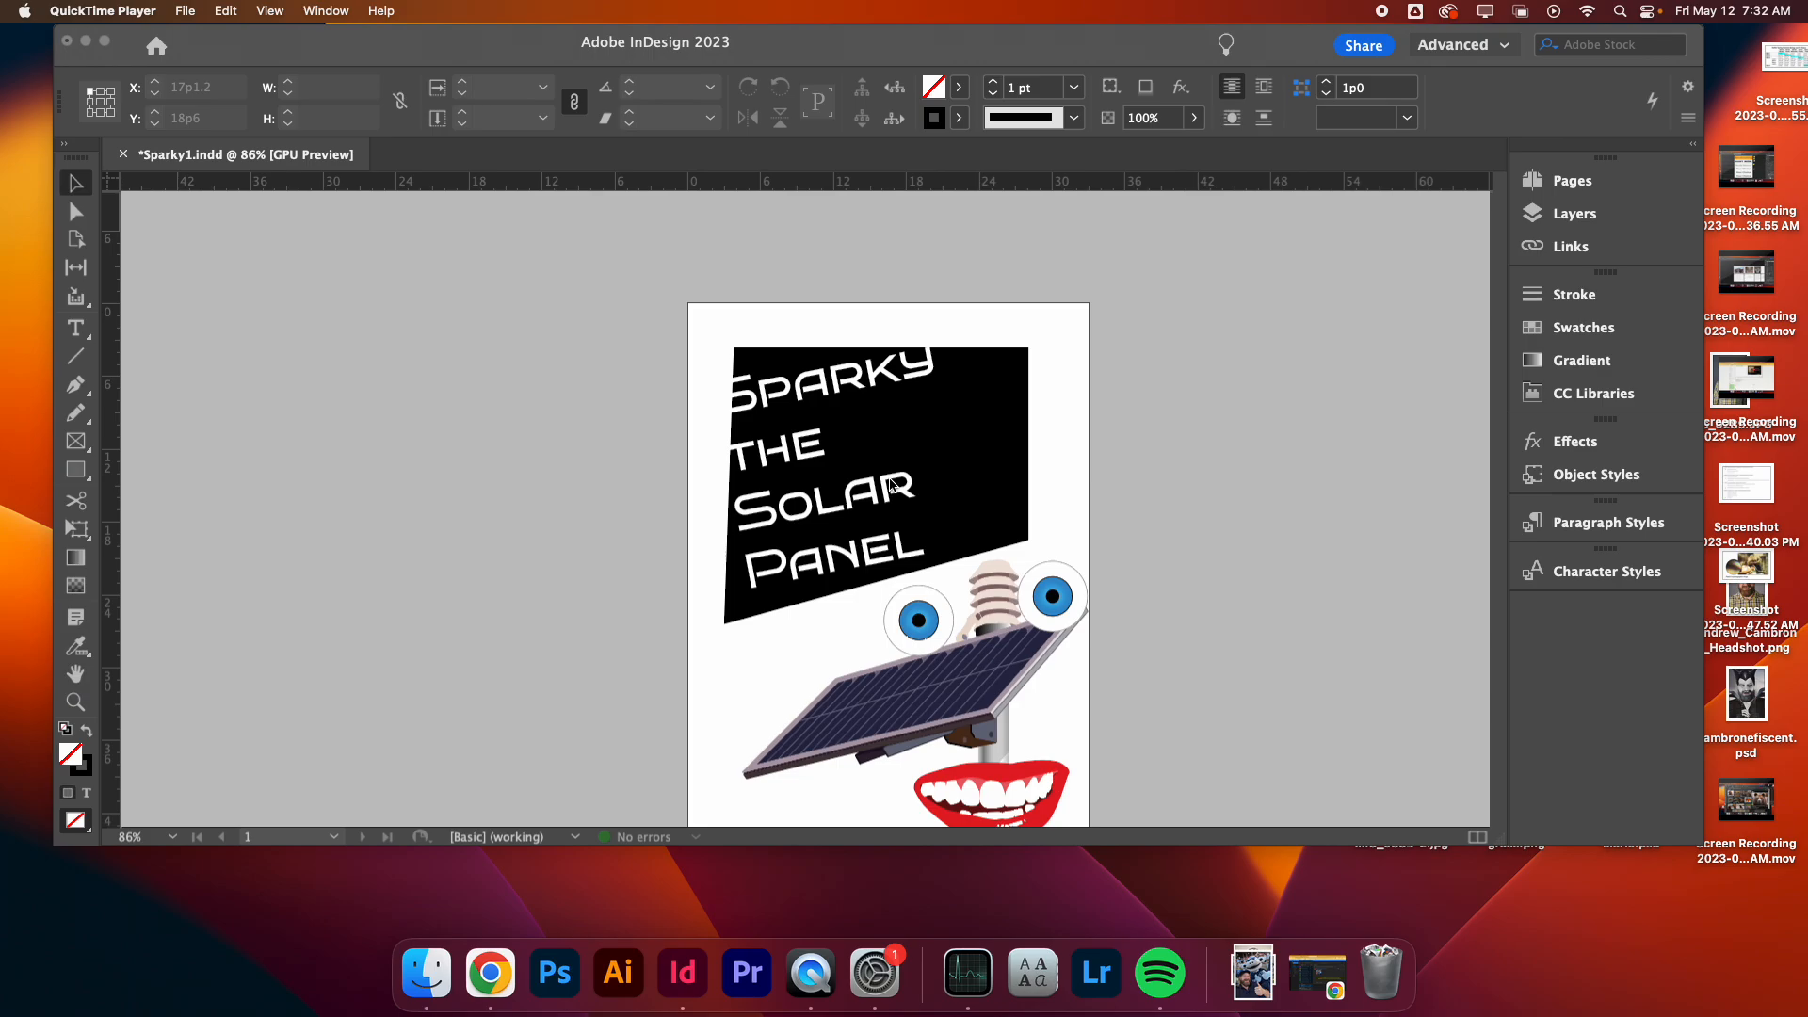
- Browse the storybook's pages, including the title page text
{"action": "scroll", "coordinate": [893, 484], "scroll_direction": "down", "scroll_amount": 10}
{"action": "scroll", "coordinate": [1038, 524], "scroll_direction": "up", "scroll_amount": 10}
{"action": "scroll", "coordinate": [1038, 530], "scroll_direction": "down", "scroll_amount": 3}
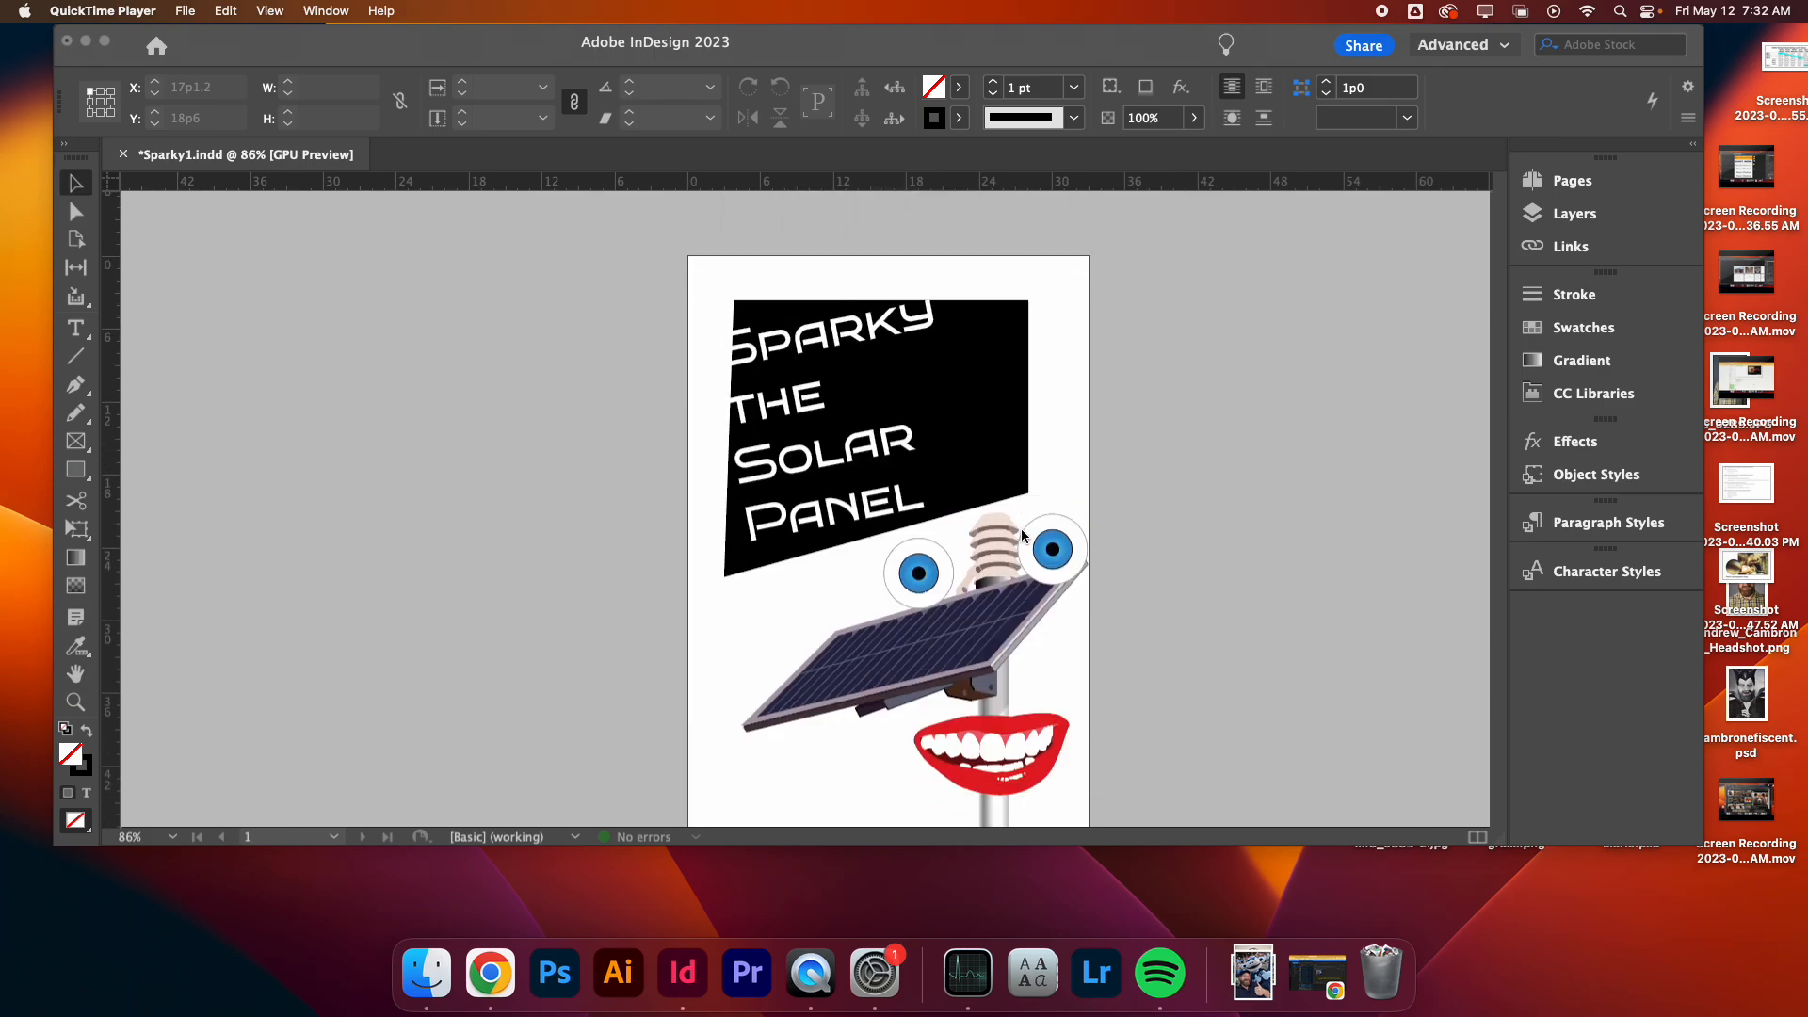
{"action": "scroll", "coordinate": [1024, 535], "scroll_direction": "down", "scroll_amount": 15}
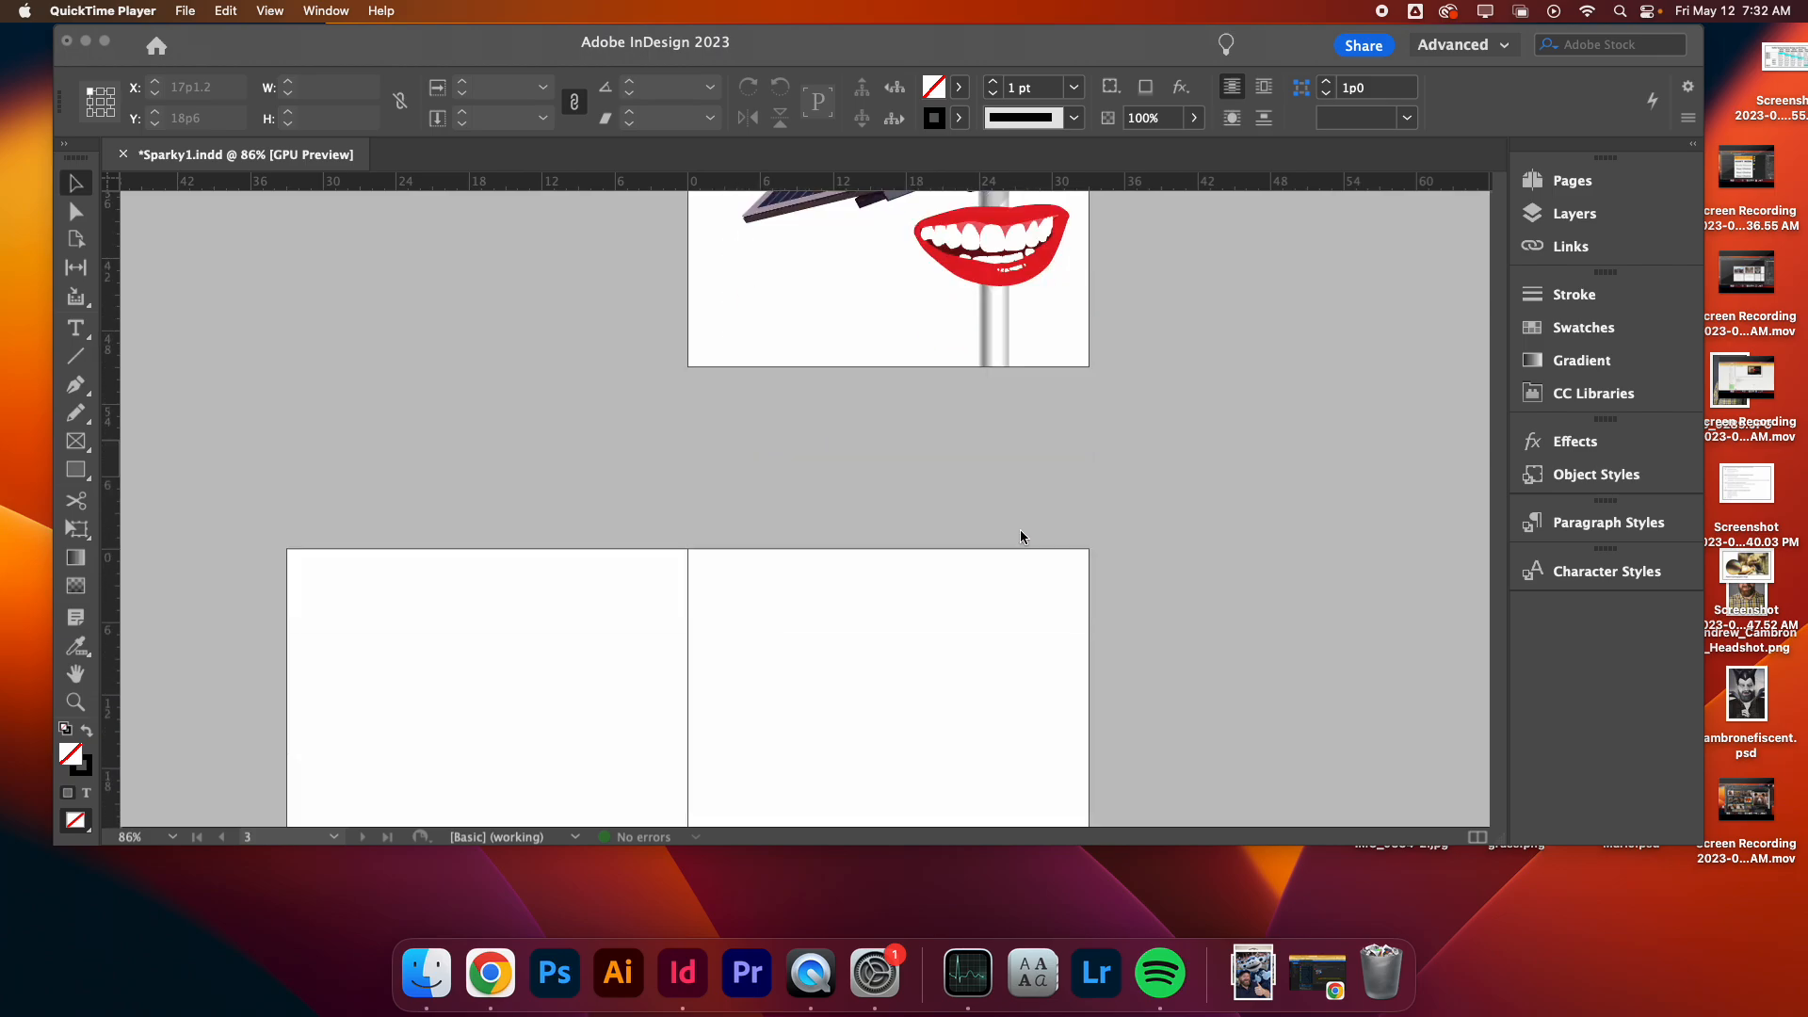
{"action": "scroll", "coordinate": [1020, 537], "scroll_direction": "up", "scroll_amount": 12}
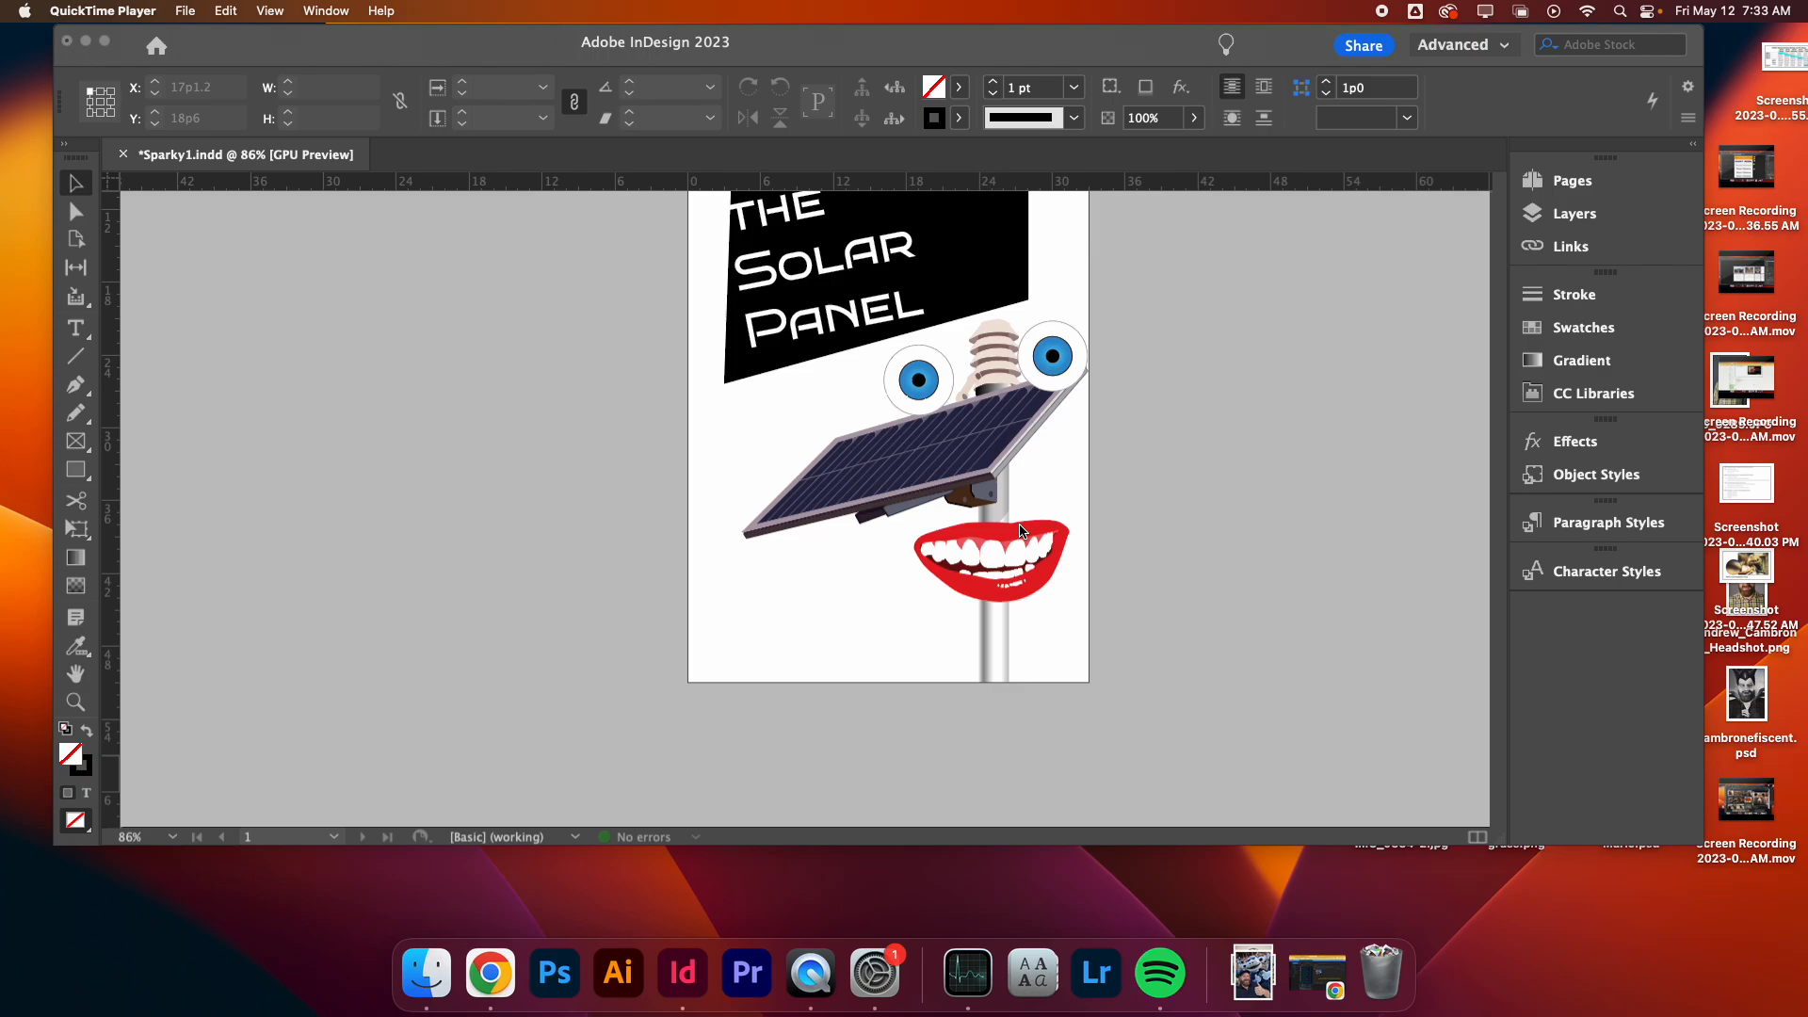
{"action": "left_click", "coordinate": [1191, 441]}
{"action": "scroll", "coordinate": [1191, 441], "scroll_direction": "up", "scroll_amount": 7}
{"action": "left_click", "coordinate": [705, 397]}
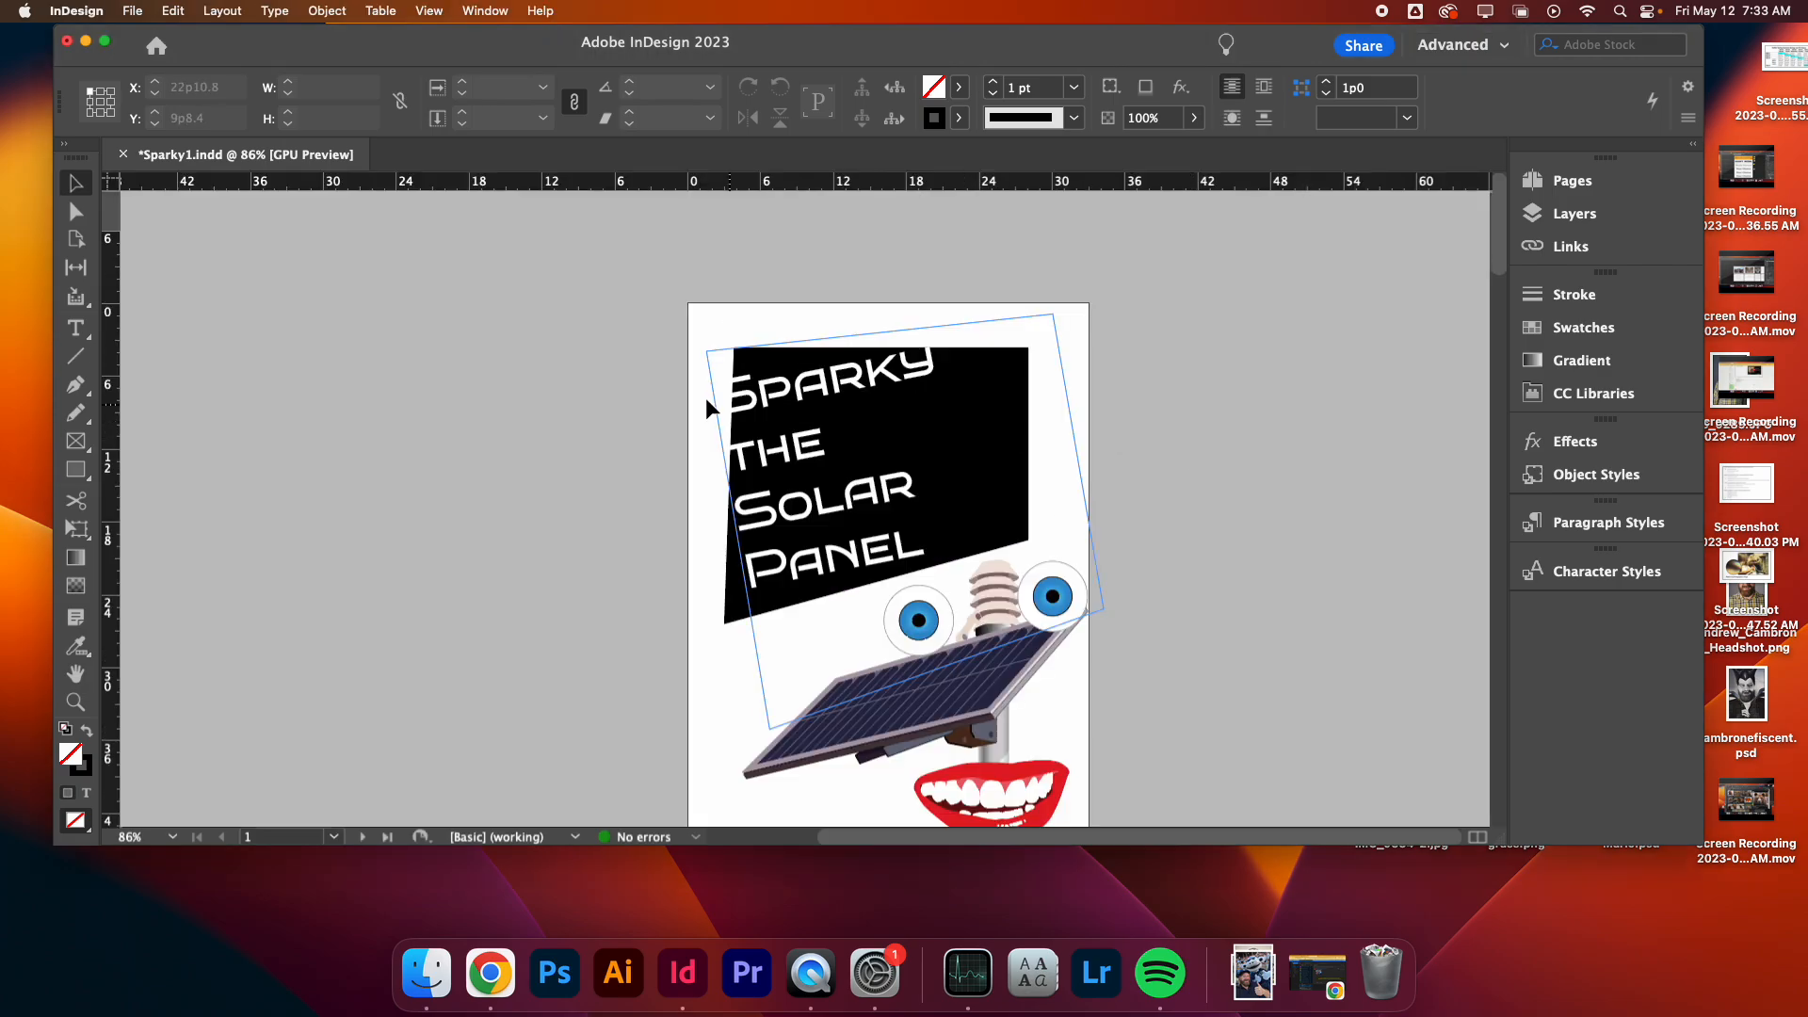
{"action": "double_click", "coordinate": [834, 505]}
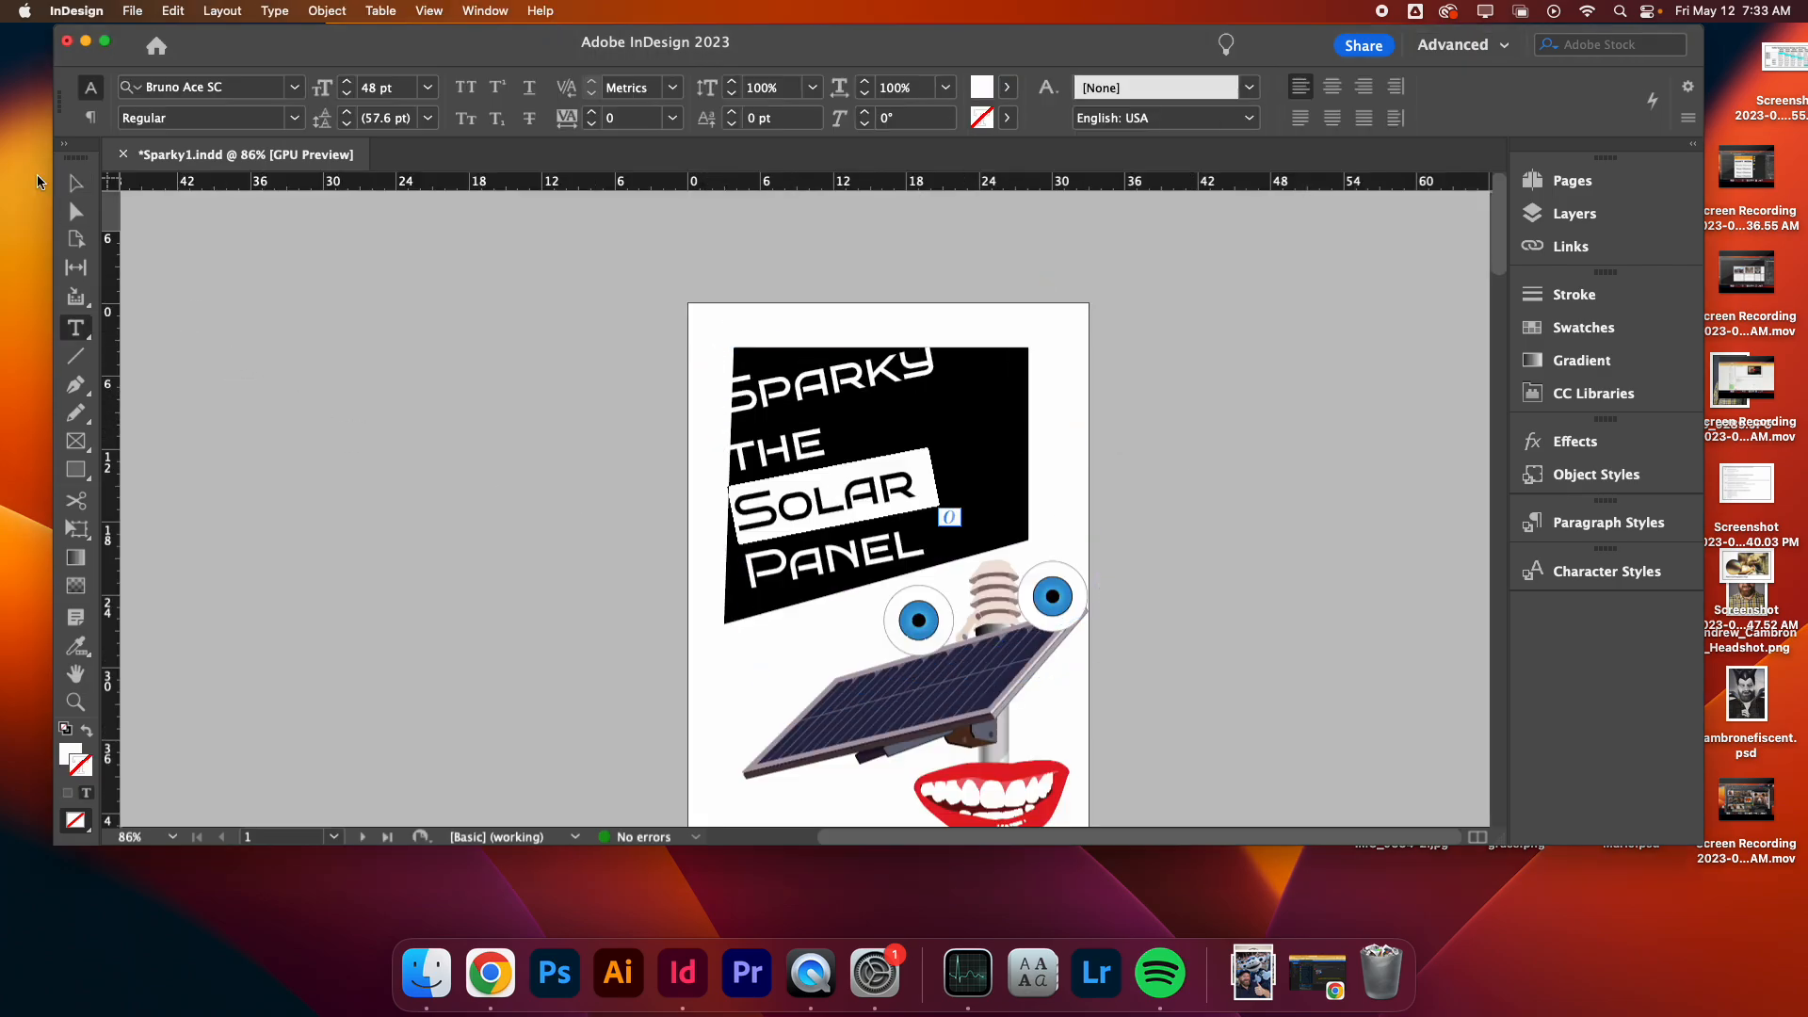
{"action": "left_click", "coordinate": [75, 182]}
{"action": "left_click", "coordinate": [532, 563]}
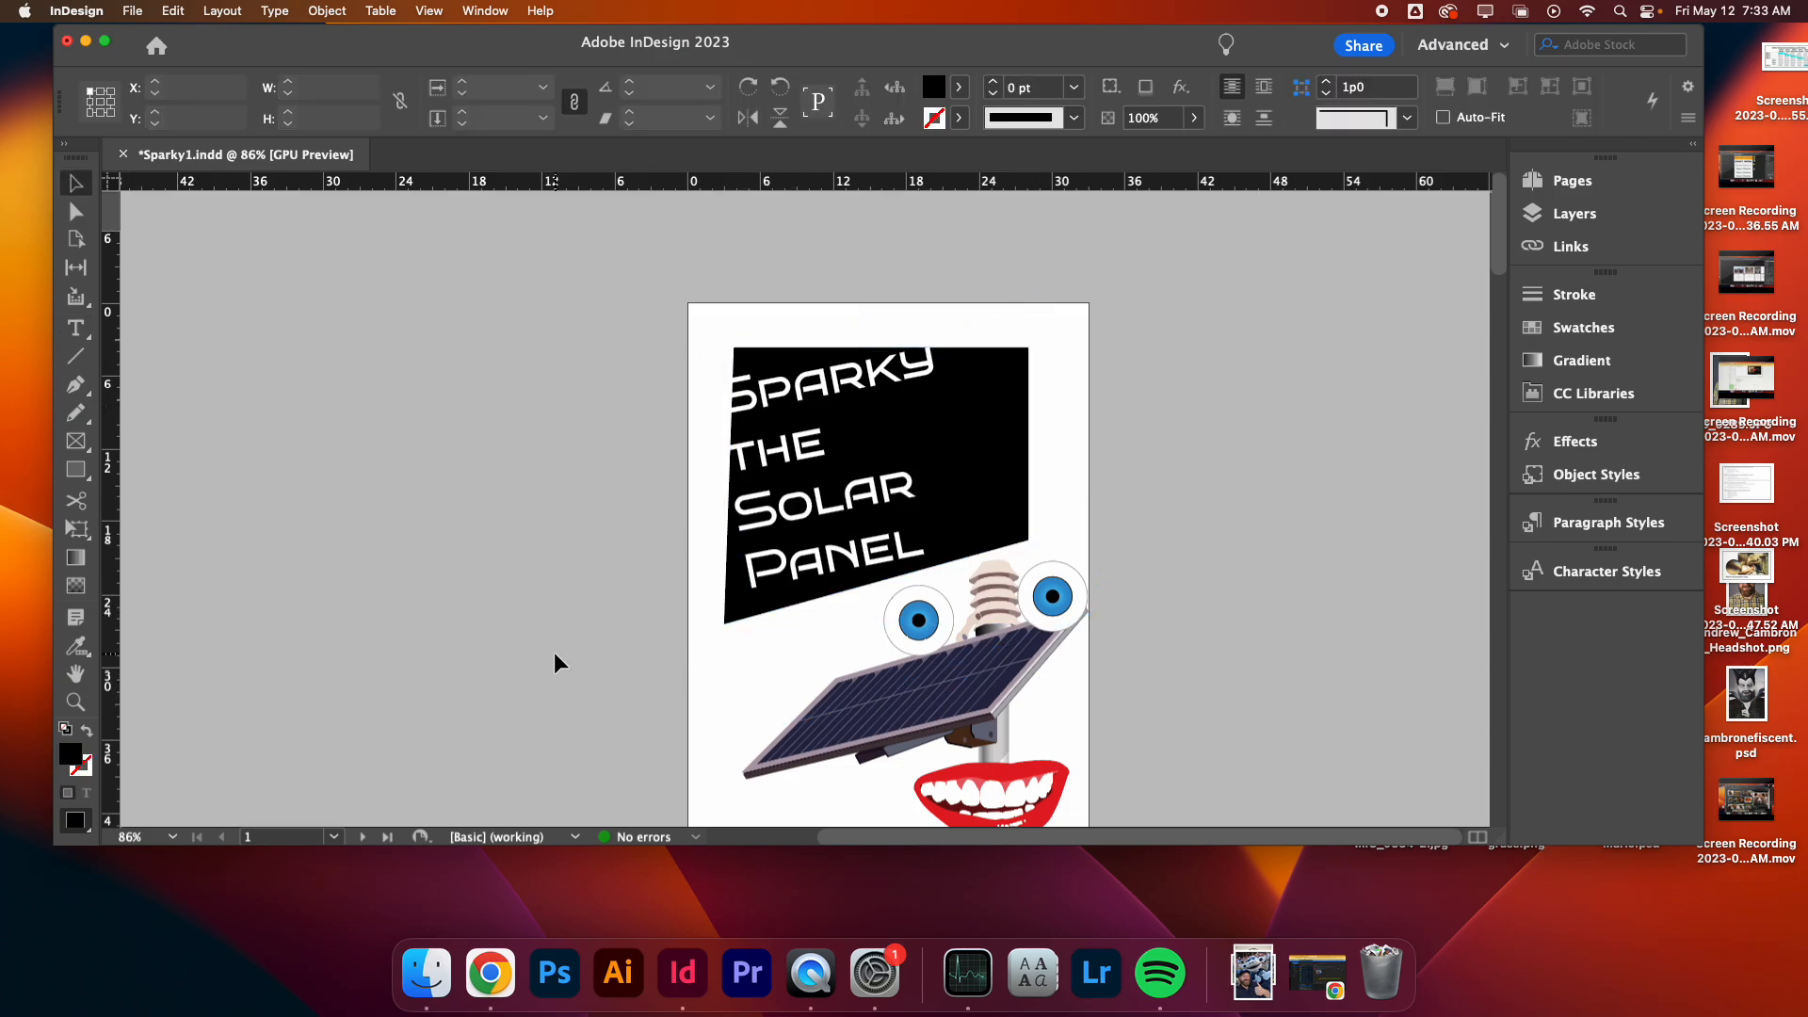
{"action": "scroll", "coordinate": [563, 646], "scroll_direction": "down", "scroll_amount": 15}
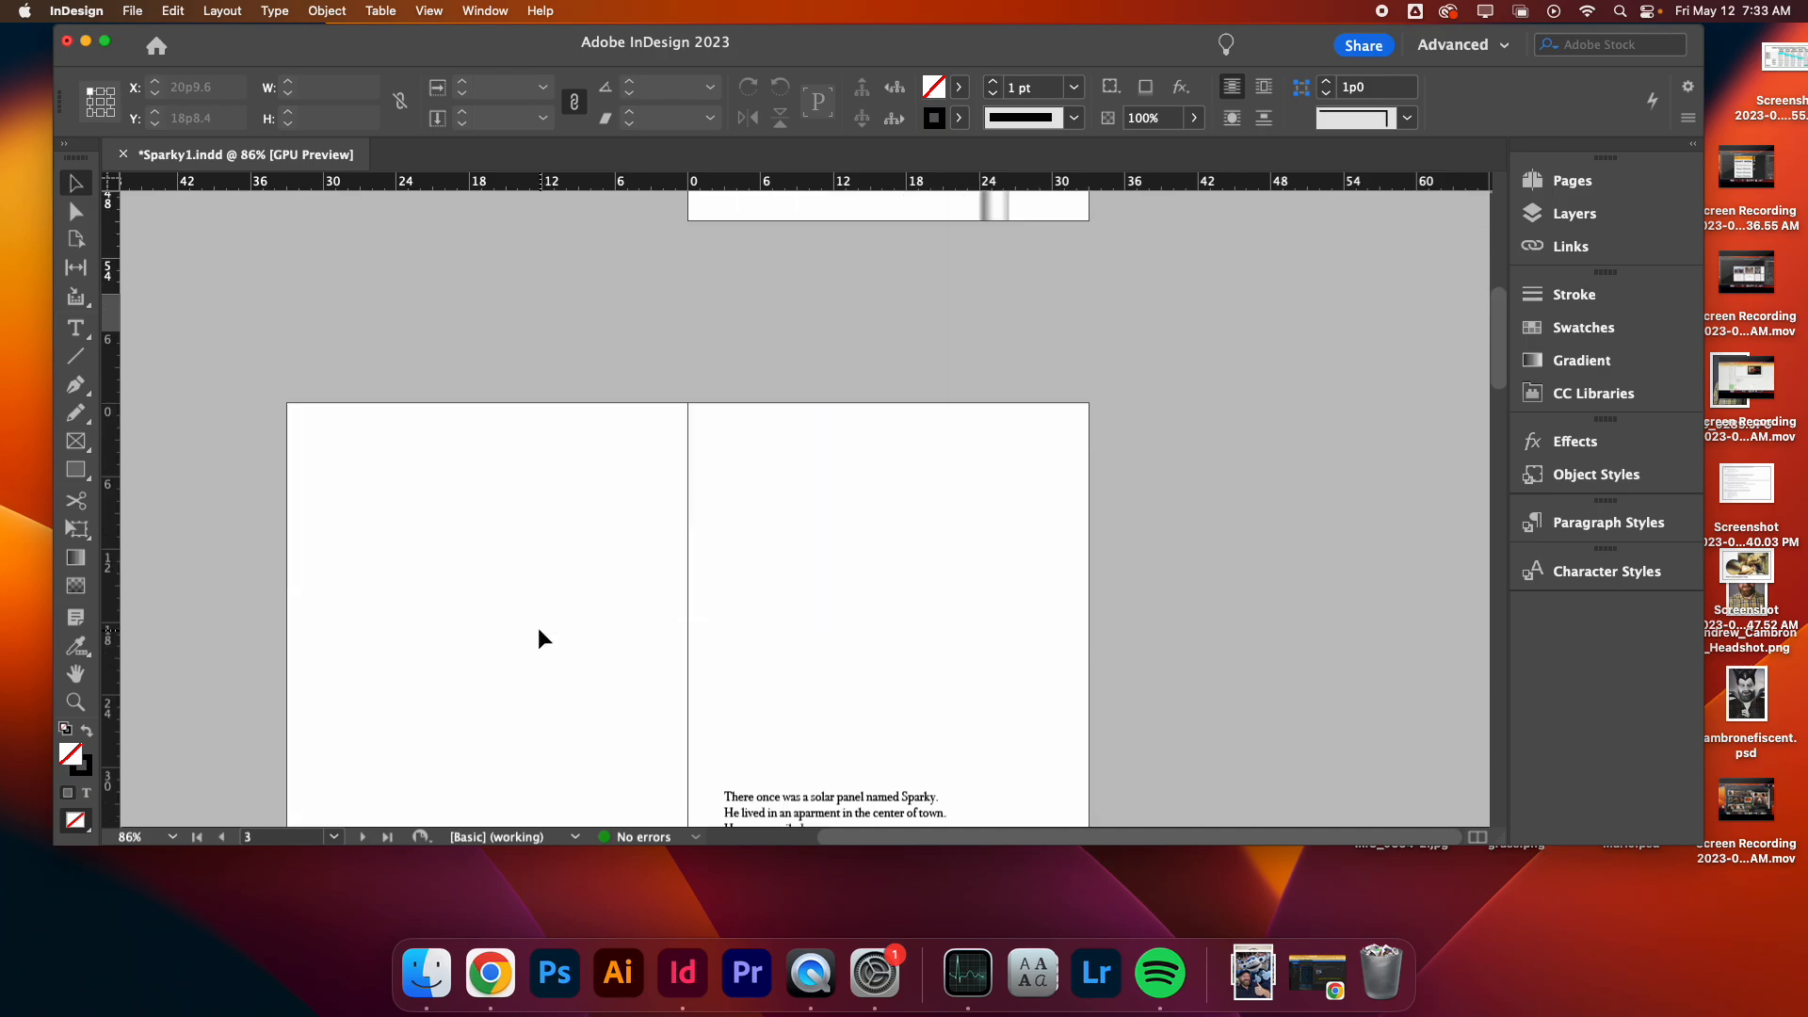
- Select all text in the first story frame and open the Character Styles panel
{"action": "left_click", "coordinate": [749, 622]}
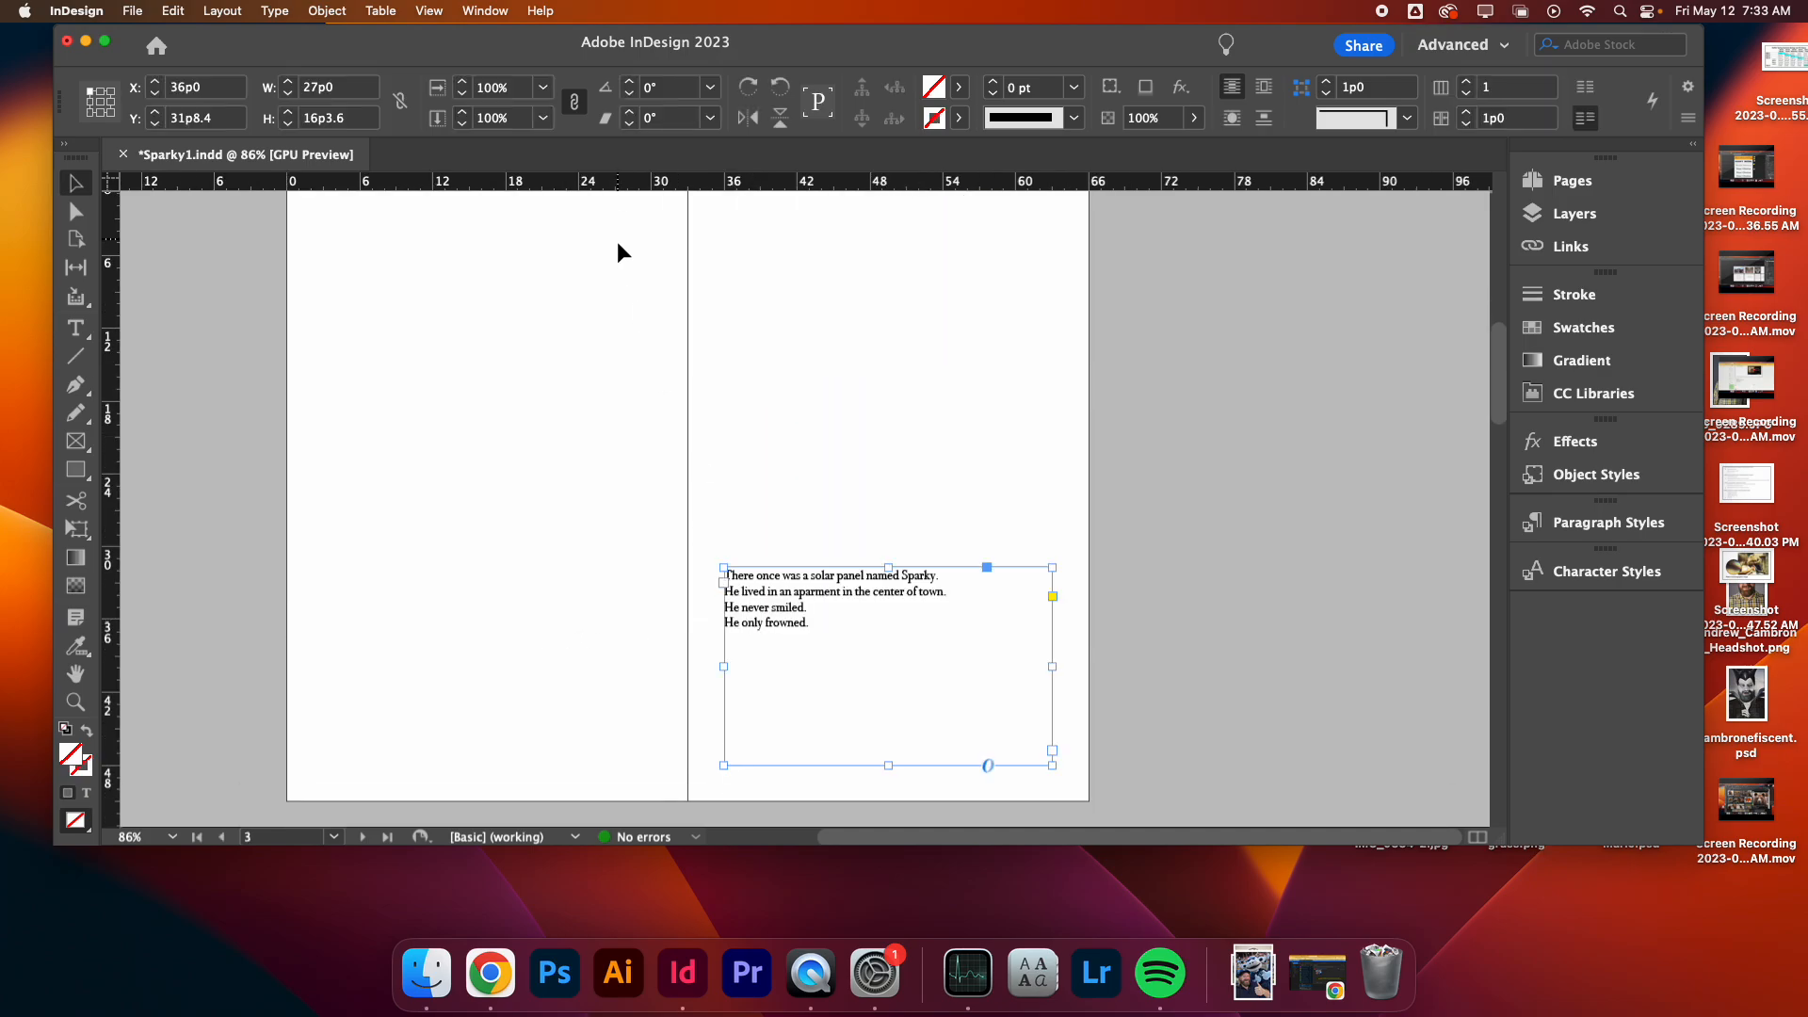
{"action": "key", "text": "w"}
{"action": "left_click", "coordinate": [1116, 394]}
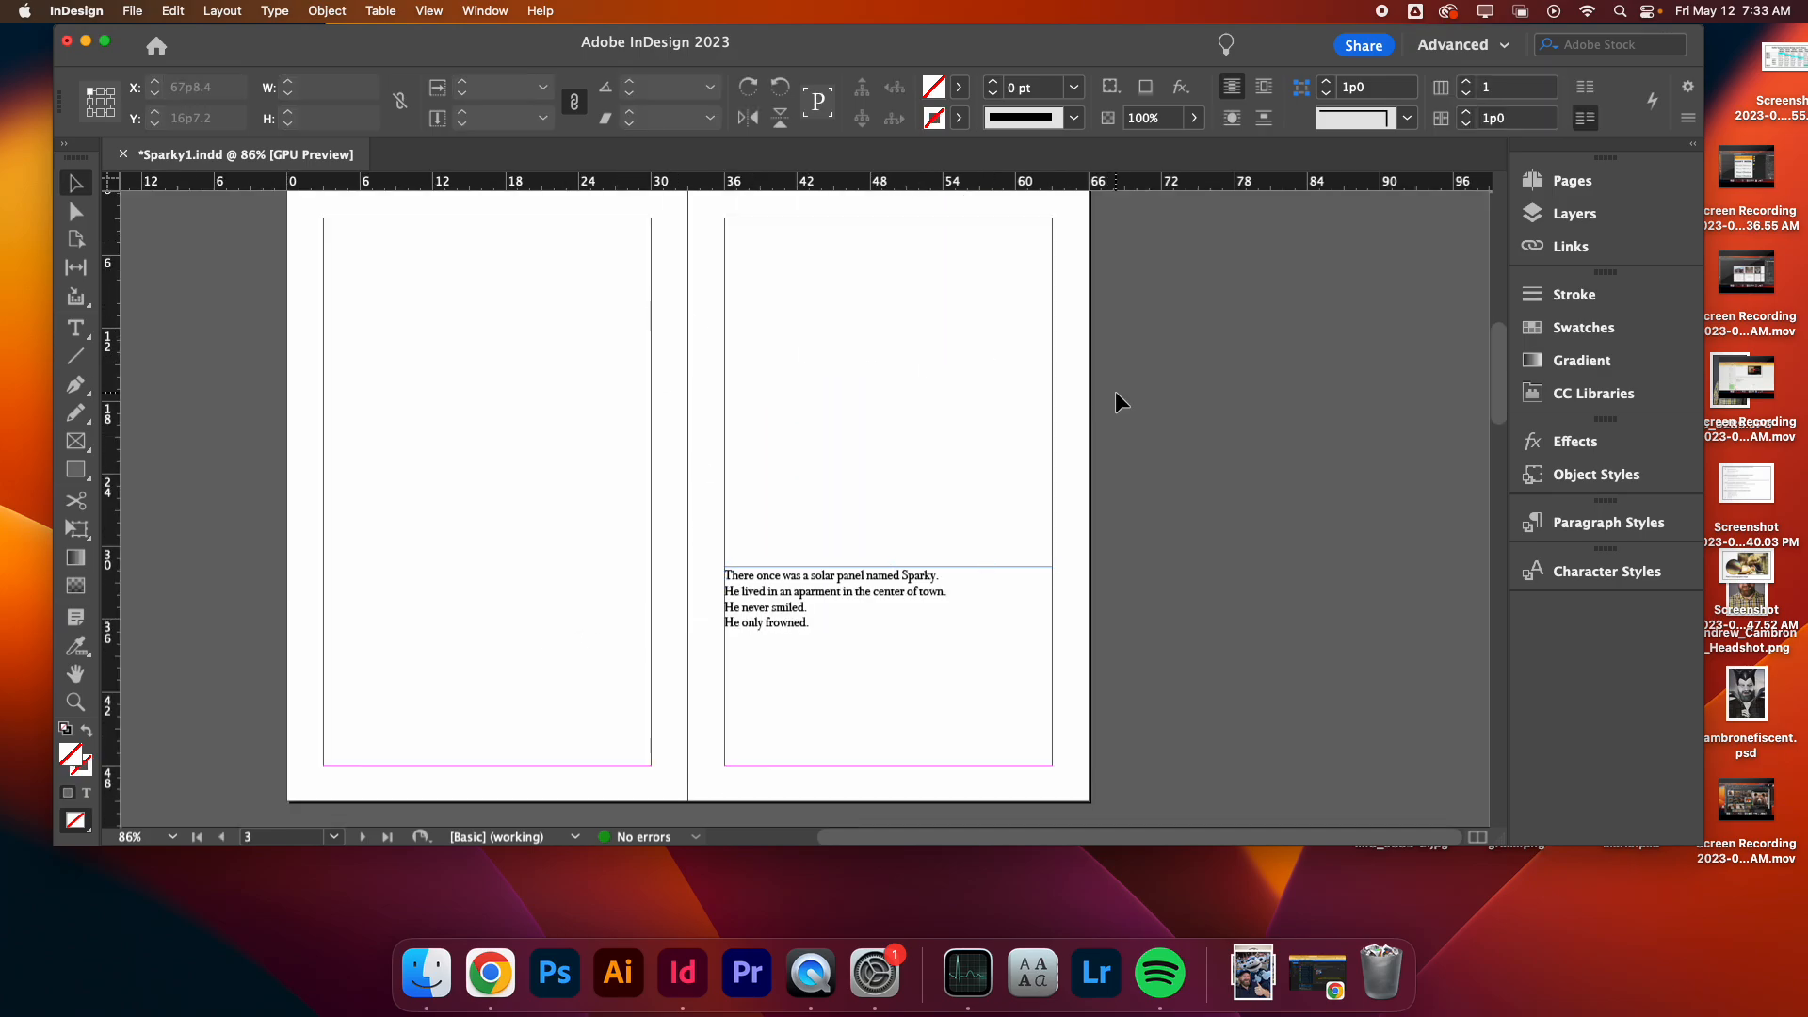
{"action": "triple_click", "coordinate": [830, 592]}
{"action": "key", "text": "super+a"}
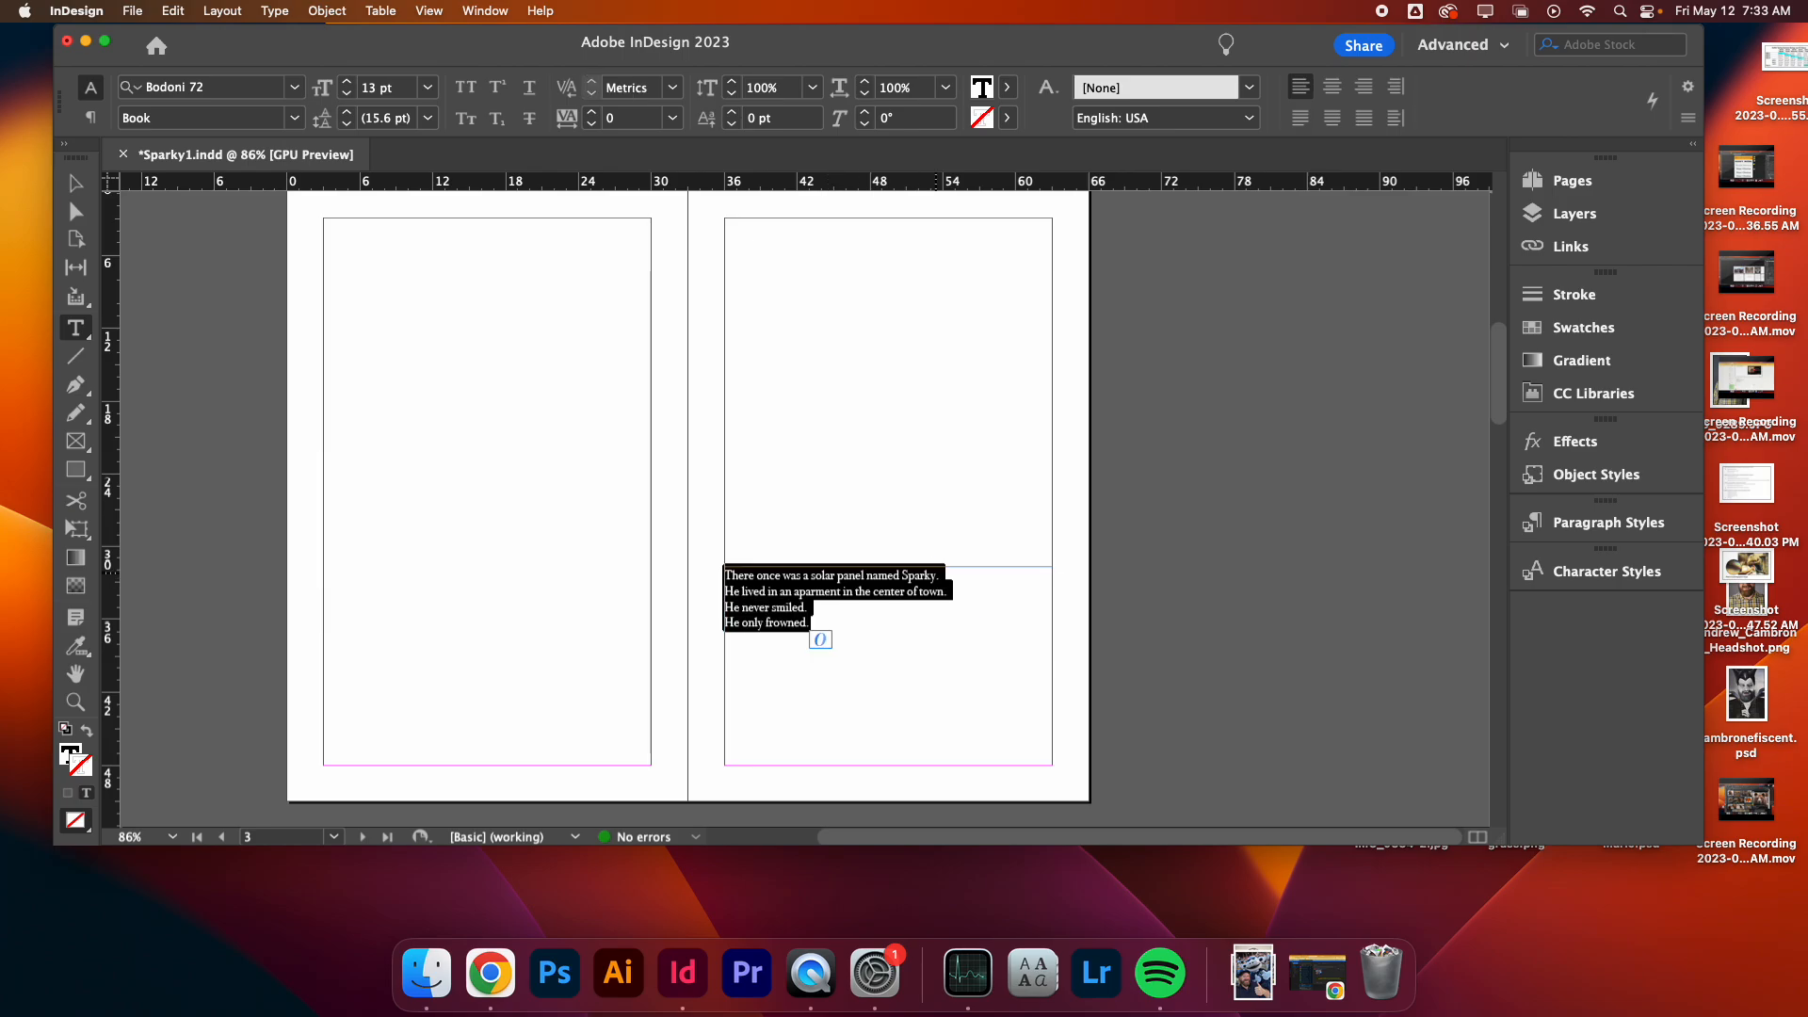
{"action": "left_click", "coordinate": [1578, 215]}
{"action": "left_click", "coordinate": [1581, 219]}
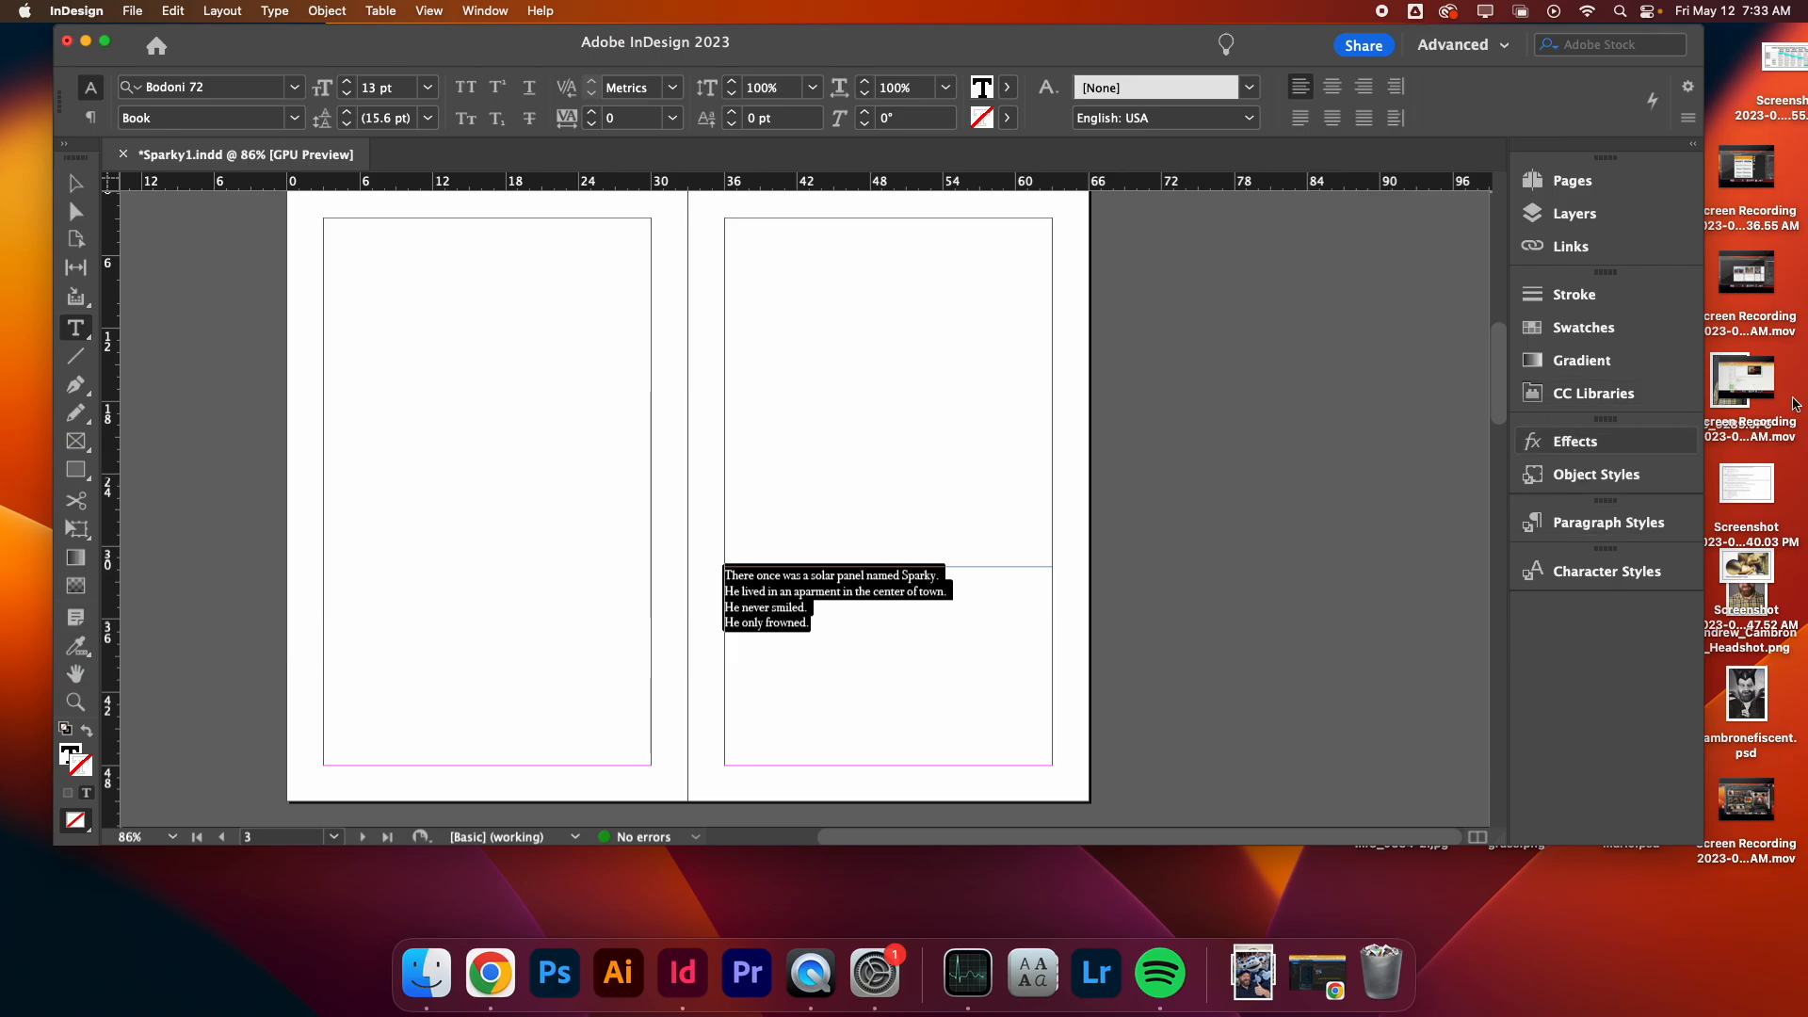
{"action": "left_click", "coordinate": [1632, 584]}
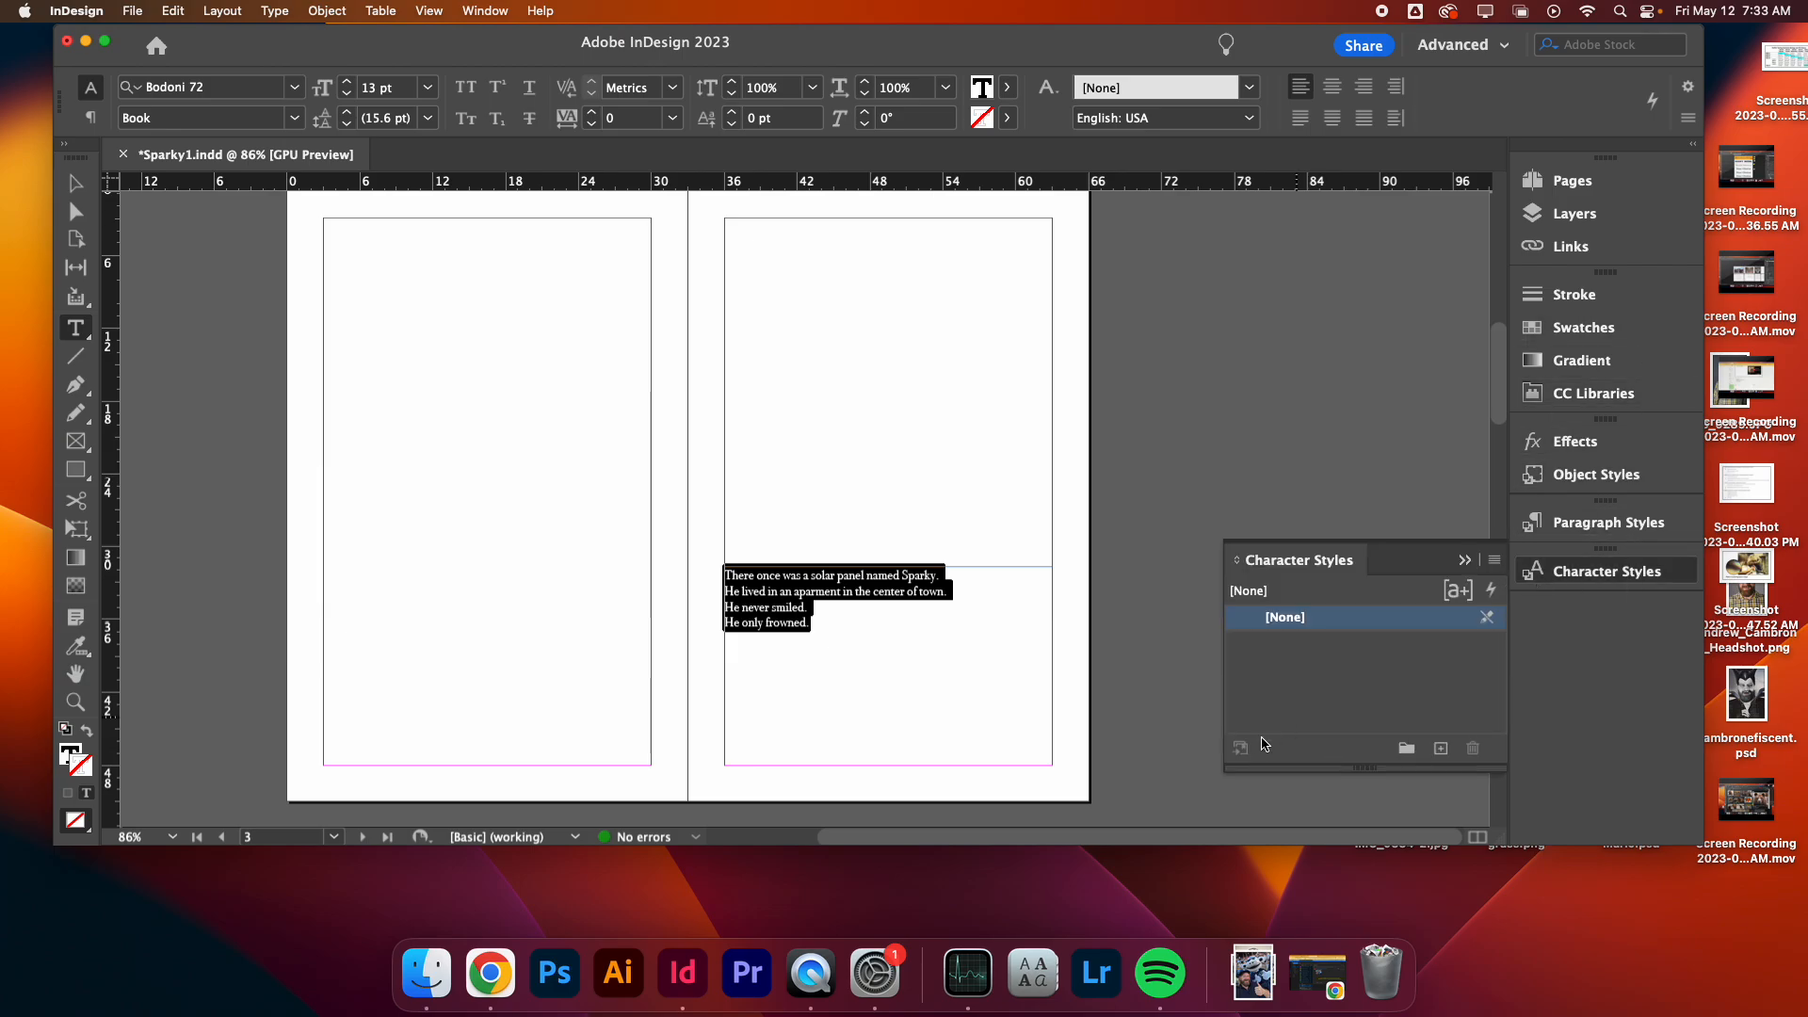
- Select all the story text and increase its font size to 18 pt
{"action": "triple_click", "coordinate": [913, 625]}
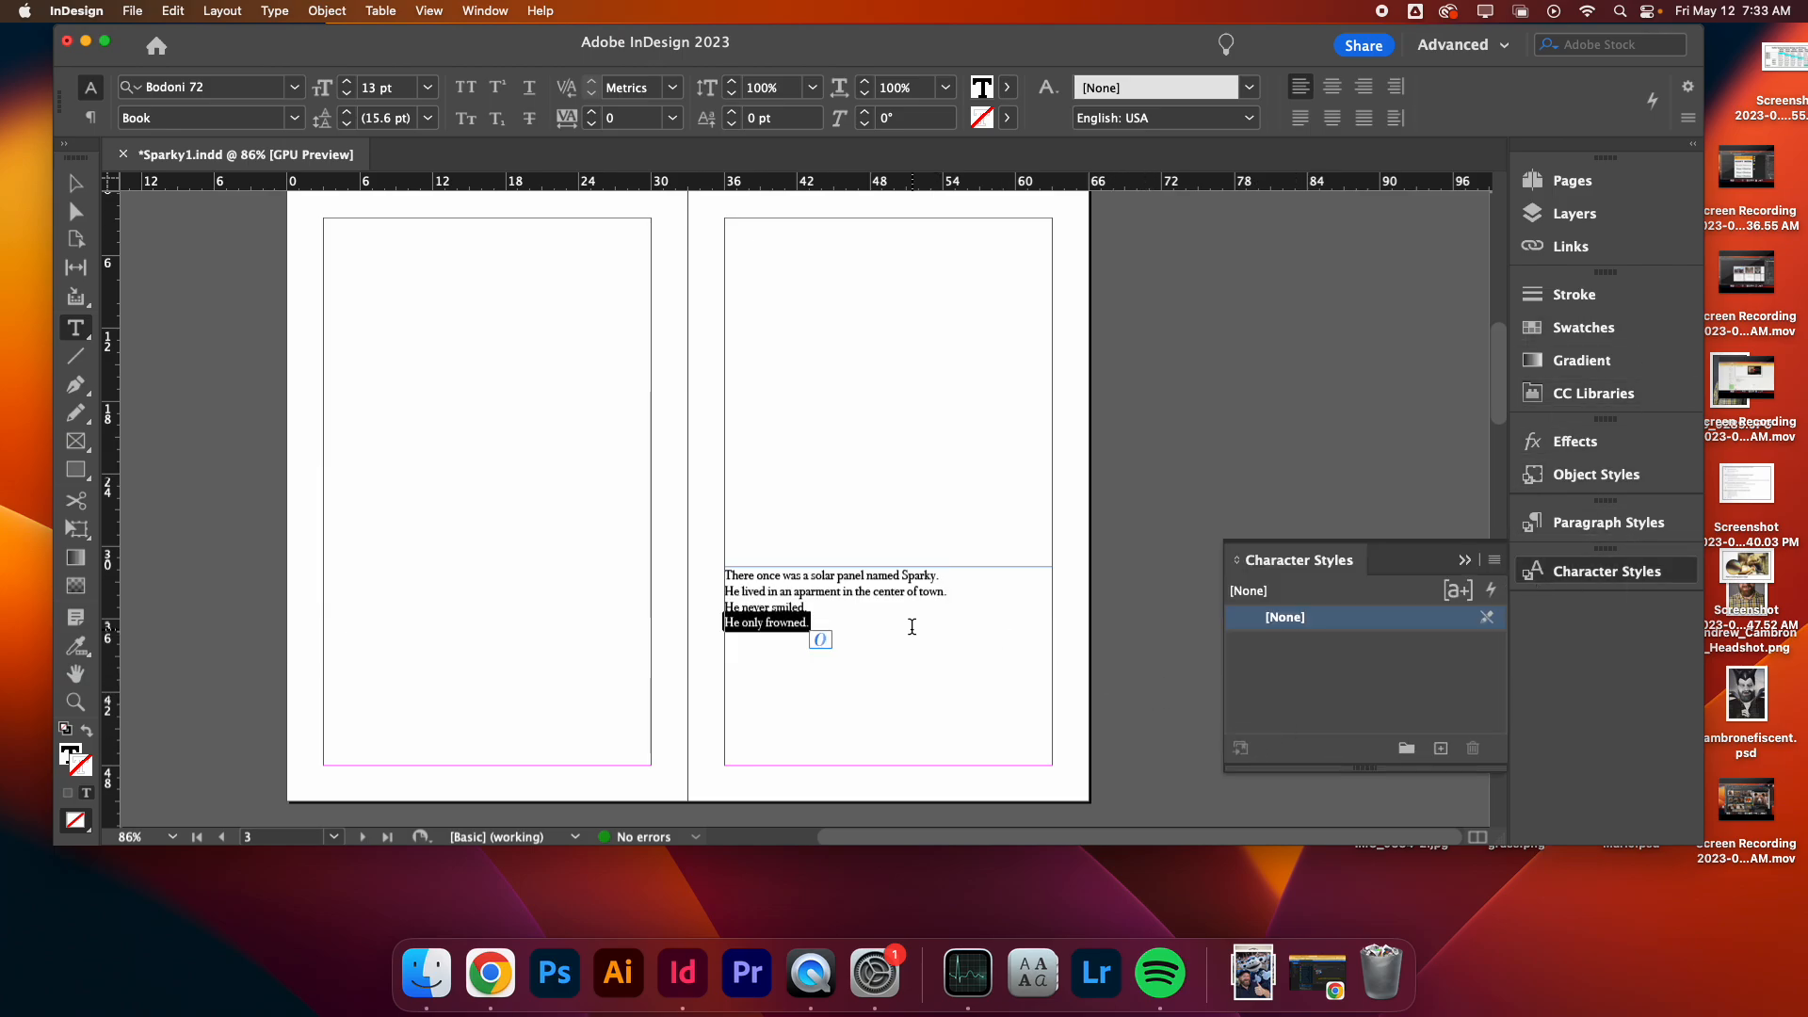
{"action": "key", "text": "super+a"}
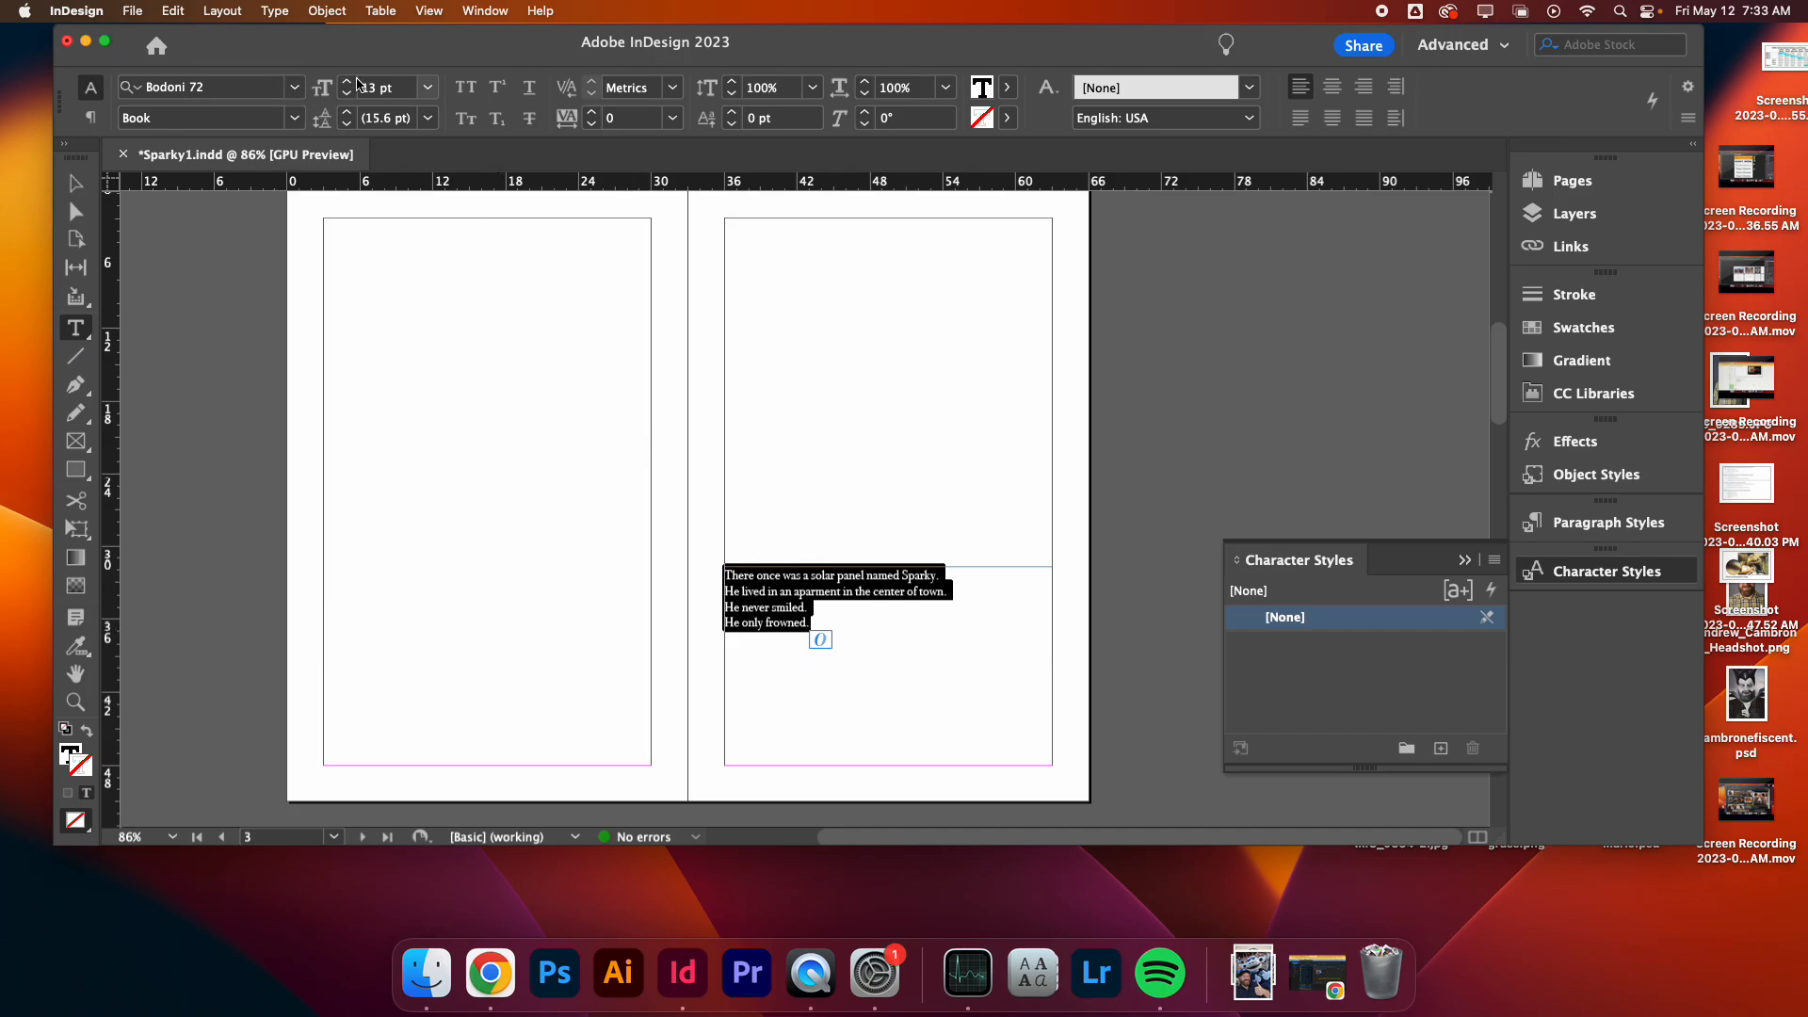
{"action": "left_click", "coordinate": [348, 82]}
{"action": "left_click", "coordinate": [347, 82]}
{"action": "left_click", "coordinate": [347, 82]}
{"action": "left_click", "coordinate": [348, 82]}
{"action": "left_click", "coordinate": [347, 82]}
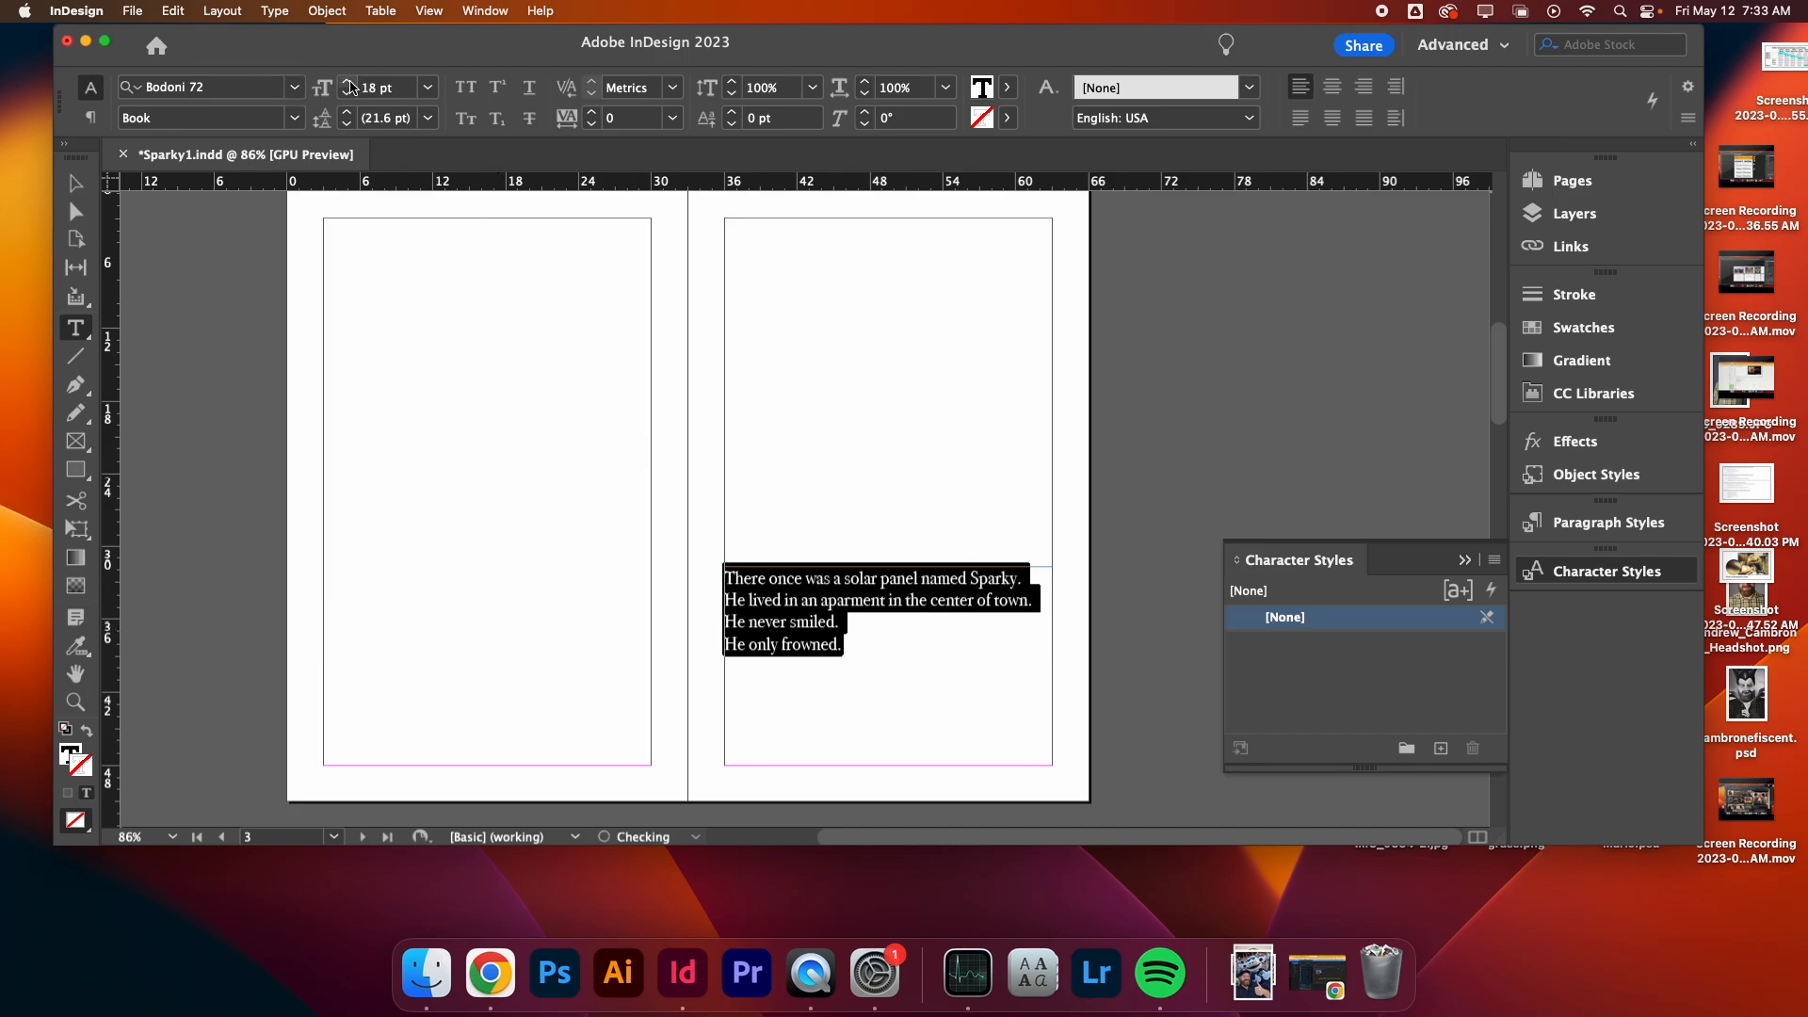
- Correct the spelling of 'apartment' and replace 'the center of town' with 'shadytown' in the second line
{"action": "left_click", "coordinate": [907, 601]}
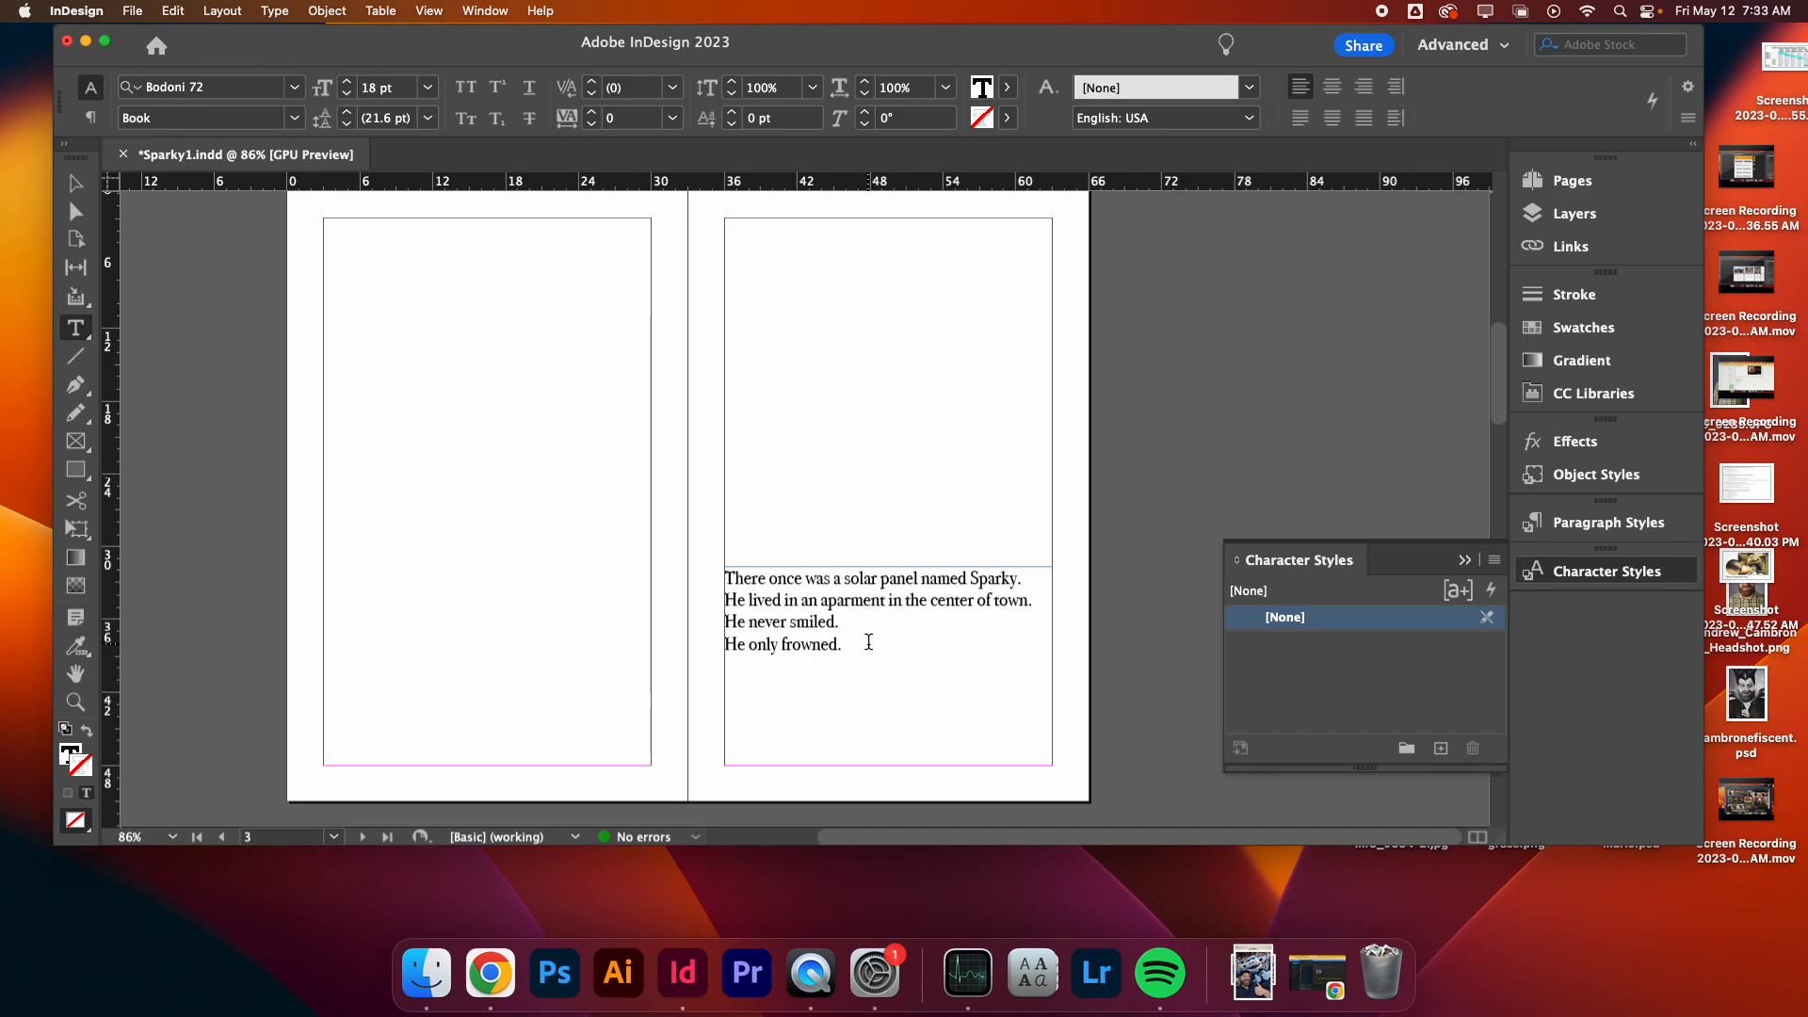
{"action": "type", "text": "t"}
{"action": "left_click_drag", "start_coordinate": [892, 600], "coordinate": [982, 601]}
{"action": "left_click", "coordinate": [934, 607]}
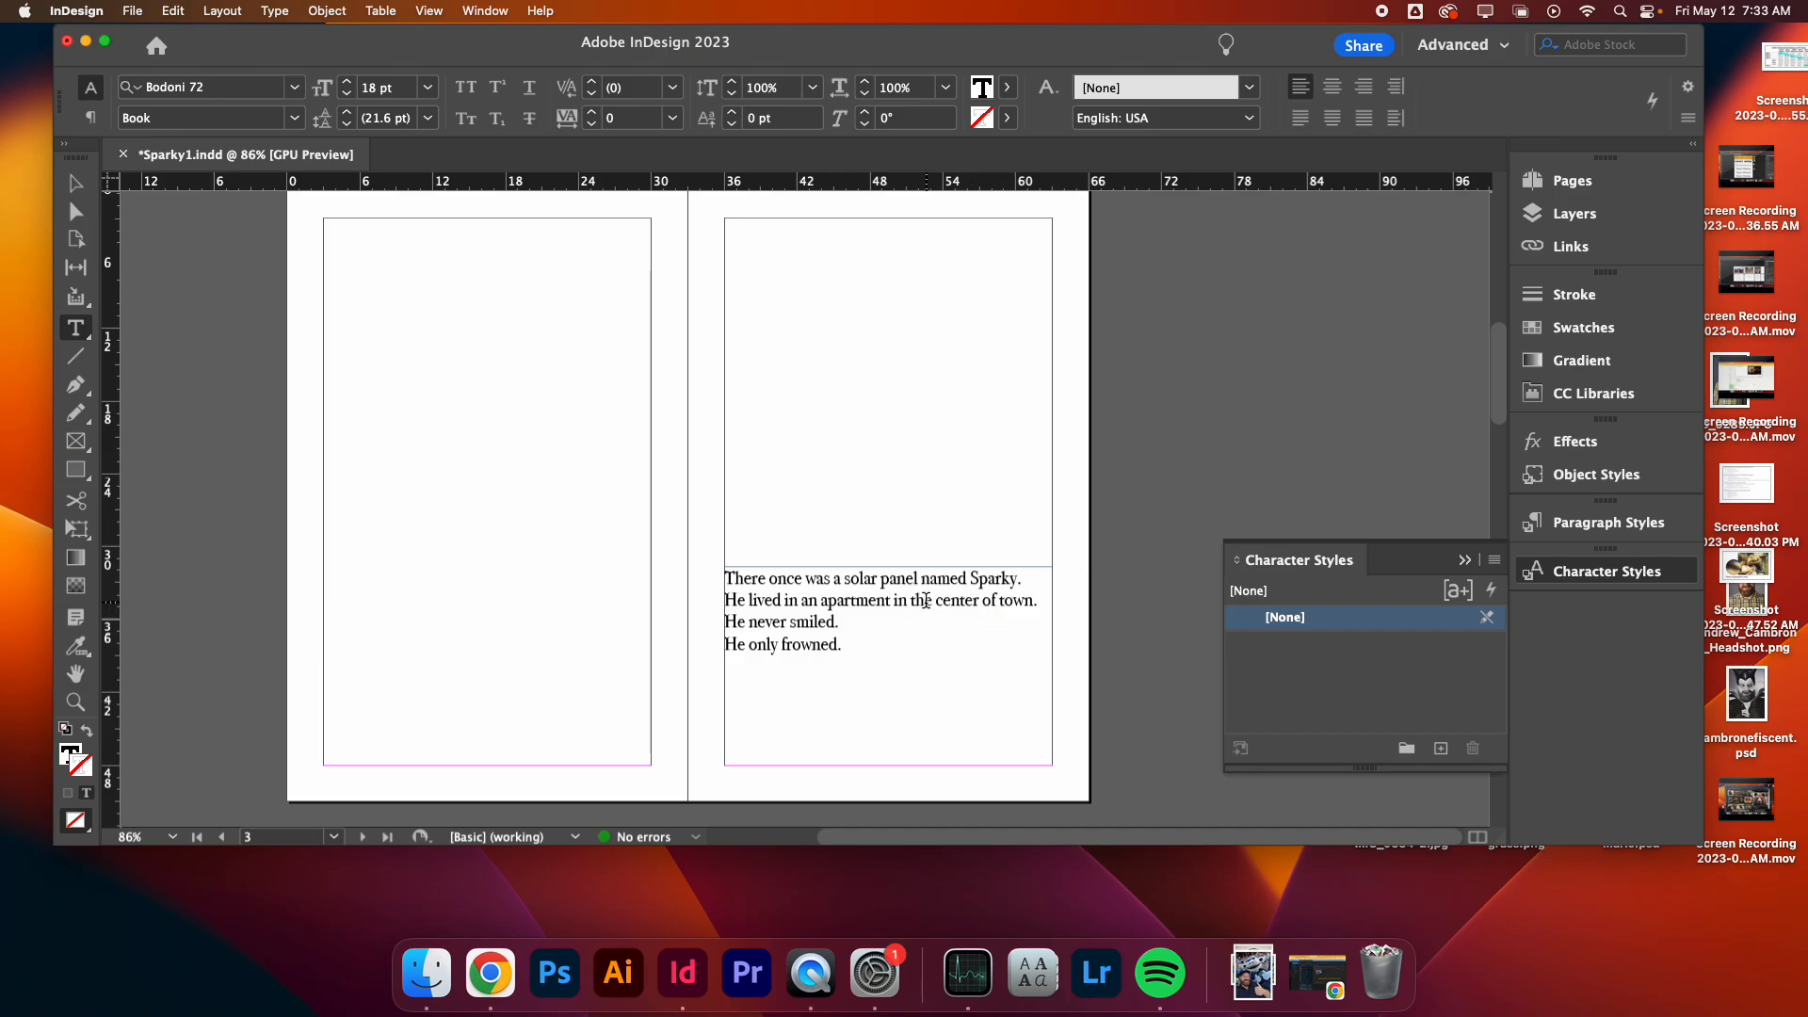
{"action": "left_click_drag", "start_coordinate": [912, 601], "coordinate": [1001, 604]}
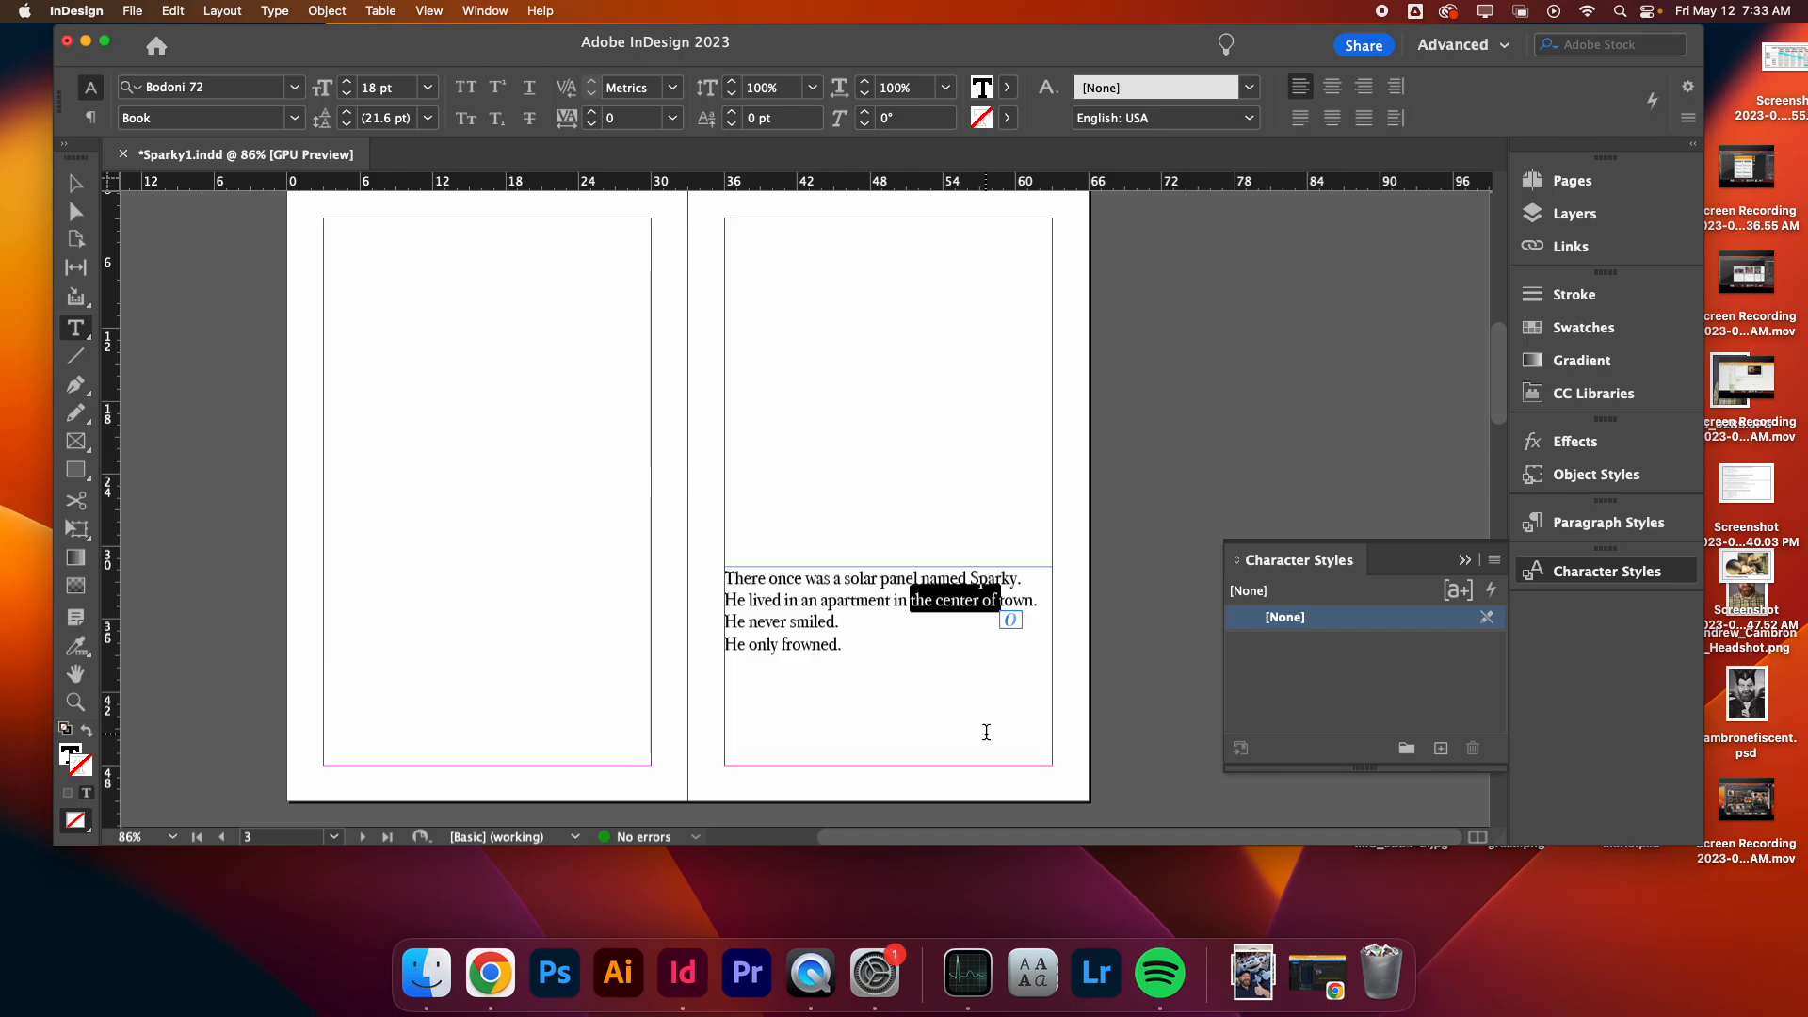
{"action": "type", "text": "shady"}
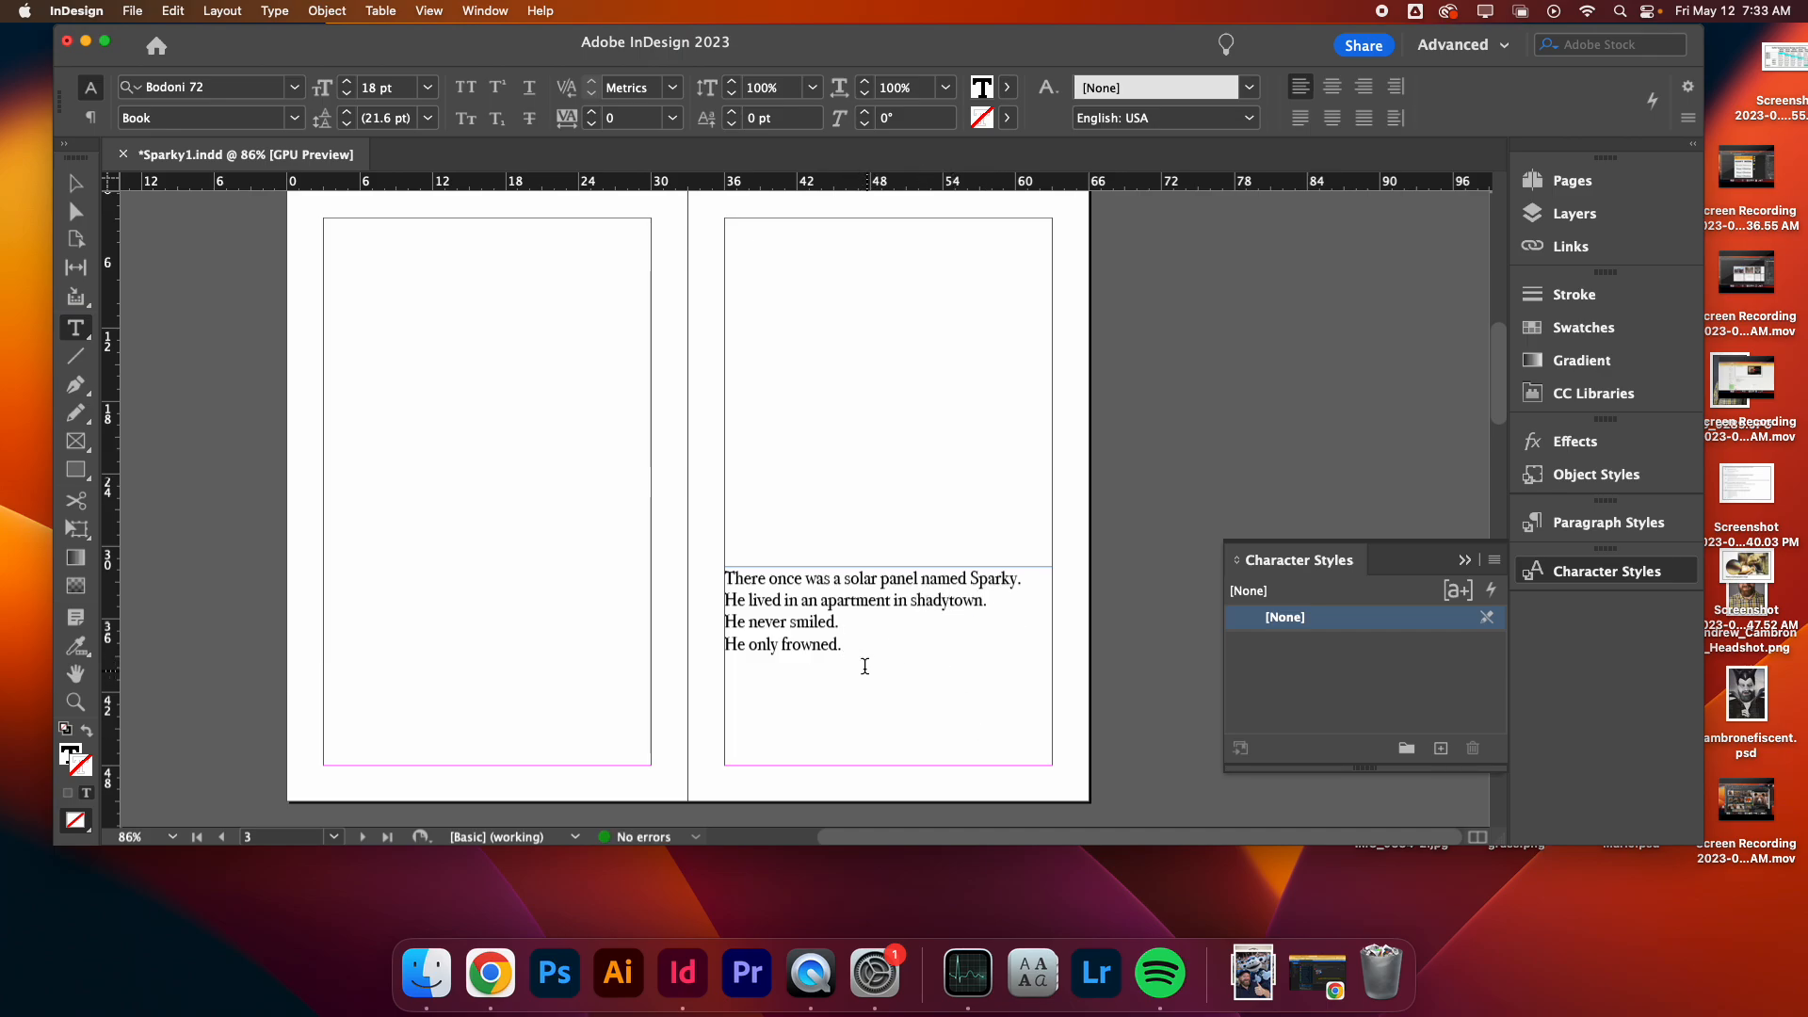
- Select all the story text and set its font size to 19 pt
{"action": "left_click_drag", "start_coordinate": [864, 666], "coordinate": [706, 545]}
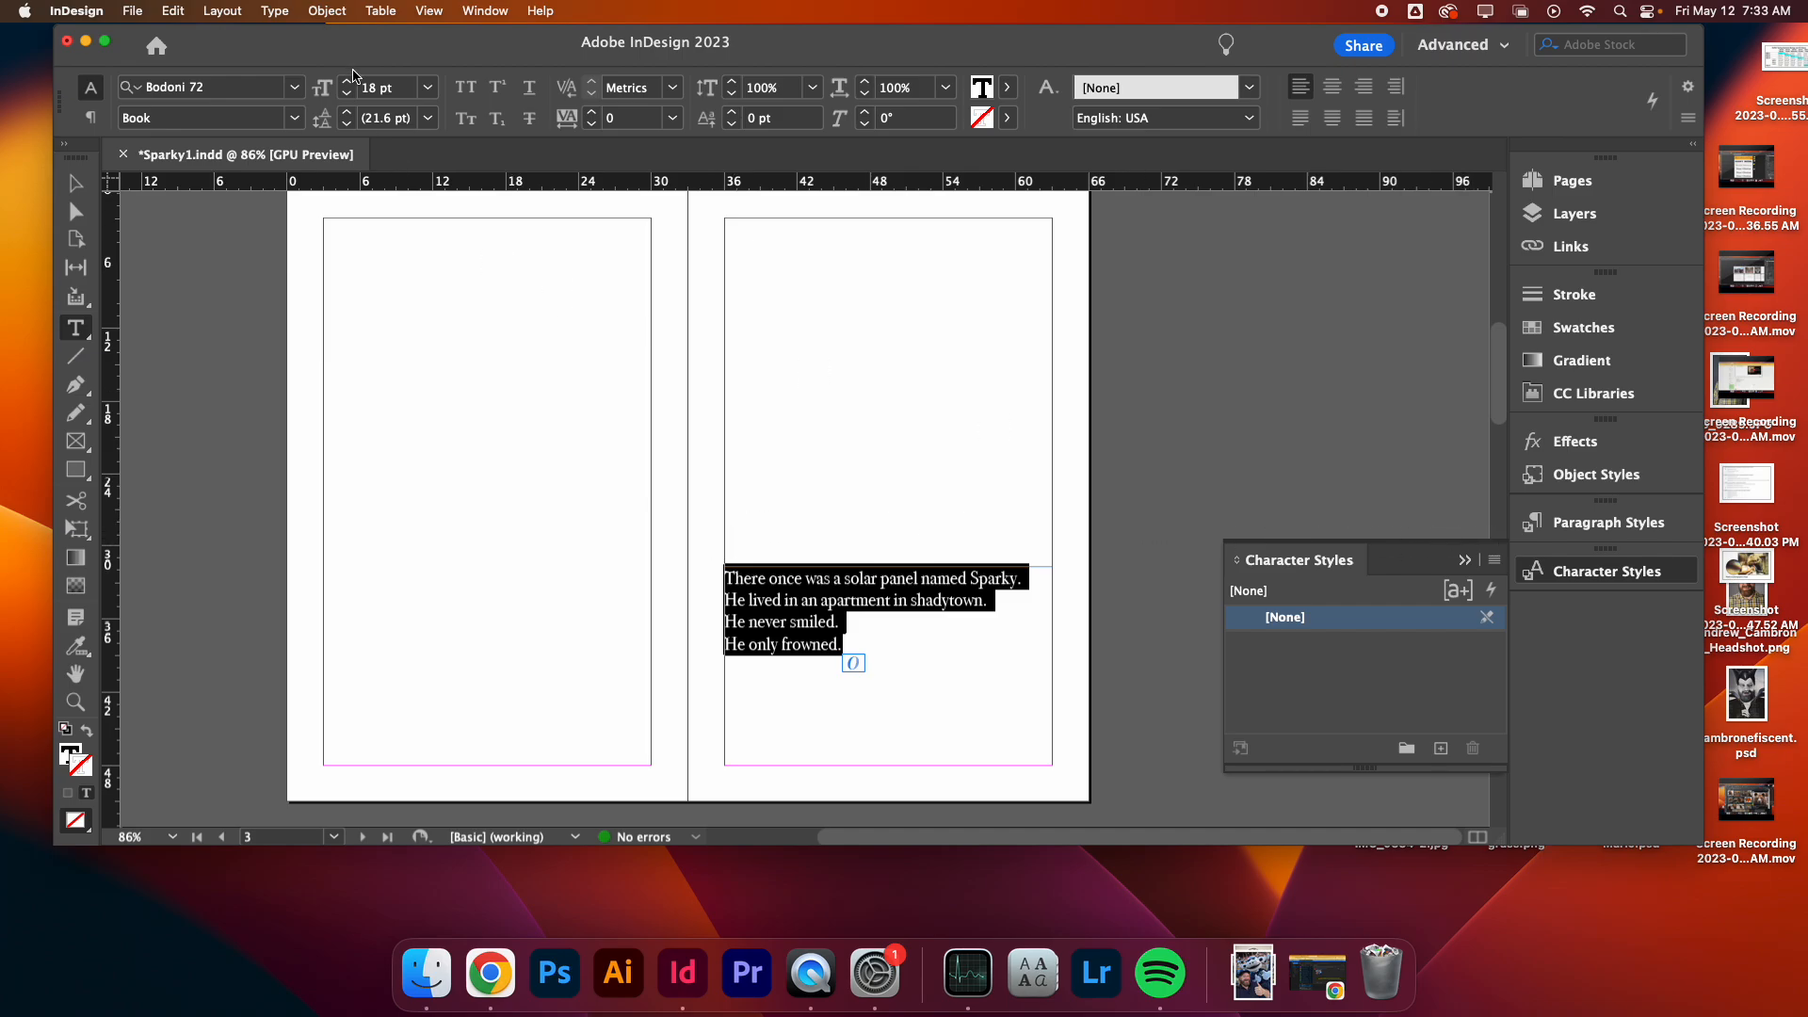
{"action": "left_click", "coordinate": [349, 82]}
{"action": "left_click", "coordinate": [349, 82]}
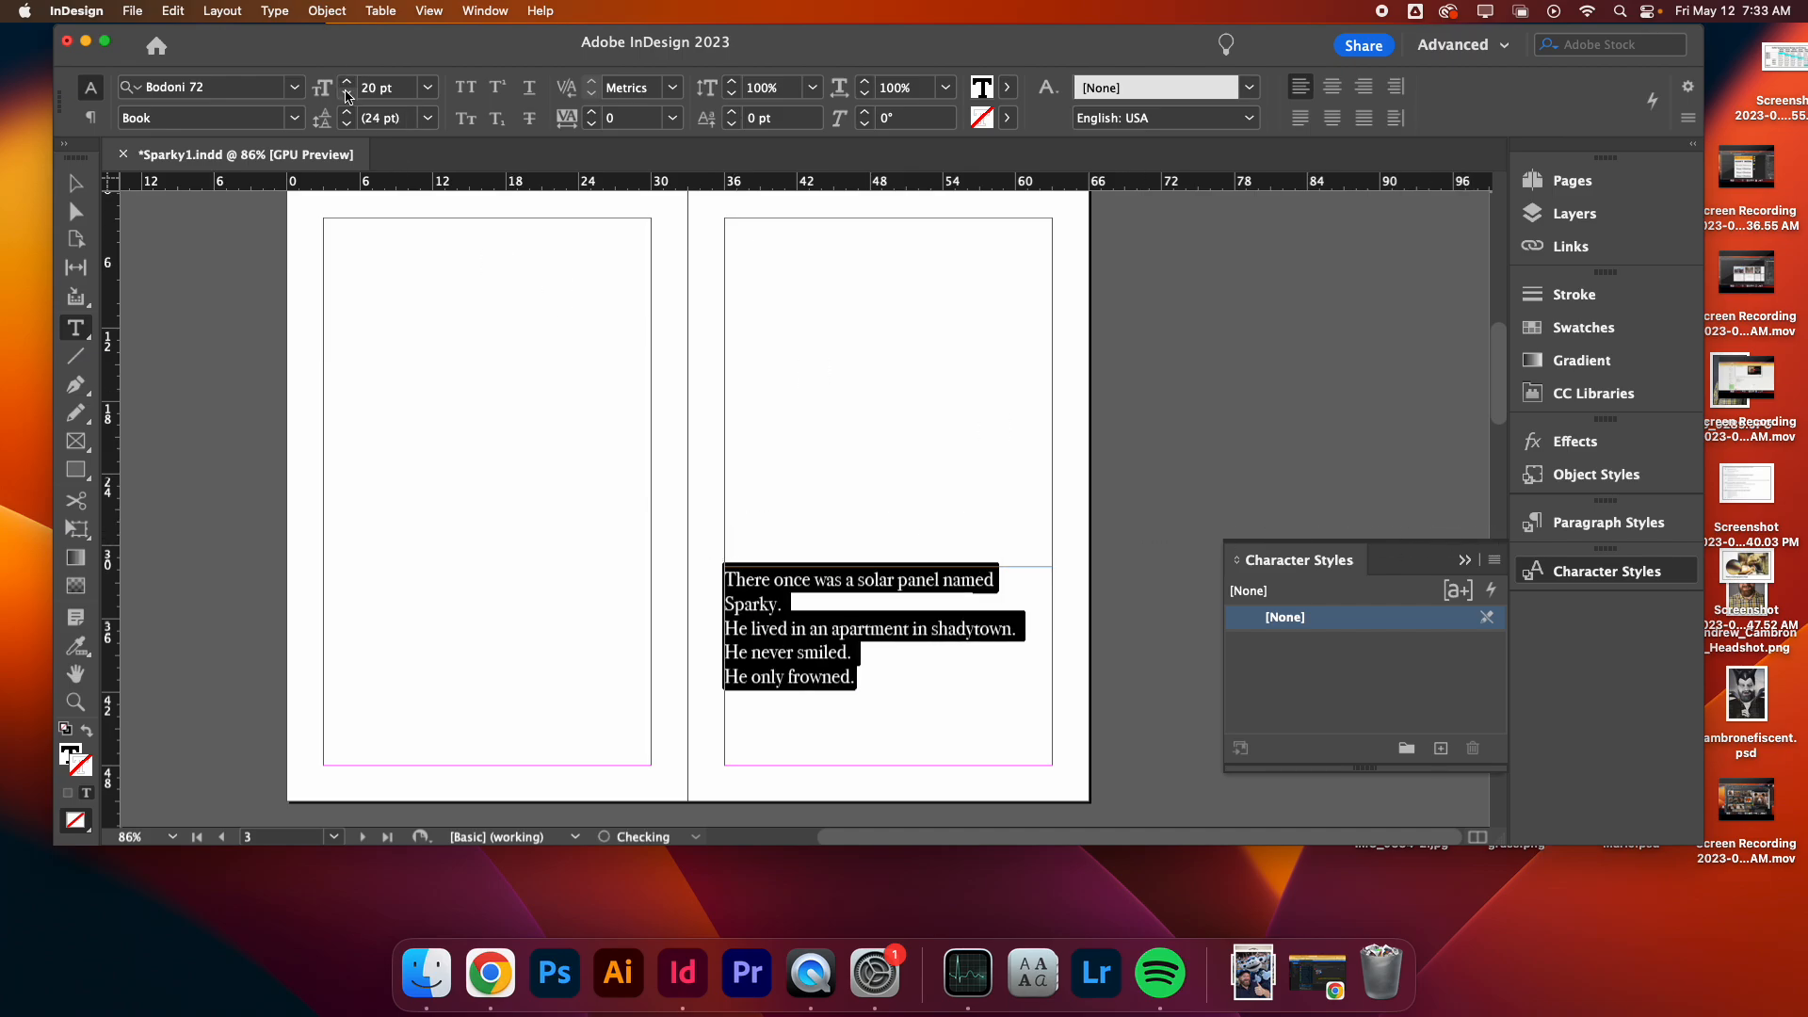
{"action": "left_click", "coordinate": [348, 95]}
{"action": "left_click", "coordinate": [931, 662]}
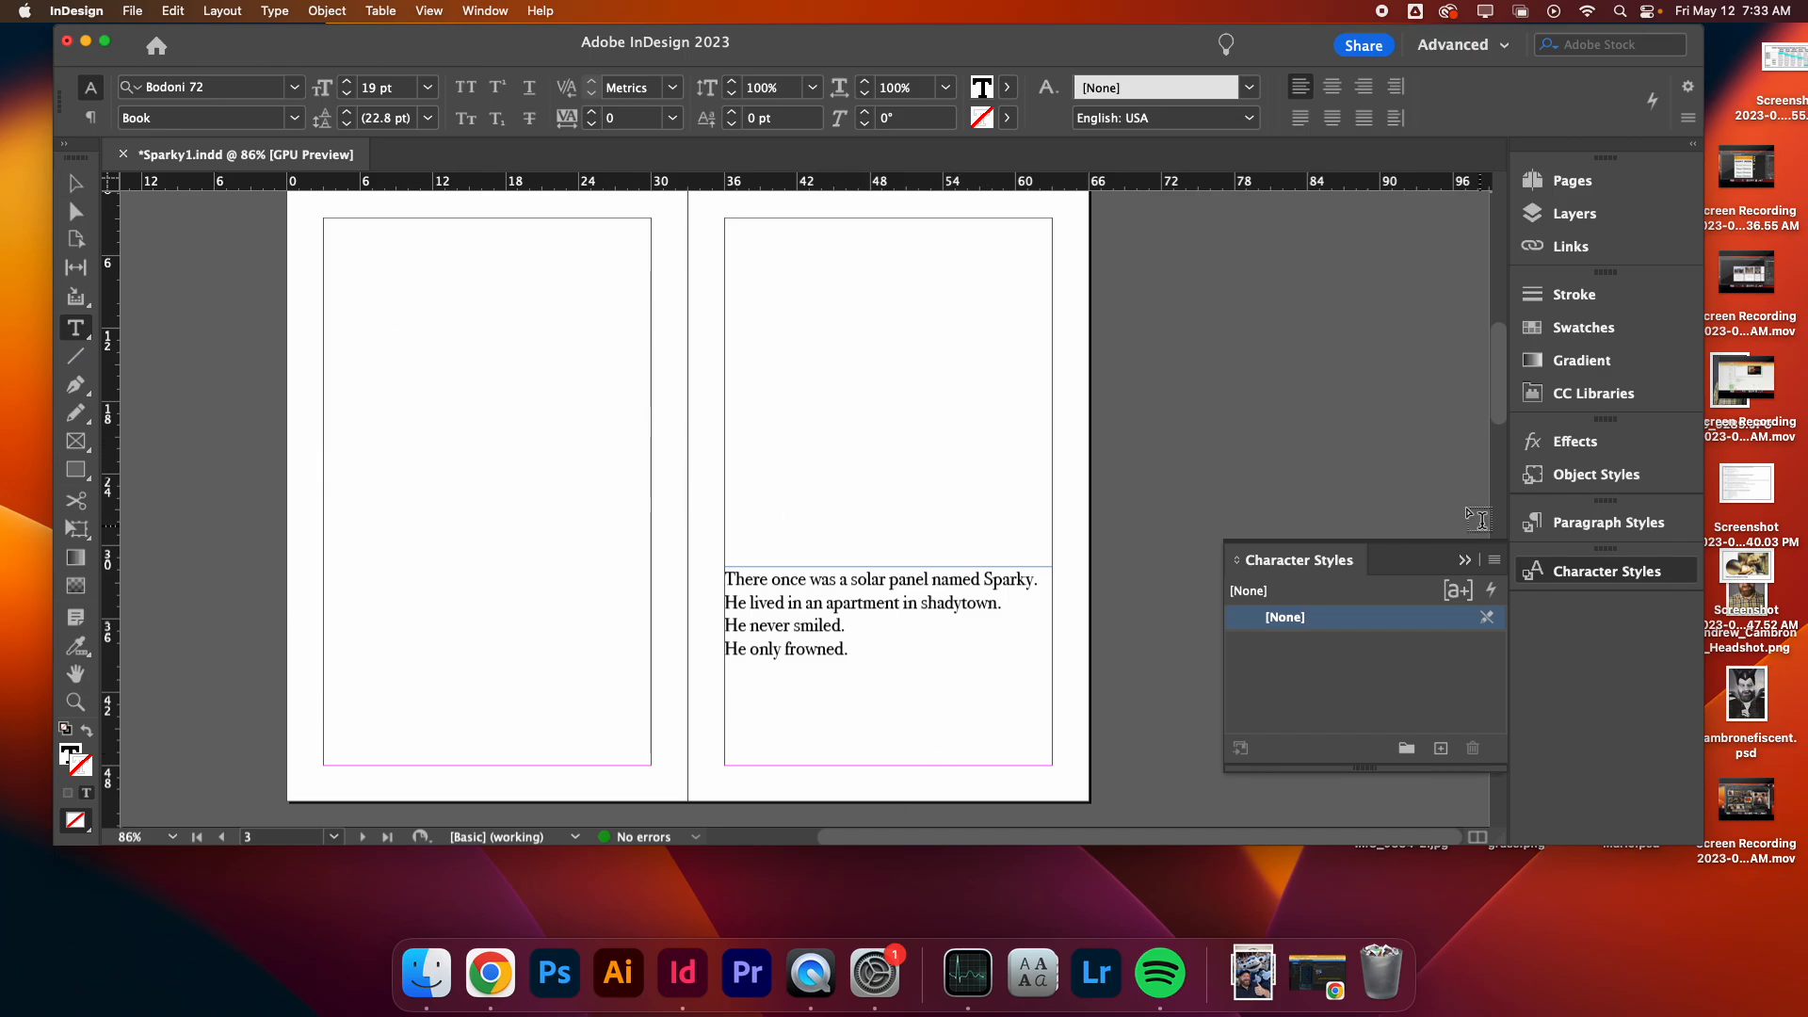
- Create a new character style from the text and name it Regular Text
{"action": "left_click", "coordinate": [1441, 748]}
{"action": "double_click", "coordinate": [1329, 646]}
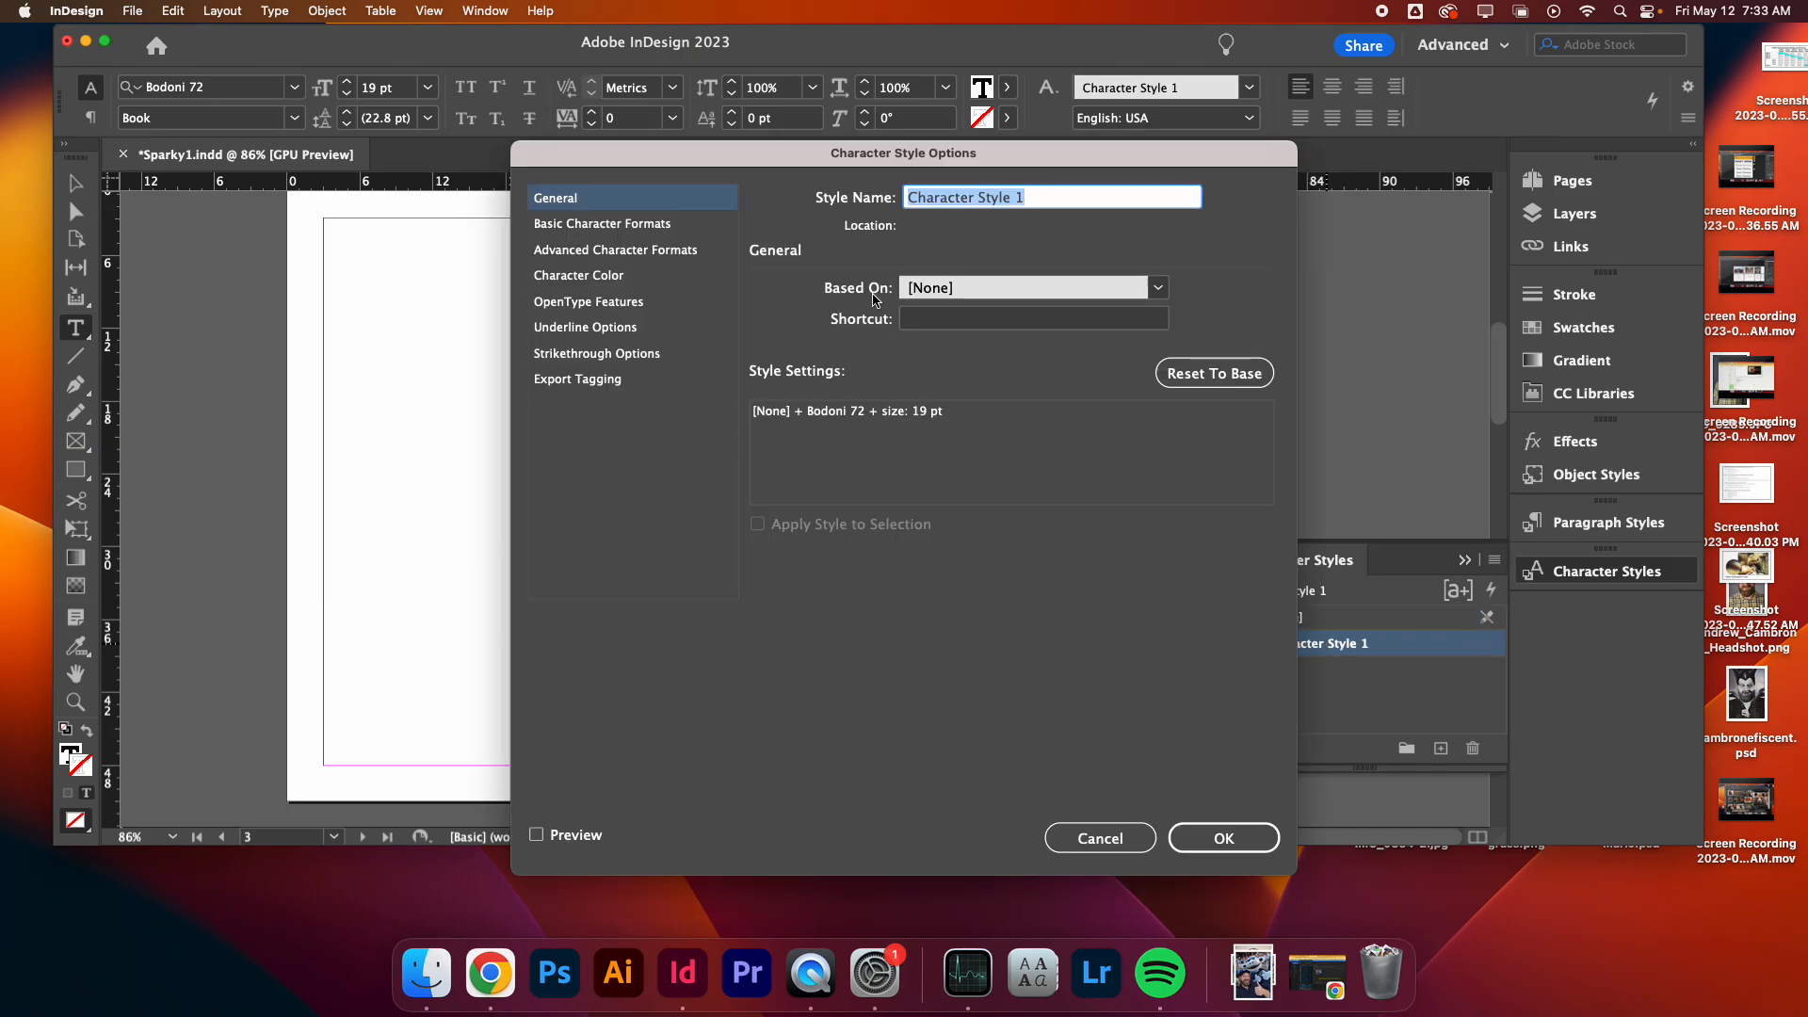
{"action": "type", "text": "Text"}
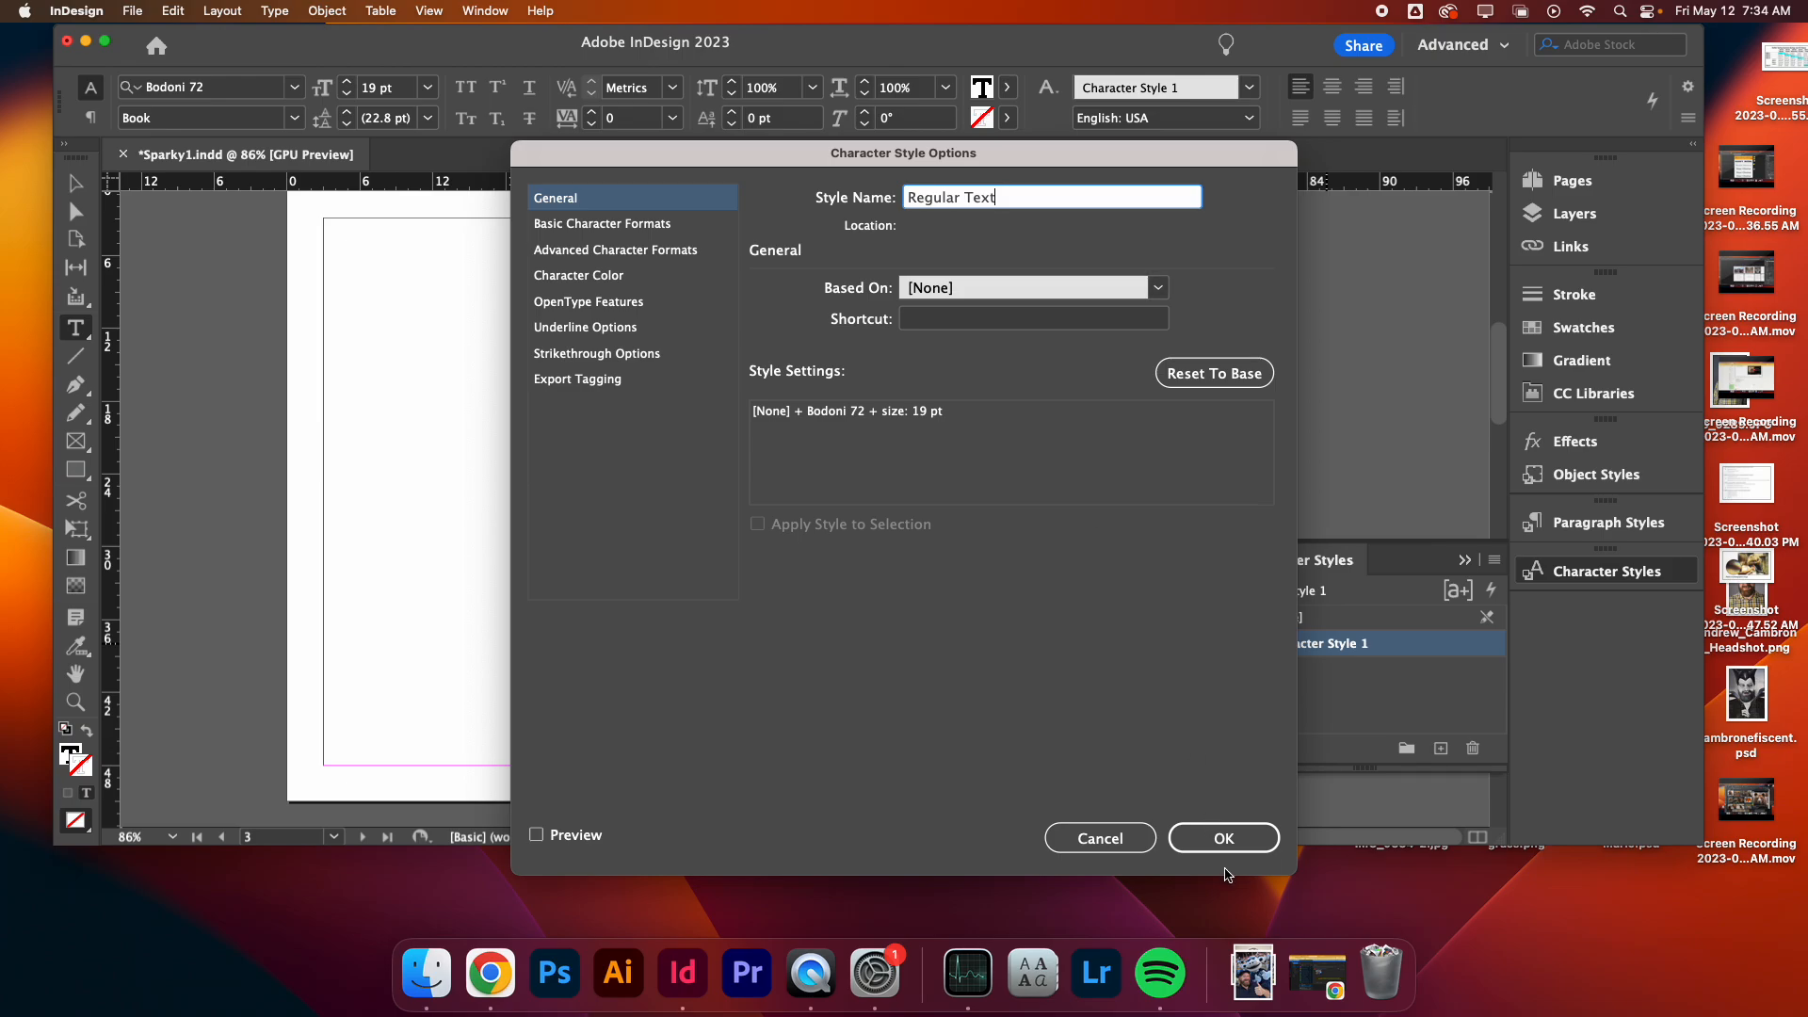
{"action": "left_click", "coordinate": [1224, 838]}
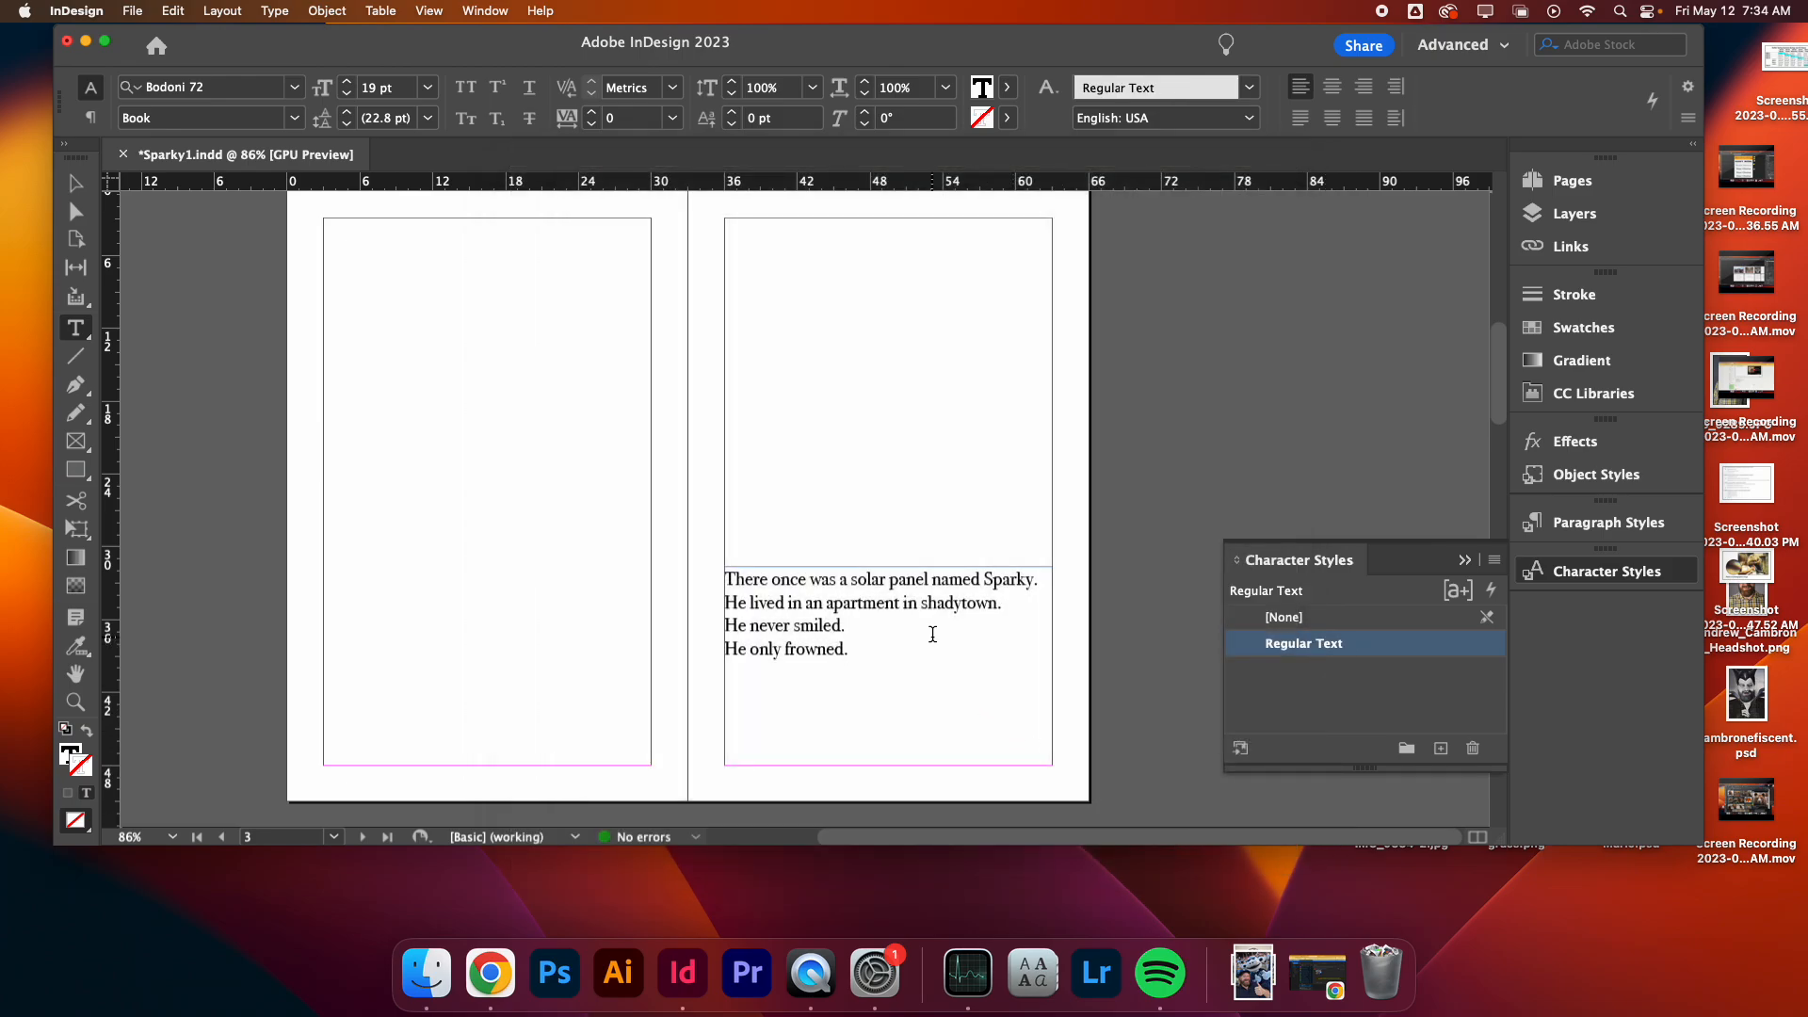
- Apply the Regular Text style to the story frame beginning 'One day his friend Dave'
{"action": "scroll", "coordinate": [1072, 706], "scroll_direction": "up", "scroll_amount": 10}
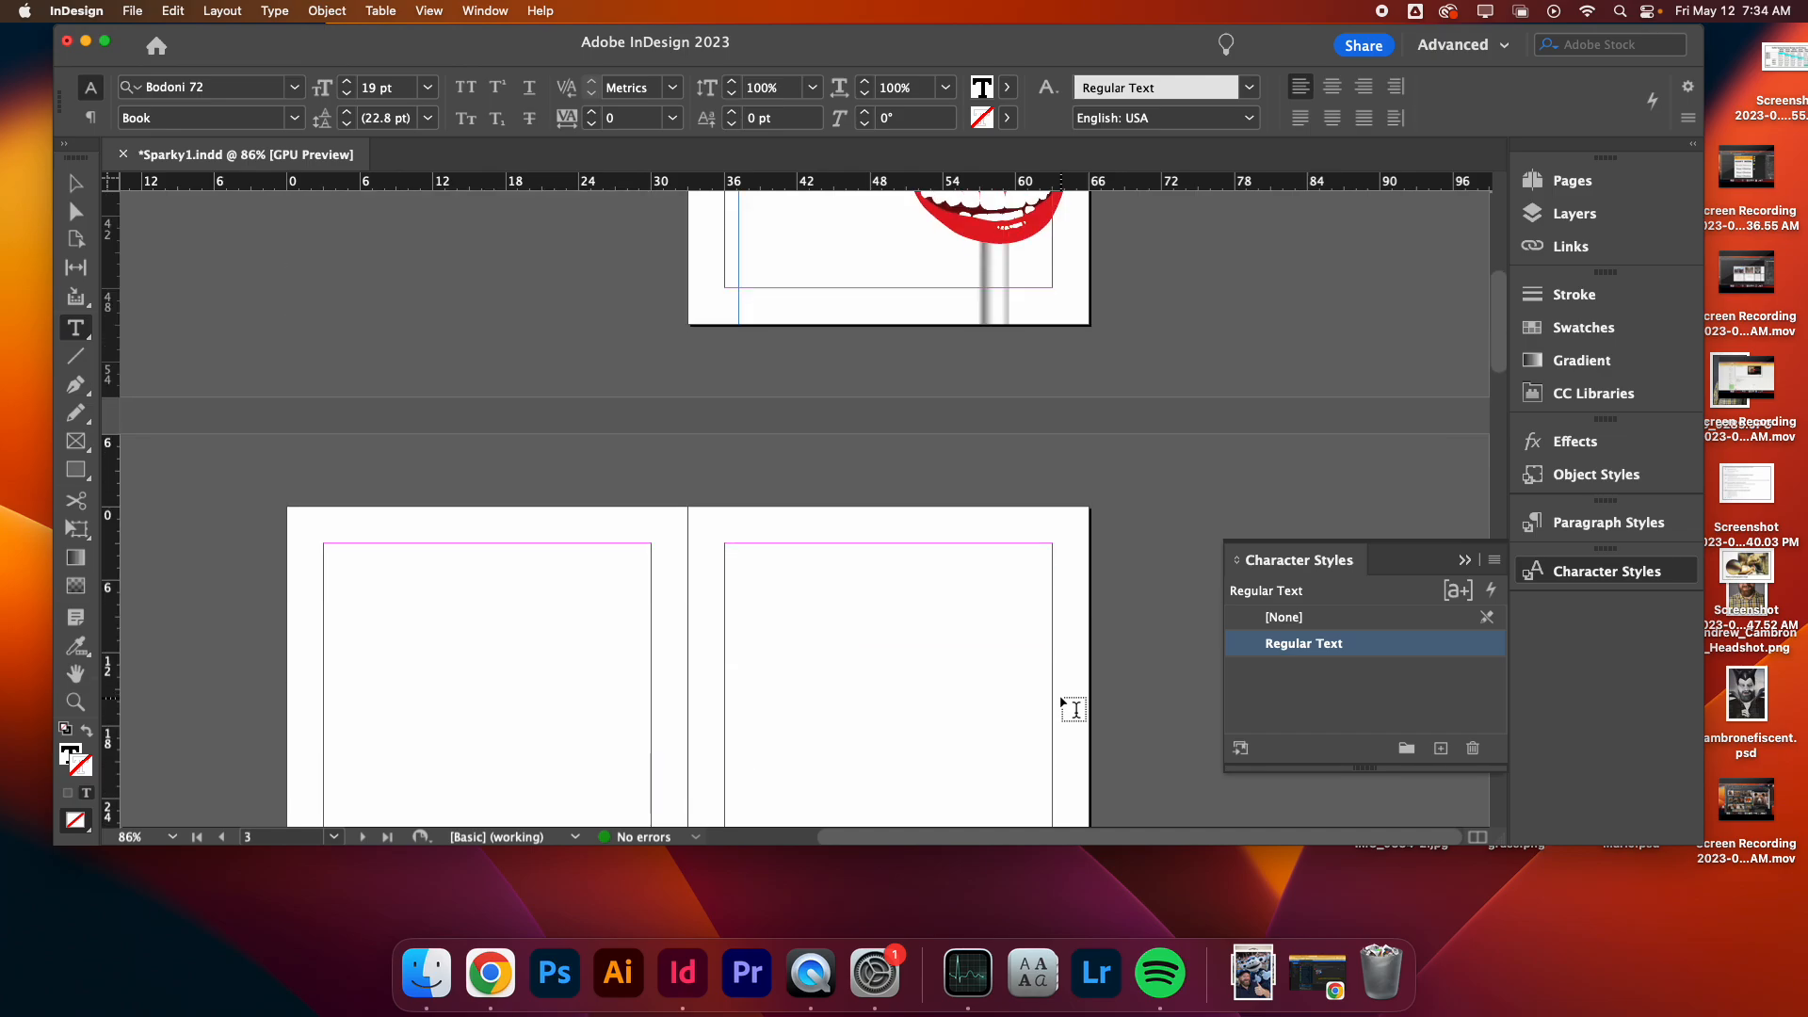
{"action": "scroll", "coordinate": [1074, 708], "scroll_direction": "down", "scroll_amount": 10}
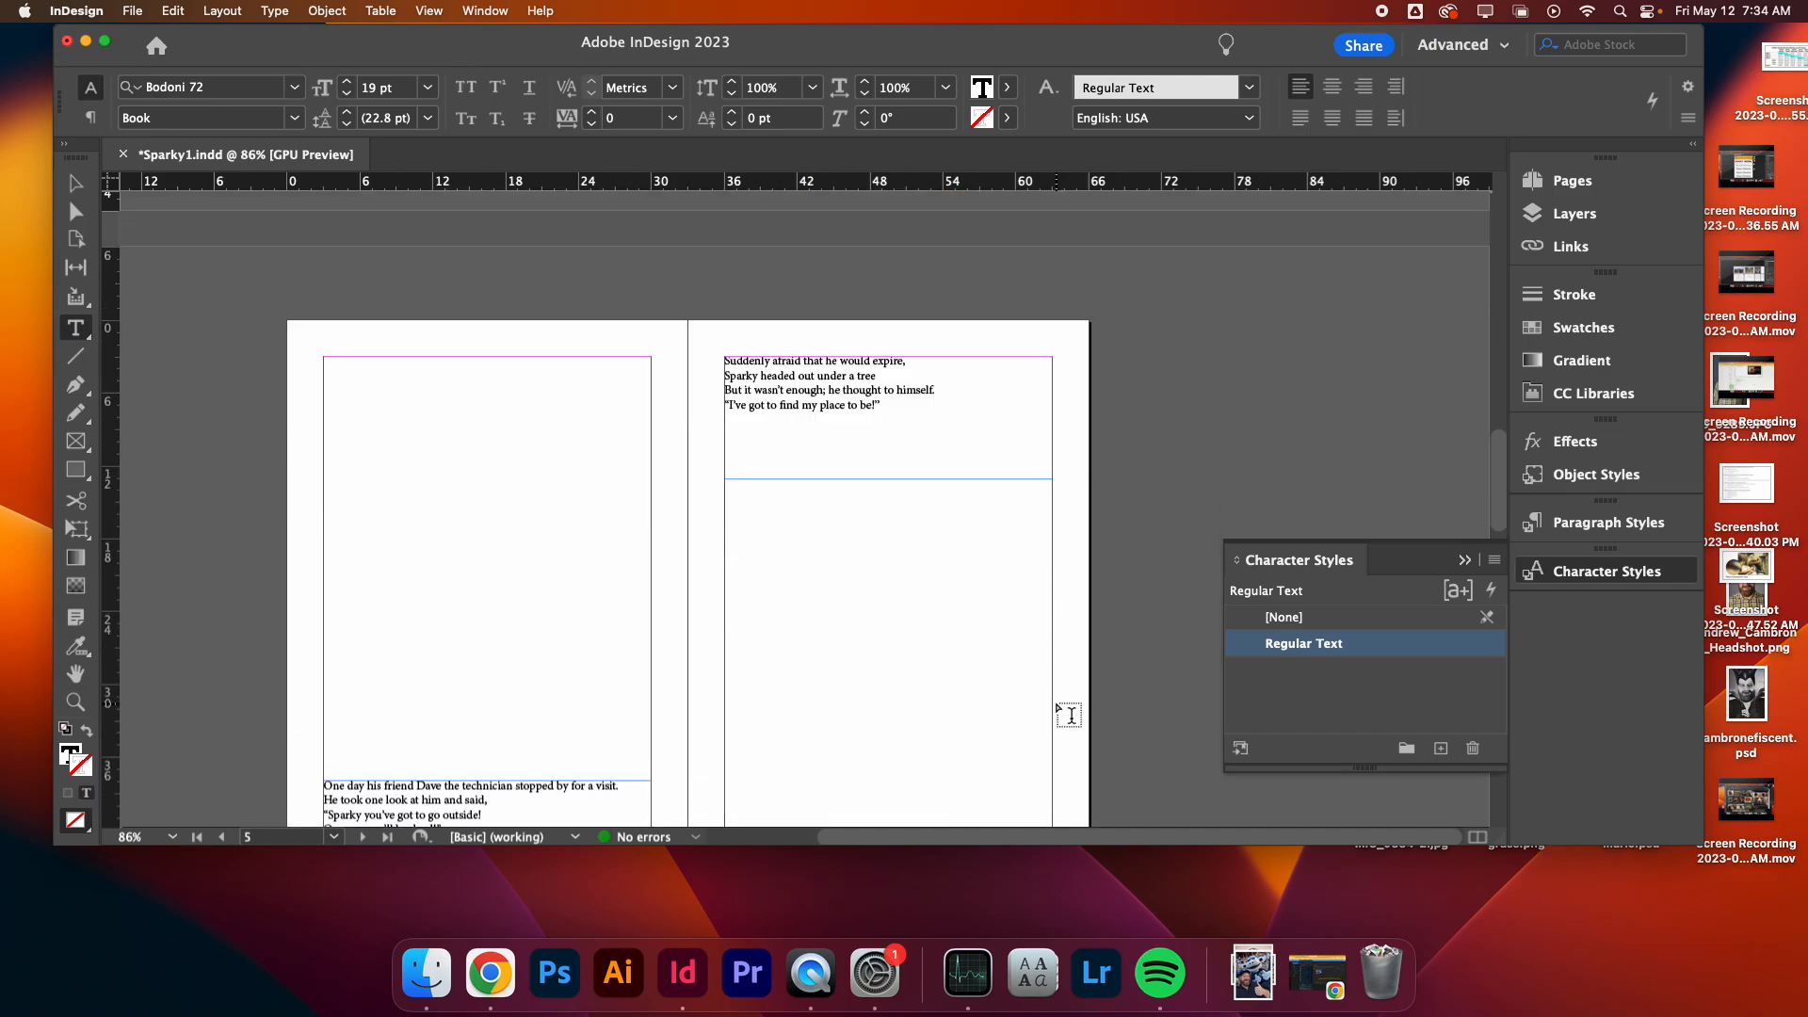
{"action": "scroll", "coordinate": [650, 768], "scroll_direction": "down", "scroll_amount": 5}
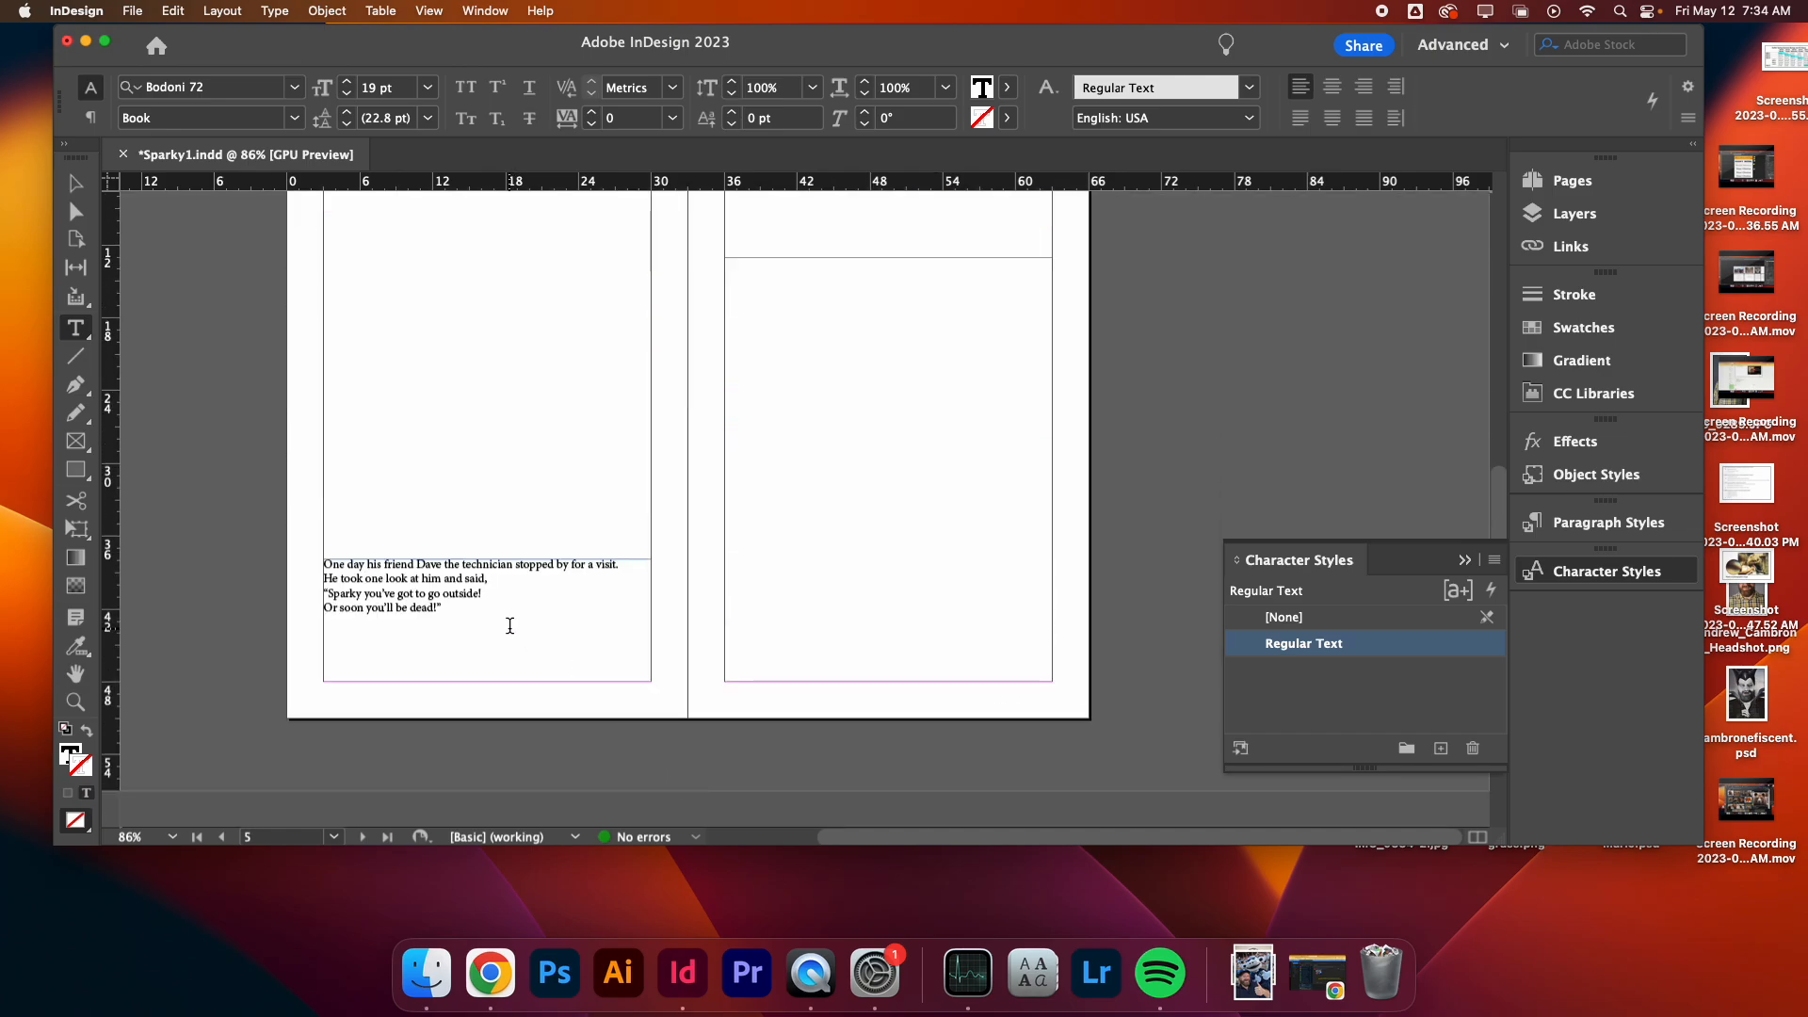
{"action": "triple_click", "coordinate": [509, 627]}
{"action": "left_click", "coordinate": [509, 626]}
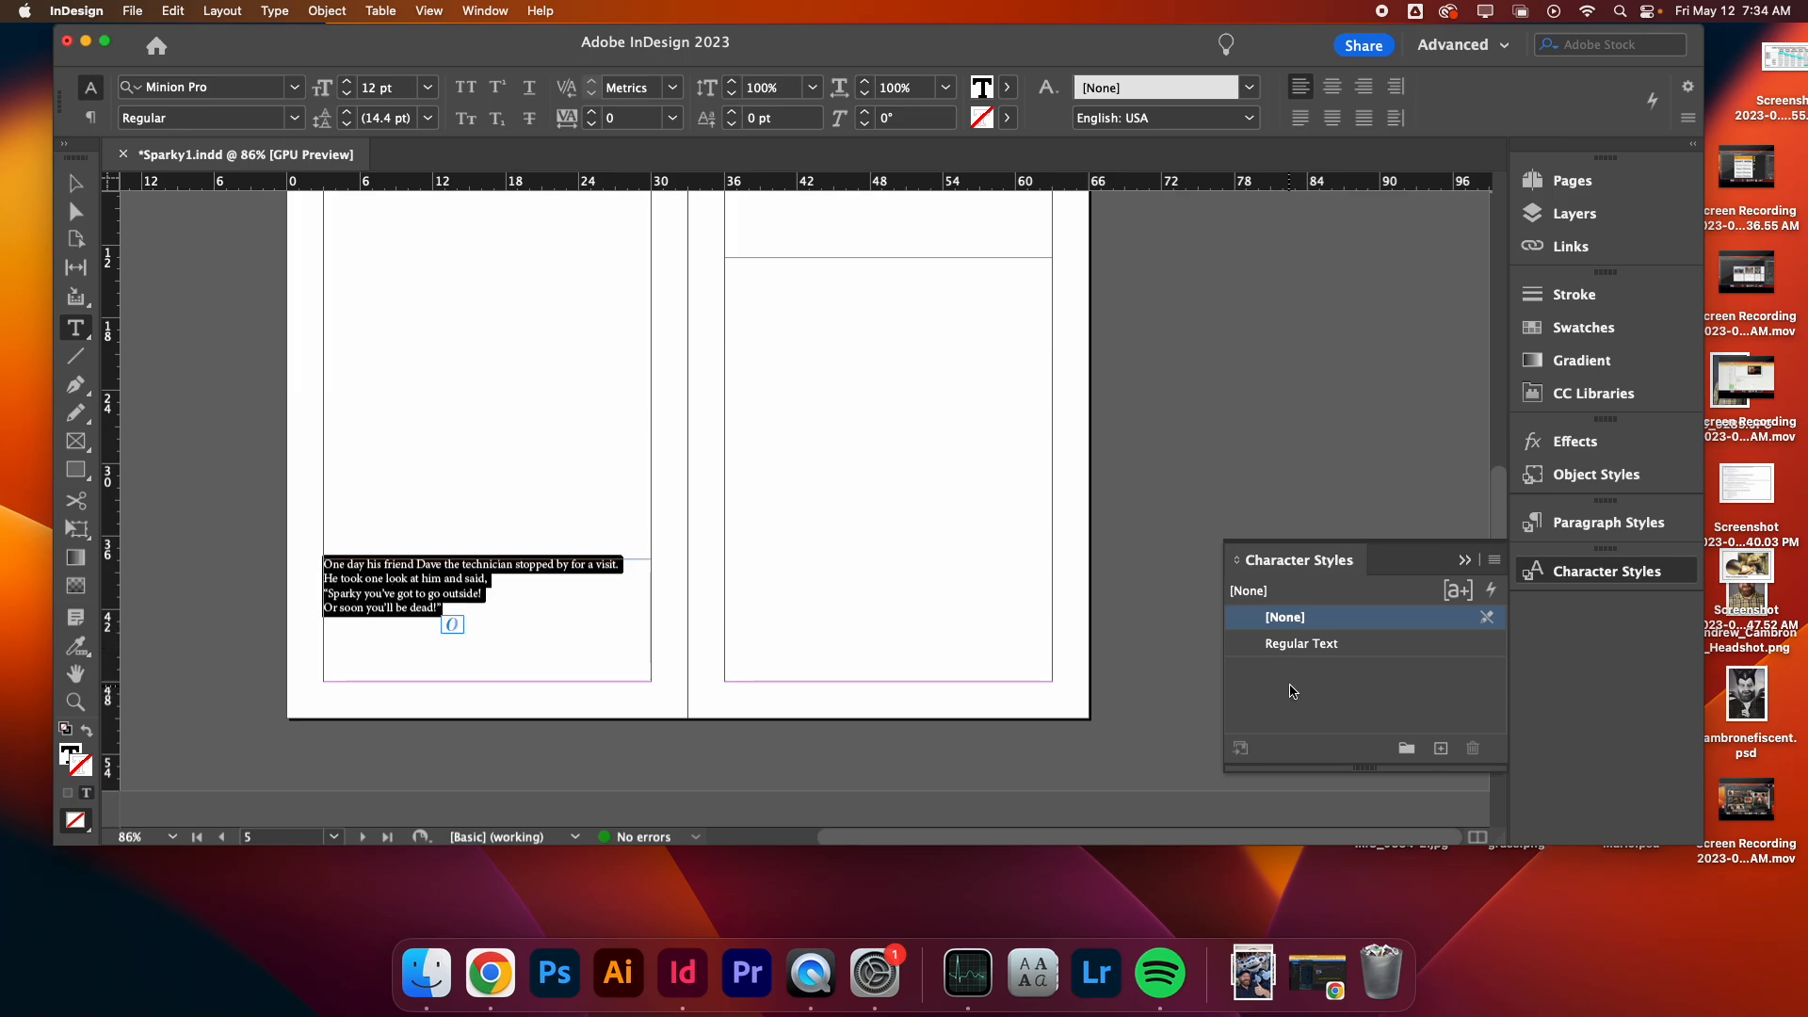
{"action": "left_click", "coordinate": [1306, 643]}
- Apply the Regular Text style to the story frame beginning 'Suddenly afraid that he would expire'
{"action": "left_click", "coordinate": [884, 415]}
{"action": "scroll", "coordinate": [860, 710], "scroll_direction": "up", "scroll_amount": 10}
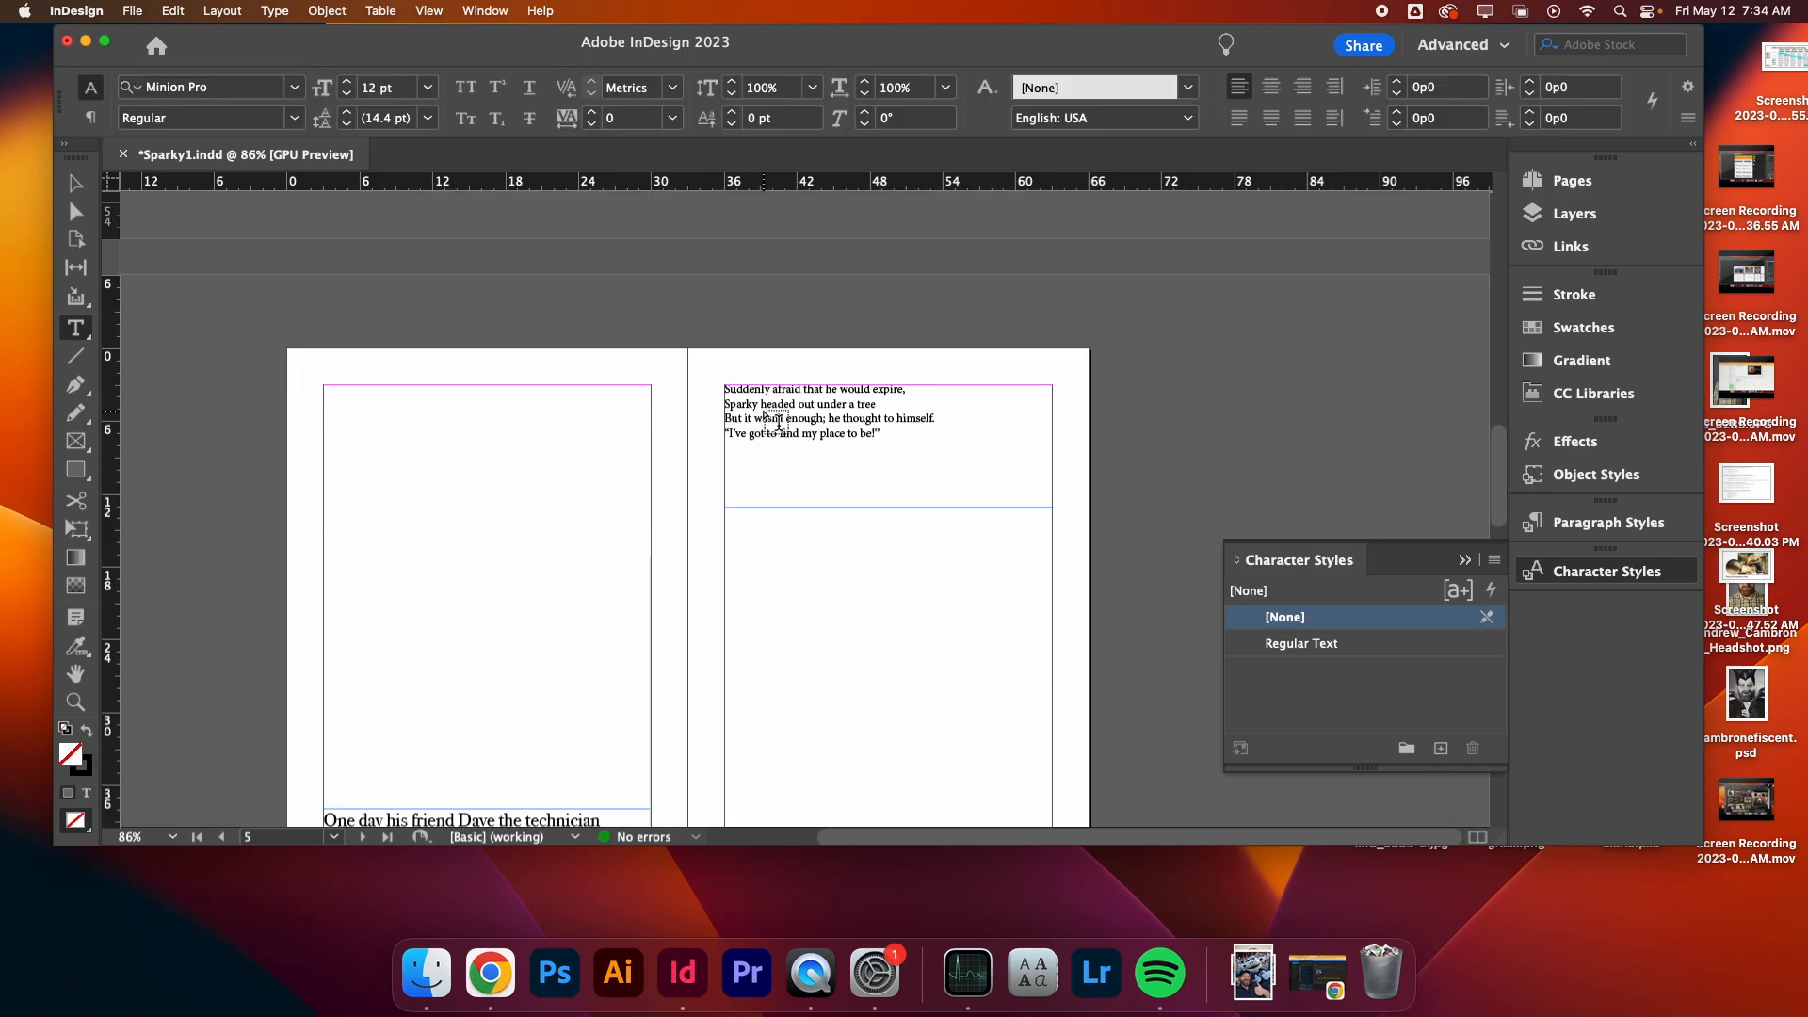
{"action": "triple_click", "coordinate": [860, 710]}
{"action": "left_click", "coordinate": [860, 710]}
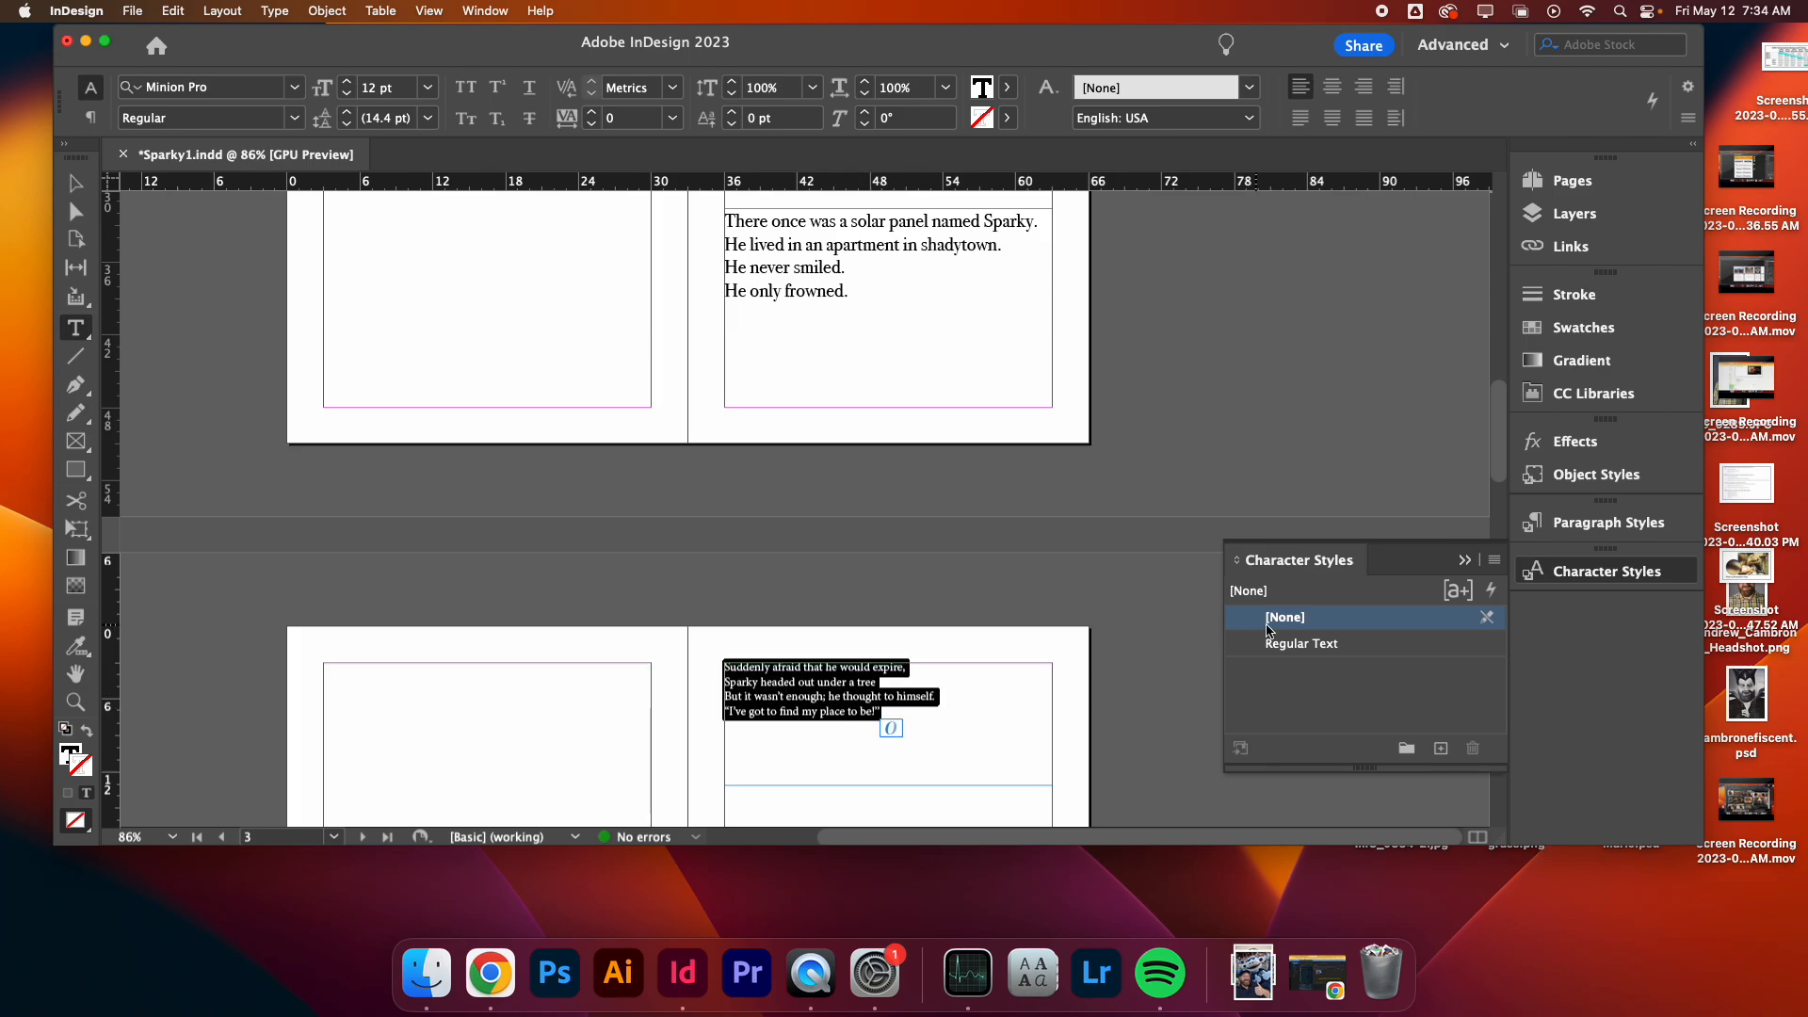
{"action": "left_click", "coordinate": [1351, 643]}
- Apply the Regular Text style to the story frame beginning 'And so he stepped out into the light'
{"action": "scroll", "coordinate": [843, 676], "scroll_direction": "down", "scroll_amount": 5}
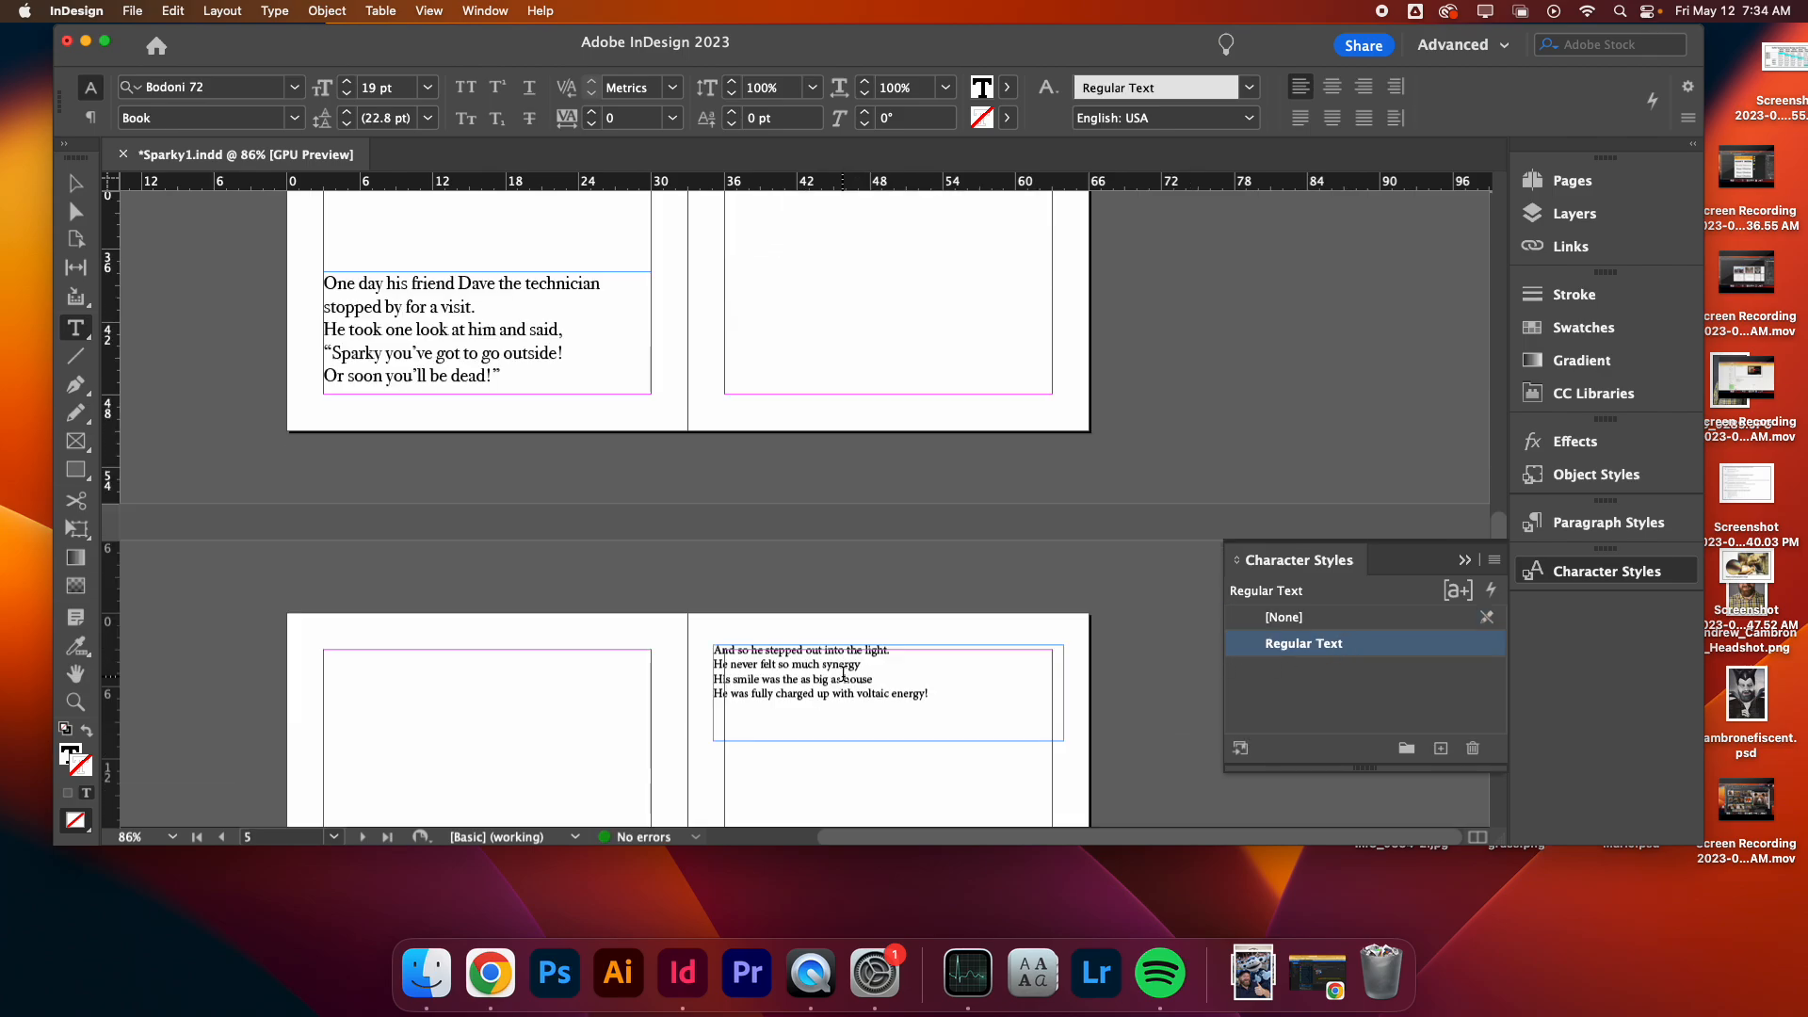
{"action": "triple_click", "coordinate": [843, 676]}
{"action": "left_click", "coordinate": [843, 677]}
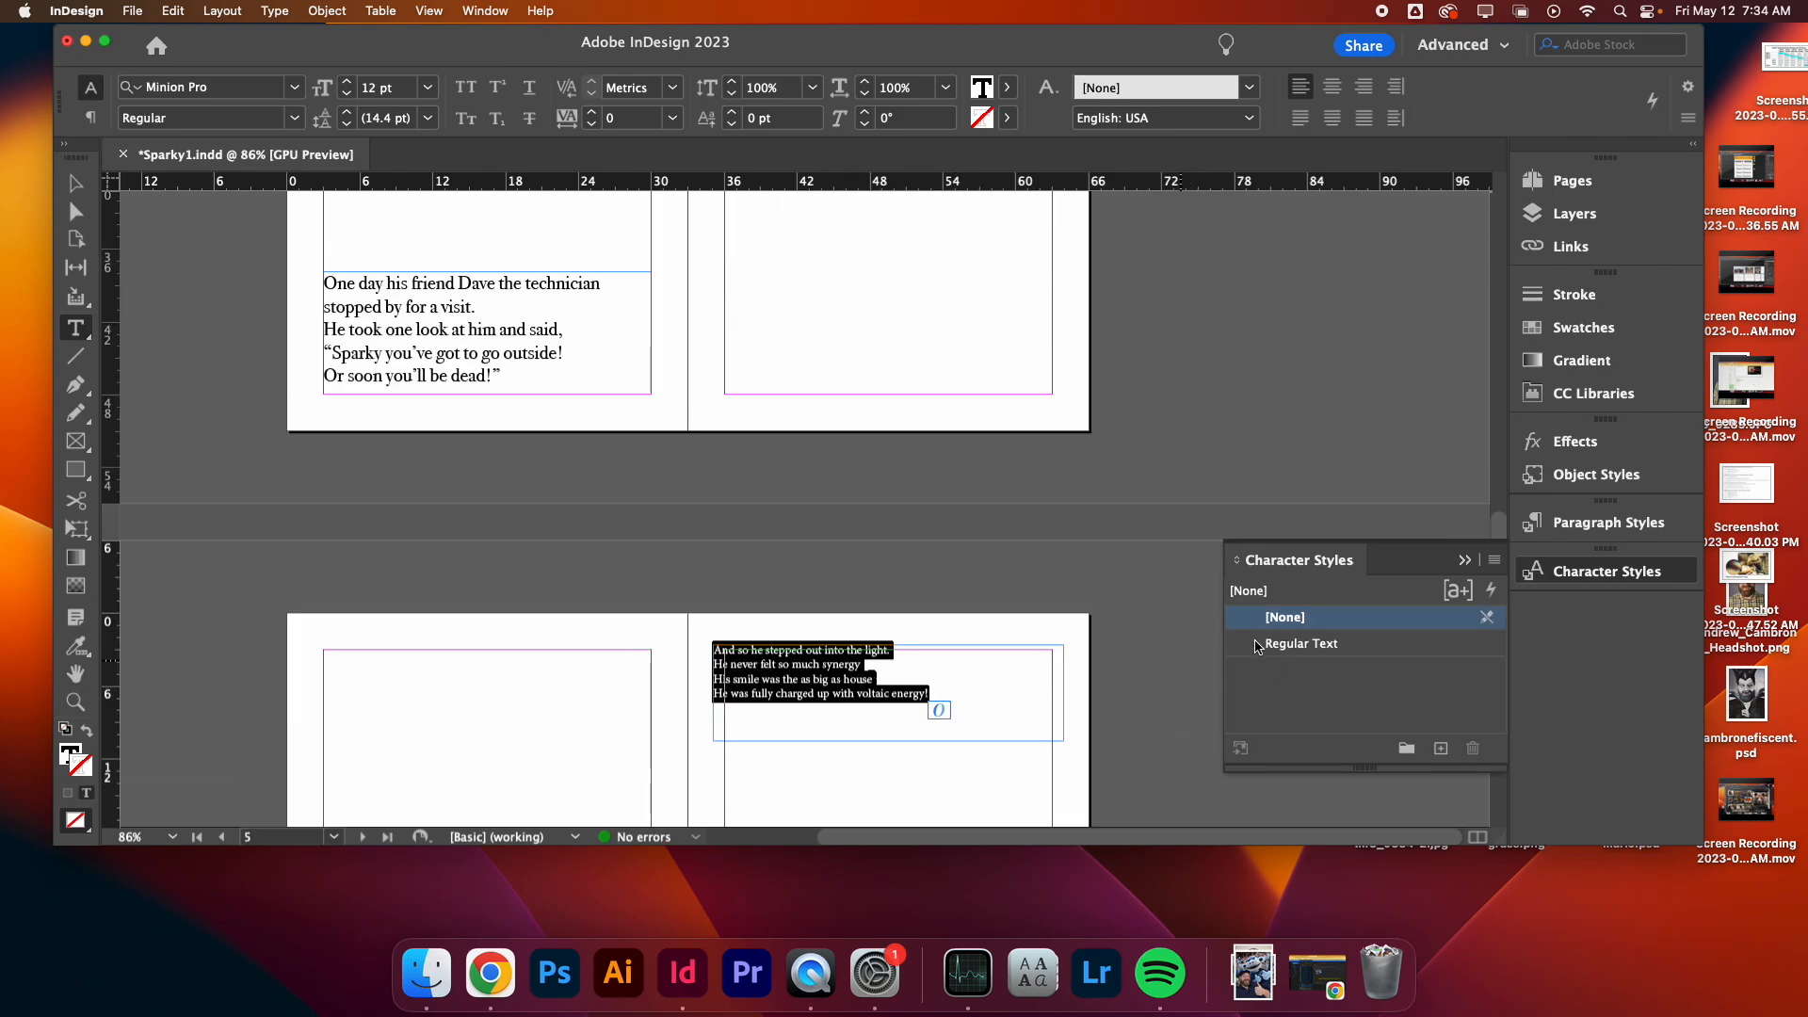
{"action": "left_click", "coordinate": [1341, 658]}
- Apply the Regular Text style to the story frame beginning 'Finally he heard a voice from above'
{"action": "scroll", "coordinate": [860, 659], "scroll_direction": "down", "scroll_amount": 5}
{"action": "triple_click", "coordinate": [448, 643]}
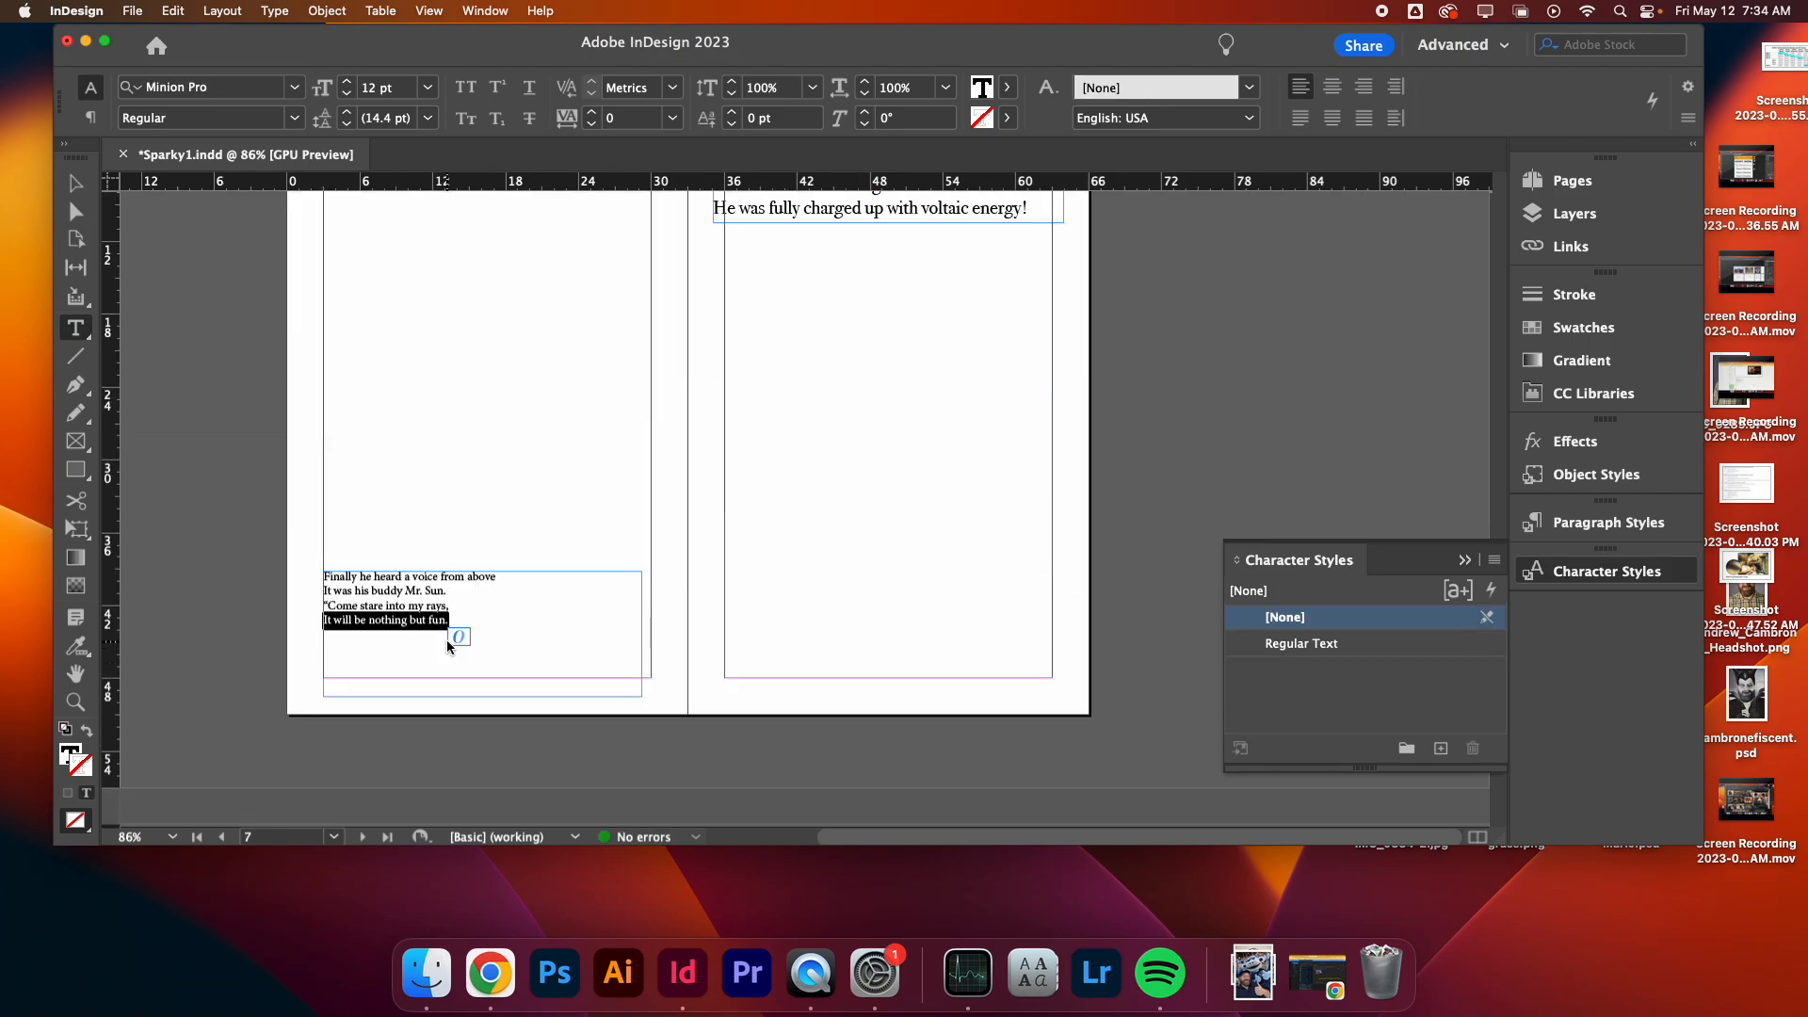
{"action": "left_click", "coordinate": [448, 643]}
{"action": "left_click", "coordinate": [1305, 646]}
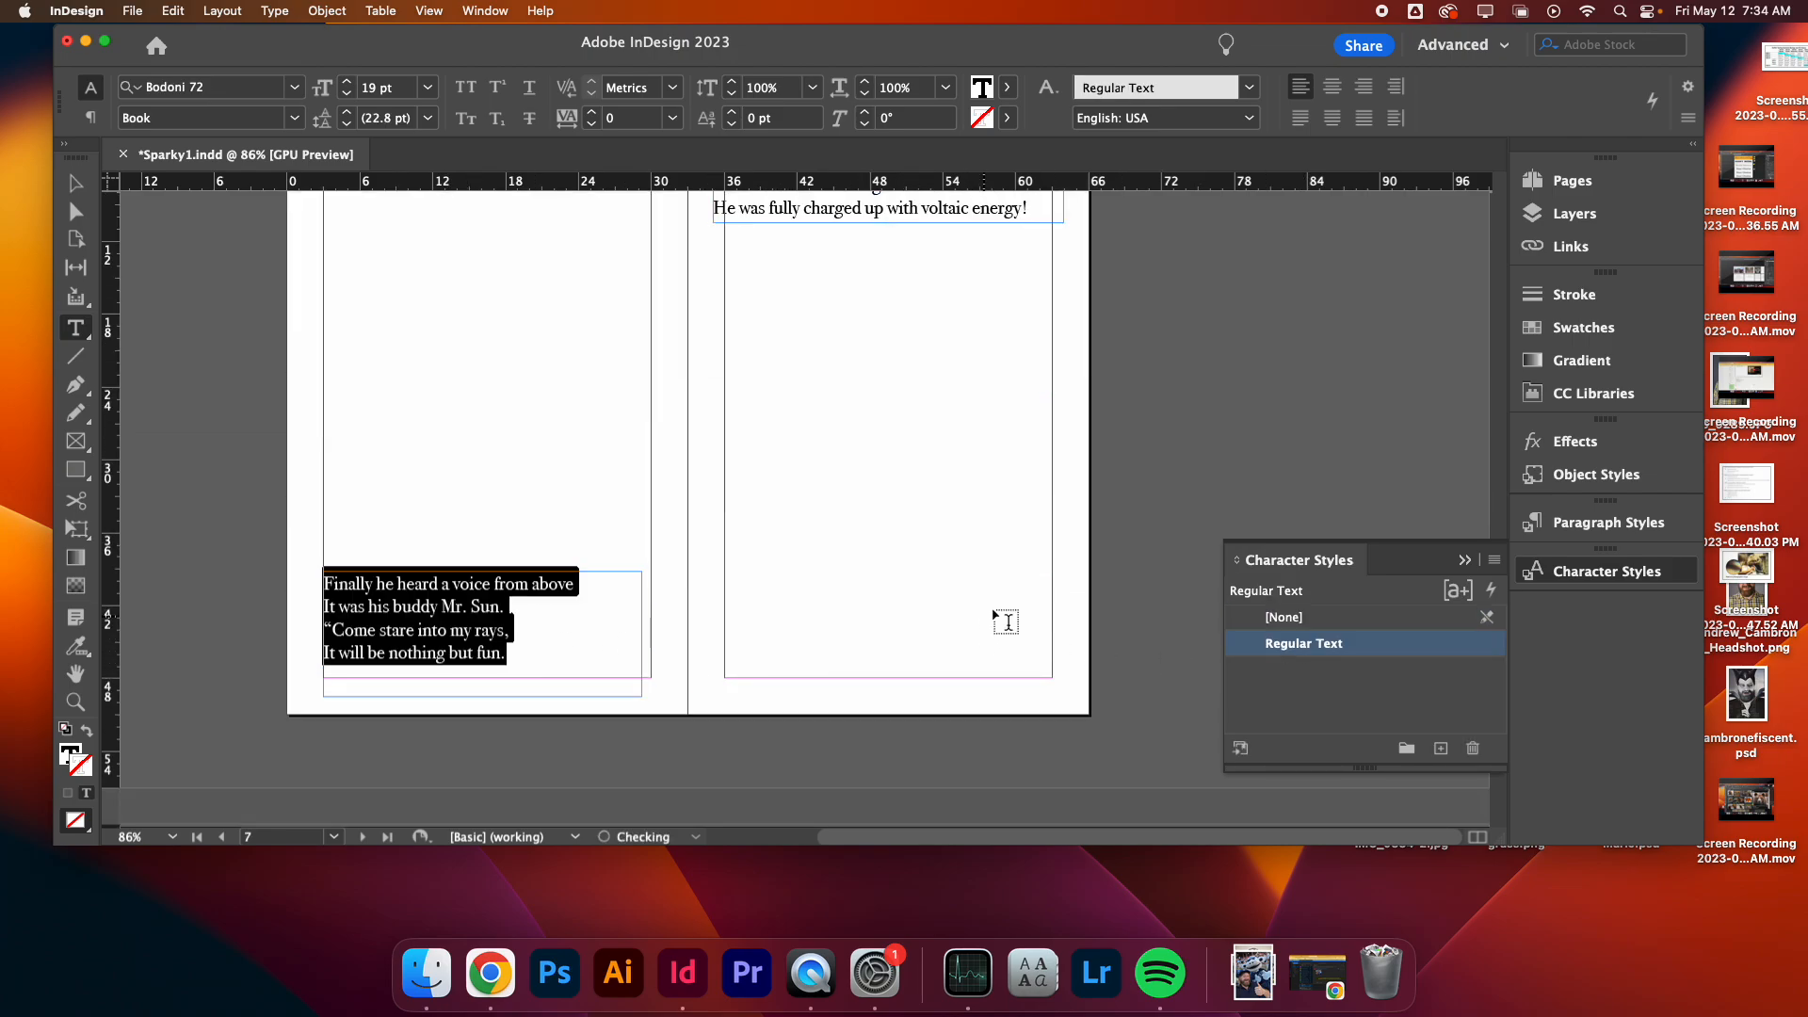
- Set the Regular Text character style's font size to 18 pt in its Basic Character Formats
{"action": "left_click", "coordinate": [75, 184]}
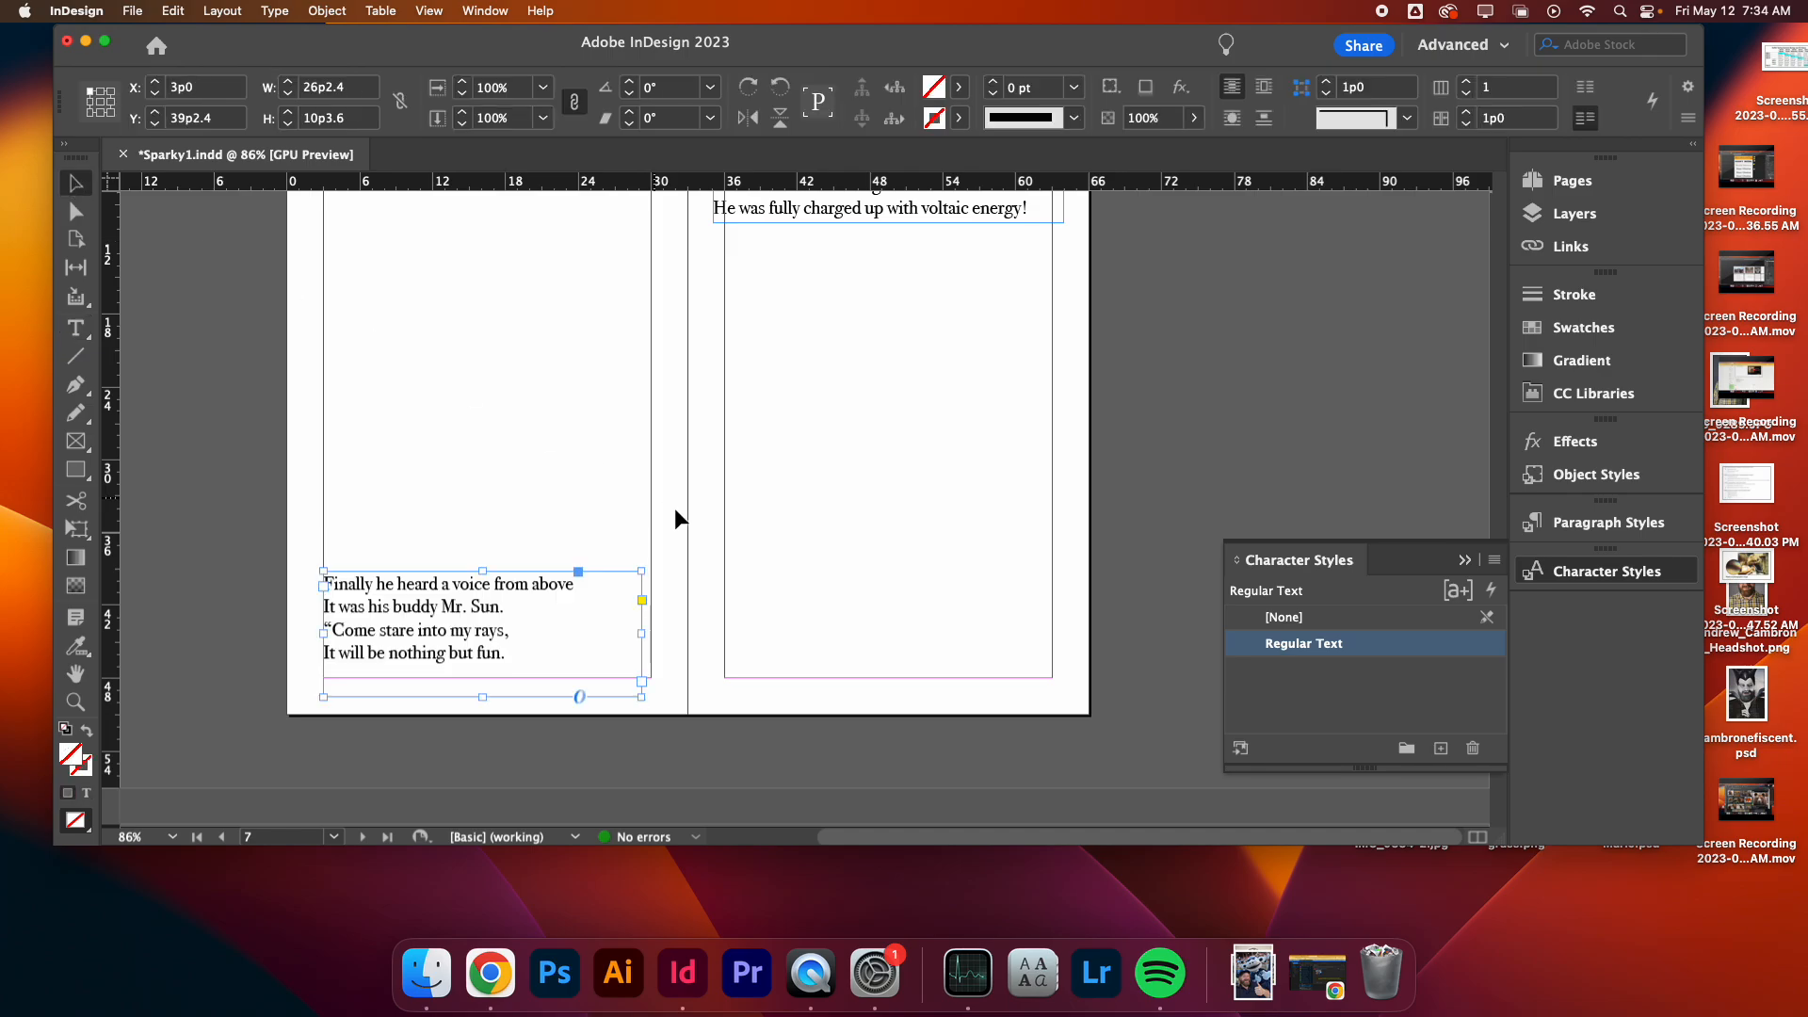
{"action": "scroll", "coordinate": [677, 514], "scroll_direction": "up", "scroll_amount": 5}
{"action": "scroll", "coordinate": [675, 511], "scroll_direction": "up", "scroll_amount": 20}
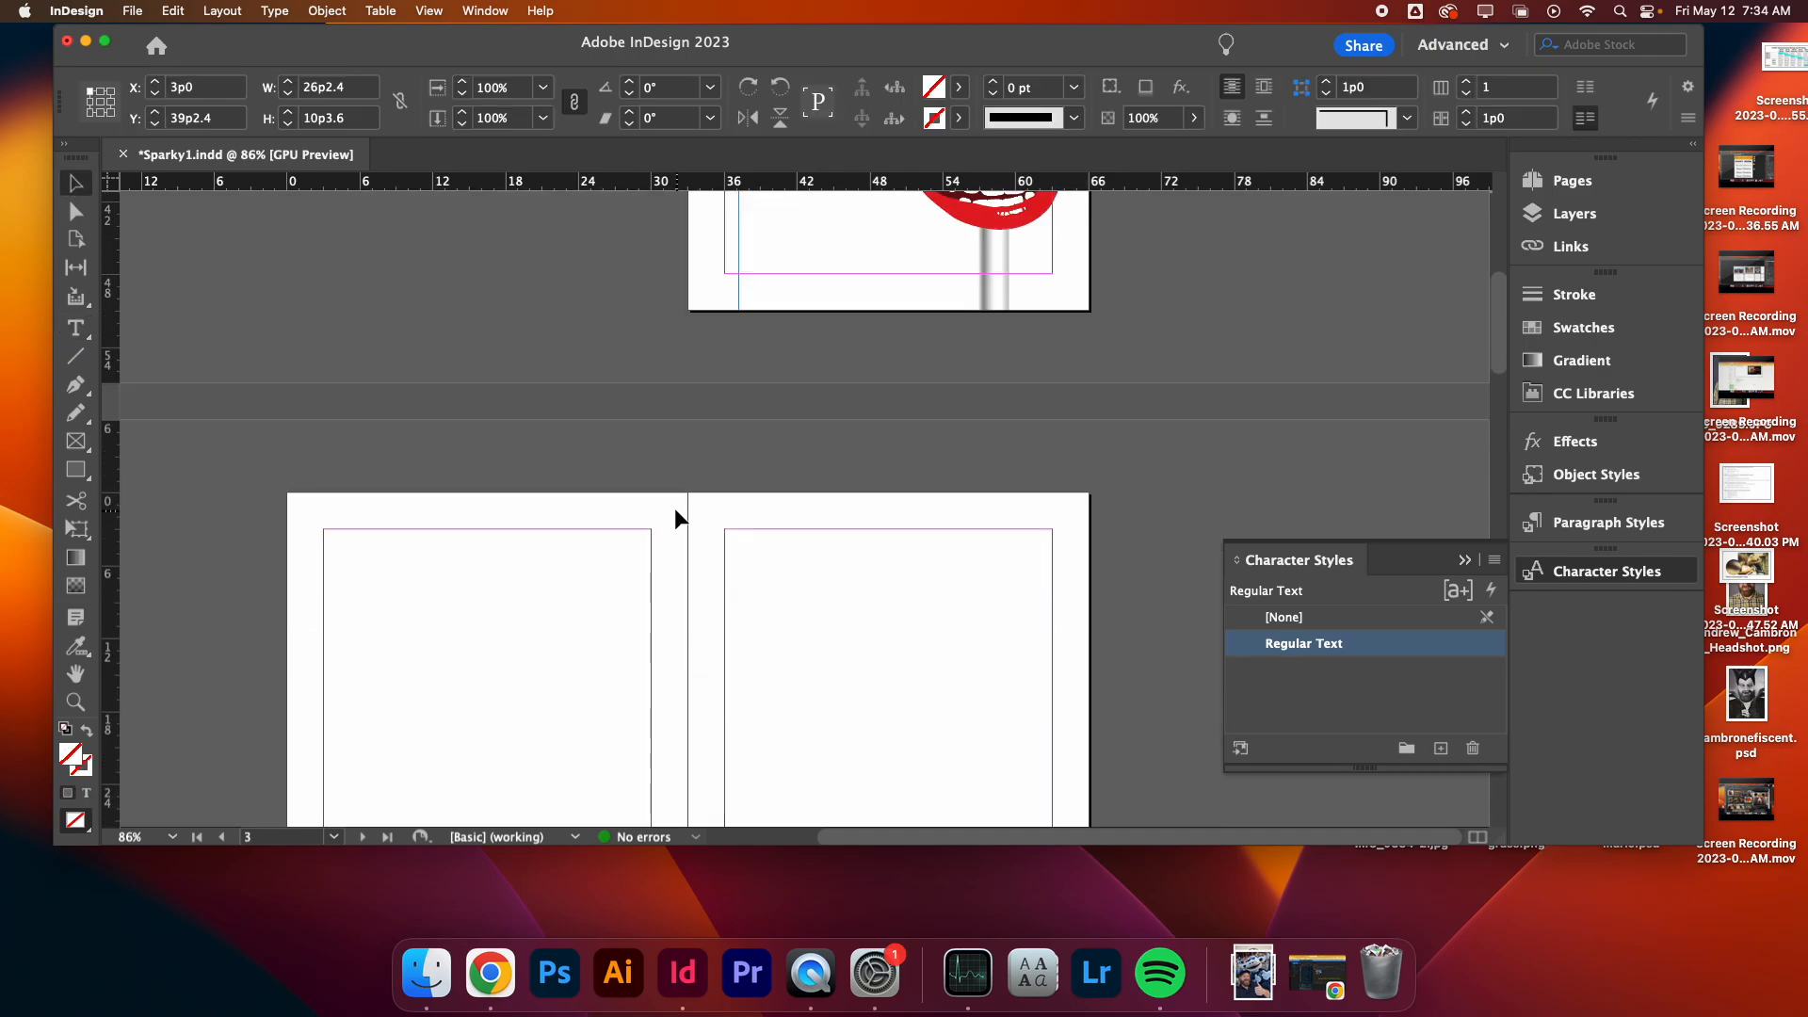
{"action": "scroll", "coordinate": [674, 506], "scroll_direction": "down", "scroll_amount": 15}
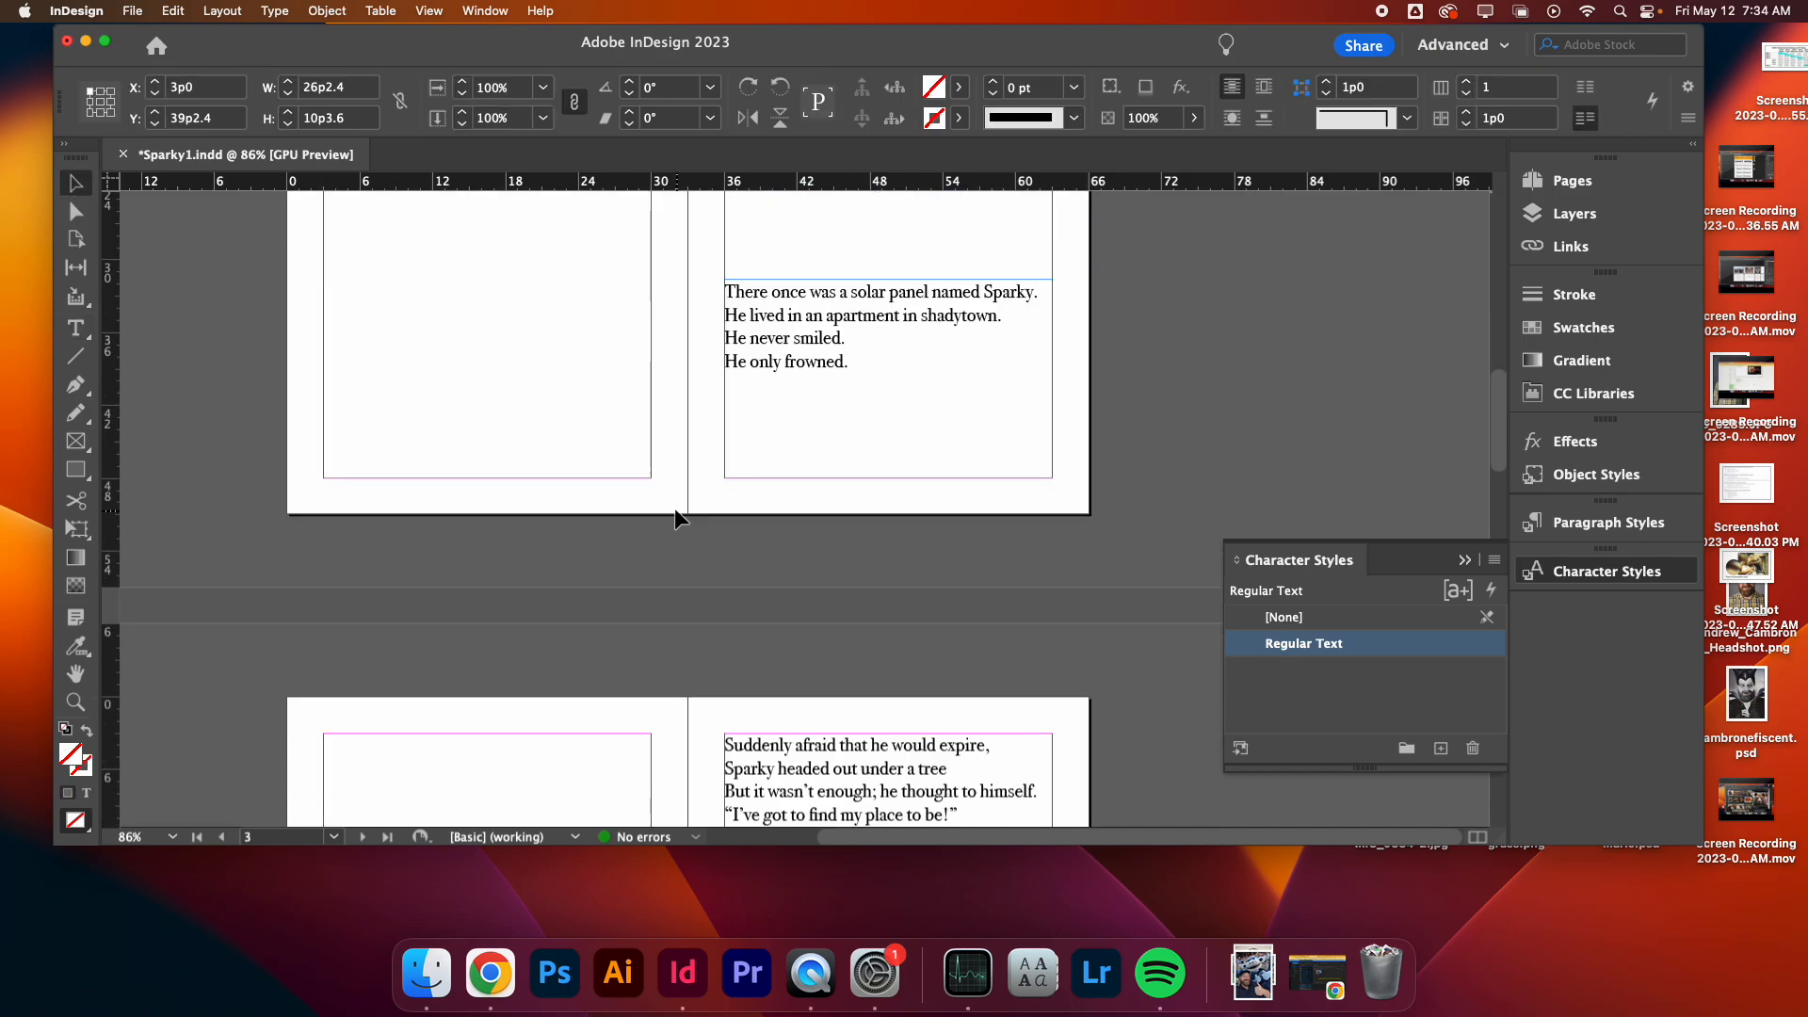
{"action": "double_click", "coordinate": [1331, 646]}
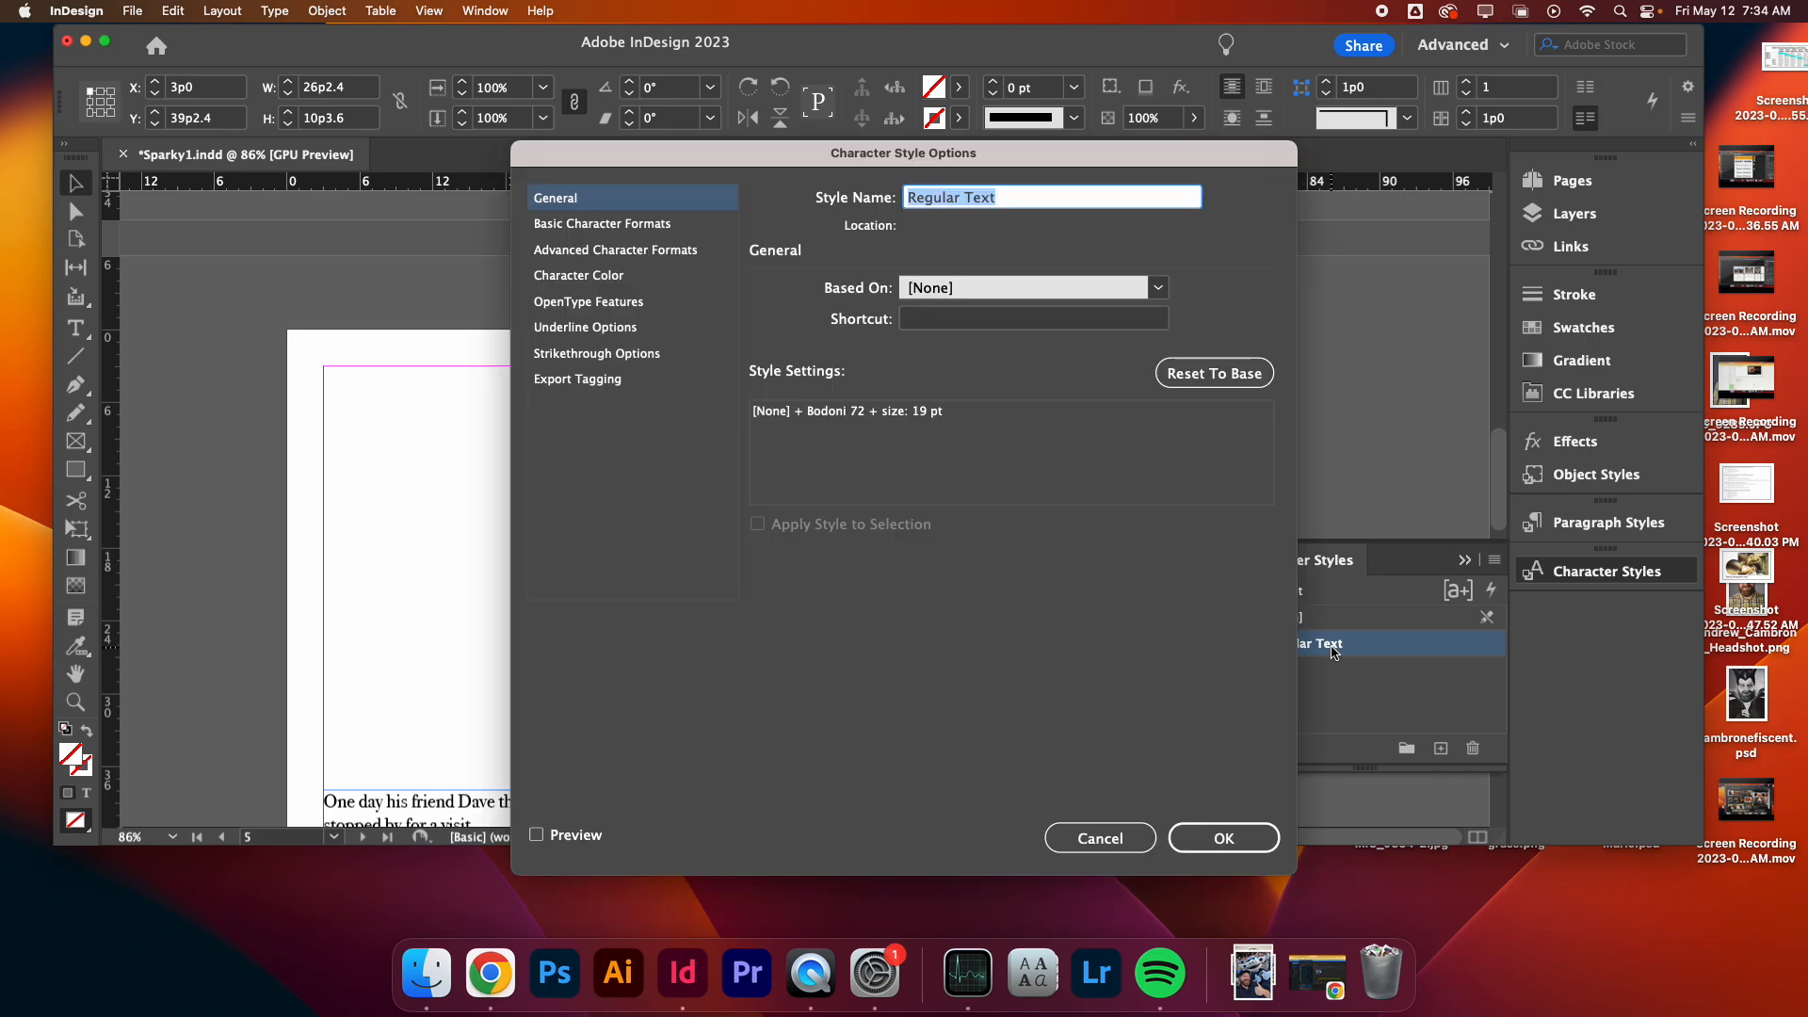
{"action": "left_click", "coordinate": [604, 224]}
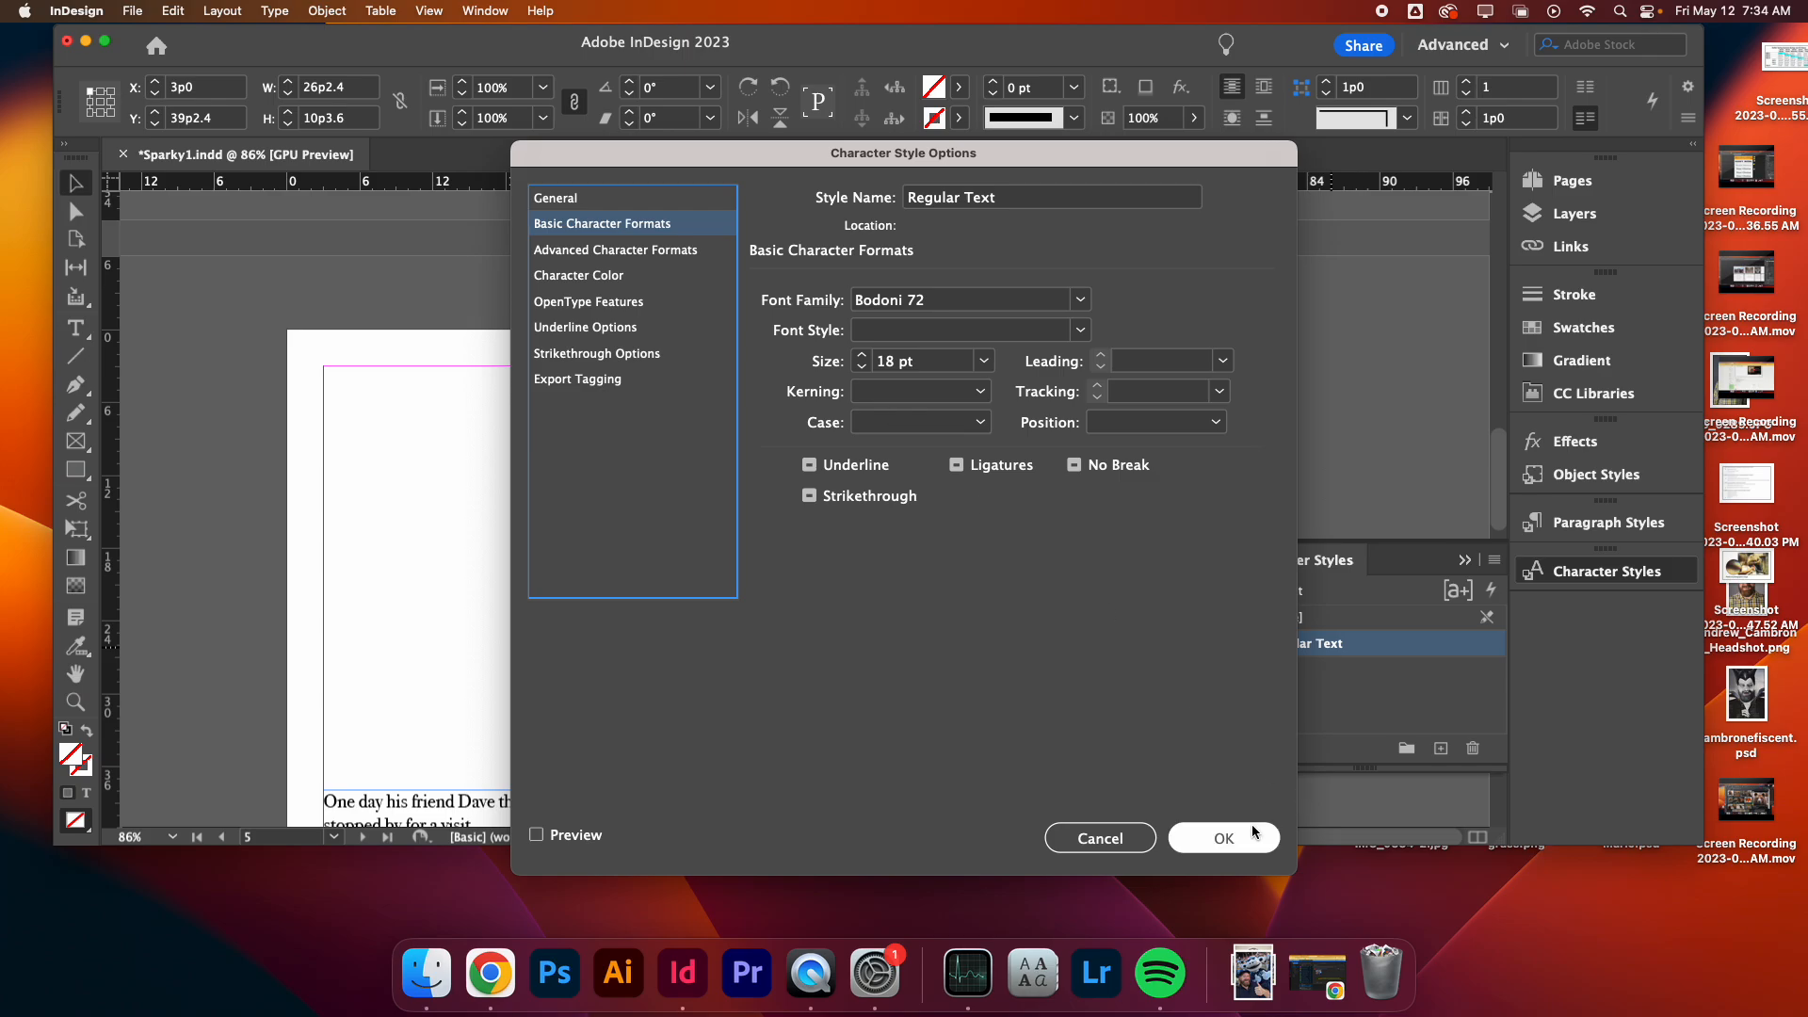
{"action": "left_click", "coordinate": [1224, 838]}
- Select individual story lines to check which character style and size are applied to them
{"action": "left_click", "coordinate": [1025, 654]}
{"action": "scroll", "coordinate": [1006, 630], "scroll_direction": "down", "scroll_amount": 3}
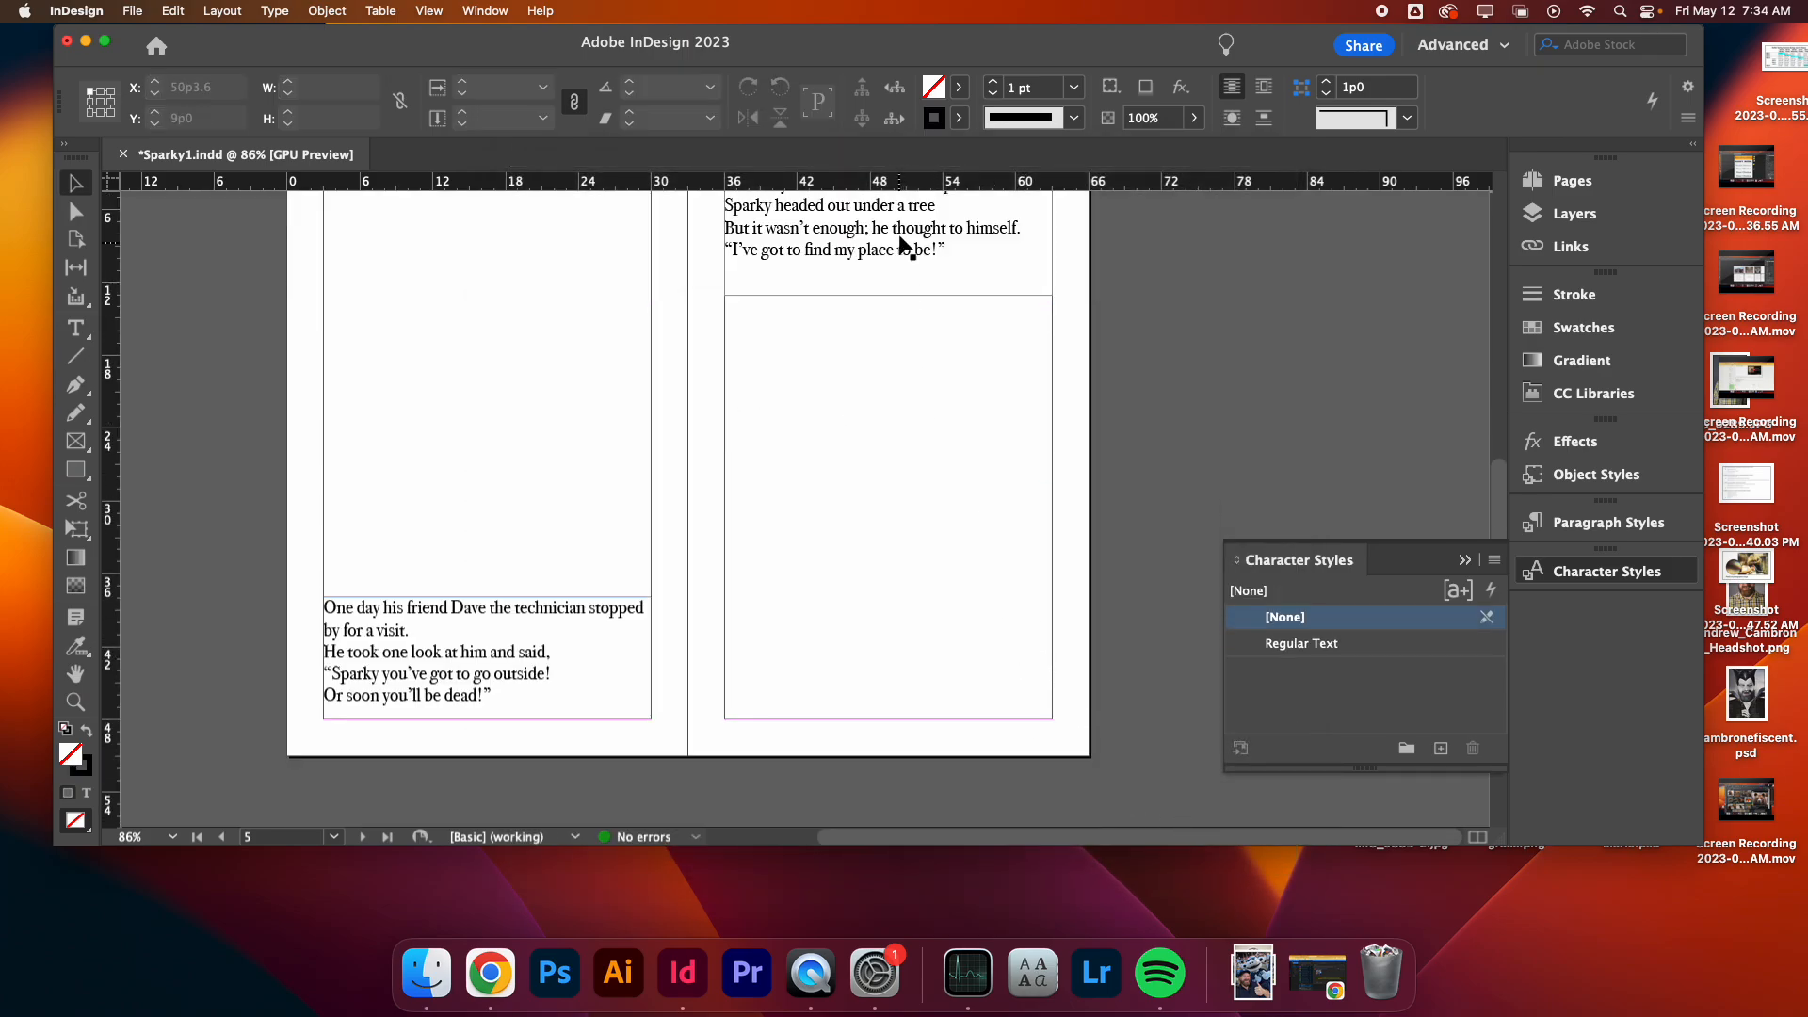
{"action": "triple_click", "coordinate": [858, 228]}
{"action": "scroll", "coordinate": [820, 570], "scroll_direction": "up", "scroll_amount": 3}
{"action": "scroll", "coordinate": [818, 570], "scroll_direction": "up", "scroll_amount": 15}
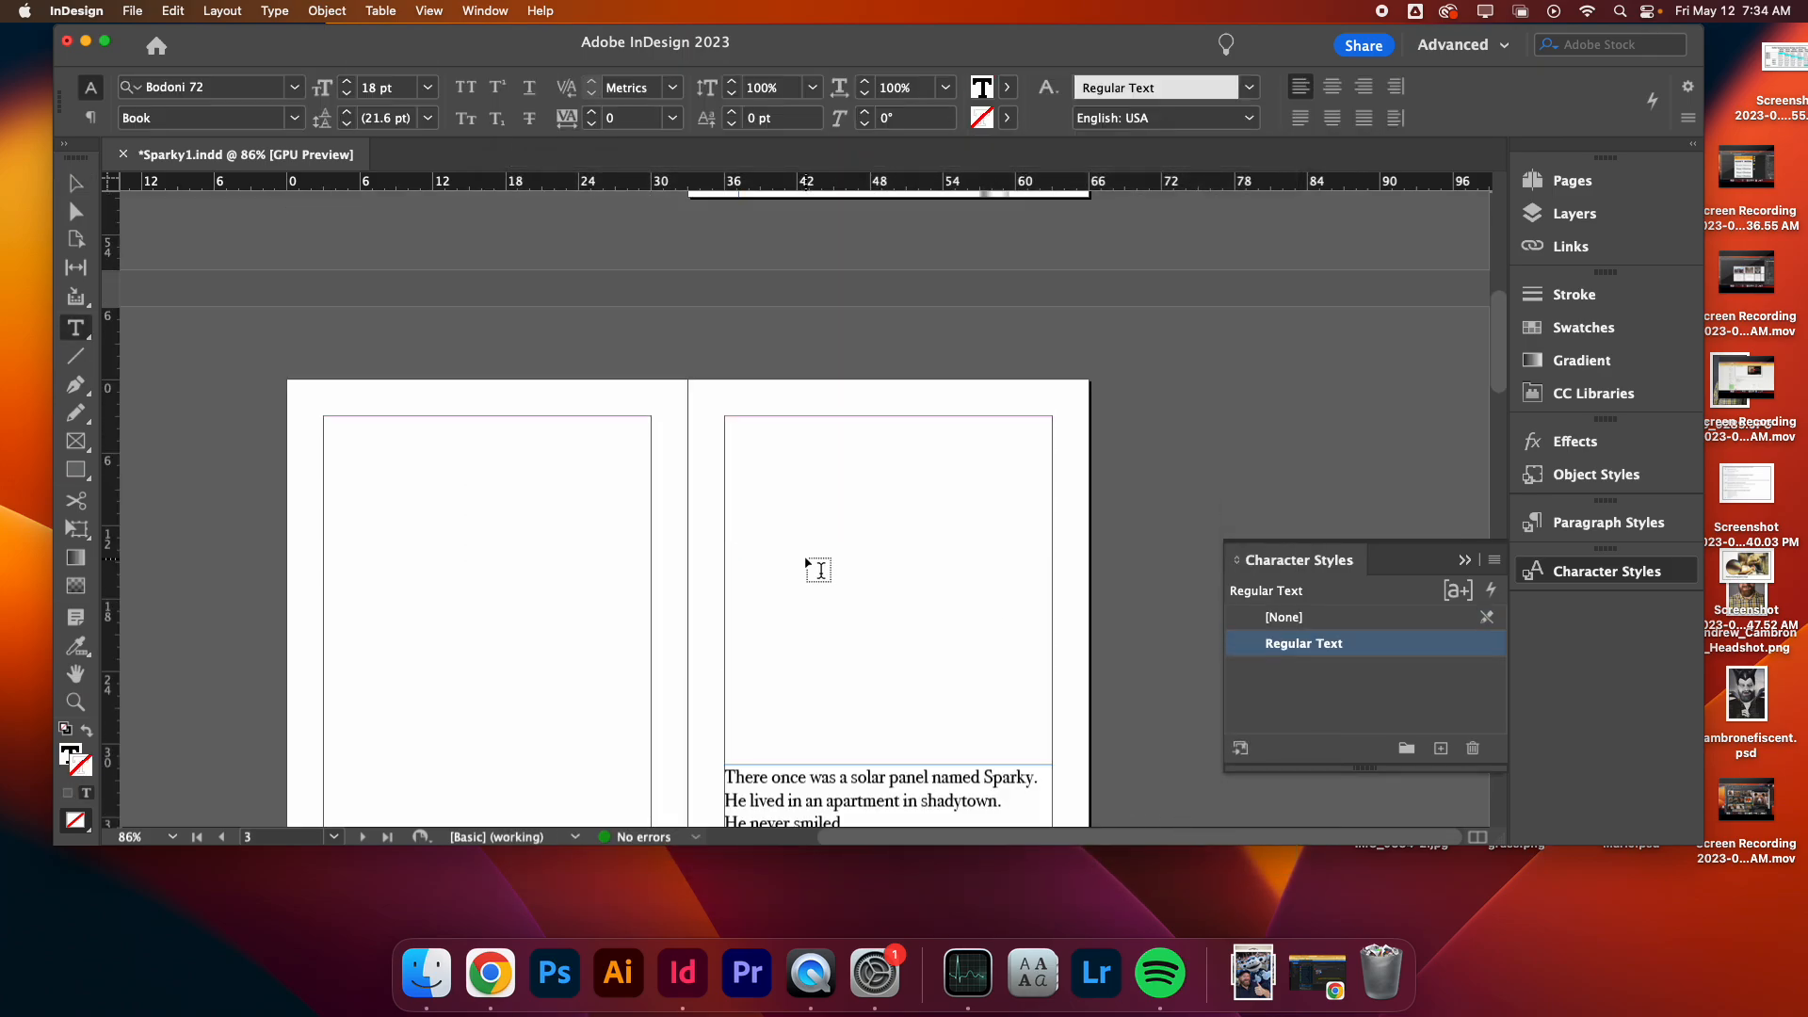
{"action": "scroll", "coordinate": [818, 570], "scroll_direction": "down", "scroll_amount": 6}
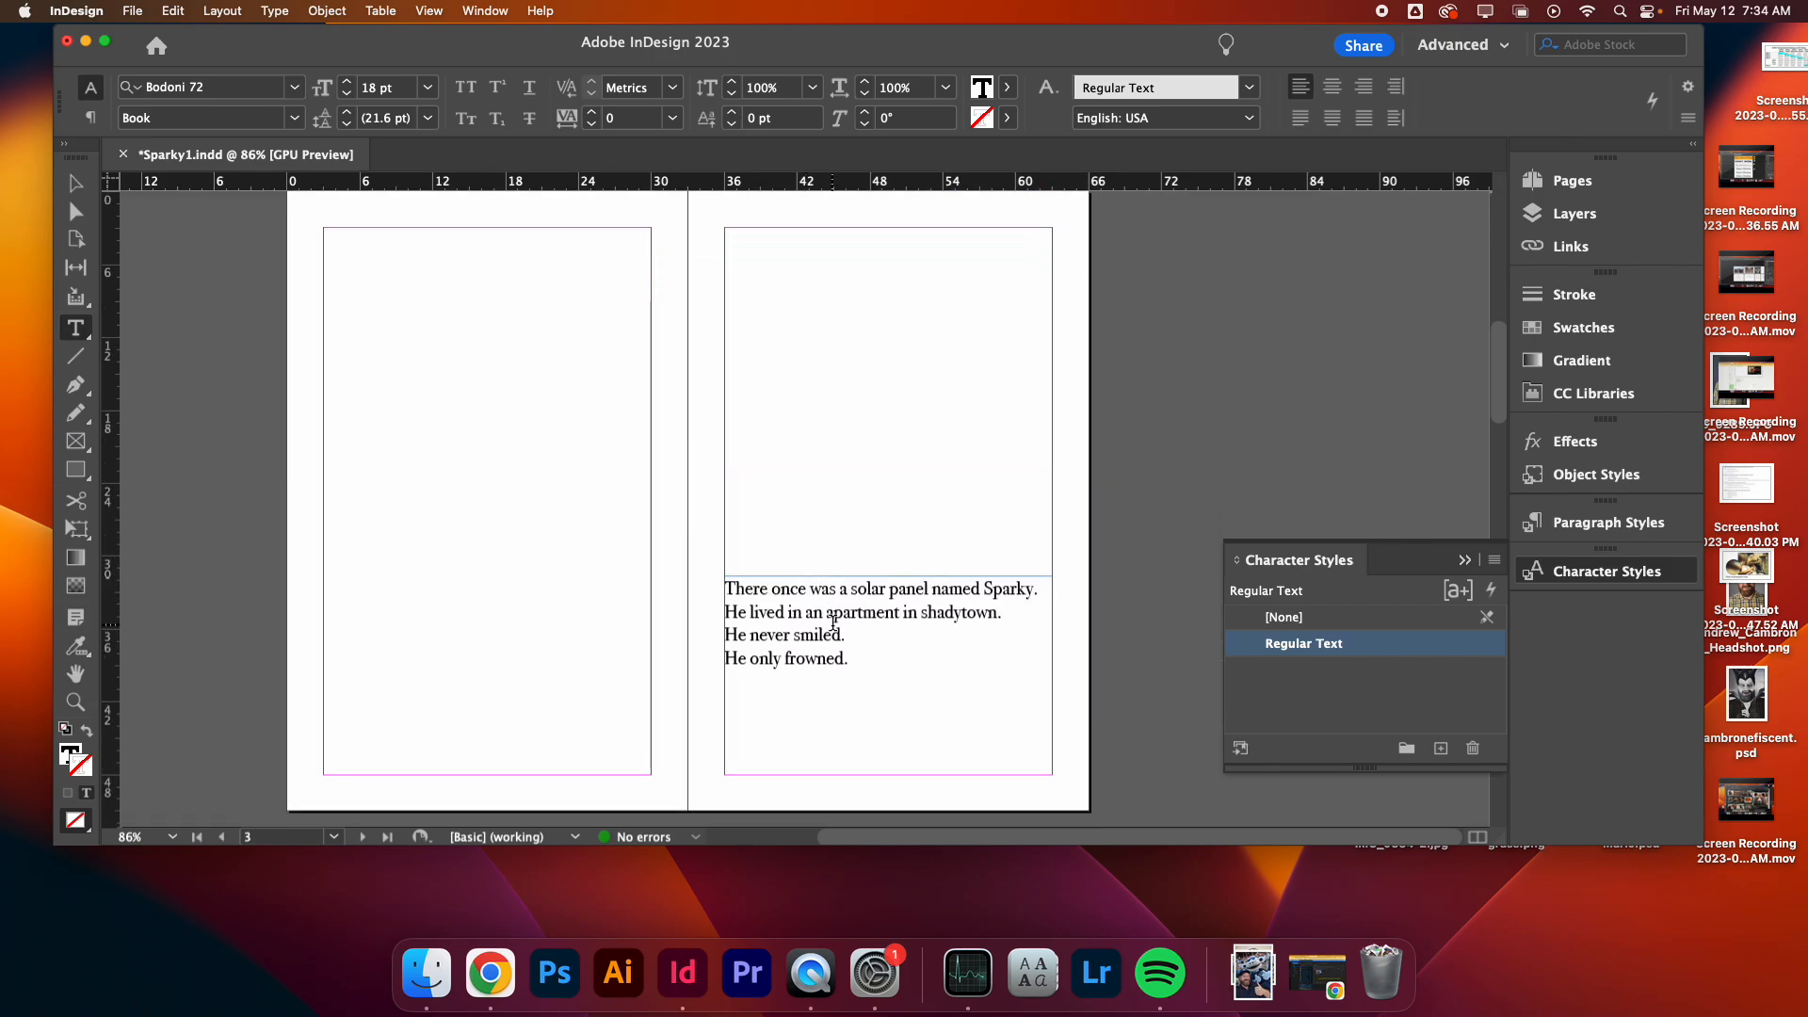
{"action": "triple_click", "coordinate": [834, 626]}
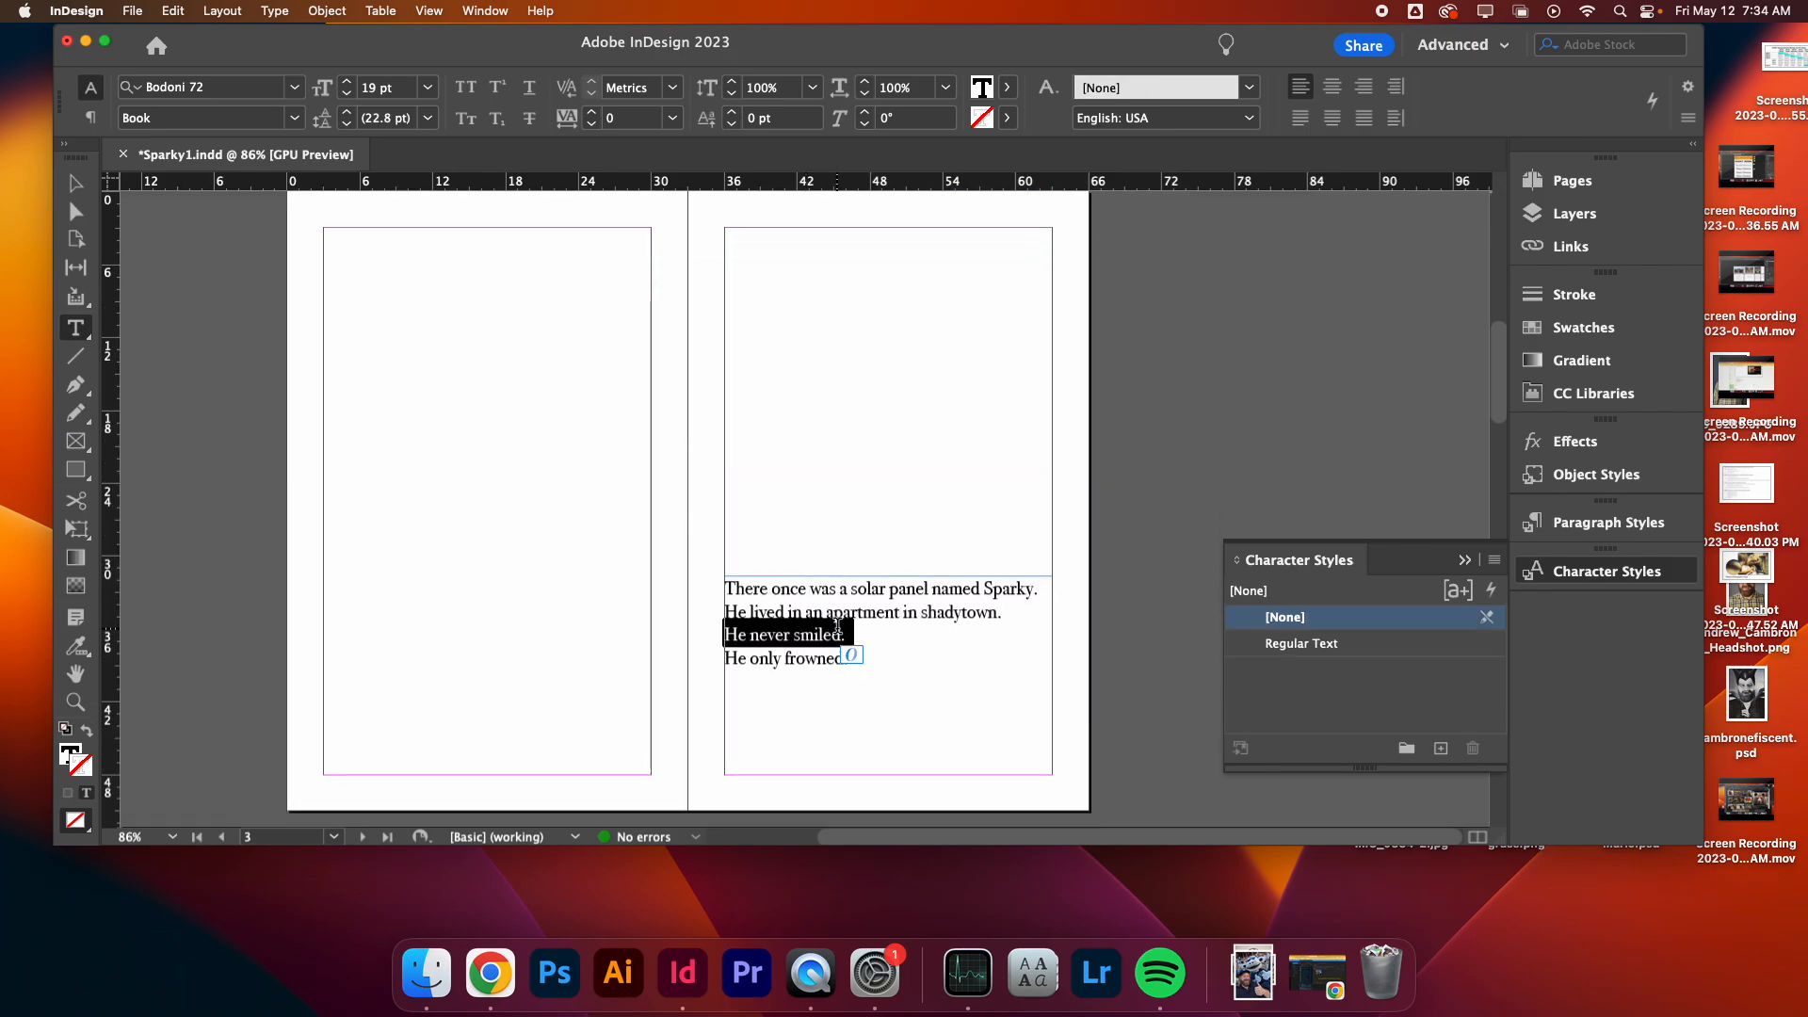
{"action": "scroll", "coordinate": [838, 624], "scroll_direction": "down", "scroll_amount": 6}
{"action": "scroll", "coordinate": [838, 624], "scroll_direction": "up", "scroll_amount": 6}
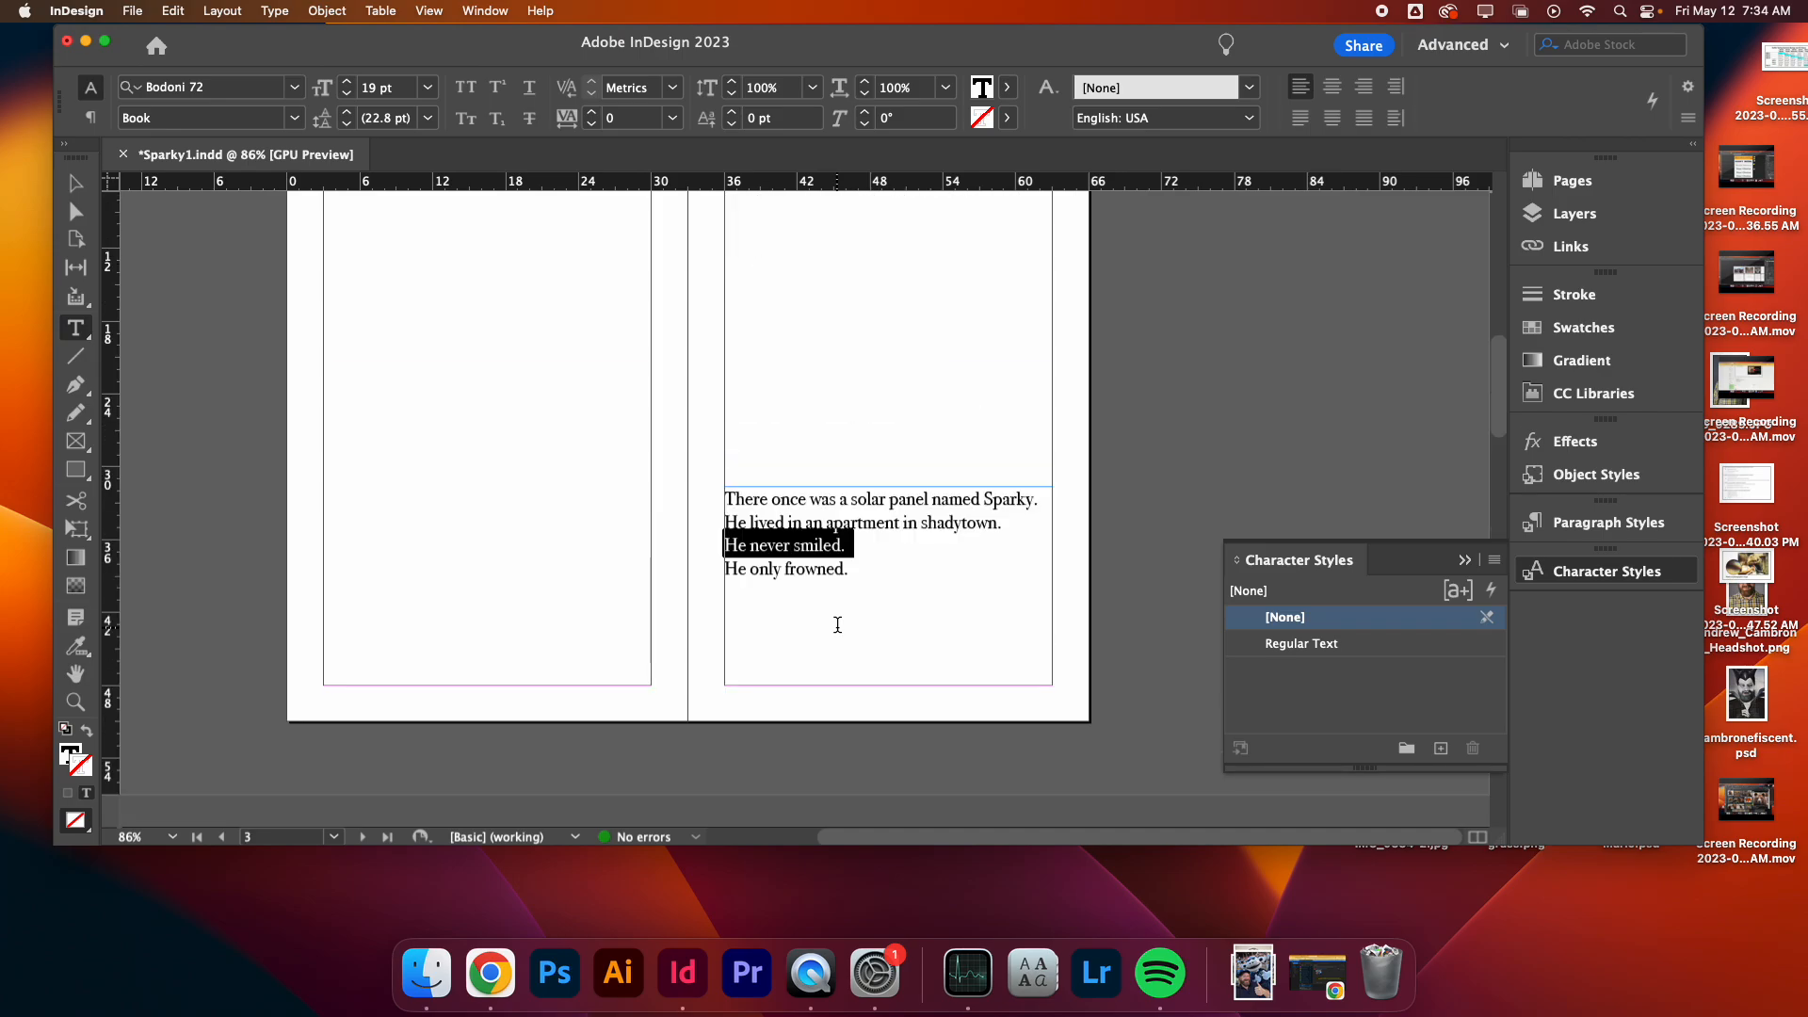
{"action": "left_click", "coordinate": [838, 396]}
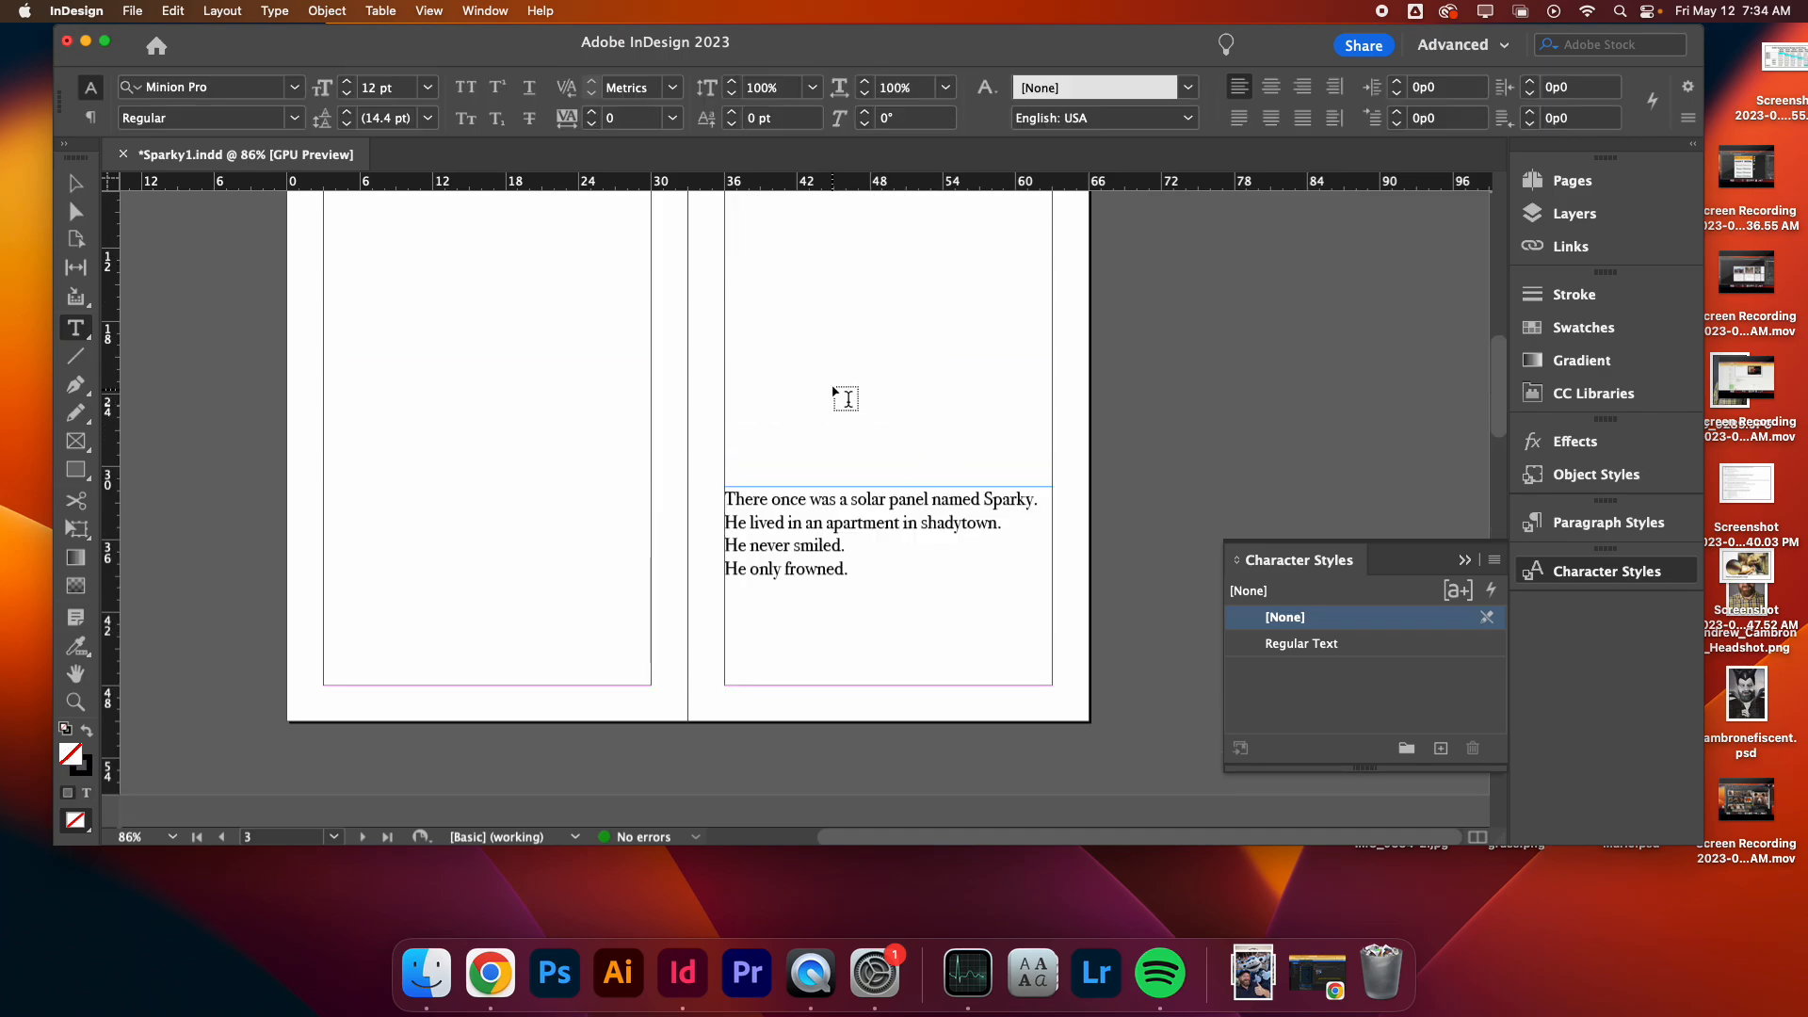
{"action": "left_click", "coordinate": [75, 183]}
{"action": "scroll", "coordinate": [556, 354], "scroll_direction": "up", "scroll_amount": 10}
{"action": "scroll", "coordinate": [556, 353], "scroll_direction": "down", "scroll_amount": 5}
{"action": "scroll", "coordinate": [556, 361], "scroll_direction": "down", "scroll_amount": 5}
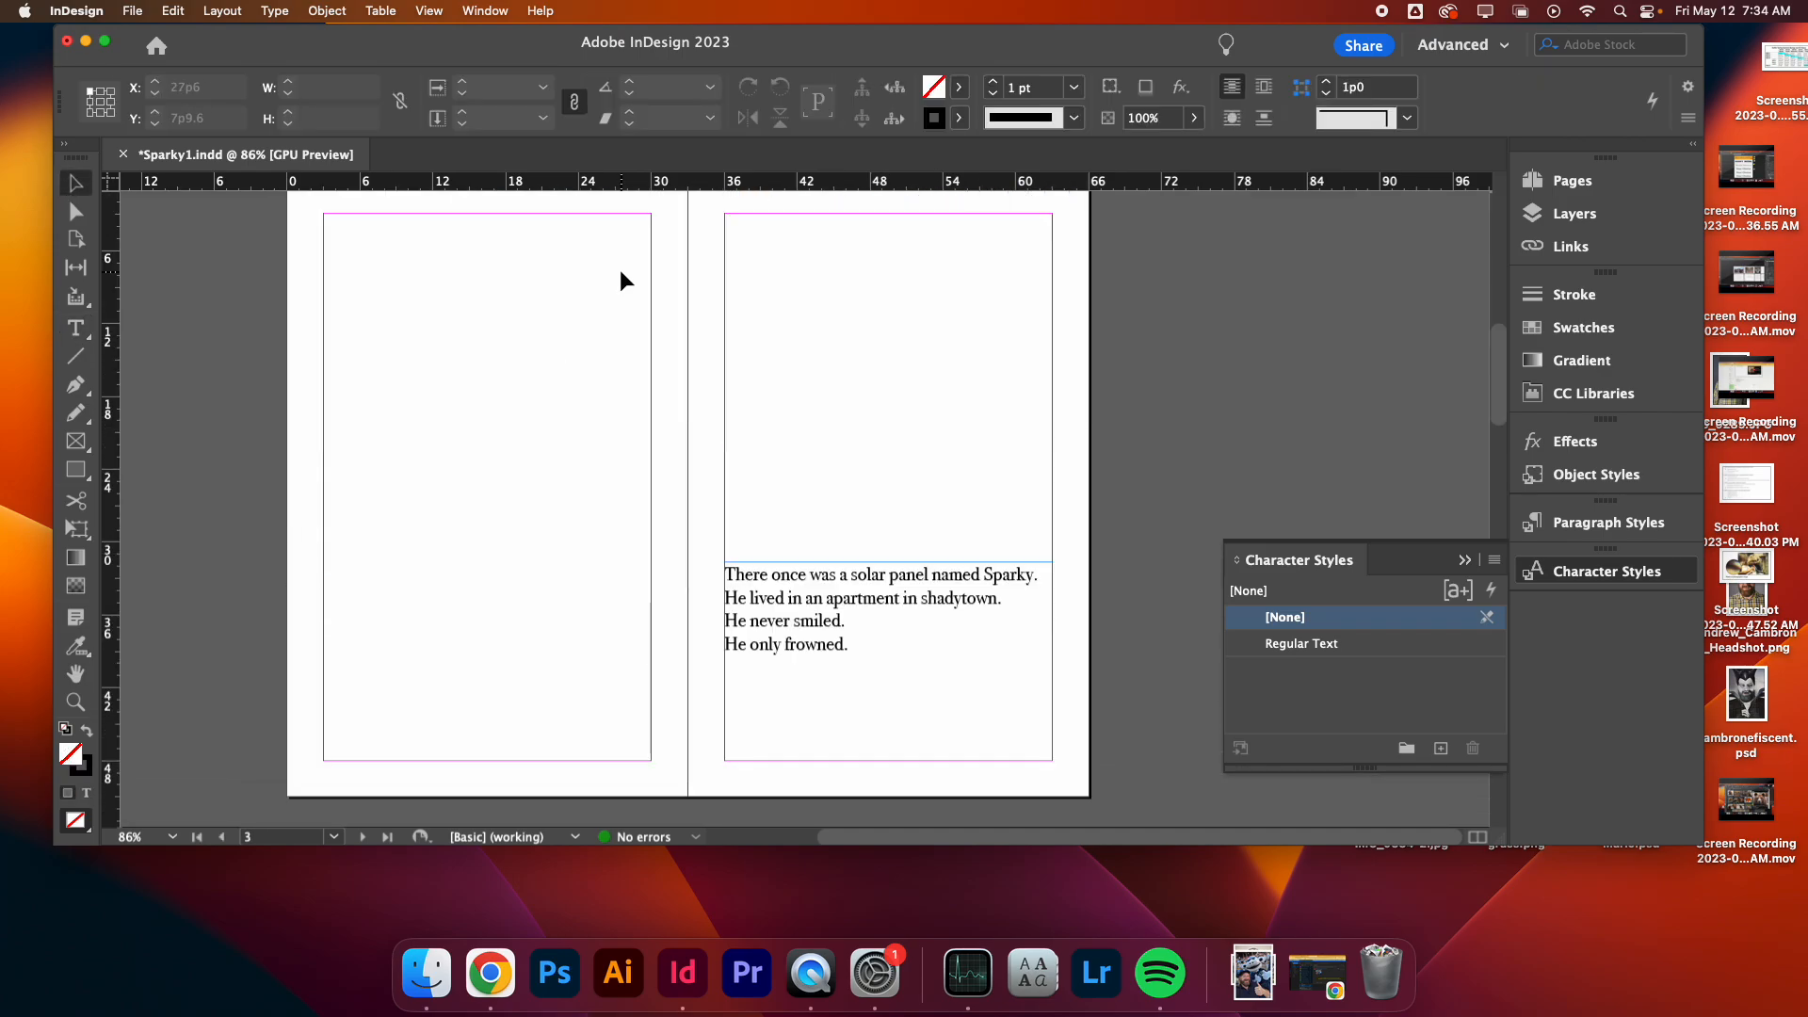
- Nudge the 'And so he stepped out into the light' frame onto the margin and narrow its width to 27p0
{"action": "left_click", "coordinate": [758, 660]}
{"action": "scroll", "coordinate": [414, 631], "scroll_direction": "down", "scroll_amount": 8}
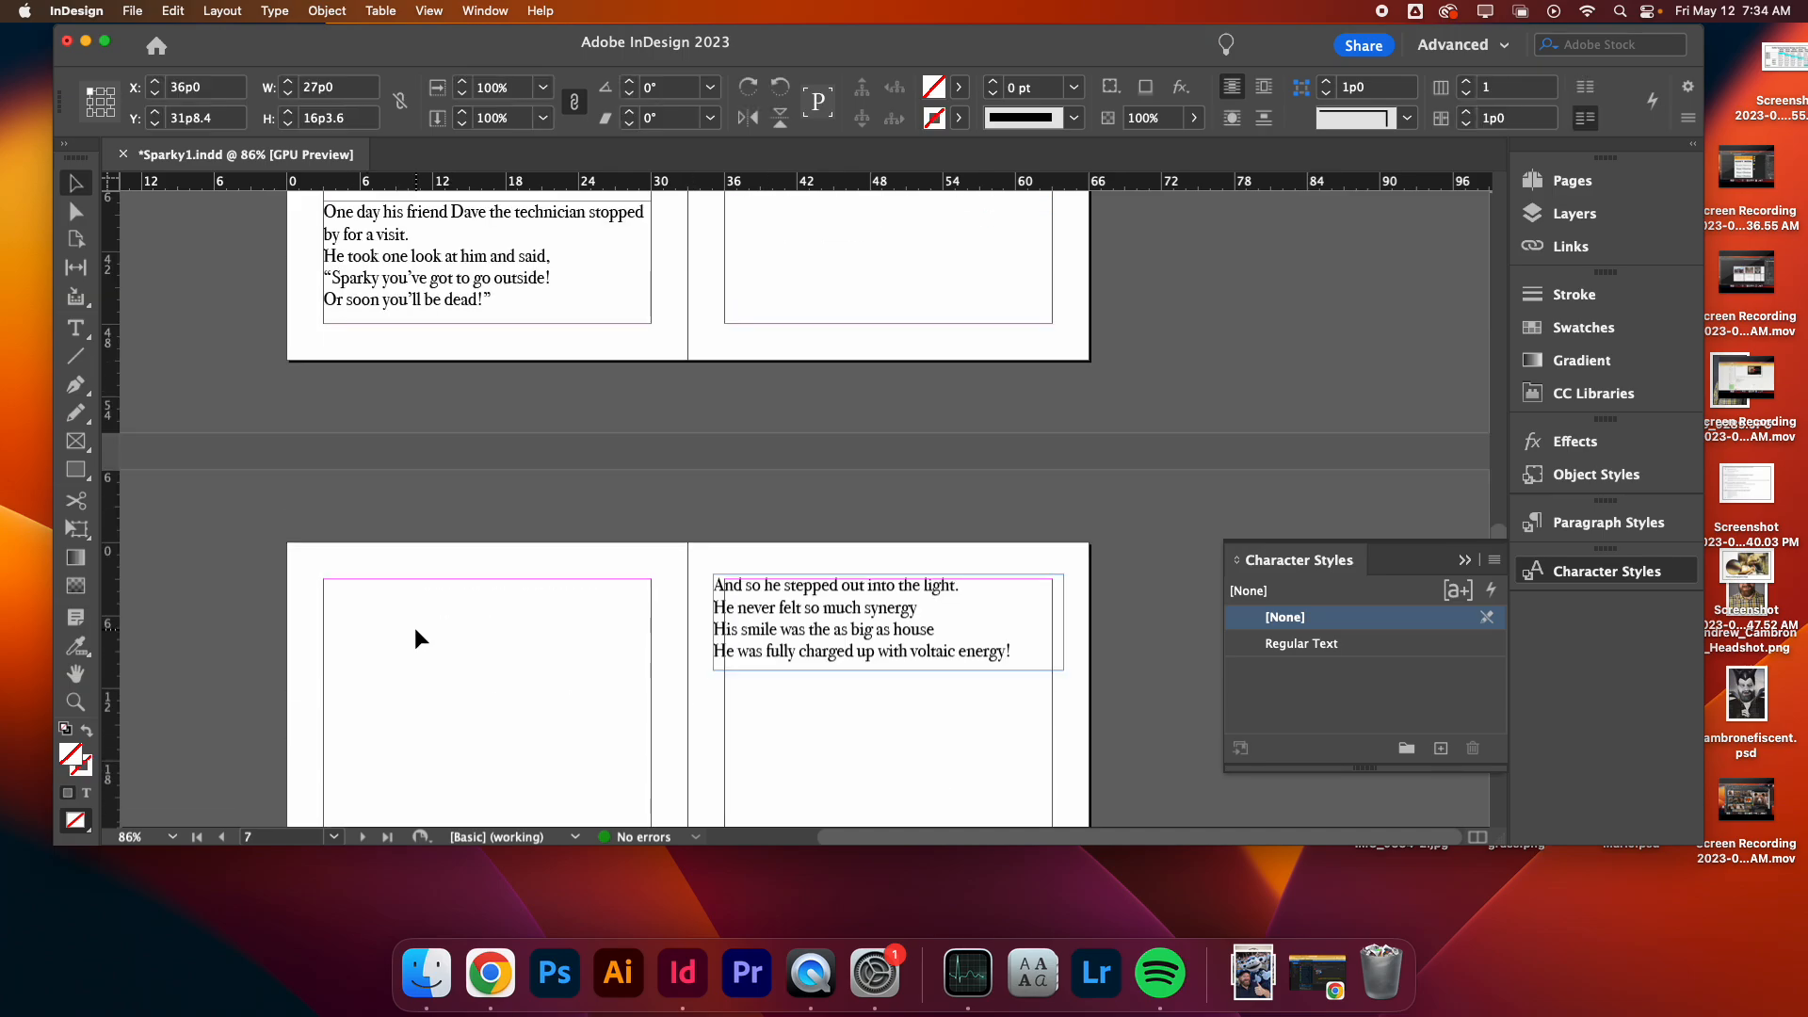
{"action": "left_click", "coordinate": [772, 627]}
{"action": "left_click_drag", "start_coordinate": [828, 633], "coordinate": [839, 638]}
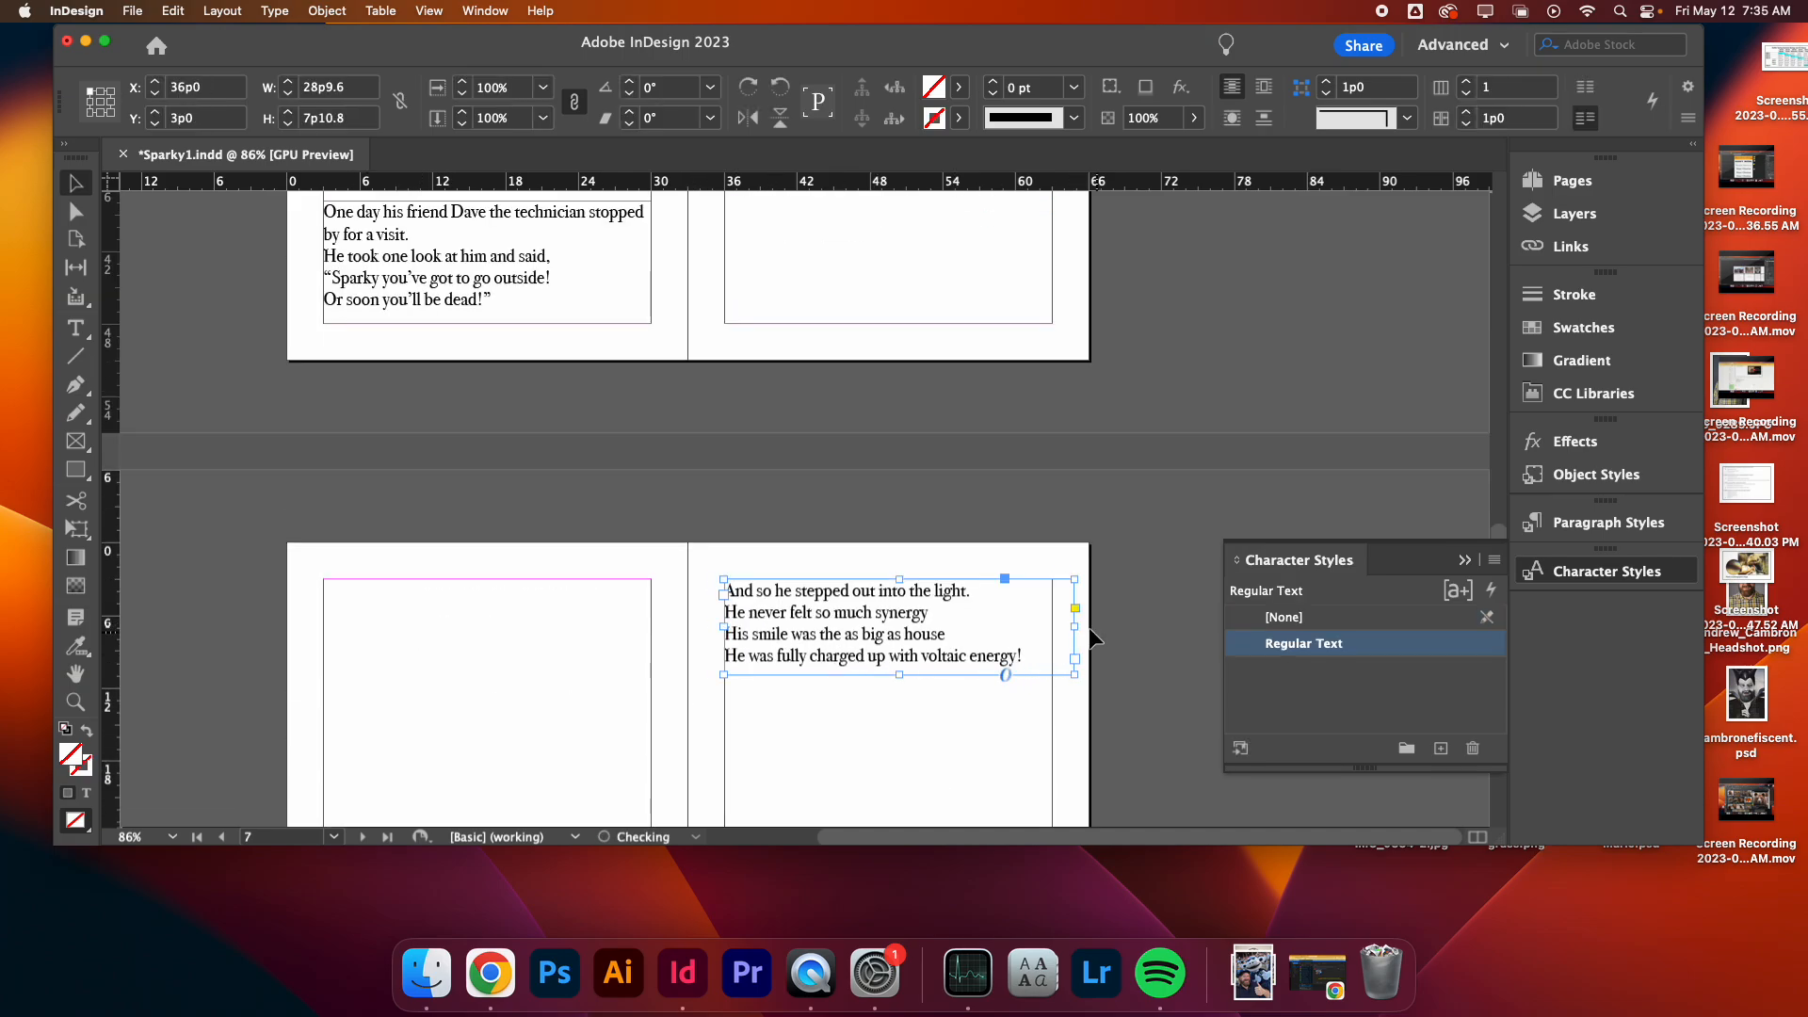
{"action": "left_click_drag", "start_coordinate": [1074, 626], "coordinate": [1053, 627]}
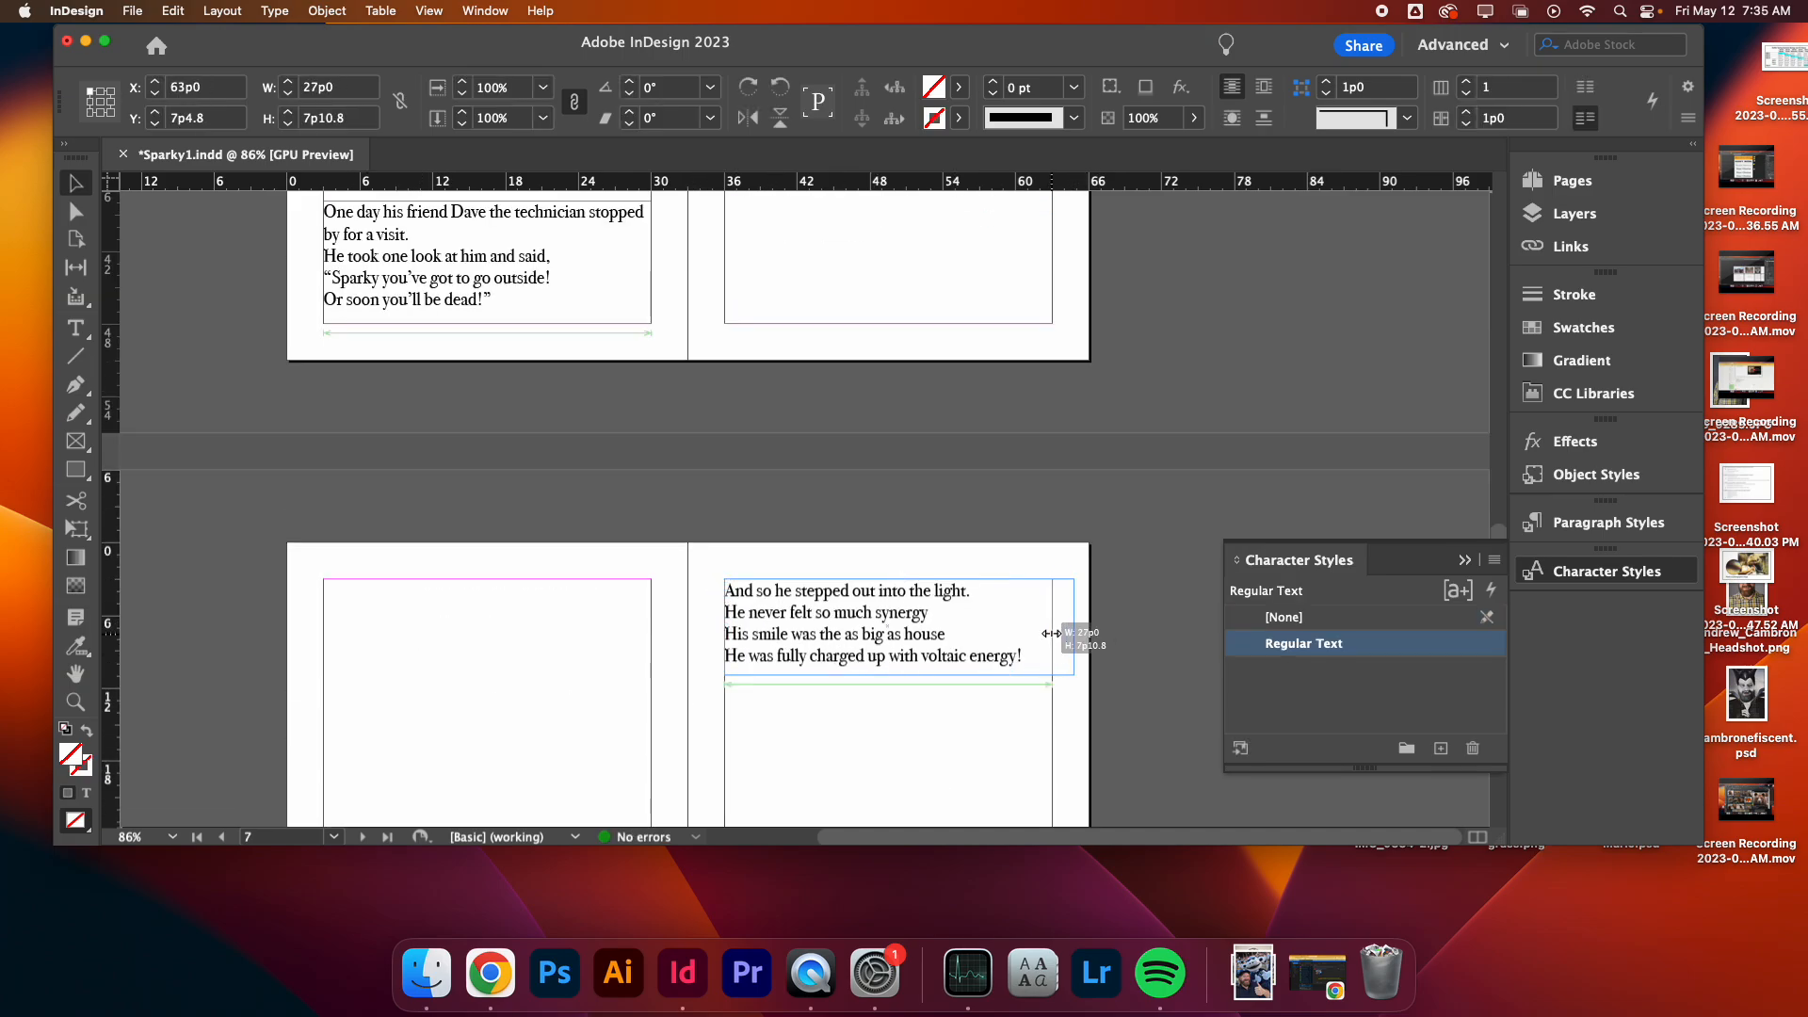
{"action": "left_click", "coordinate": [529, 654]}
- Set the vertical justification of the 'There once was a solar panel' text frame to Bottom
{"action": "scroll", "coordinate": [530, 654], "scroll_direction": "up", "scroll_amount": 3}
{"action": "scroll", "coordinate": [490, 555], "scroll_direction": "down", "scroll_amount": 8}
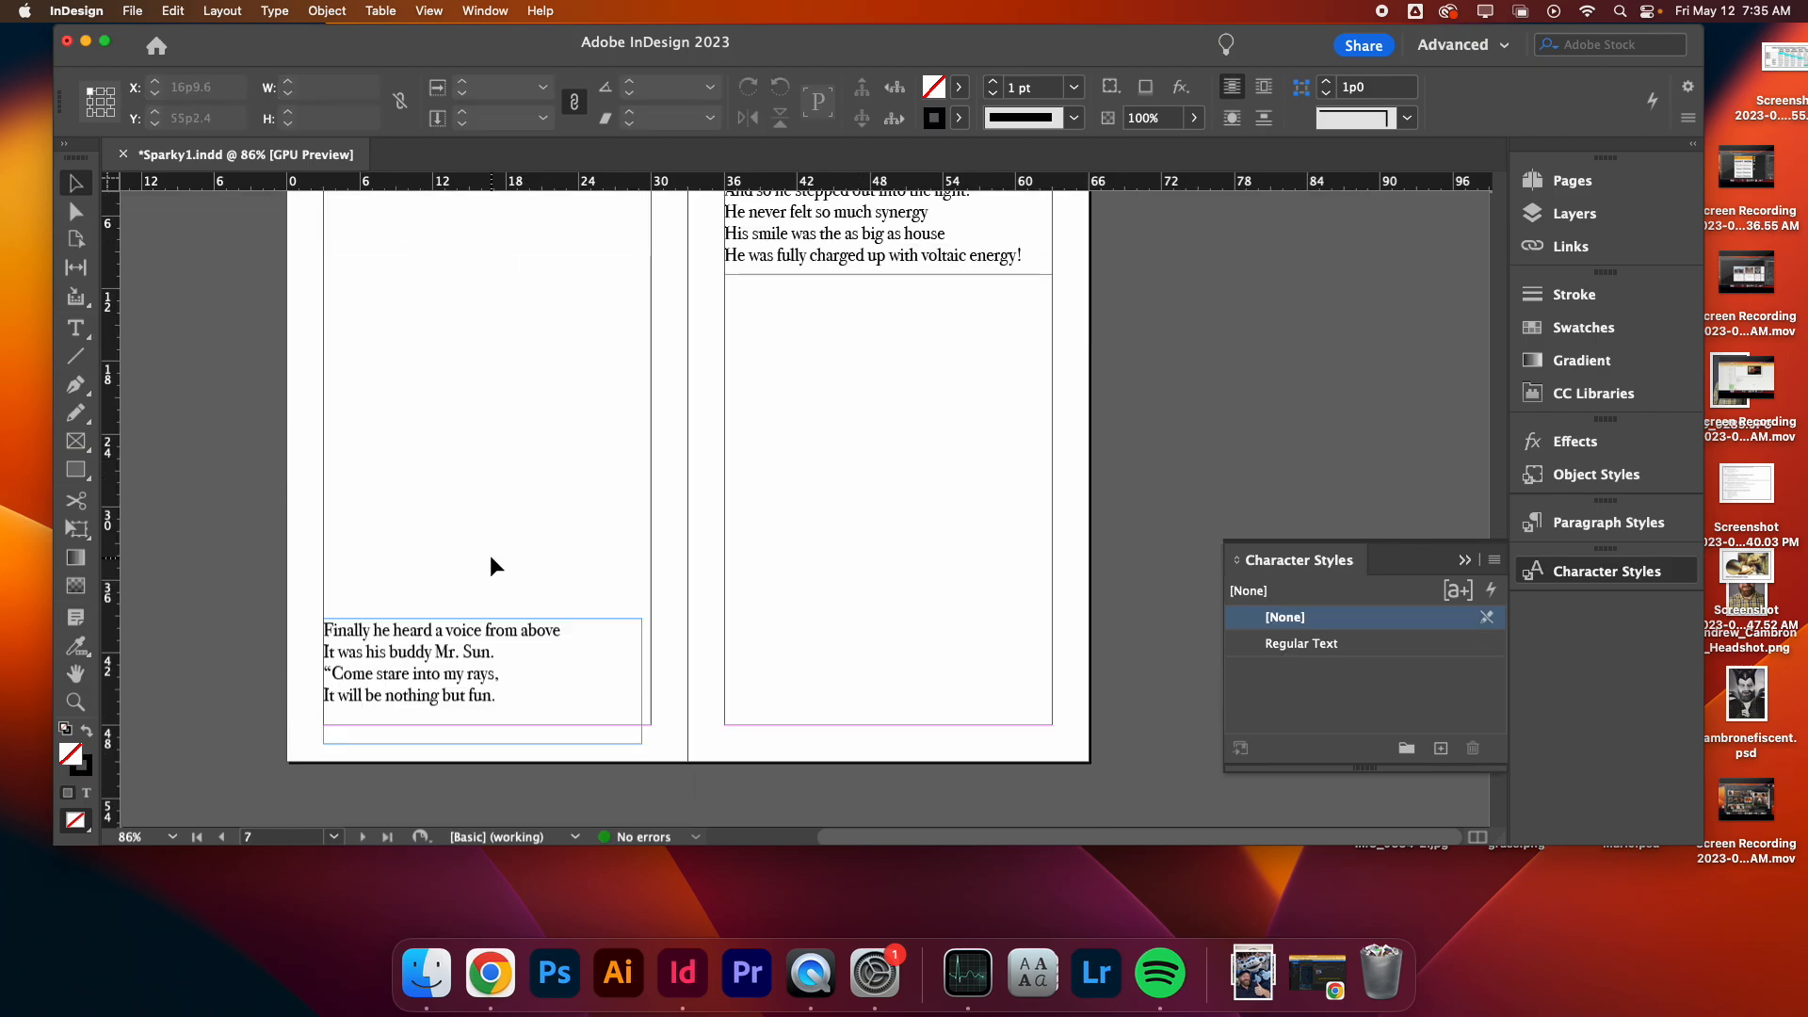
{"action": "scroll", "coordinate": [490, 559], "scroll_direction": "up", "scroll_amount": 3}
{"action": "scroll", "coordinate": [620, 428], "scroll_direction": "up", "scroll_amount": 15}
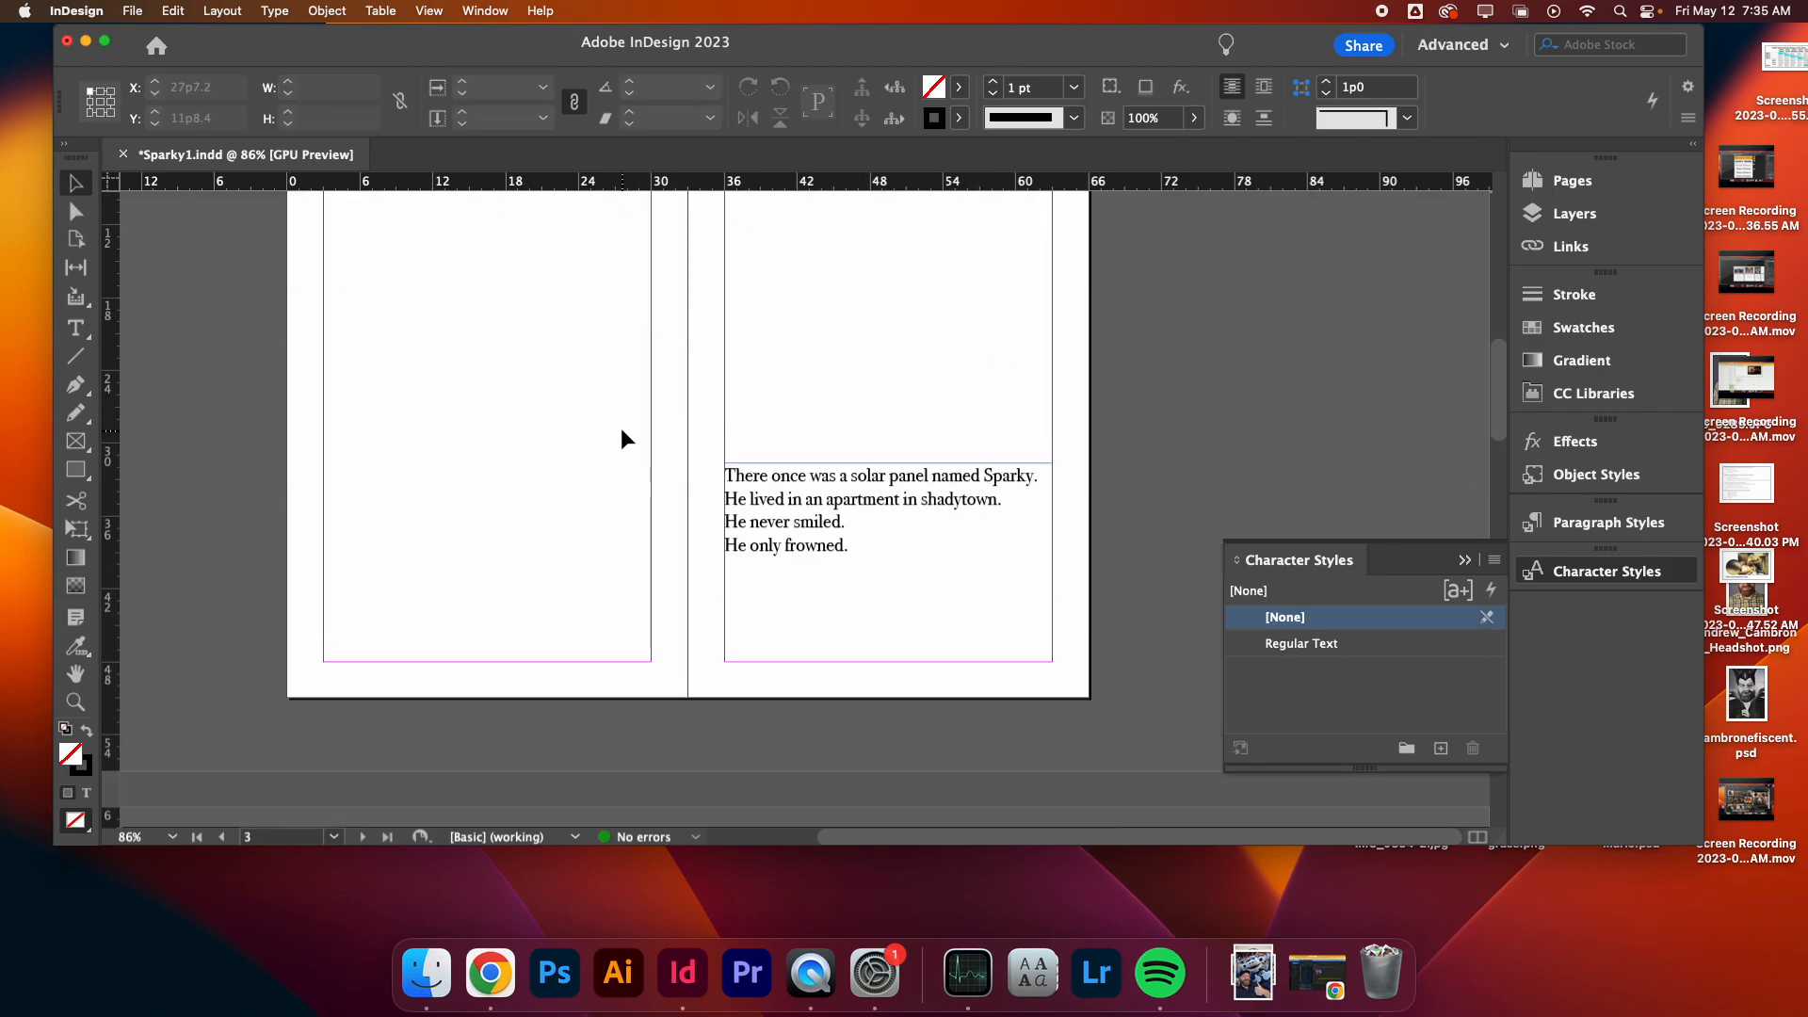
{"action": "scroll", "coordinate": [619, 428], "scroll_direction": "up", "scroll_amount": 8}
{"action": "scroll", "coordinate": [620, 428], "scroll_direction": "down", "scroll_amount": 10}
{"action": "left_click", "coordinate": [850, 404]}
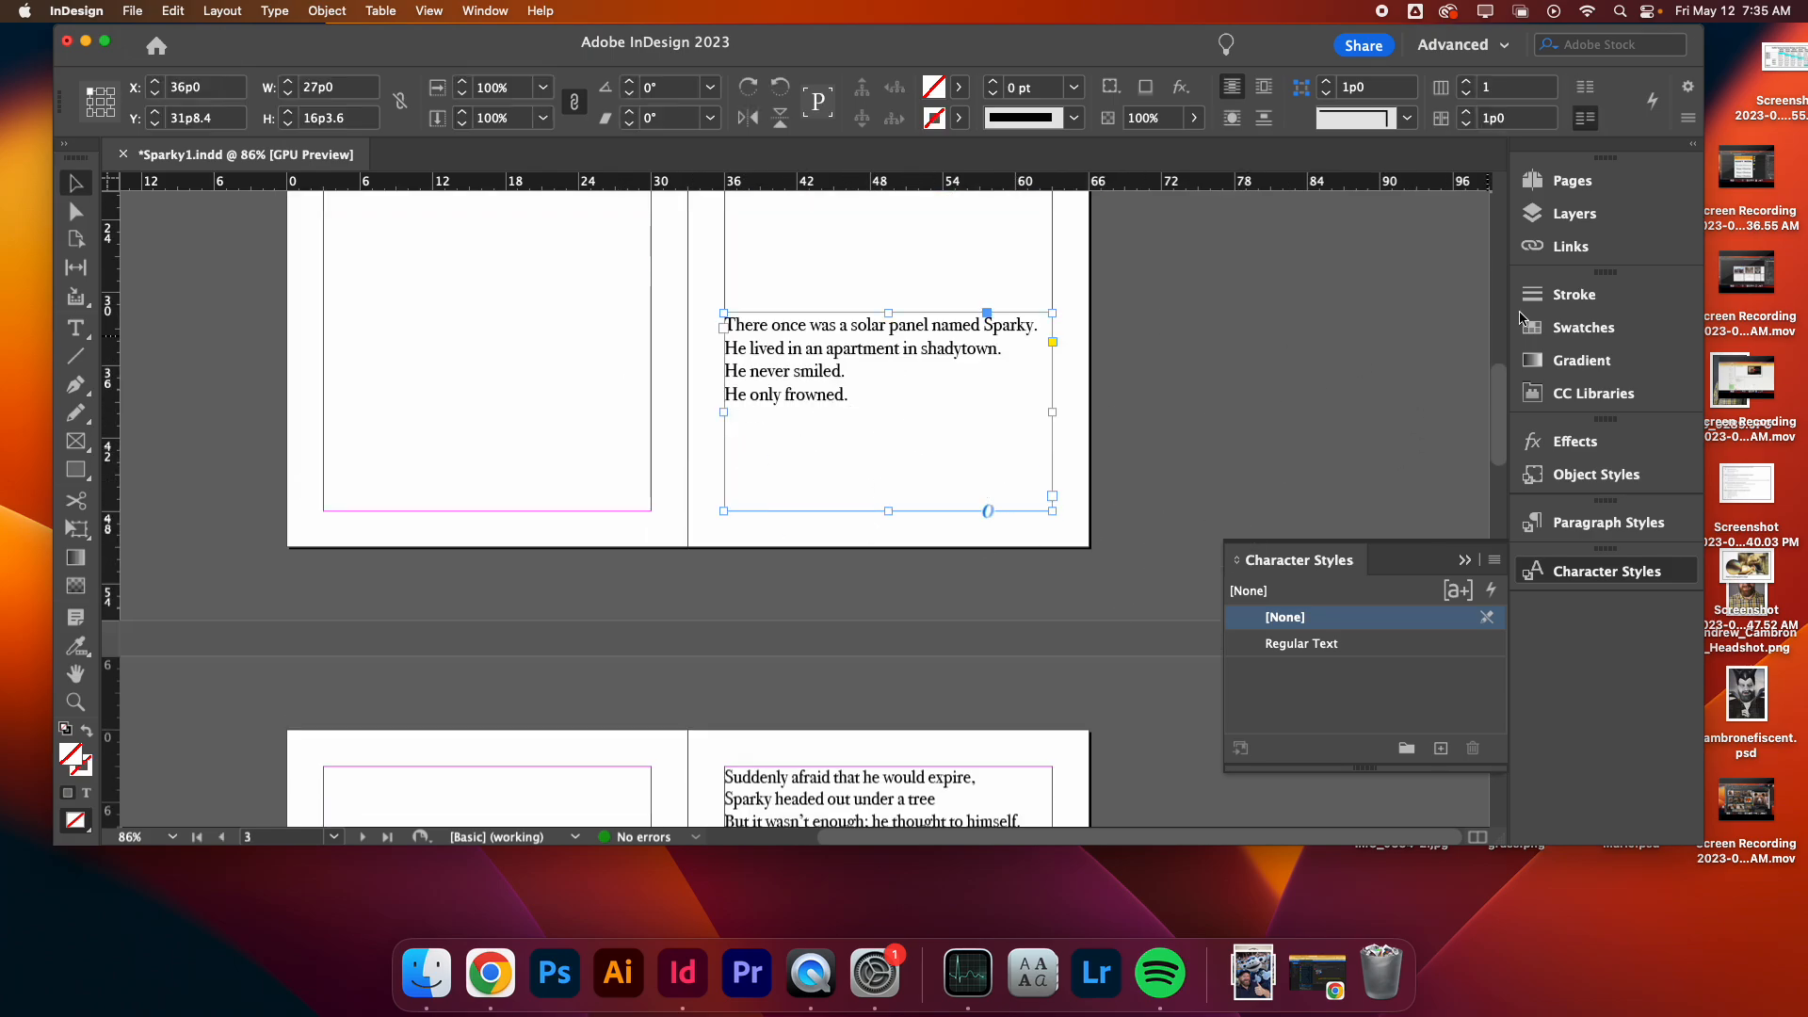
{"action": "right_click", "coordinate": [989, 386]}
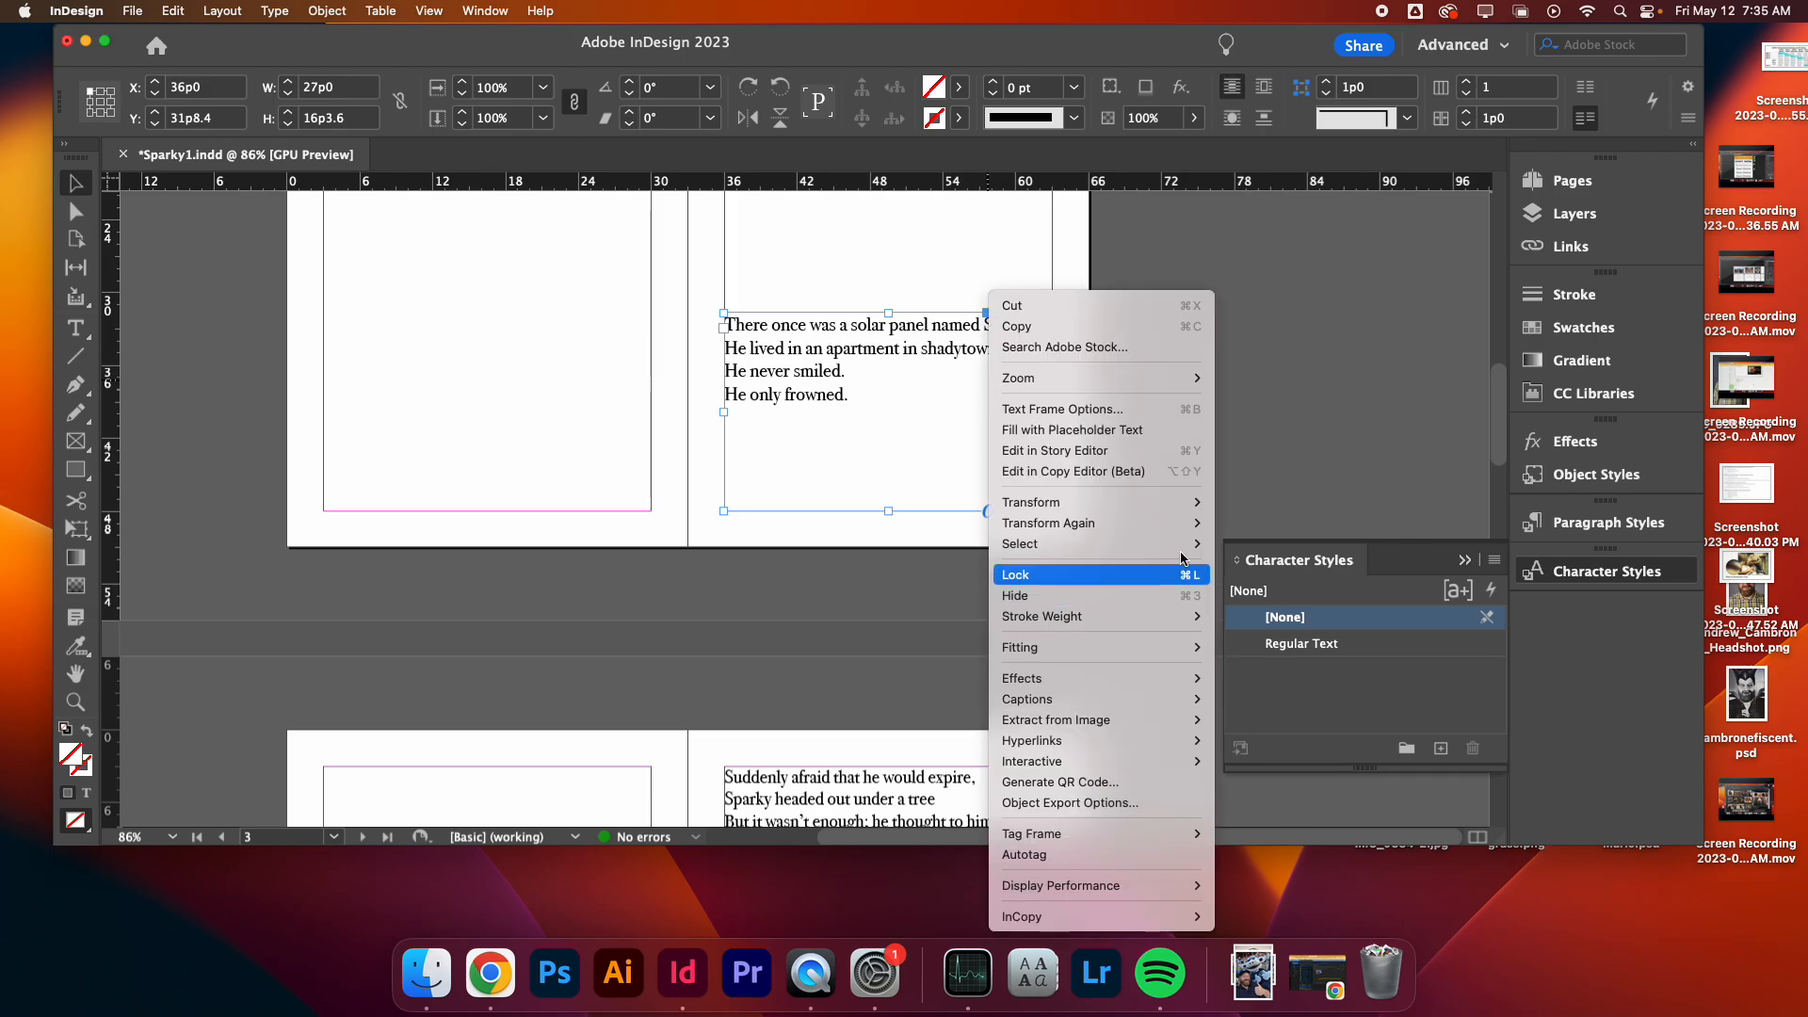
{"action": "left_click", "coordinate": [1152, 405]}
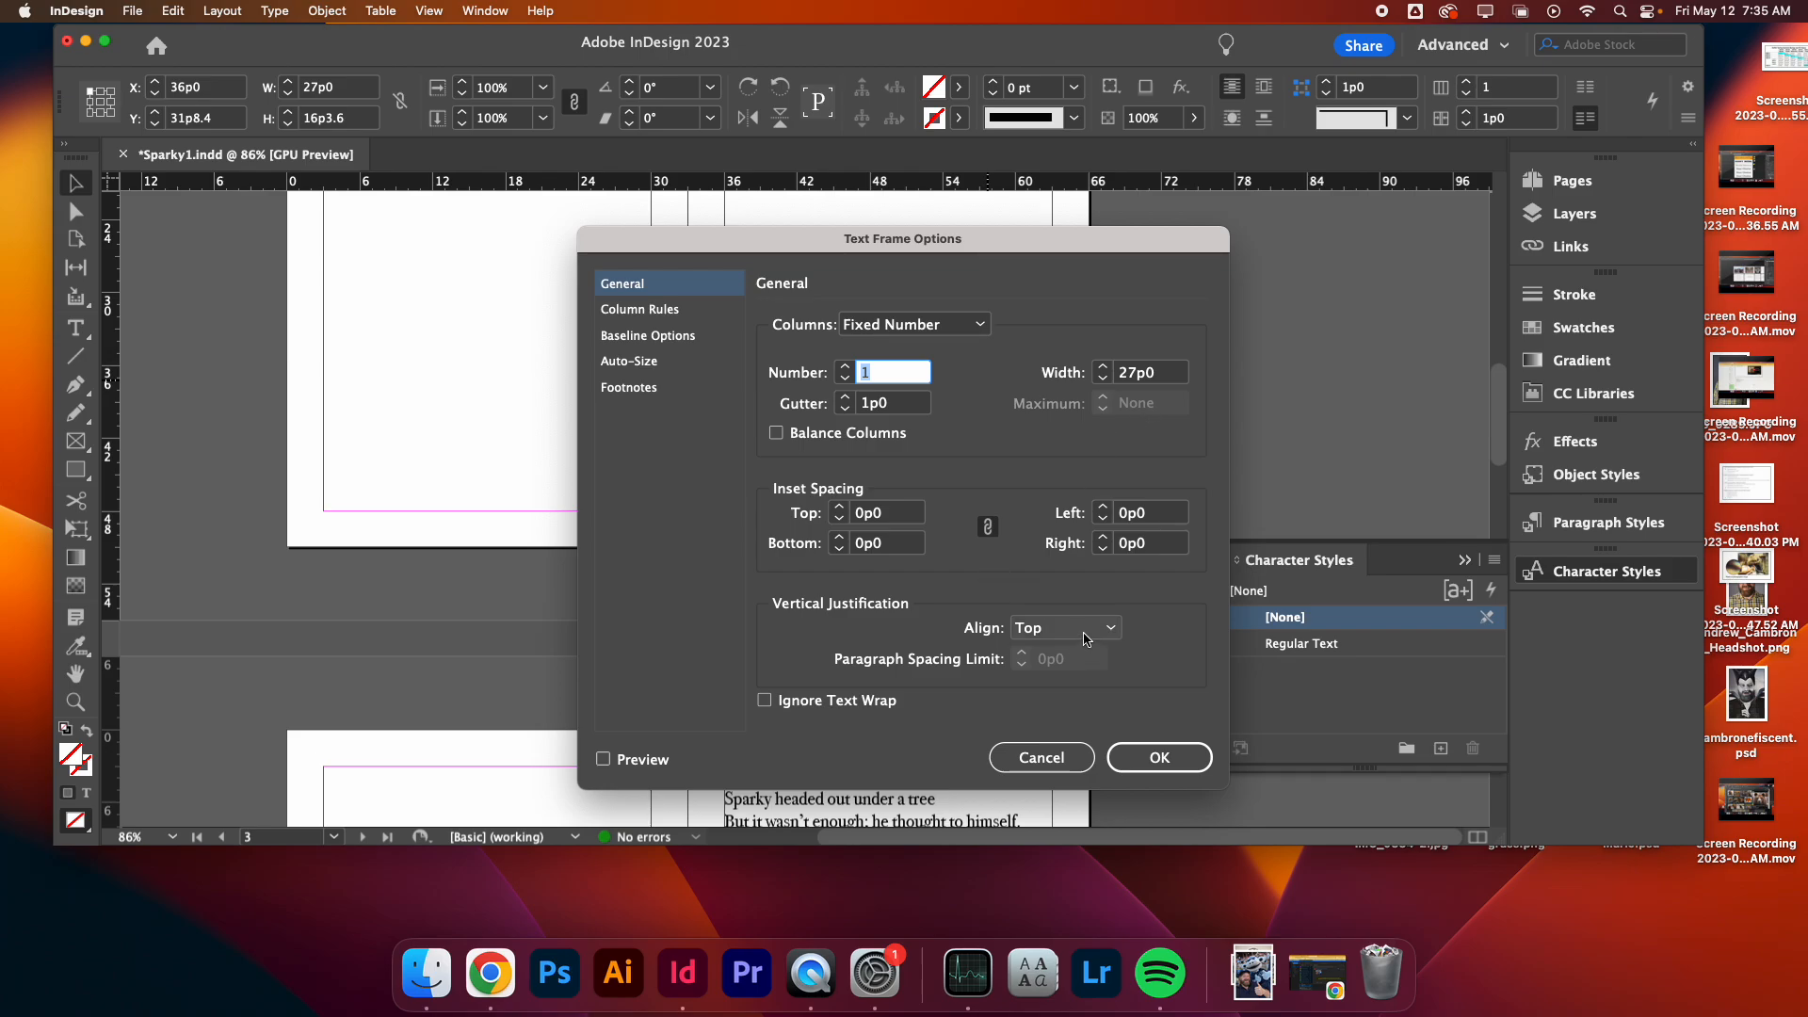
{"action": "left_click", "coordinate": [1088, 639]}
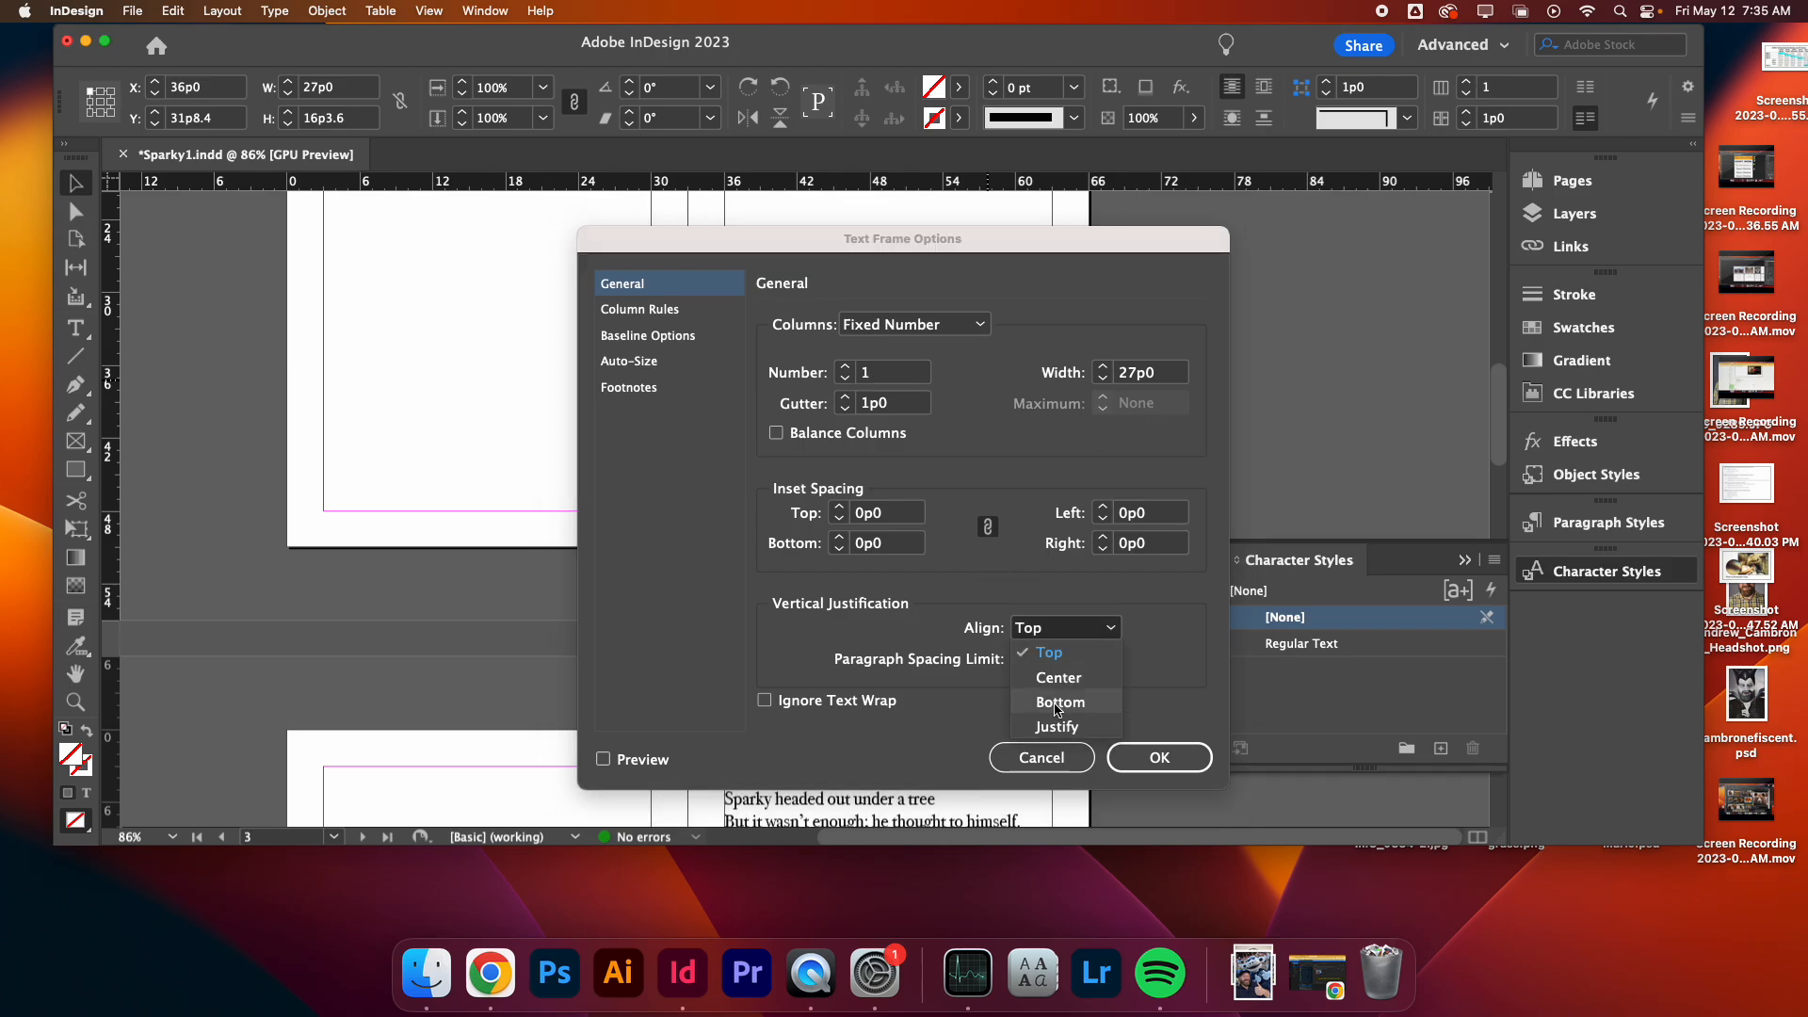
{"action": "left_click", "coordinate": [1057, 705]}
{"action": "left_click", "coordinate": [1163, 753]}
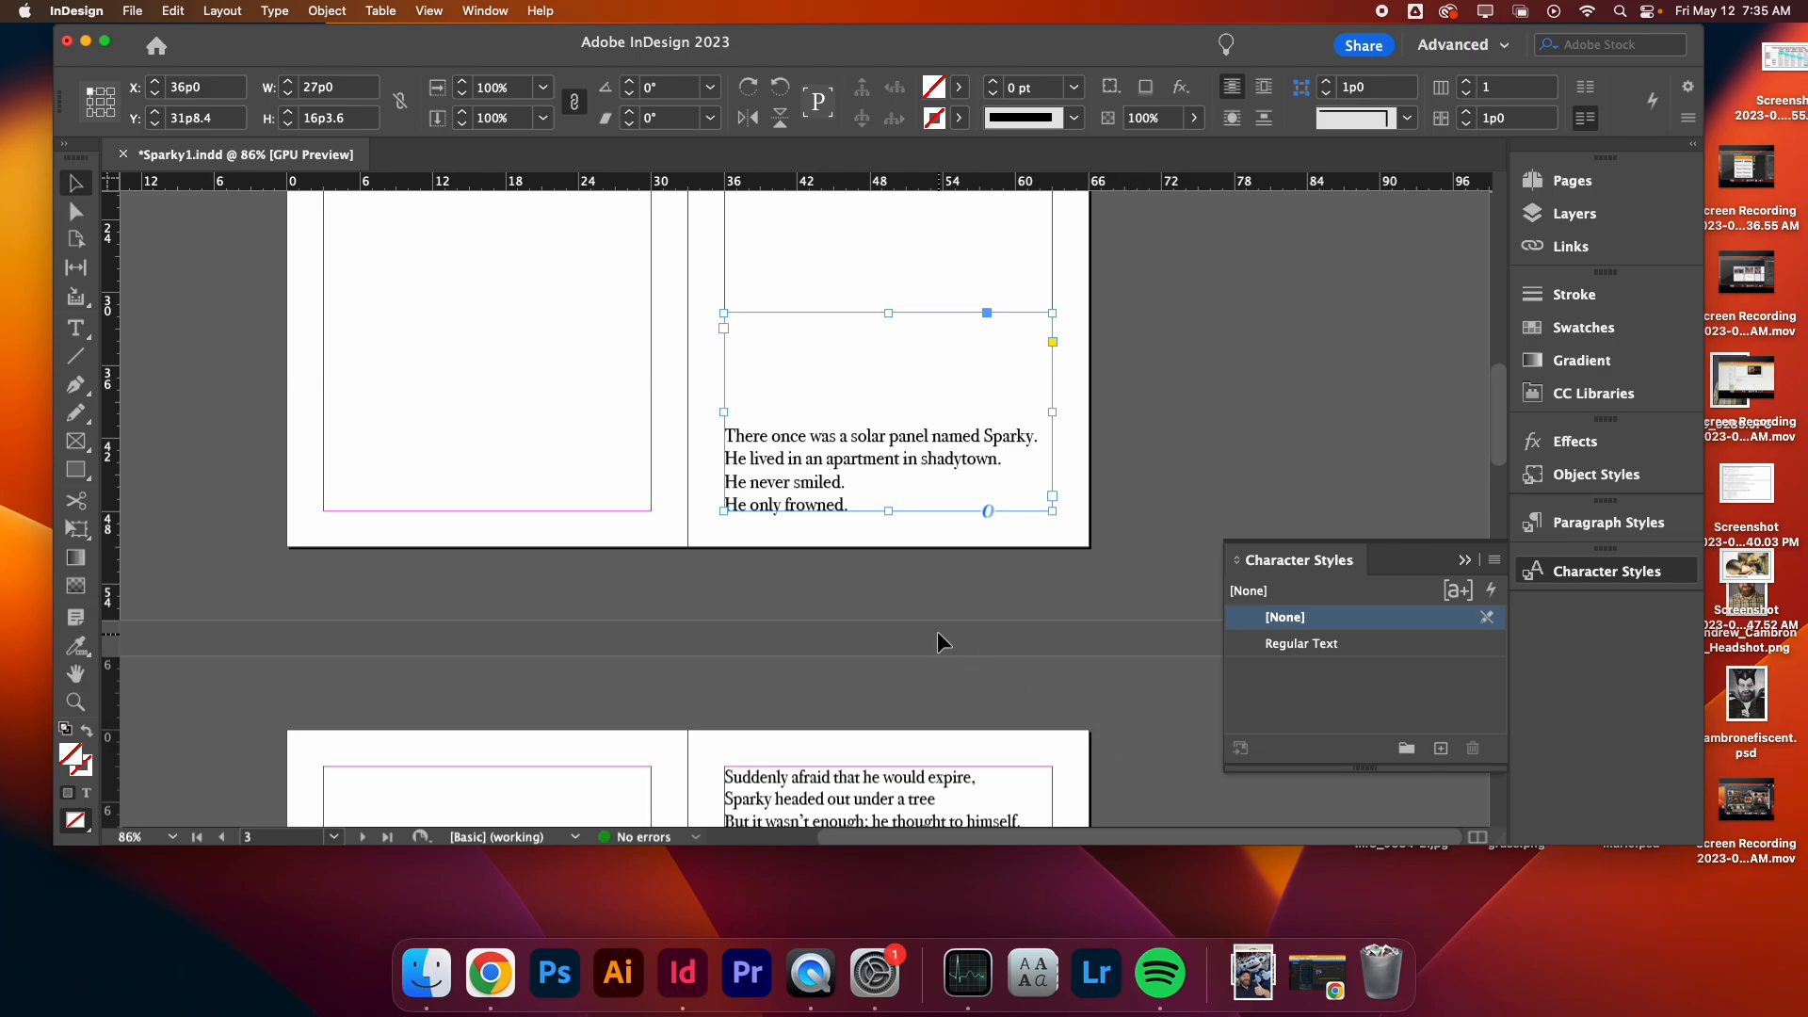
{"action": "left_click", "coordinate": [671, 564]}
- Set the vertical justification of the 'One day his friend Dave' text frame to Bottom
{"action": "key", "text": "w"}
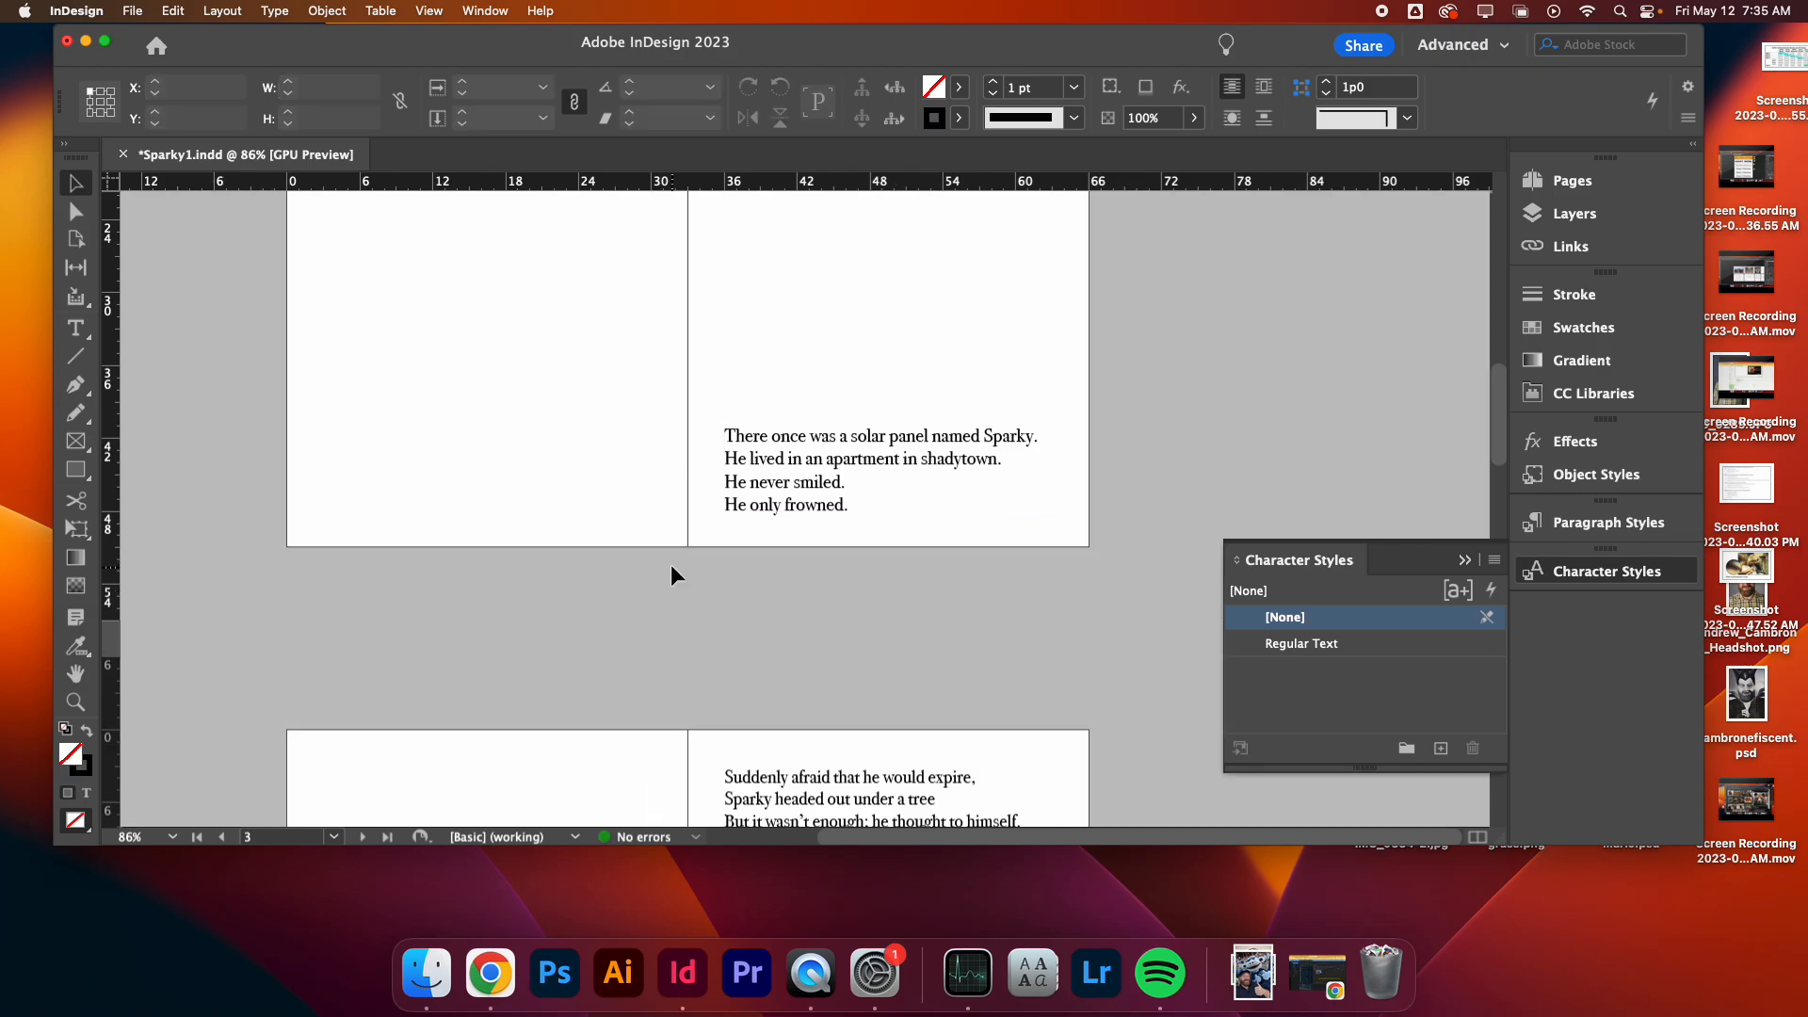
{"action": "scroll", "coordinate": [671, 563], "scroll_direction": "down", "scroll_amount": 6}
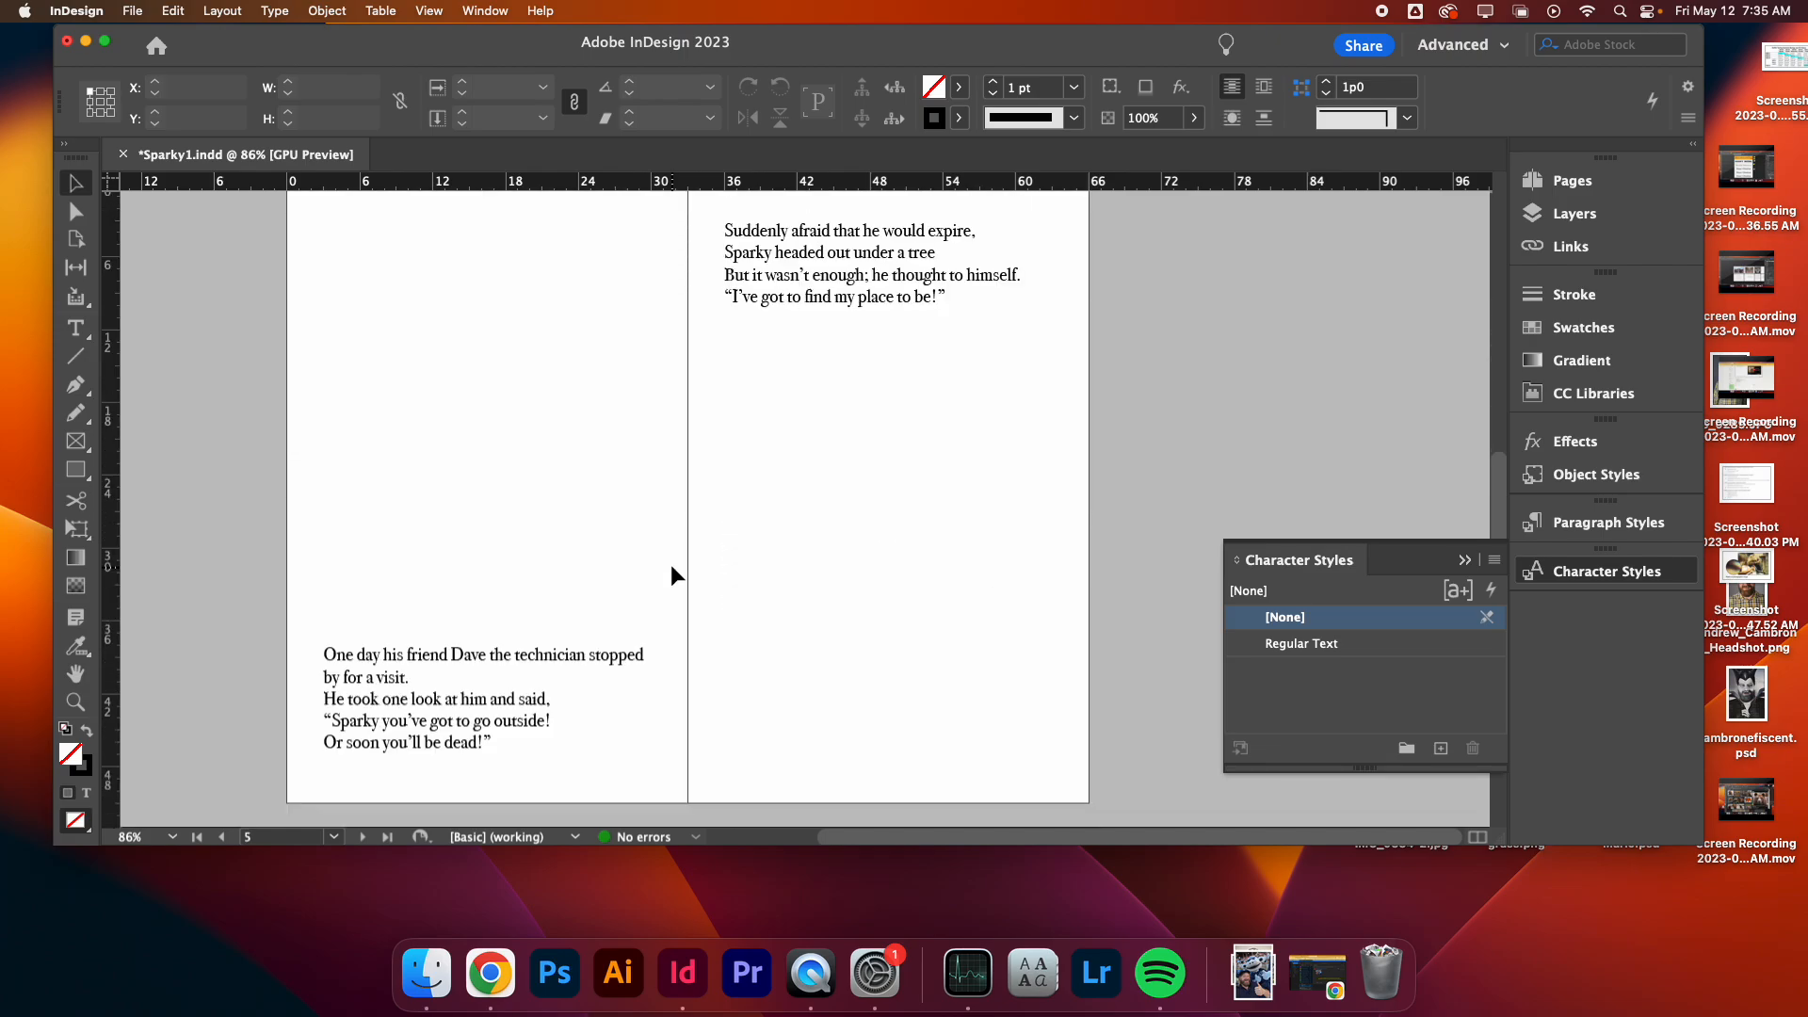
{"action": "scroll", "coordinate": [671, 563], "scroll_direction": "up", "scroll_amount": 2}
{"action": "key", "text": "w"}
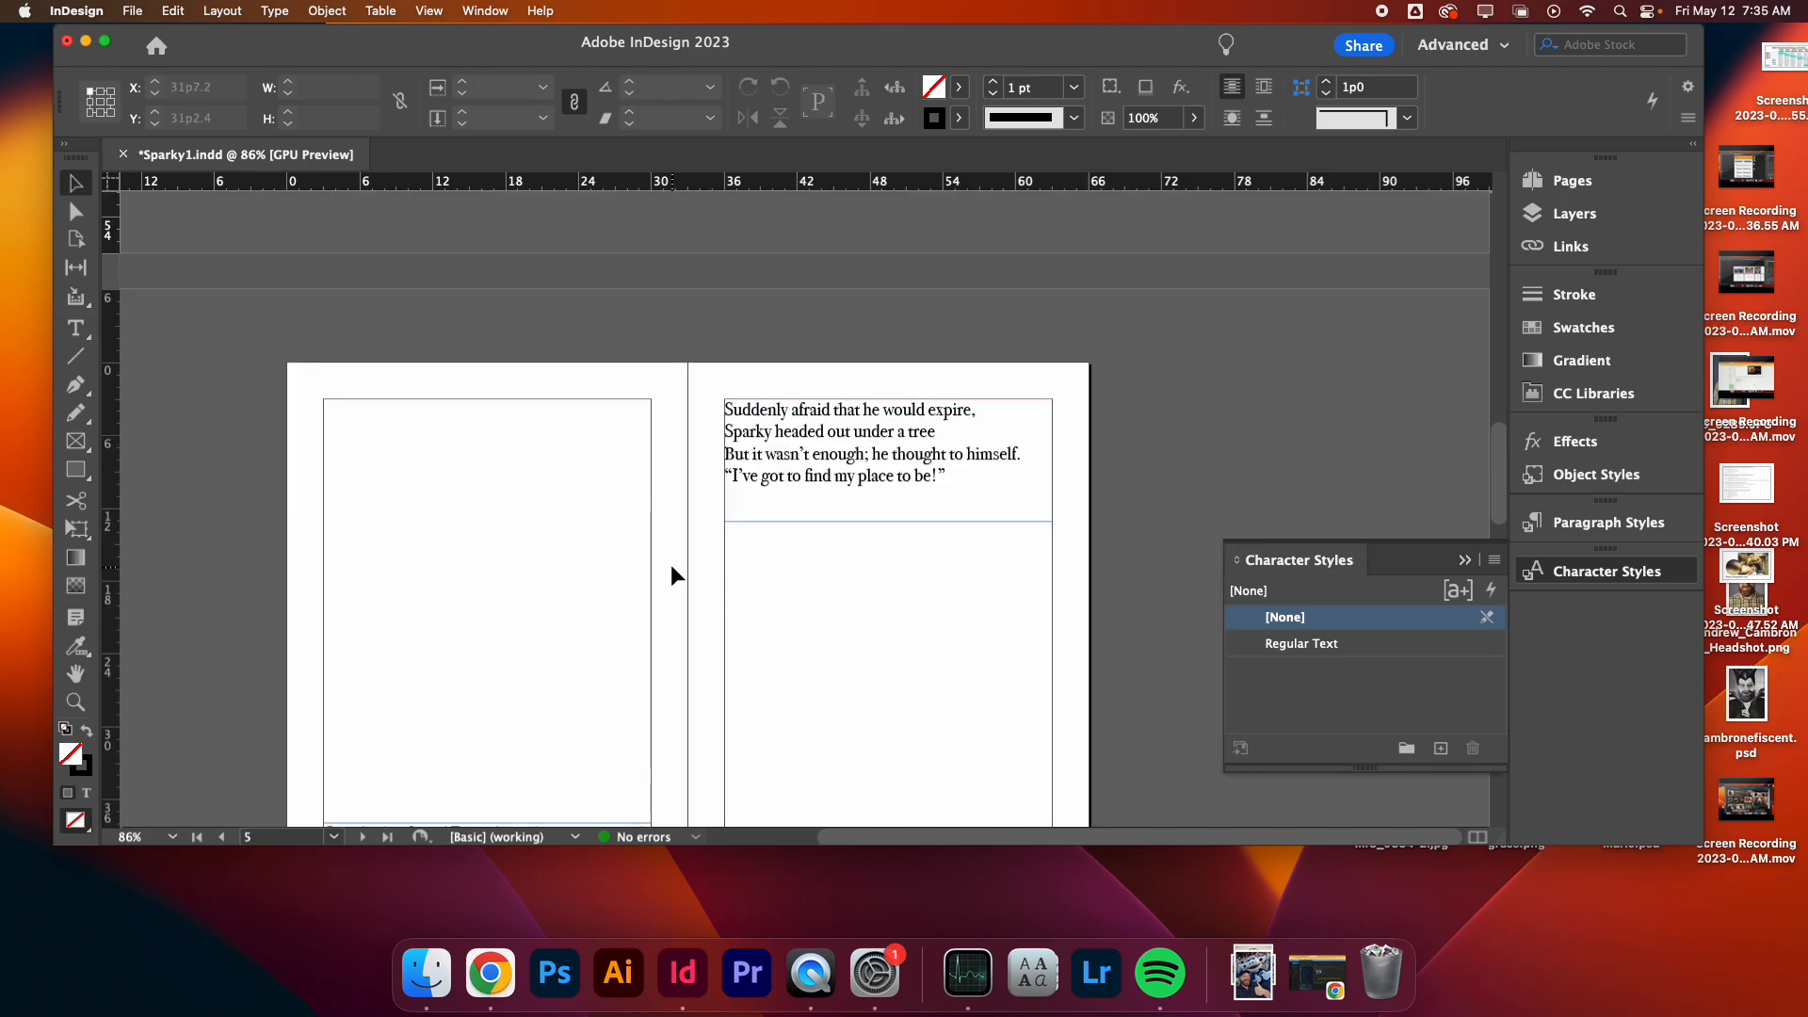
{"action": "scroll", "coordinate": [670, 564], "scroll_direction": "down", "scroll_amount": 4}
{"action": "right_click", "coordinate": [544, 486]}
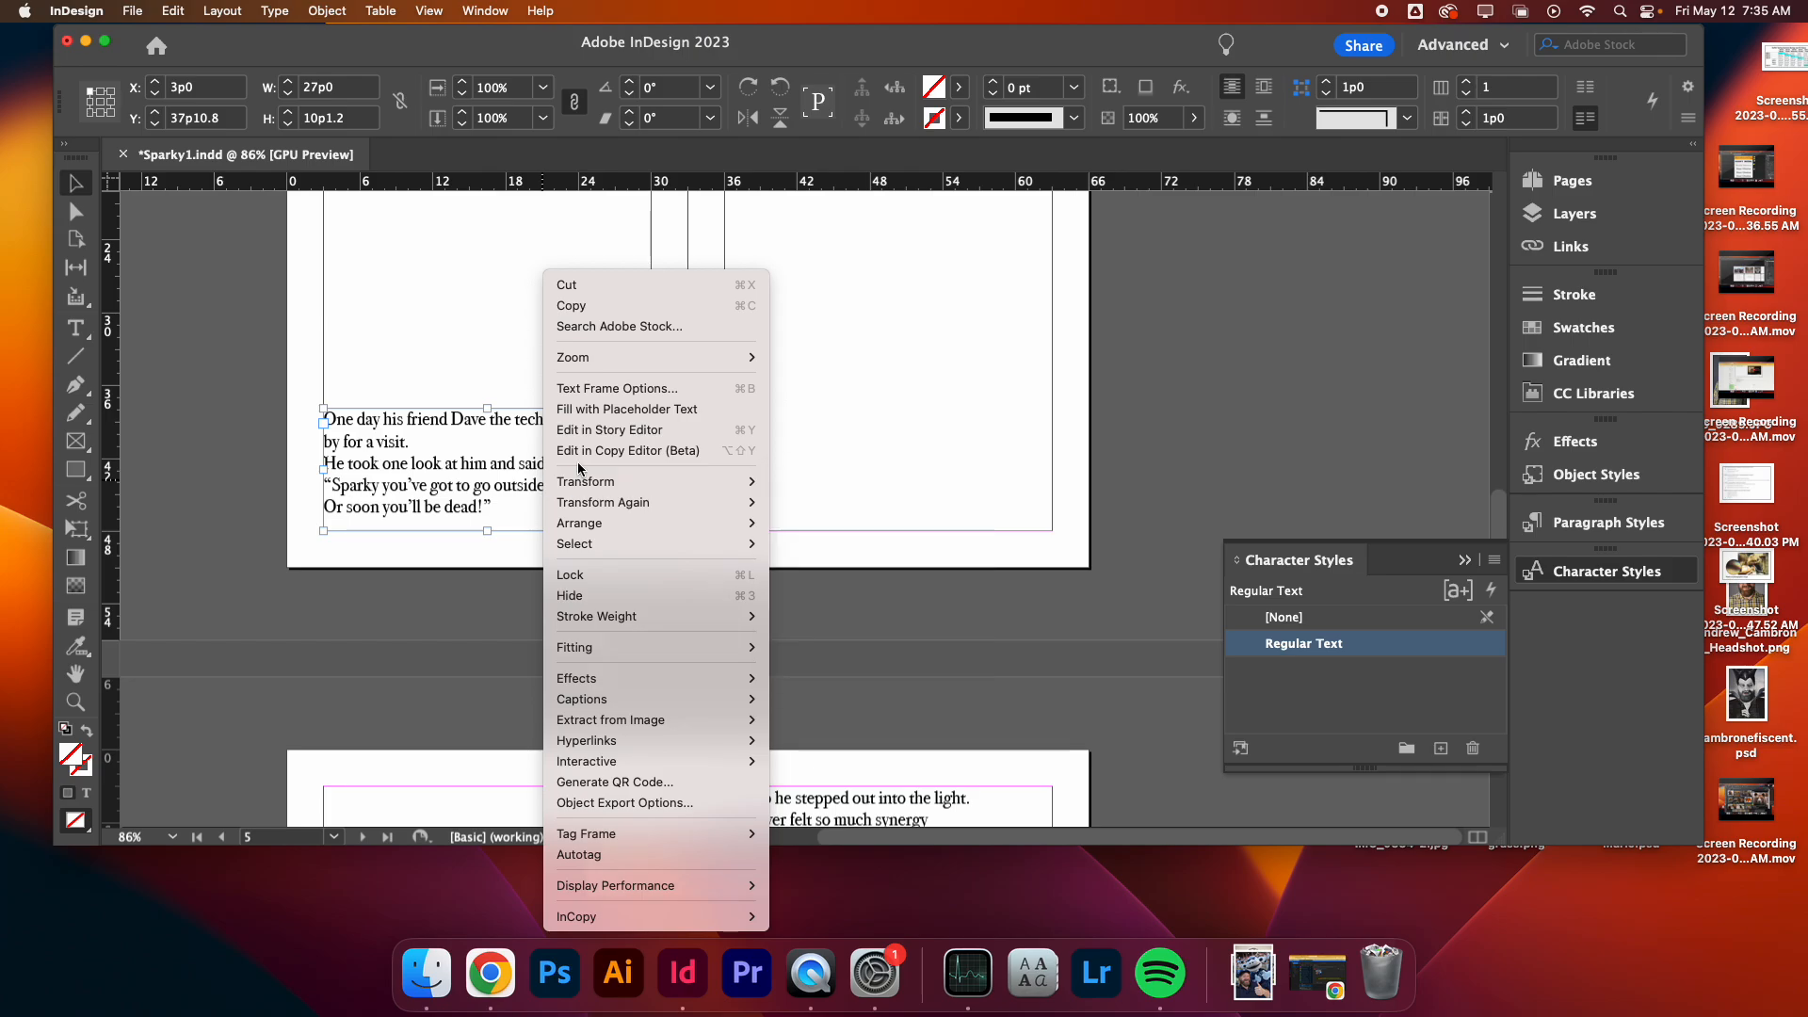
{"action": "left_click", "coordinate": [599, 390]}
{"action": "left_click", "coordinate": [1074, 629]}
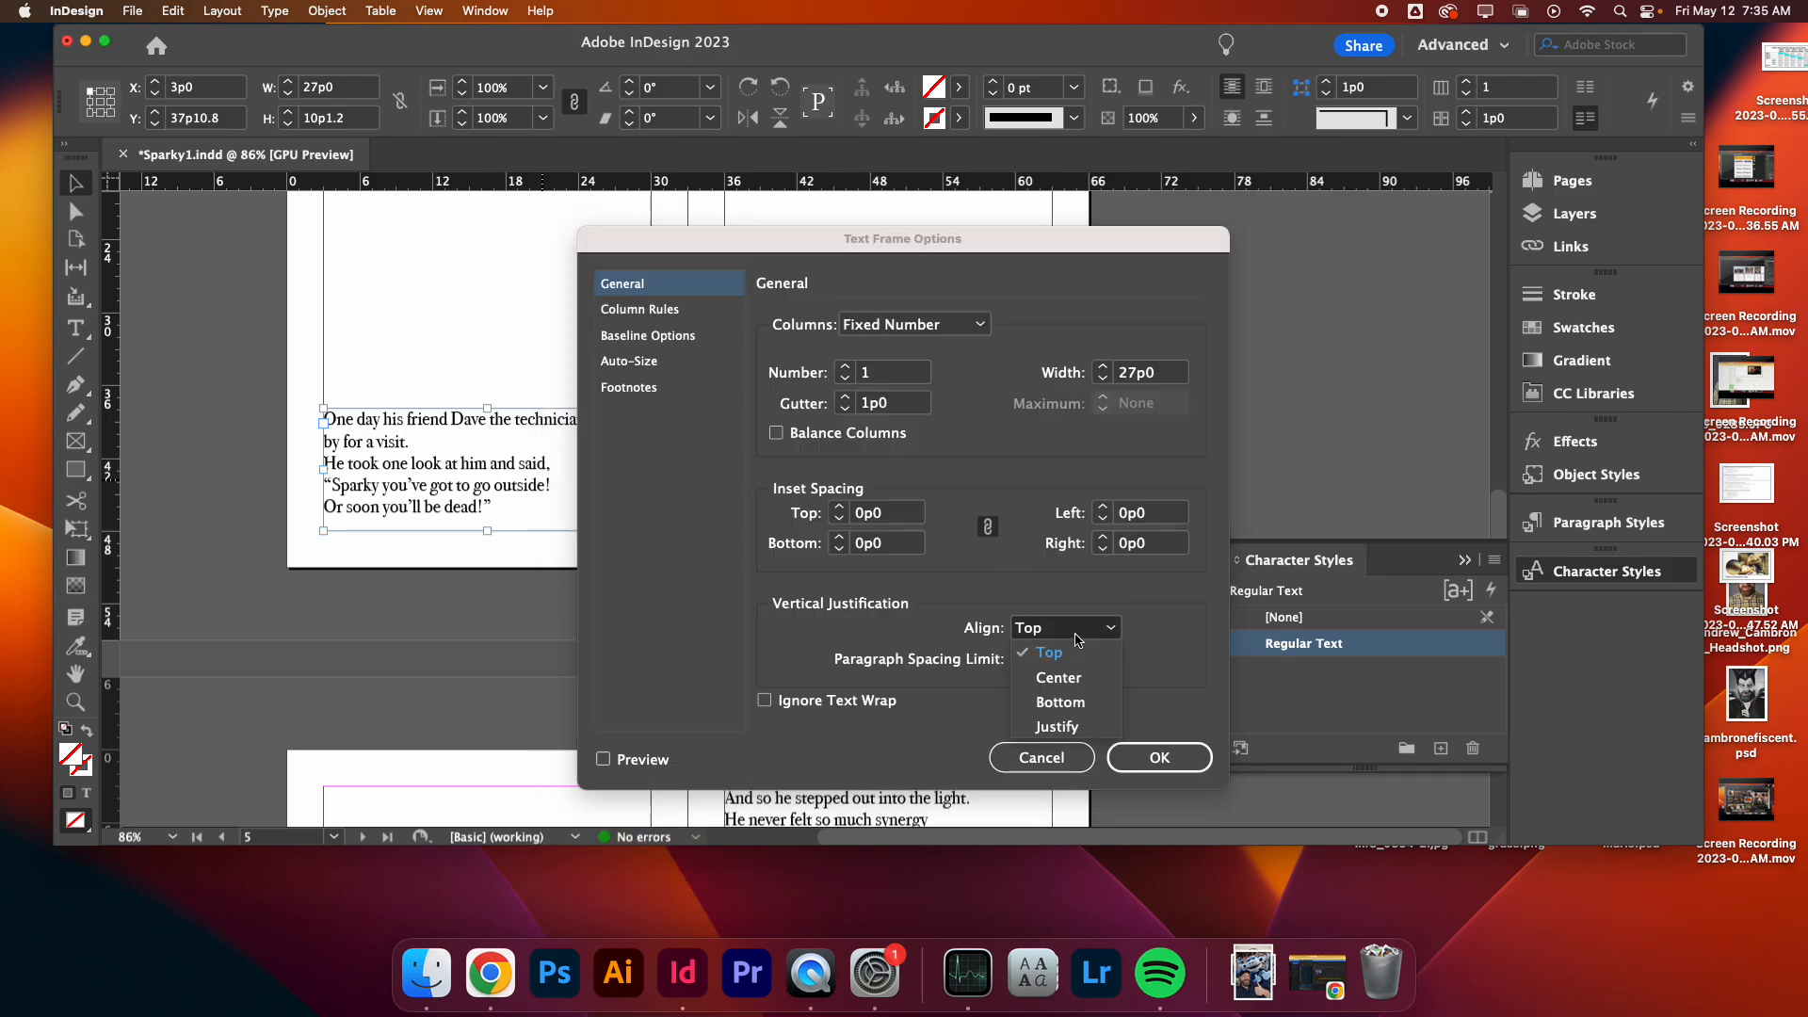
{"action": "left_click", "coordinate": [1060, 702]}
{"action": "key", "text": "Return"}
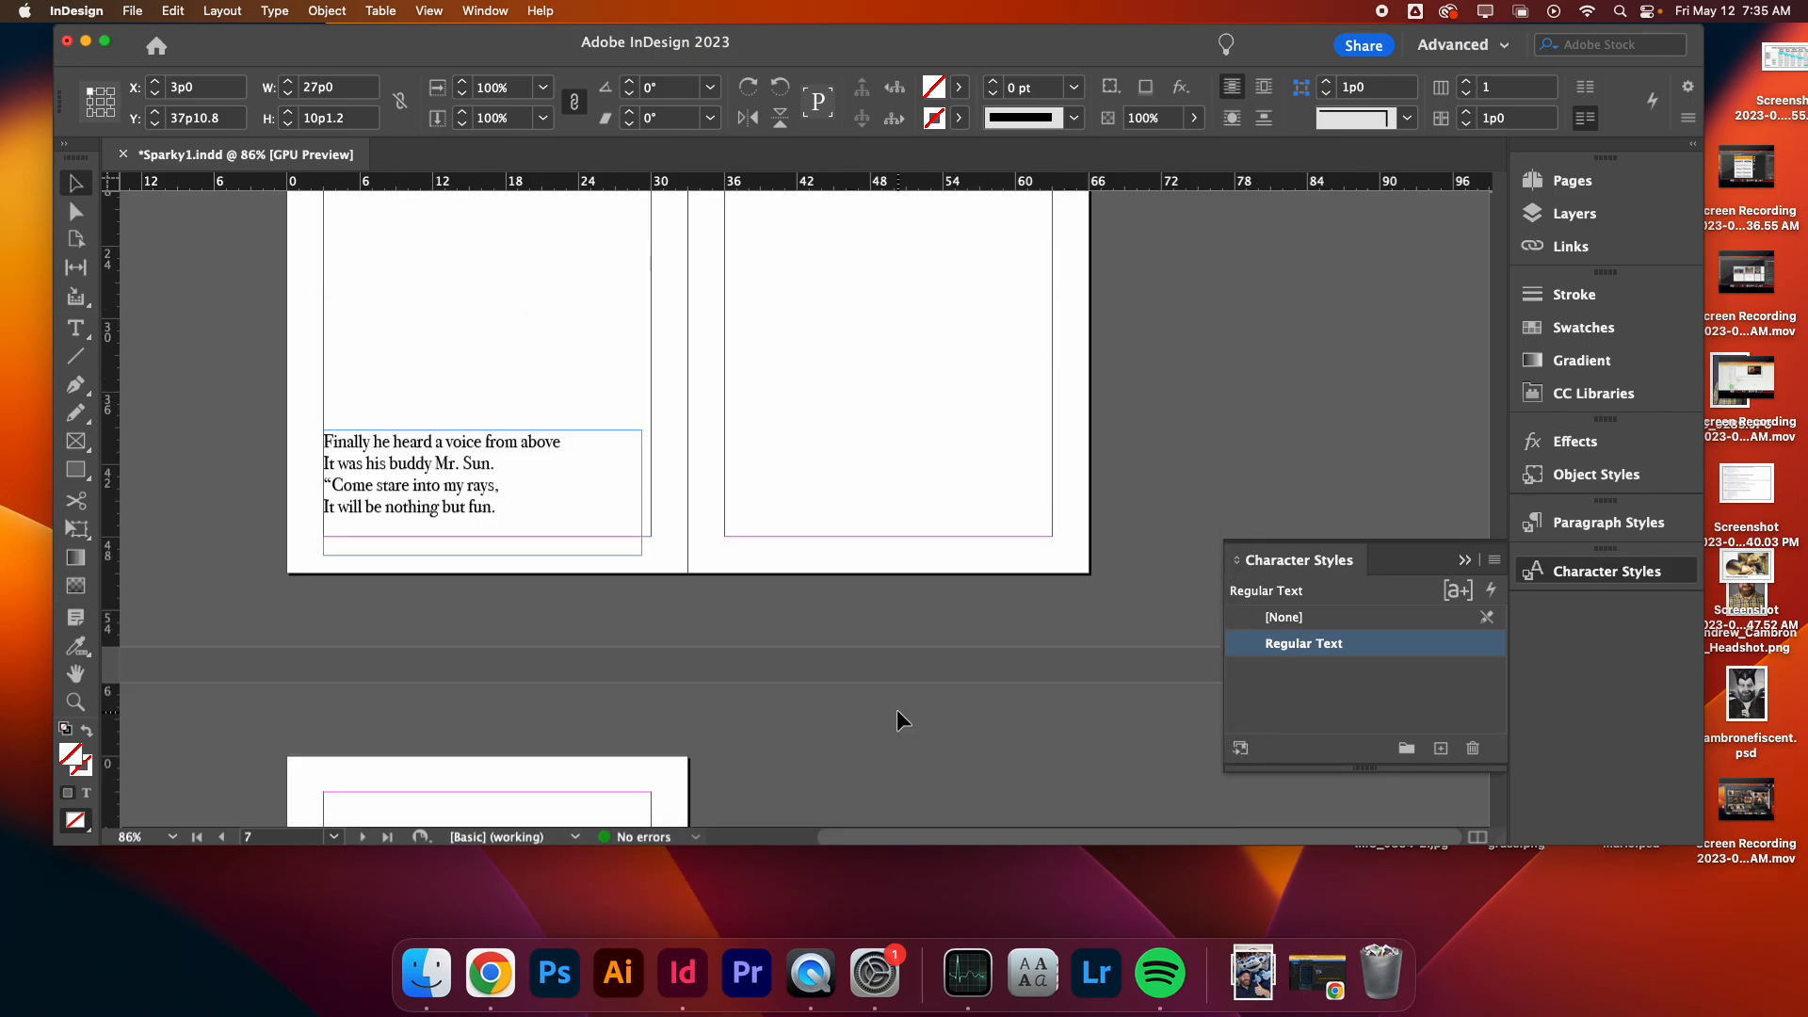
- Move the 'Finally he heard a voice' frame up and widen it to 27p0
{"action": "scroll", "coordinate": [597, 514], "scroll_direction": "up", "scroll_amount": 1}
{"action": "left_click_drag", "start_coordinate": [504, 544], "coordinate": [523, 524]}
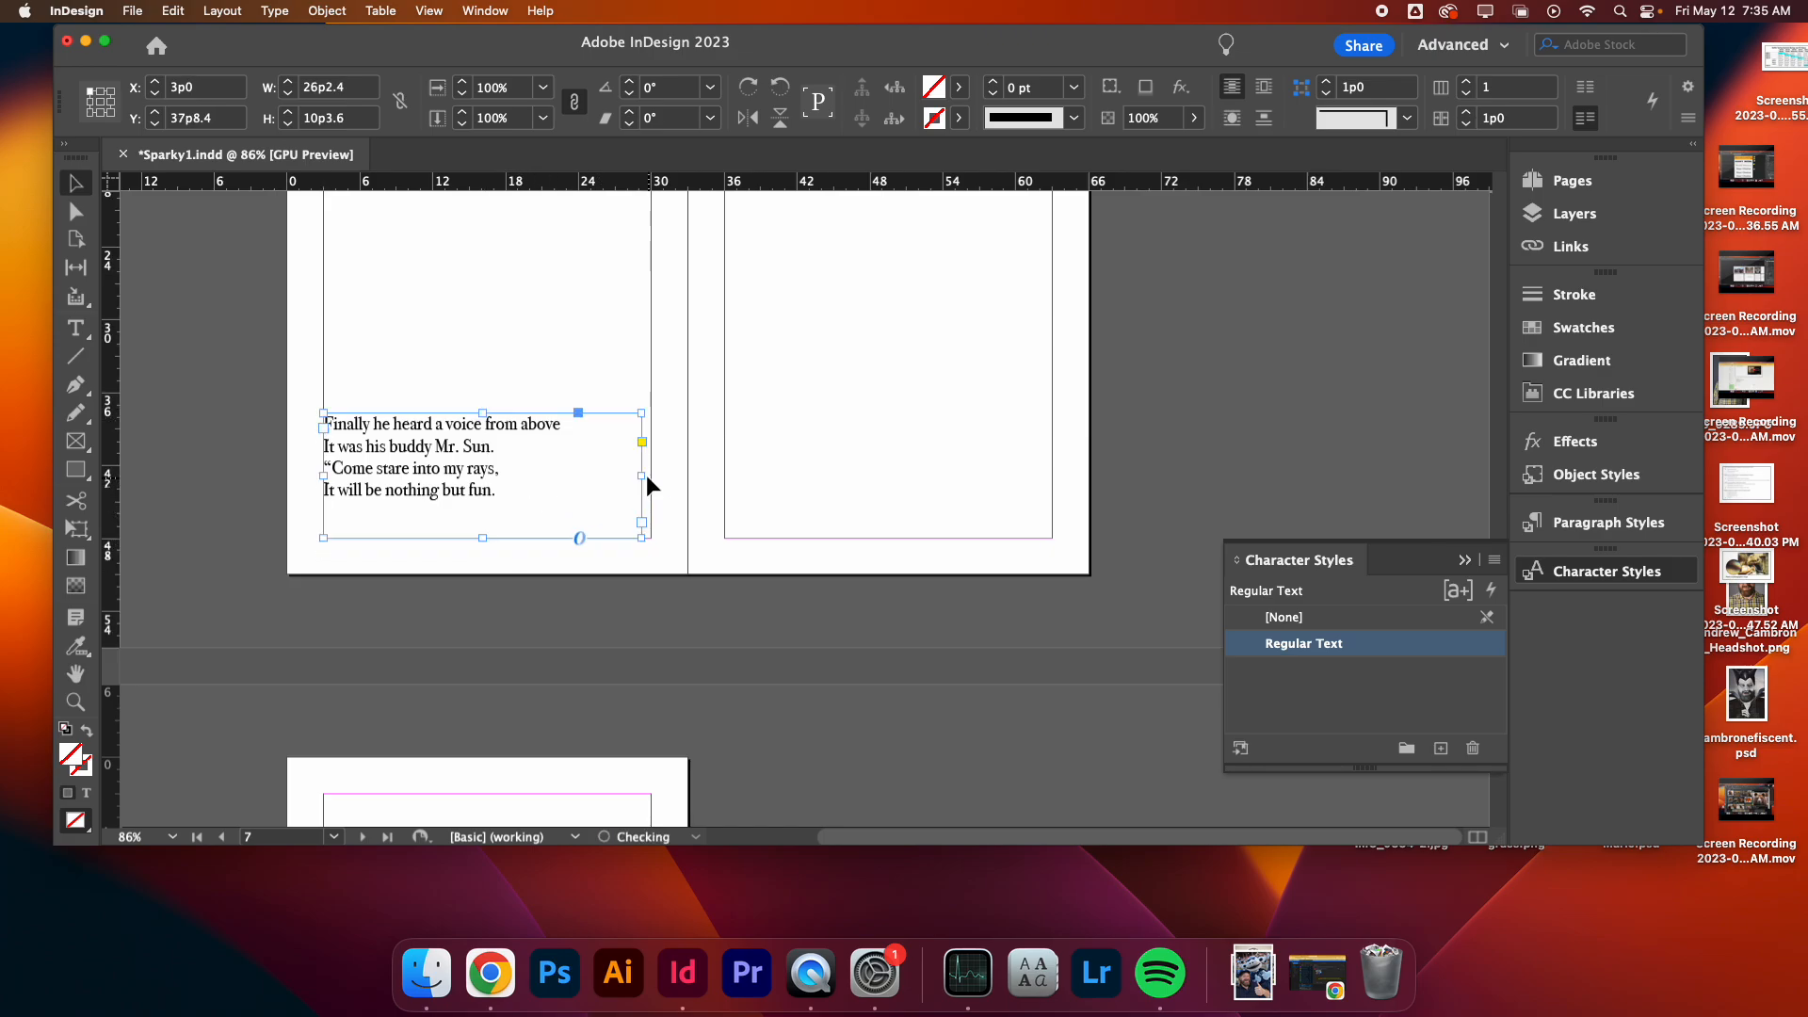
{"action": "left_click_drag", "start_coordinate": [644, 476], "coordinate": [653, 476]}
- Set the vertical justification of the 'Finally he heard a voice' text frame to Bottom
{"action": "right_click", "coordinate": [580, 472]}
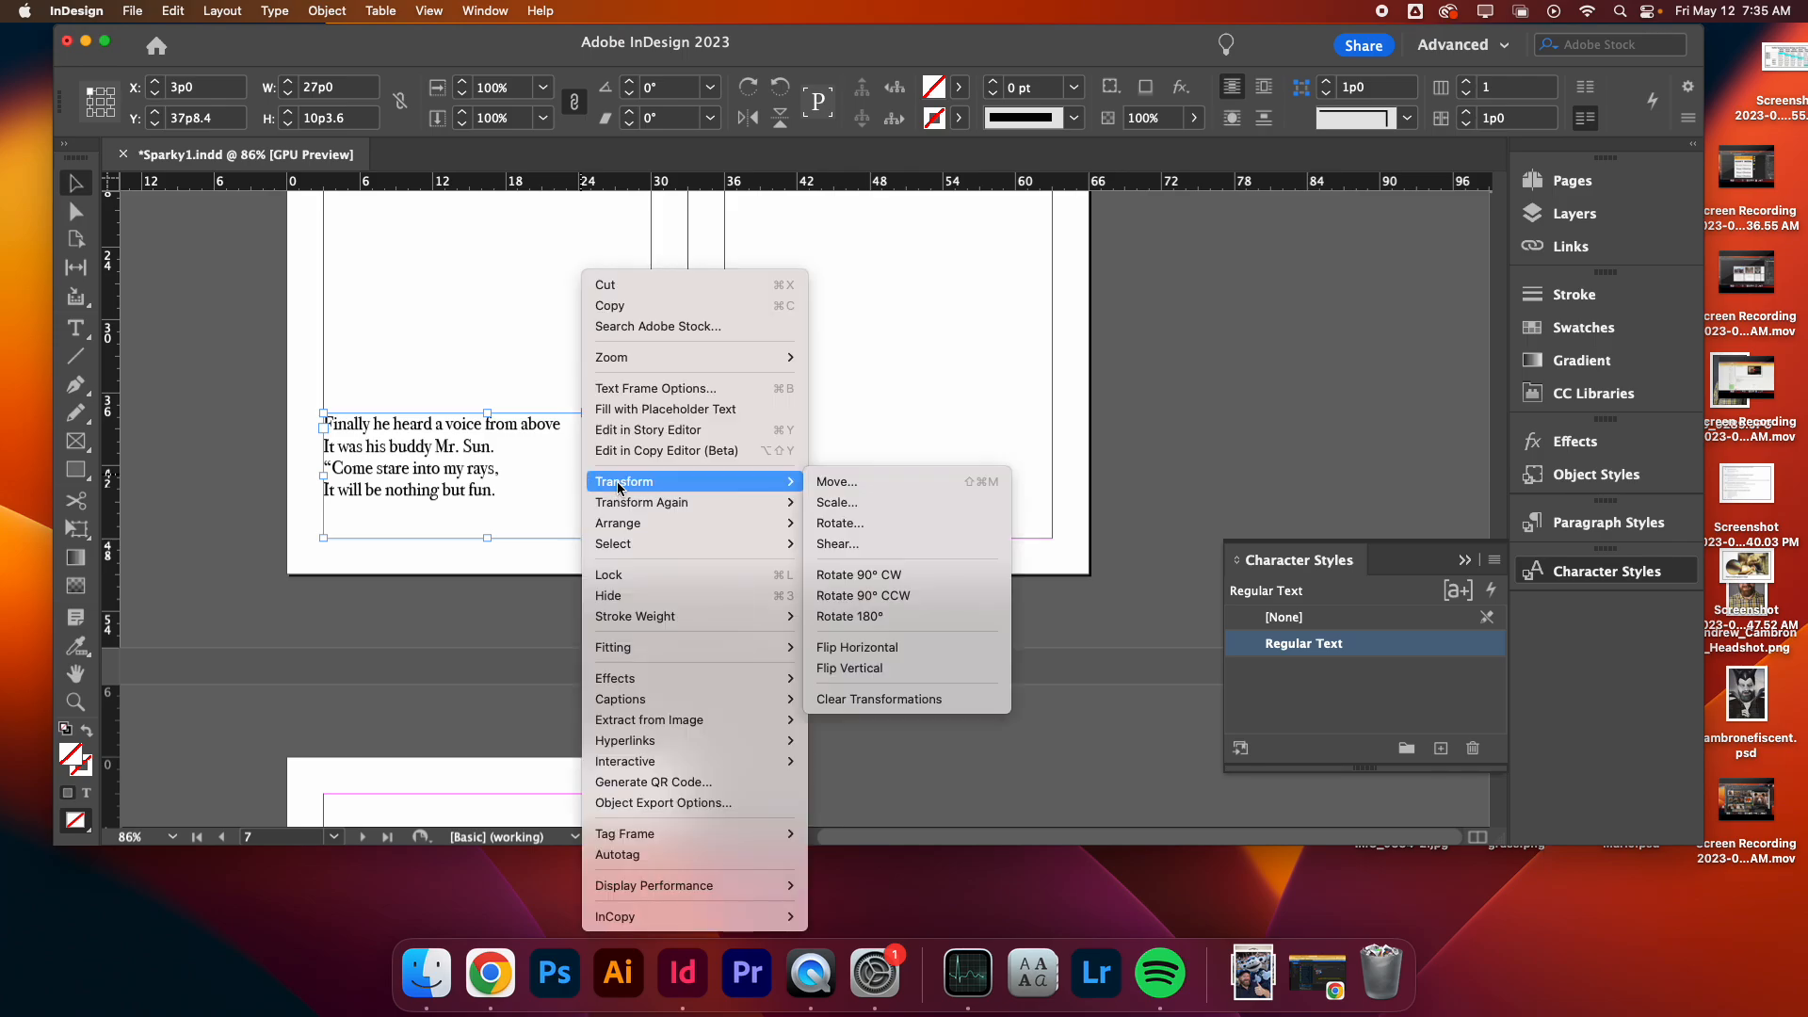
{"action": "left_click", "coordinate": [664, 382]}
{"action": "left_click", "coordinate": [1036, 629]}
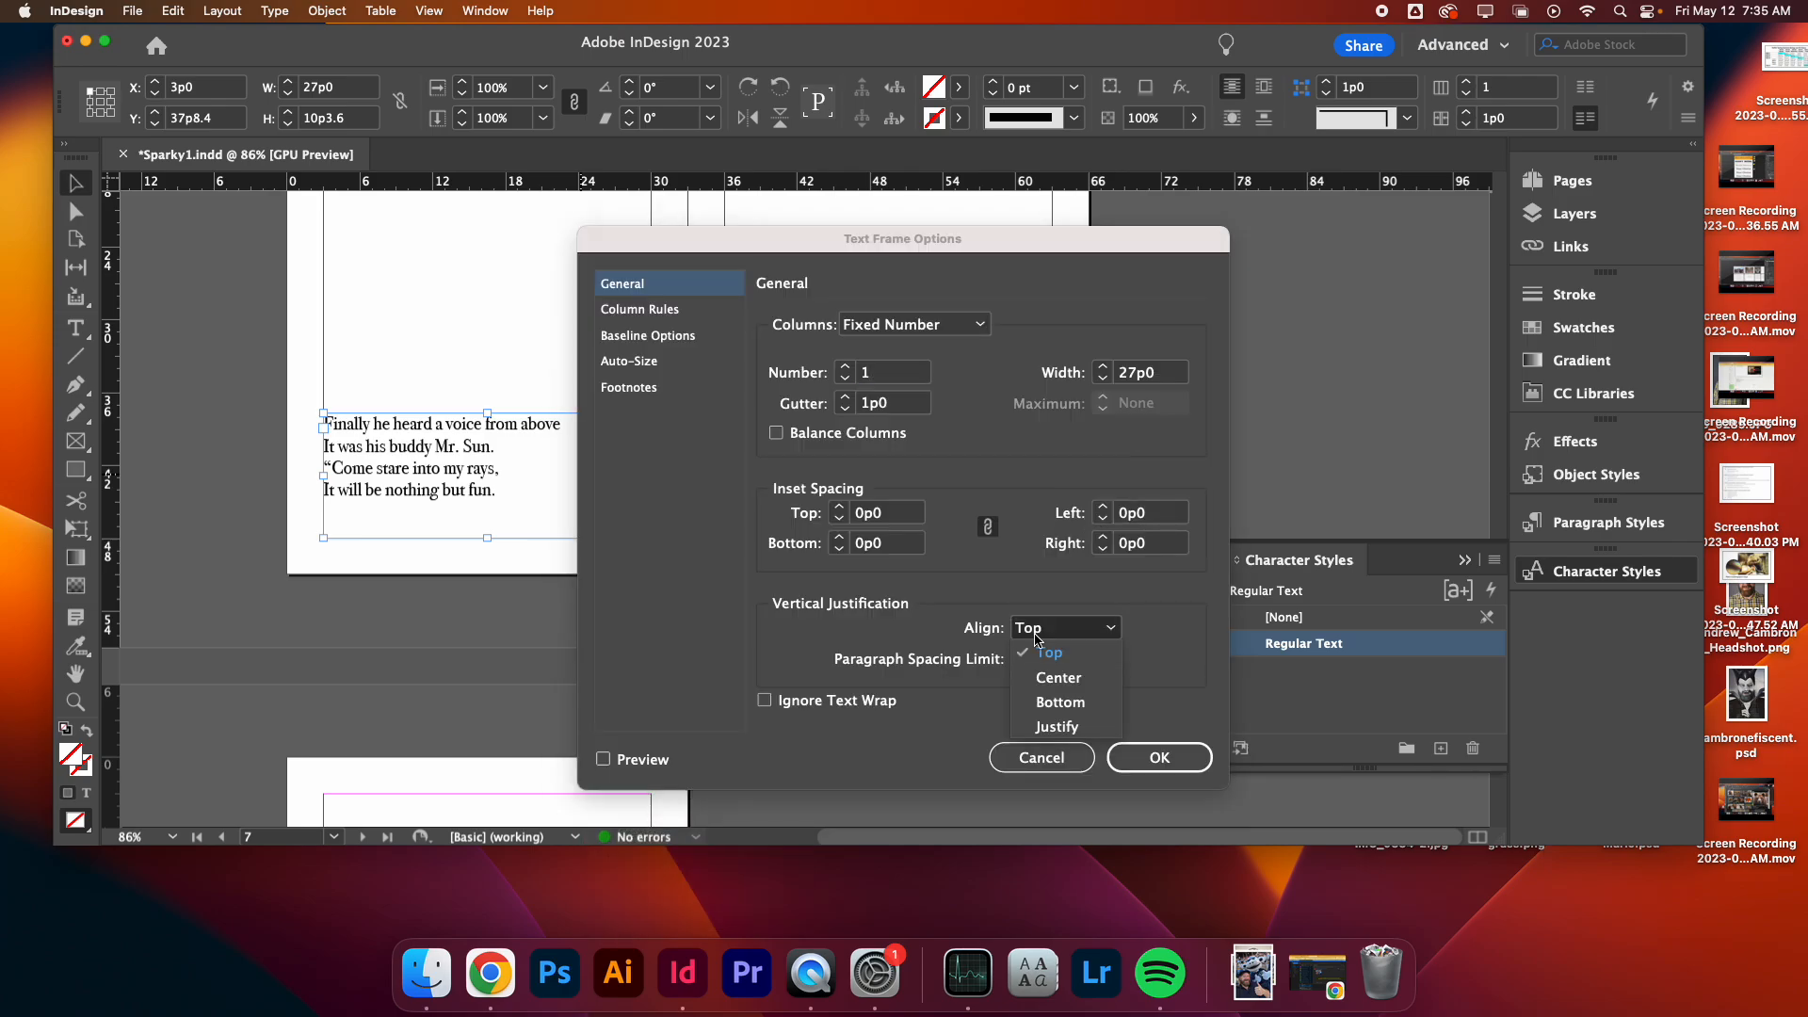
{"action": "left_click", "coordinate": [1063, 705]}
{"action": "left_click", "coordinate": [1177, 768]}
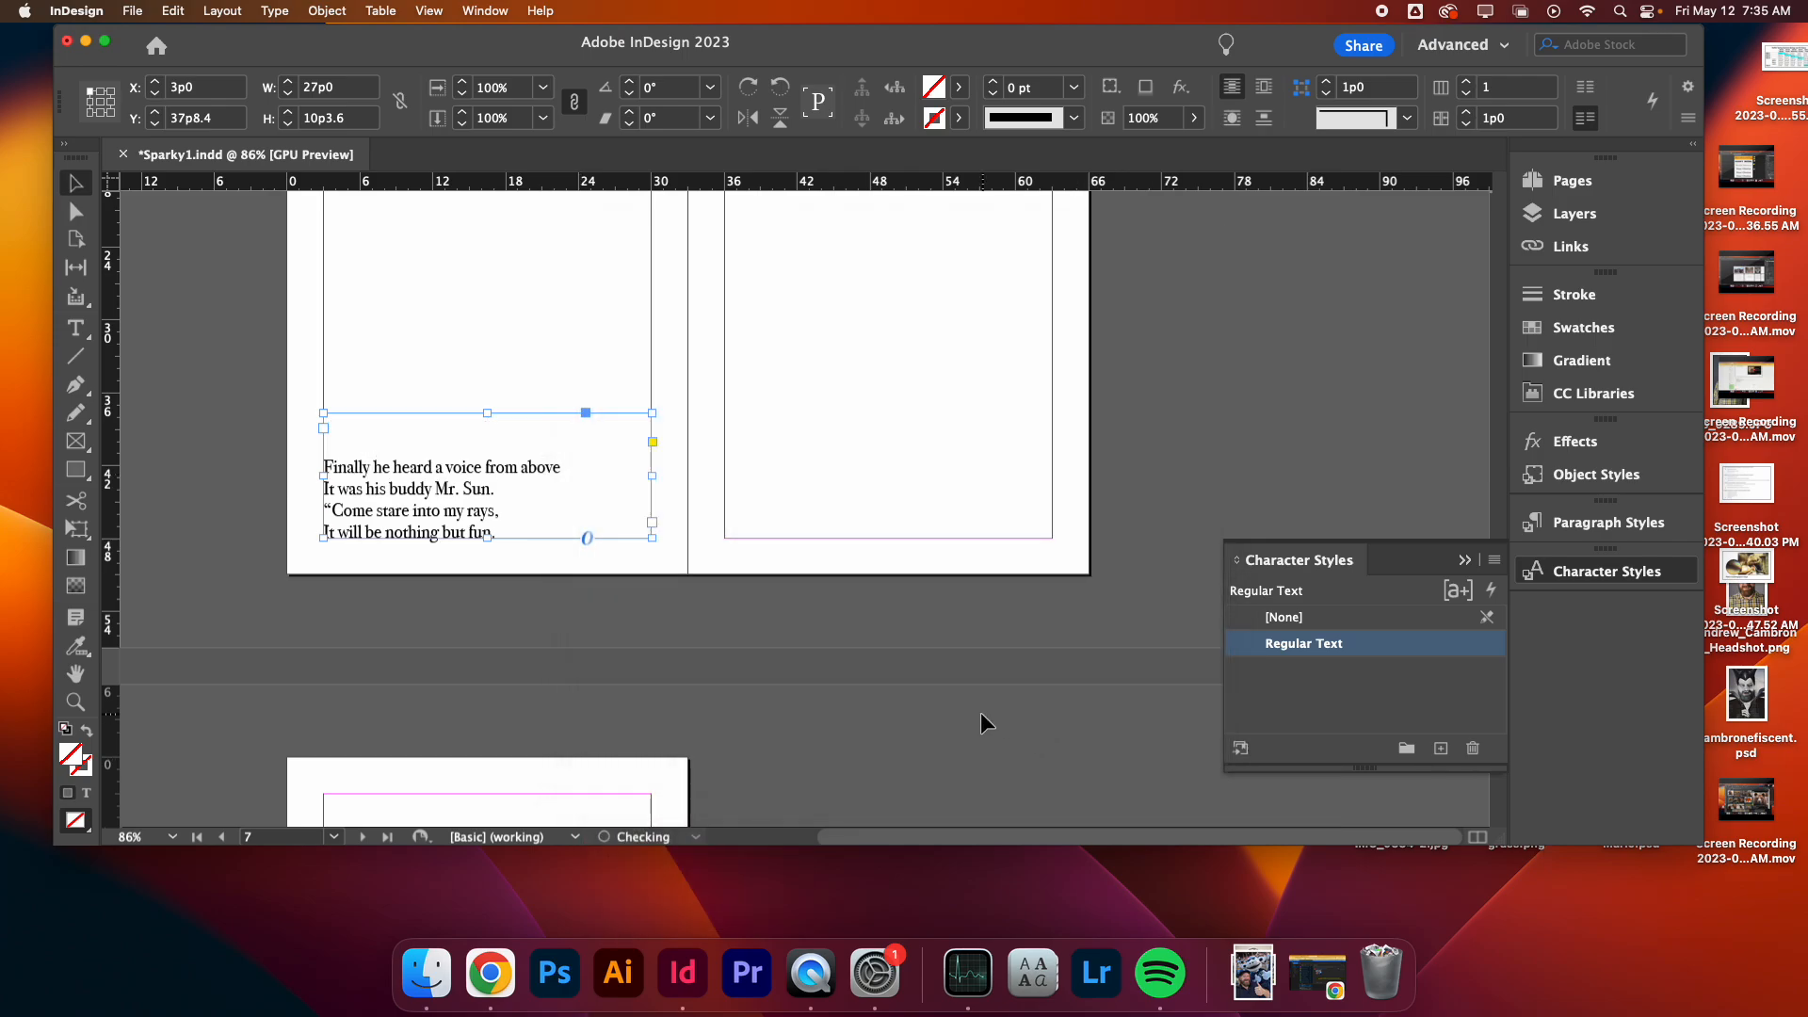
{"action": "left_click", "coordinate": [975, 714]}
{"action": "scroll", "coordinate": [975, 714], "scroll_direction": "down", "scroll_amount": 10}
{"action": "scroll", "coordinate": [975, 714], "scroll_direction": "up", "scroll_amount": 20}
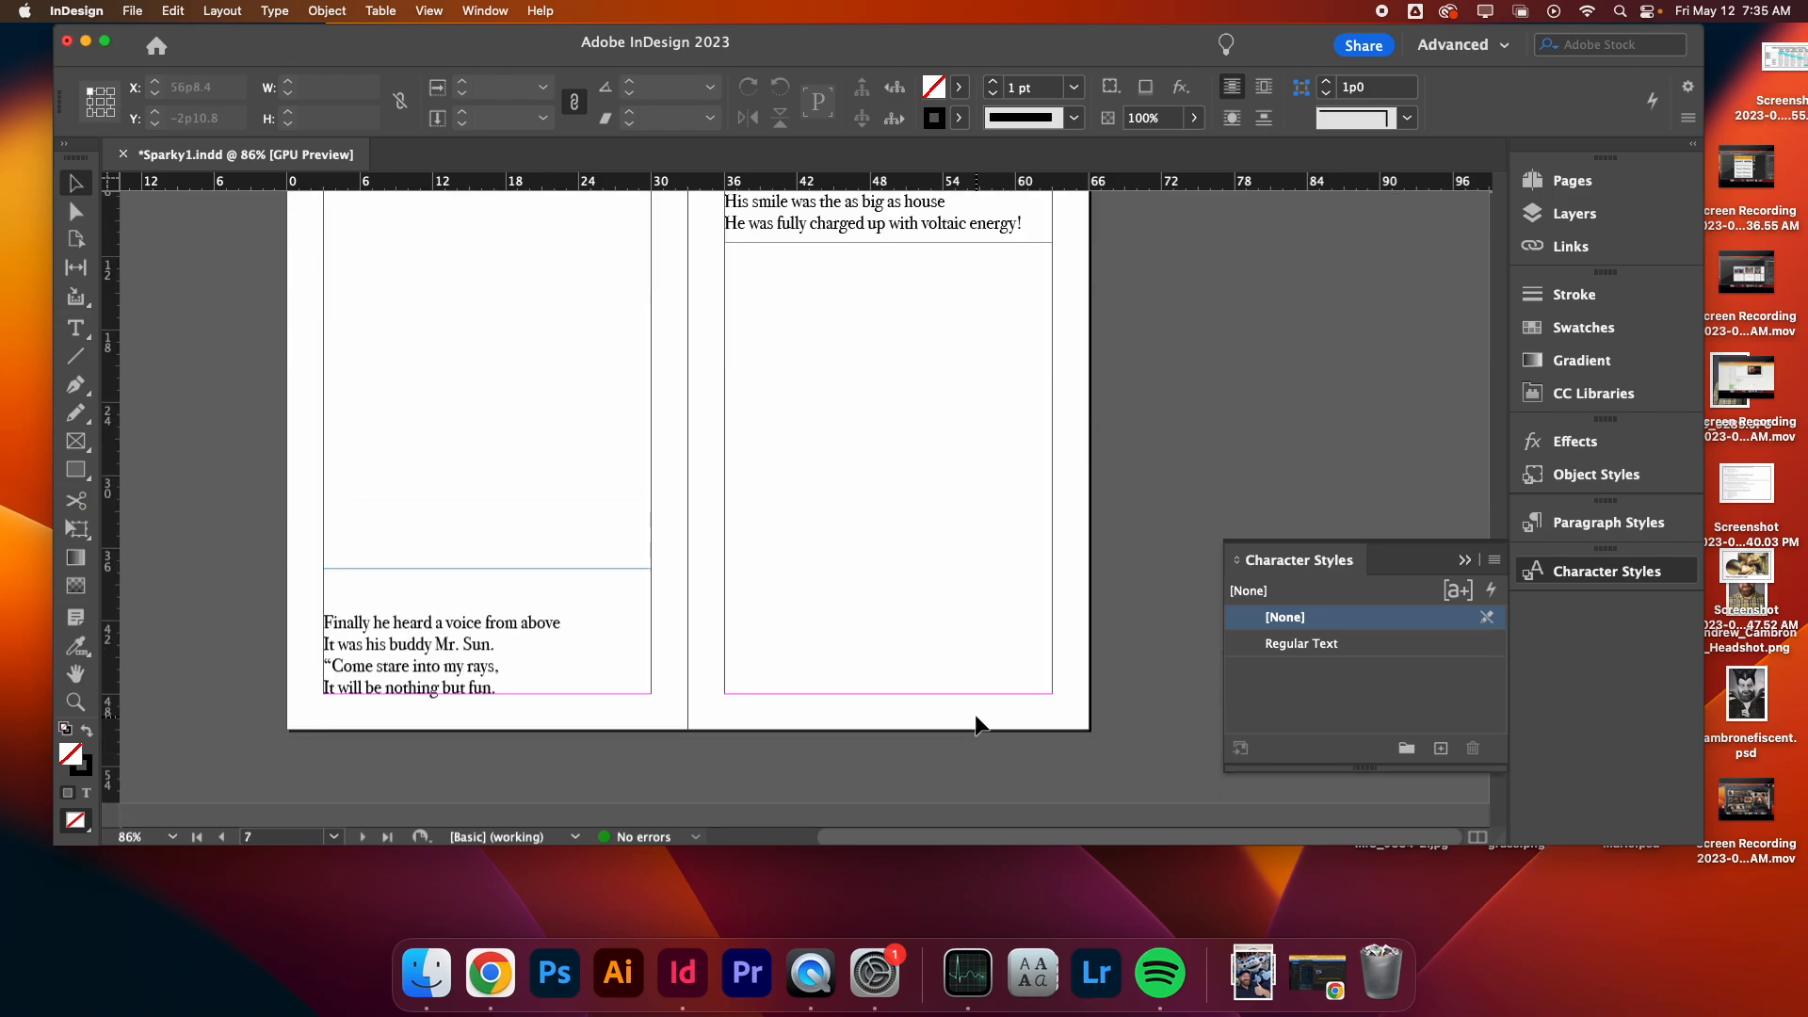
{"action": "scroll", "coordinate": [927, 648], "scroll_direction": "up", "scroll_amount": 5}
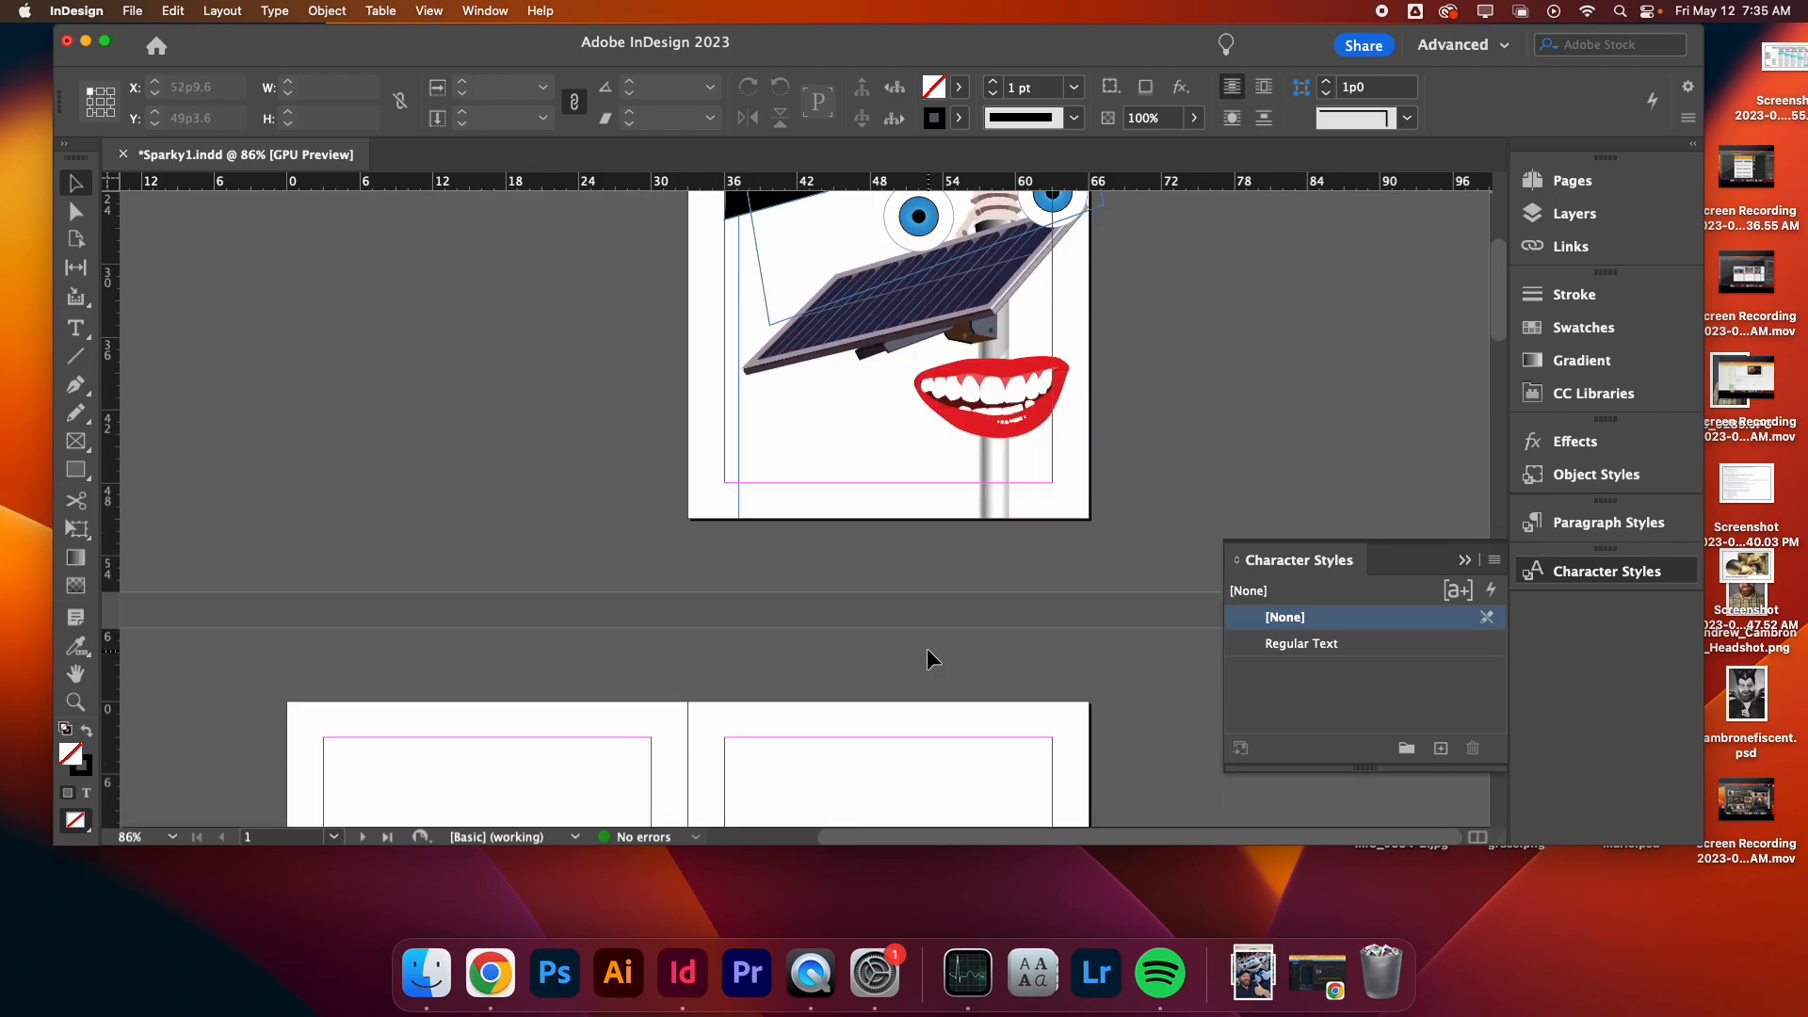
{"action": "scroll", "coordinate": [927, 648], "scroll_direction": "down", "scroll_amount": 10}
{"action": "scroll", "coordinate": [926, 649], "scroll_direction": "down", "scroll_amount": 10}
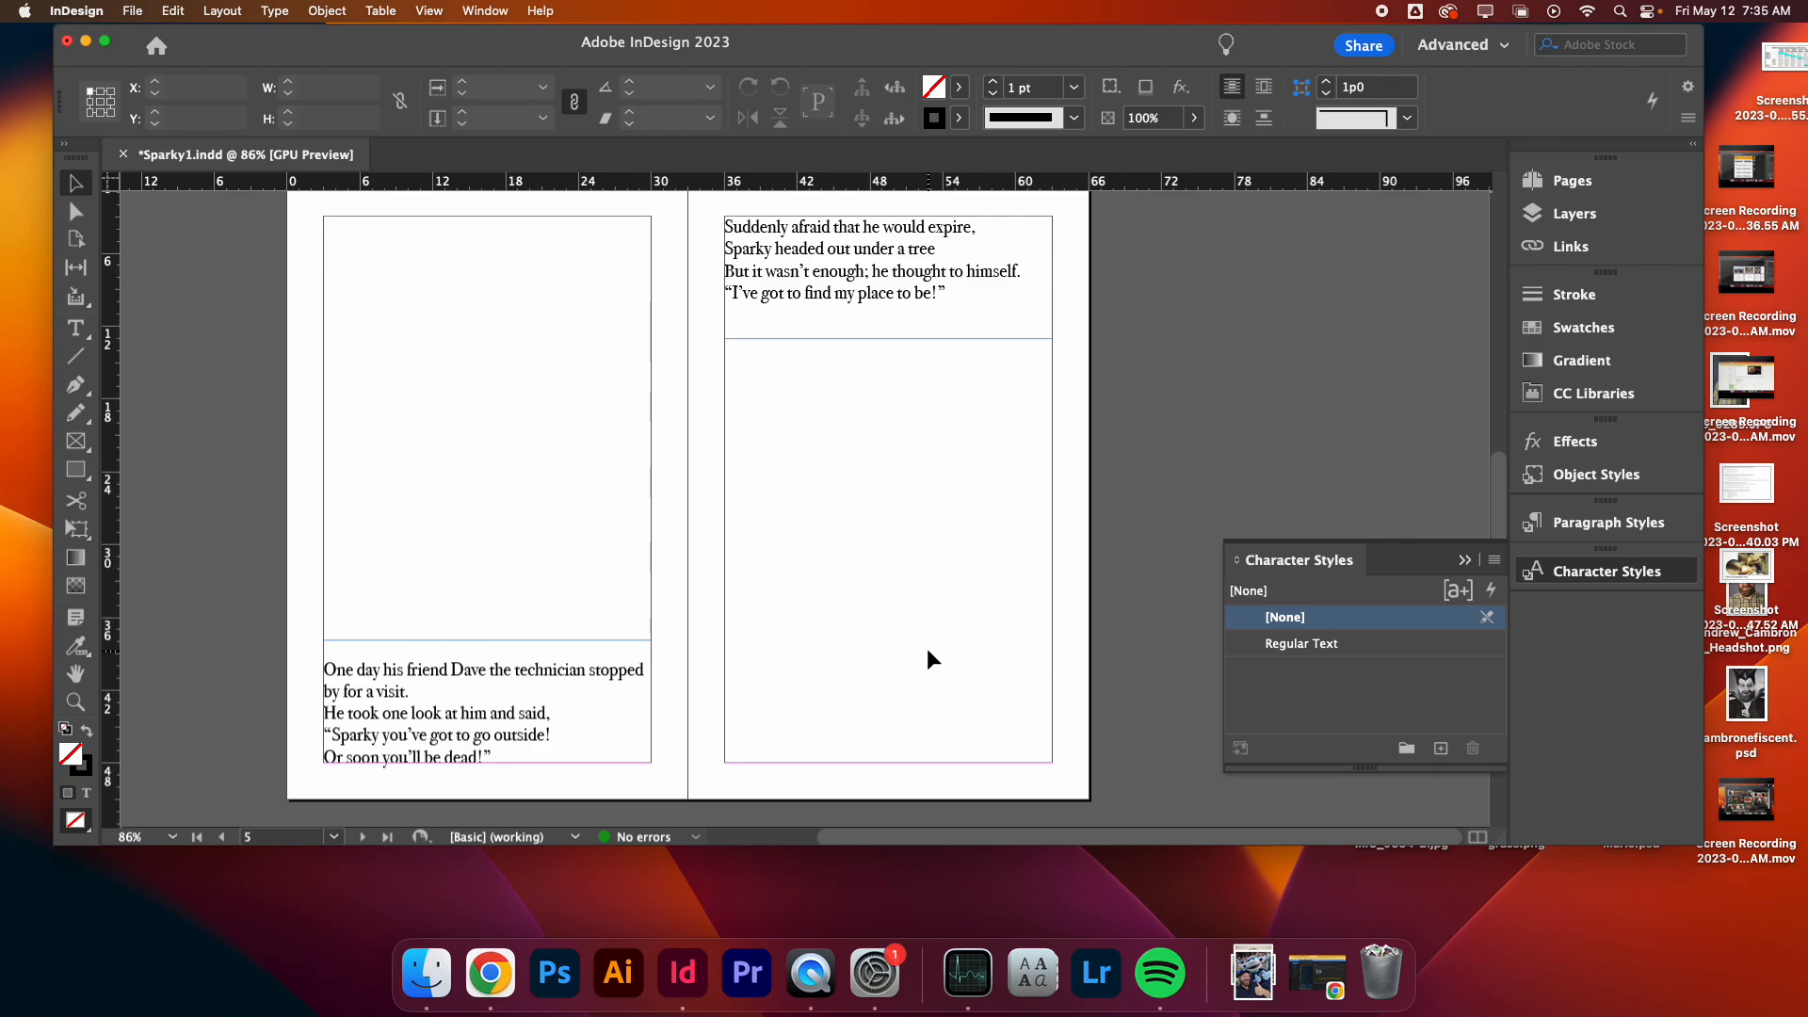
{"action": "scroll", "coordinate": [923, 661], "scroll_direction": "up", "scroll_amount": 10}
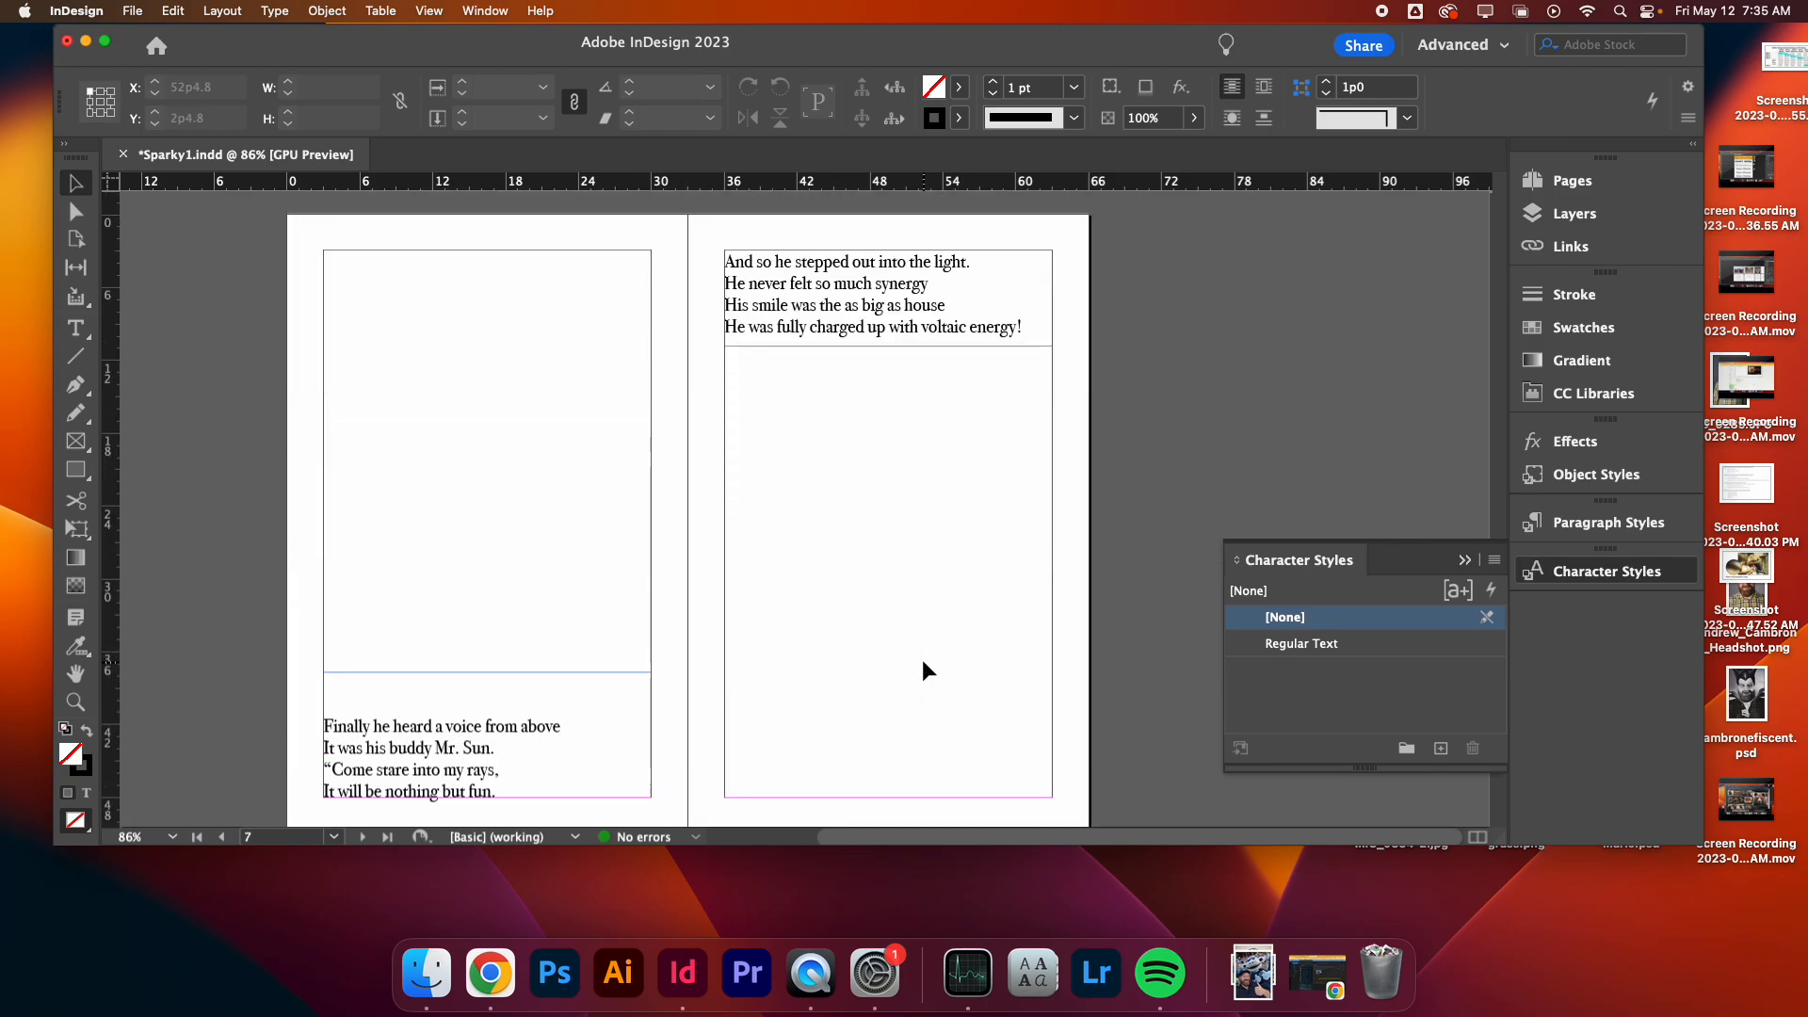
{"action": "scroll", "coordinate": [1049, 626], "scroll_direction": "up", "scroll_amount": 10}
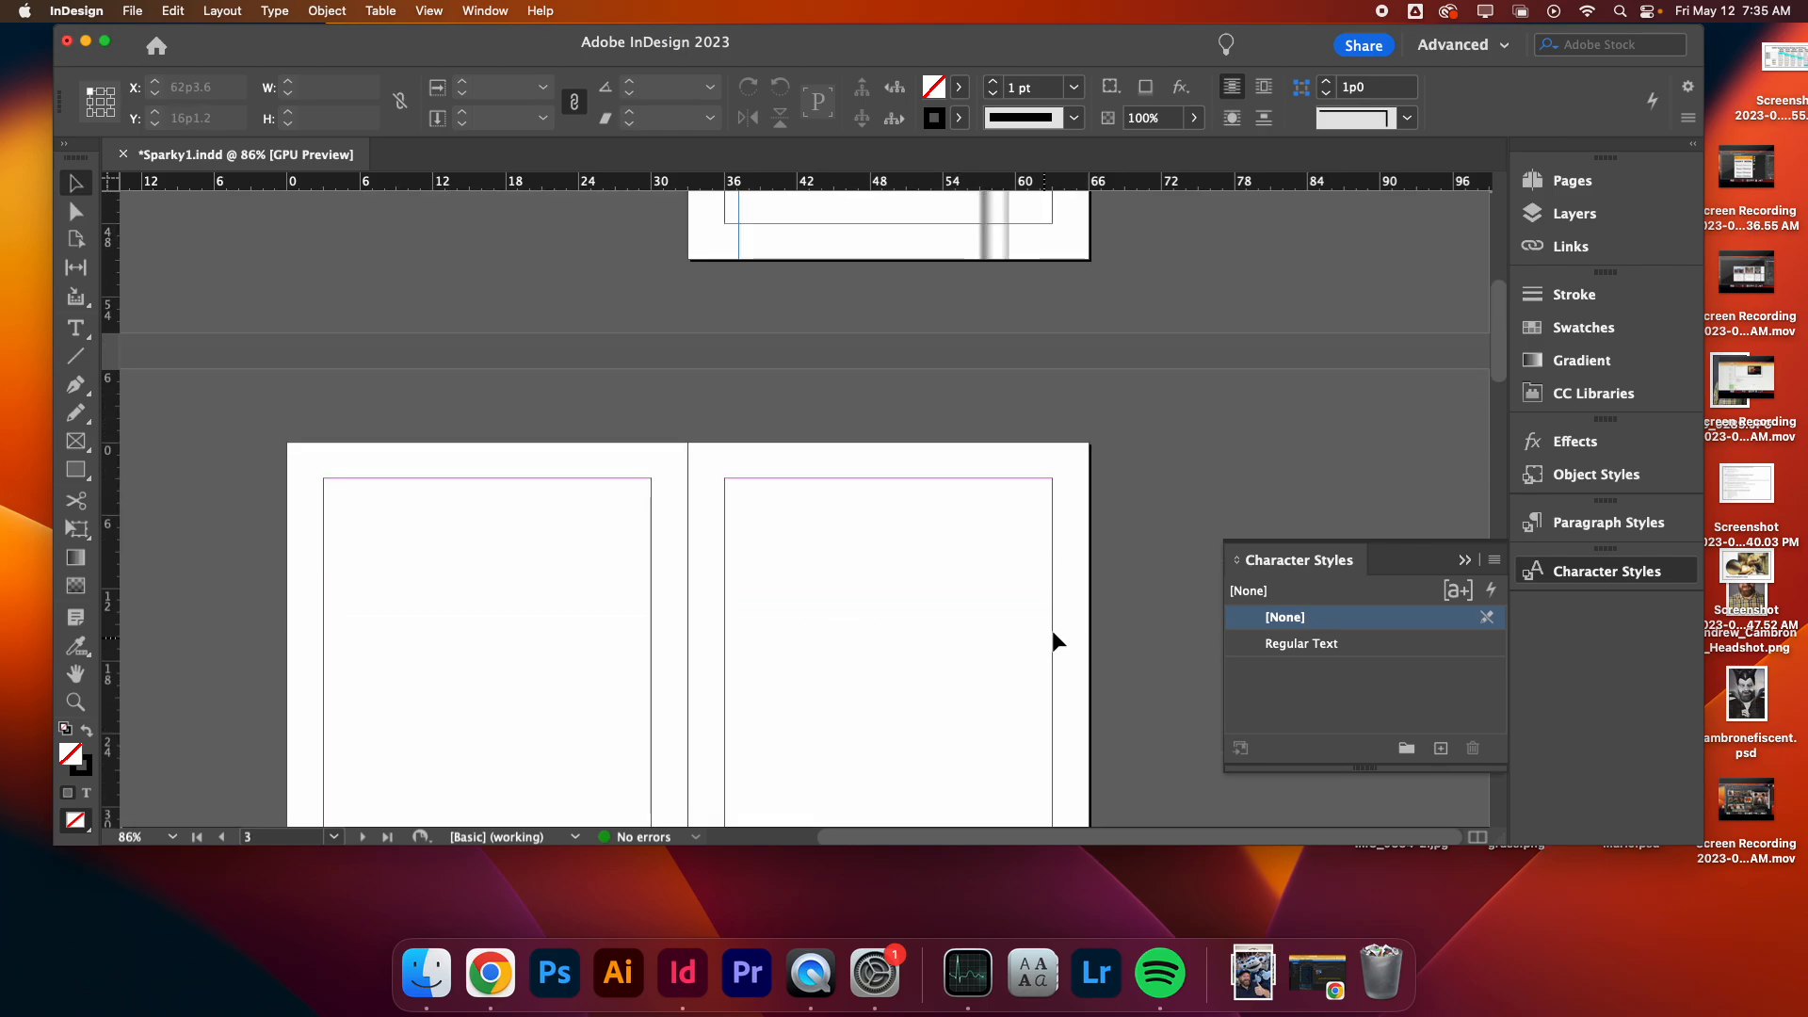
{"action": "scroll", "coordinate": [1055, 621], "scroll_direction": "down", "scroll_amount": 8}
{"action": "scroll", "coordinate": [1055, 622], "scroll_direction": "down", "scroll_amount": 5}
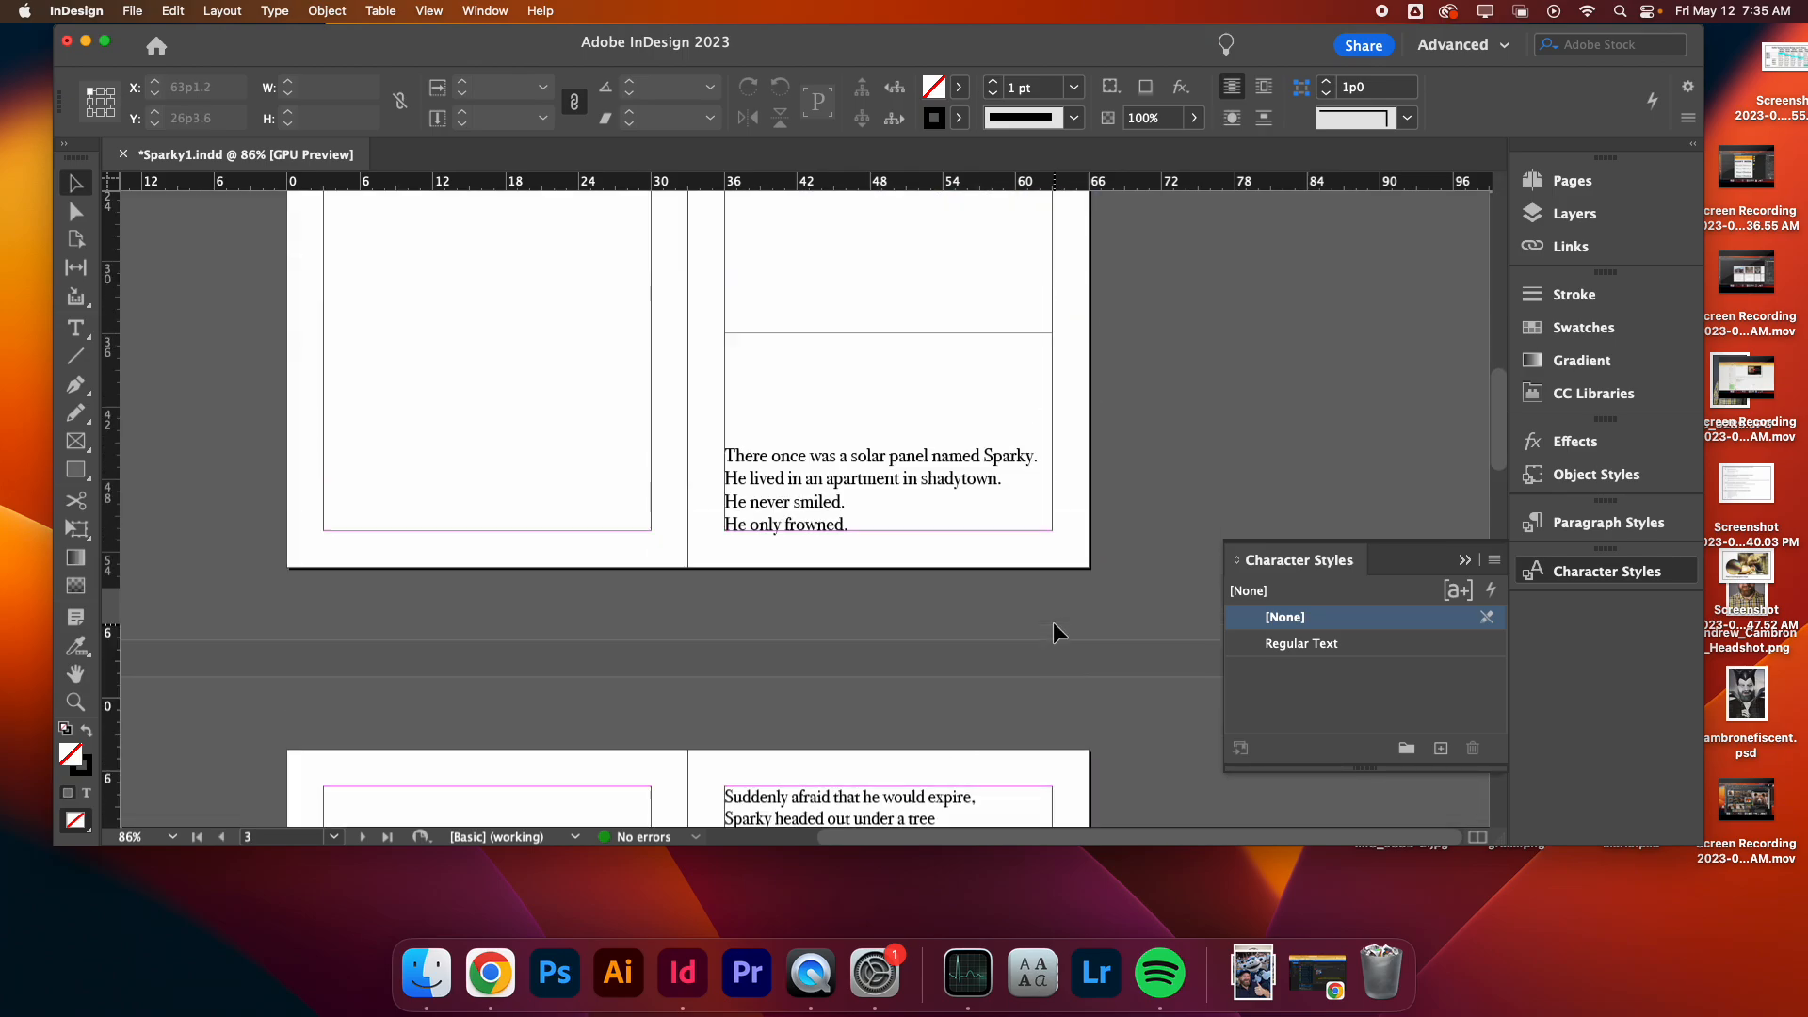
{"action": "scroll", "coordinate": [490, 283], "scroll_direction": "up", "scroll_amount": 5}
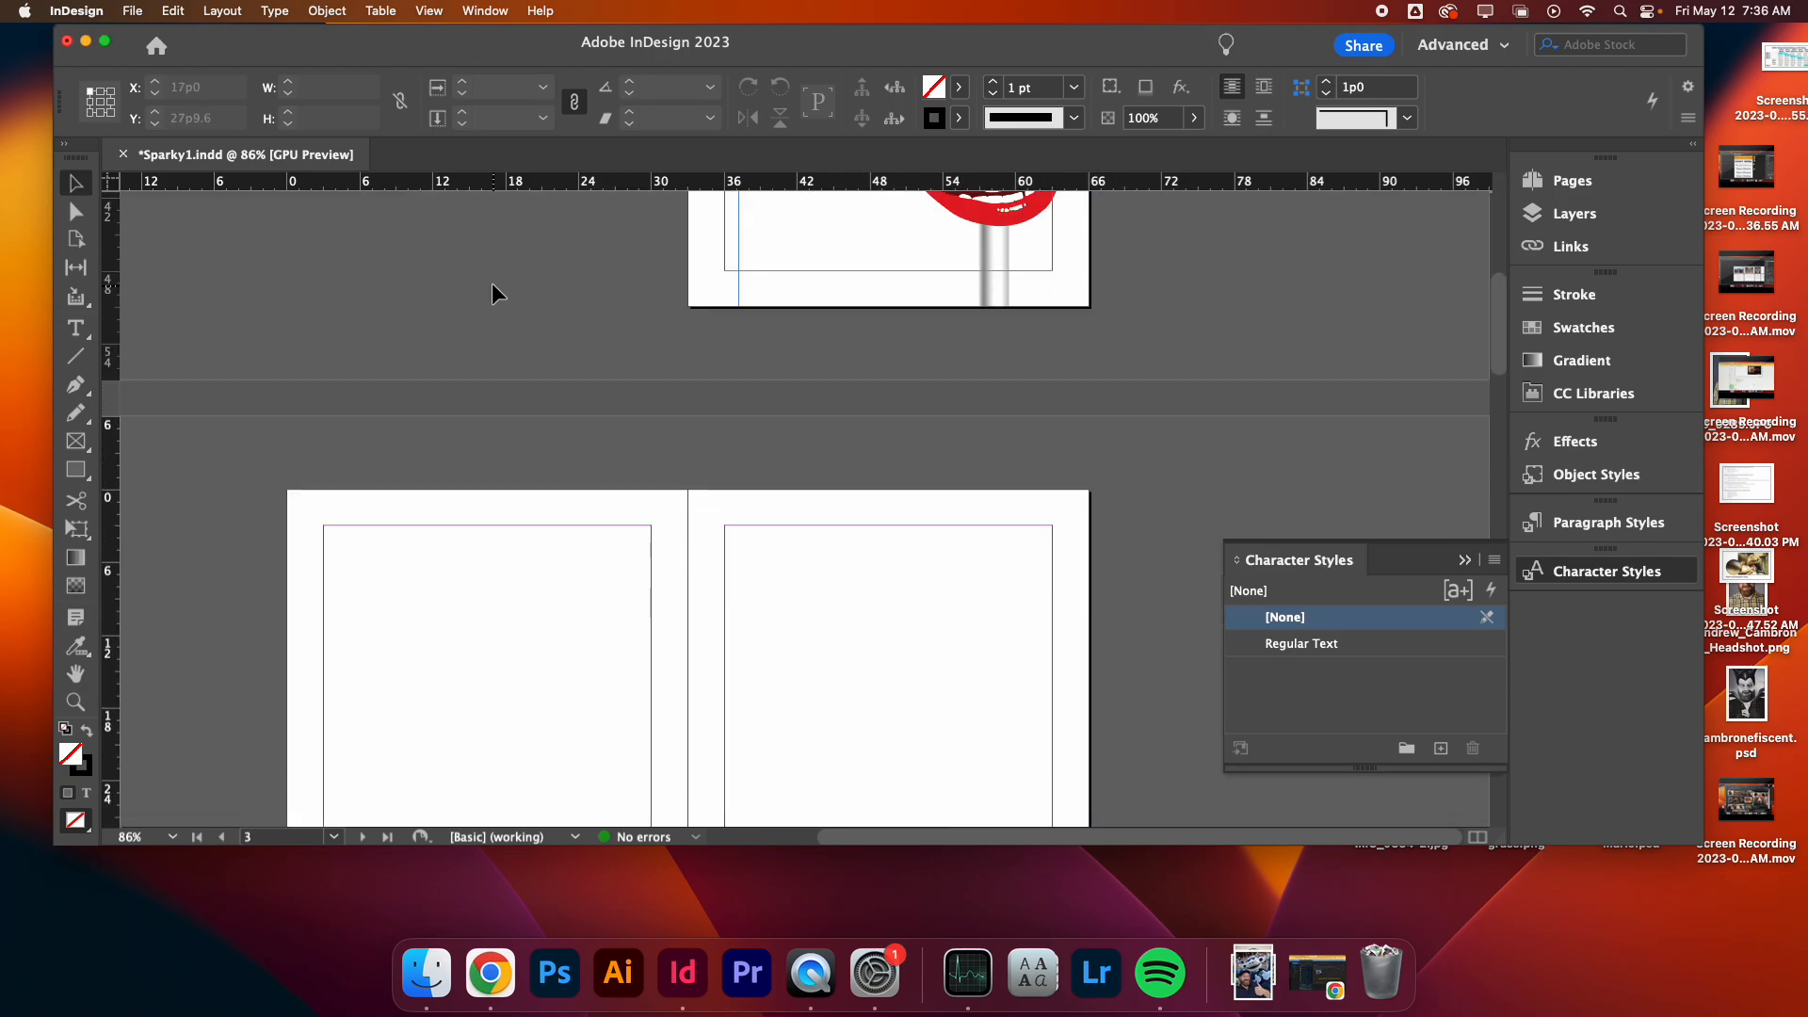
{"action": "scroll", "coordinate": [490, 283], "scroll_direction": "down", "scroll_amount": 4}
- Preview the image files in the 2023-05 Children's Book folder through the Place dialog, closing it without placing anything
{"action": "left_click", "coordinate": [128, 11]}
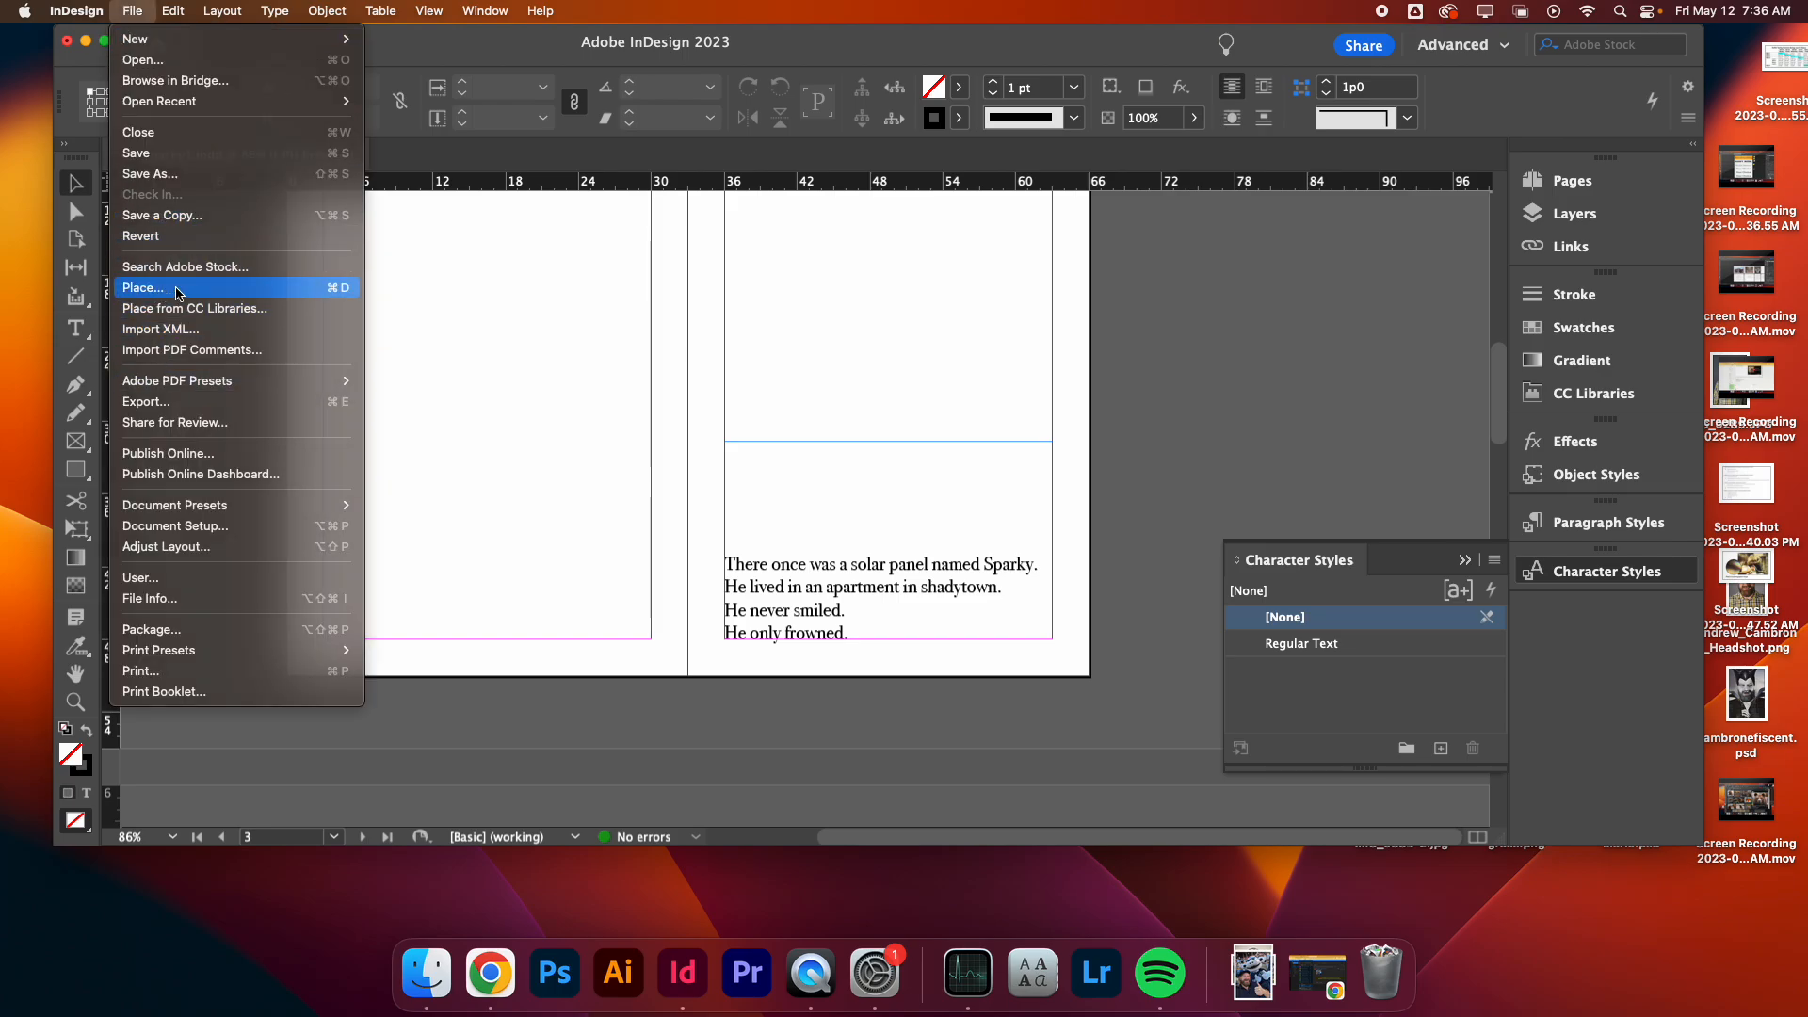
{"action": "left_click", "coordinate": [143, 288]}
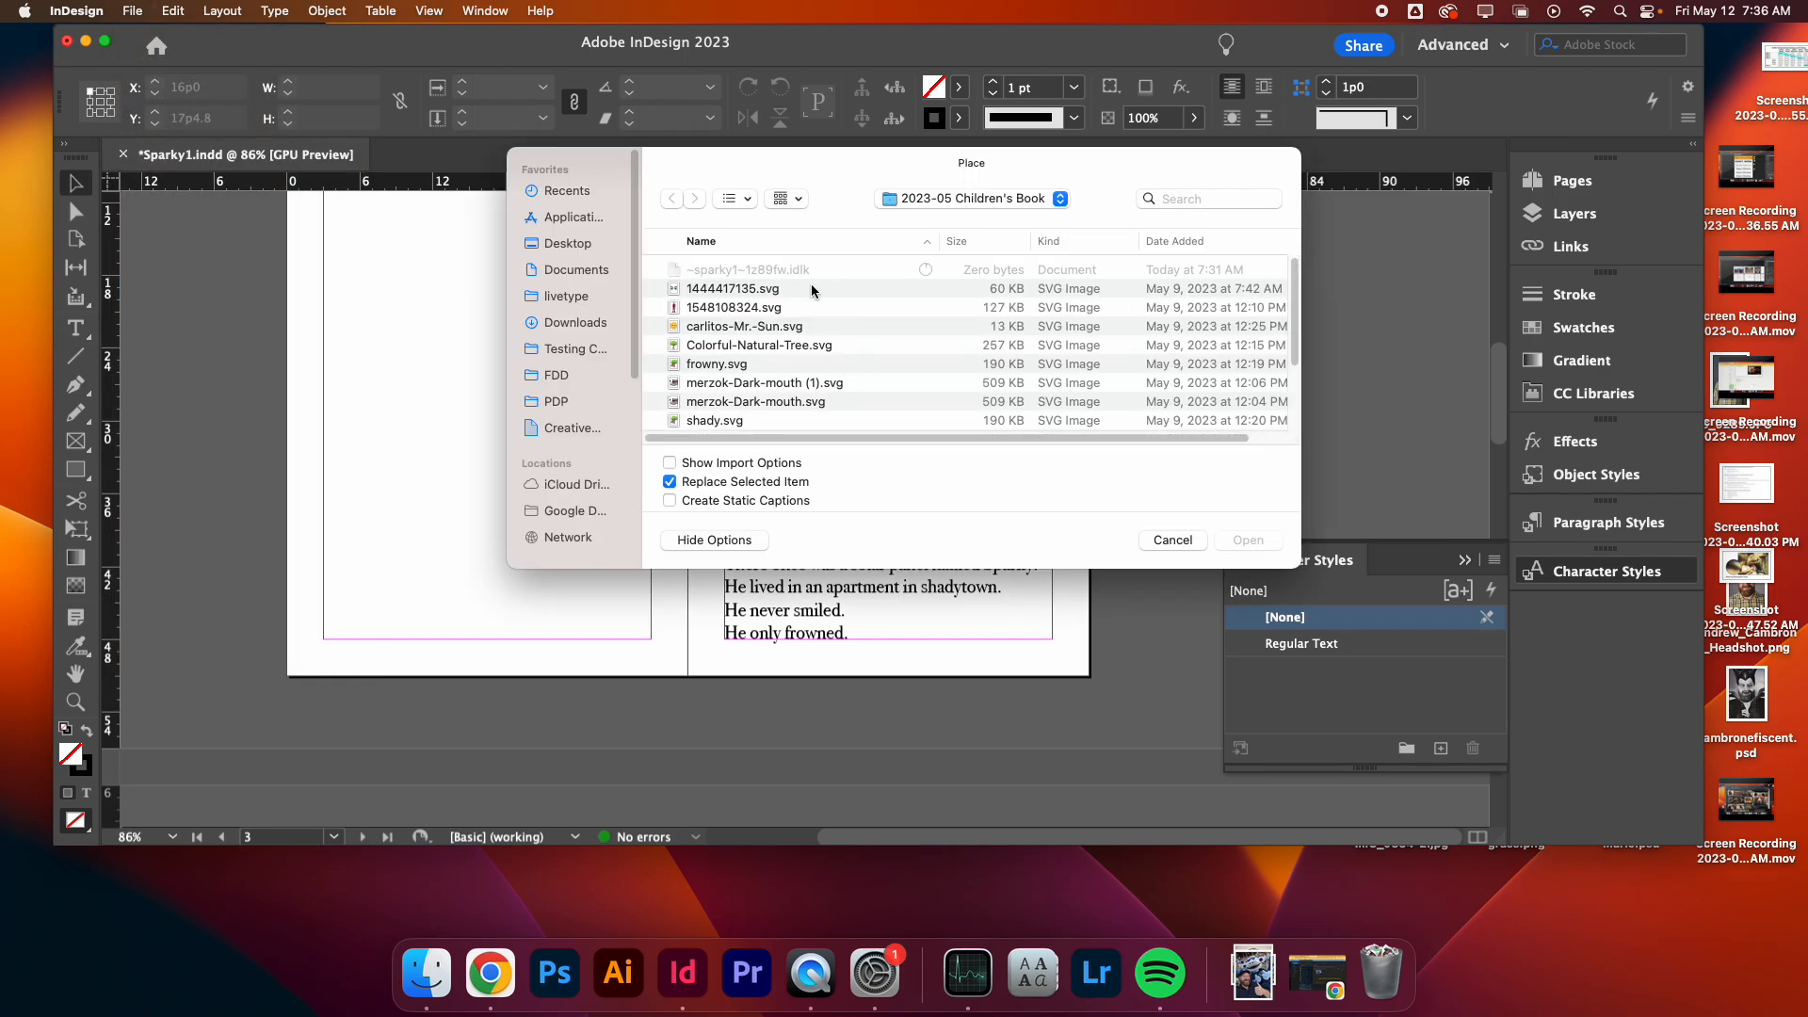
{"action": "left_click", "coordinate": [776, 292]}
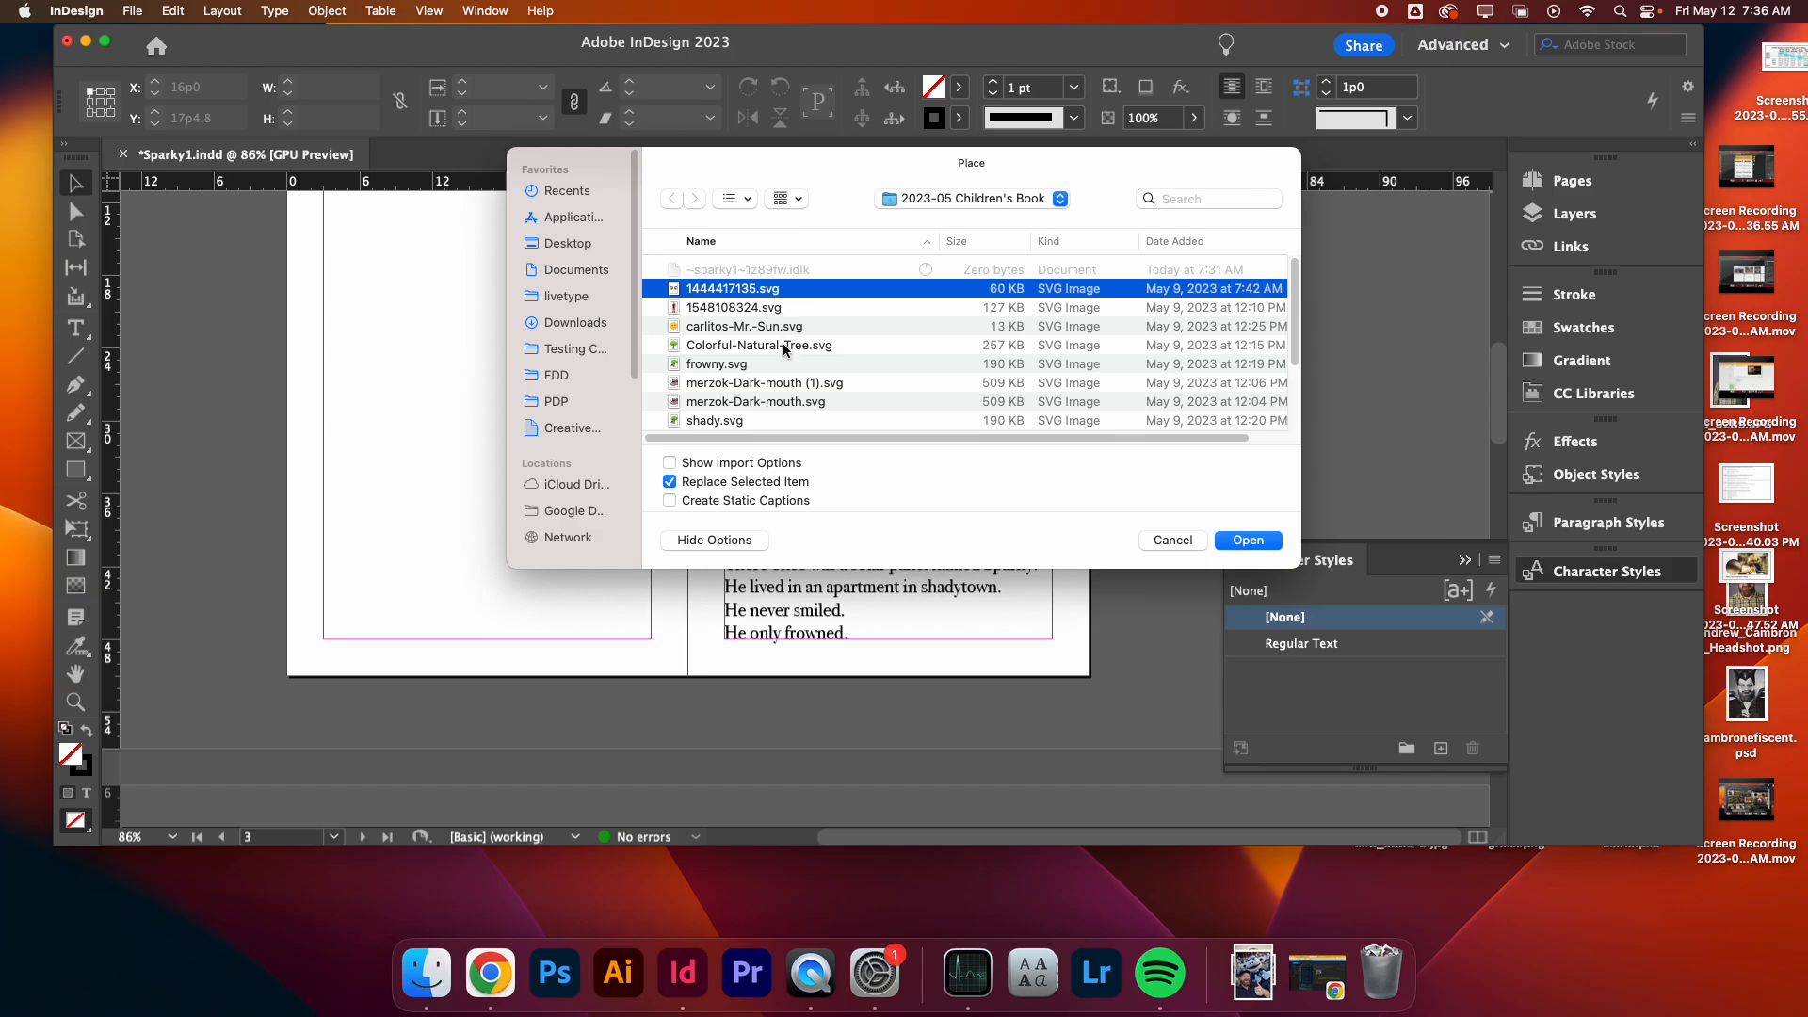
{"action": "key", "text": "space"}
{"action": "key", "text": "Down"}
{"action": "key", "text": "Down"}
{"action": "key", "text": "Down"}
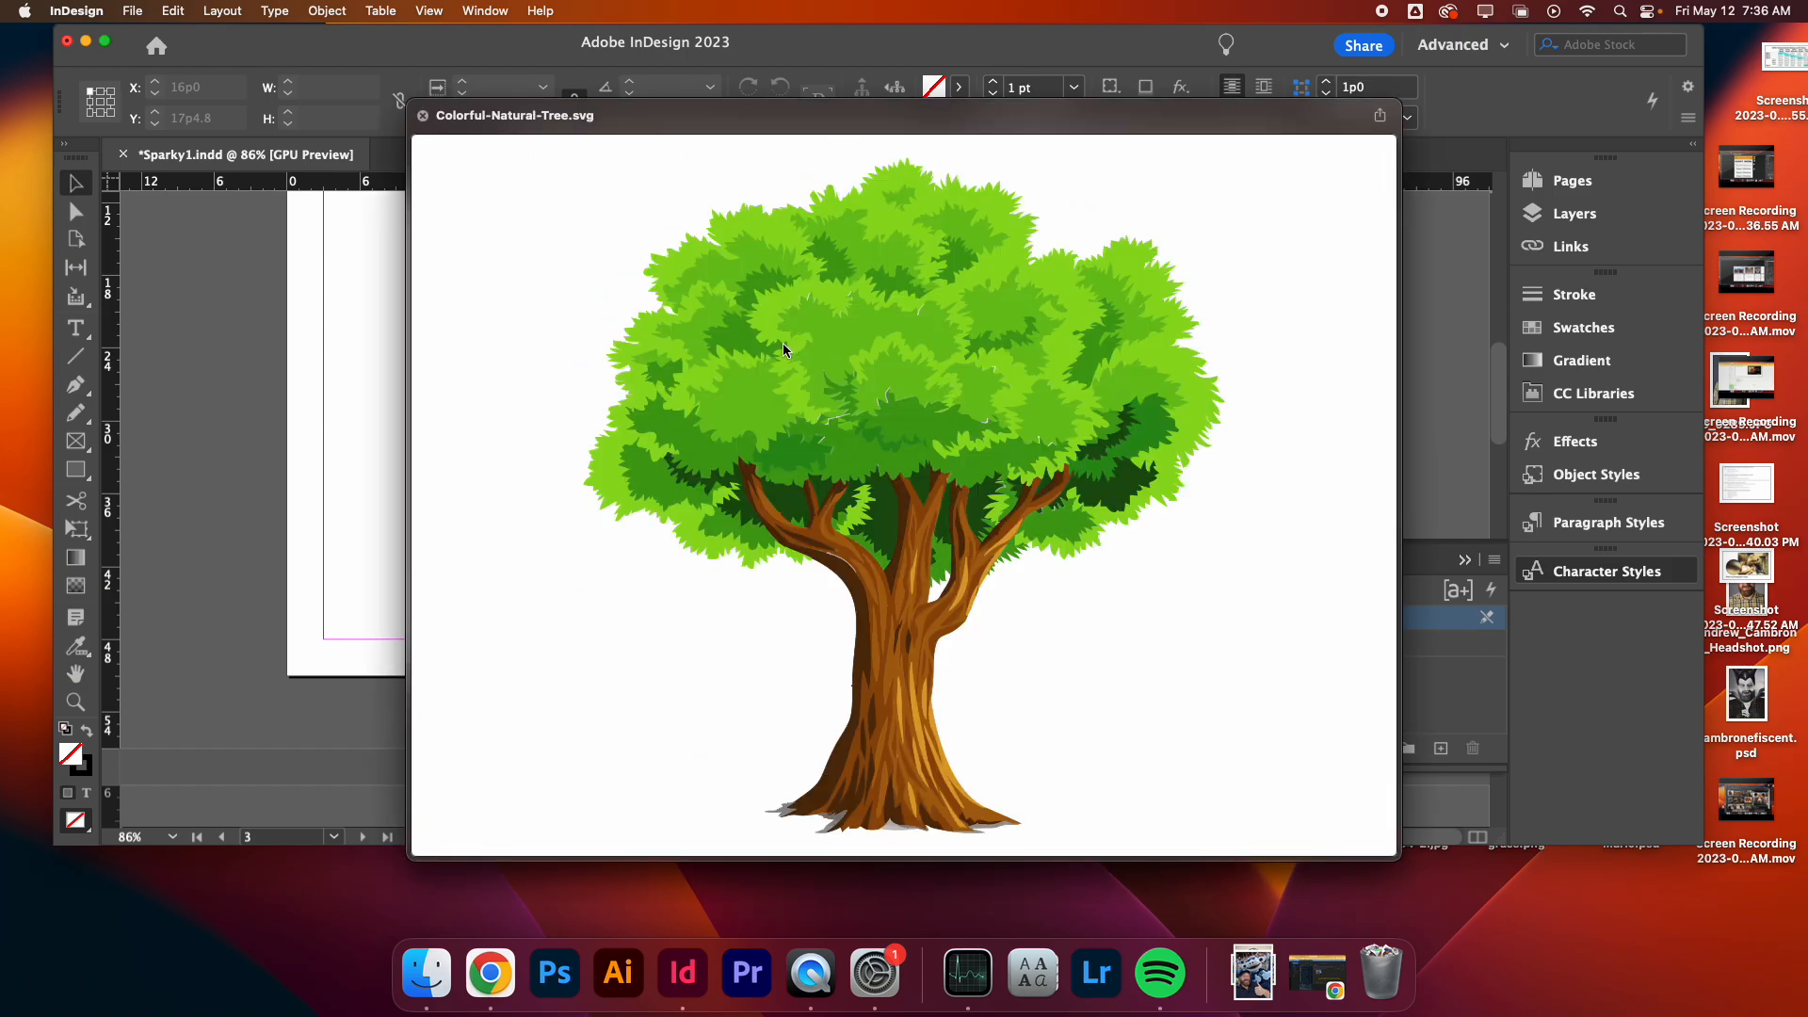
{"action": "key", "text": "Down"}
{"action": "key", "text": "Down"}
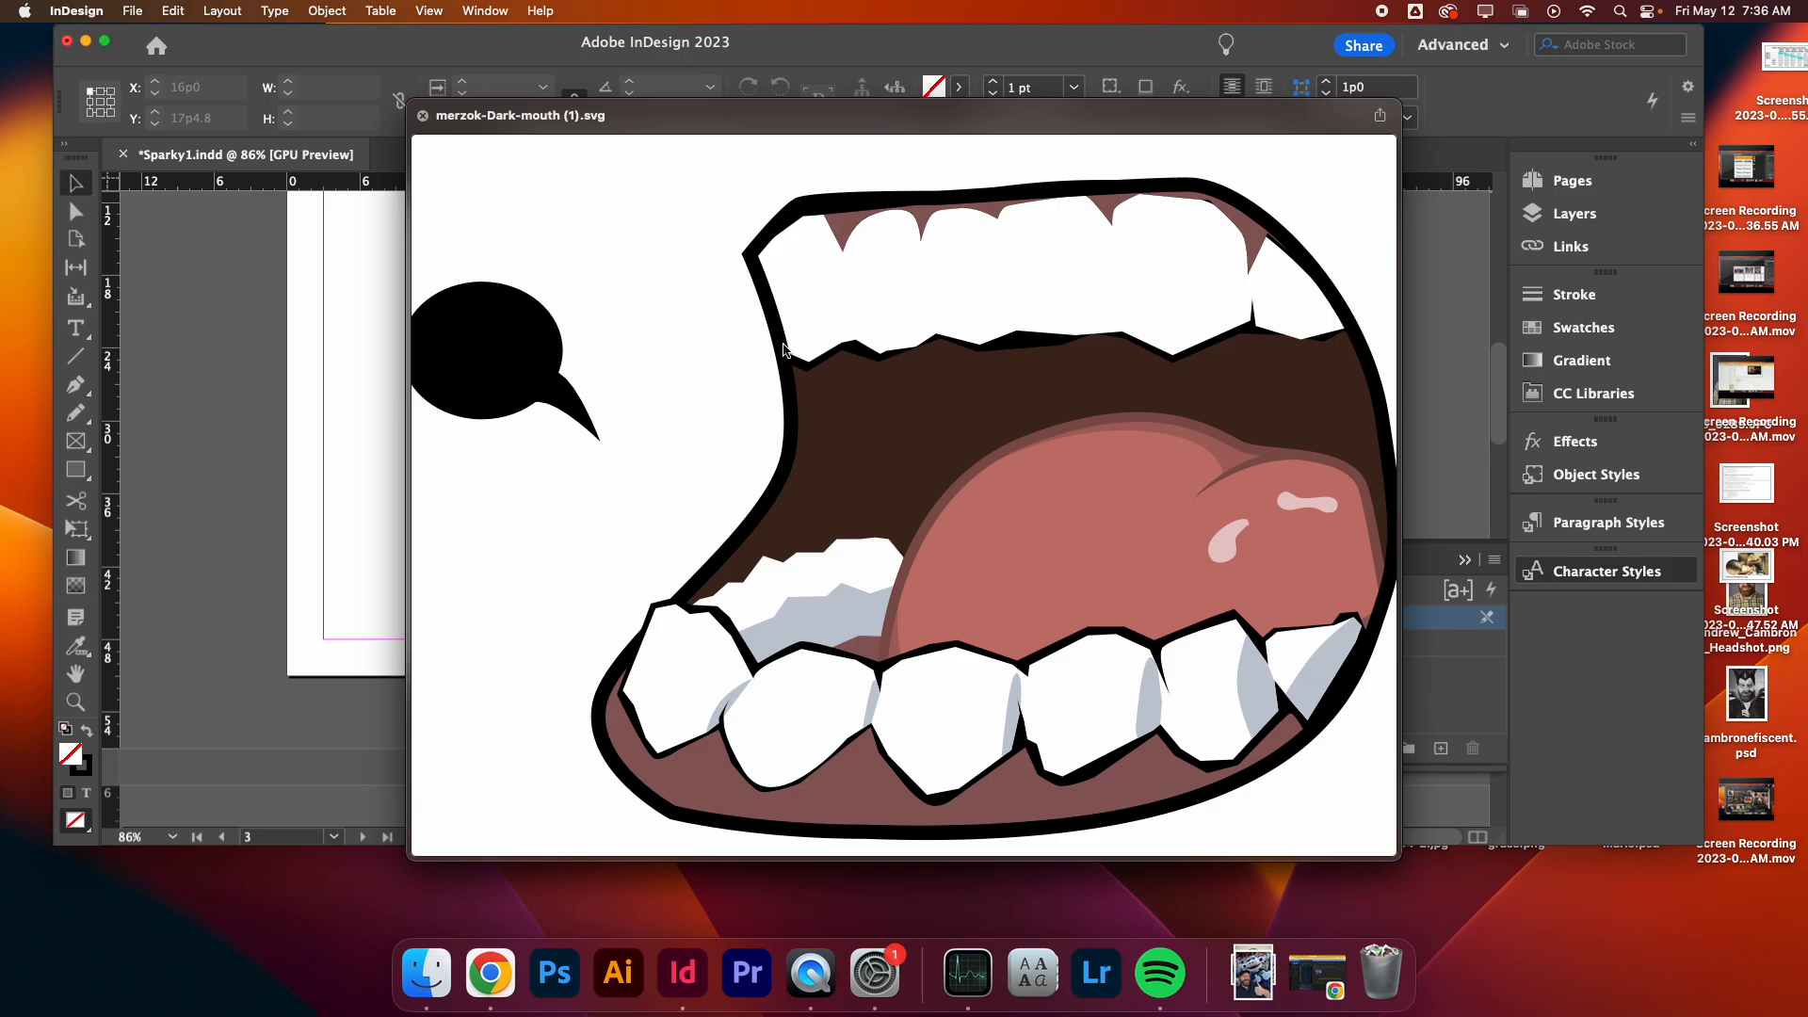
{"action": "key", "text": "Up"}
{"action": "key", "text": "Down"}
{"action": "key", "text": "Down"}
{"action": "key", "text": "Down"}
{"action": "key", "text": "Down"}
{"action": "key", "text": "Down"}
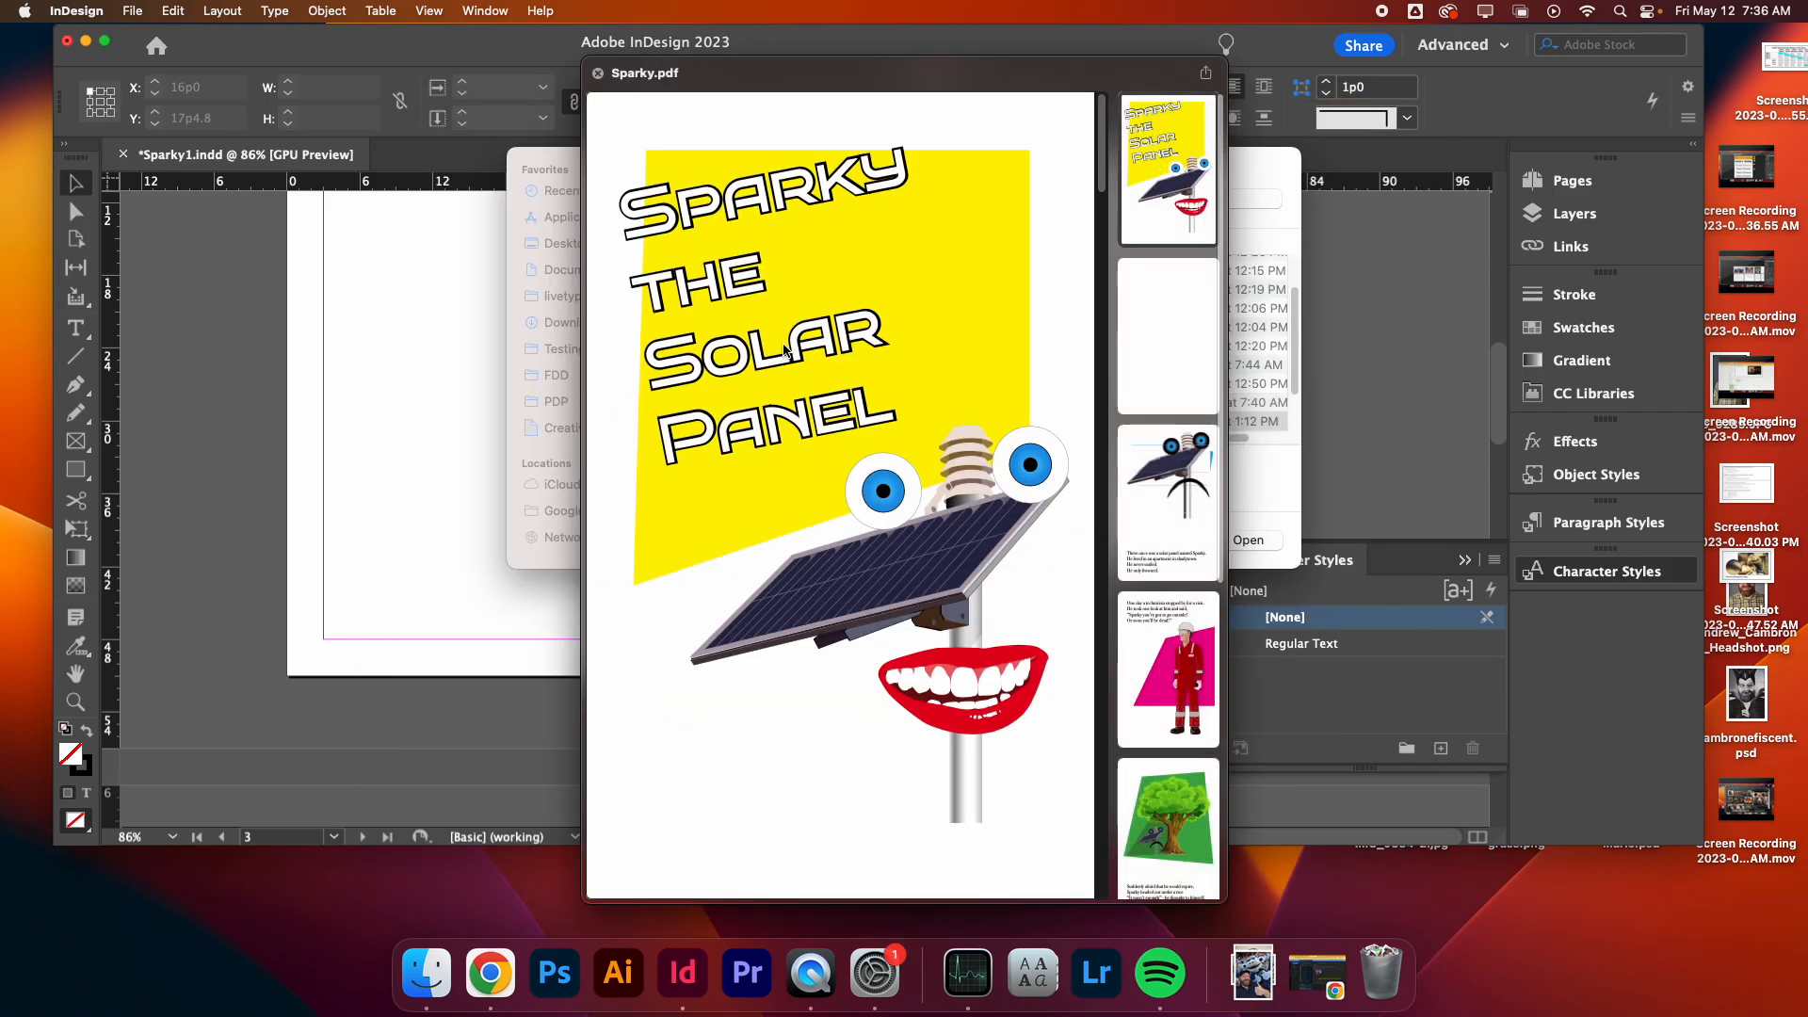
{"action": "key", "text": "Down"}
{"action": "key", "text": "Down"}
{"action": "key", "text": "space"}
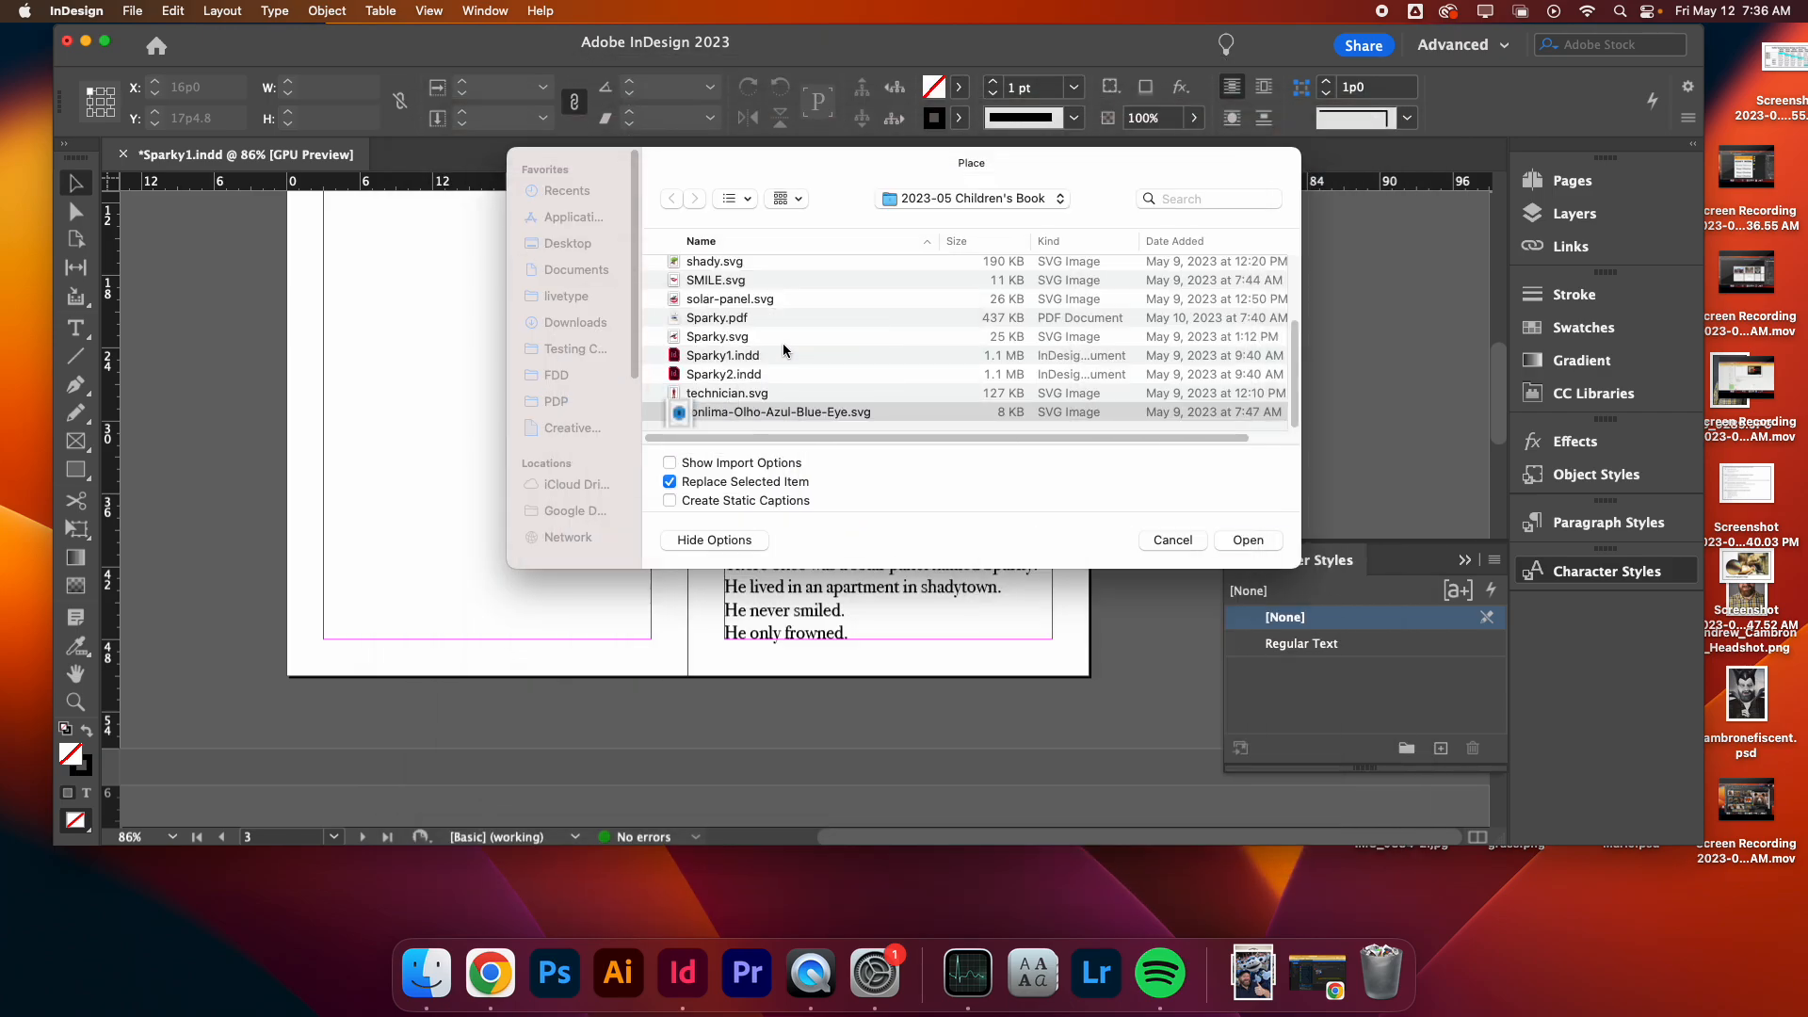
{"action": "key", "text": "Up"}
{"action": "key", "text": "Up"}
{"action": "key", "text": "Up"}
{"action": "key", "text": "Up"}
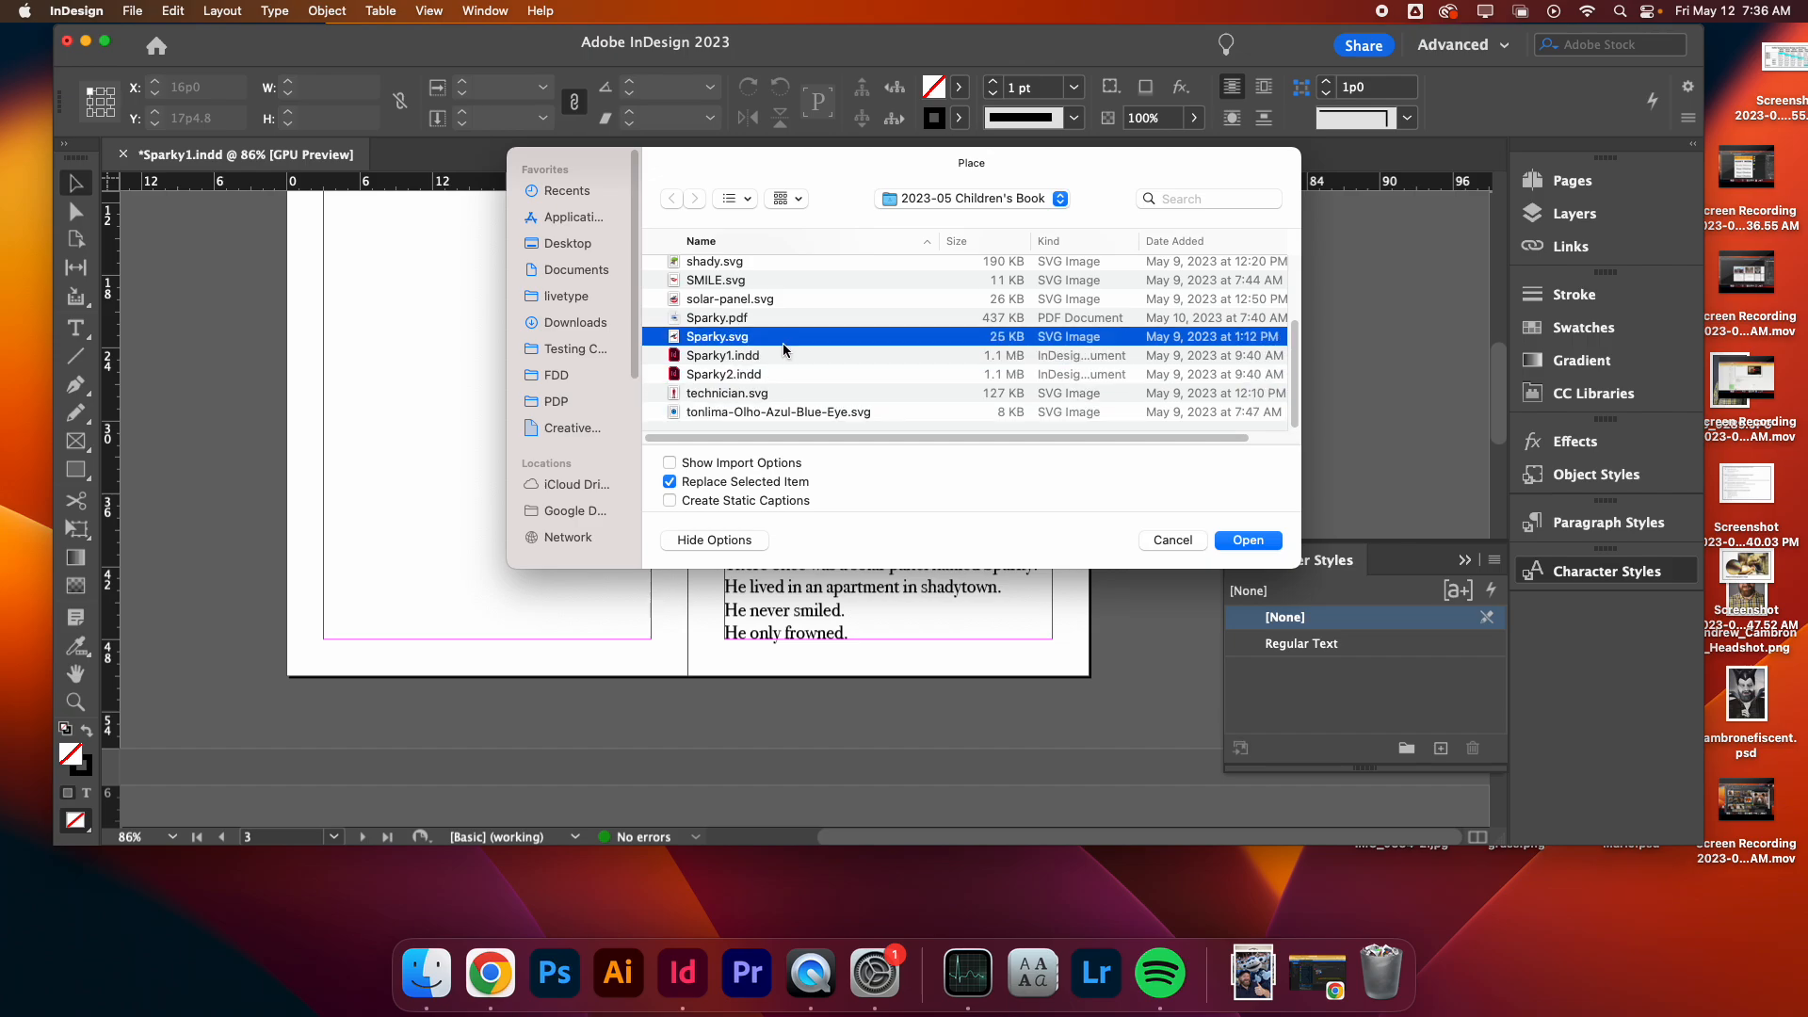
{"action": "key", "text": "space"}
{"action": "key", "text": "Up"}
{"action": "key", "text": "space"}
{"action": "key", "text": "Up"}
{"action": "key", "text": "Up"}
{"action": "key", "text": "Up"}
{"action": "key", "text": "Up"}
{"action": "key", "text": "Up"}
{"action": "key", "text": "Up"}
{"action": "key", "text": "Up"}
{"action": "key", "text": "Up"}
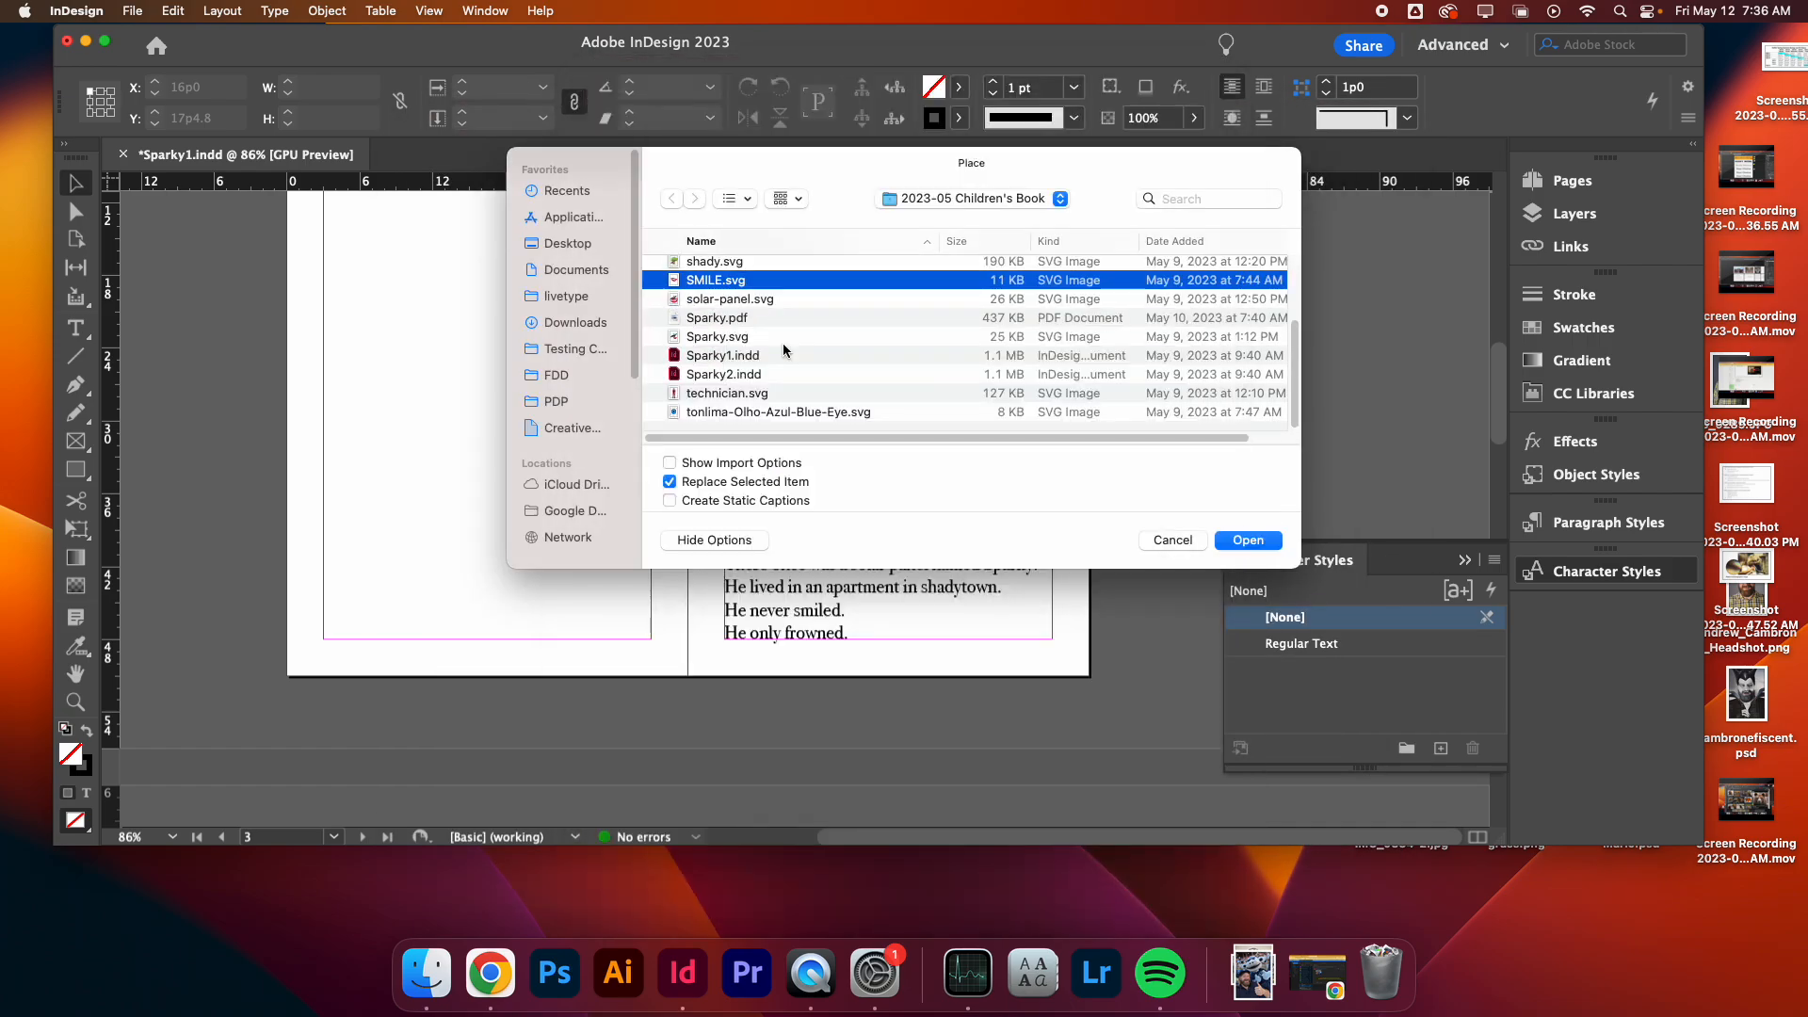
{"action": "key", "text": "Down"}
{"action": "key", "text": "Down"}
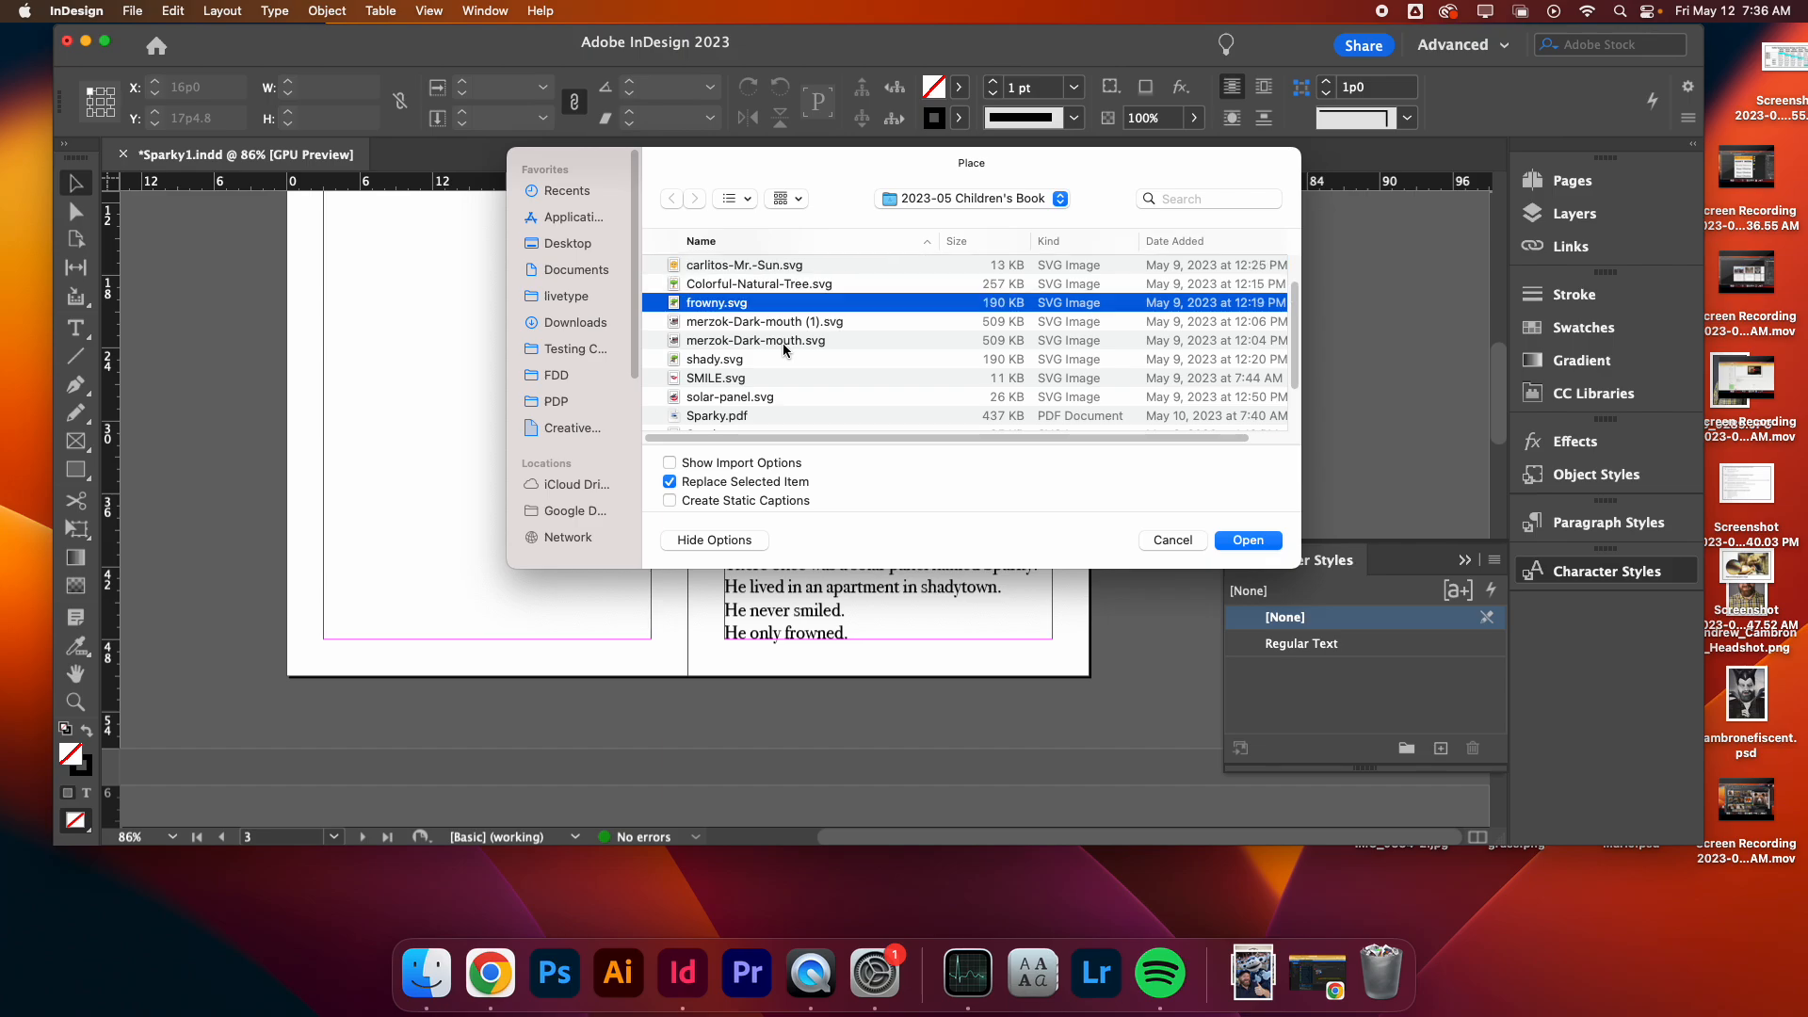
{"action": "key", "text": "space"}
{"action": "key", "text": "space"}
{"action": "key", "text": "Up"}
{"action": "key", "text": "Up"}
{"action": "key", "text": "Up"}
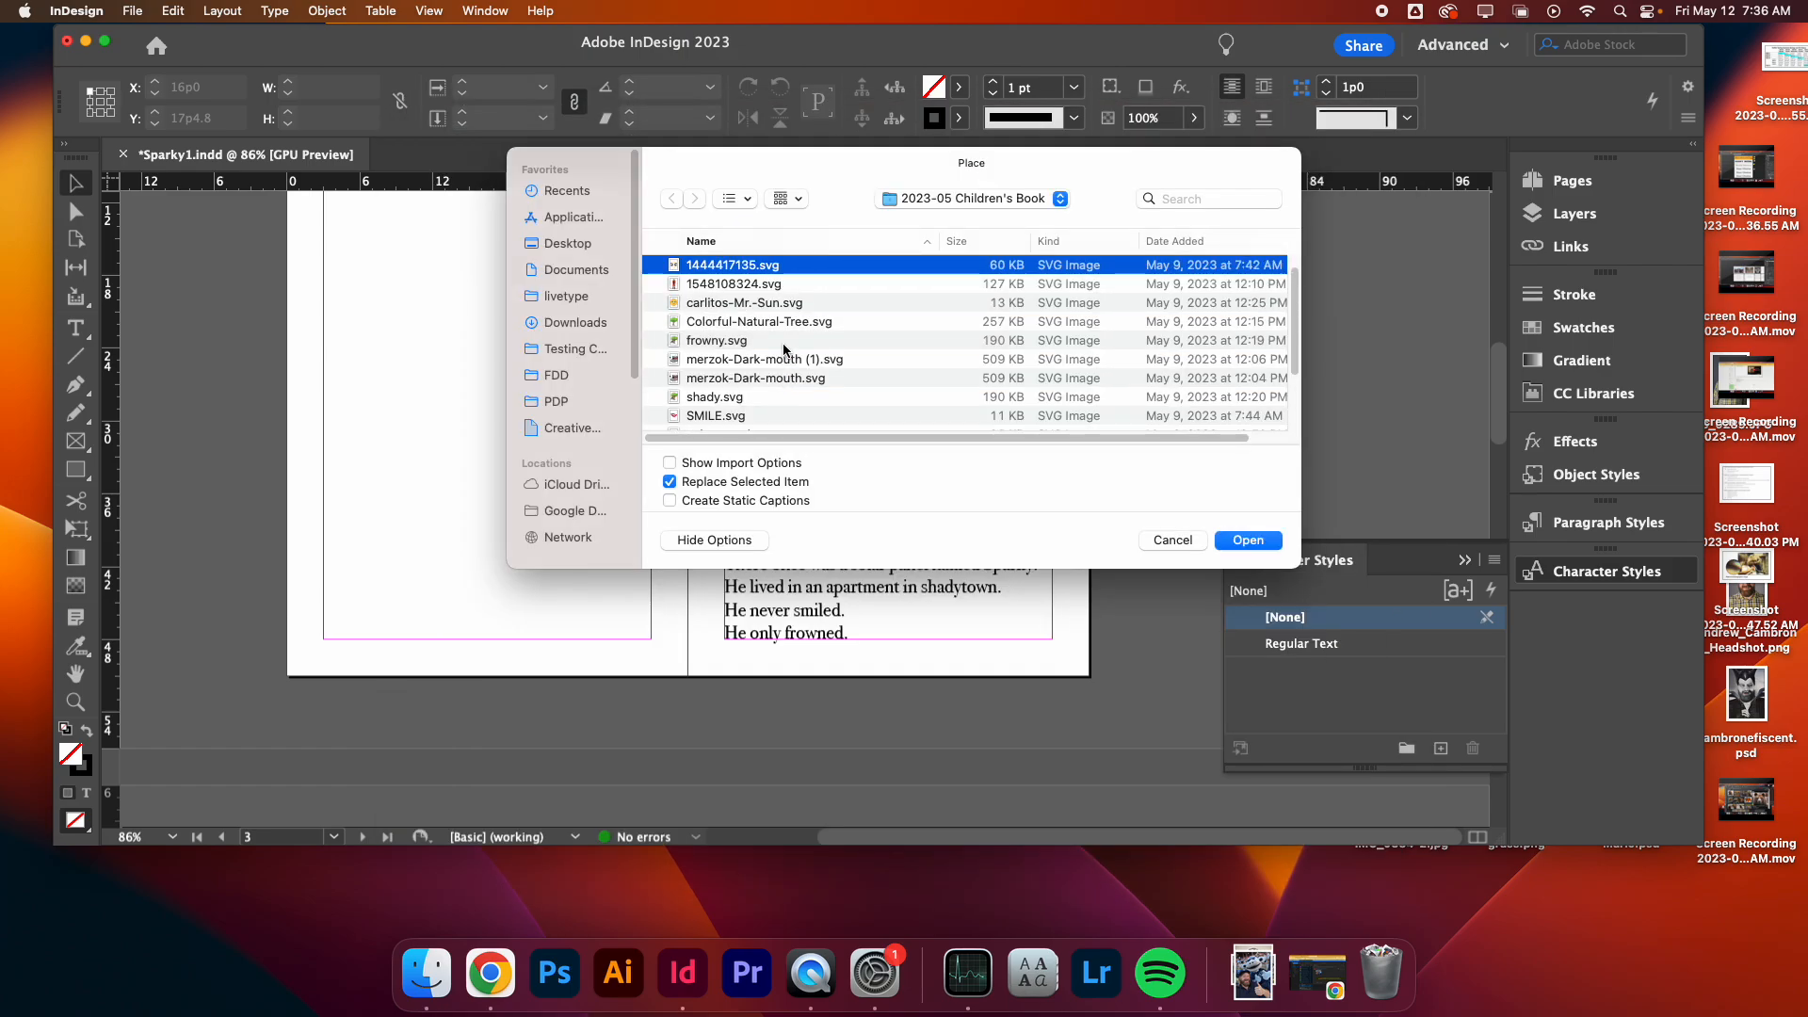
{"action": "key", "text": "Down"}
{"action": "key", "text": "Down"}
{"action": "key", "text": "Down"}
{"action": "key", "text": "Down"}
{"action": "key", "text": "space"}
{"action": "key", "text": "space"}
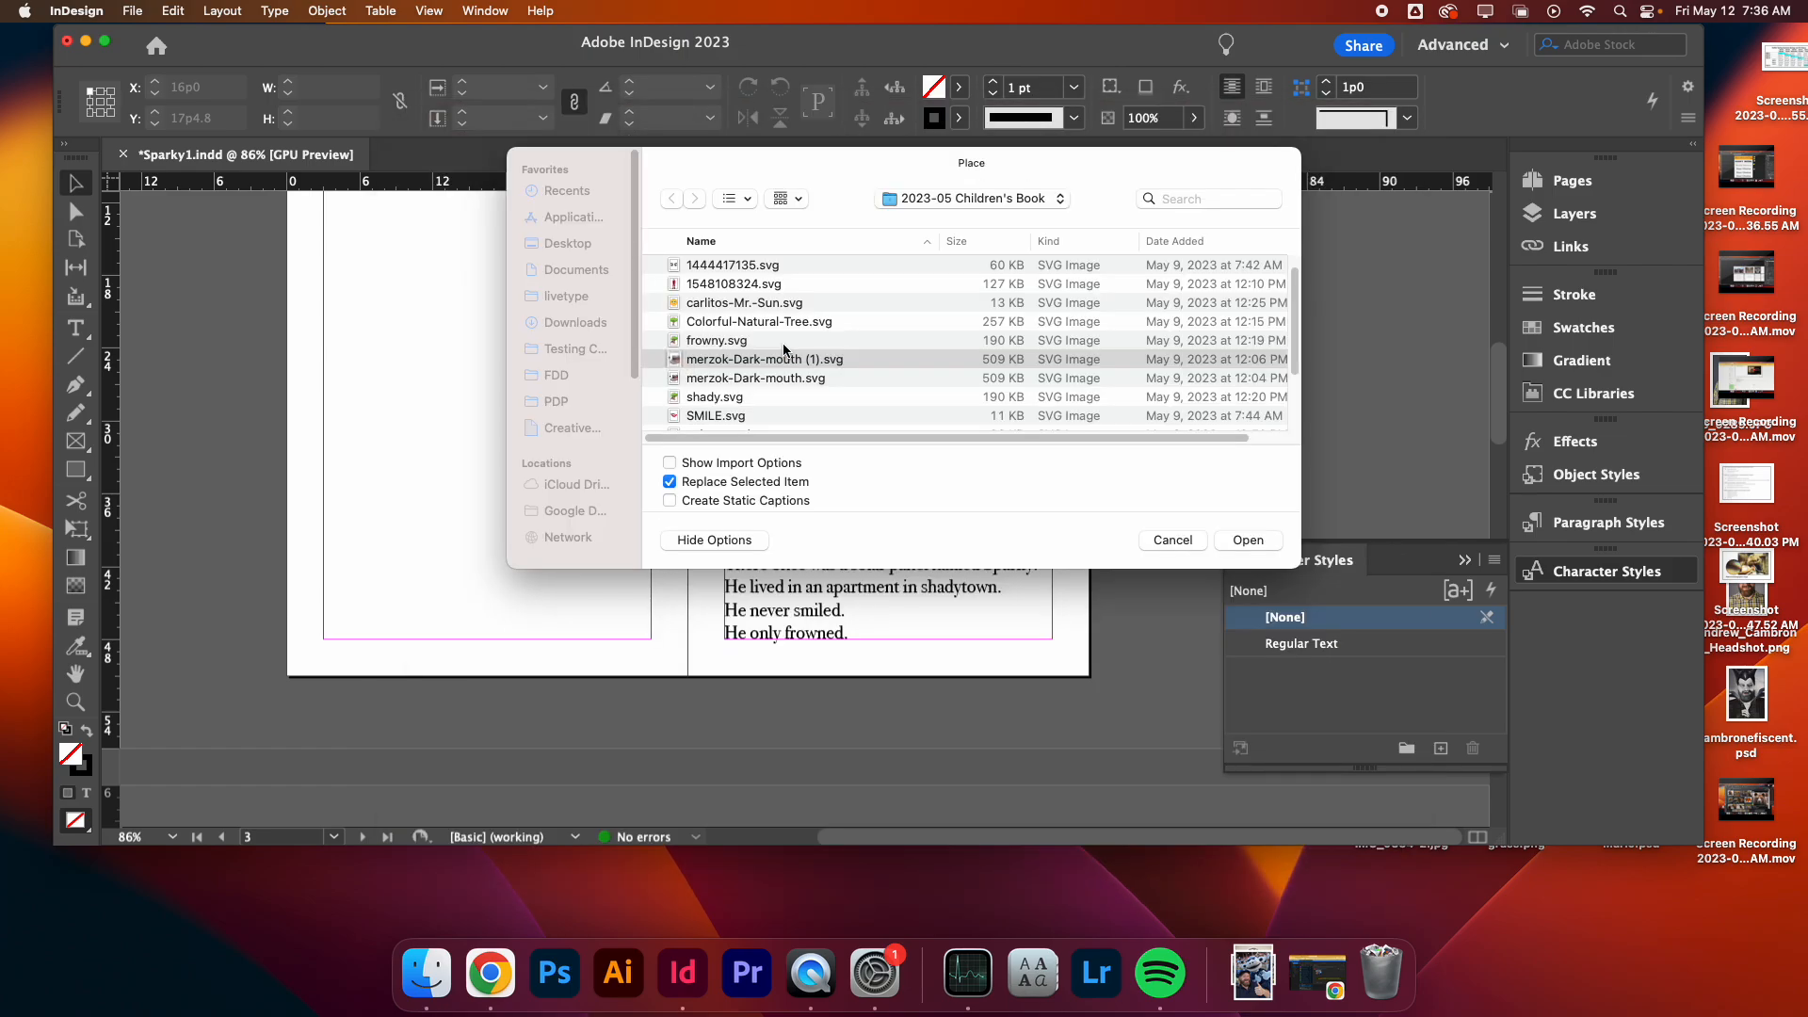
{"action": "key", "text": "Down"}
{"action": "key", "text": "space"}
{"action": "key", "text": "space"}
{"action": "key", "text": "Down"}
{"action": "key", "text": "Down"}
{"action": "key", "text": "Down"}
{"action": "key", "text": "Down"}
{"action": "key", "text": "Down"}
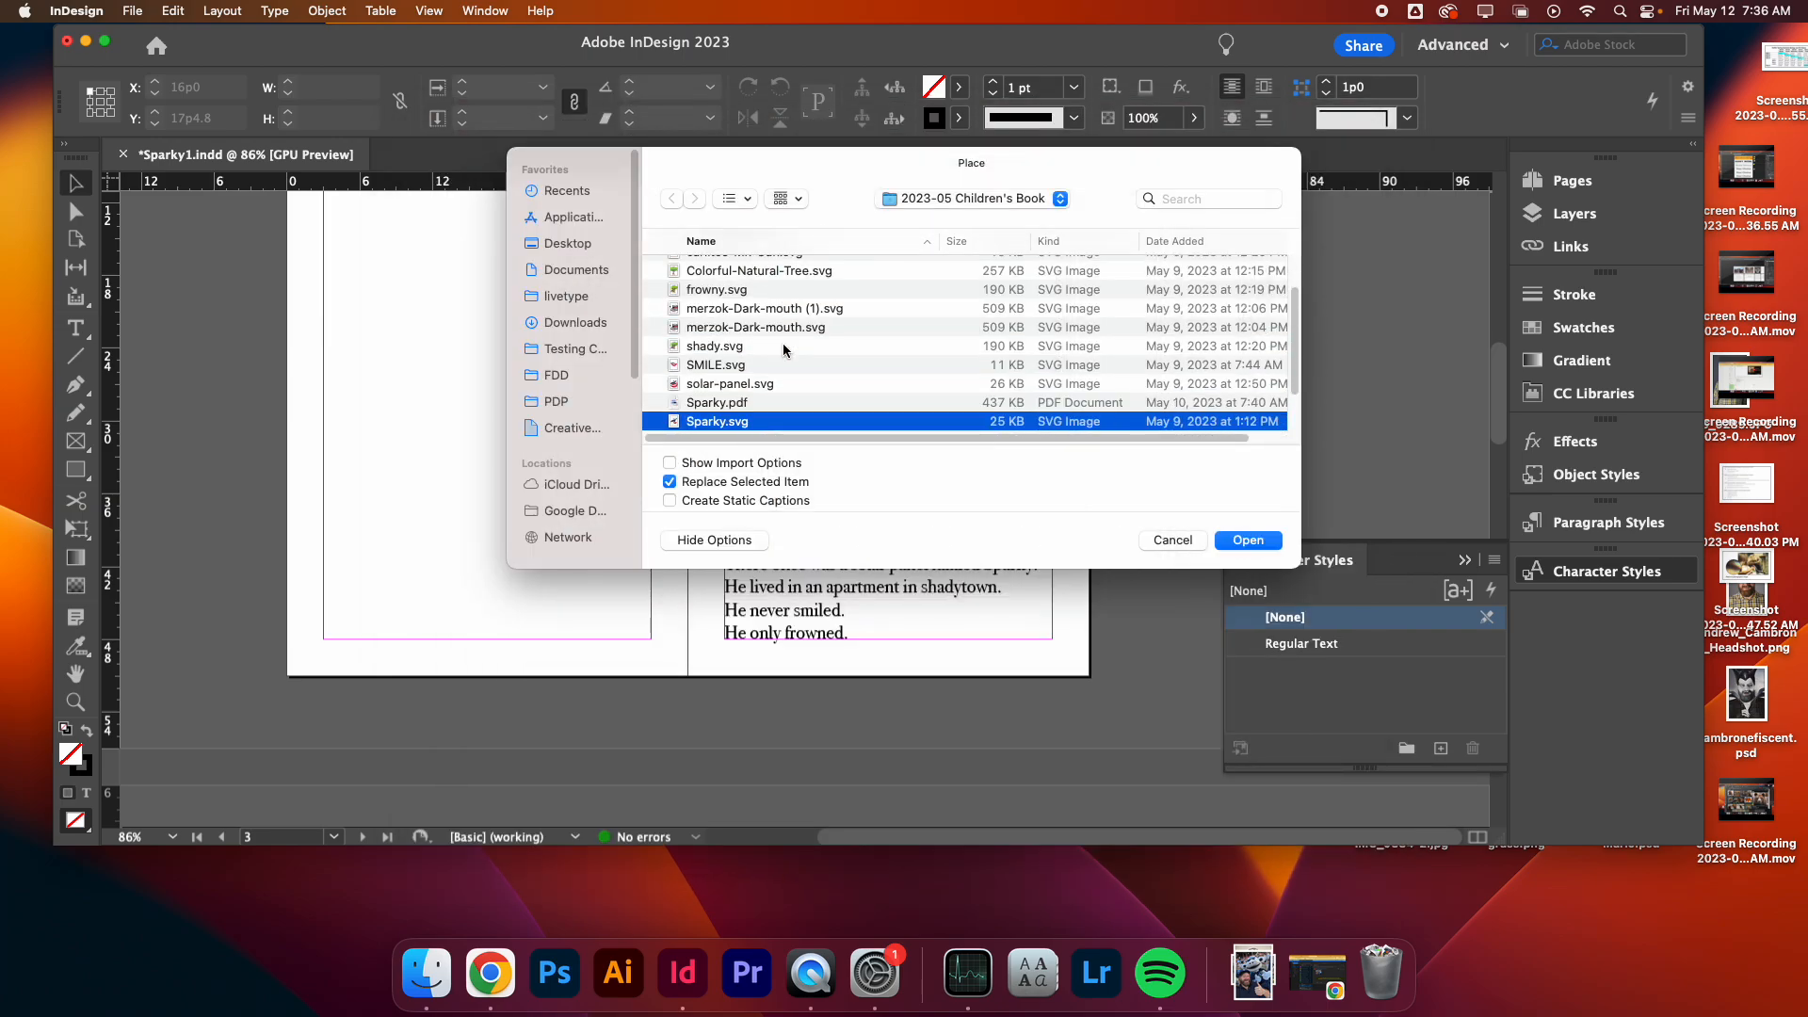
{"action": "key", "text": "Up"}
{"action": "key", "text": "Up"}
{"action": "key", "text": "space"}
{"action": "key", "text": "space"}
{"action": "key", "text": "Down"}
{"action": "key", "text": "space"}
{"action": "key", "text": "space"}
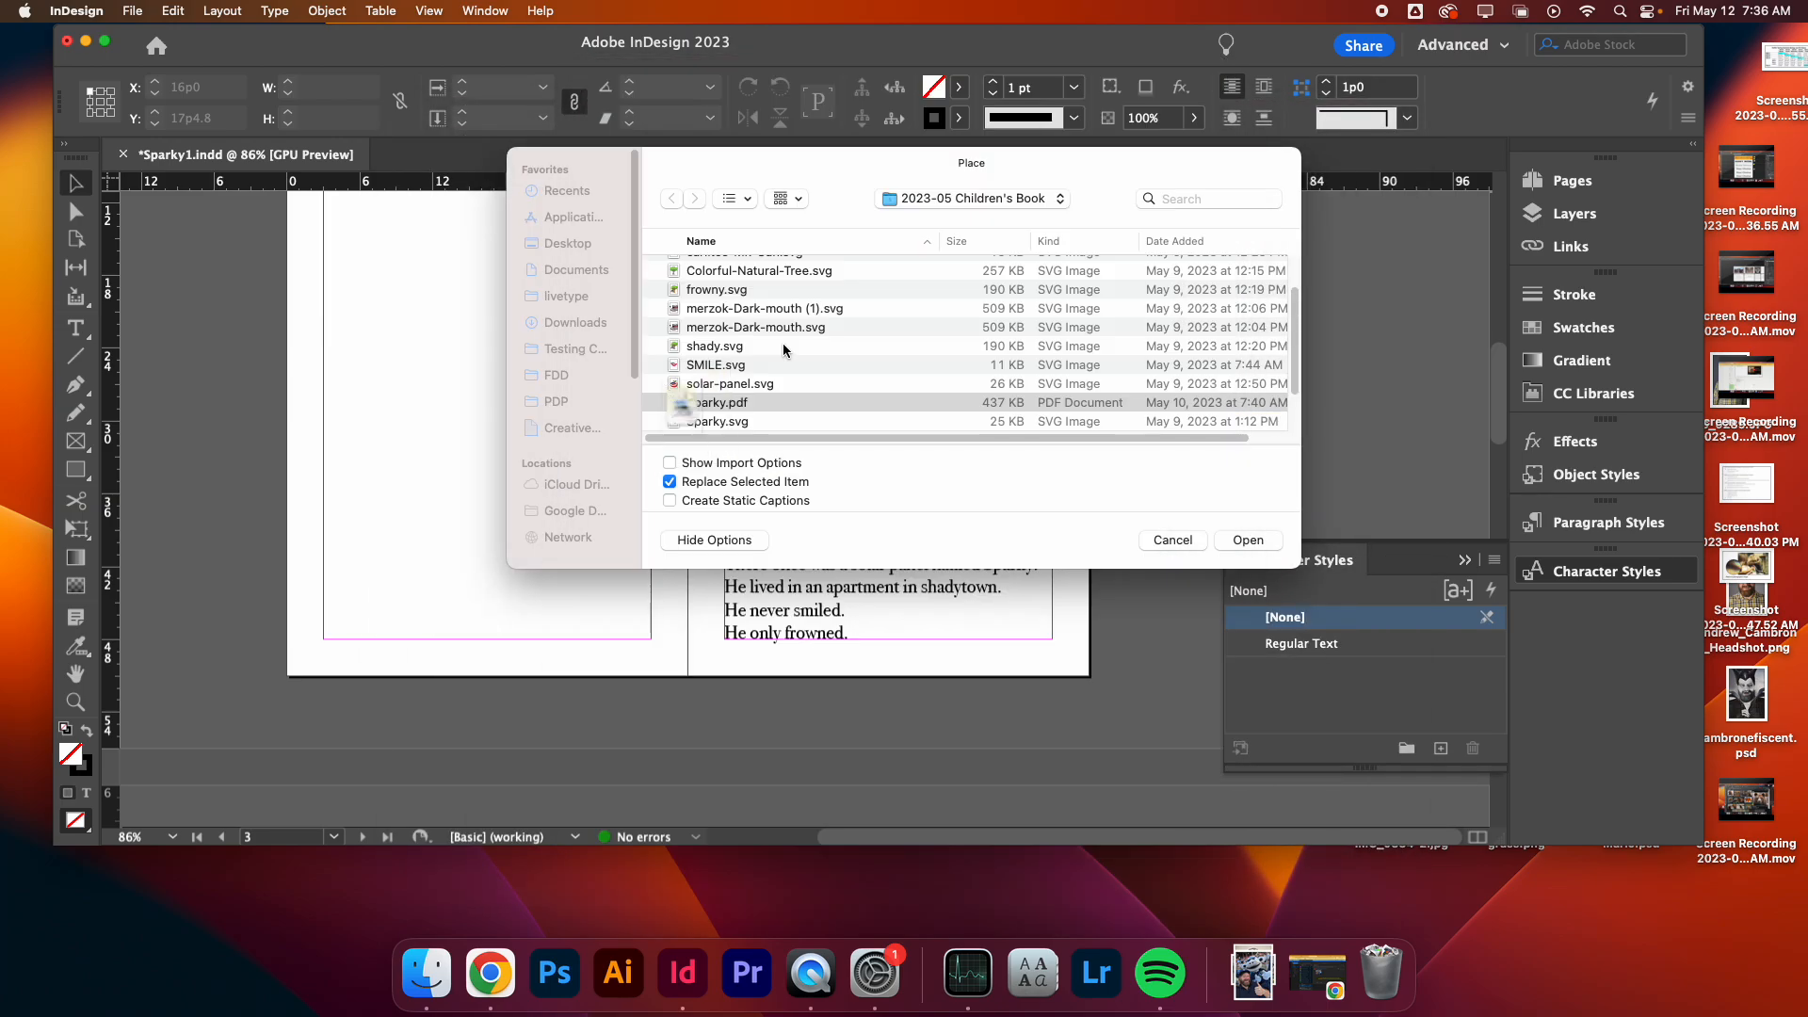
{"action": "key", "text": "Down"}
{"action": "key", "text": "space"}
{"action": "key", "text": "space"}
{"action": "key", "text": "Down"}
{"action": "key", "text": "Down"}
{"action": "key", "text": "Down"}
{"action": "key", "text": "Up"}
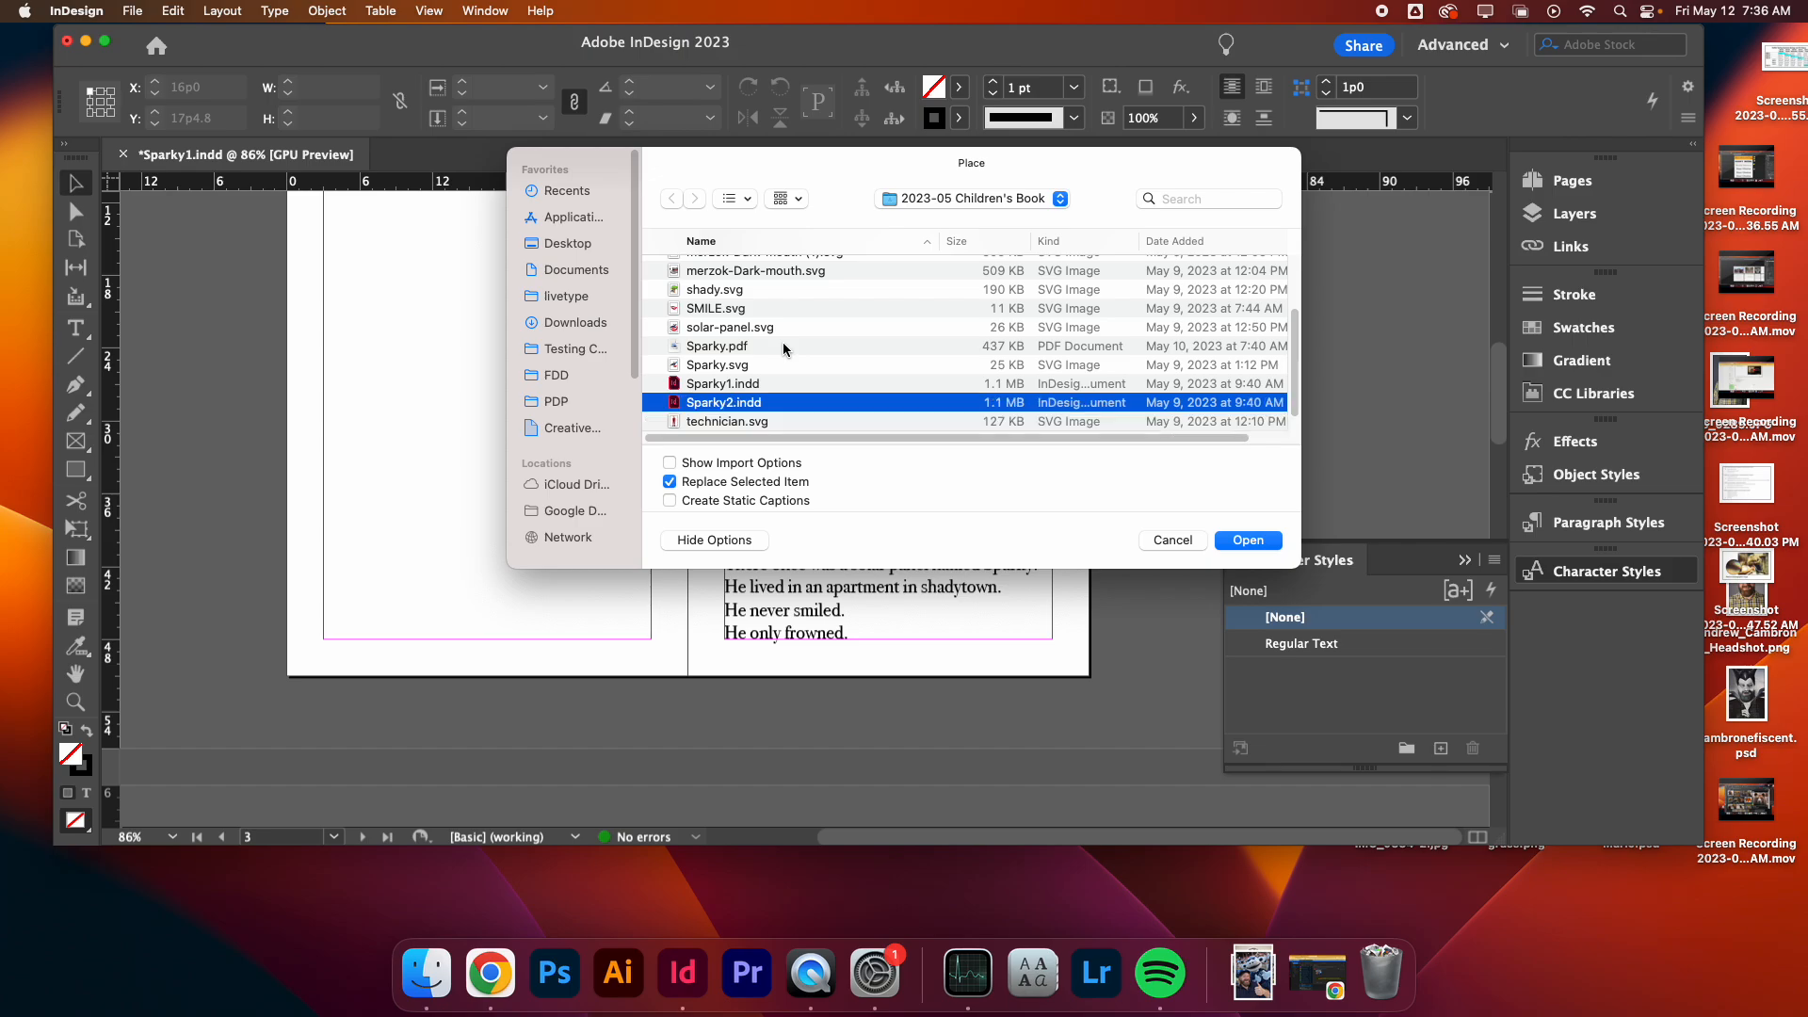
{"action": "key", "text": "space"}
{"action": "key", "text": "space"}
{"action": "key", "text": "Down"}
{"action": "key", "text": "space"}
{"action": "key", "text": "space"}
{"action": "key", "text": "Down"}
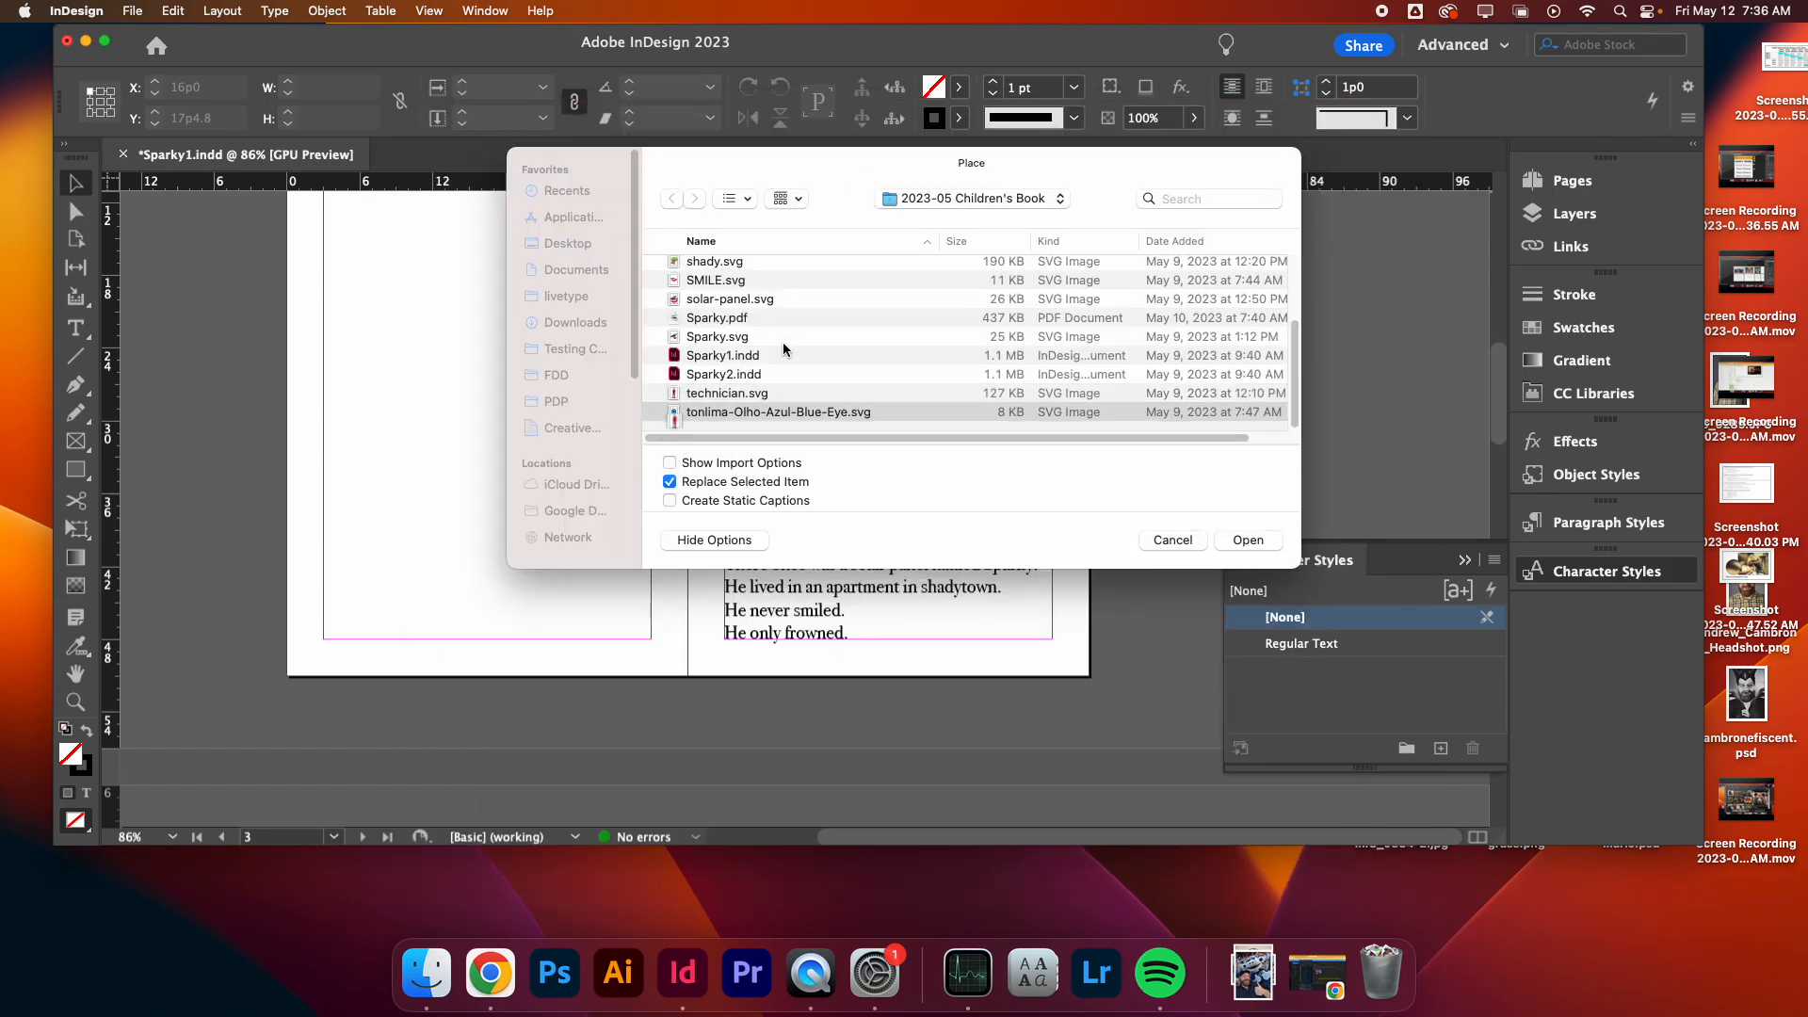
{"action": "key", "text": "Up"}
{"action": "key", "text": "Up"}
{"action": "key", "text": "Up"}
{"action": "key", "text": "Up"}
{"action": "key", "text": "Up"}
{"action": "key", "text": "Up"}
{"action": "key", "text": "Up"}
{"action": "key", "text": "Up"}
{"action": "key", "text": "Up"}
{"action": "key", "text": "Up"}
{"action": "key", "text": "Up"}
{"action": "key", "text": "Up"}
{"action": "key", "text": "Up"}
{"action": "key", "text": "Up"}
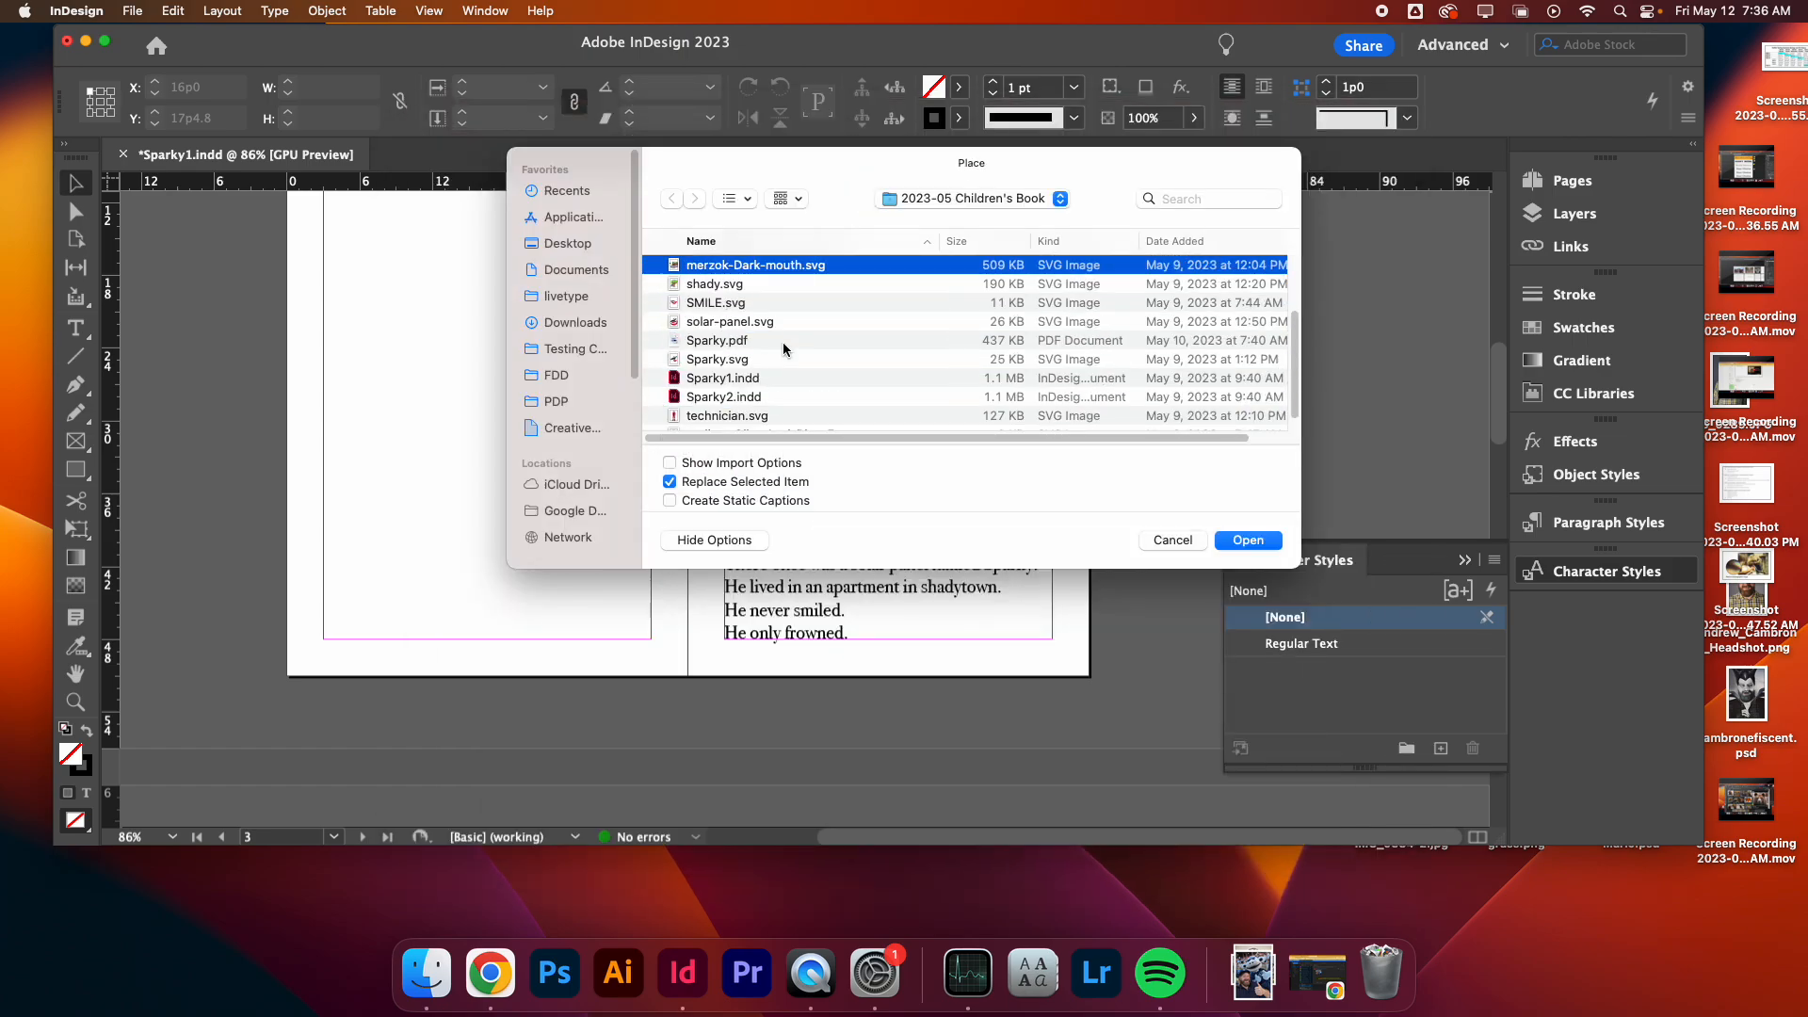
{"action": "key", "text": "Down"}
{"action": "key", "text": "Down"}
{"action": "key", "text": "Down"}
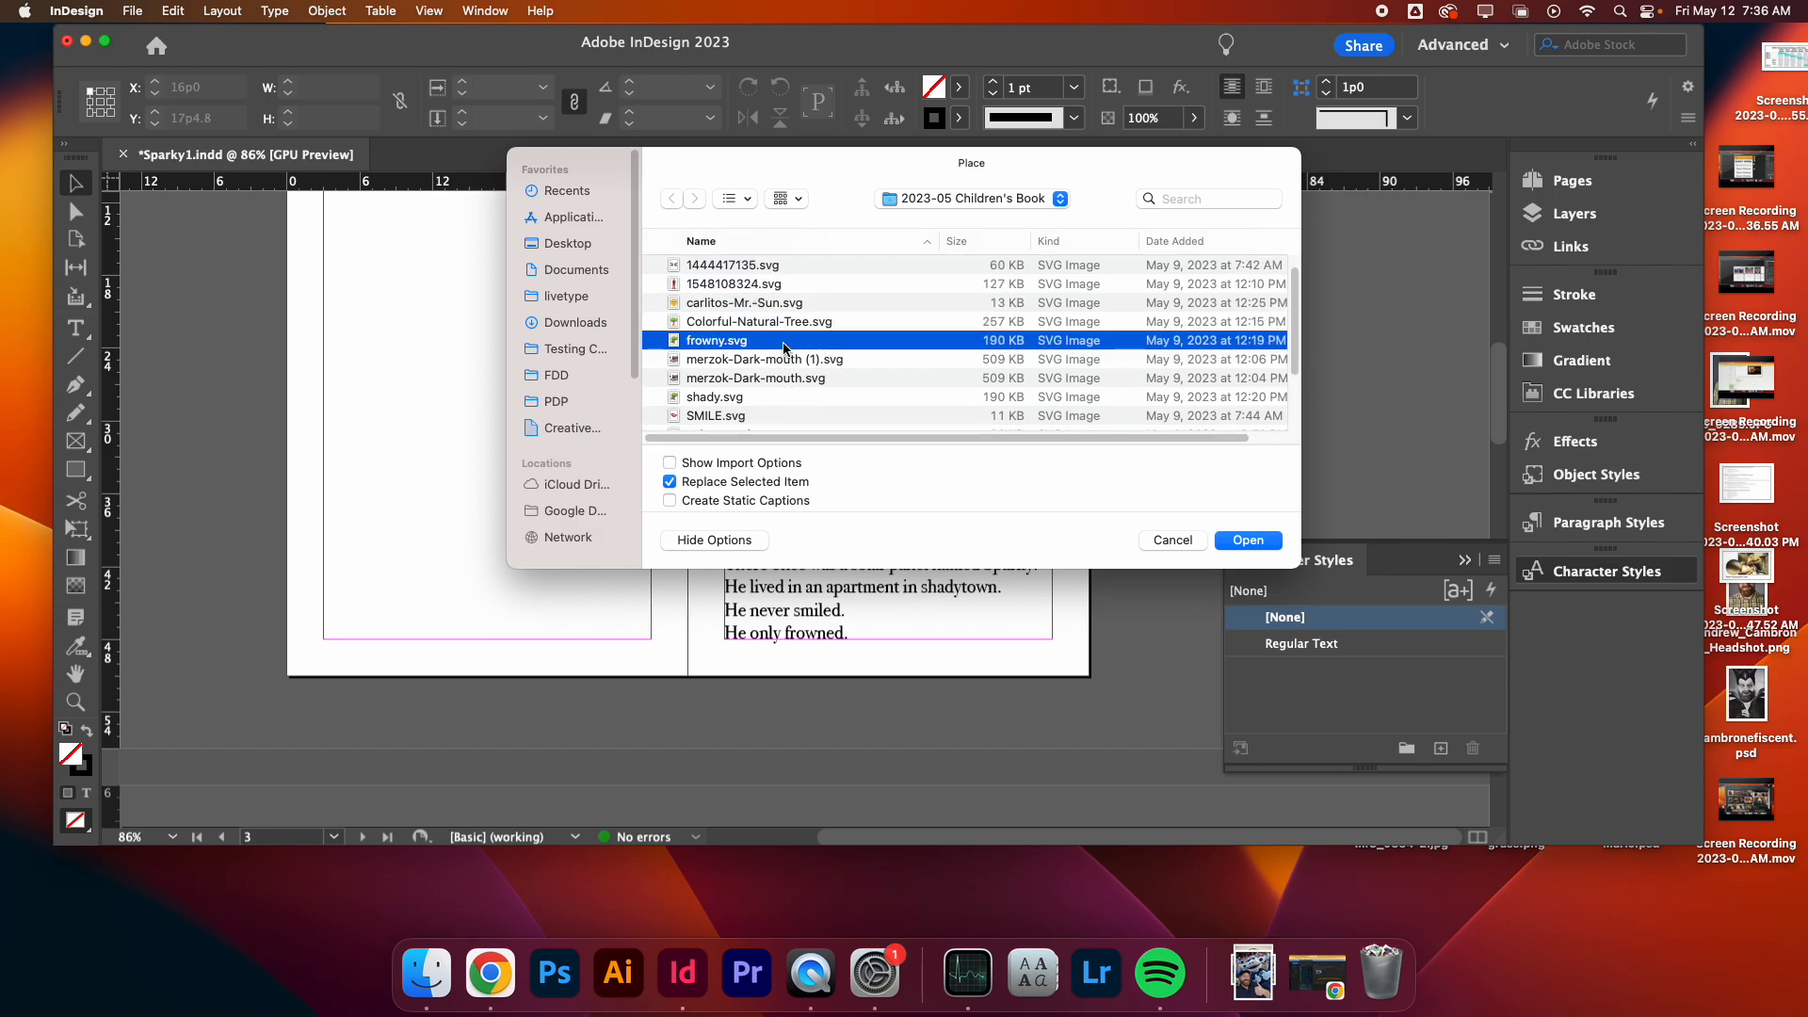
{"action": "key", "text": "space"}
{"action": "key", "text": "space"}
{"action": "key", "text": "Up"}
{"action": "key", "text": "Up"}
{"action": "key", "text": "Up"}
{"action": "key", "text": "Up"}
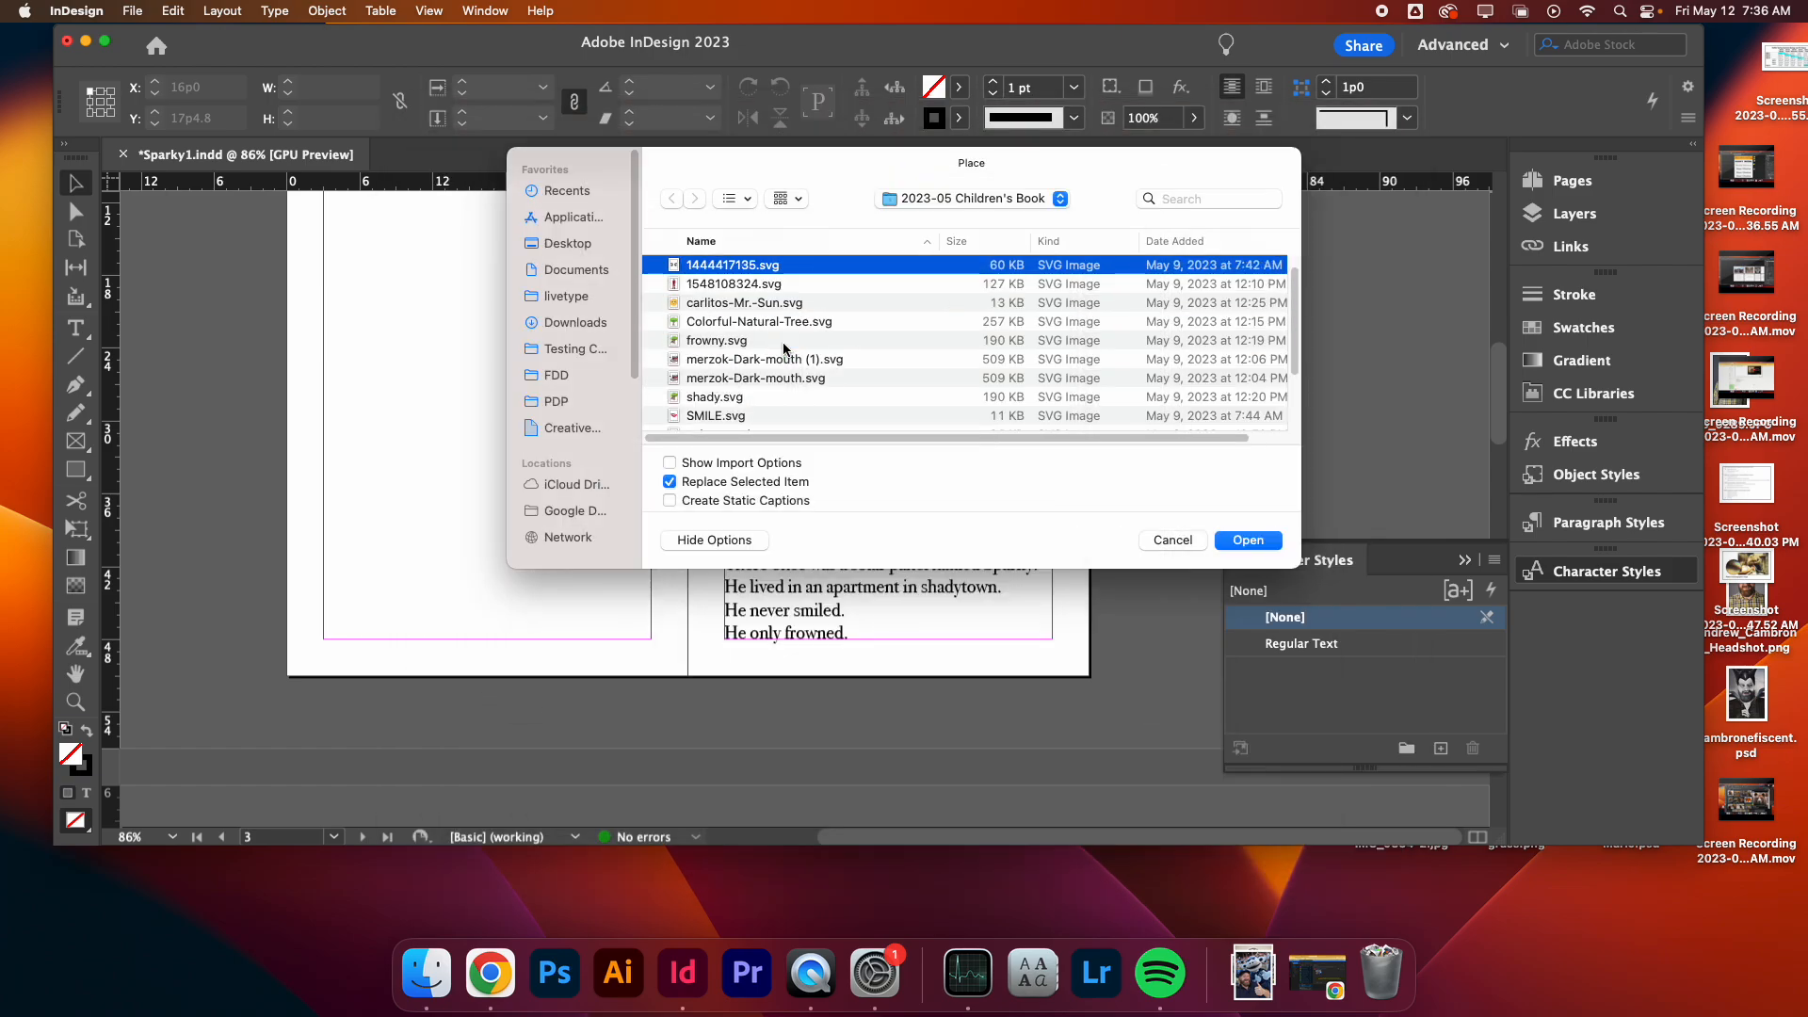
{"action": "key", "text": "space"}
{"action": "key", "text": "space"}
{"action": "scroll", "coordinate": [771, 401], "scroll_direction": "down", "scroll_amount": 5}
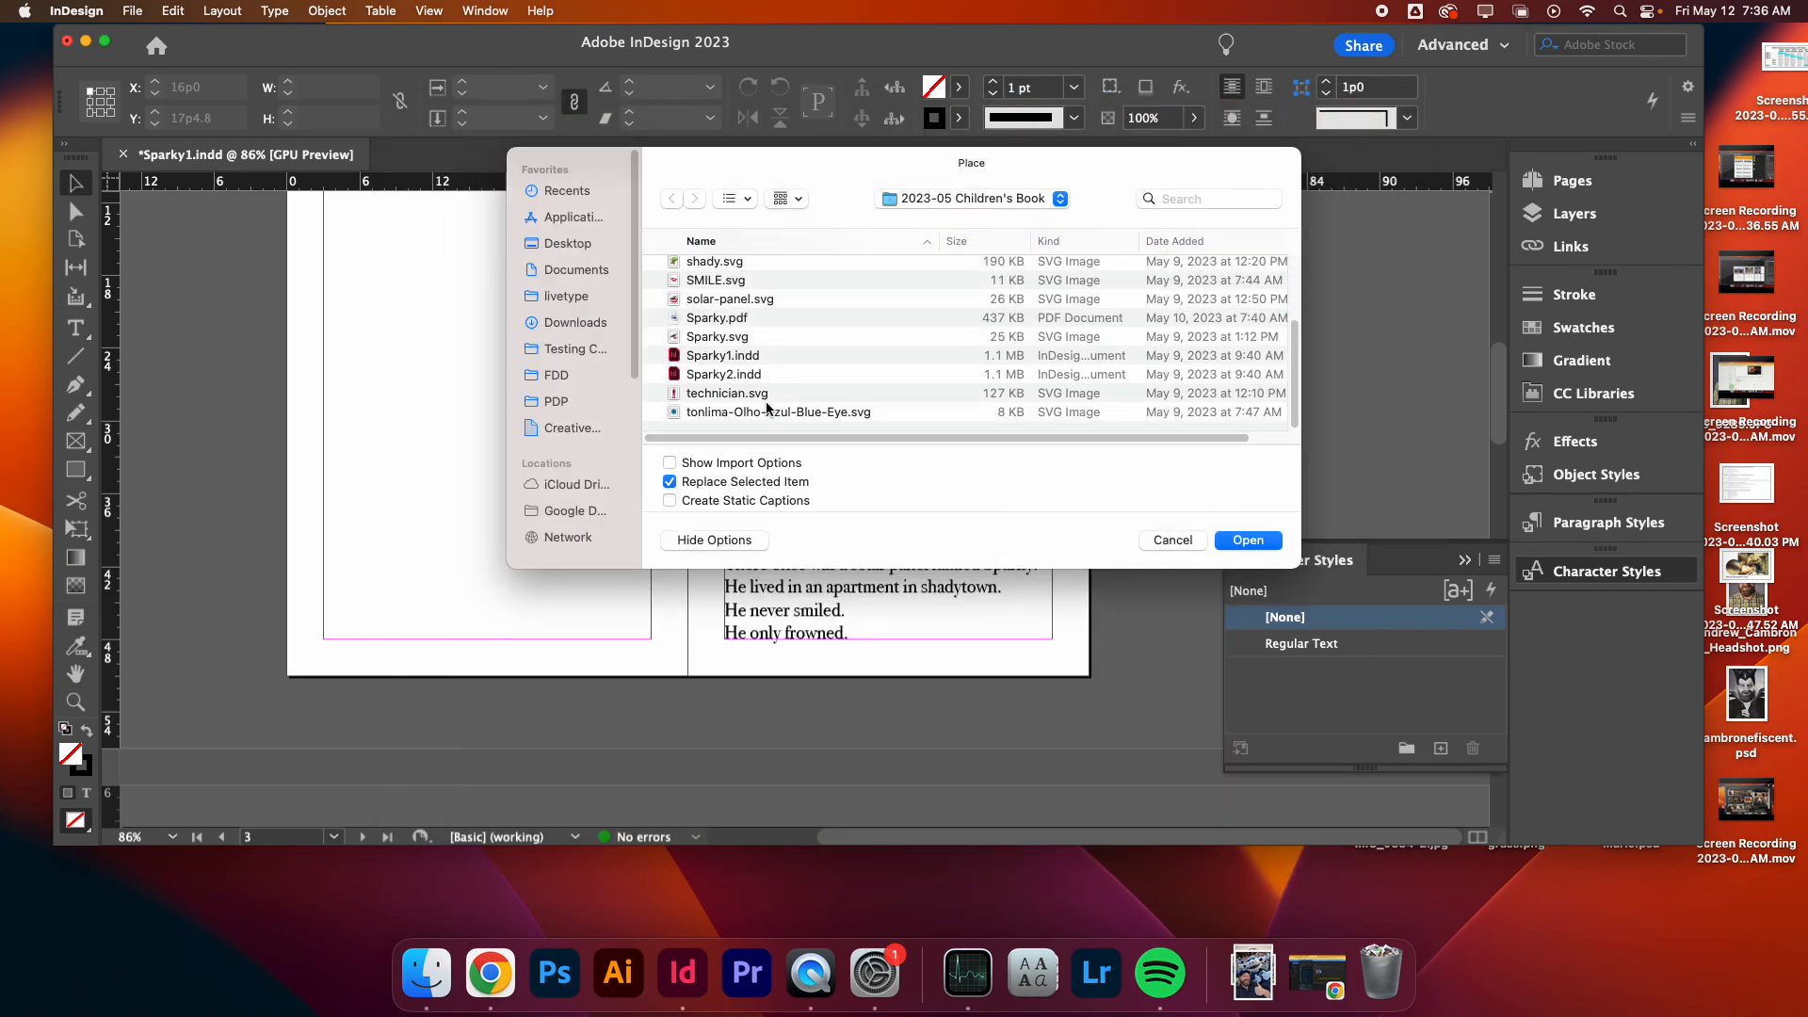
{"action": "key", "text": "Escape"}
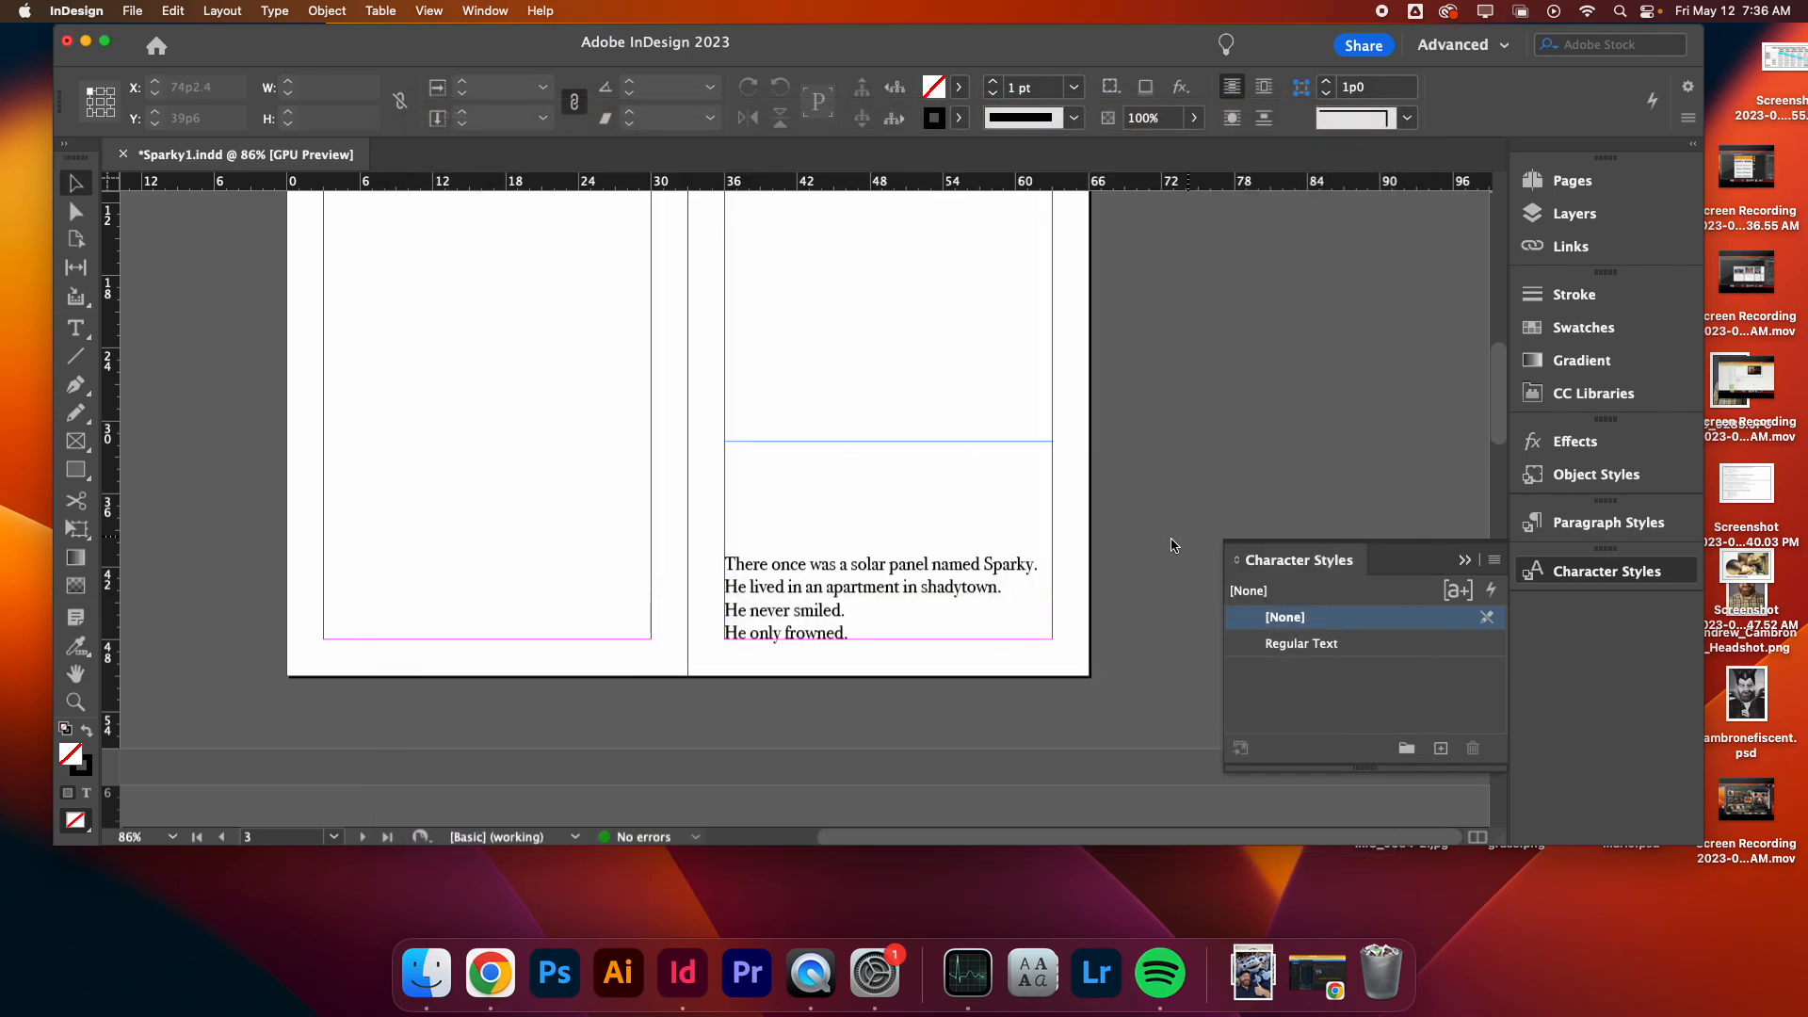
- Place the 1548108324.svg technician image on the Dave page, sized about 10p3 by 34p8 and centered above the text
{"action": "scroll", "coordinate": [659, 578], "scroll_direction": "down", "scroll_amount": 15}
{"action": "scroll", "coordinate": [659, 578], "scroll_direction": "up", "scroll_amount": 2}
{"action": "scroll", "coordinate": [659, 578], "scroll_direction": "up", "scroll_amount": 8}
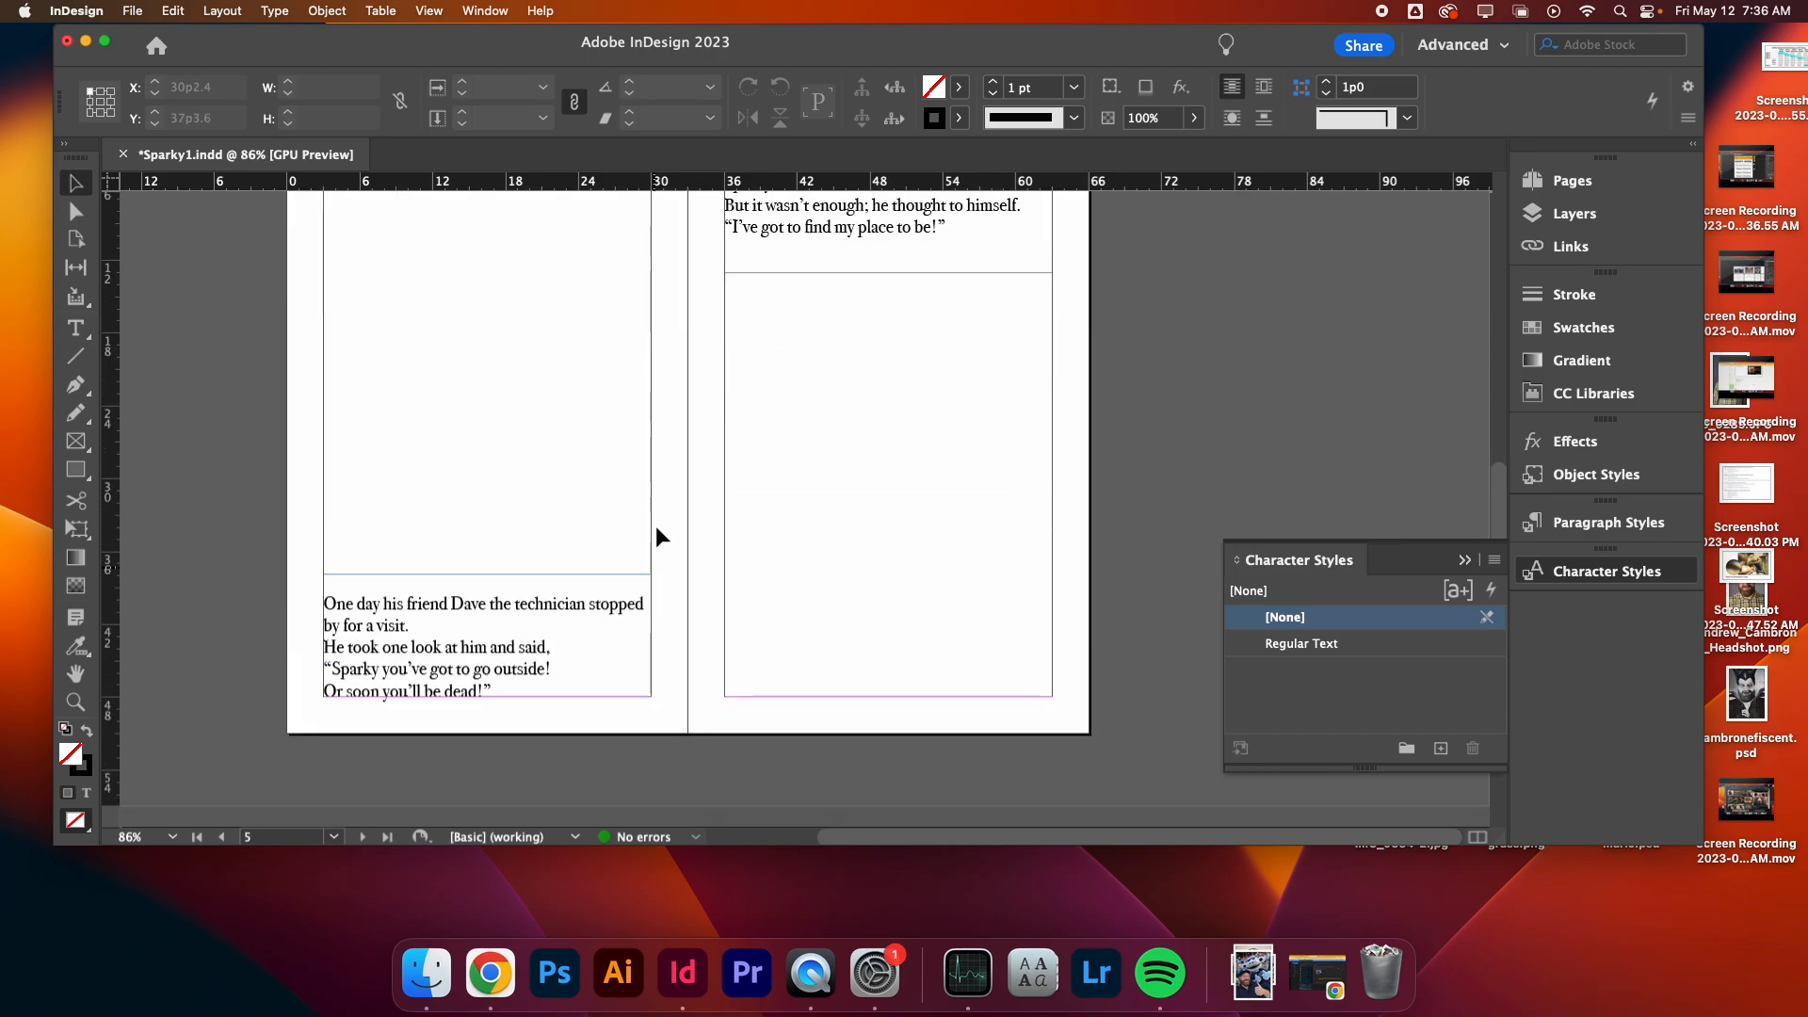
{"action": "scroll", "coordinate": [282, 242], "scroll_direction": "up", "scroll_amount": 2}
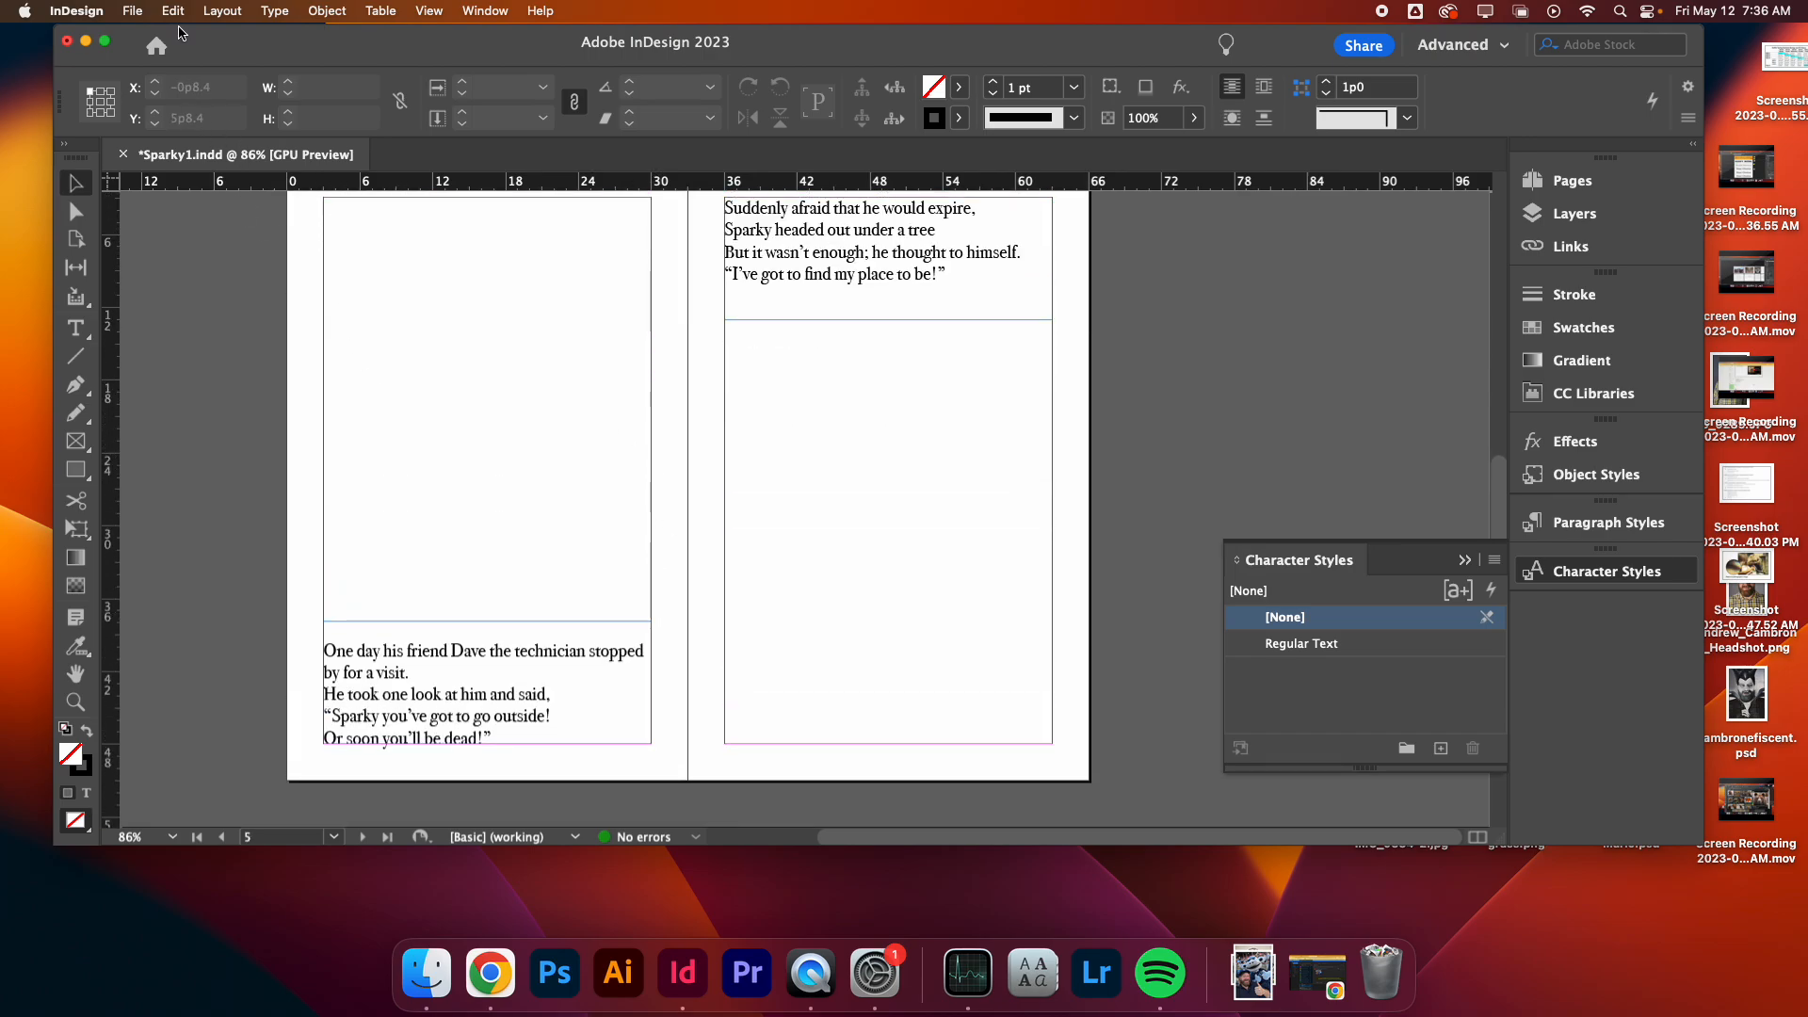
{"action": "left_click", "coordinate": [146, 7]}
{"action": "left_click", "coordinate": [179, 288]}
{"action": "left_click", "coordinate": [766, 290]}
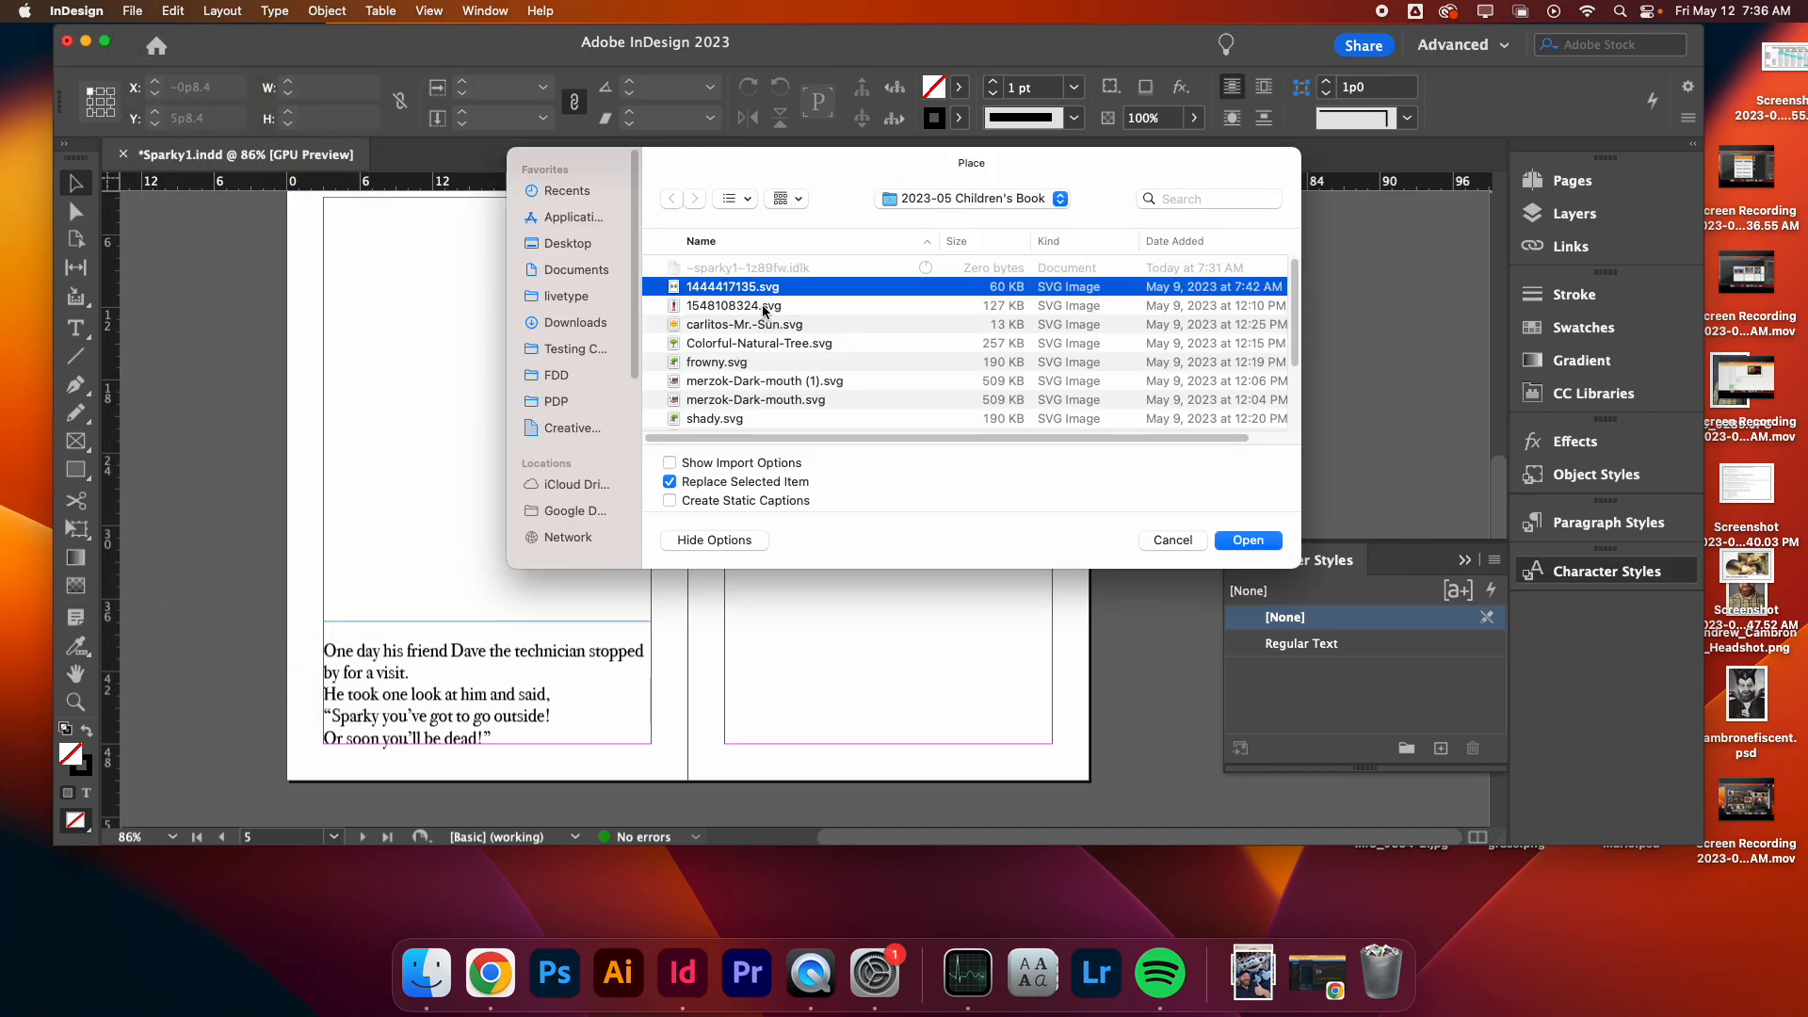
{"action": "left_click", "coordinate": [767, 308]}
{"action": "key", "text": "space"}
{"action": "key", "text": "space"}
{"action": "left_click", "coordinate": [1248, 541]}
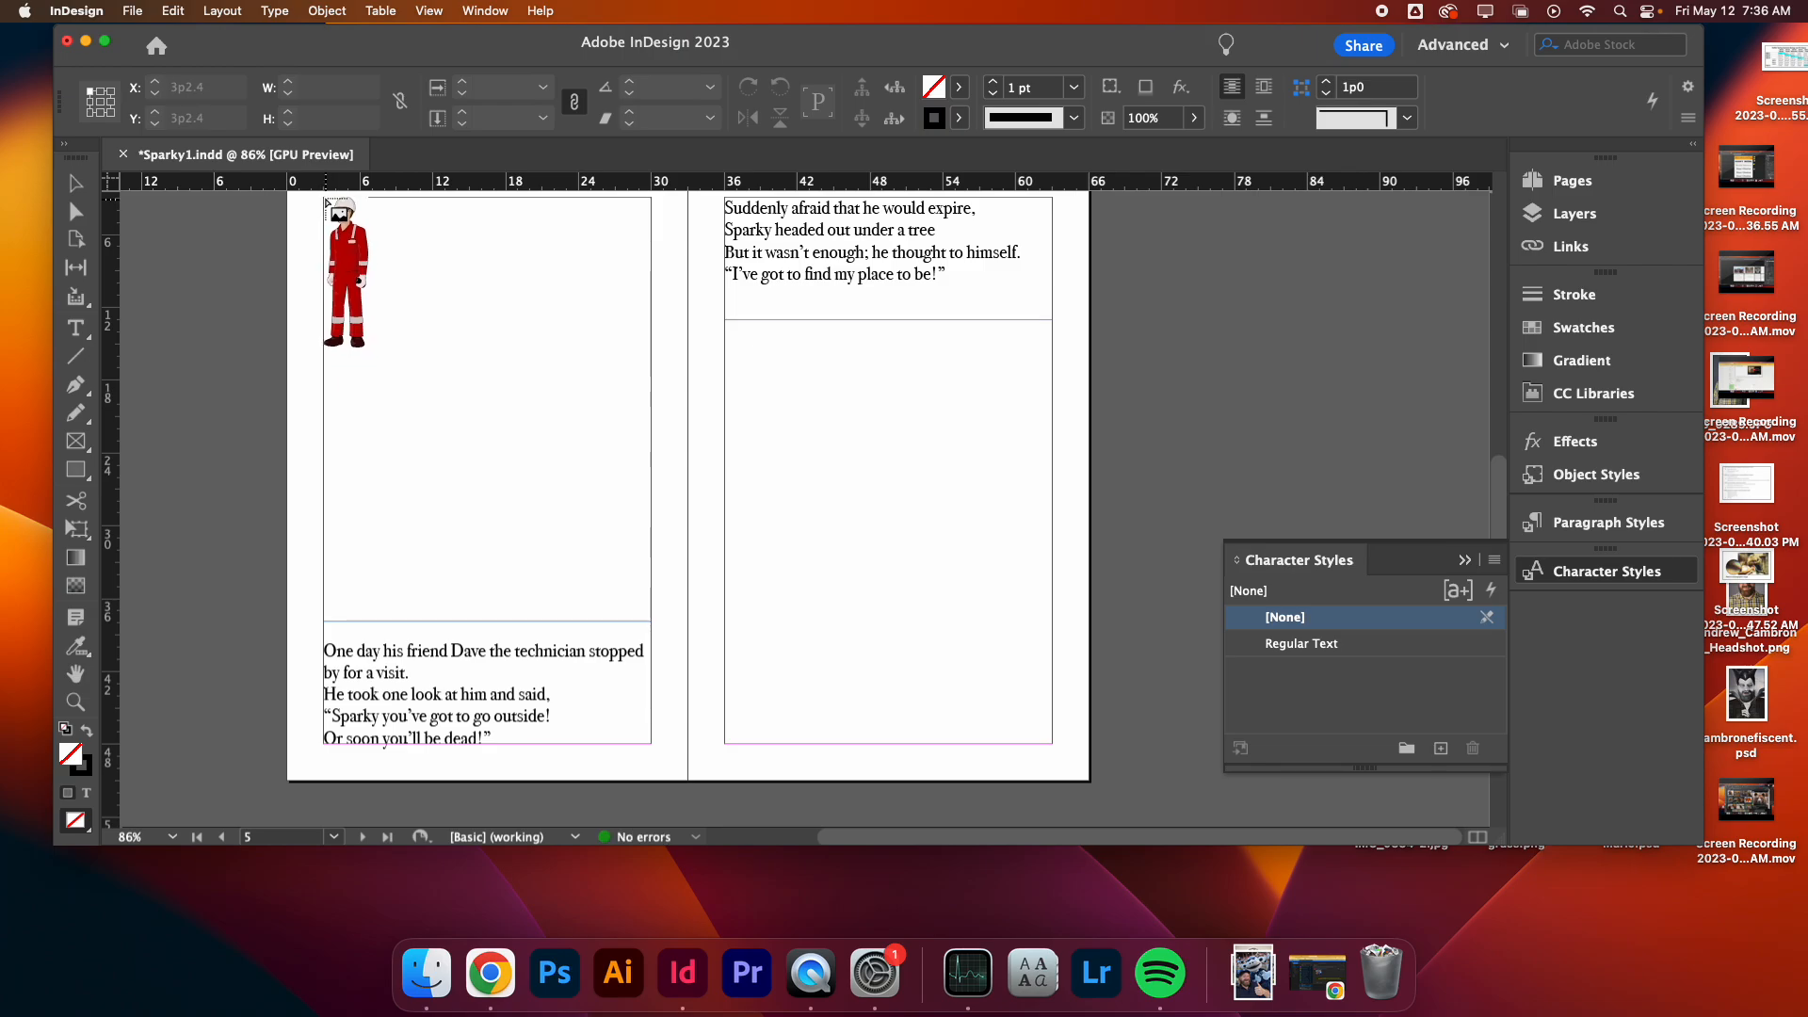
{"action": "left_click_drag", "start_coordinate": [325, 200], "coordinate": [449, 306]}
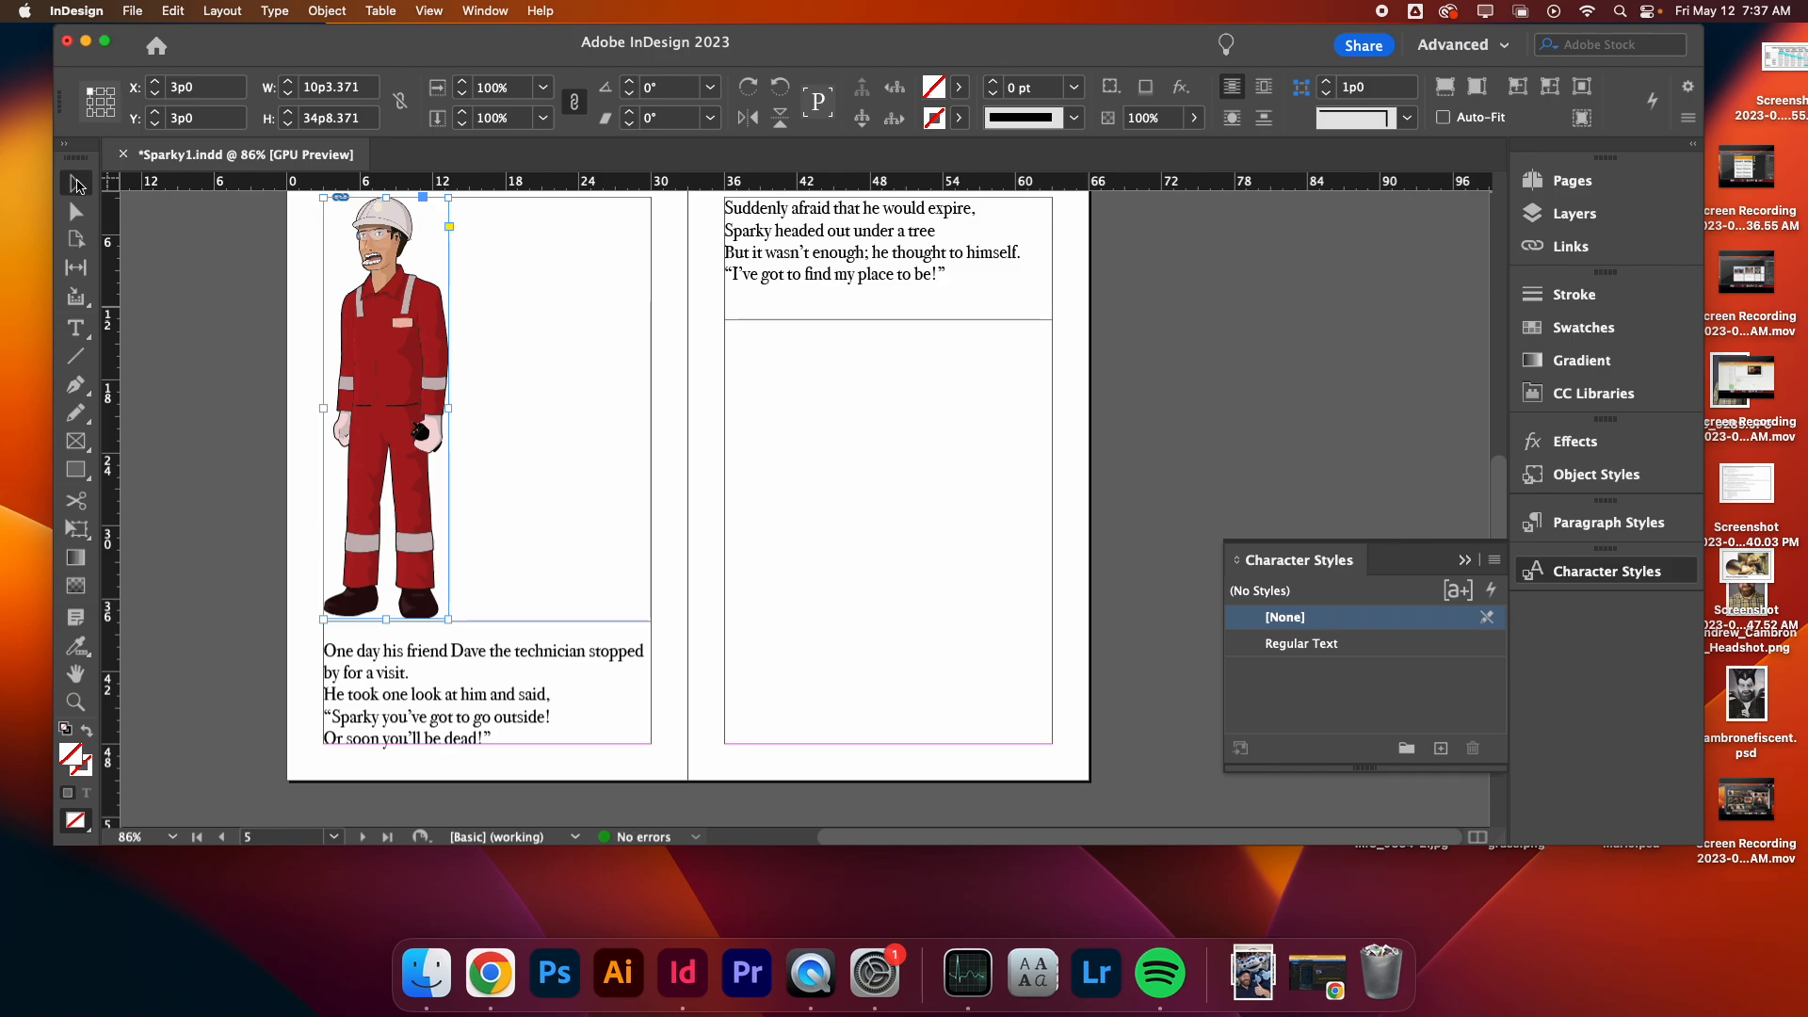
{"action": "left_click_drag", "start_coordinate": [332, 317], "coordinate": [433, 321]}
{"action": "left_click", "coordinate": [598, 344]}
- Review the technician page layout in Preview mode
{"action": "key", "text": "w"}
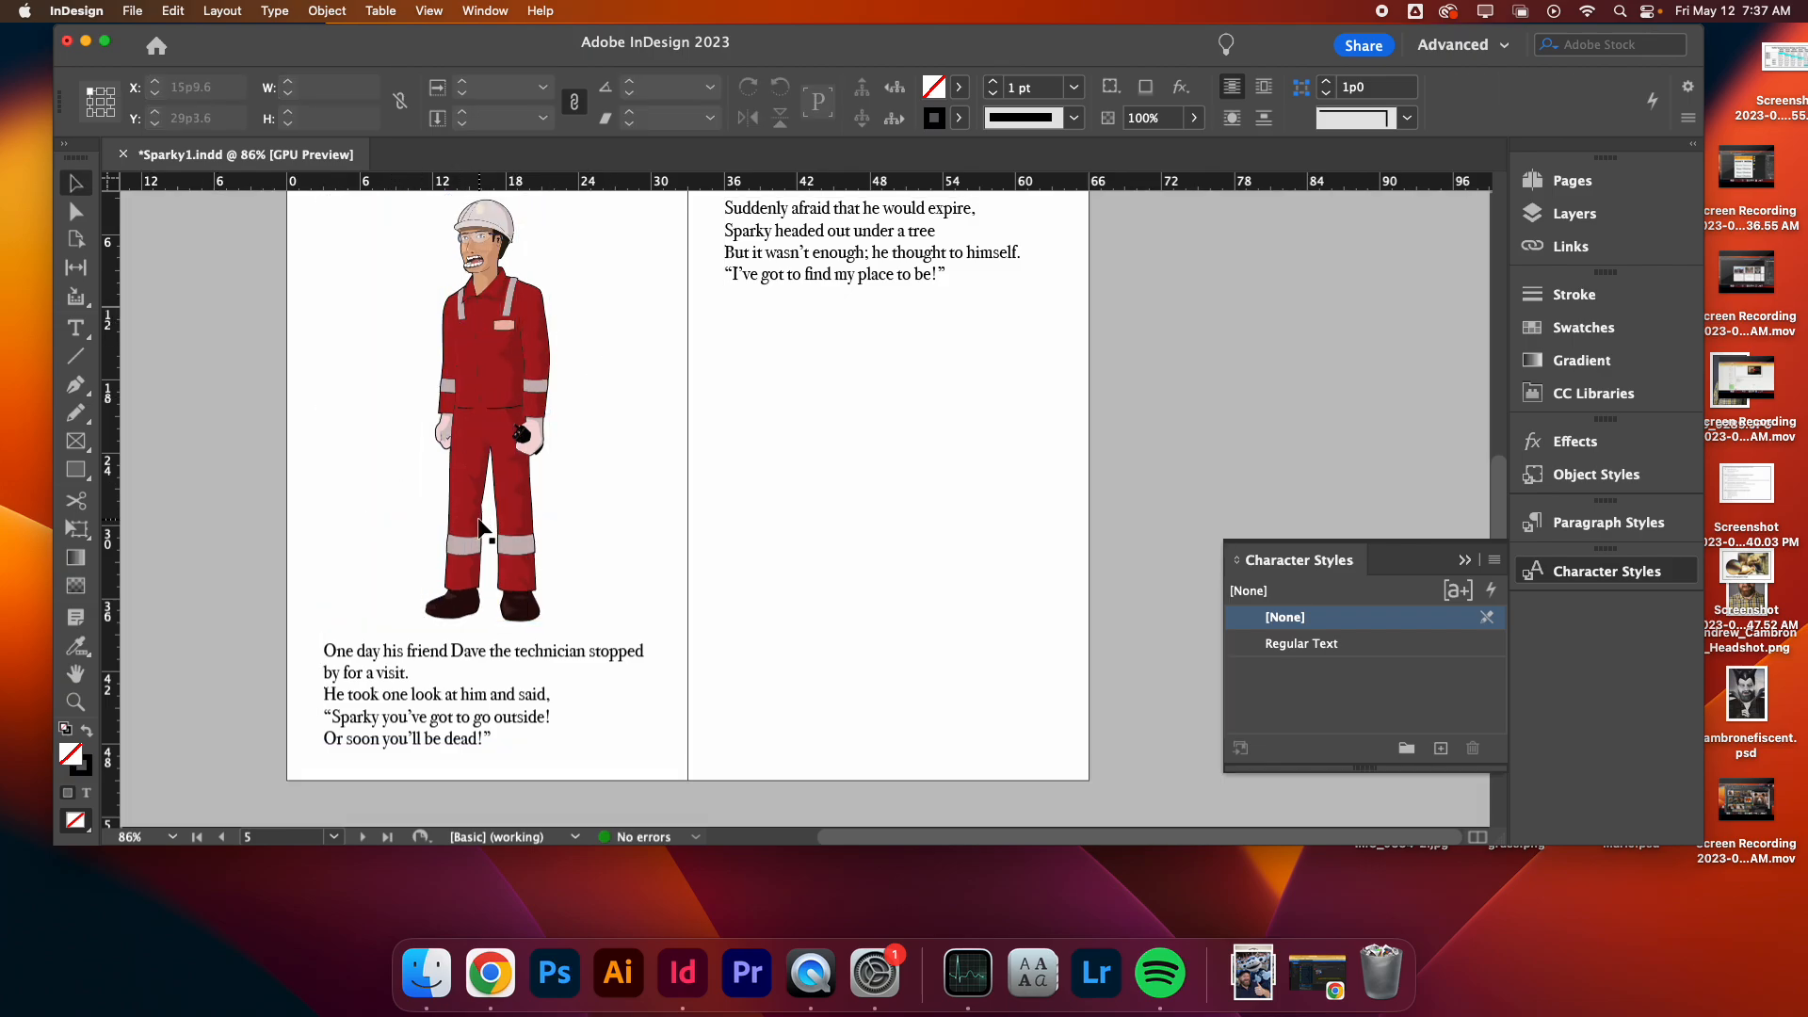
{"action": "scroll", "coordinate": [753, 492], "scroll_direction": "up", "scroll_amount": 3}
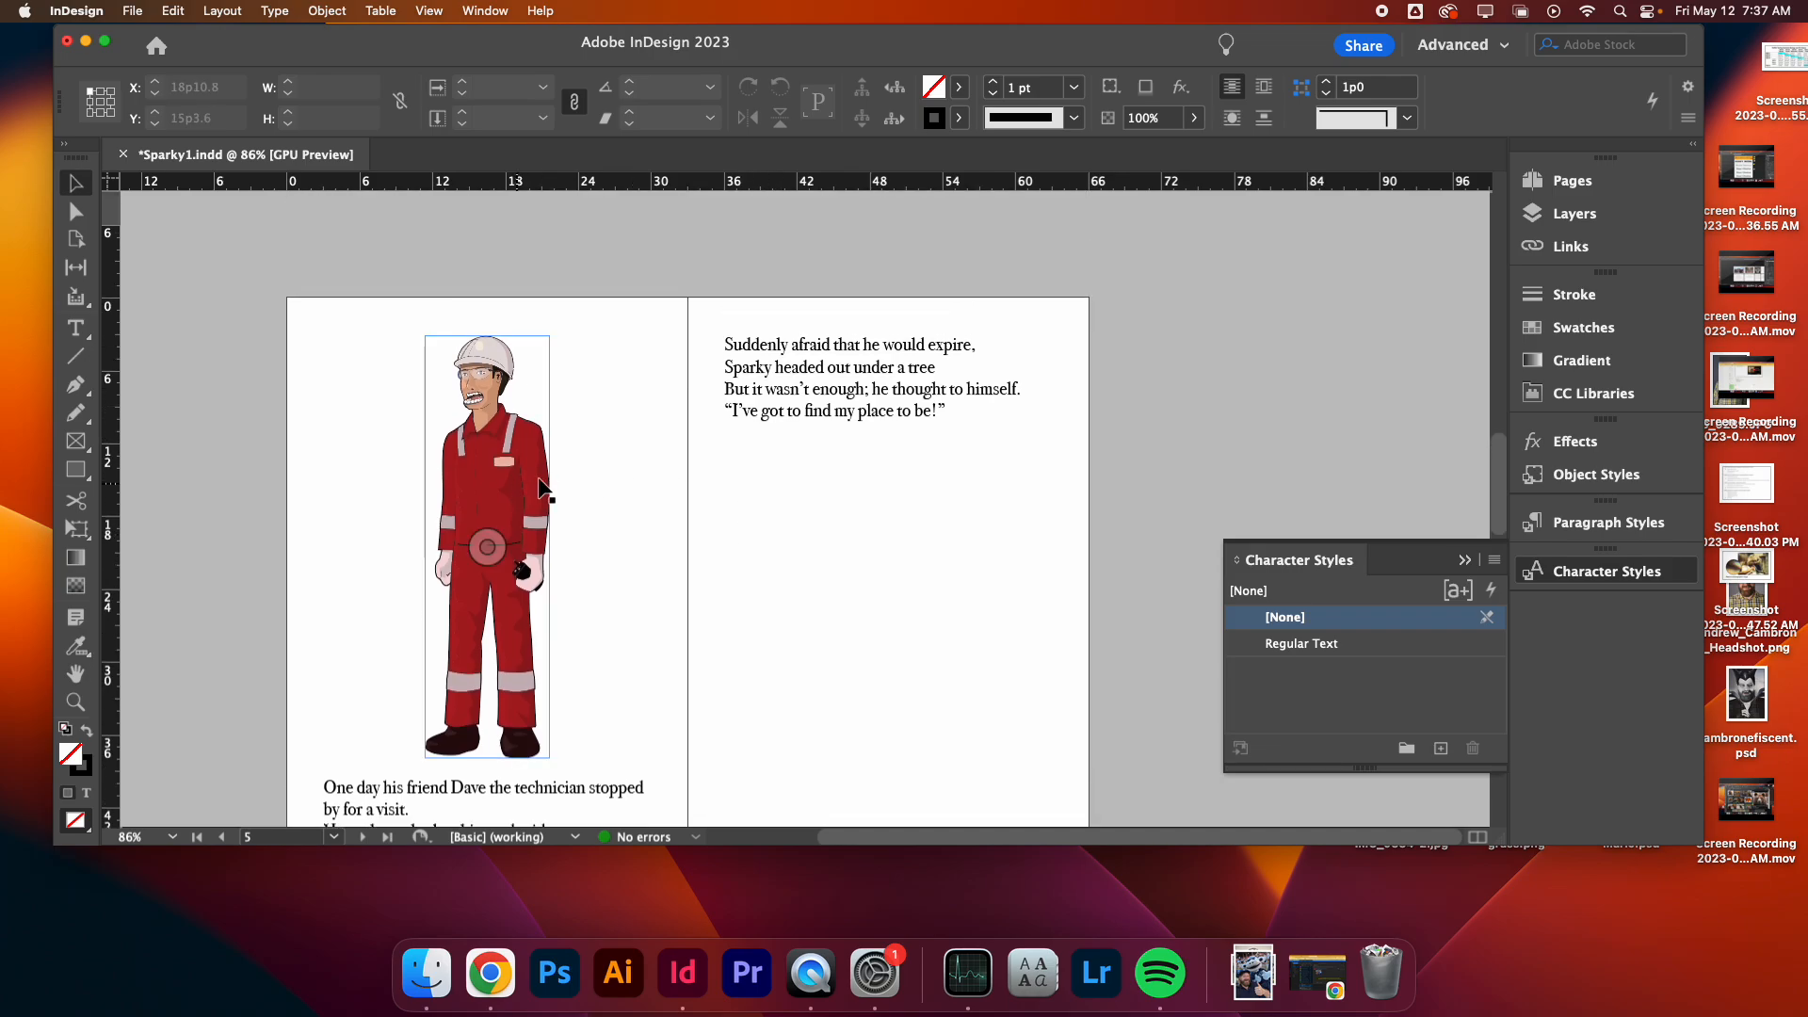
{"action": "scroll", "coordinate": [642, 461], "scroll_direction": "down", "scroll_amount": 6}
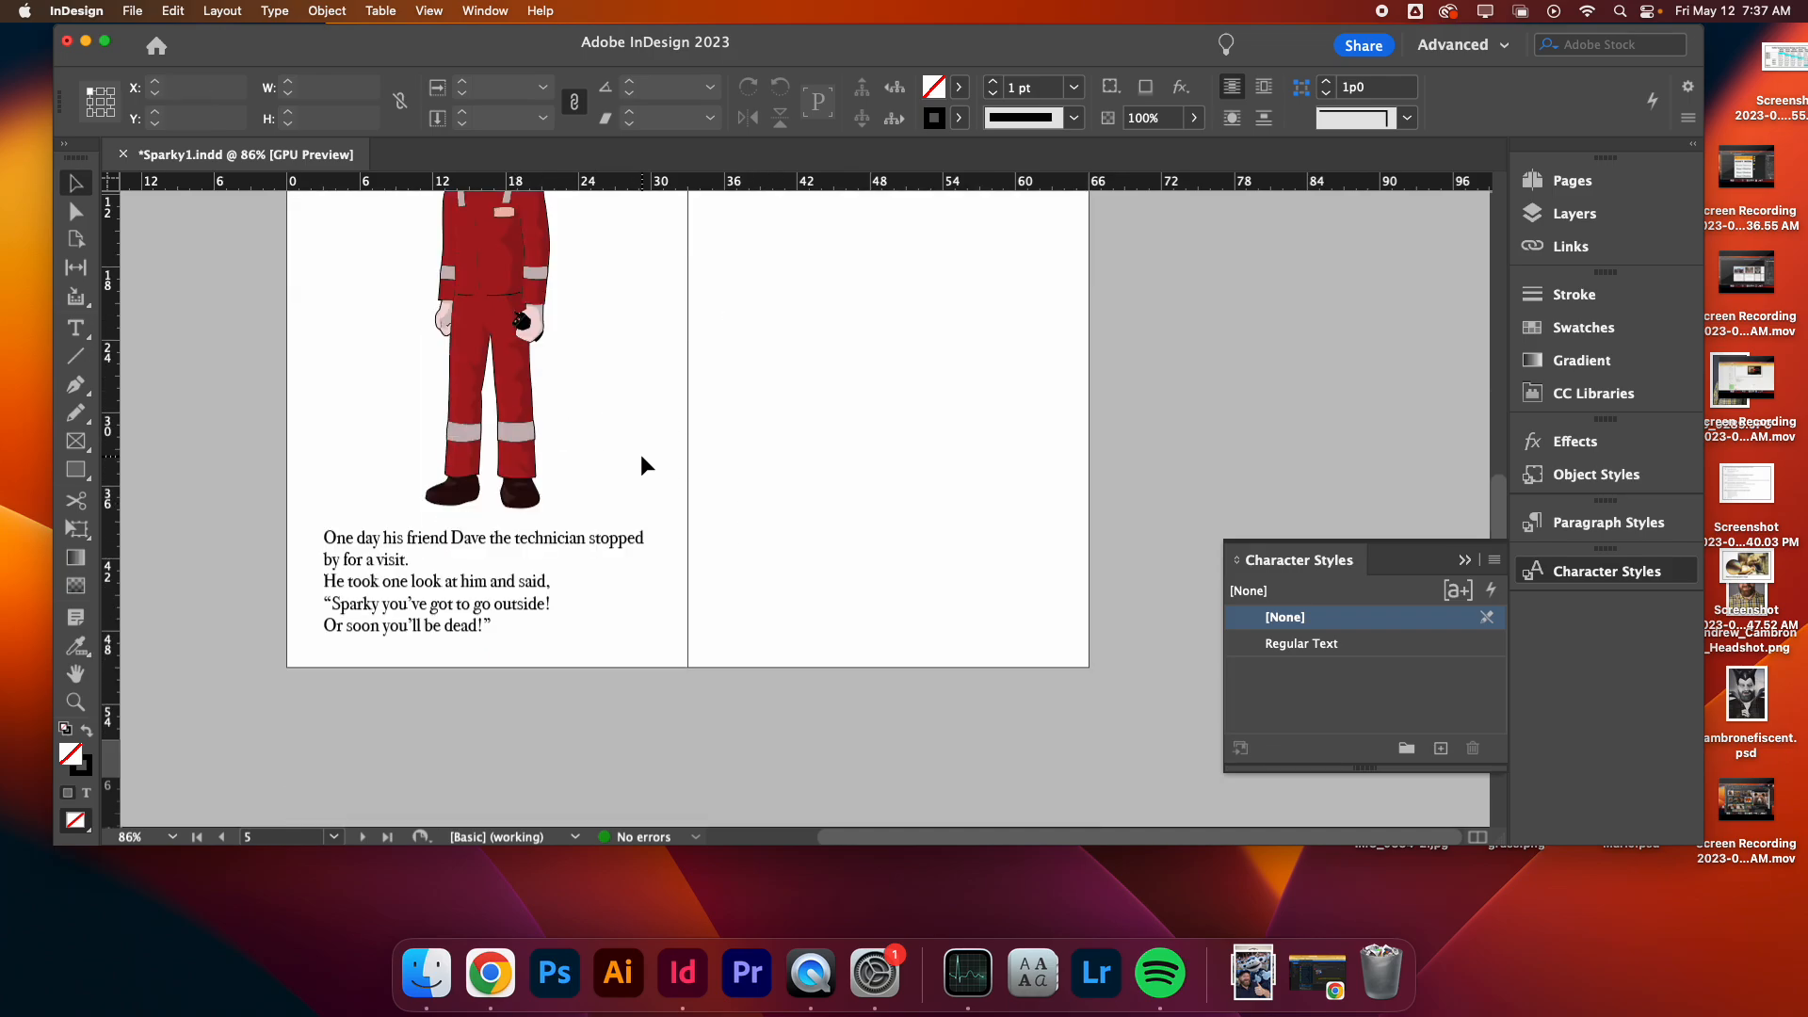
{"action": "key", "text": "w"}
{"action": "scroll", "coordinate": [633, 454], "scroll_direction": "up", "scroll_amount": 1}
{"action": "scroll", "coordinate": [391, 400], "scroll_direction": "up", "scroll_amount": 1}
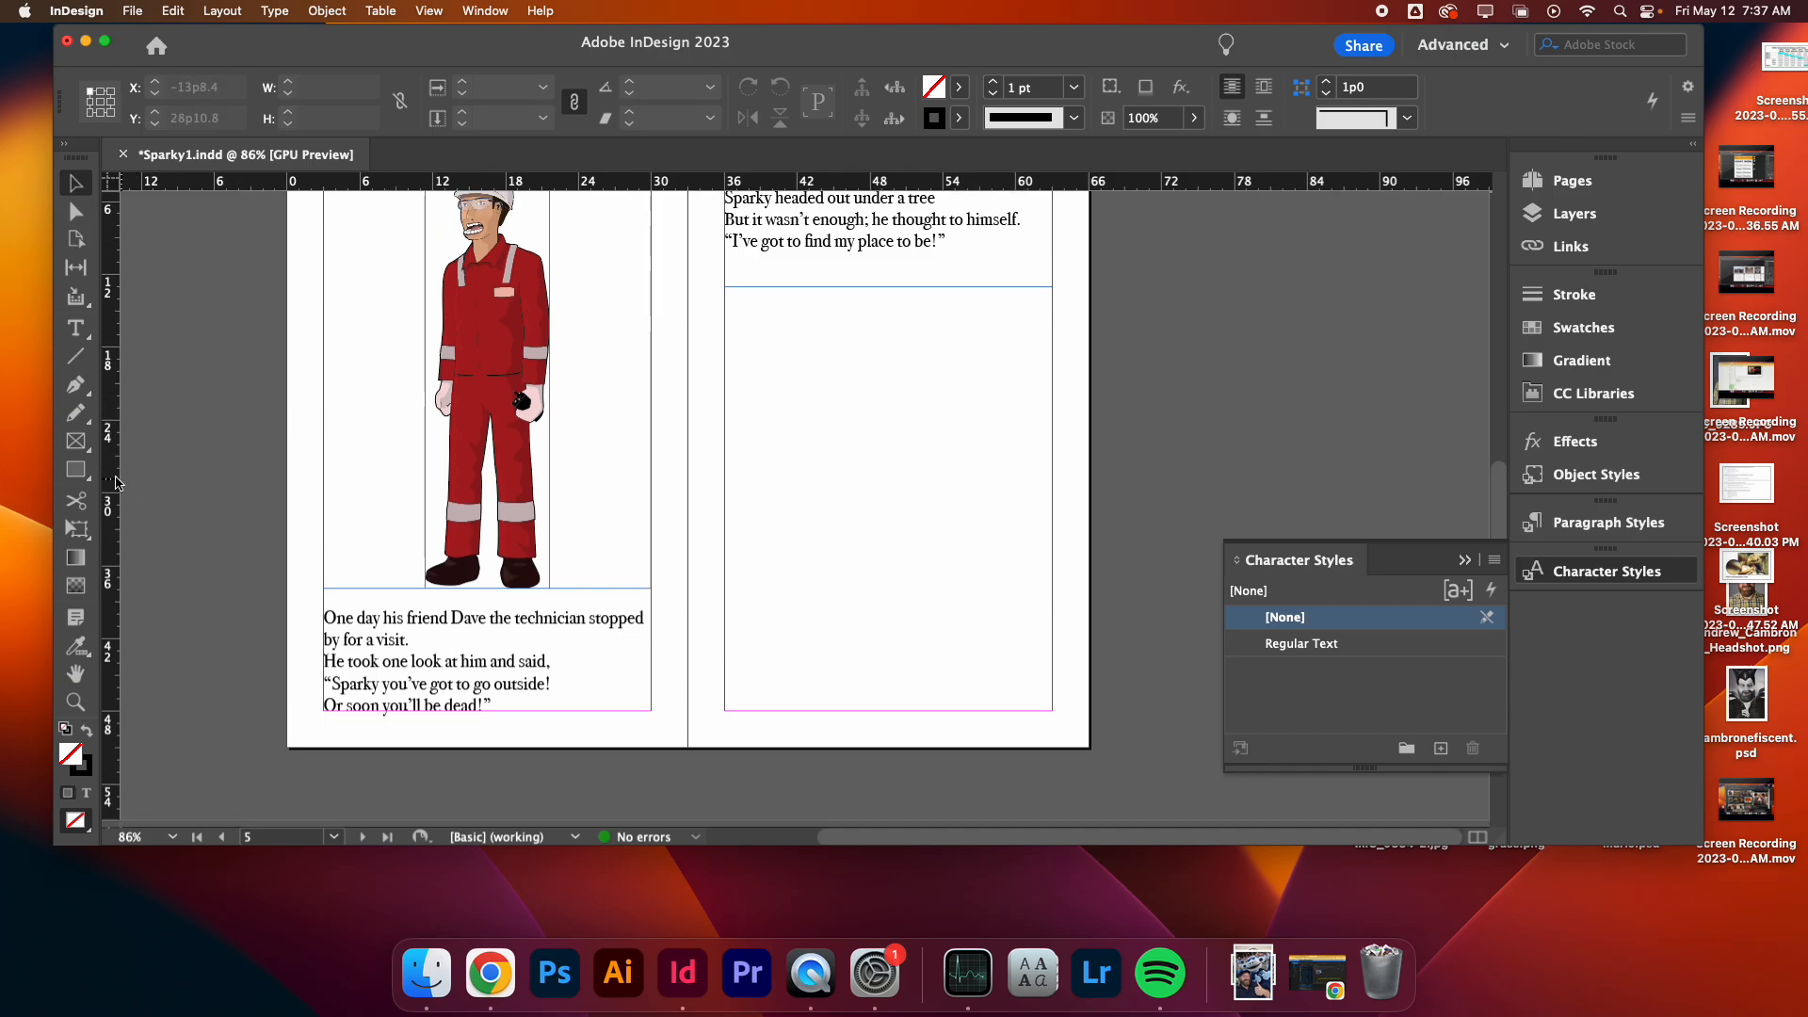
{"action": "scroll", "coordinate": [223, 381], "scroll_direction": "up", "scroll_amount": 1}
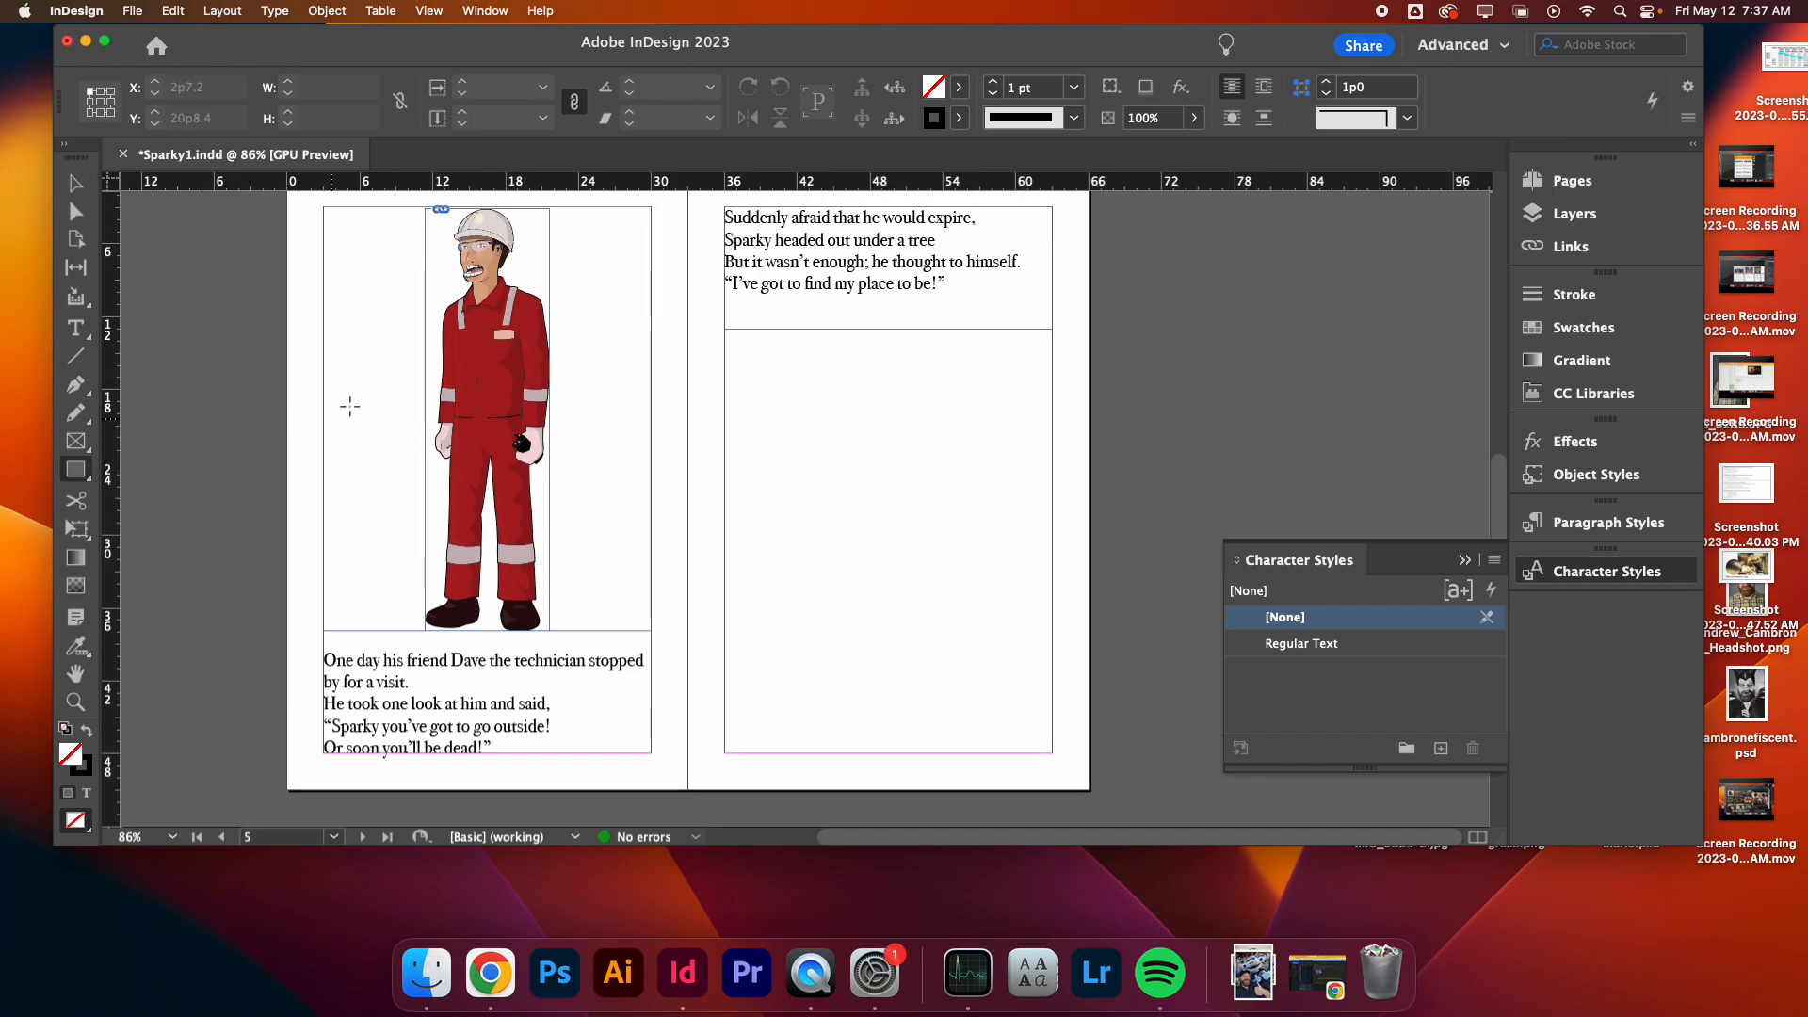
- Draw a rectangle about 23p10 by 26p9 over the technician image with no stroke and a C=0 M=100 Y=0 K=0 magenta fill
{"action": "left_click_drag", "start_coordinate": [342, 228], "coordinate": [632, 556]}
{"action": "left_click", "coordinate": [959, 117]}
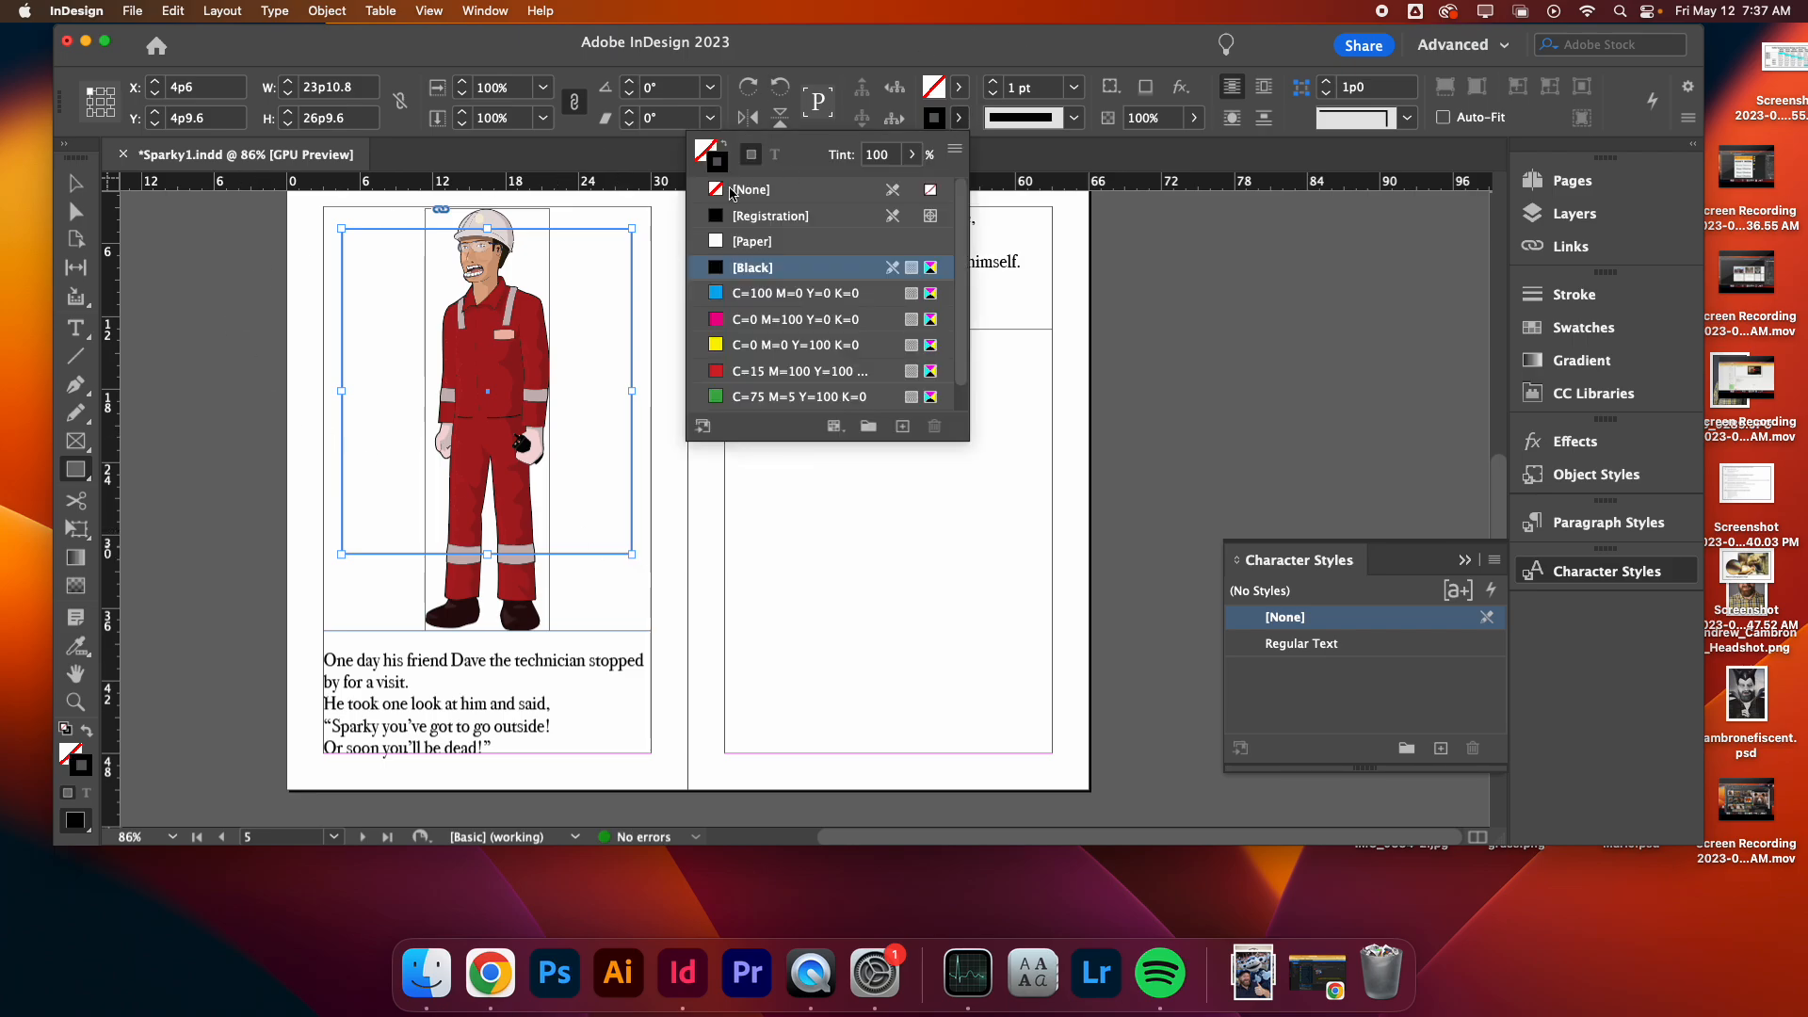
{"action": "left_click", "coordinate": [754, 159]}
{"action": "left_click", "coordinate": [753, 289]}
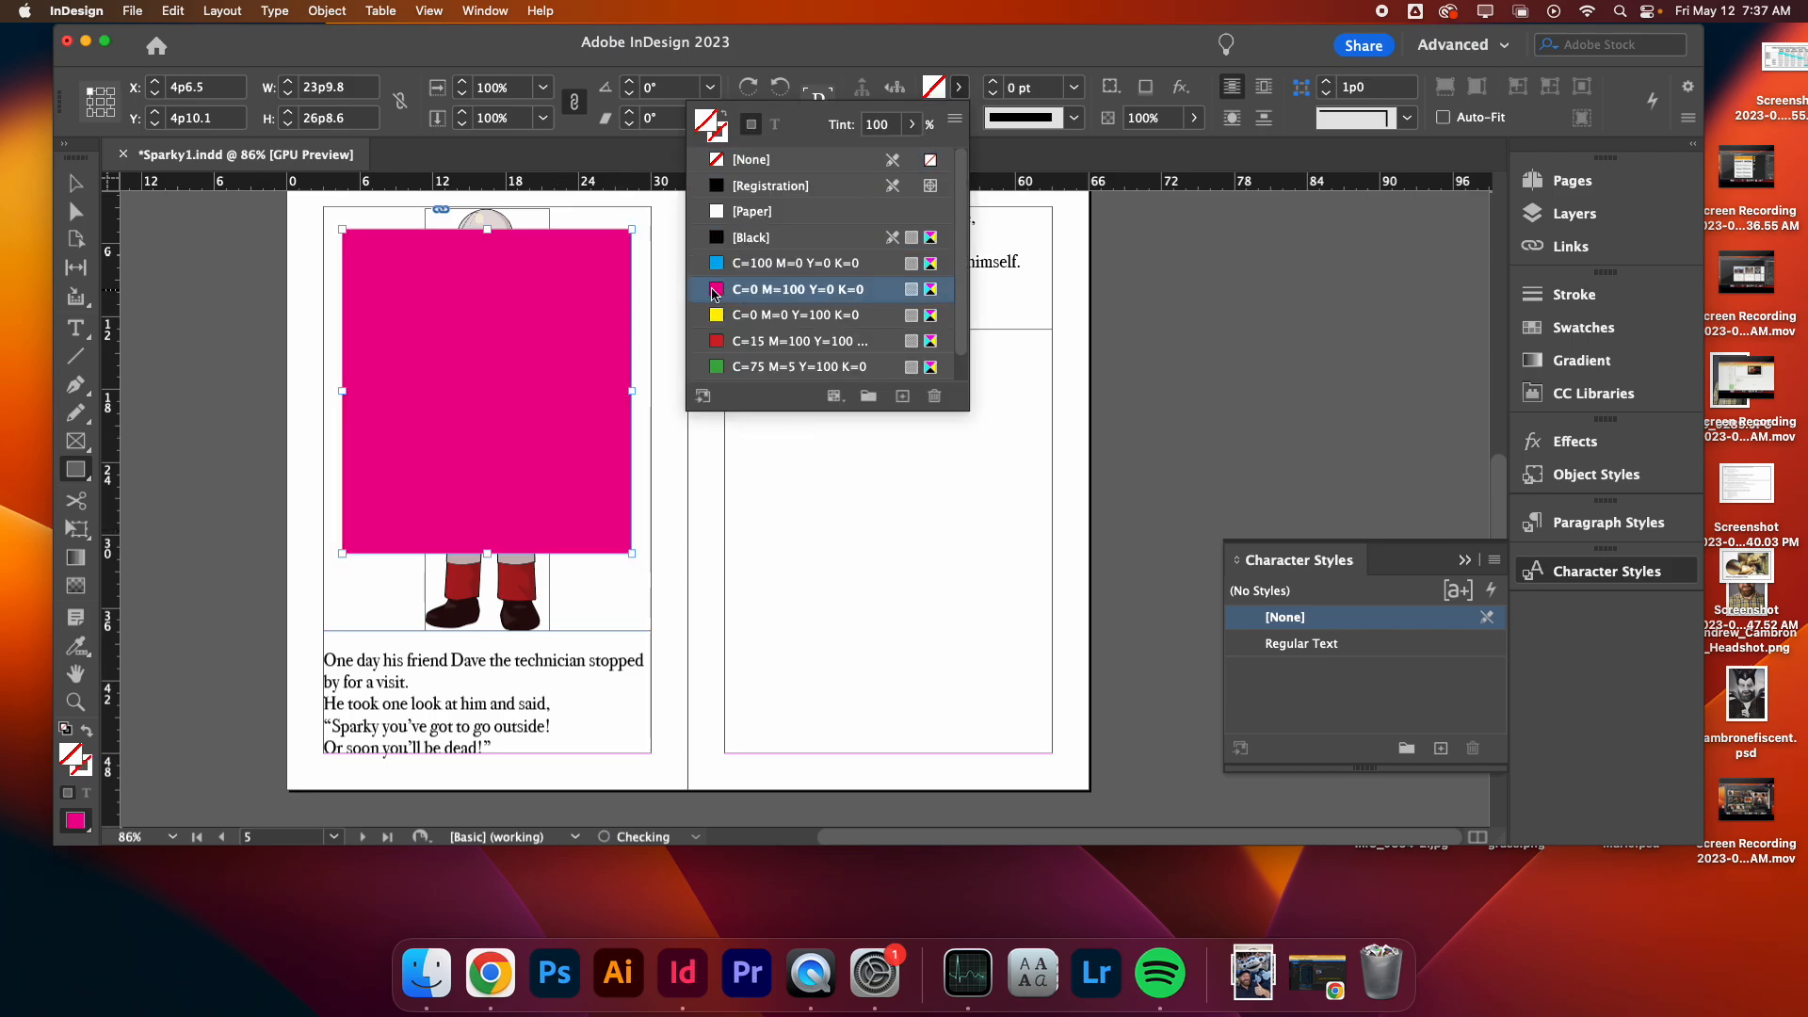
{"action": "left_click", "coordinate": [75, 184]}
- Send the magenta rectangle to the back behind the technician illustration
{"action": "right_click", "coordinate": [394, 316]}
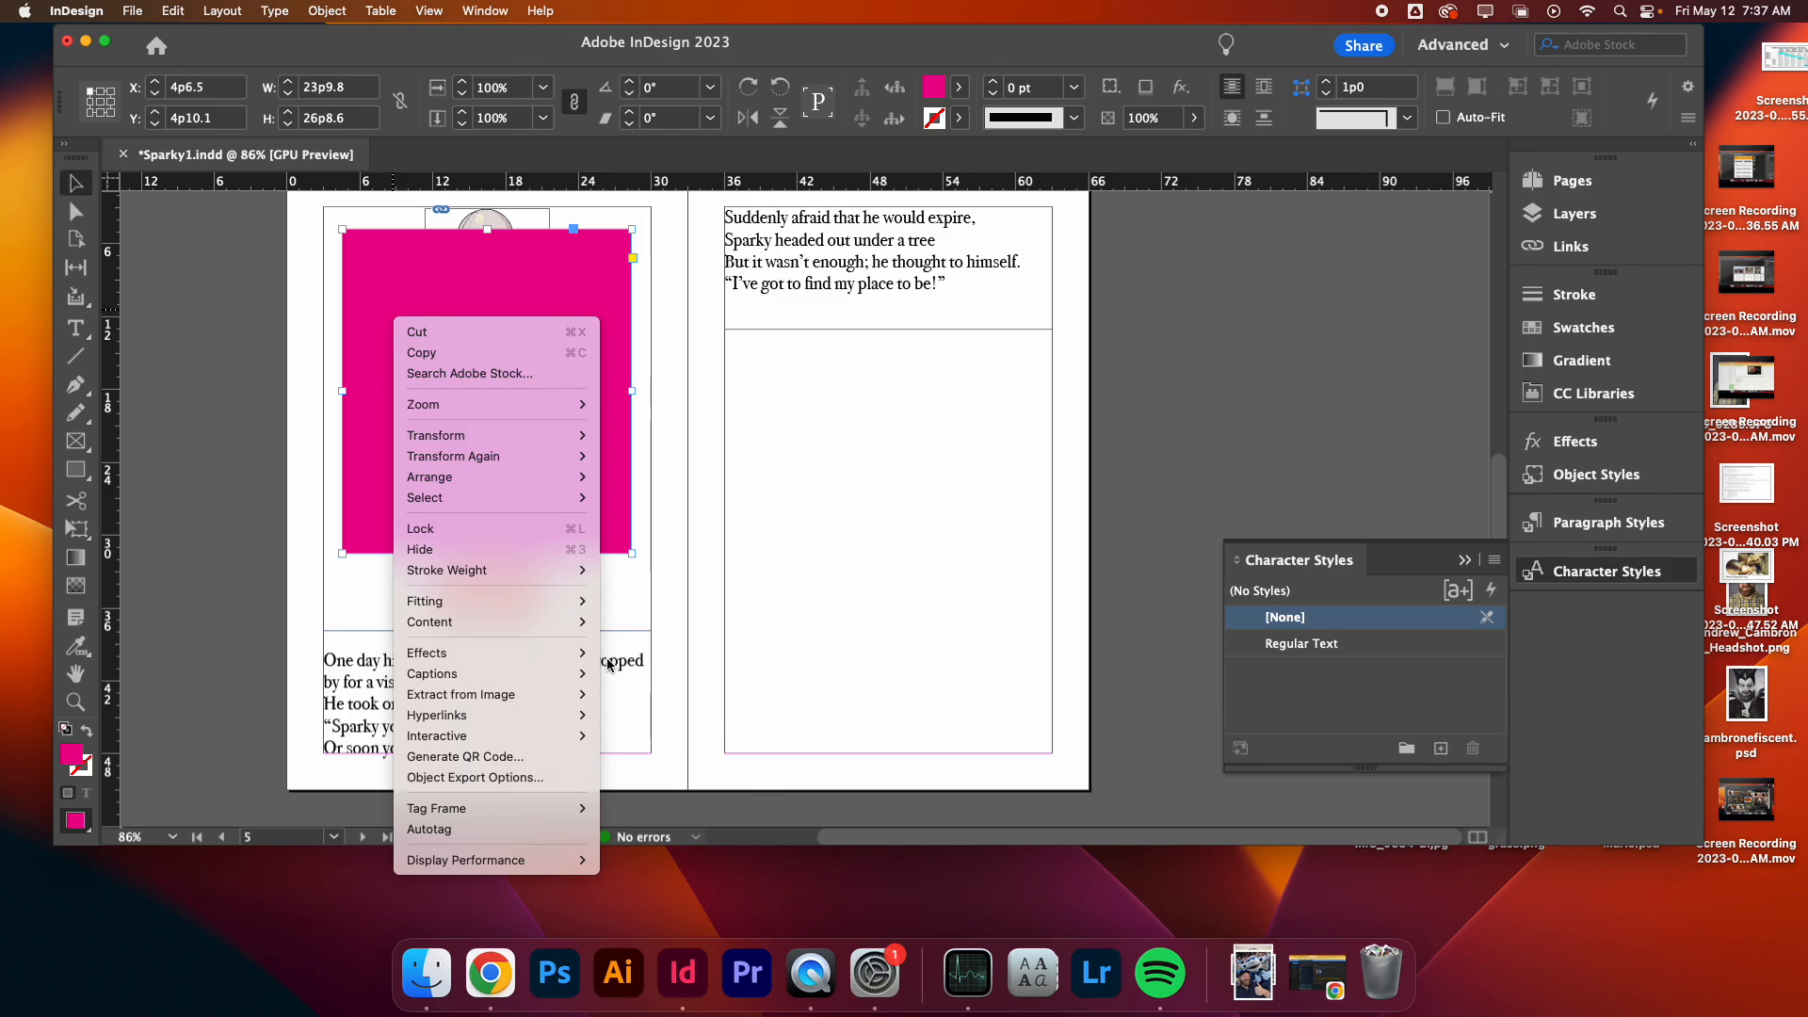
{"action": "mouse_move", "coordinate": [525, 484]}
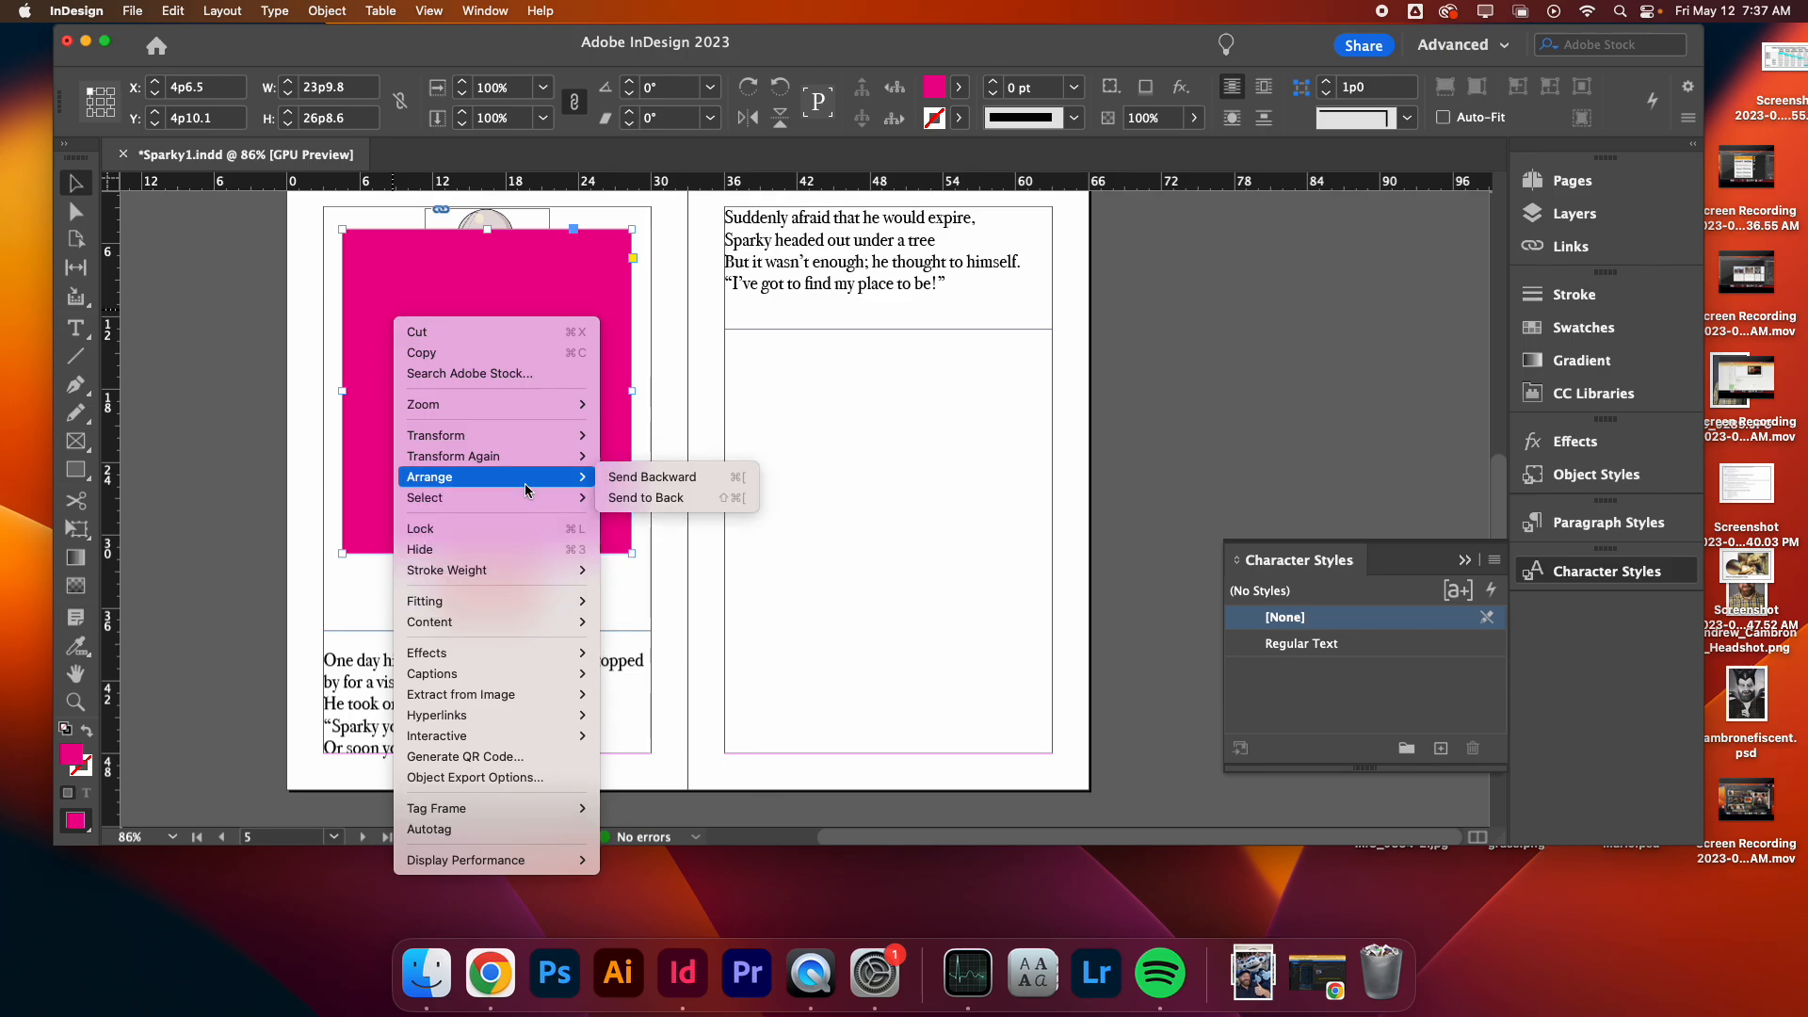
{"action": "left_click", "coordinate": [646, 497]}
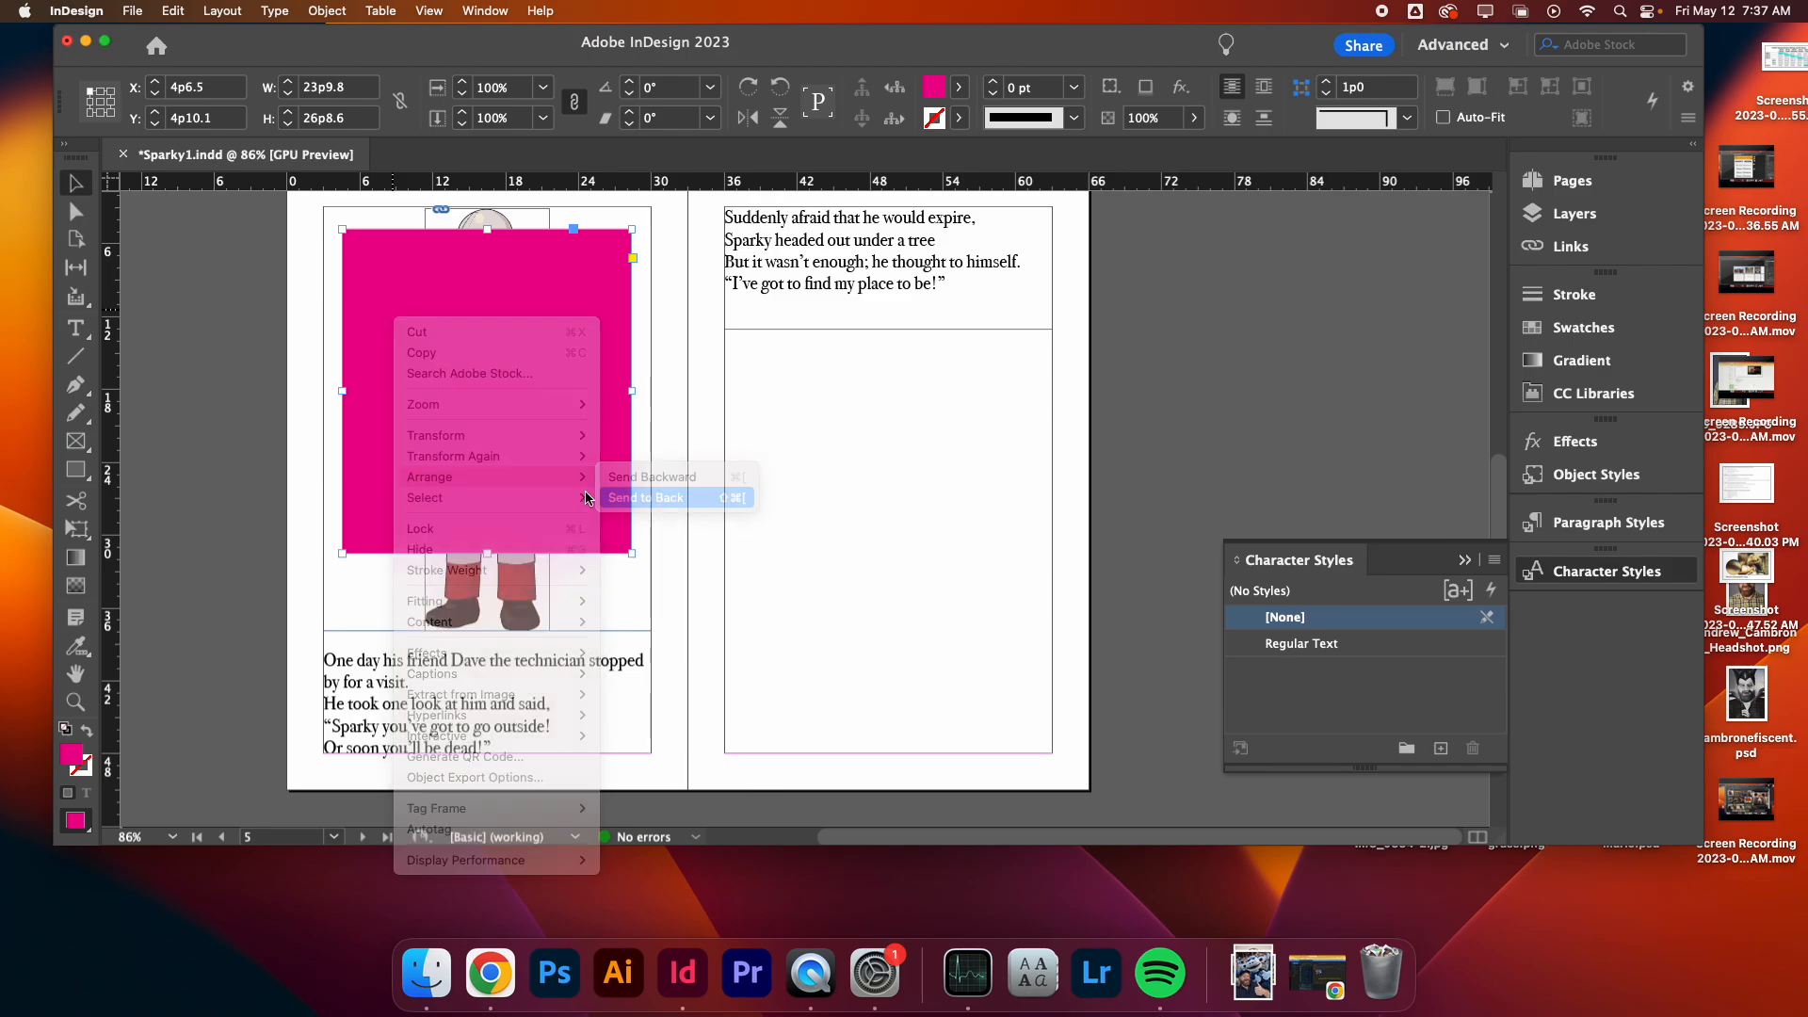
{"action": "left_click", "coordinate": [264, 458]}
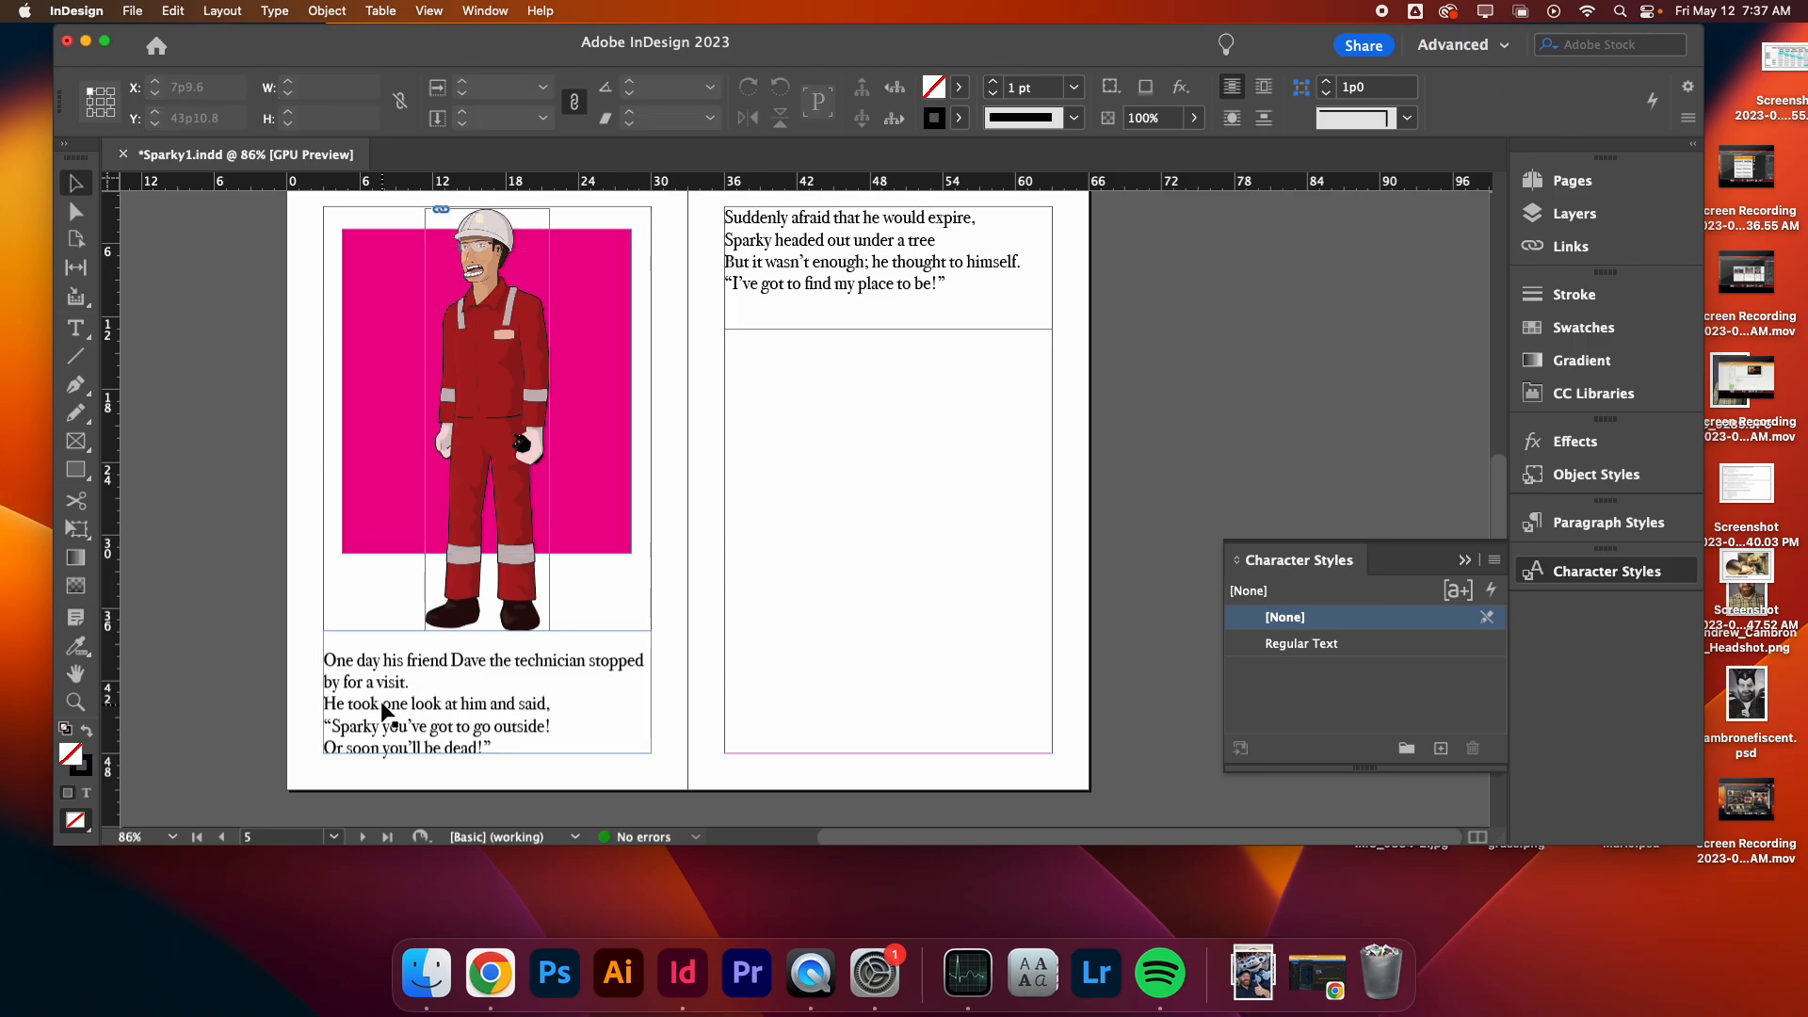
- Reshape the magenta rectangle into a slanted quadrilateral by moving its four corner points with the Direct Selection tool
{"action": "left_click", "coordinate": [79, 212]}
{"action": "left_click", "coordinate": [339, 555]}
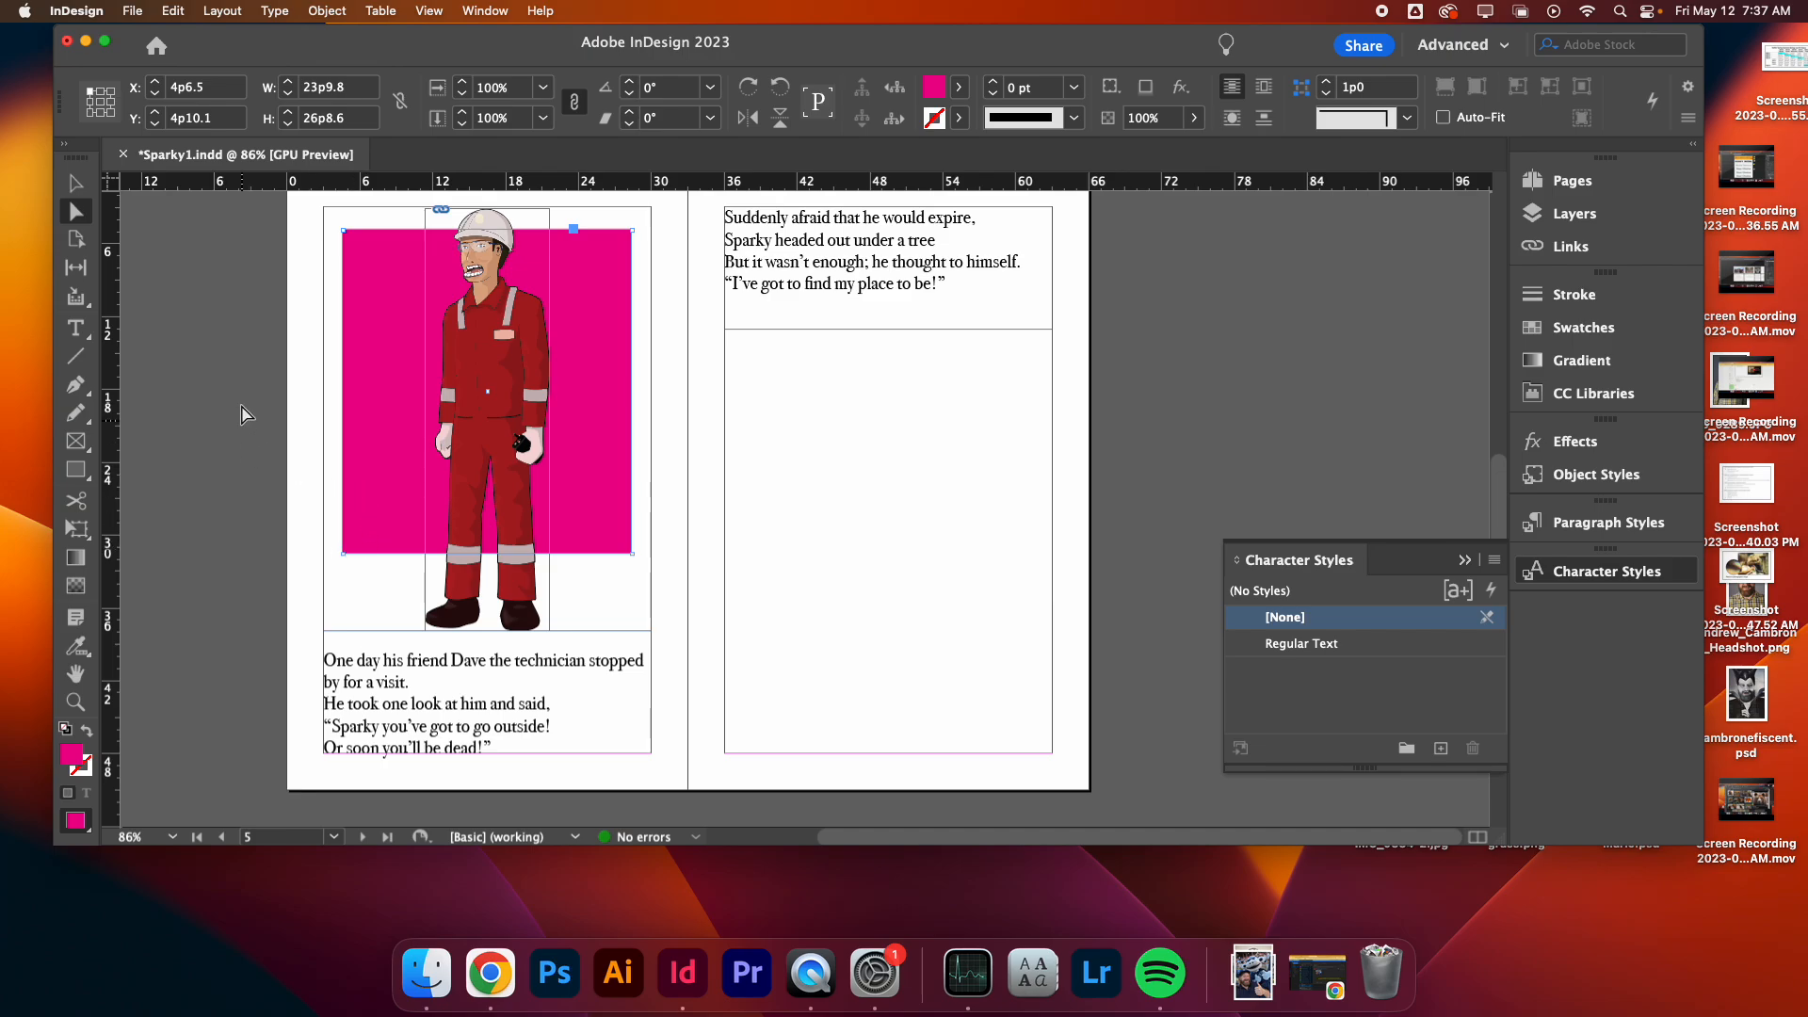
{"action": "left_click", "coordinate": [77, 189]}
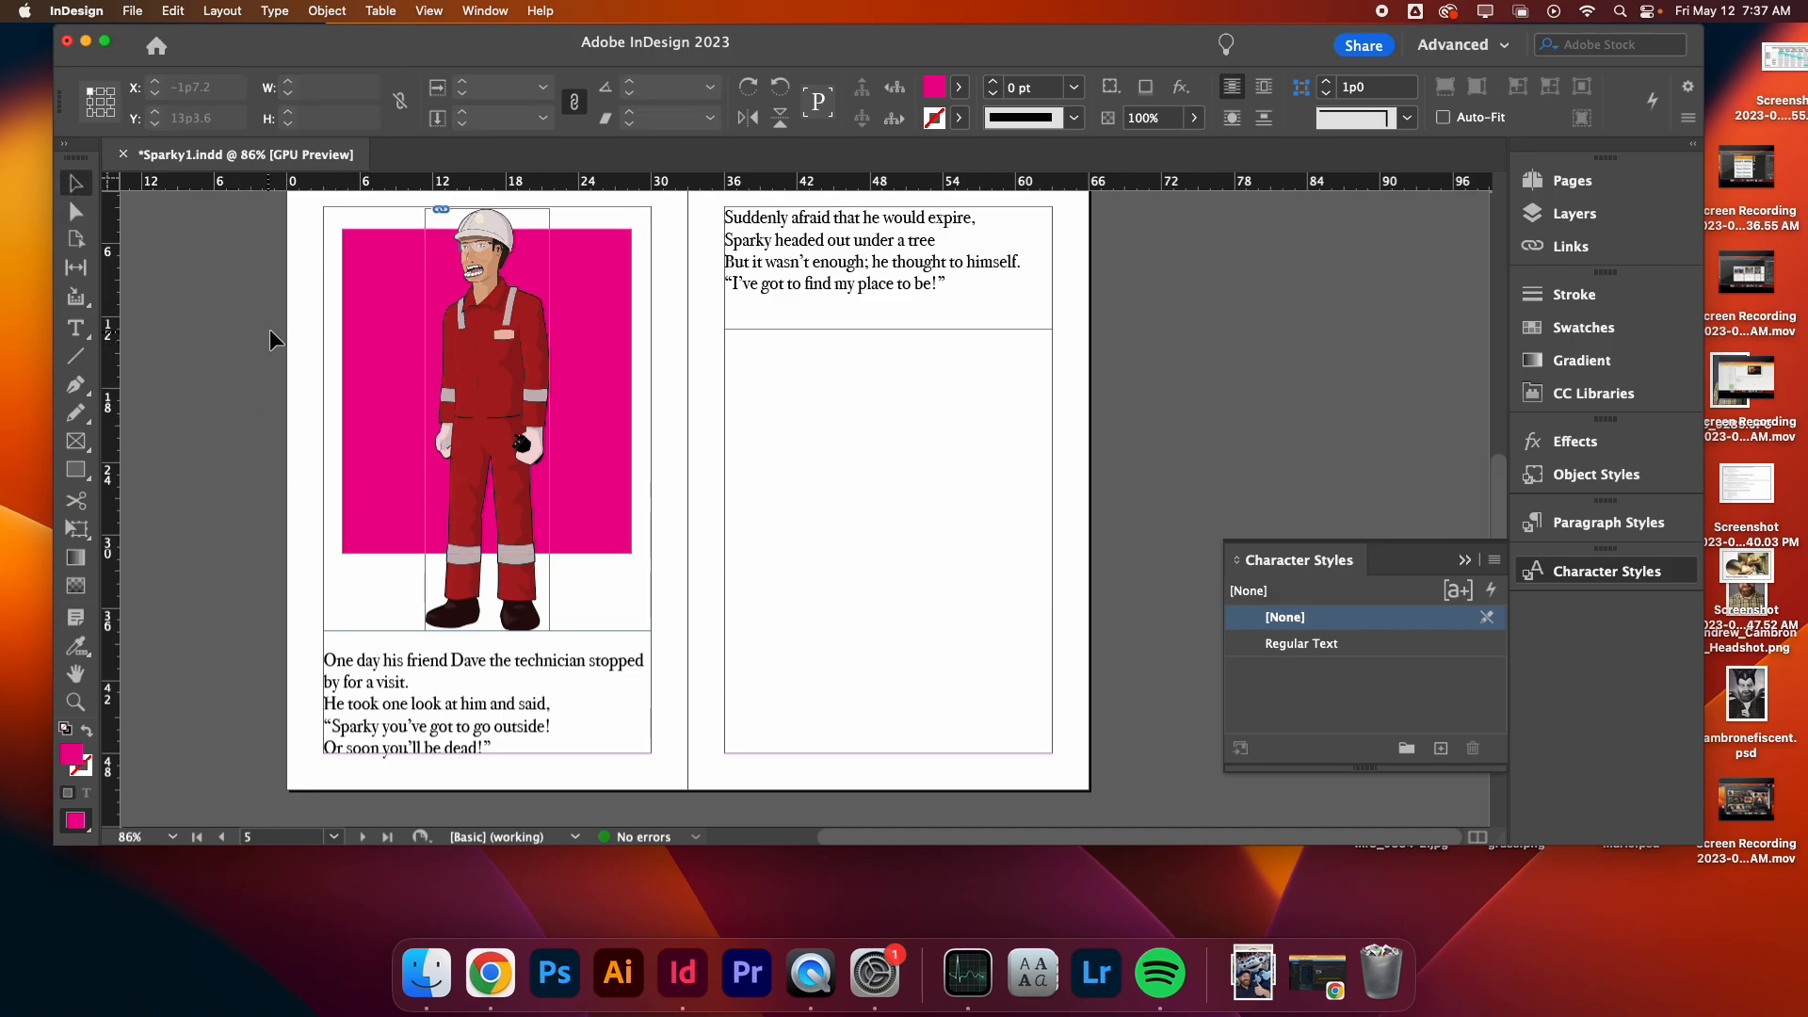
{"action": "left_click", "coordinate": [75, 212]}
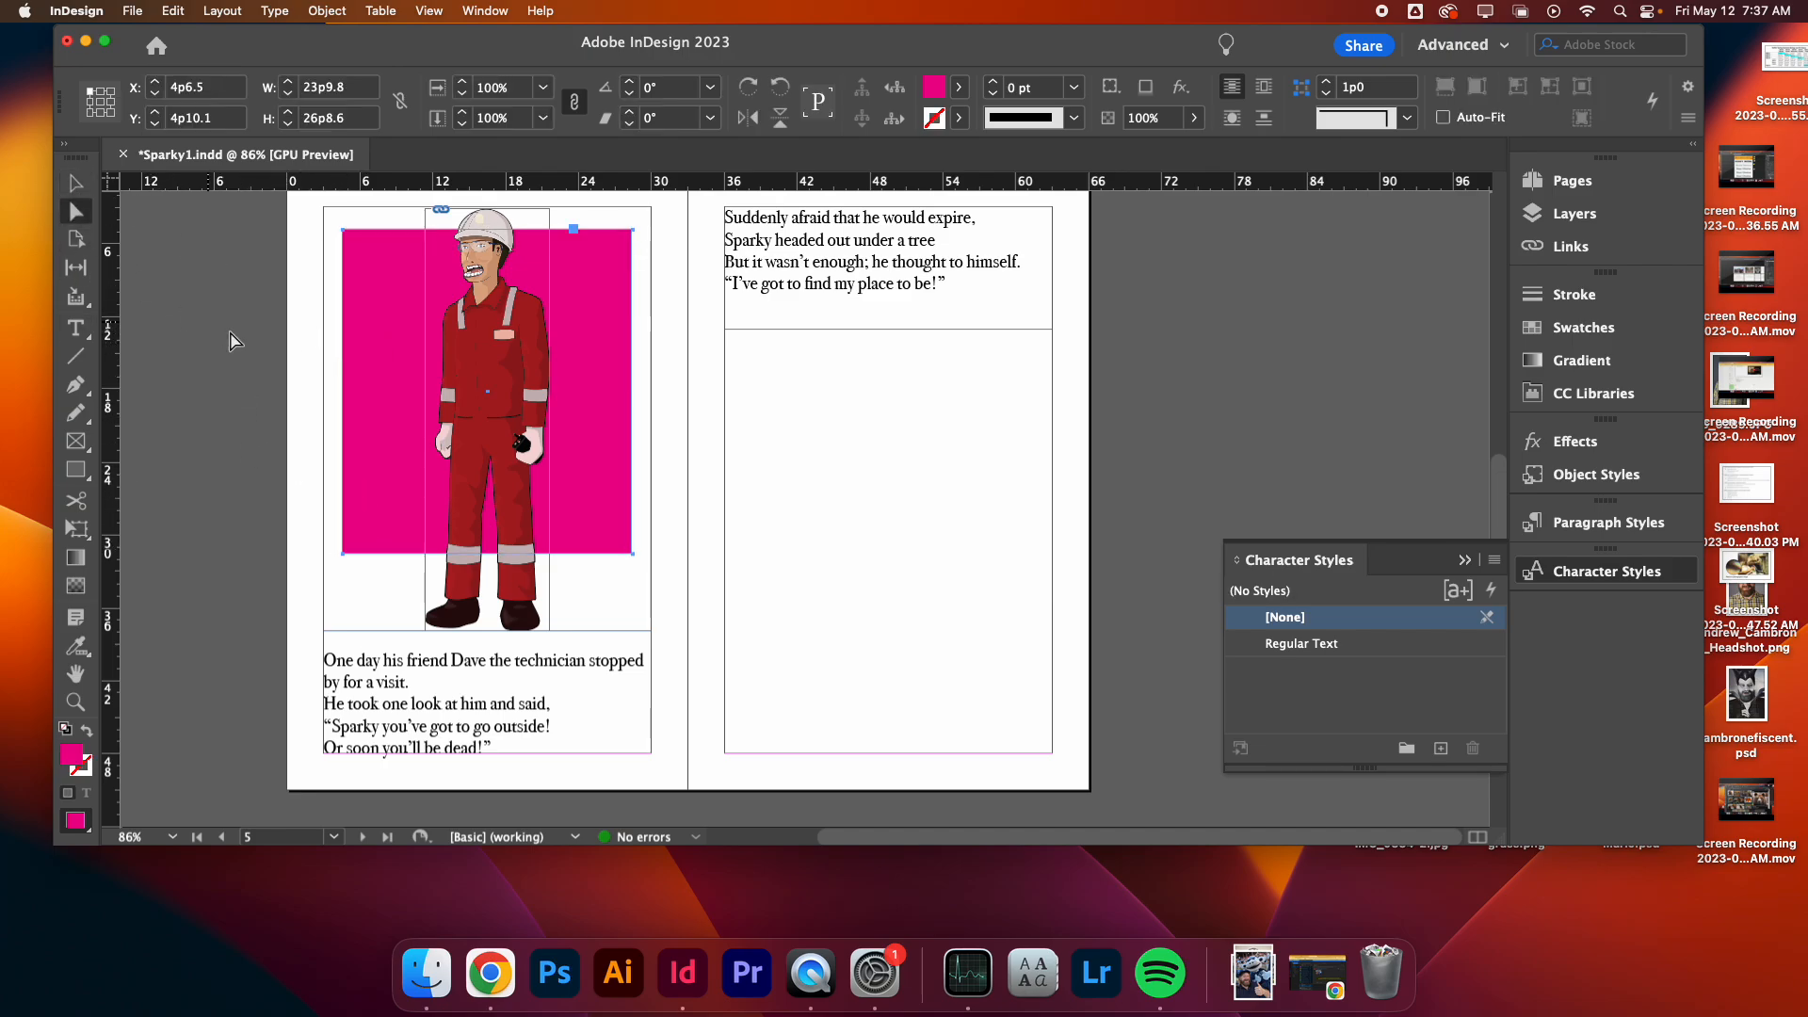
{"action": "left_click", "coordinate": [237, 344]}
{"action": "left_click", "coordinate": [353, 407]}
{"action": "left_click", "coordinate": [344, 554]}
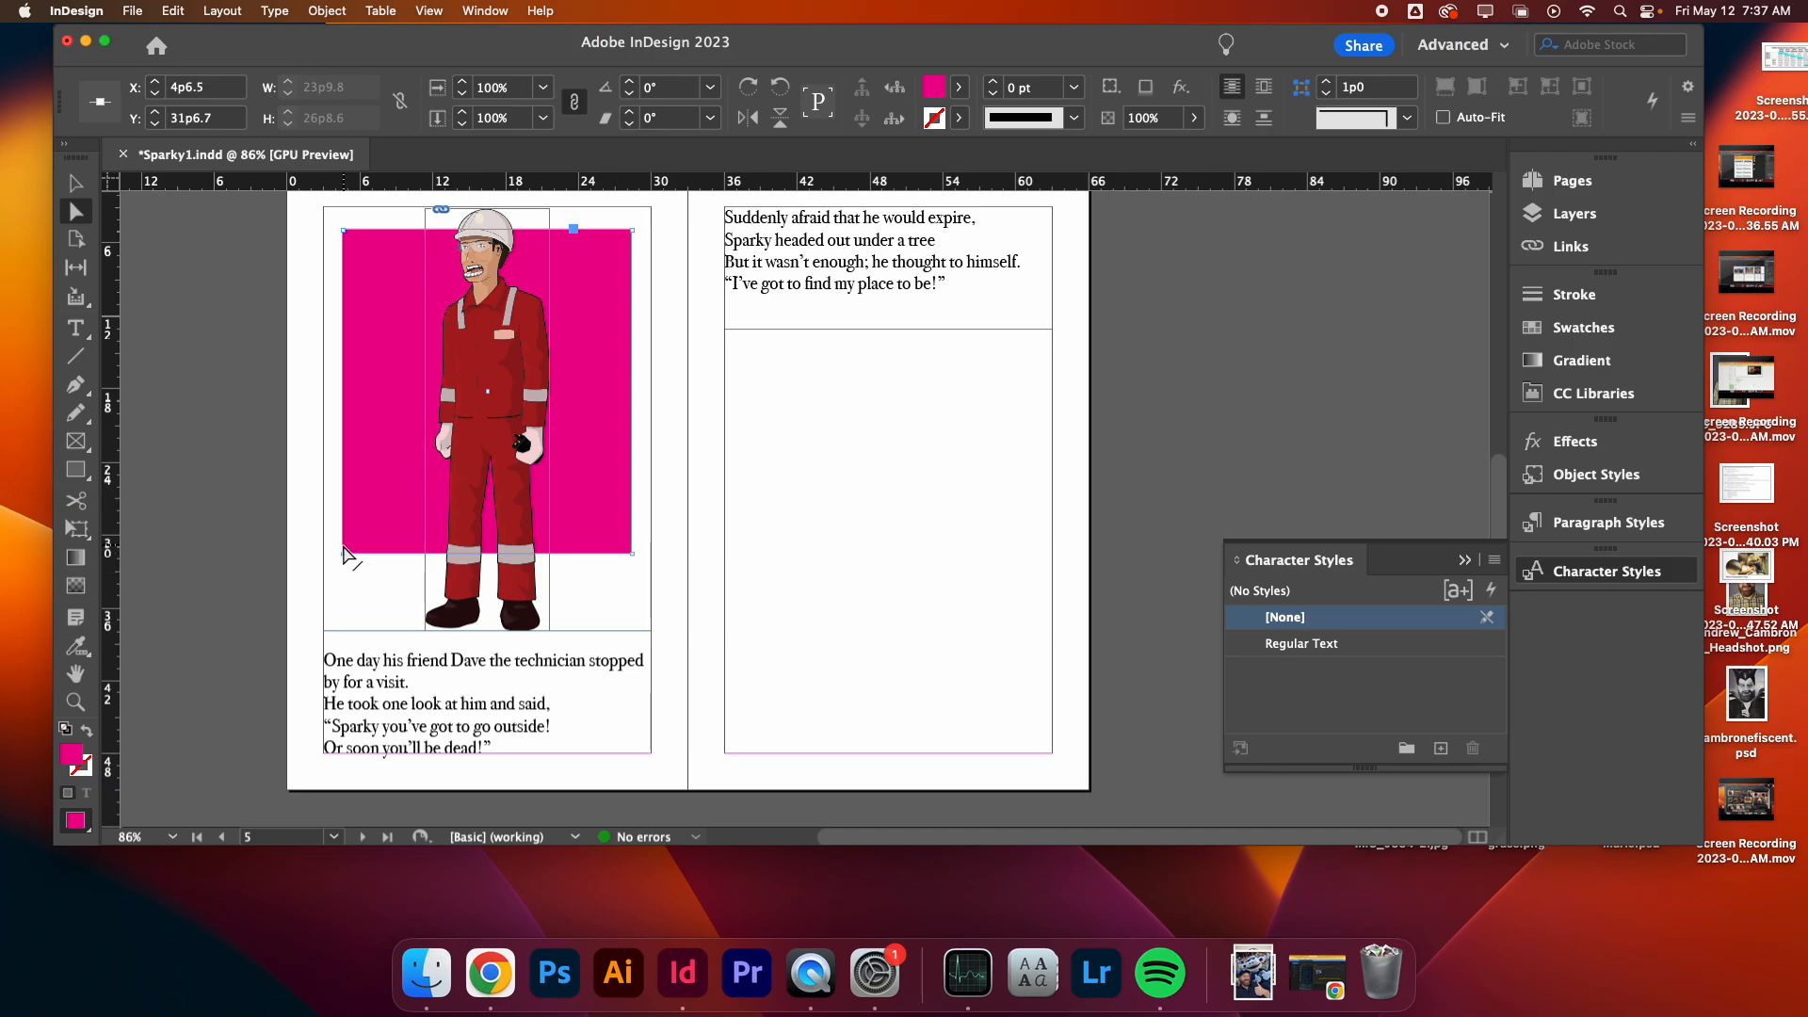
{"action": "left_click_drag", "start_coordinate": [344, 558], "coordinate": [344, 617]}
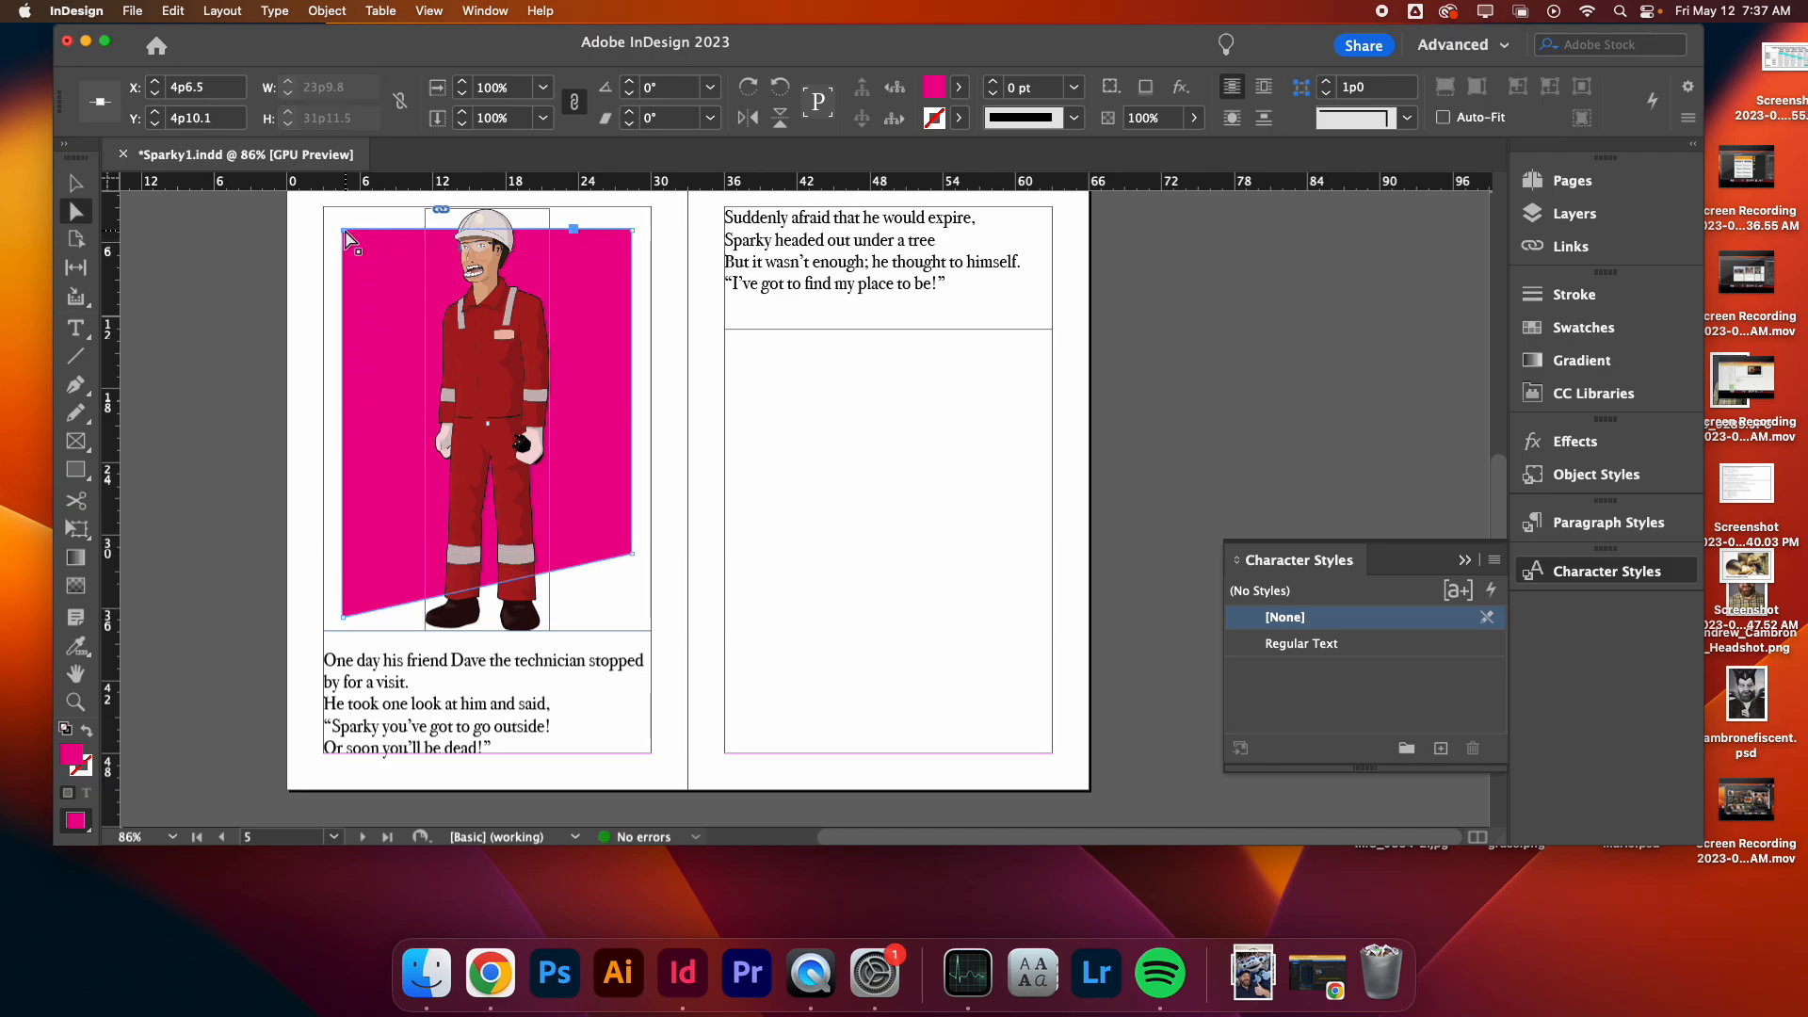
{"action": "left_click_drag", "start_coordinate": [347, 238], "coordinate": [399, 303]}
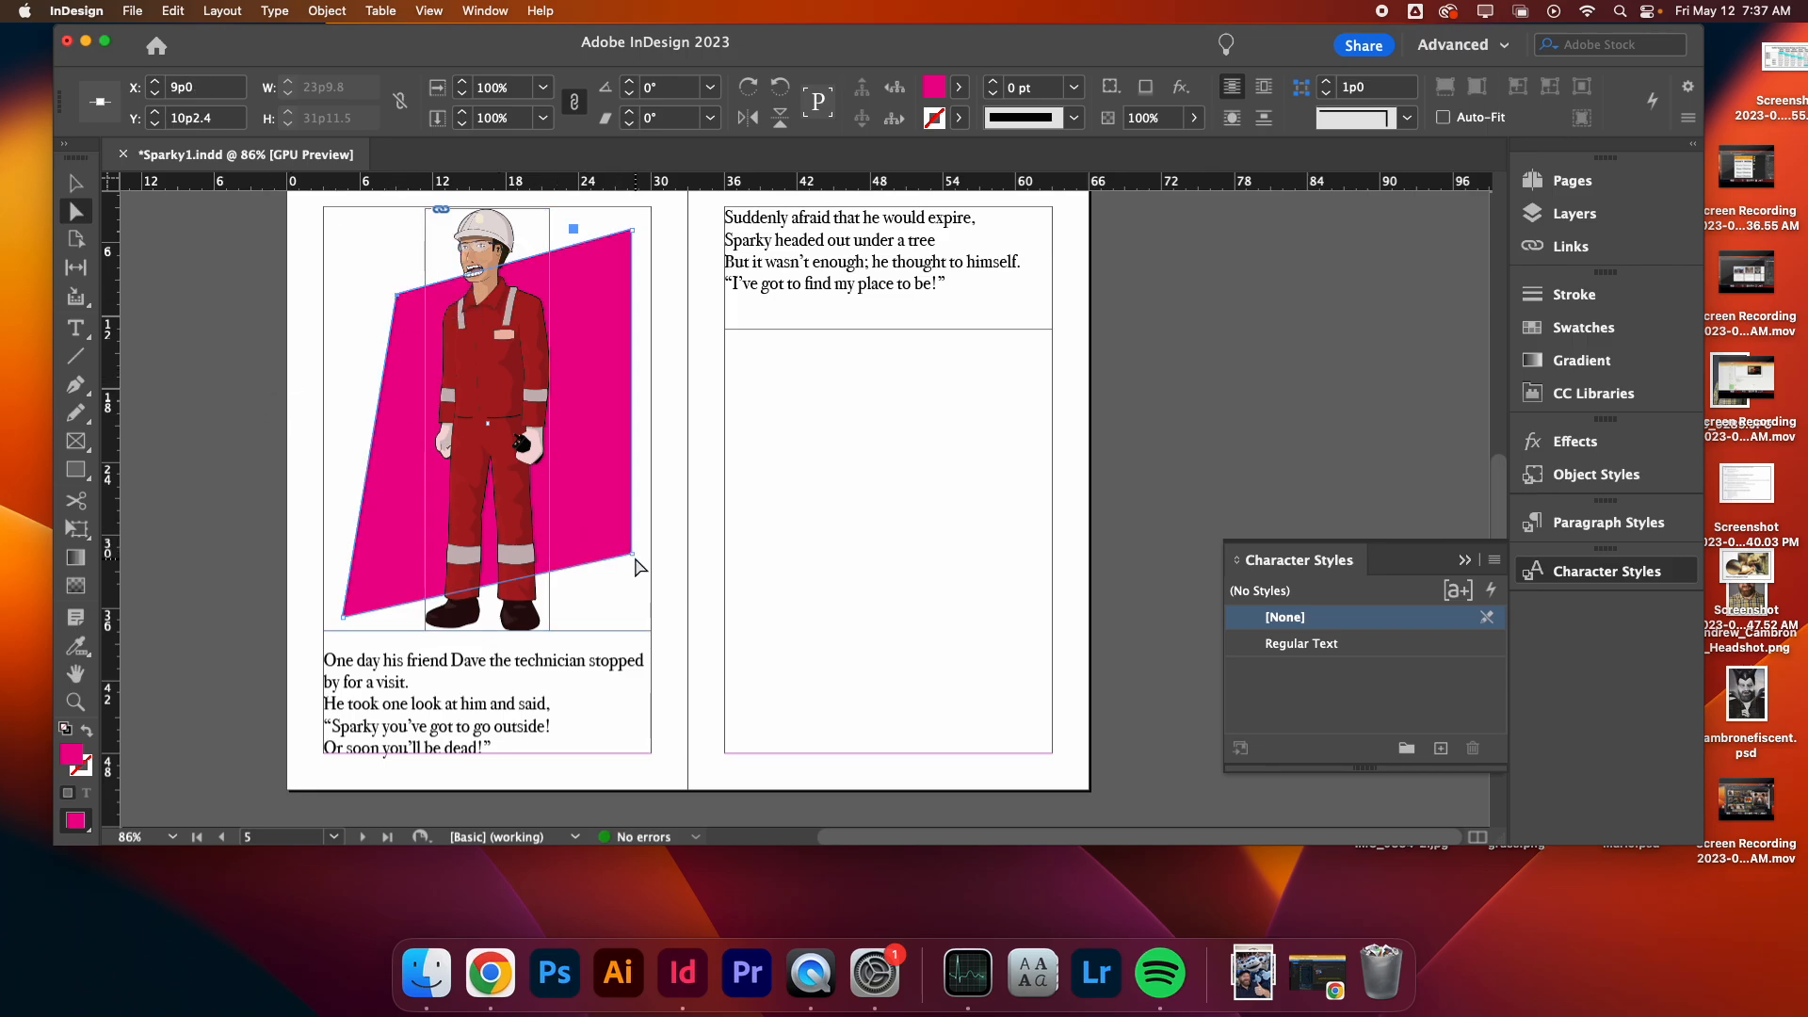
{"action": "mouse_move", "coordinate": [633, 556]}
{"action": "left_mouse_down"}
{"action": "mouse_move", "coordinate": [617, 540]}
{"action": "mouse_move", "coordinate": [653, 561]}
{"action": "left_mouse_up"}
{"action": "left_click", "coordinate": [614, 535]}
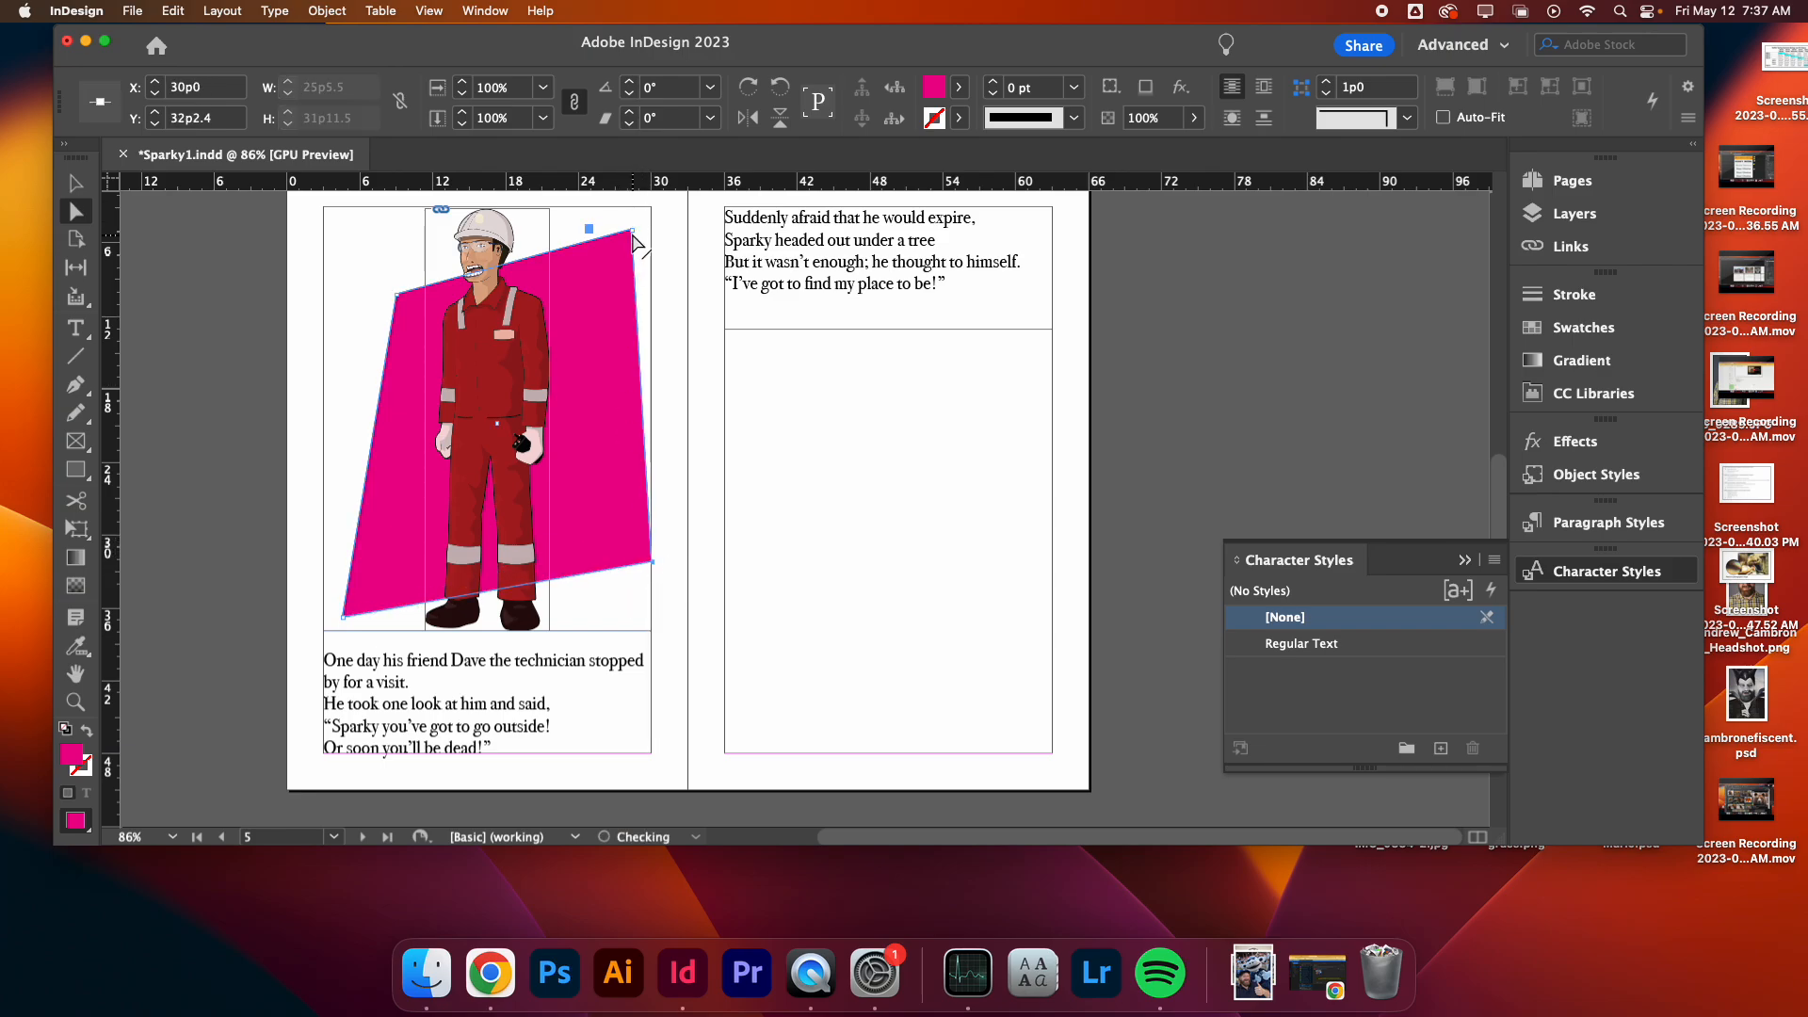
{"action": "left_click_drag", "start_coordinate": [633, 230], "coordinate": [653, 230]}
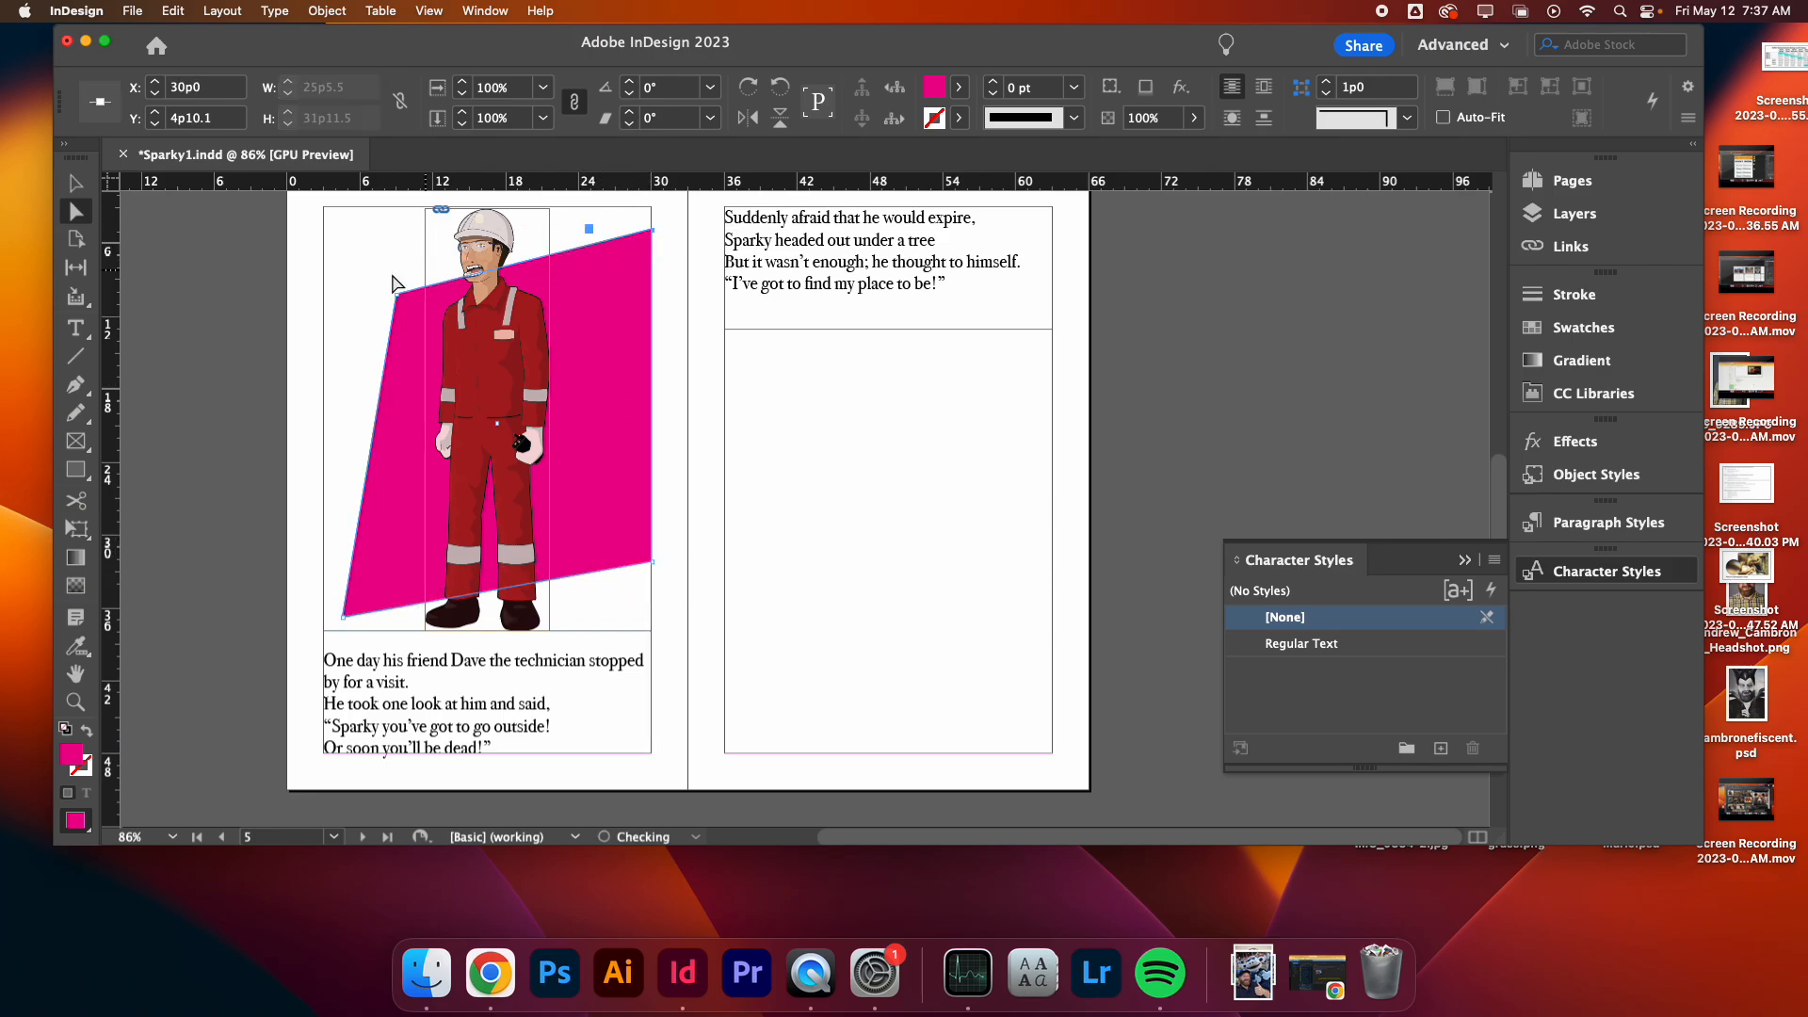
{"action": "left_click", "coordinate": [255, 309]}
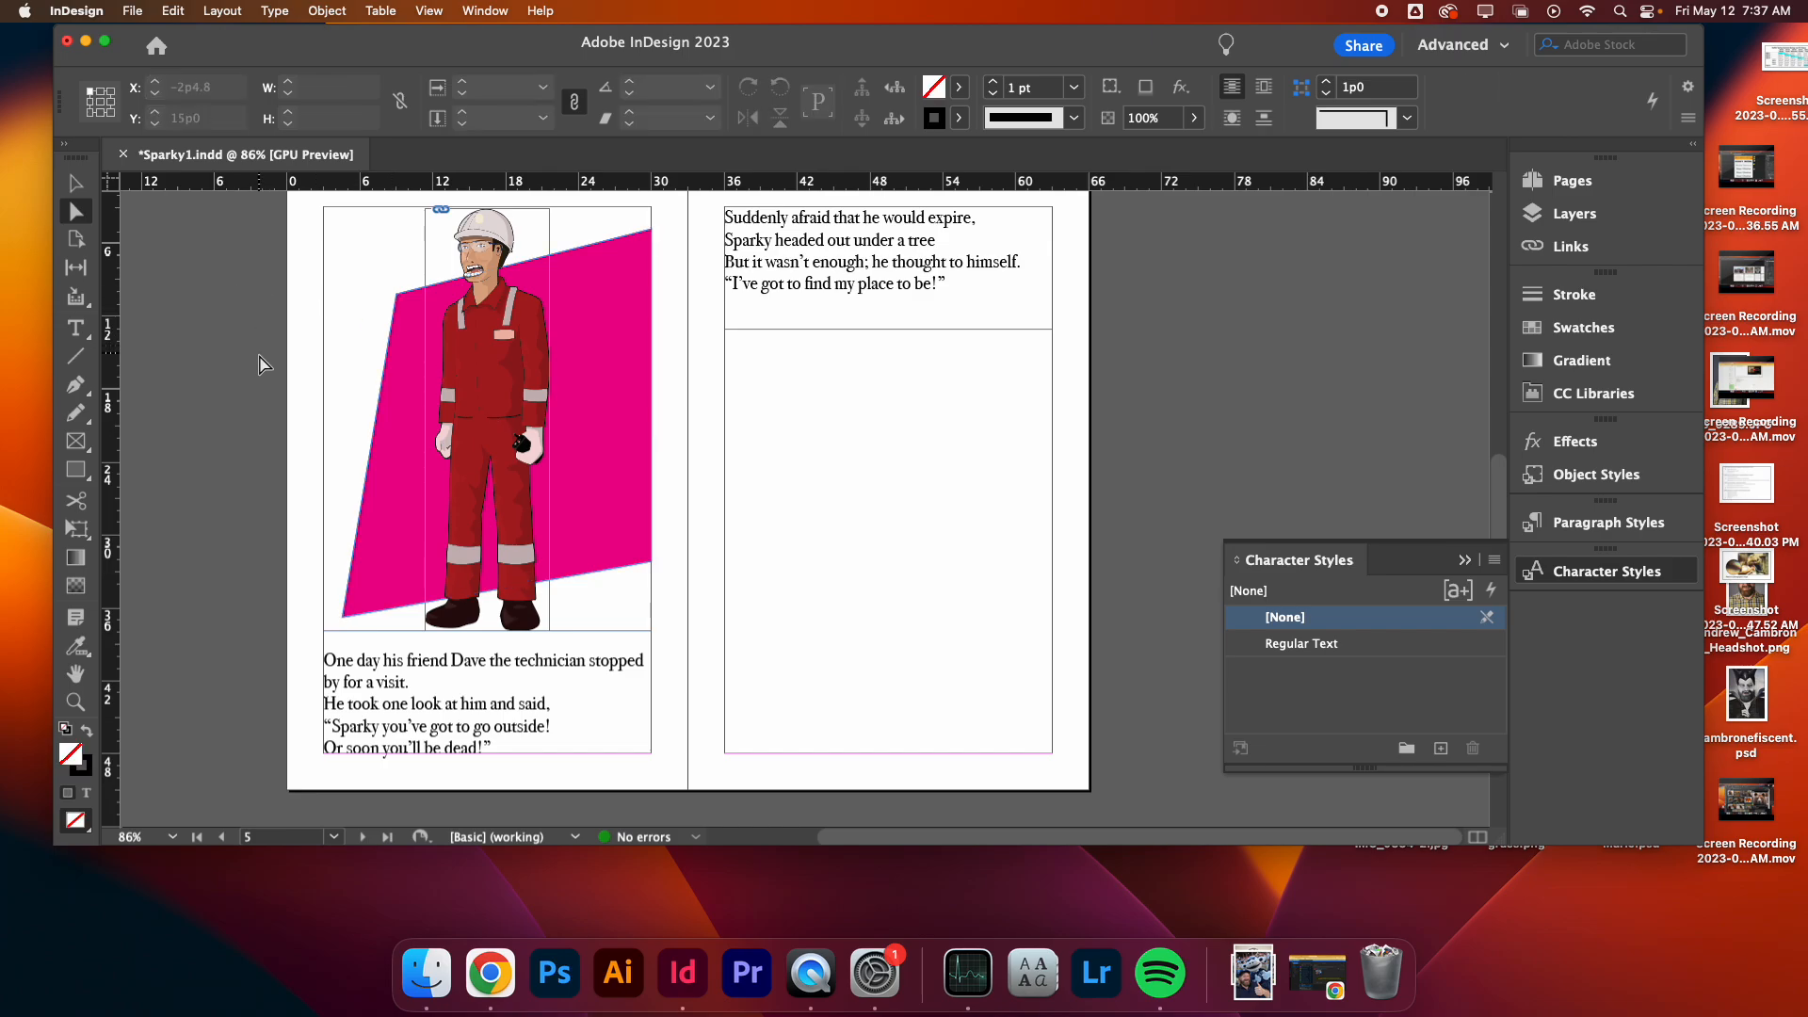
- Nudge the slanted magenta shape upward by three small steps
{"action": "left_click", "coordinate": [585, 407]}
{"action": "key", "text": "Up"}
{"action": "key", "text": "Up"}
{"action": "key", "text": "Up"}
{"action": "key", "text": "Up"}
{"action": "key", "text": "Up"}
{"action": "key", "text": "Up"}
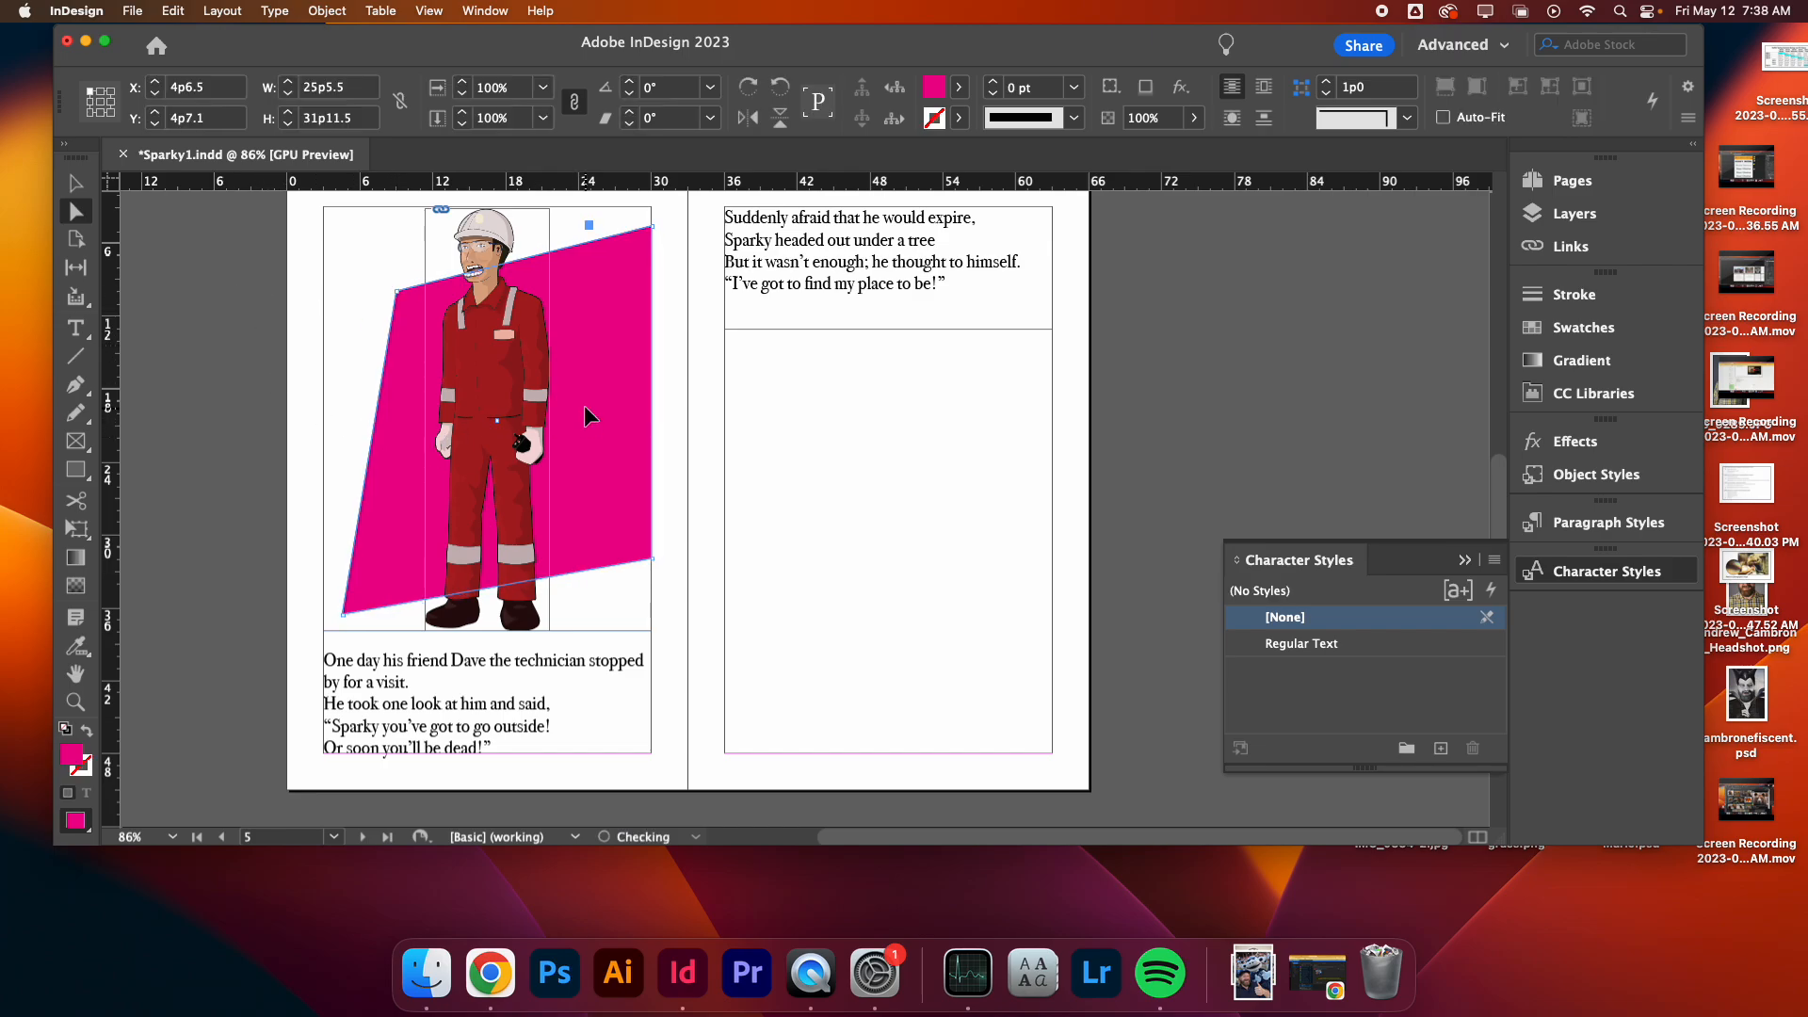
{"action": "left_click", "coordinate": [301, 383]}
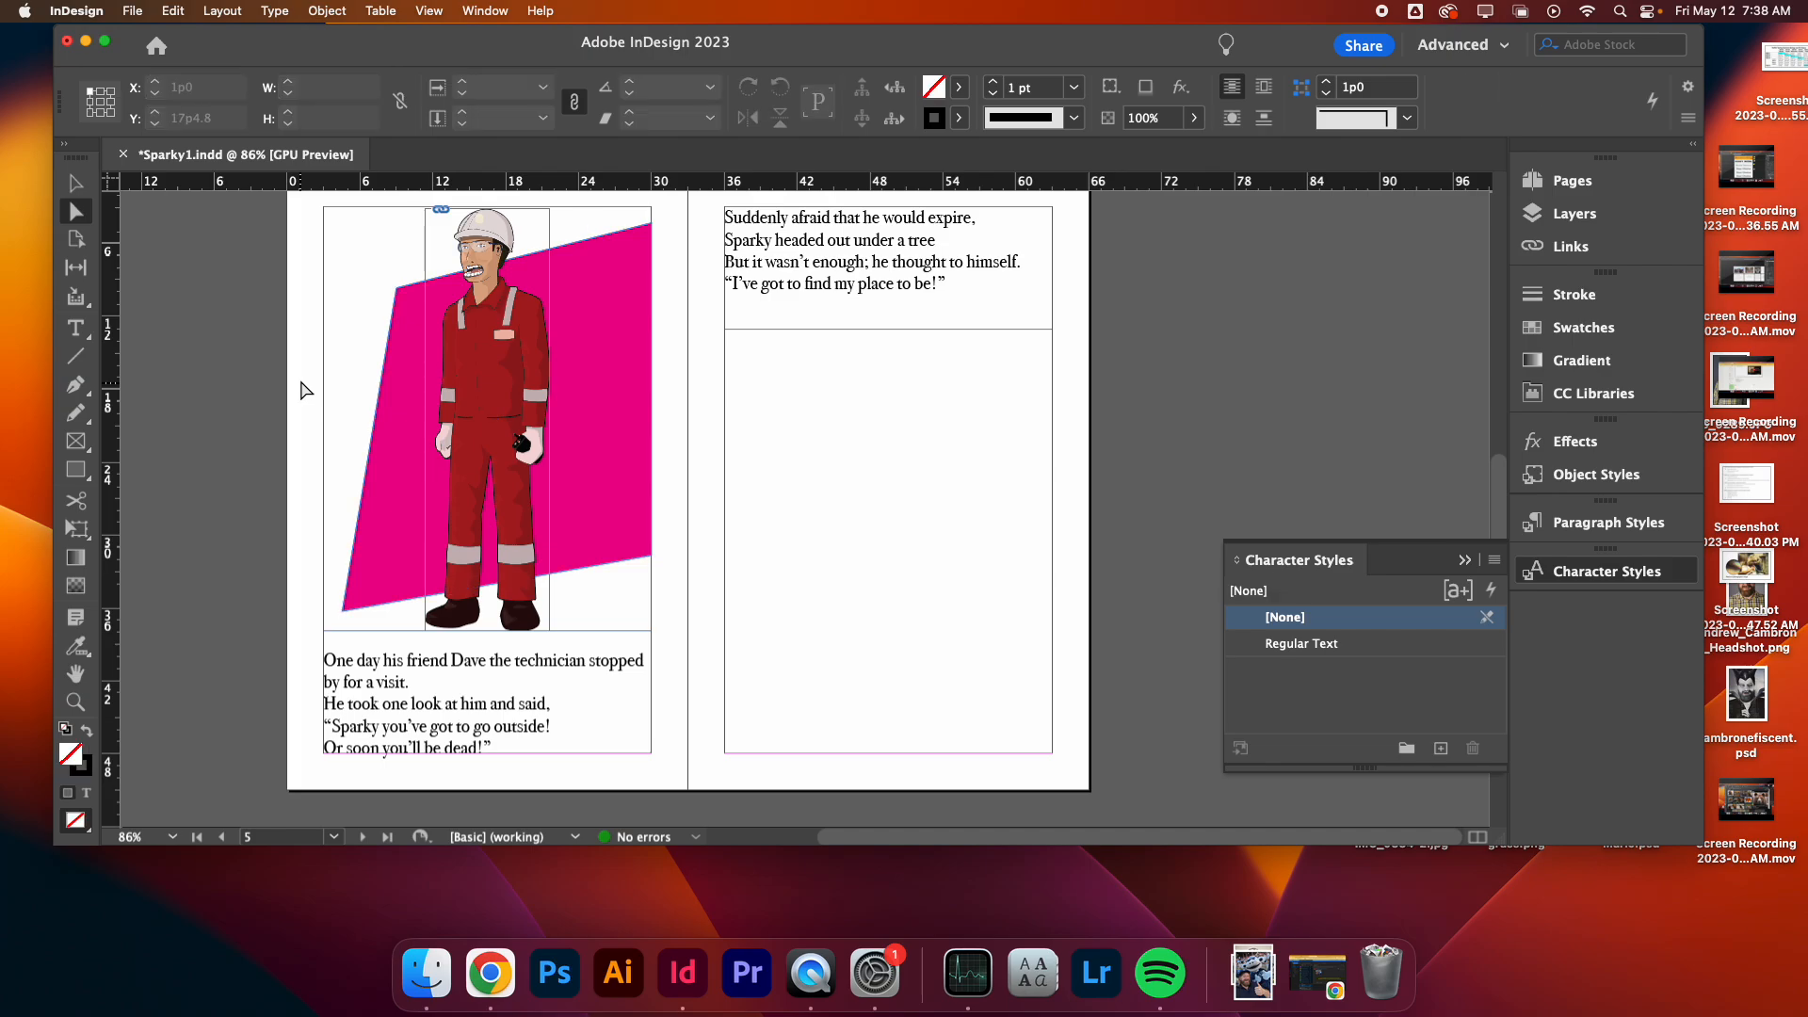
- Switch to Preview mode and review the technician page with its new slanted background
{"action": "left_click", "coordinate": [75, 183]}
{"action": "key", "text": "w"}
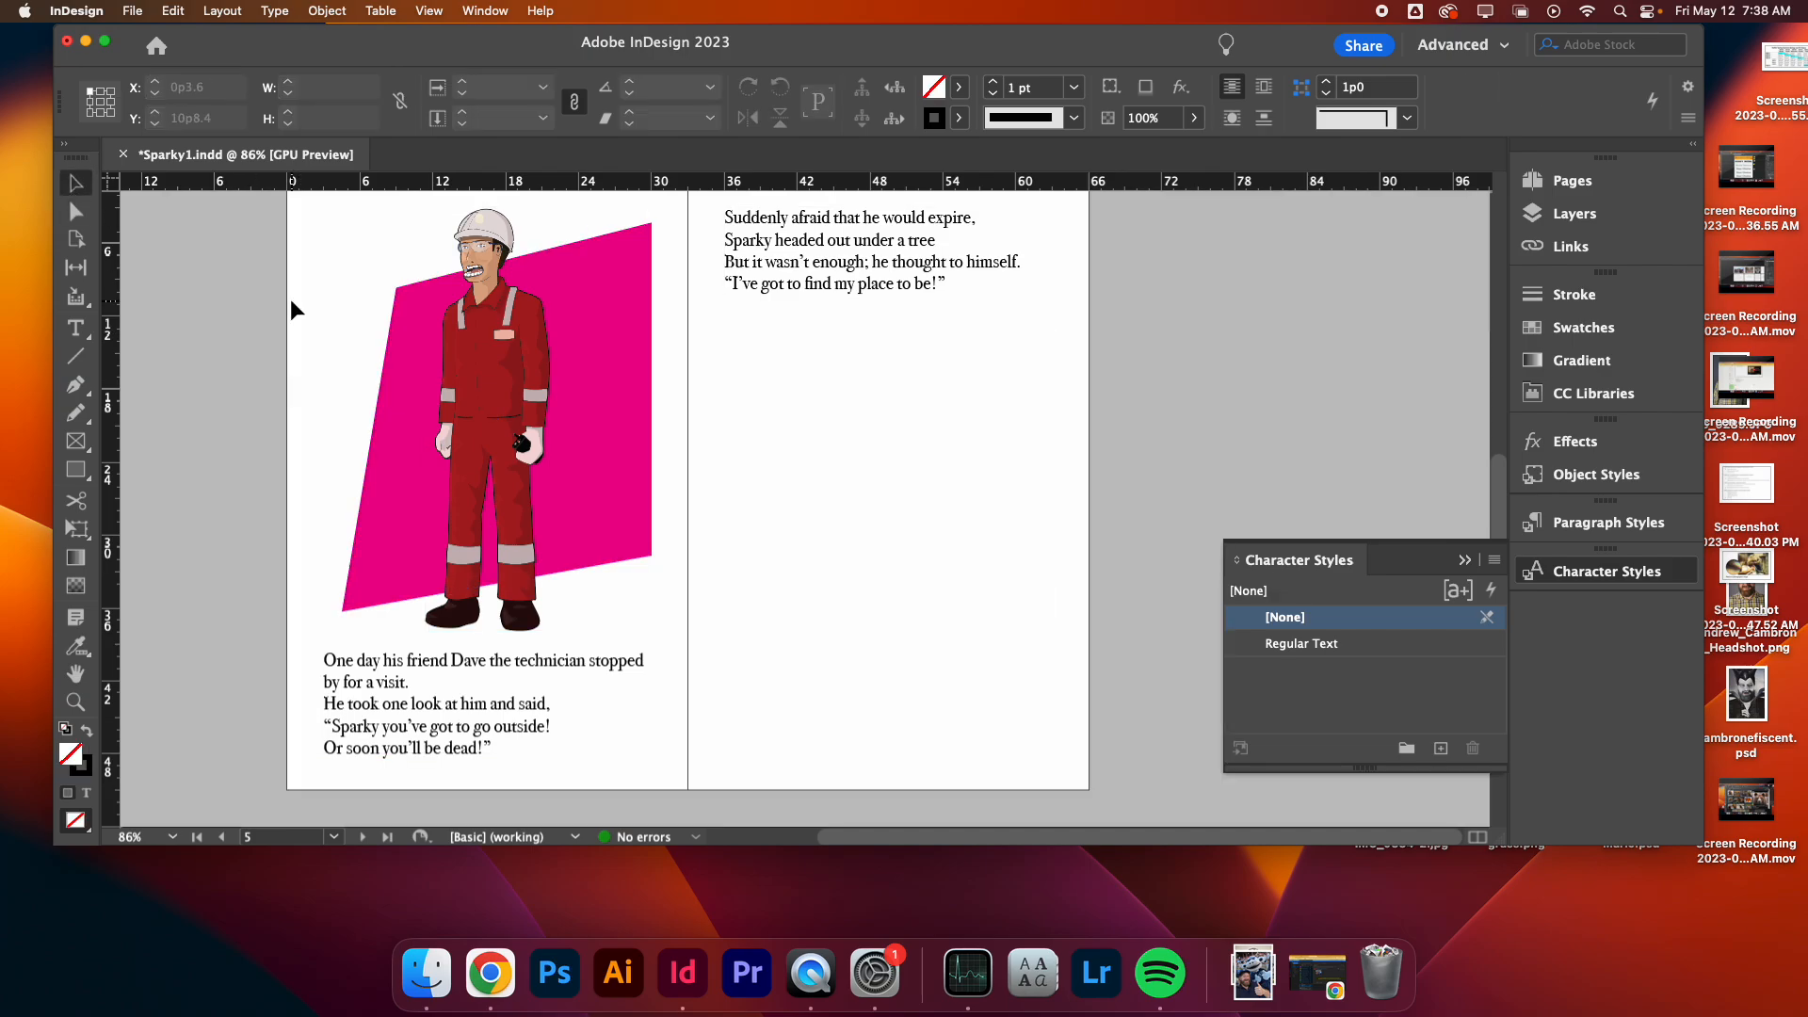
{"action": "scroll", "coordinate": [290, 300], "scroll_direction": "up", "scroll_amount": 2}
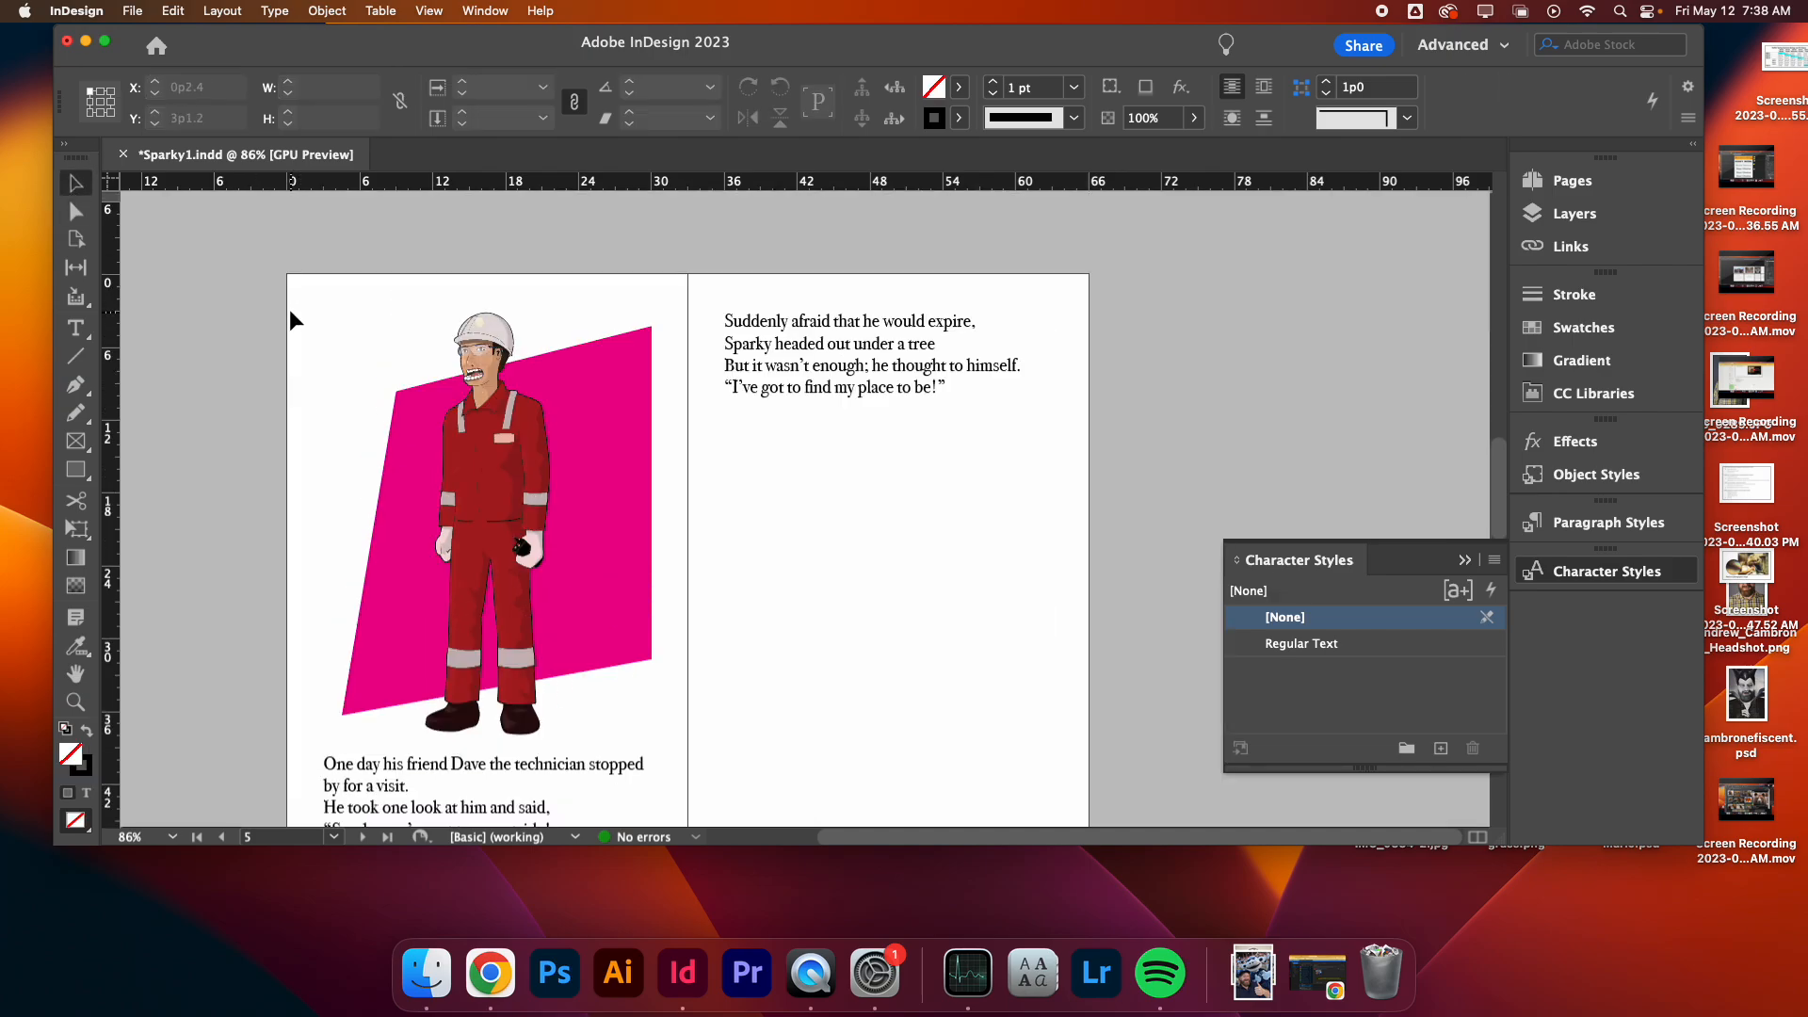
{"action": "scroll", "coordinate": [292, 311], "scroll_direction": "down", "scroll_amount": 6}
{"action": "scroll", "coordinate": [290, 309], "scroll_direction": "up", "scroll_amount": 4}
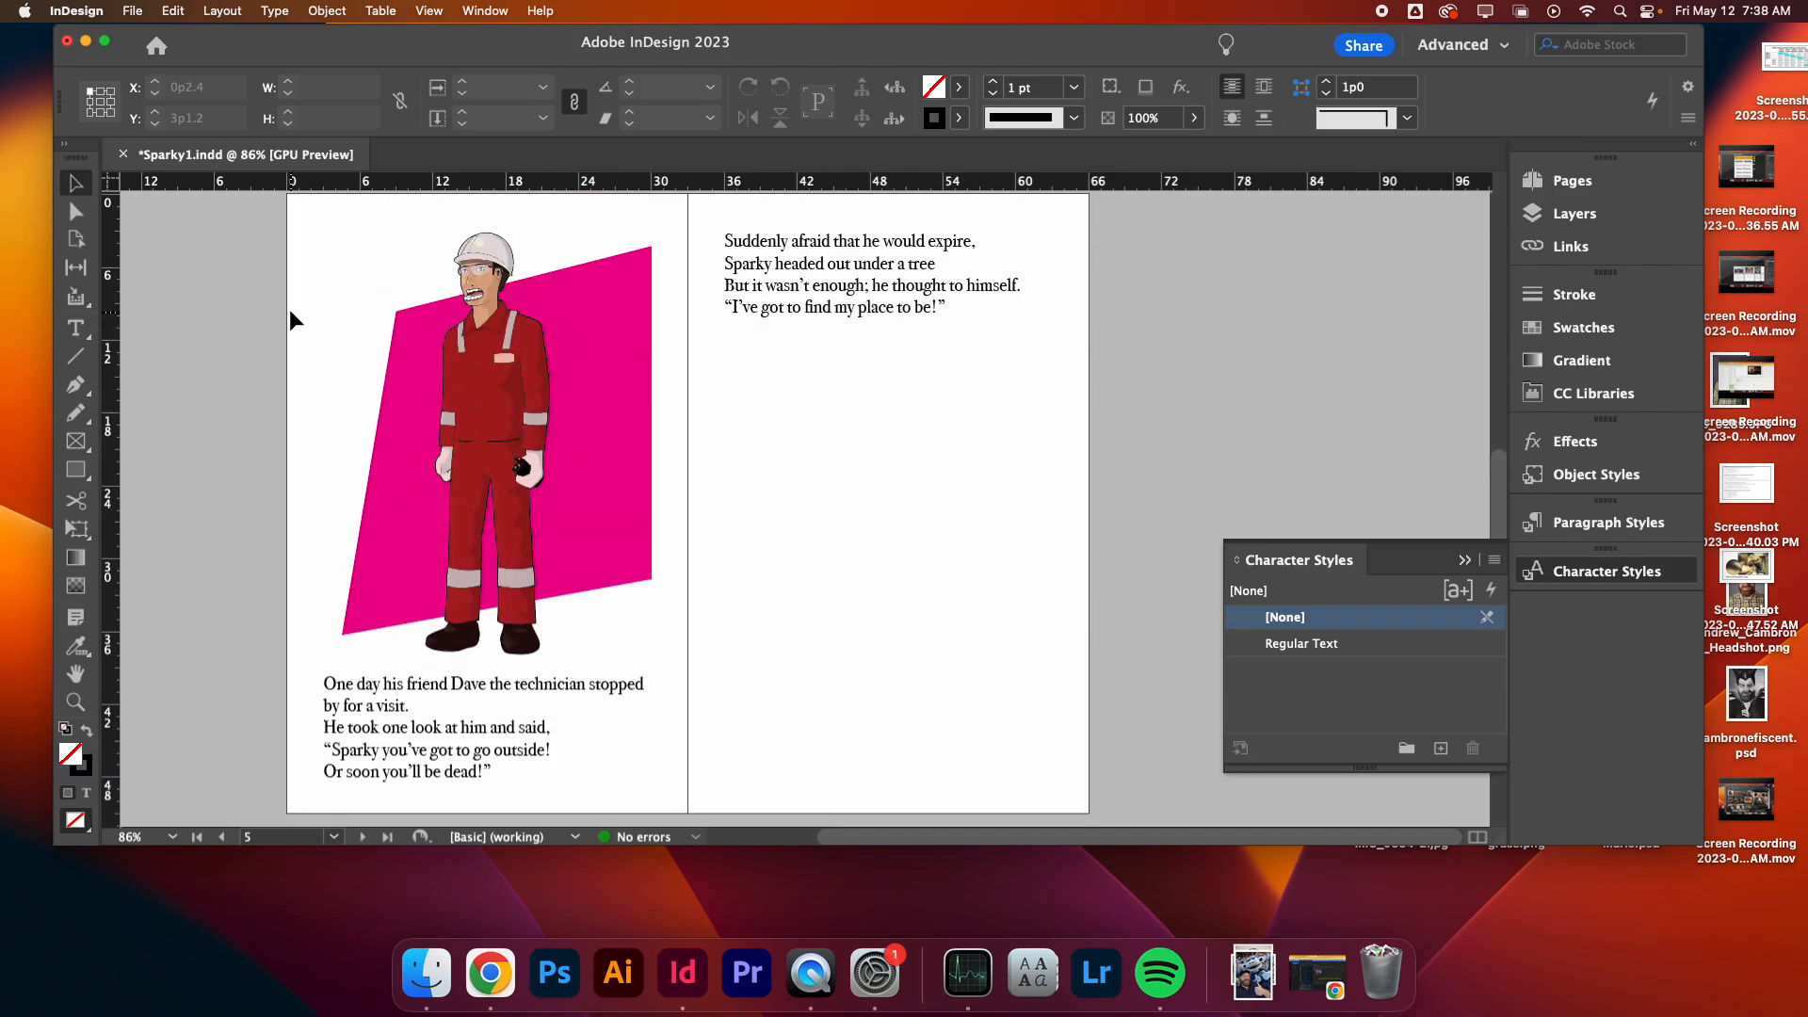
- Place frowny.svg on the facing page below the text, drawn about 25p9 by 24p5
{"action": "left_click", "coordinate": [132, 10]}
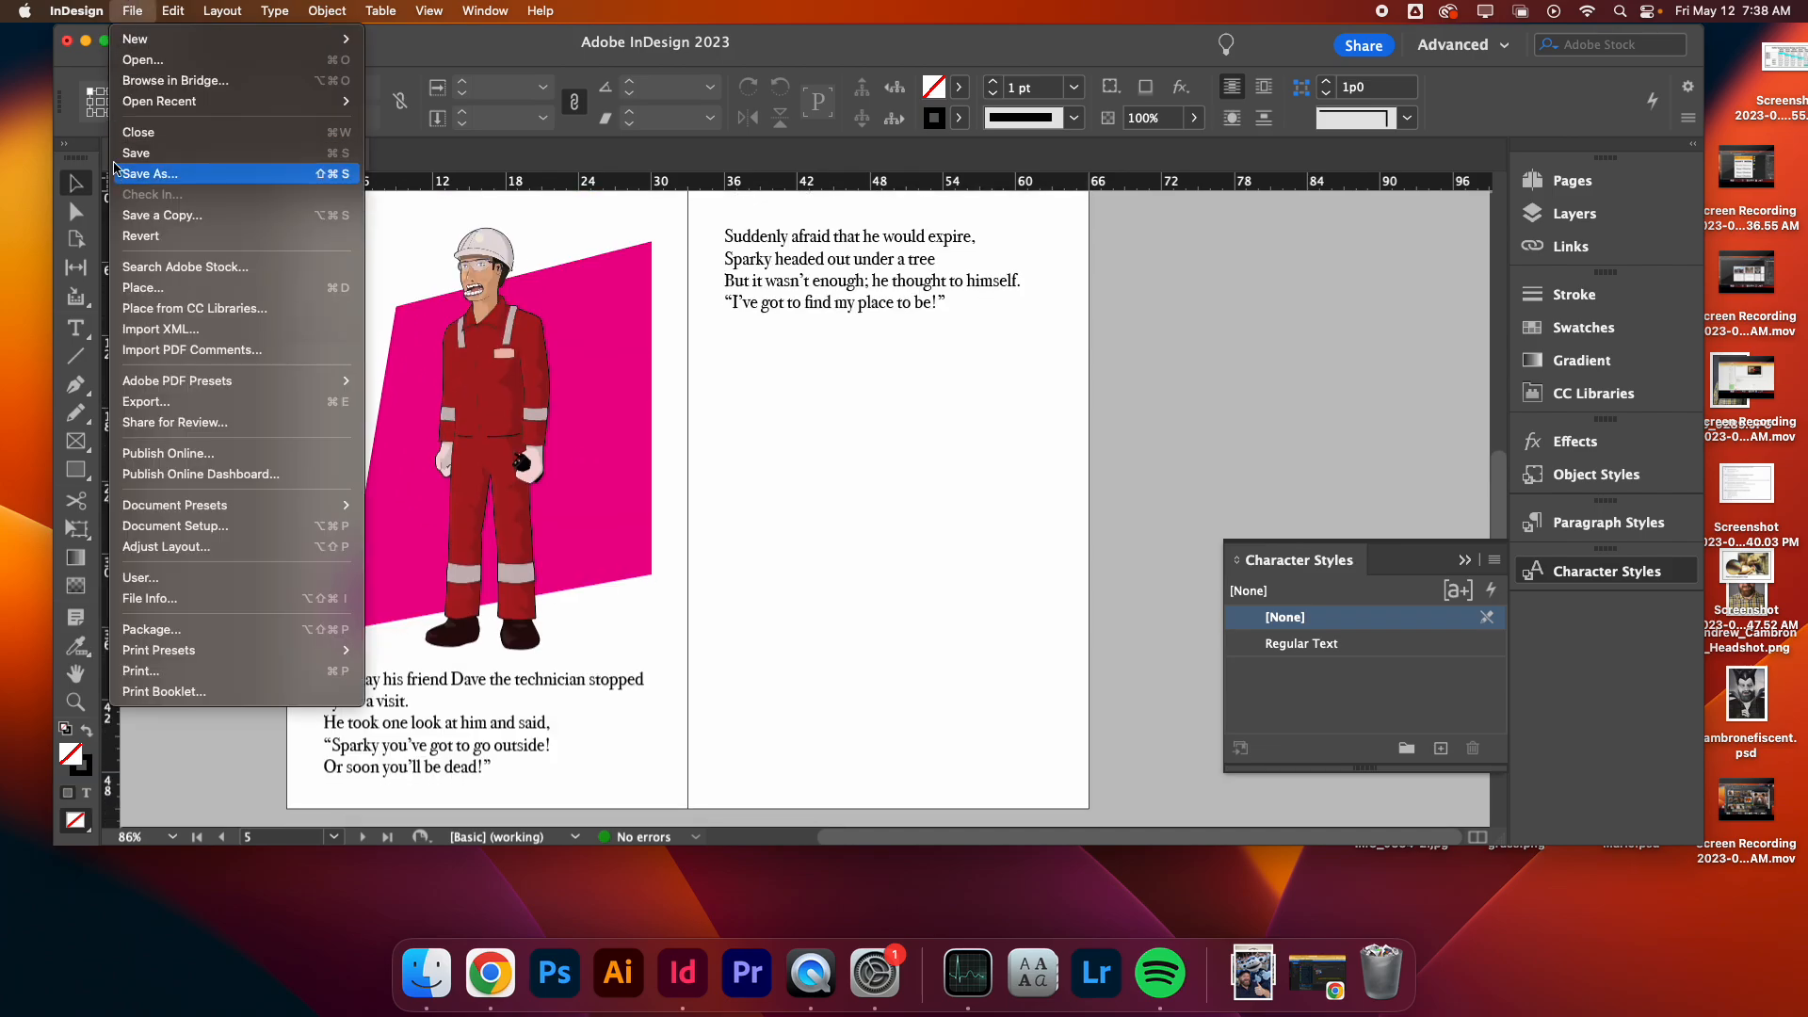
{"action": "left_click", "coordinate": [162, 287]}
{"action": "left_click", "coordinate": [765, 346]}
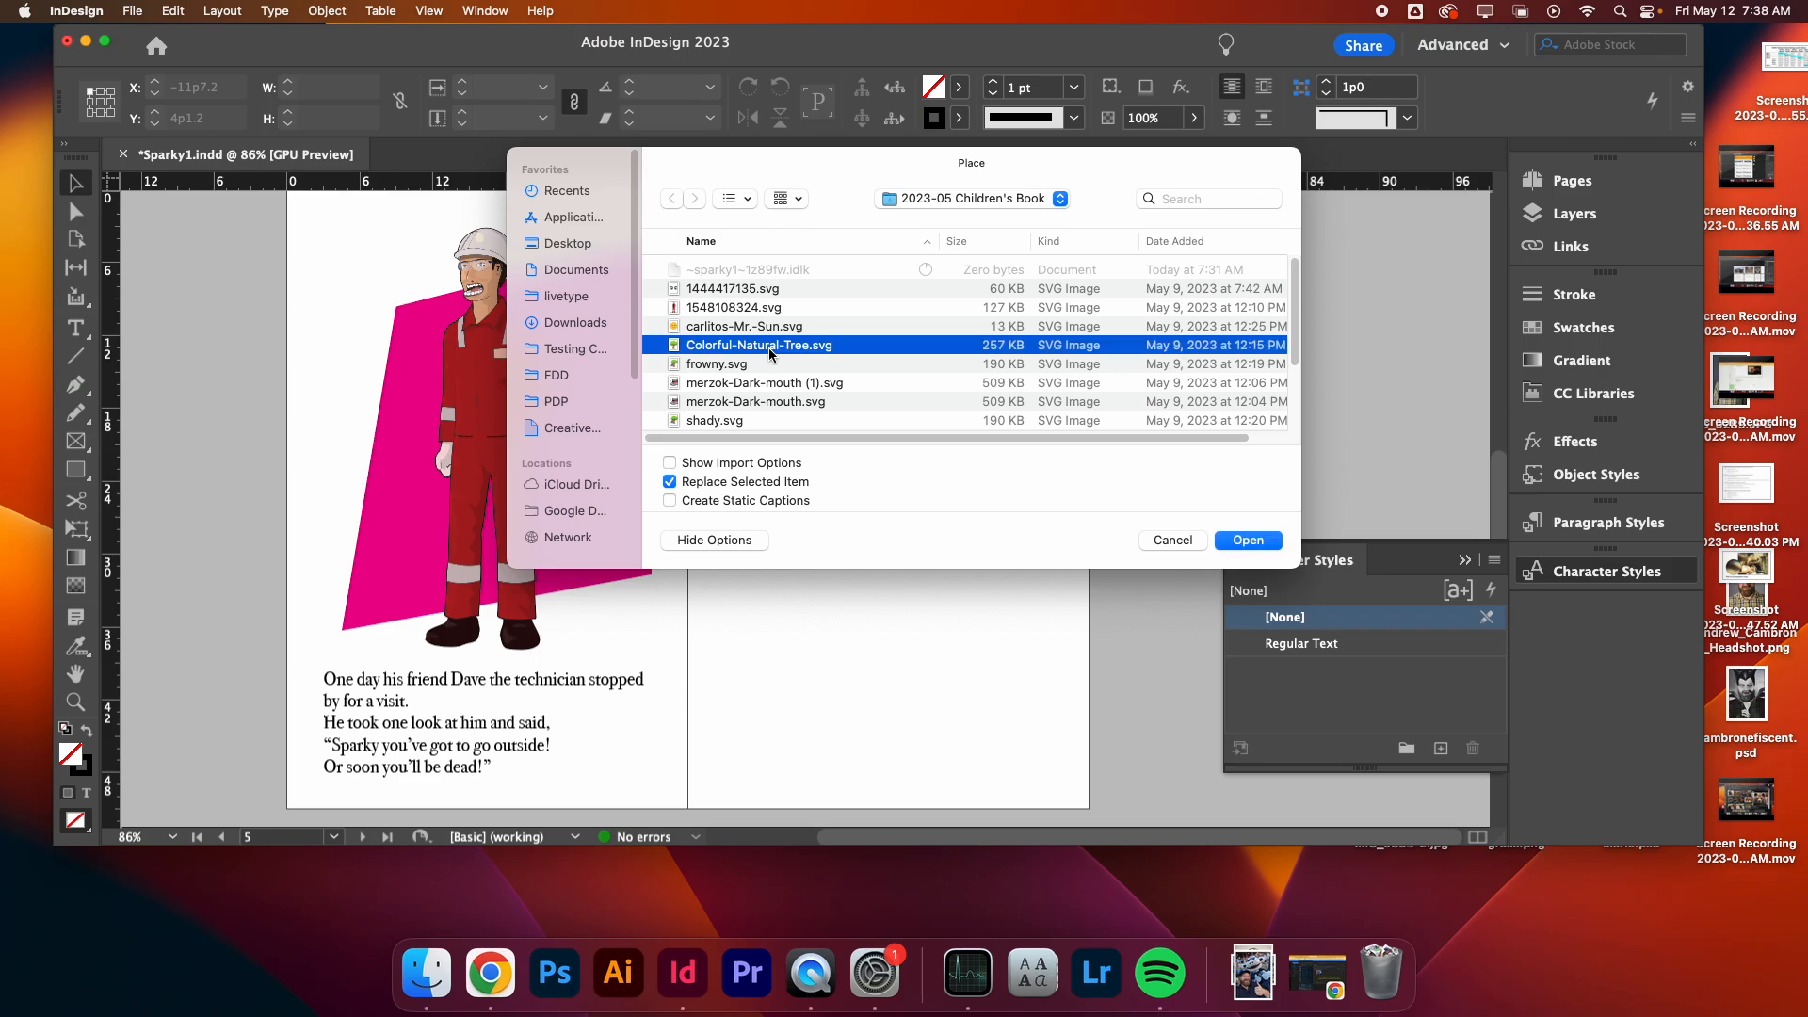
{"action": "key", "text": "space"}
{"action": "key", "text": "space"}
{"action": "left_click", "coordinate": [768, 365]}
{"action": "key", "text": "space"}
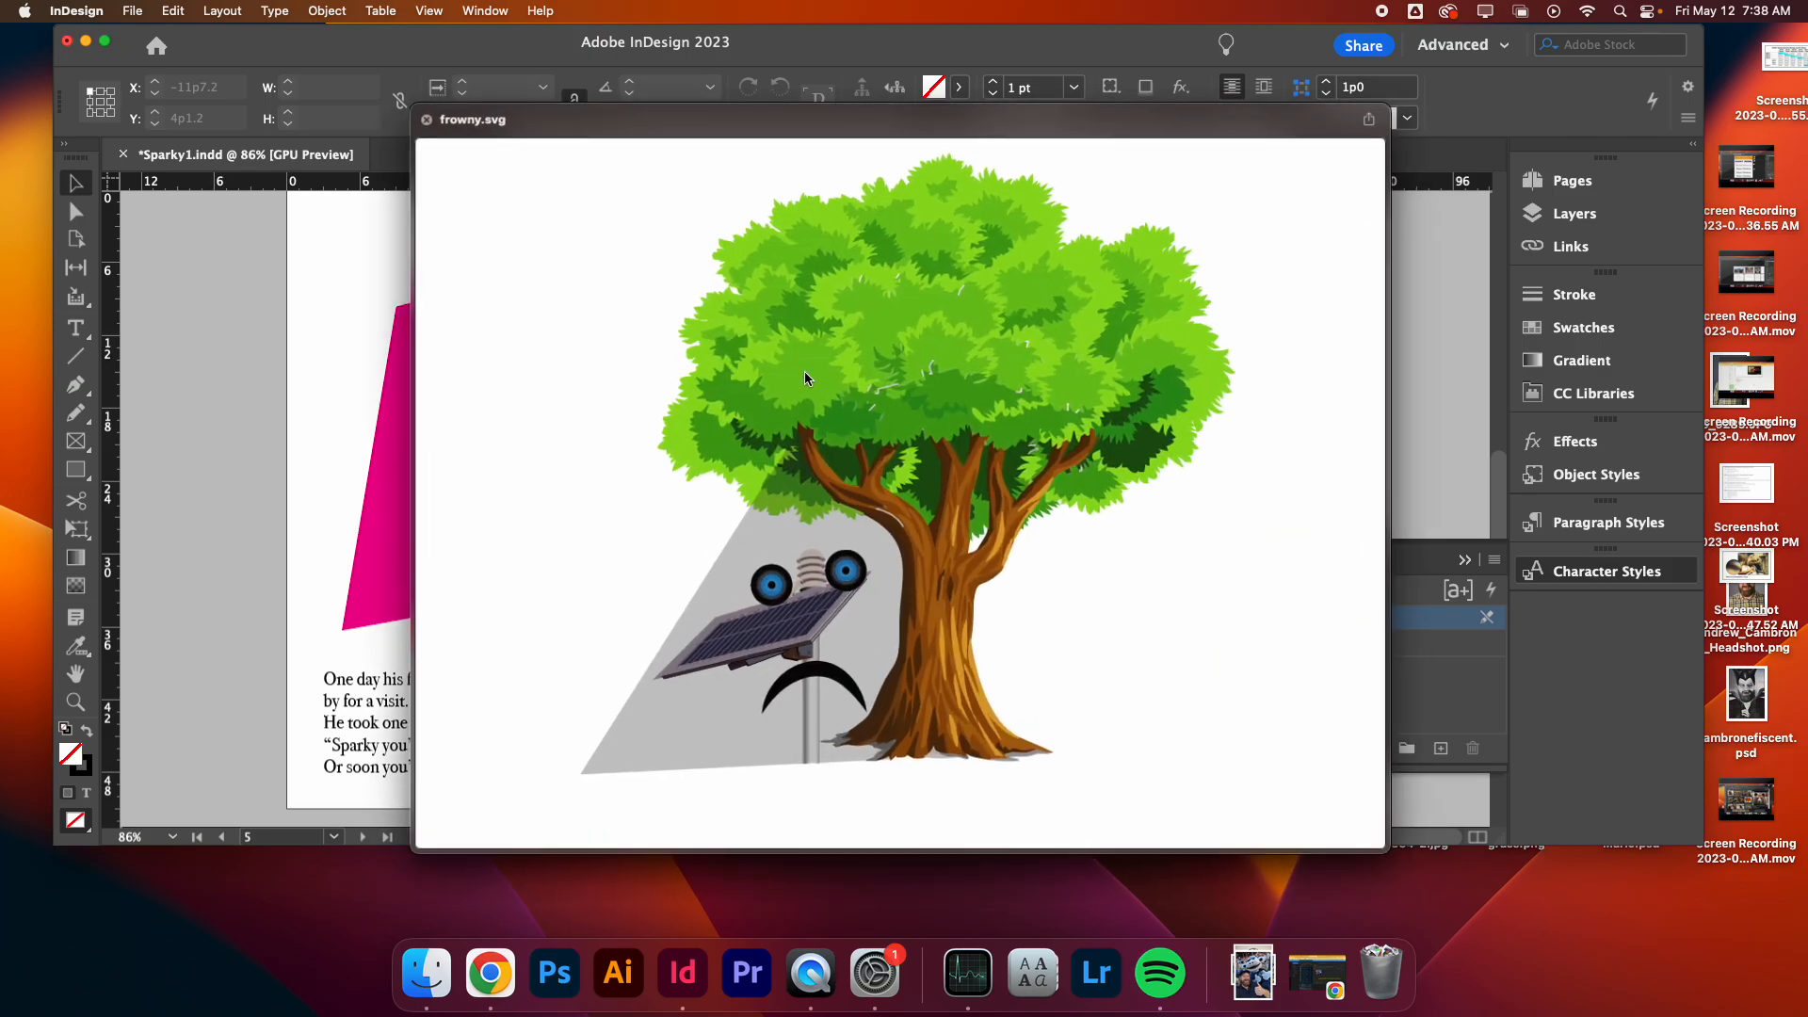
{"action": "key", "text": "space"}
{"action": "left_click", "coordinate": [1248, 540]}
{"action": "left_click_drag", "start_coordinate": [723, 368], "coordinate": [1037, 664]}
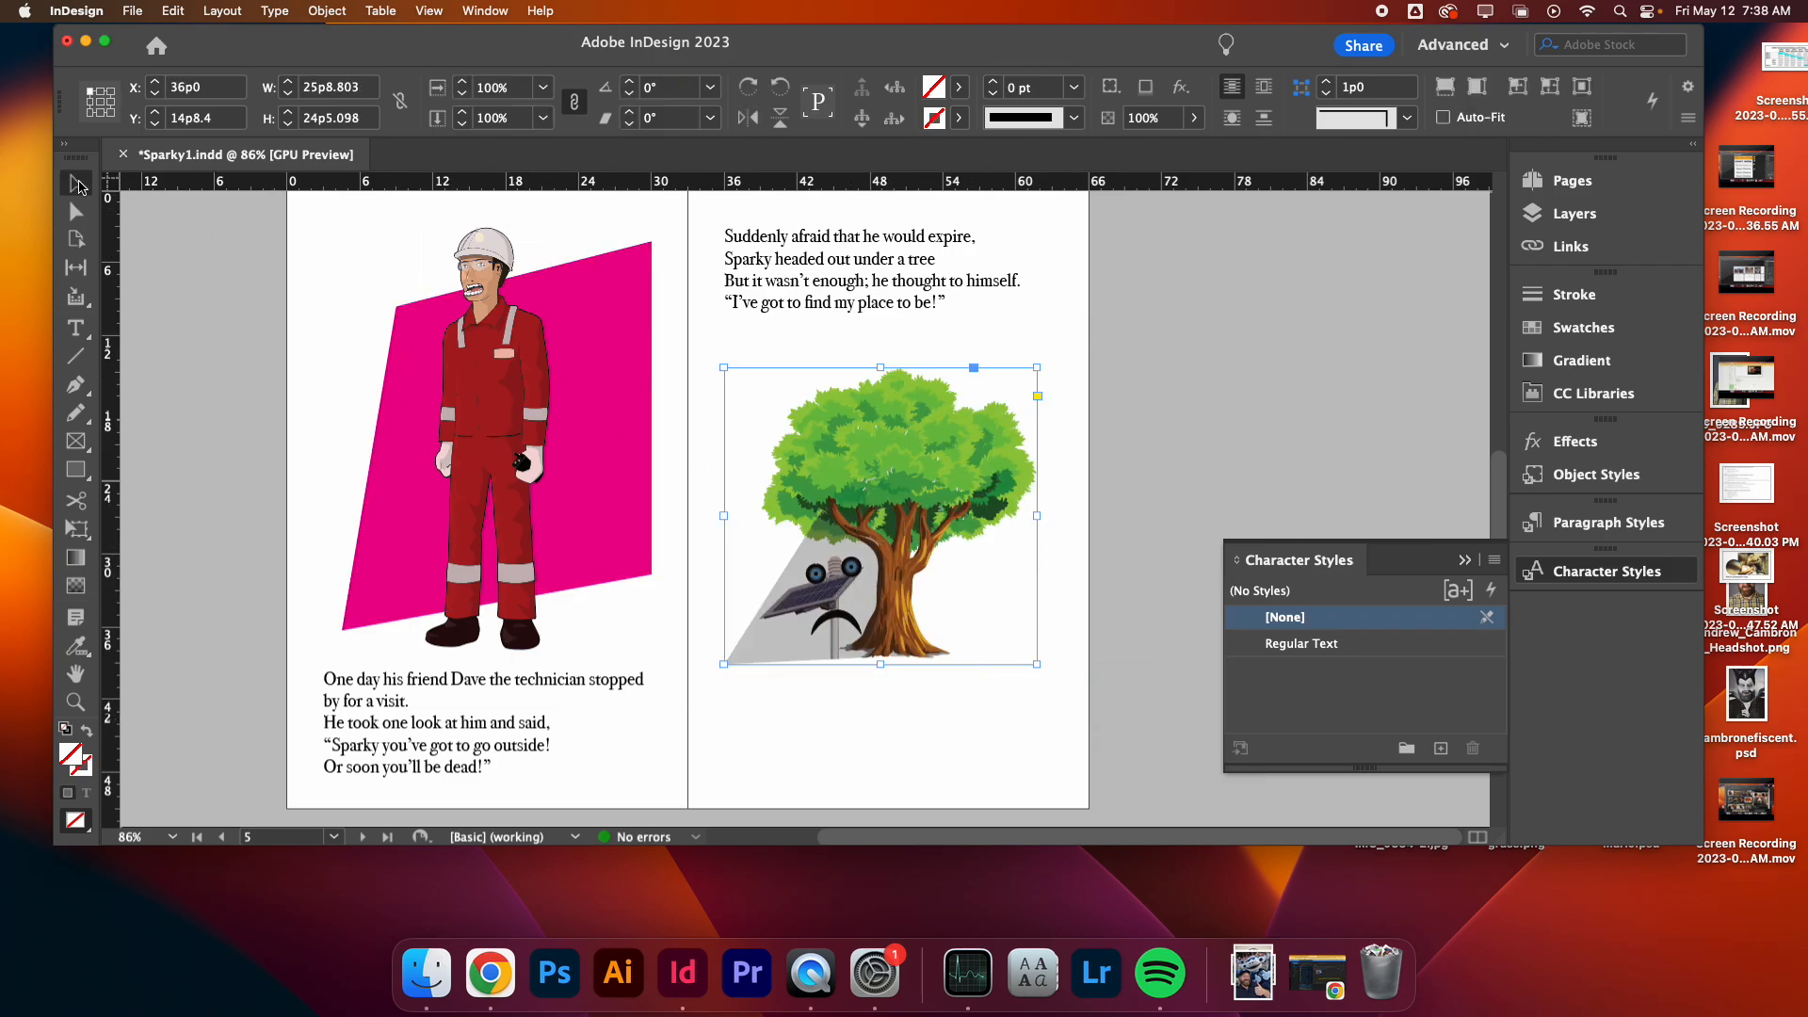
- Leave Preview mode and undo the accidental shift of the tree illustration
{"action": "left_click_drag", "start_coordinate": [936, 512], "coordinate": [945, 512]}
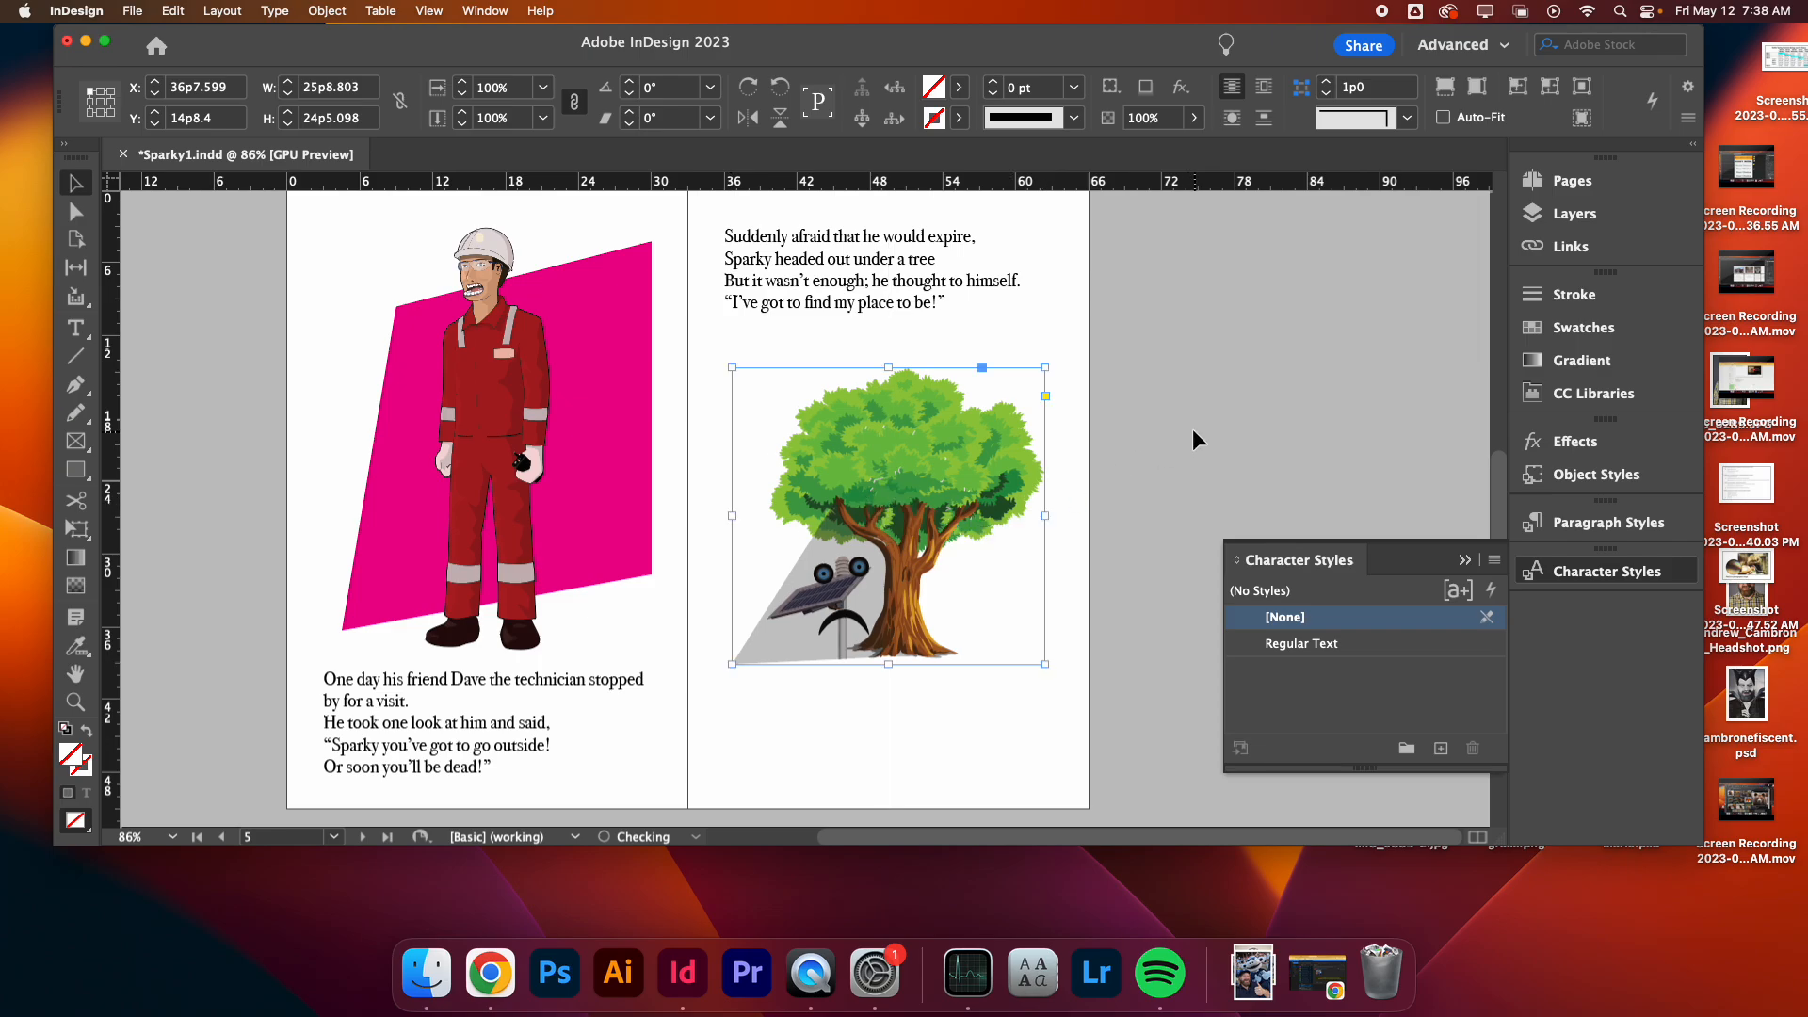
{"action": "key", "text": "w"}
{"action": "key", "text": "super+z"}
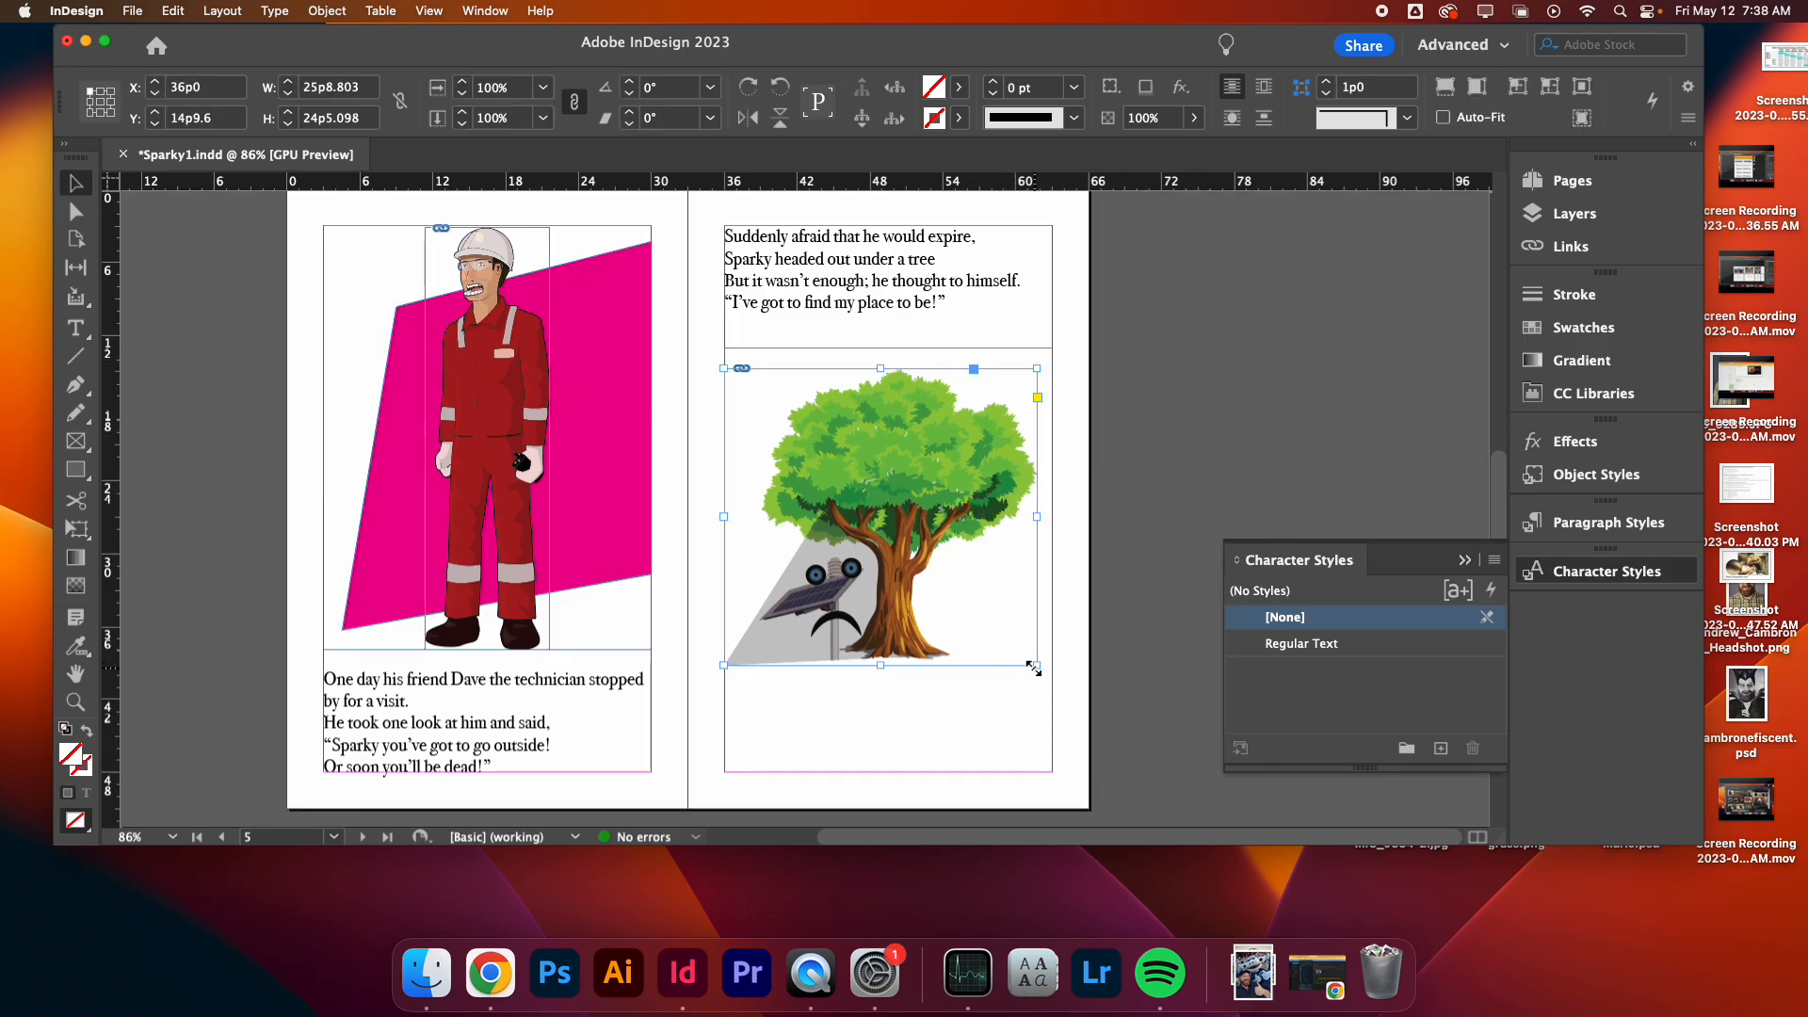
- Enlarge the tree image frame to about 27p0 by 28p2 and fit its content proportionally
{"action": "left_click_drag", "start_coordinate": [1033, 665], "coordinate": [1048, 711]}
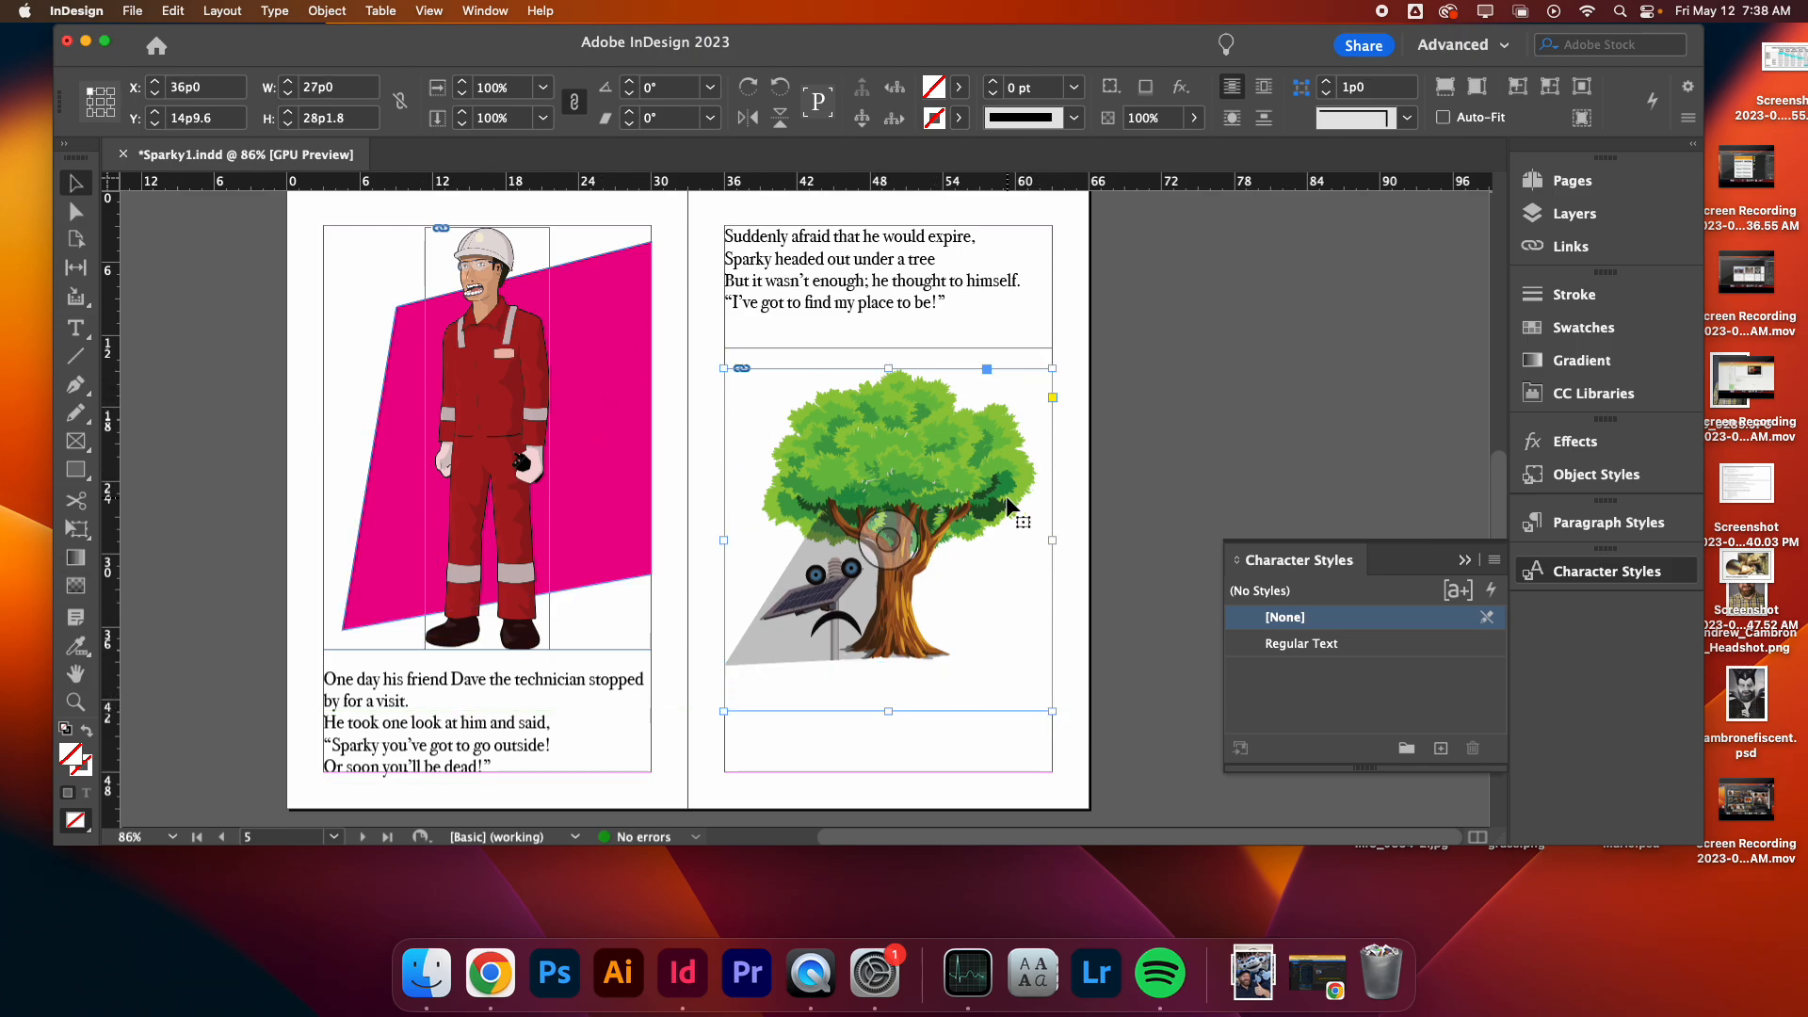
{"action": "right_click", "coordinate": [919, 446]}
{"action": "mouse_move", "coordinate": [999, 570]}
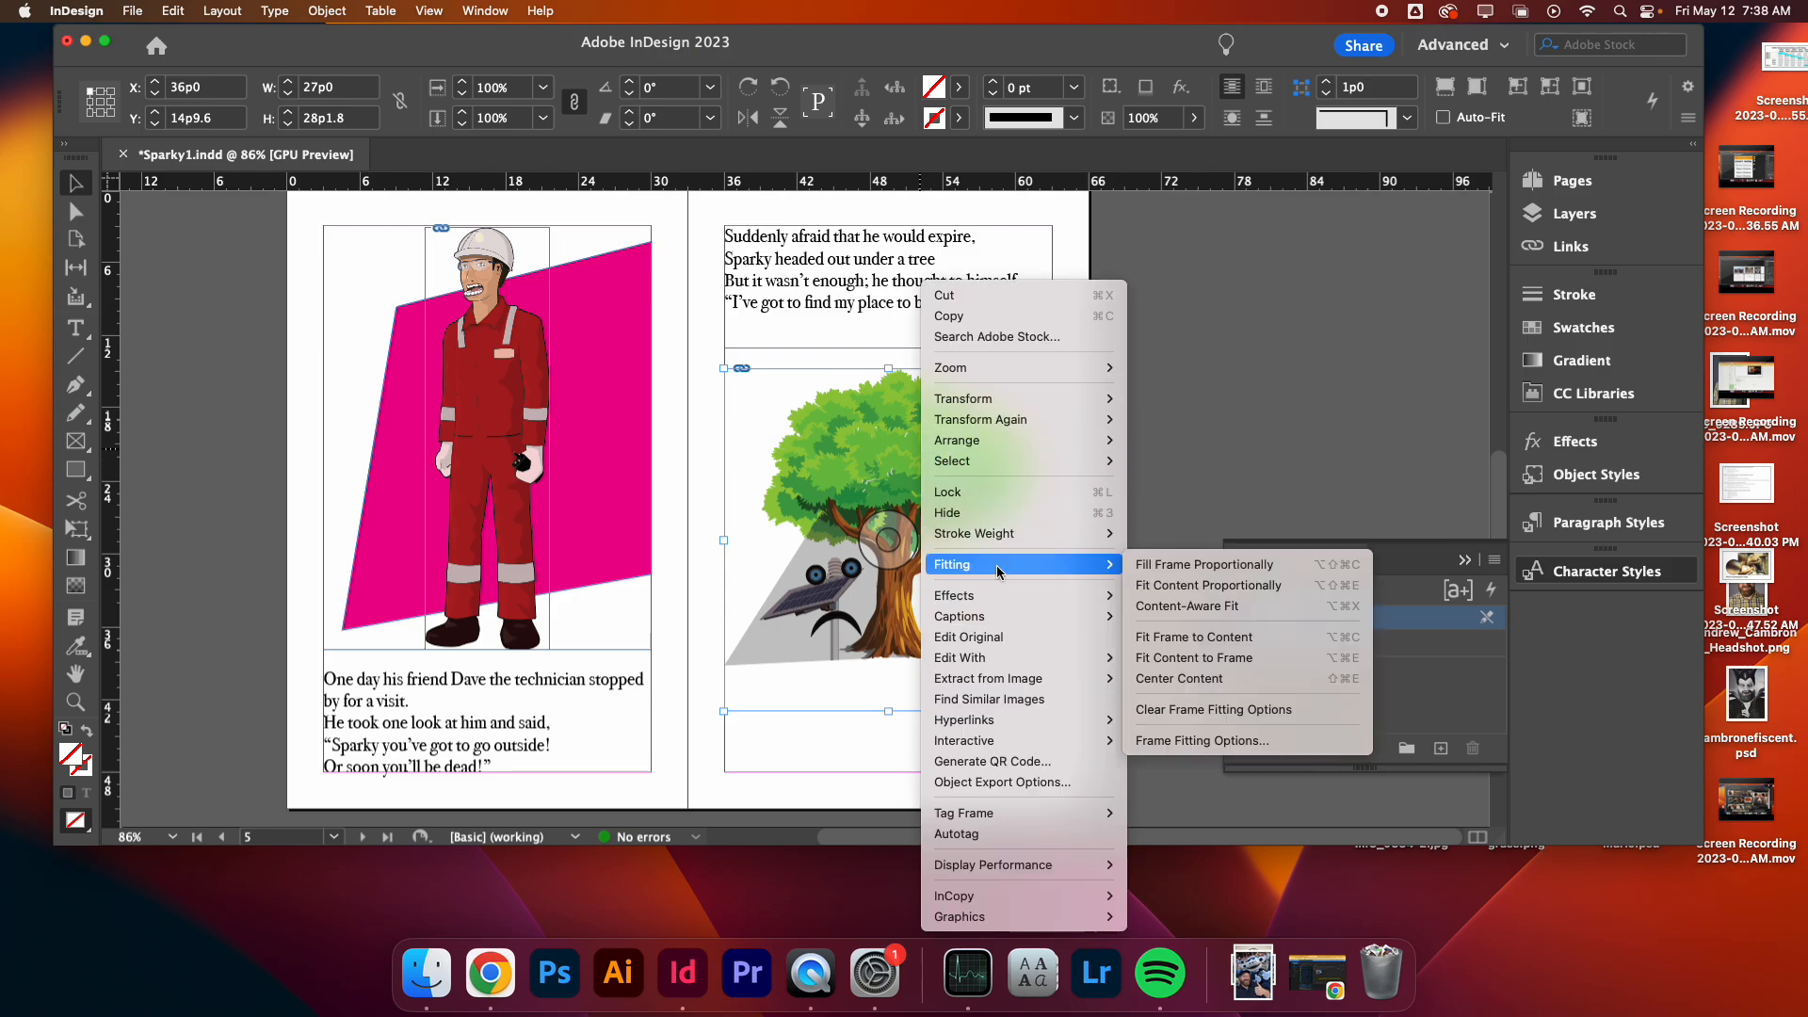
{"action": "left_click", "coordinate": [1183, 592]}
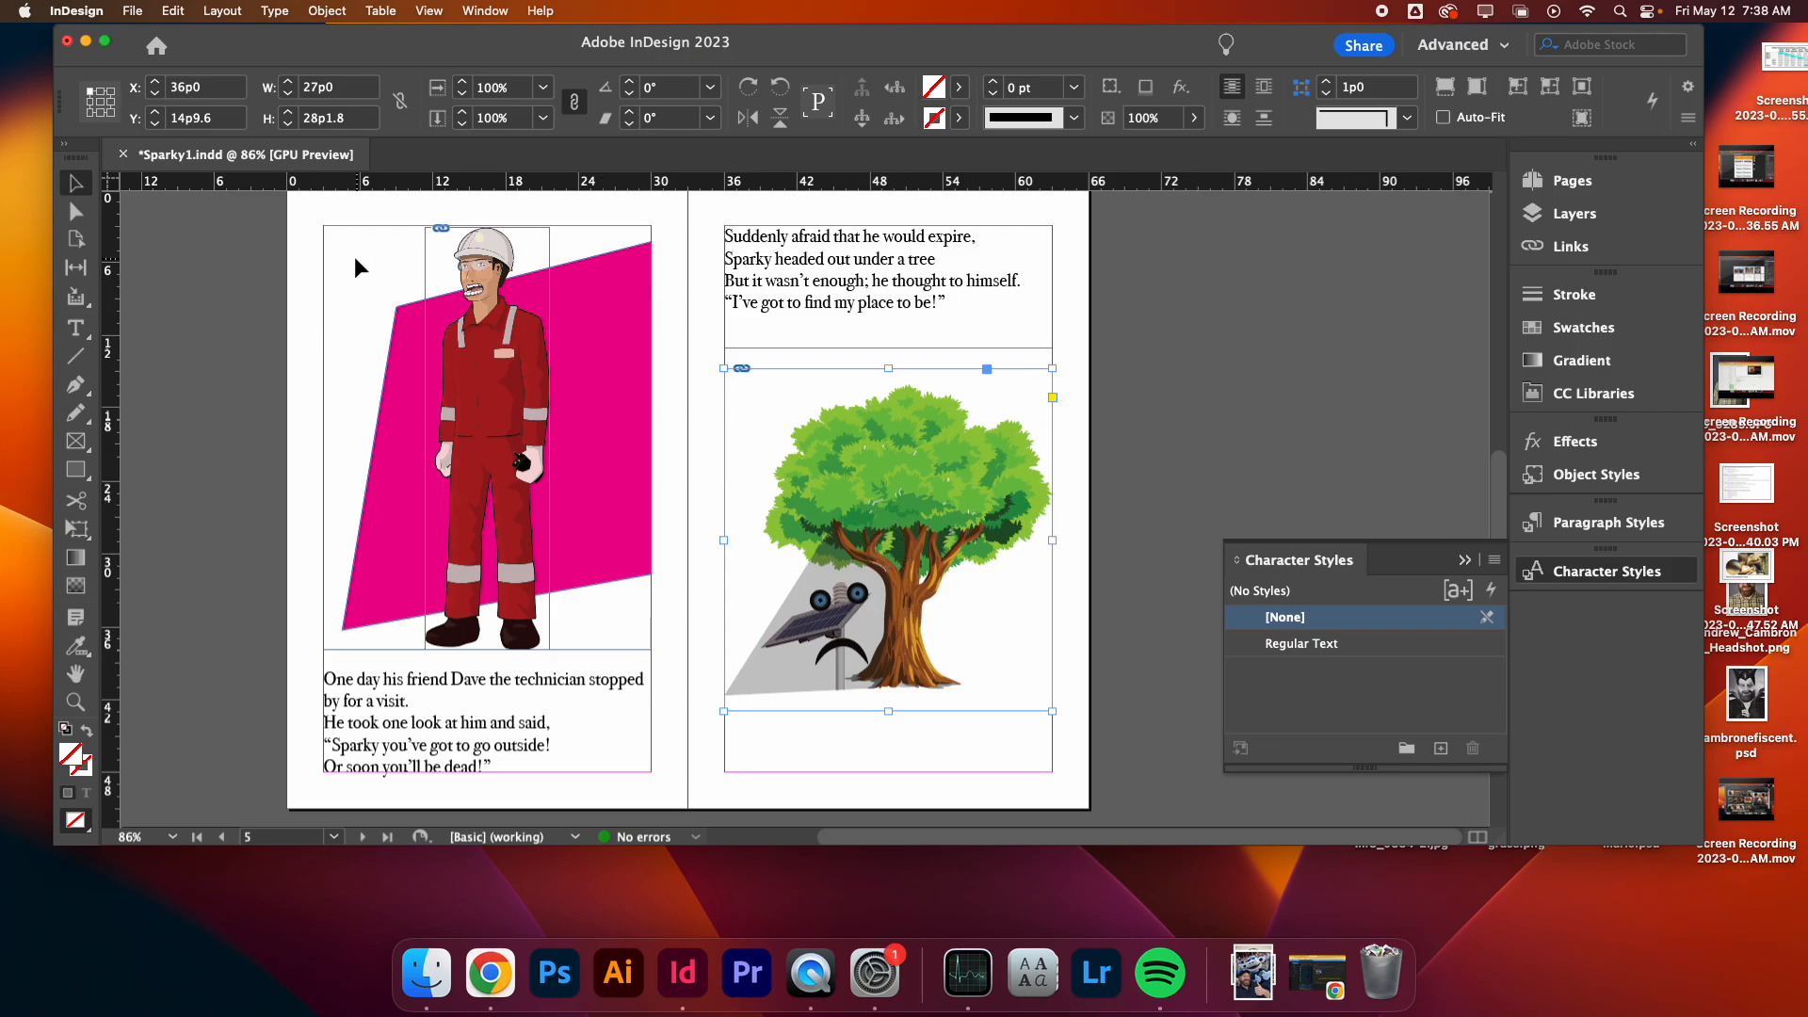
- Draw a rectangle about 23p4 by 22p3 over the tree illustration with no stroke and a C=100 M=0 Y=0 K=0 cyan fill
{"action": "left_click", "coordinate": [219, 408]}
{"action": "left_click", "coordinate": [76, 469]}
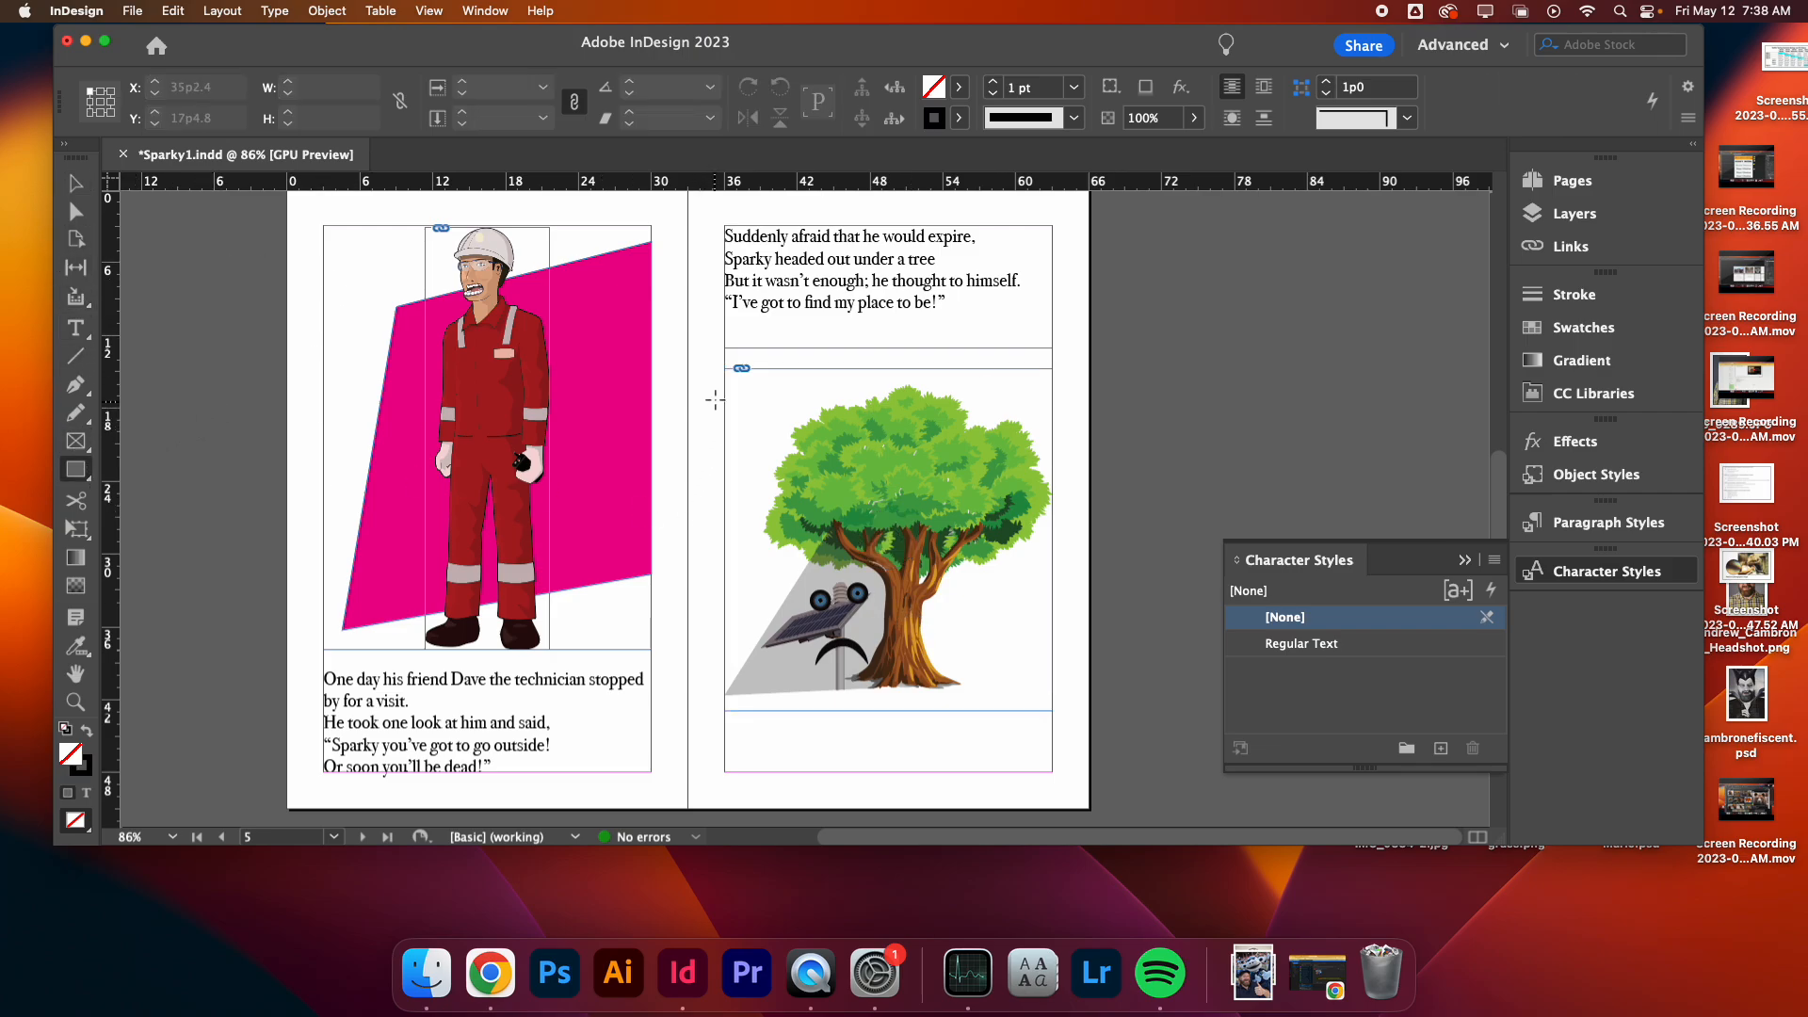
{"action": "left_click_drag", "start_coordinate": [744, 395], "coordinate": [1026, 666]}
{"action": "left_click", "coordinate": [959, 119]}
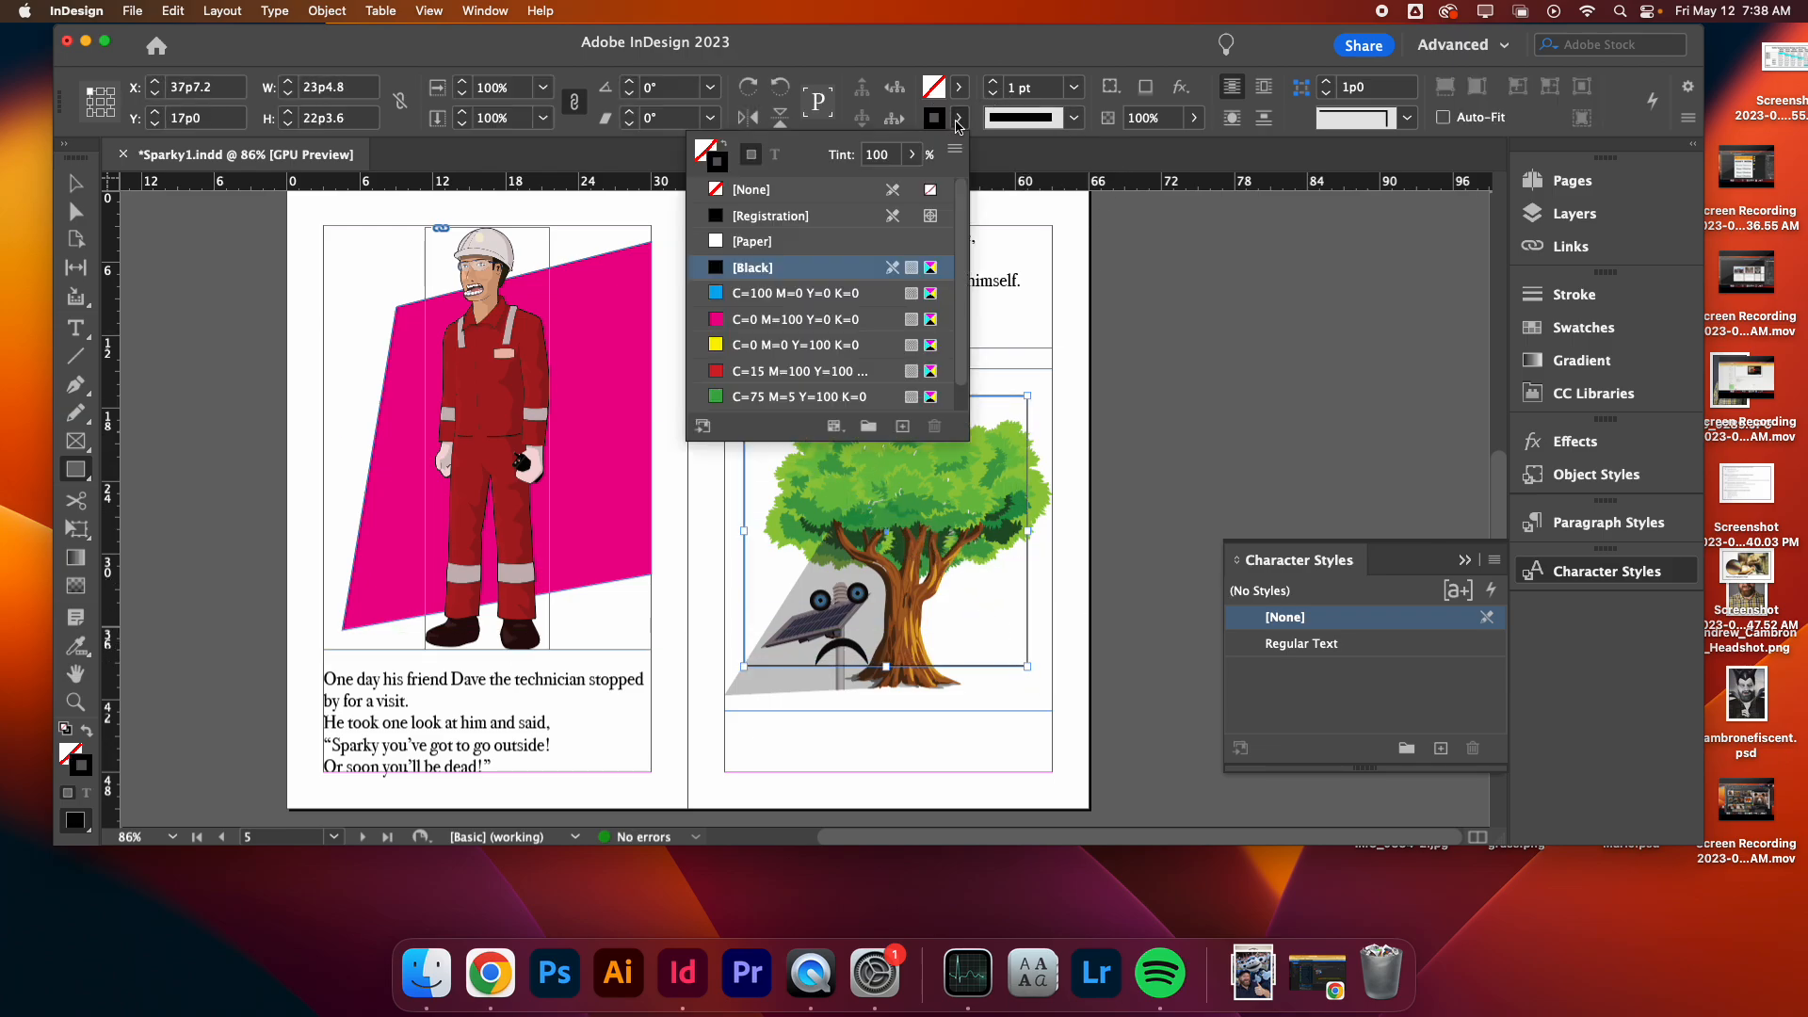
{"action": "left_click", "coordinate": [751, 189]}
{"action": "left_click", "coordinate": [959, 87]}
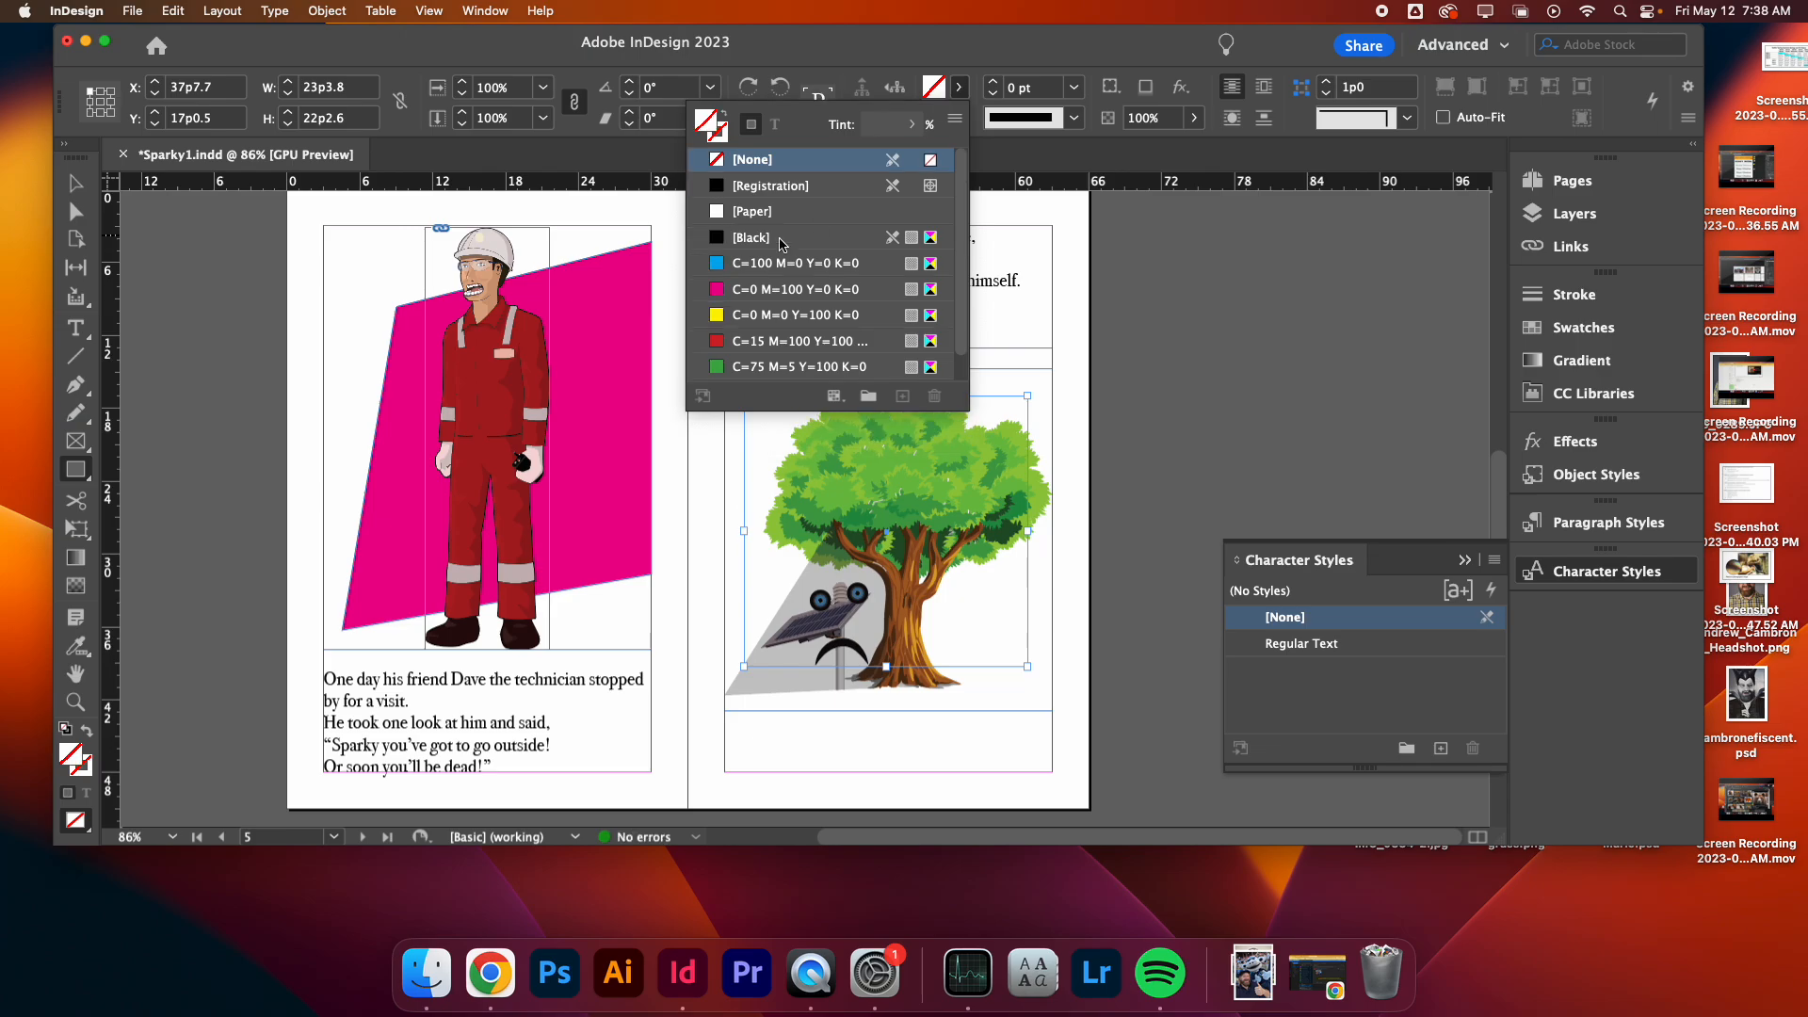
{"action": "left_click", "coordinate": [768, 262]}
{"action": "key", "text": "v"}
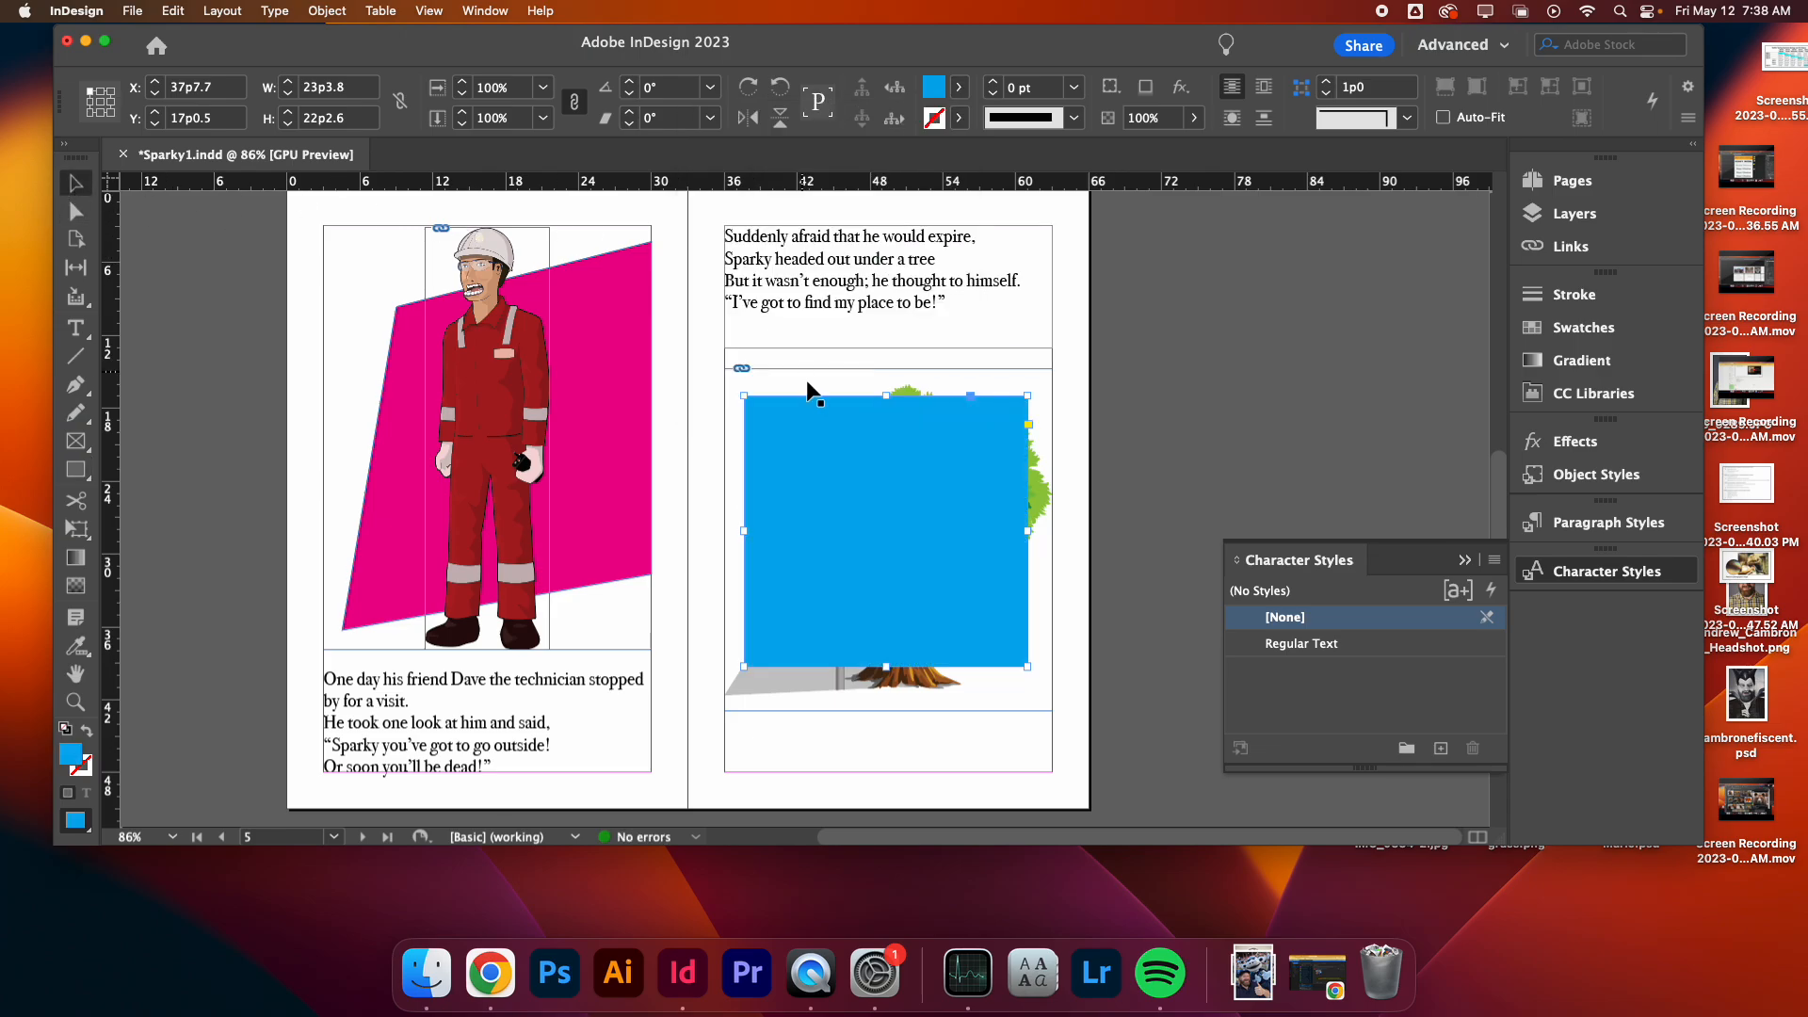
- Send the cyan rectangle to the back behind the tree illustration
{"action": "right_click", "coordinate": [856, 494]}
{"action": "mouse_move", "coordinate": [902, 535]}
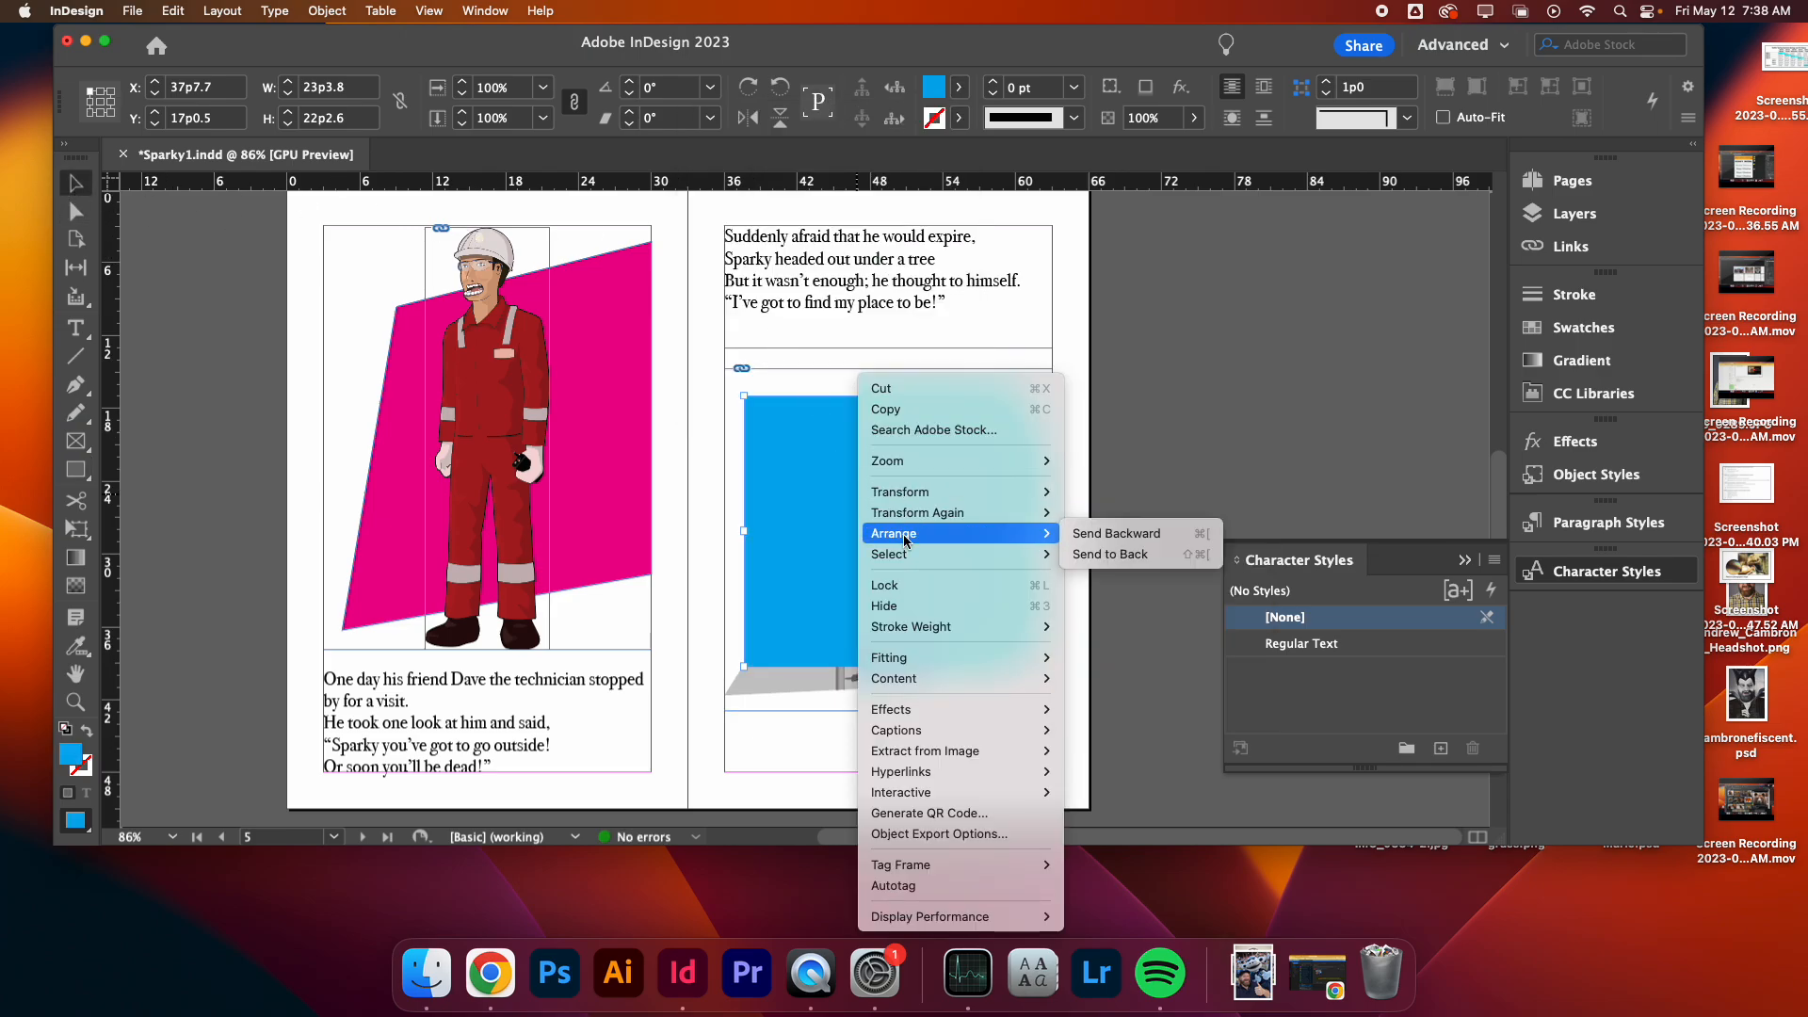
{"action": "left_click", "coordinate": [1118, 557]}
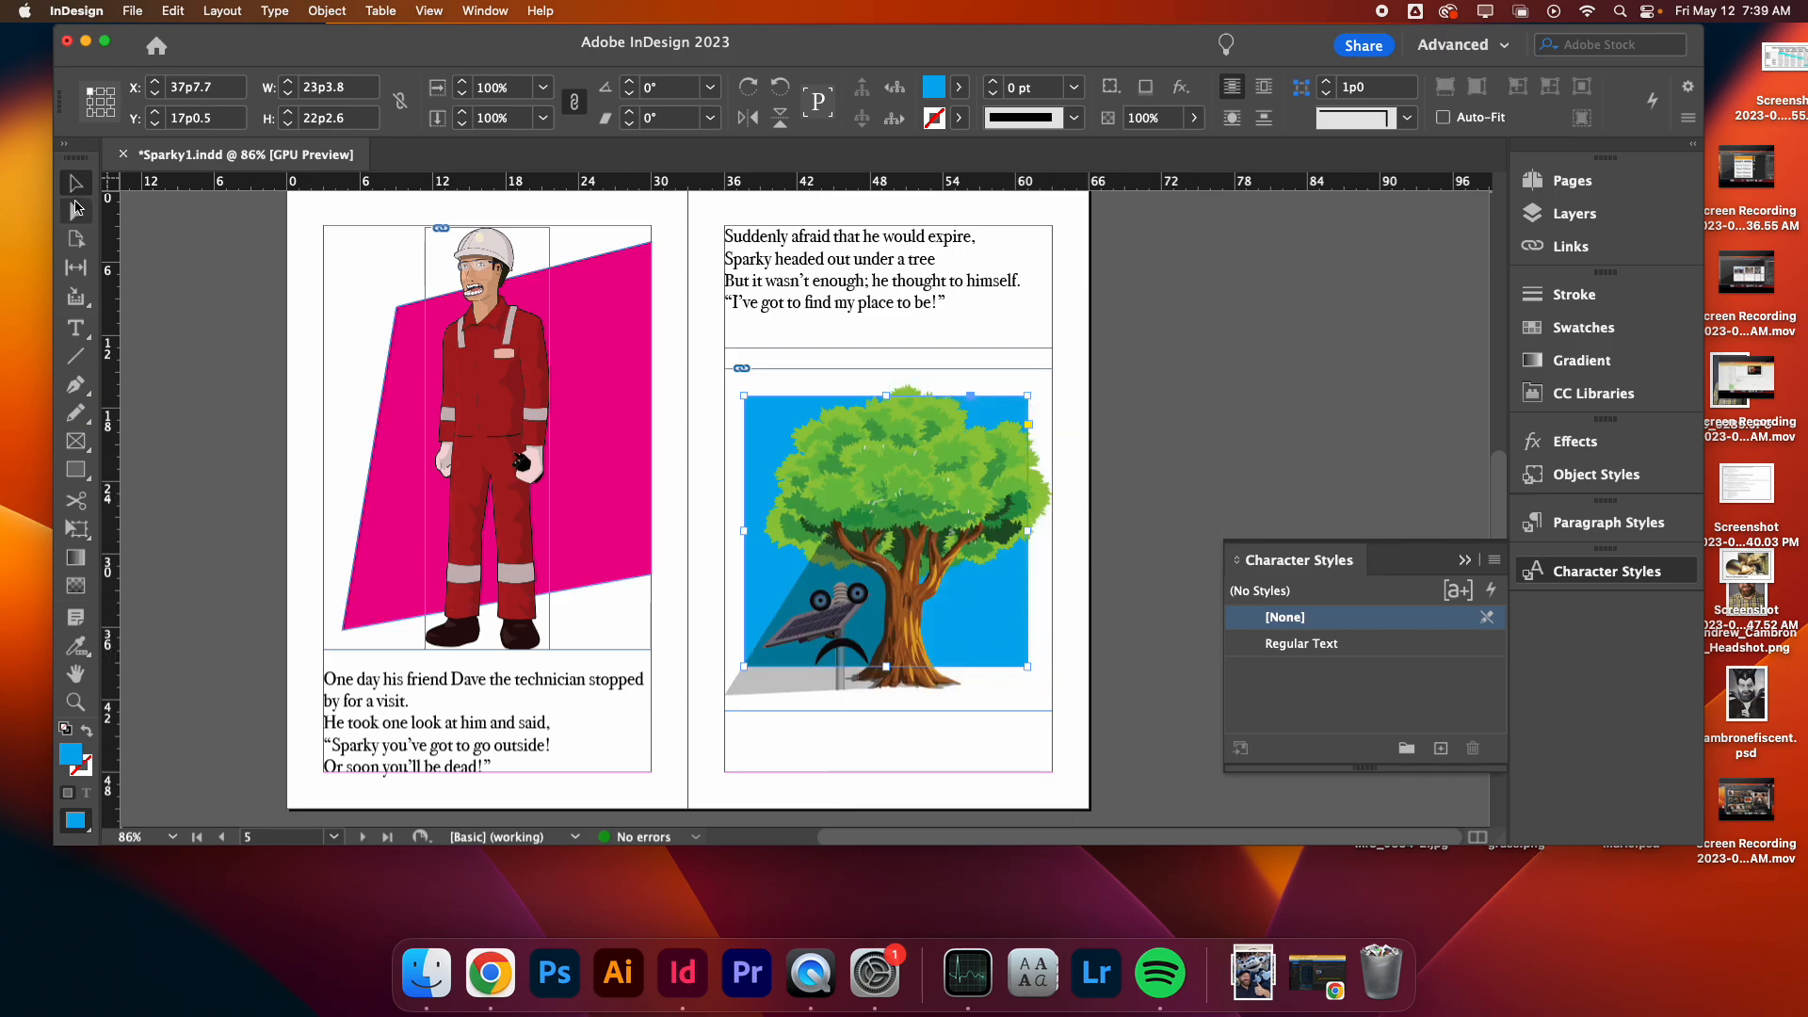
- Try shifting the tree illustration and its frame sideways over the cyan rectangle
{"action": "left_click", "coordinate": [1198, 443]}
{"action": "left_click", "coordinate": [75, 212]}
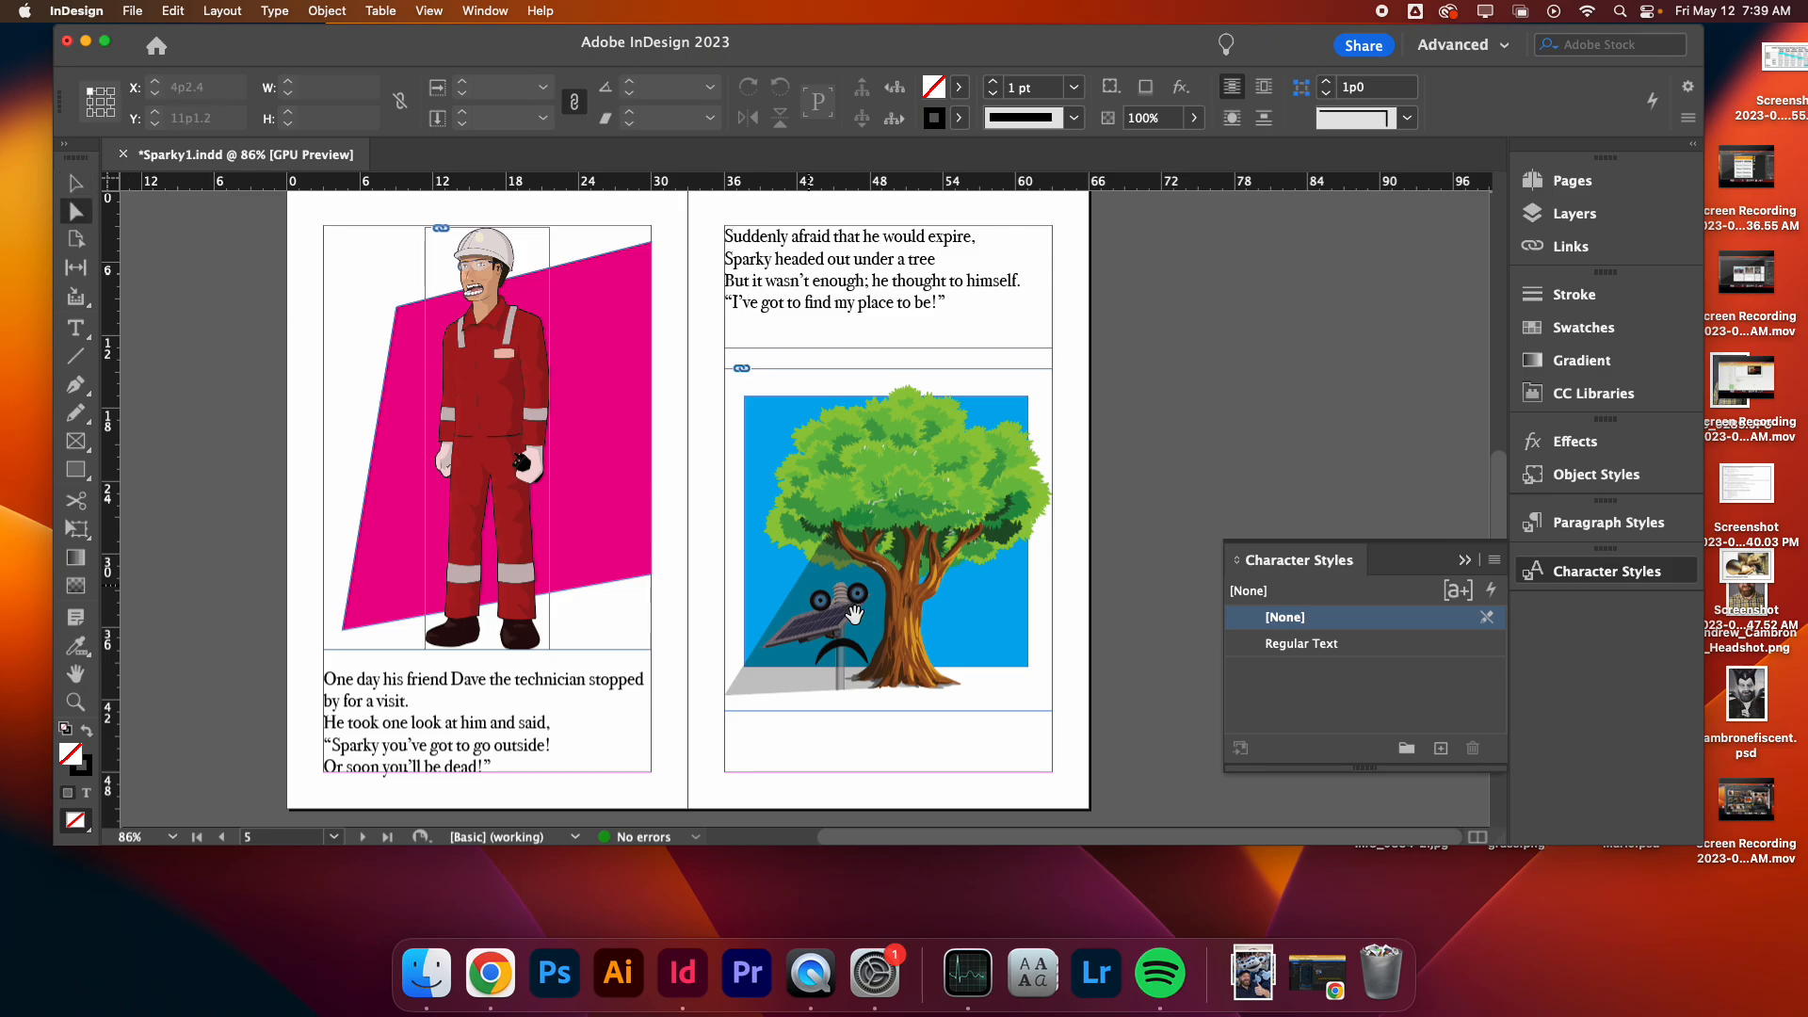
{"action": "left_click", "coordinate": [855, 616]}
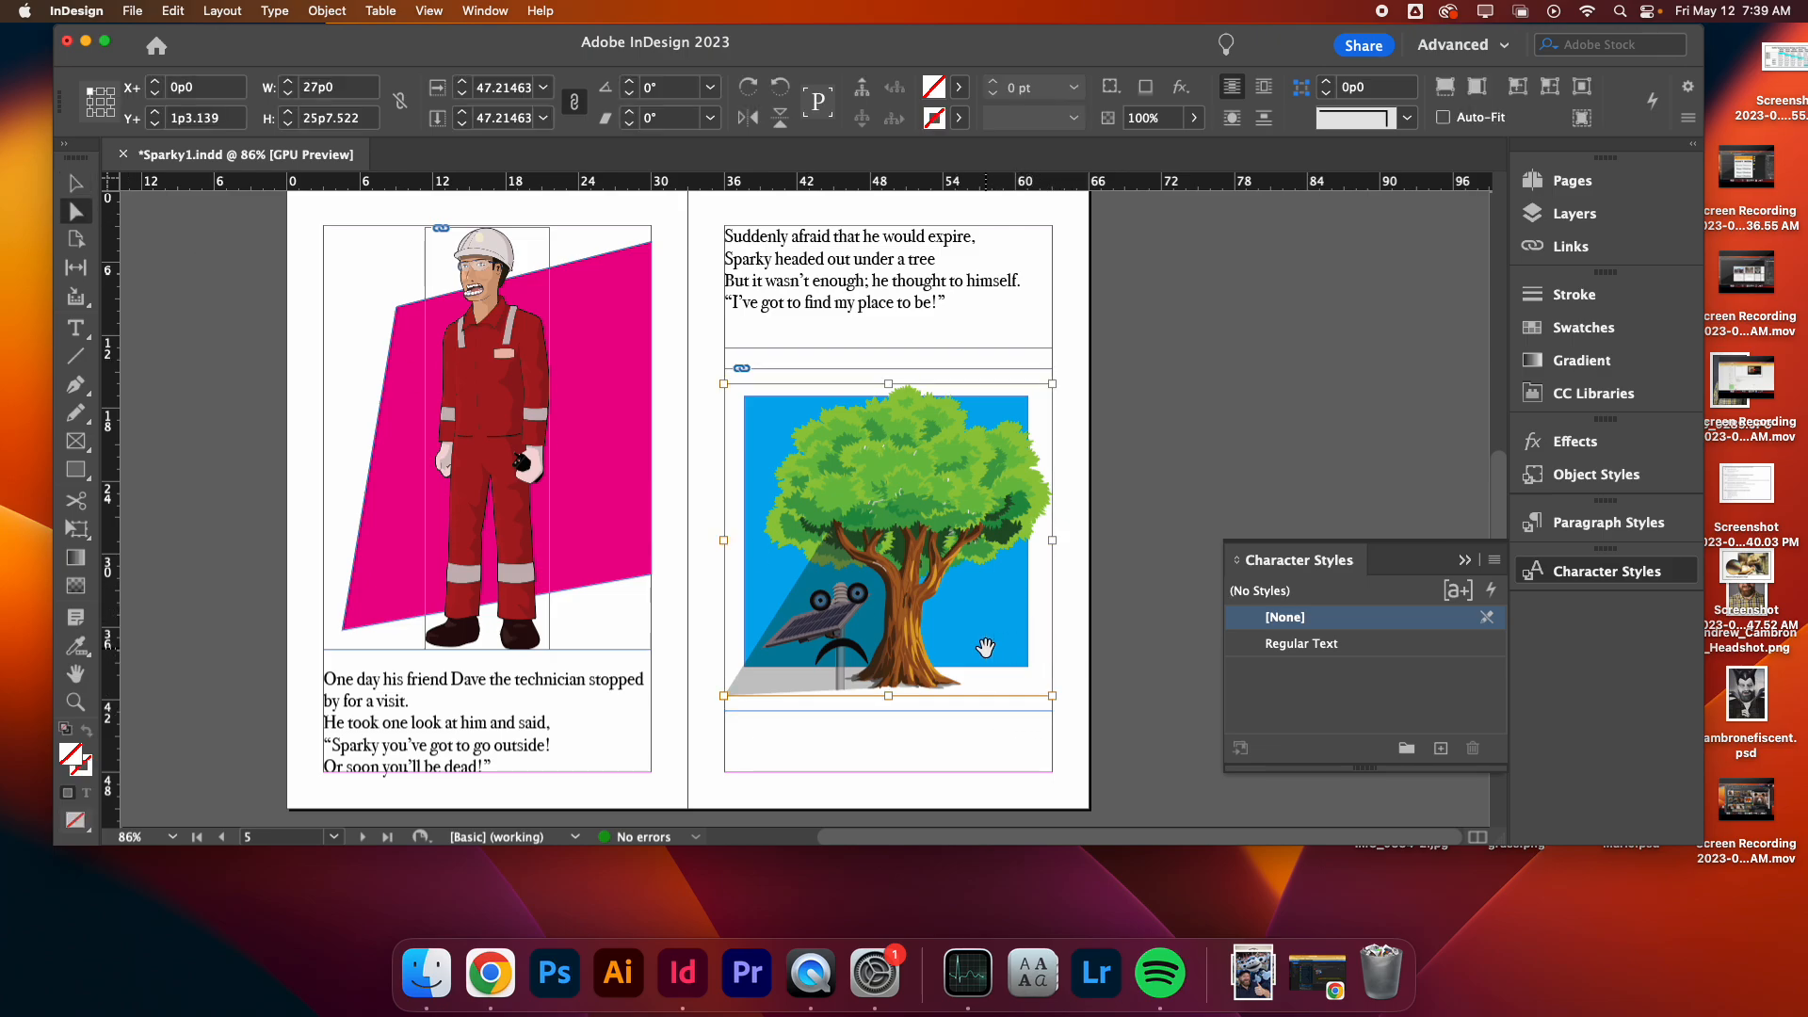
{"action": "left_click_drag", "start_coordinate": [985, 648], "coordinate": [1087, 639]}
{"action": "left_click", "coordinate": [761, 629]}
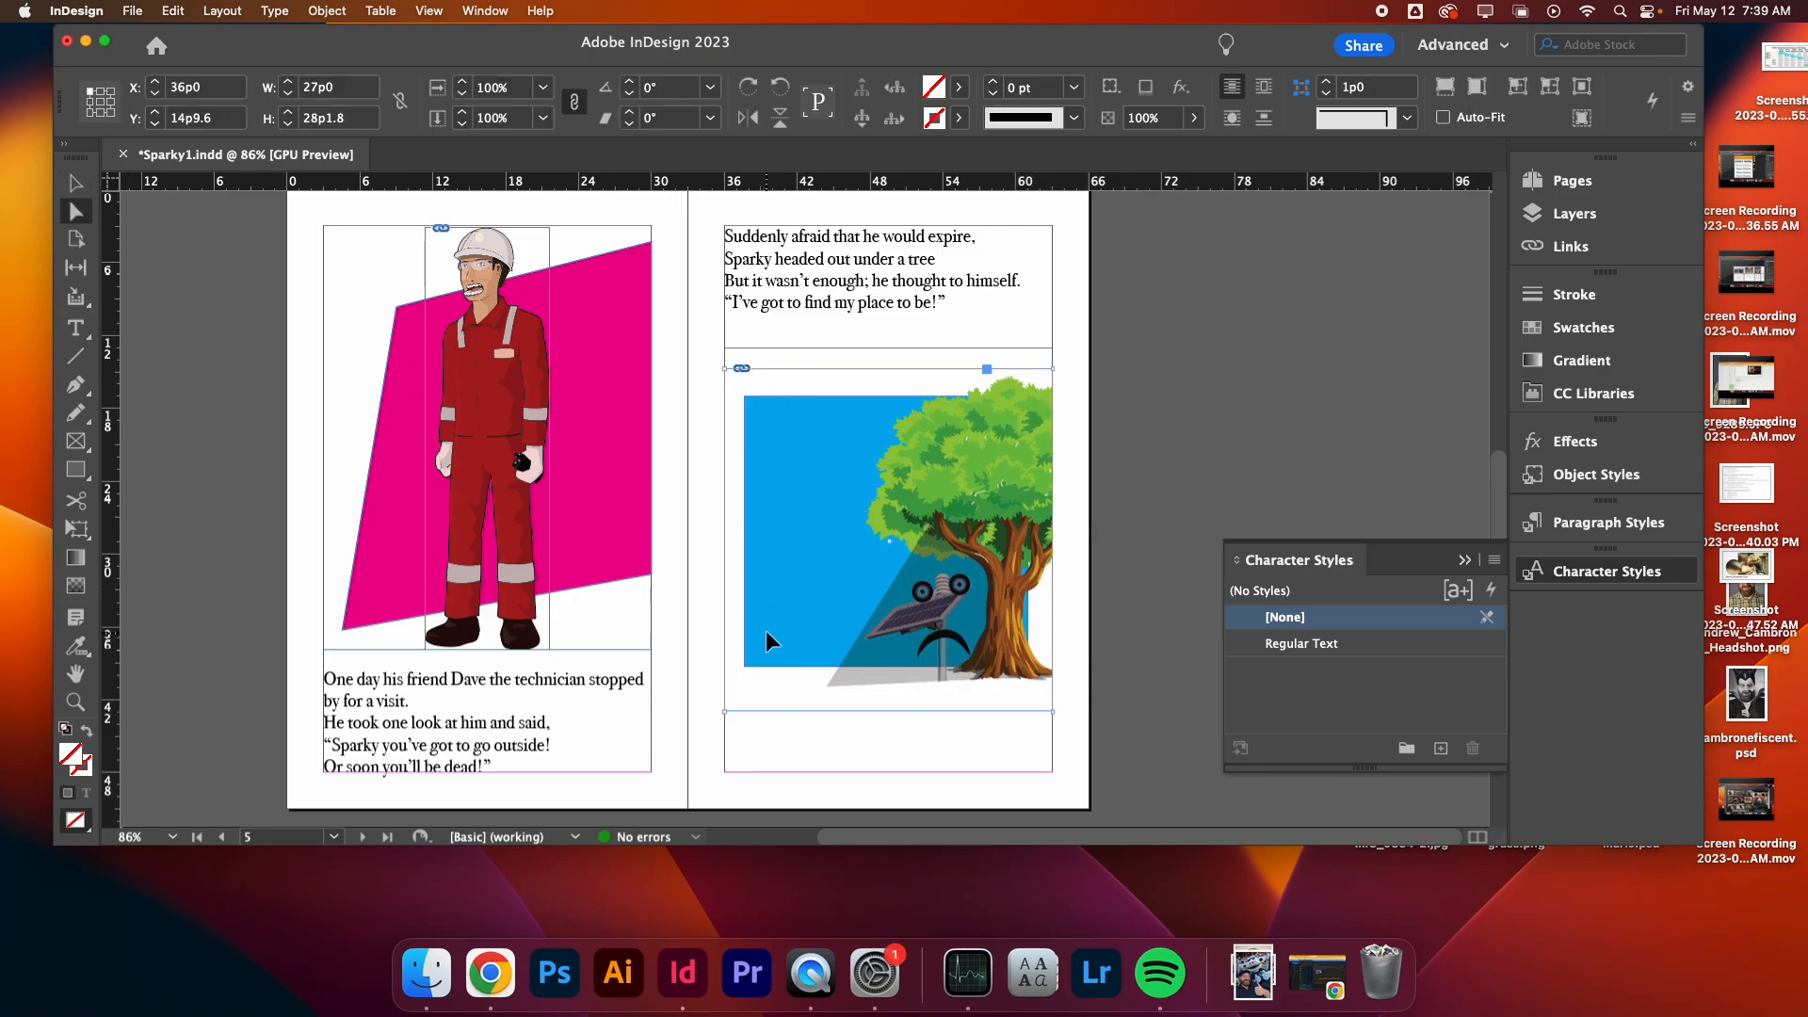
{"action": "left_click_drag", "start_coordinate": [766, 630], "coordinate": [873, 592]}
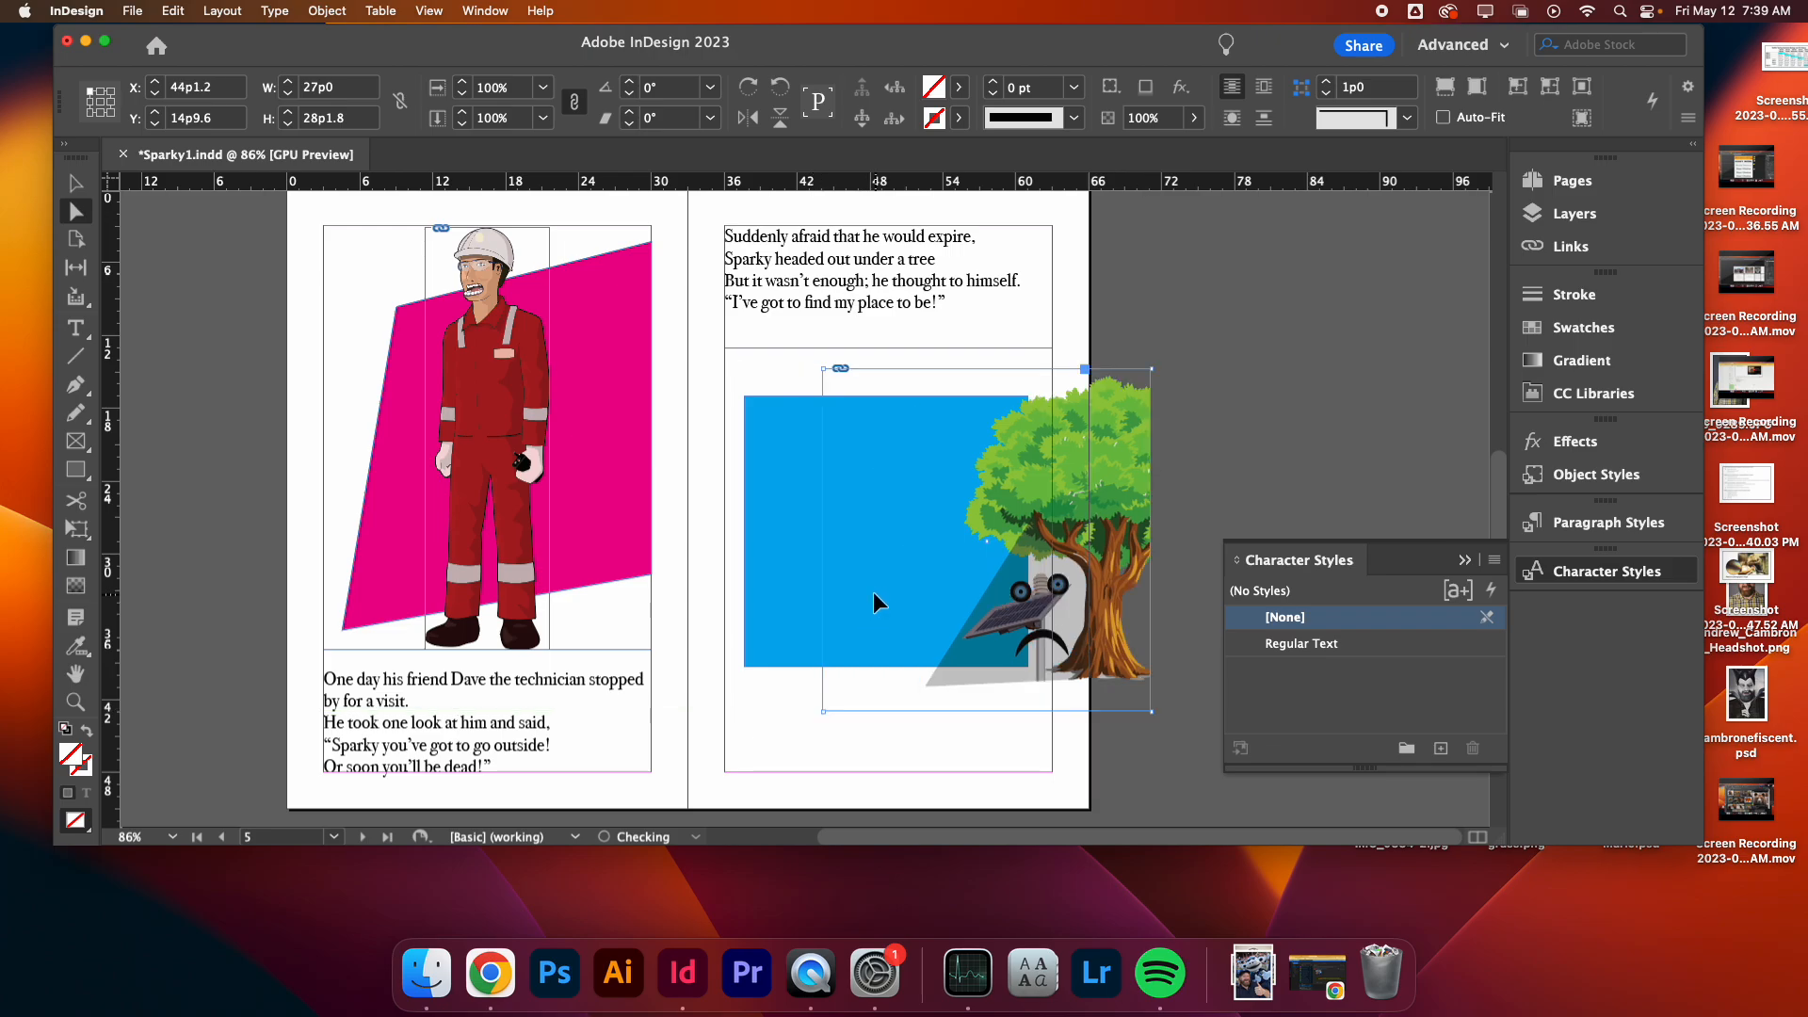
- Drag the cyan rectangle's left corners outward to slant it into a skewed quadrilateral
{"action": "left_click", "coordinate": [751, 648]}
{"action": "left_click_drag", "start_coordinate": [744, 667], "coordinate": [726, 716]}
{"action": "left_click_drag", "start_coordinate": [745, 397], "coordinate": [802, 384]}
- Move the tree illustration back into place over the slanted cyan shape
{"action": "left_click", "coordinate": [1105, 473]}
{"action": "left_click_drag", "start_coordinate": [1106, 472], "coordinate": [1002, 477]}
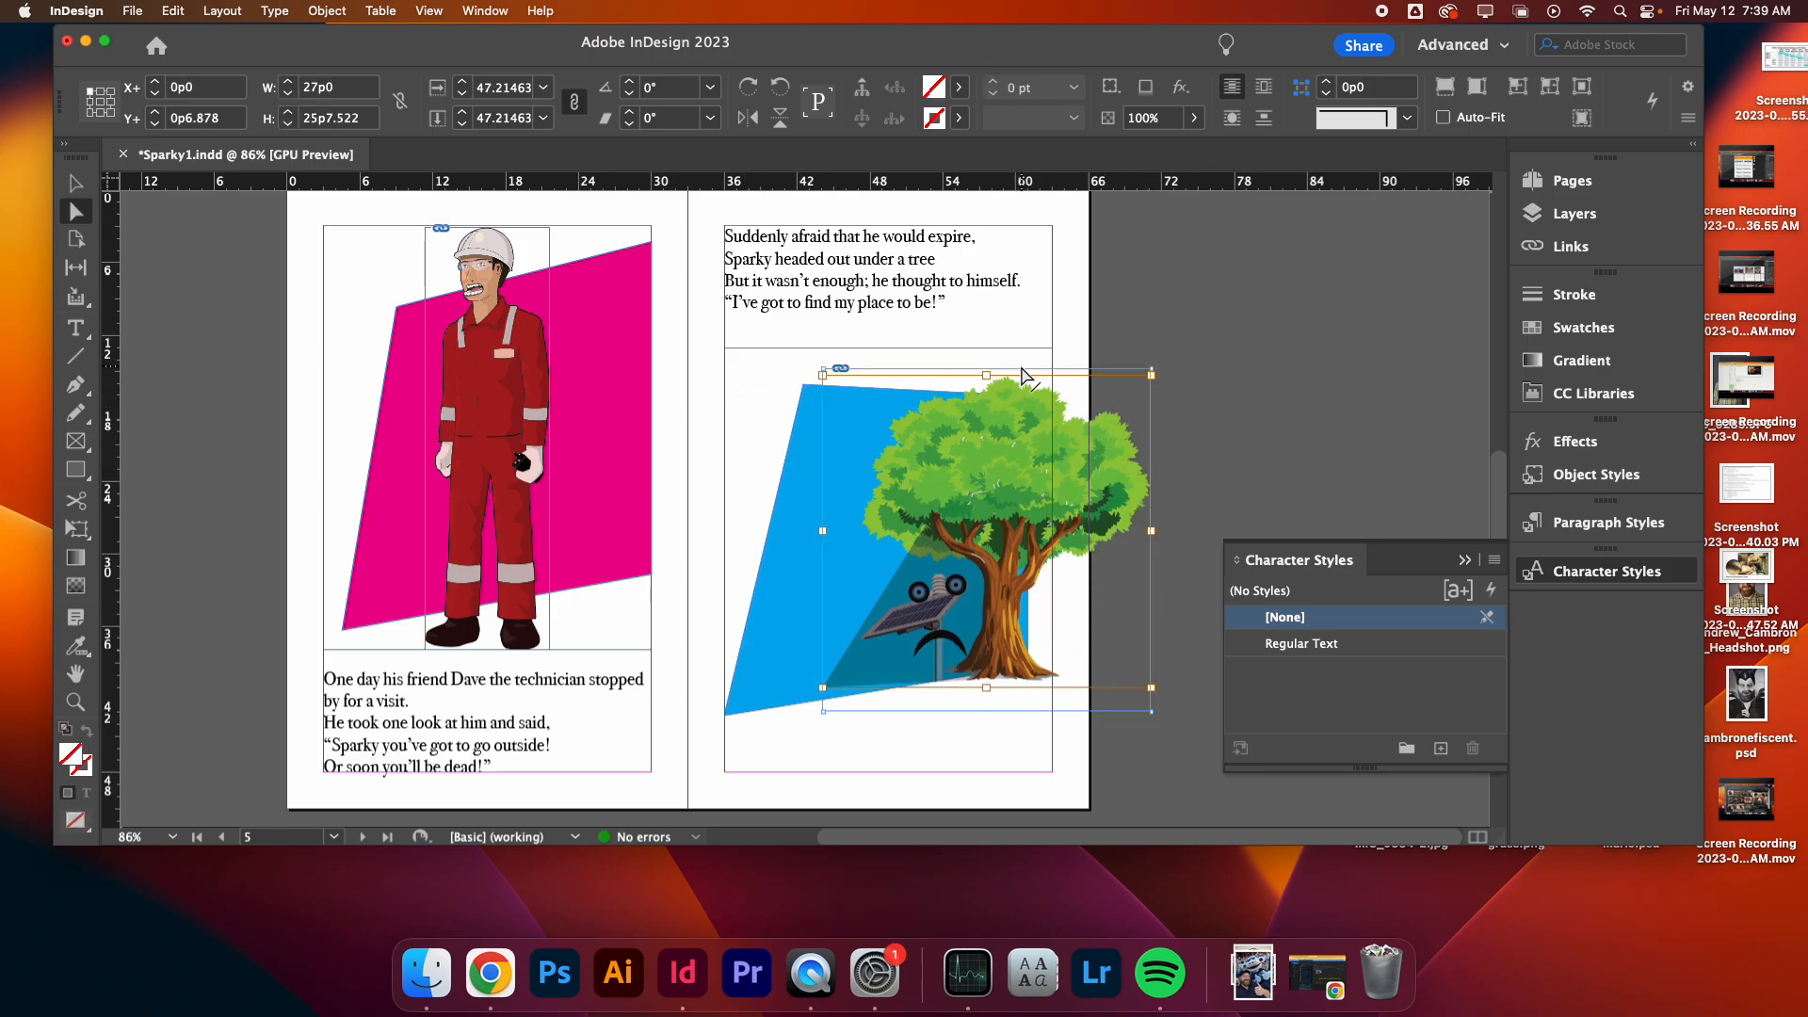
{"action": "mouse_move", "coordinate": [1017, 374]}
{"action": "left_mouse_down"}
{"action": "mouse_move", "coordinate": [989, 374]}
{"action": "mouse_move", "coordinate": [1011, 367]}
{"action": "left_mouse_up"}
{"action": "key", "text": "super+z"}
{"action": "left_click", "coordinate": [75, 182]}
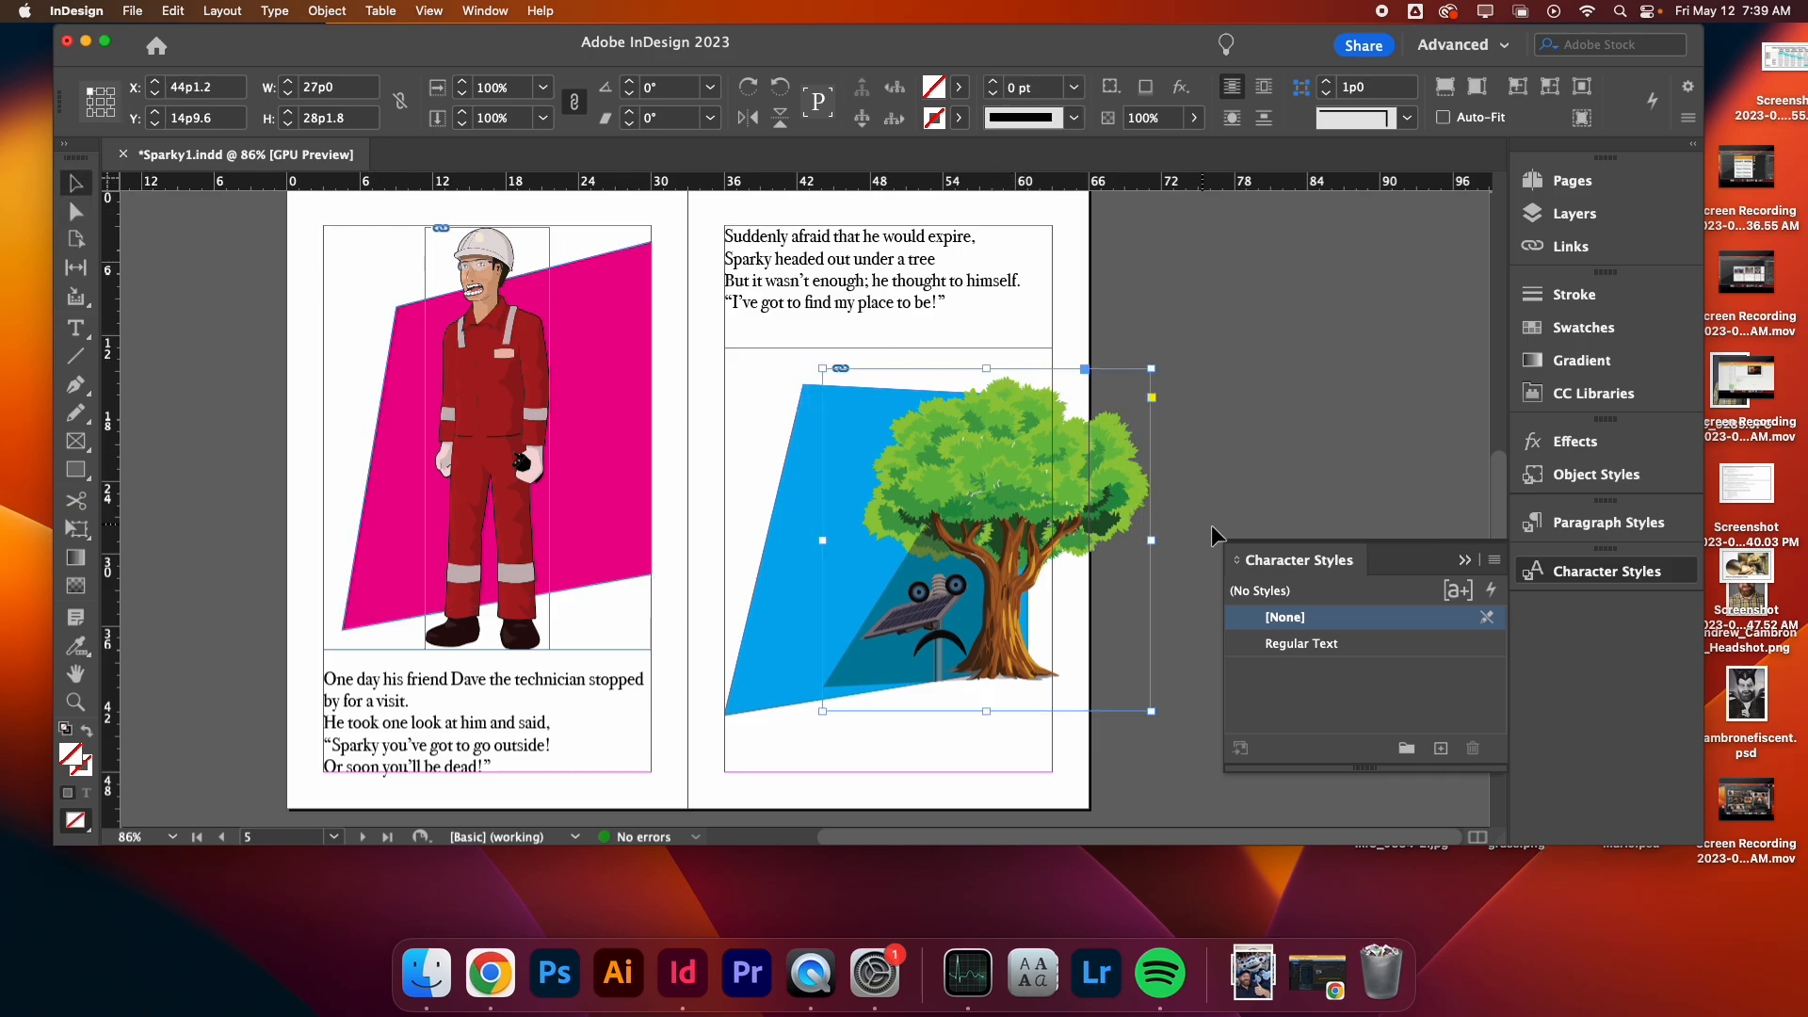
{"action": "left_click_drag", "start_coordinate": [1051, 534], "coordinate": [899, 536]}
{"action": "left_click", "coordinate": [1213, 488]}
{"action": "left_click", "coordinate": [1250, 466]}
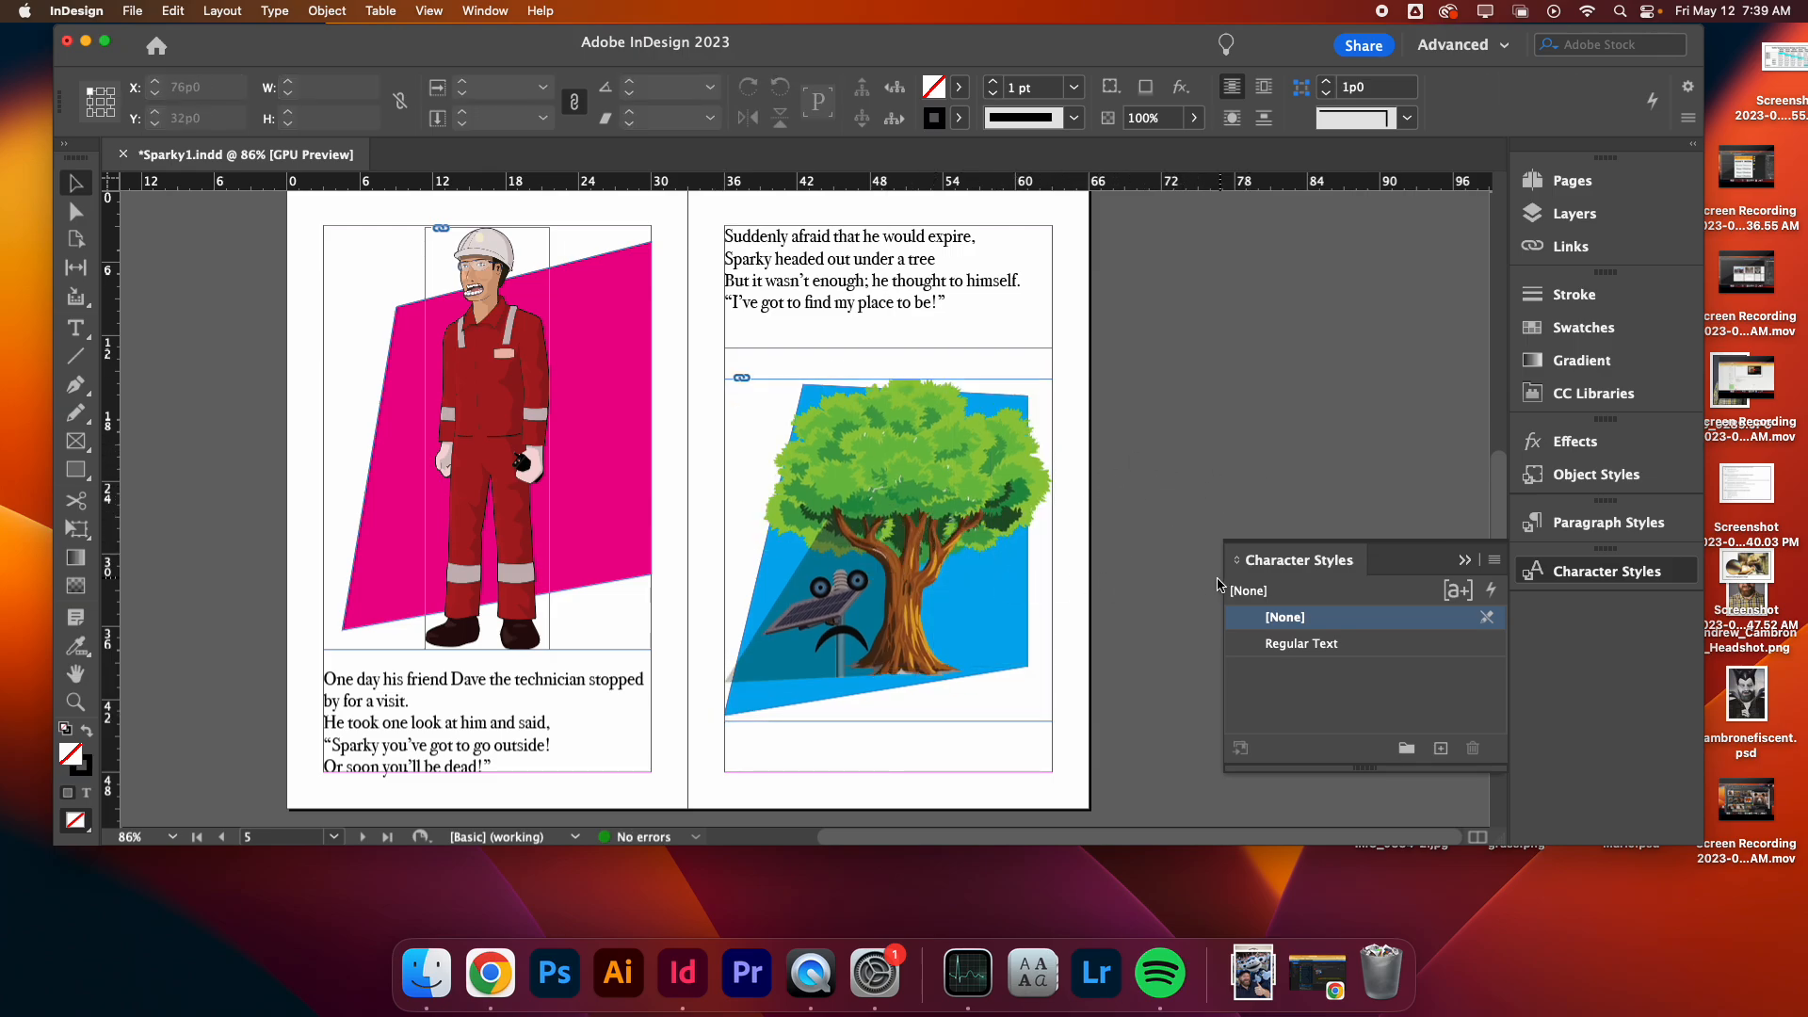
- Check object visibility in the Layers panel and lock the frowny.svg object
{"action": "left_click", "coordinate": [1566, 212]}
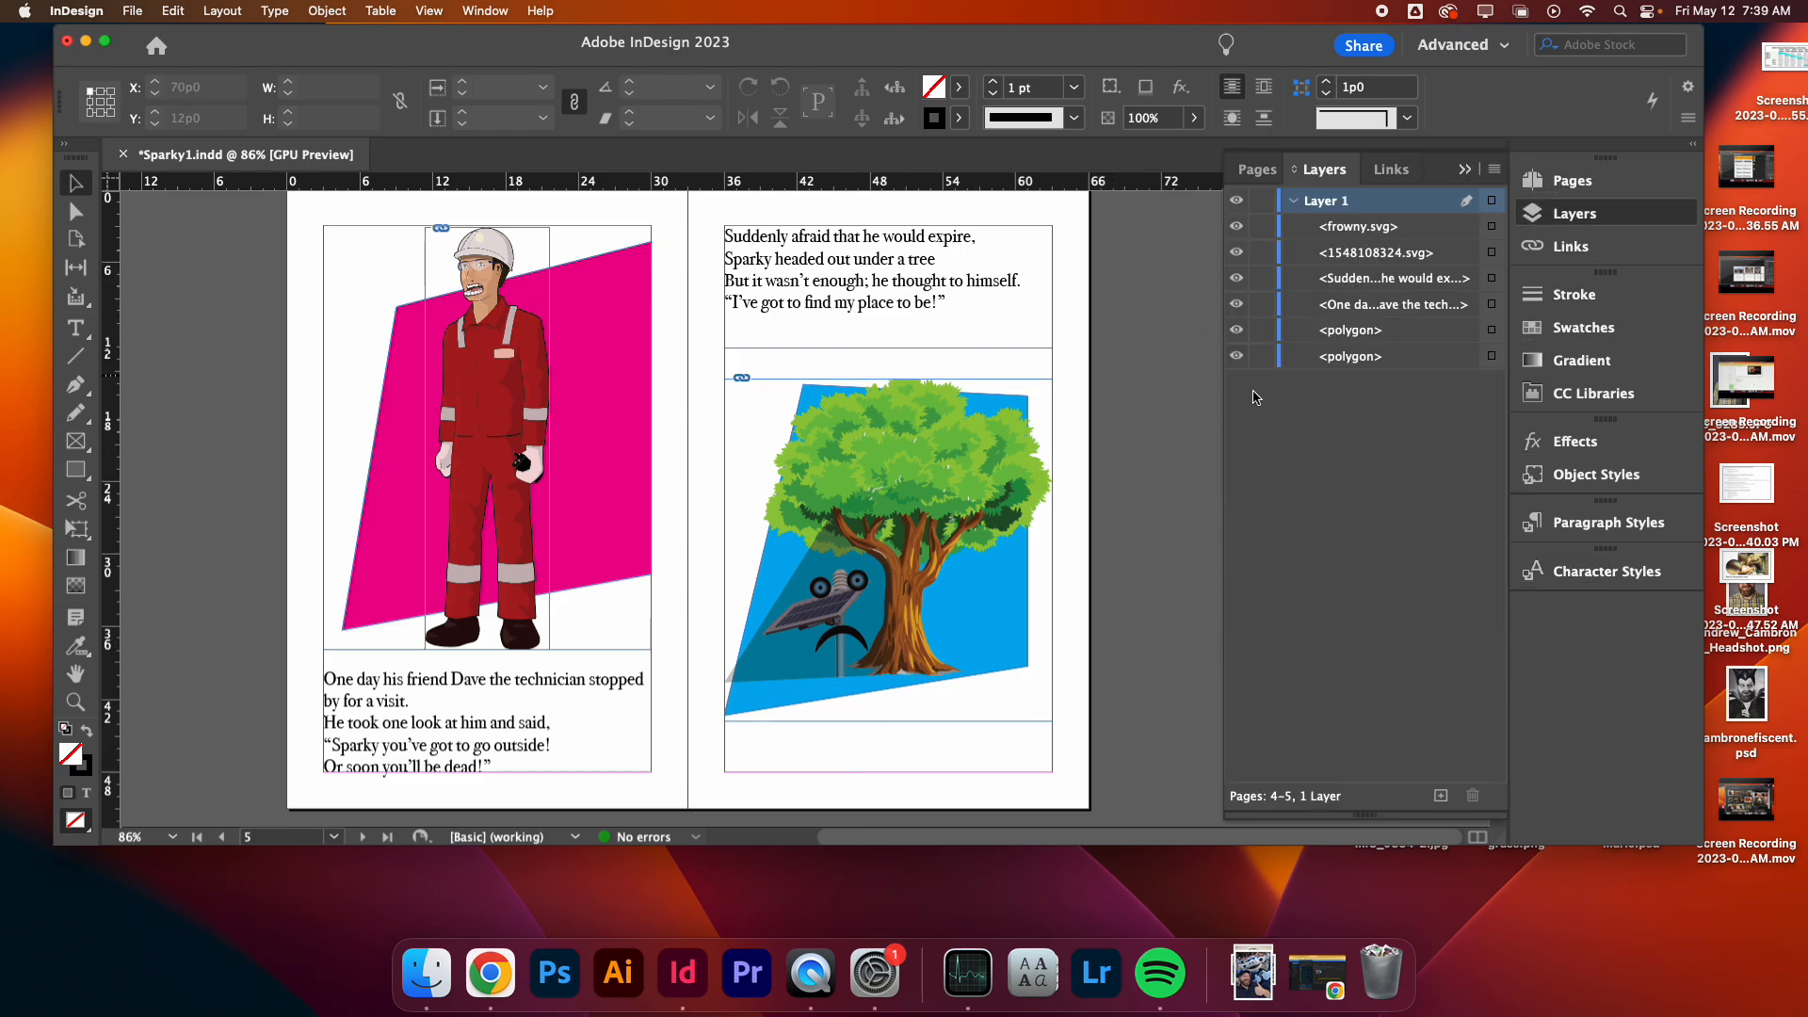
{"action": "left_click", "coordinate": [1237, 227]}
{"action": "left_click", "coordinate": [1237, 229]}
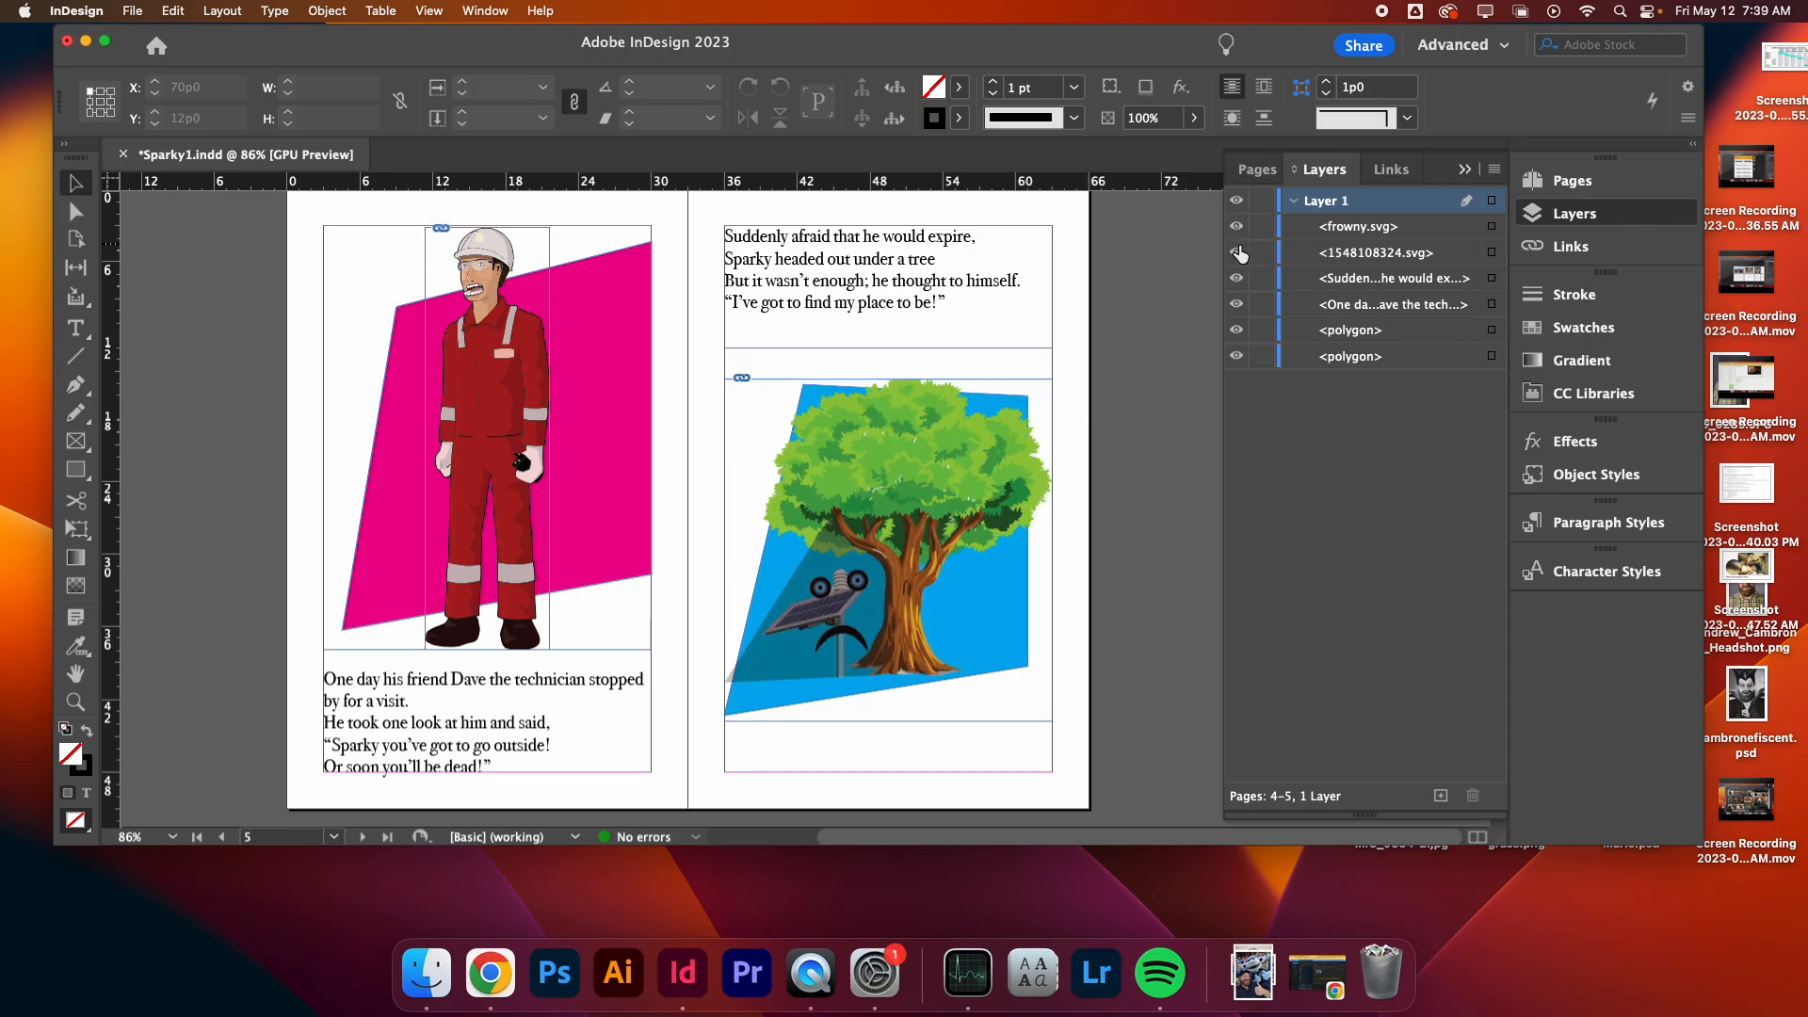
{"action": "left_click", "coordinate": [1237, 359]}
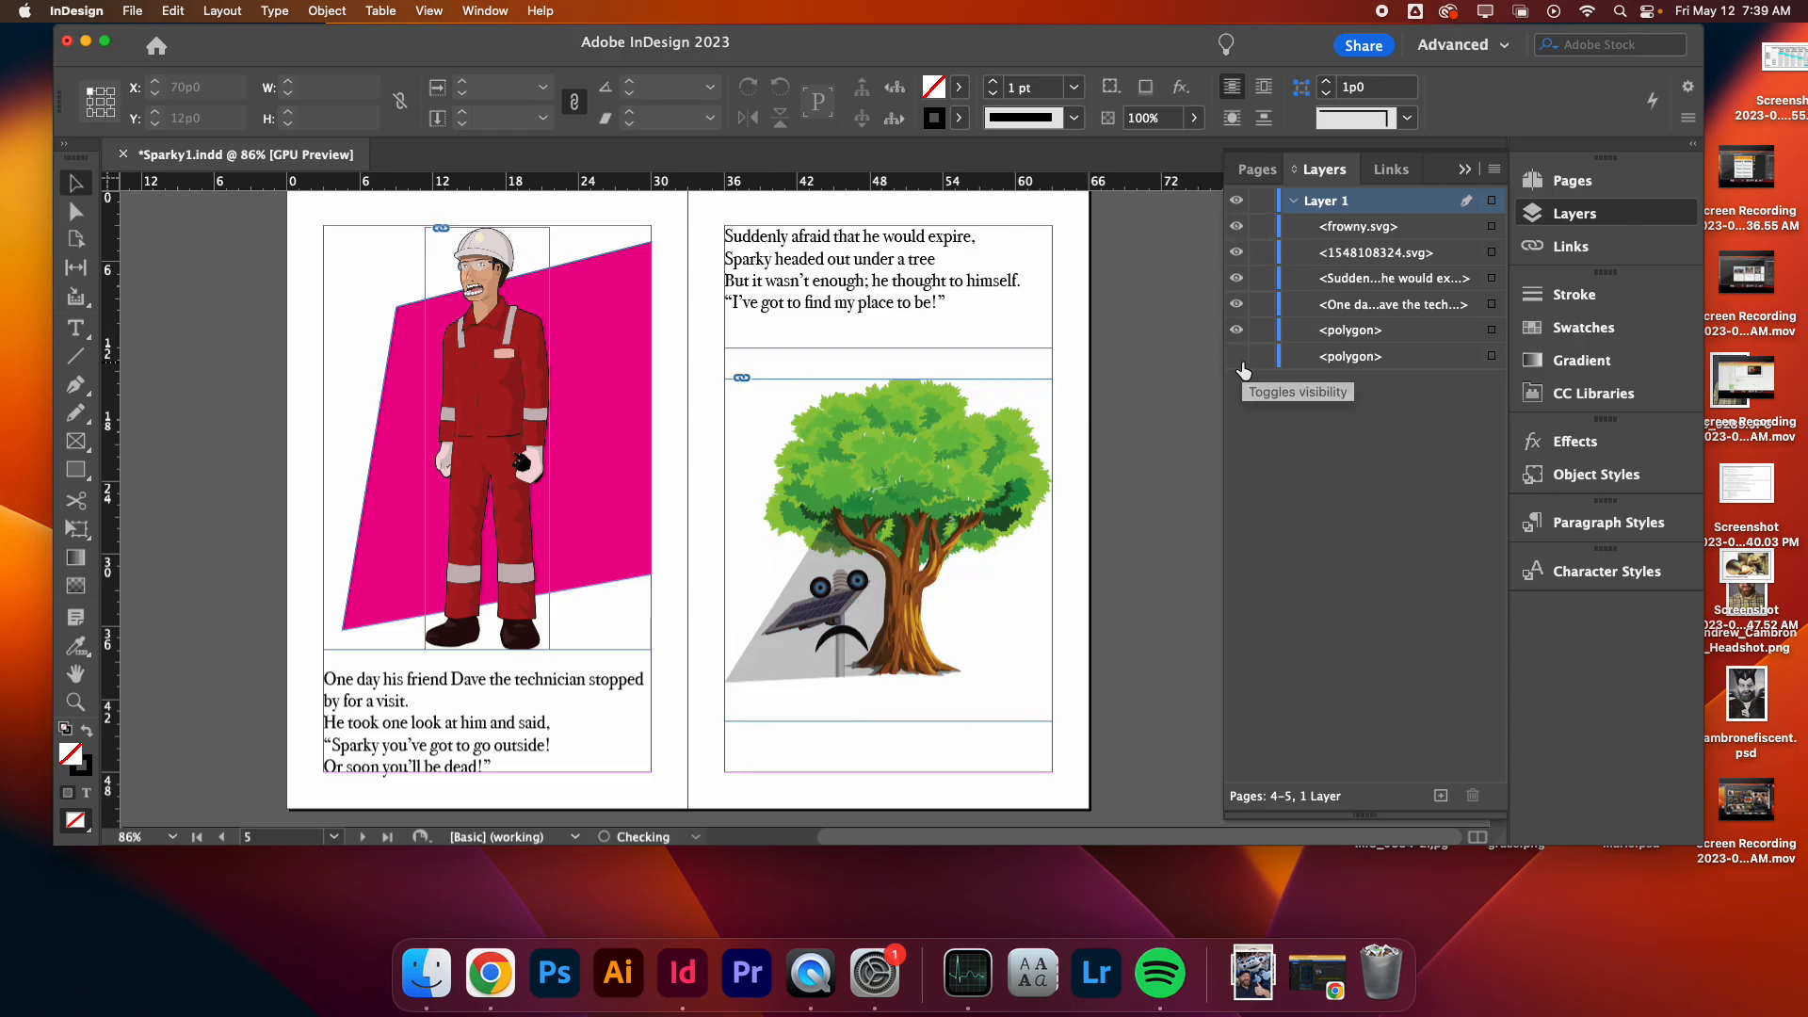
{"action": "left_click", "coordinate": [1238, 359]}
{"action": "left_click", "coordinate": [1237, 232]}
{"action": "left_click", "coordinate": [1237, 233]}
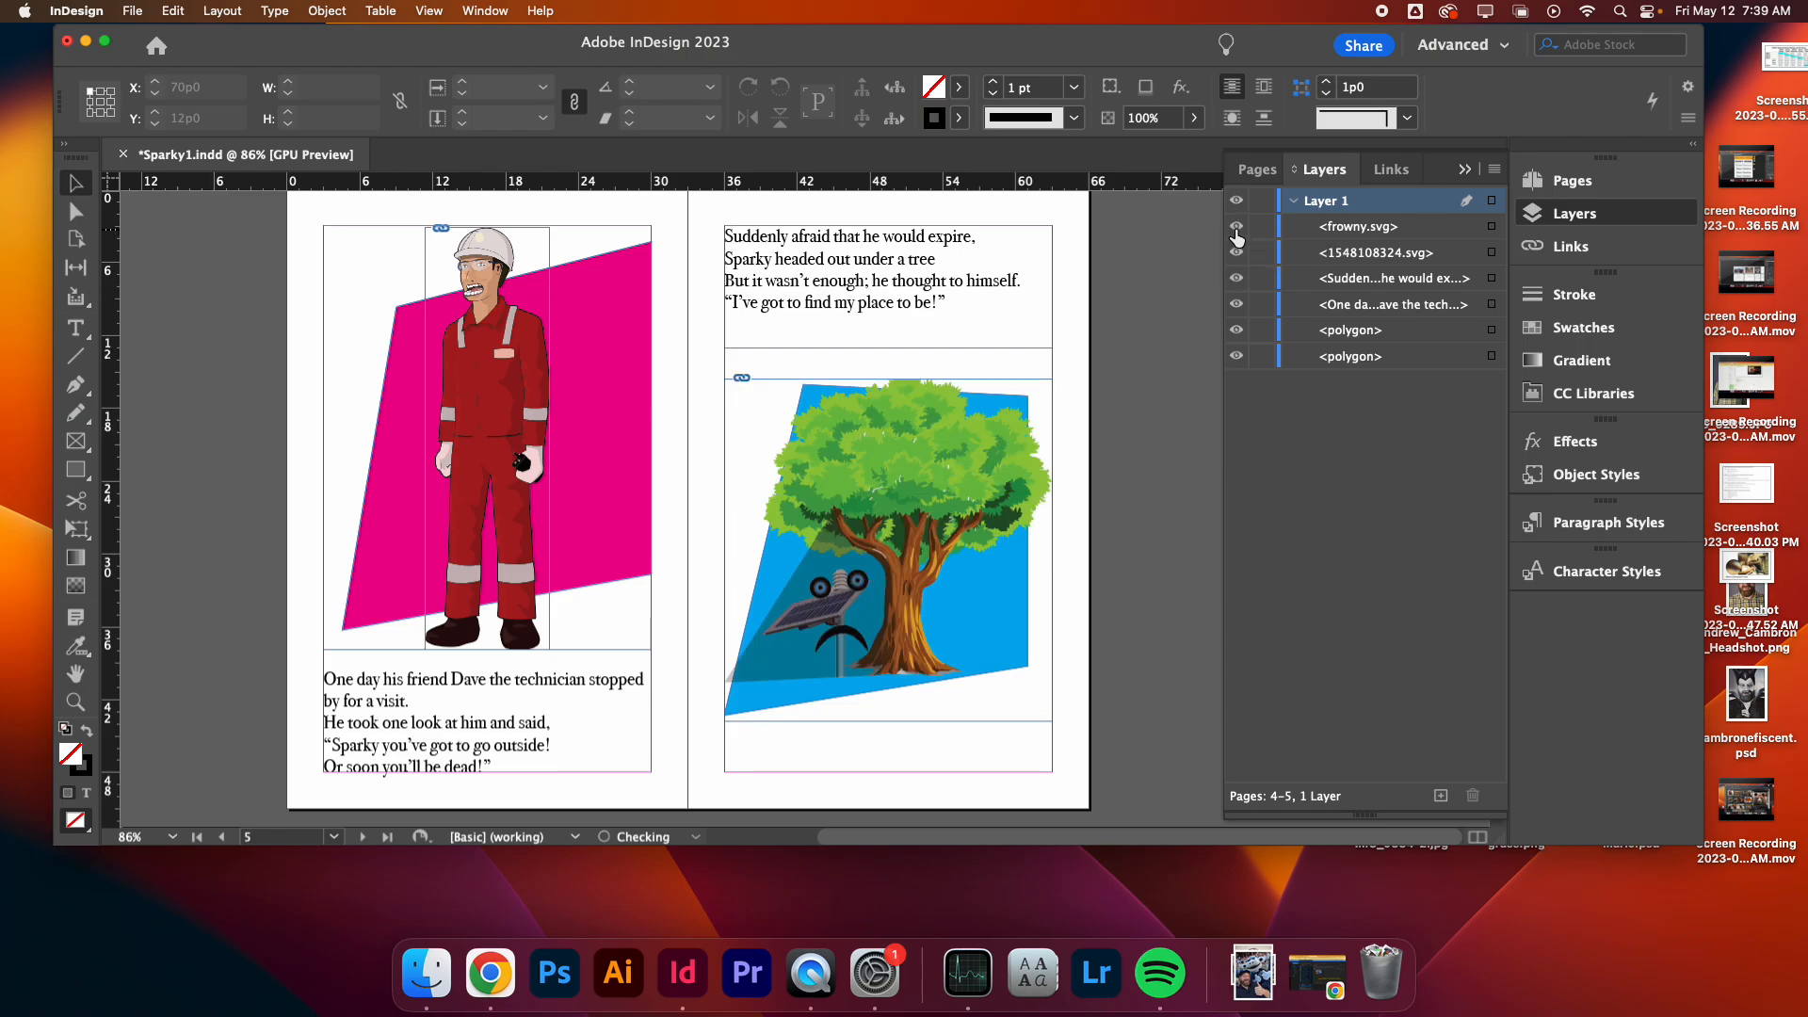
{"action": "left_click", "coordinate": [1262, 229]}
- Raise the cyan shape's bottom corners so it ends just below the tree illustration
{"action": "left_click", "coordinate": [929, 676]}
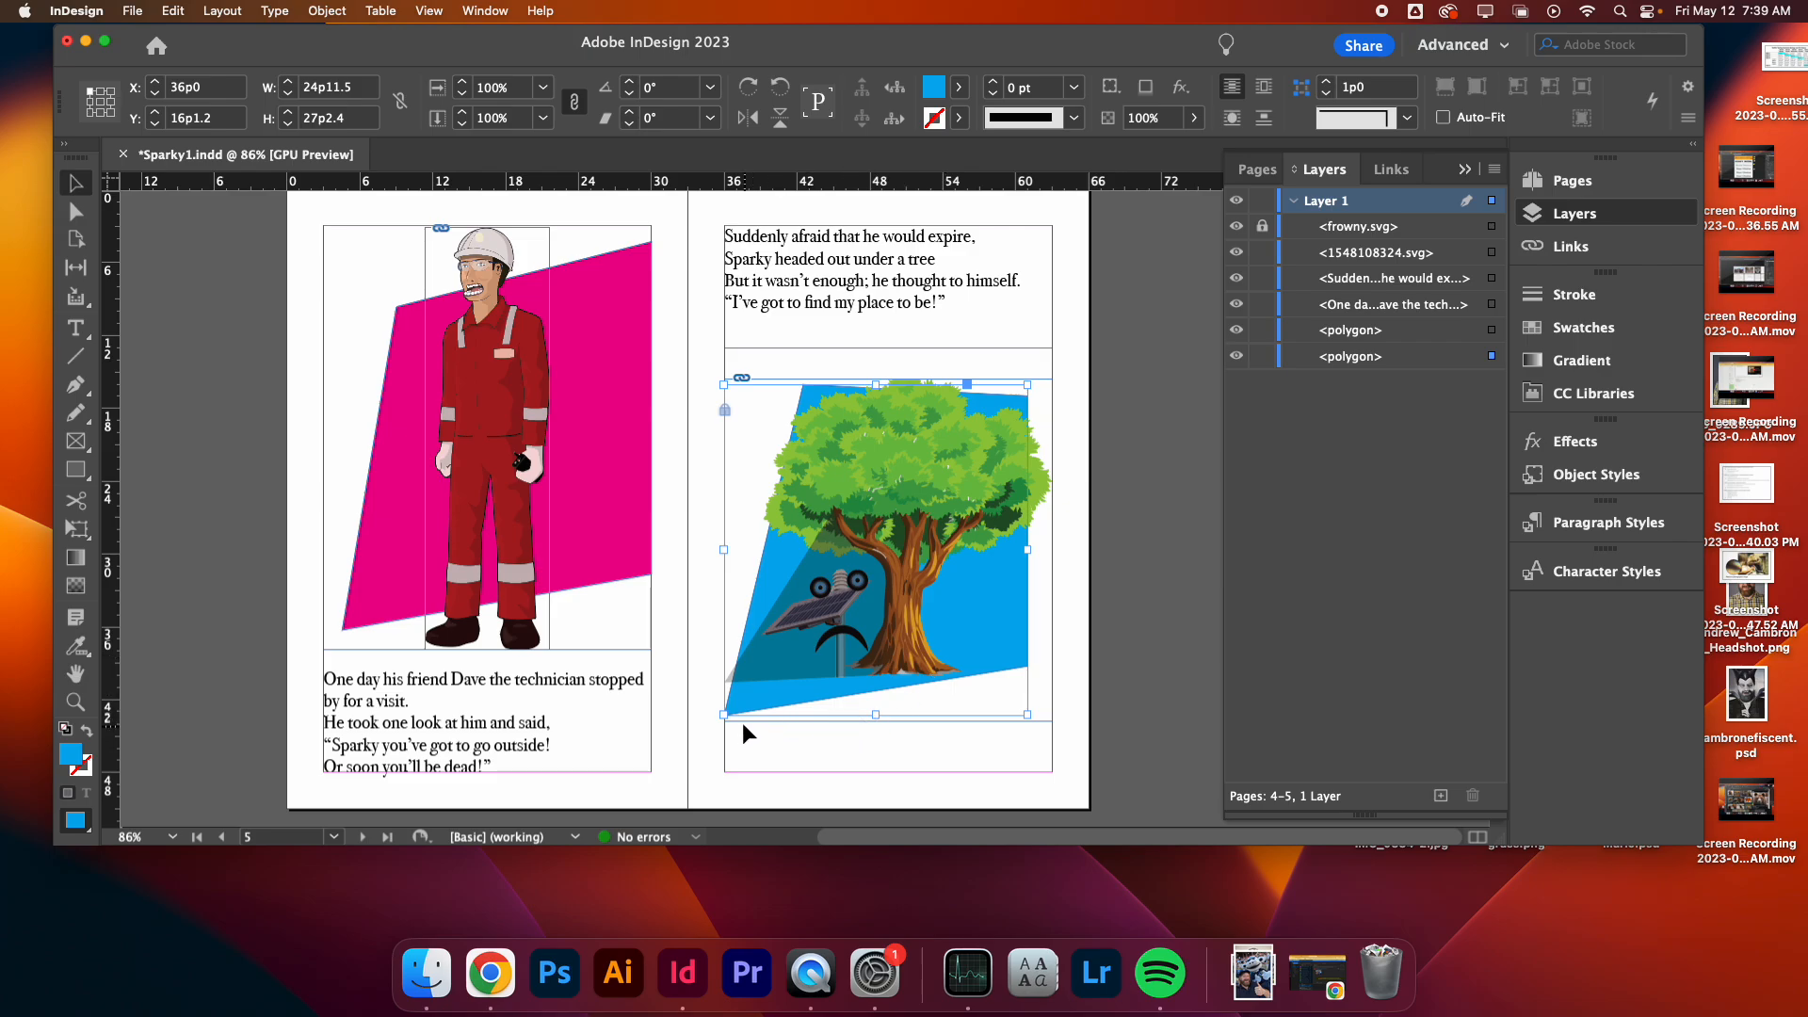
{"action": "left_click", "coordinate": [77, 211]}
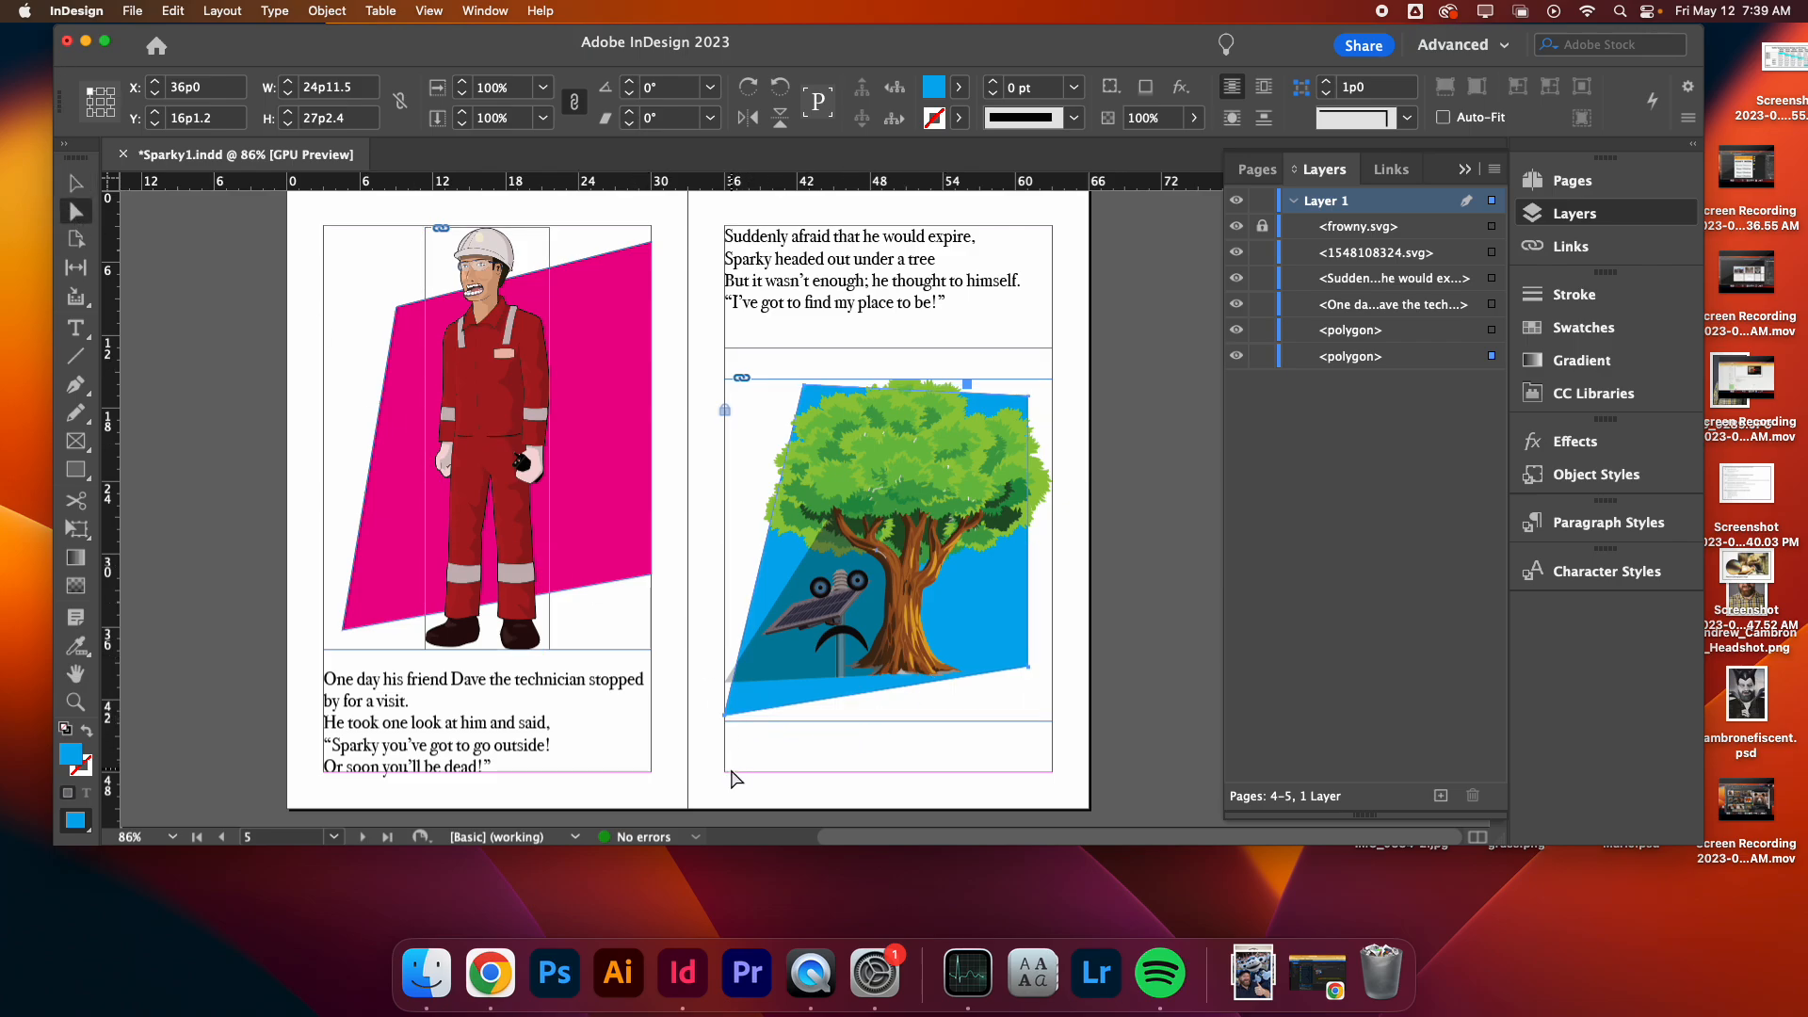
{"action": "left_click", "coordinate": [733, 721]}
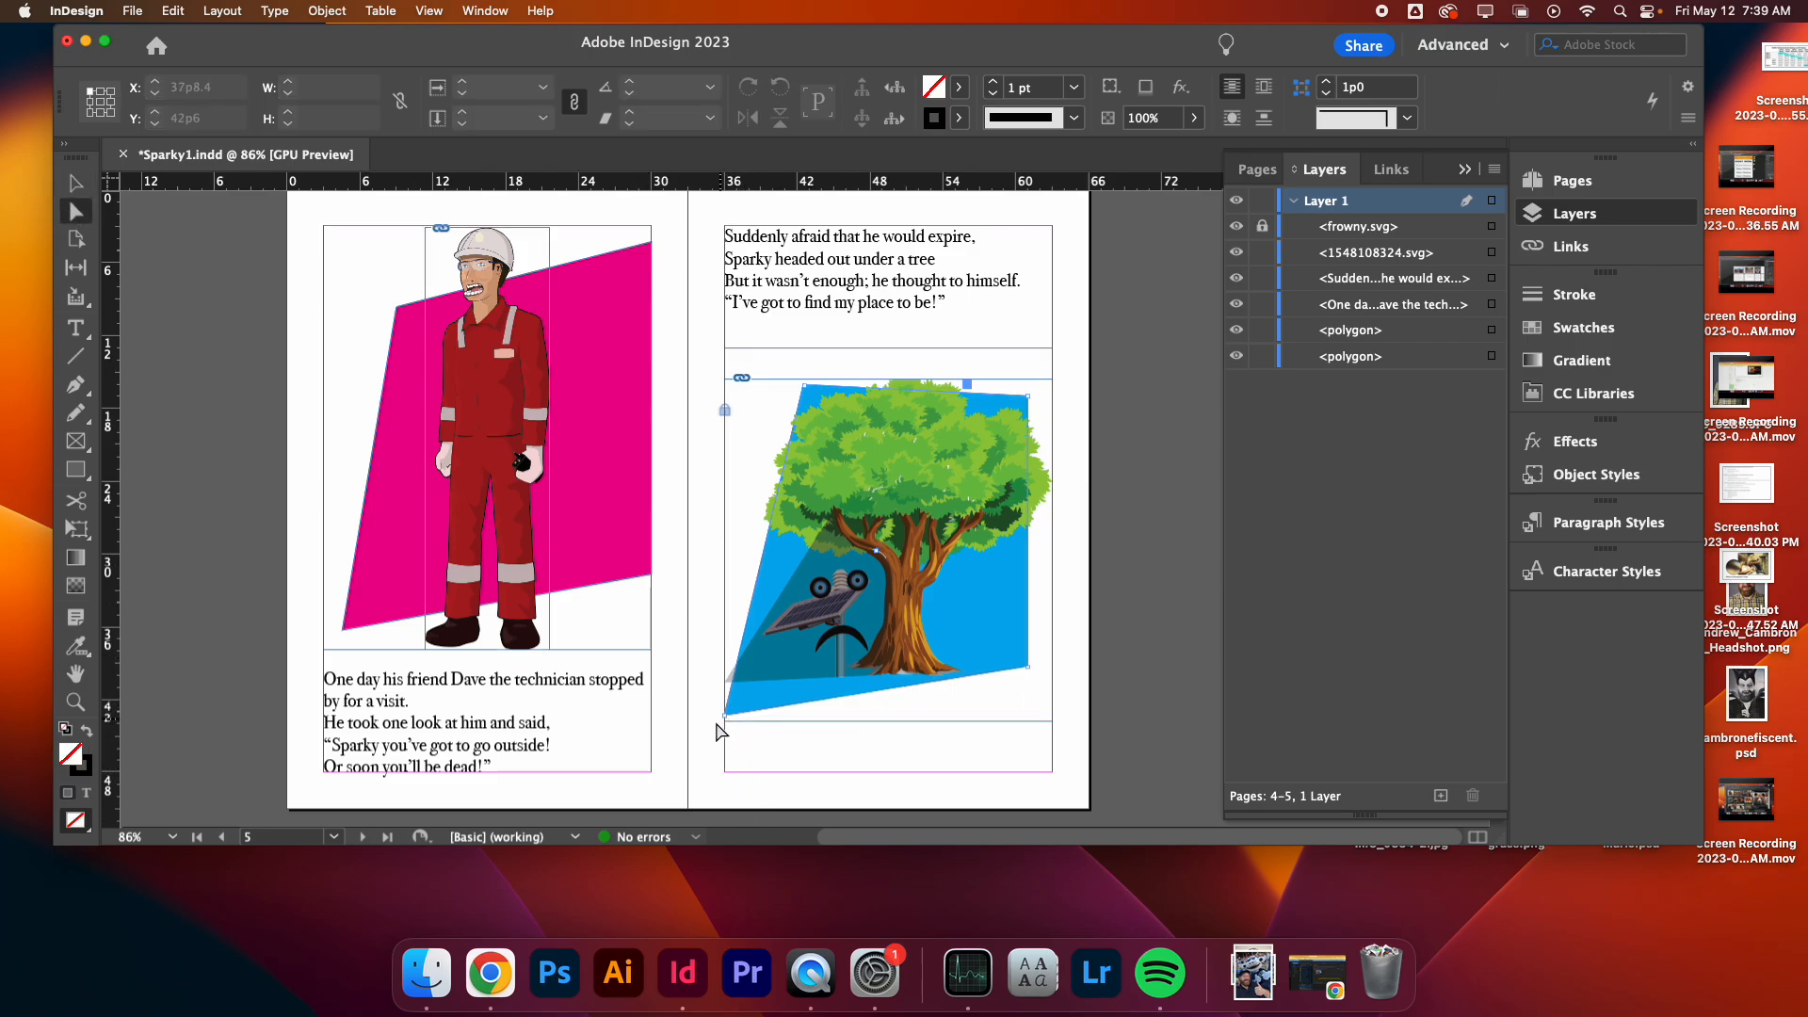
{"action": "left_click_drag", "start_coordinate": [725, 717], "coordinate": [724, 683]}
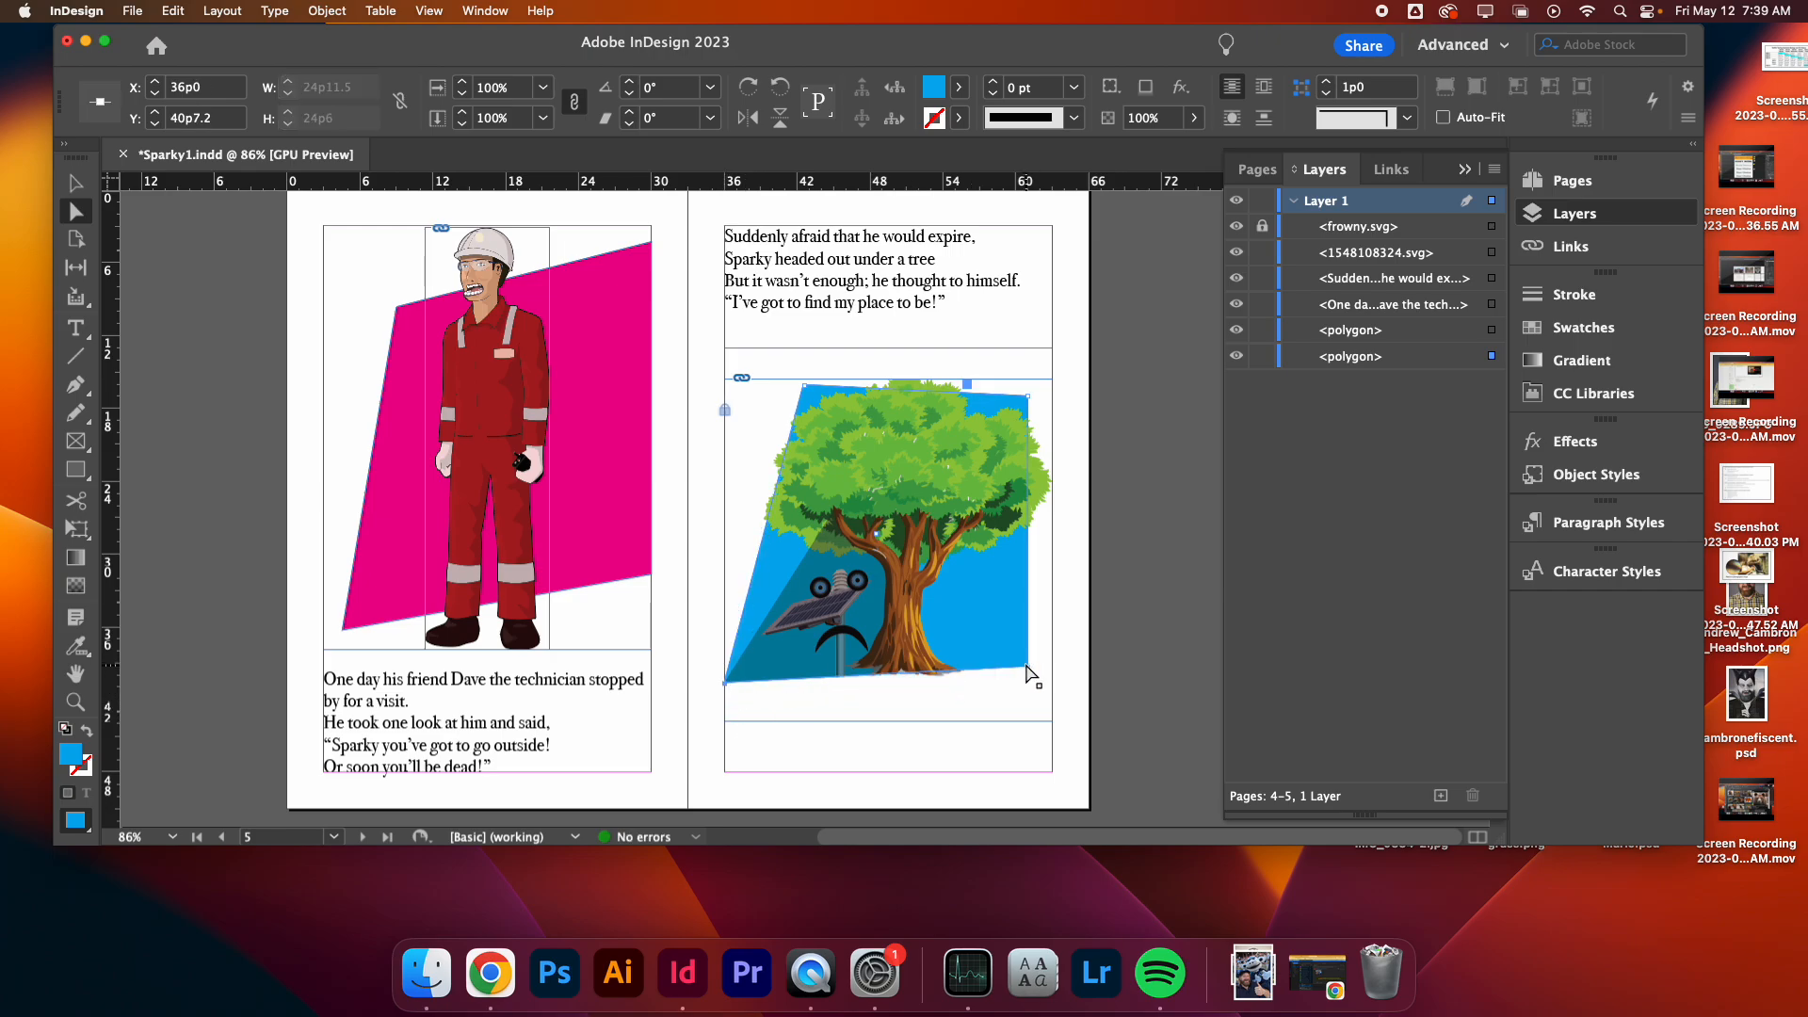
{"action": "left_click_drag", "start_coordinate": [1030, 675], "coordinate": [1034, 670]}
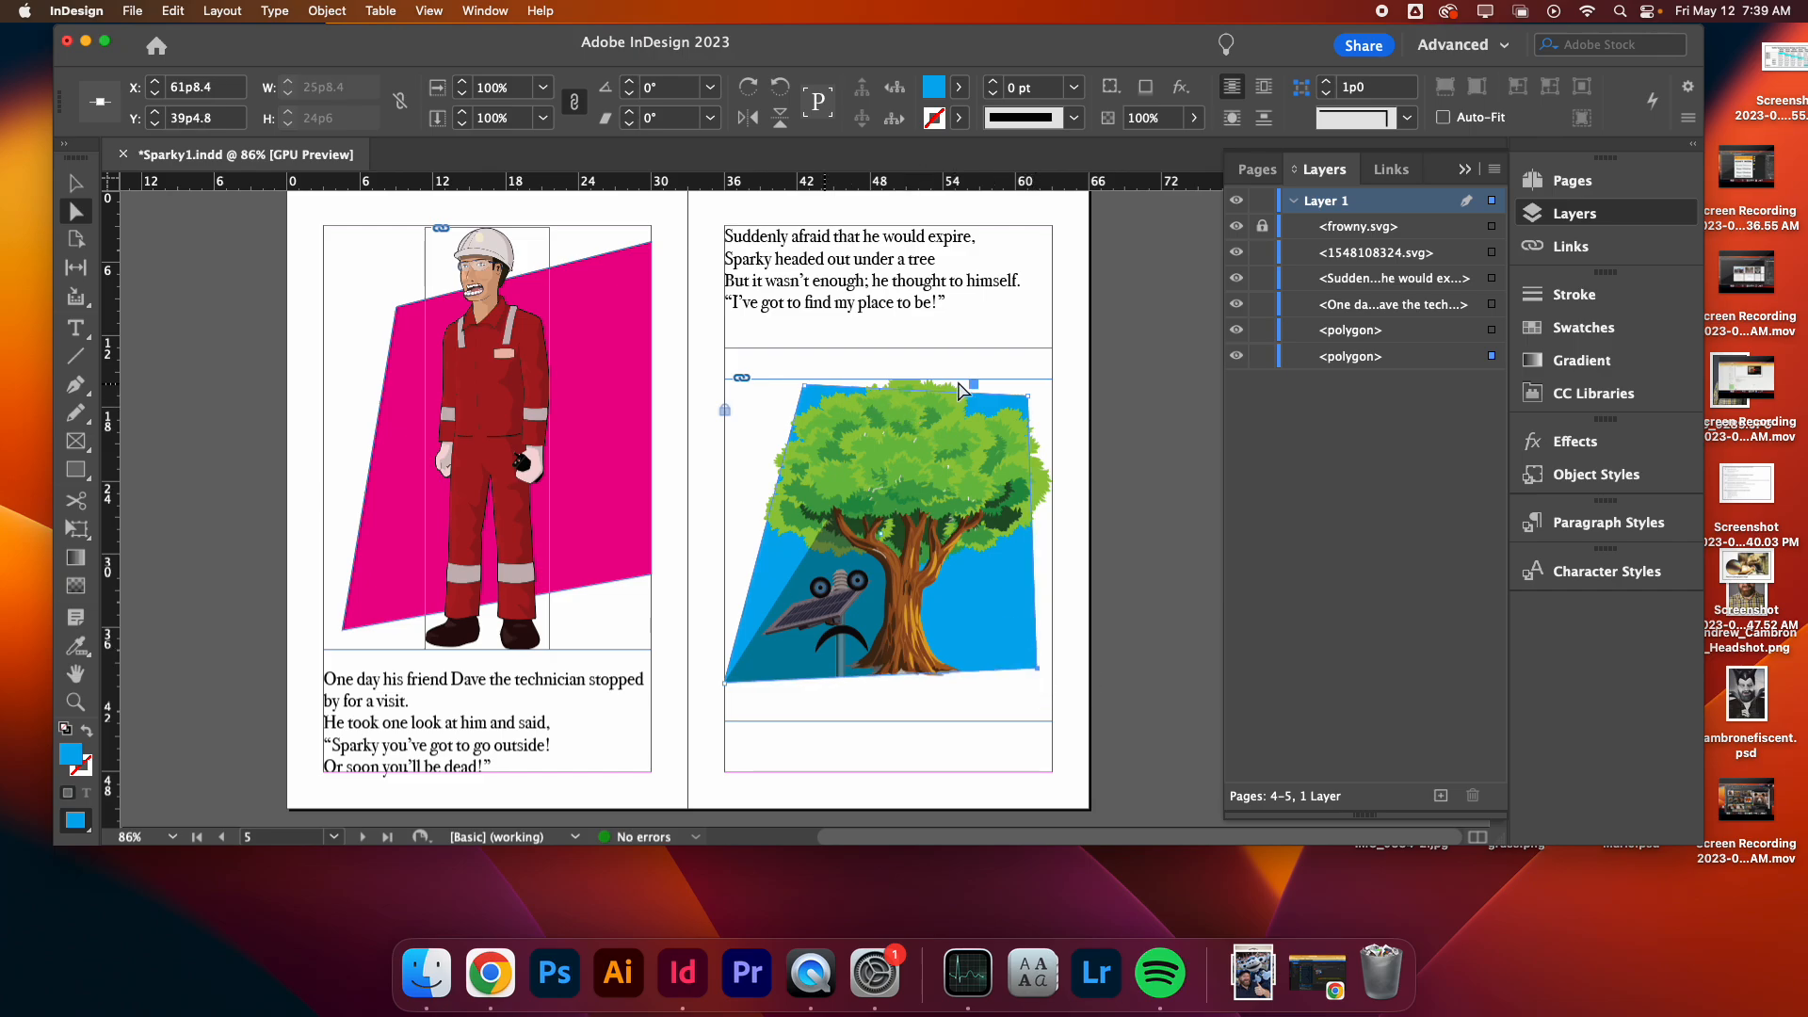
{"action": "left_click", "coordinate": [1135, 447]}
{"action": "key", "text": "d"}
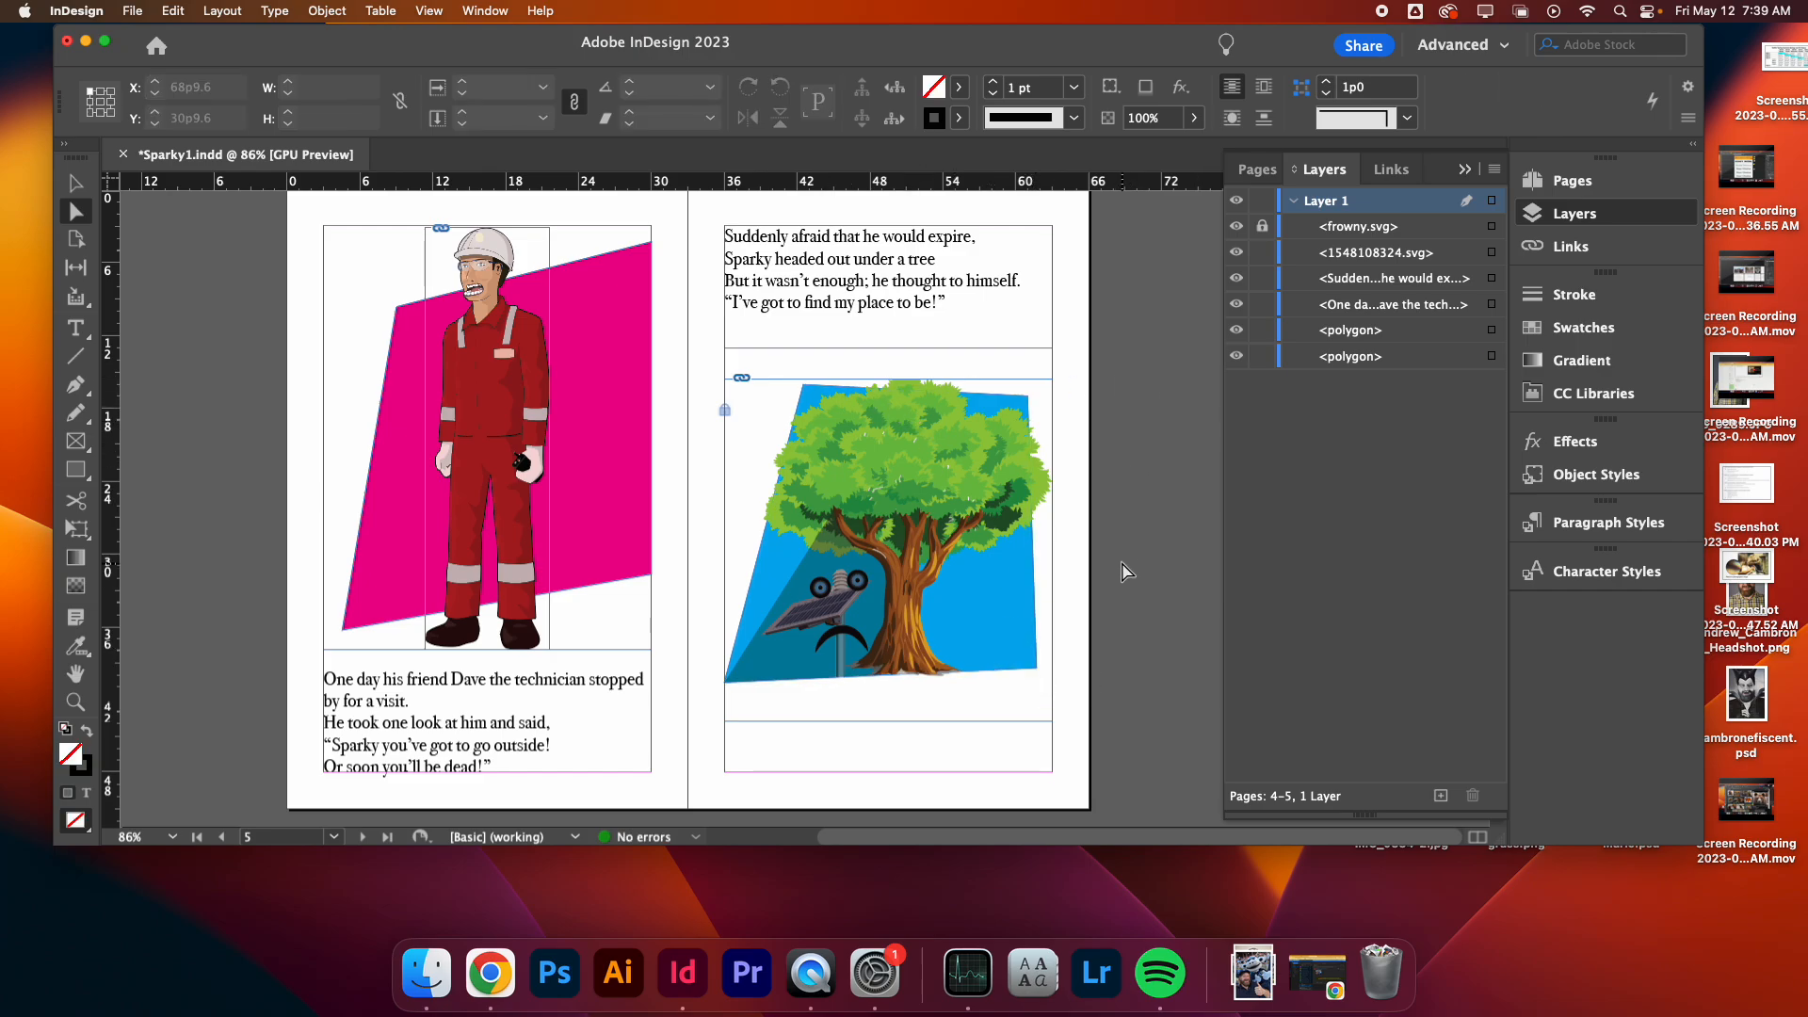
- Preview the tree spread and scroll through to the next spread with pages 6 and 7
{"action": "scroll", "coordinate": [1126, 572], "scroll_direction": "up", "scroll_amount": 2}
{"action": "key", "text": "w"}
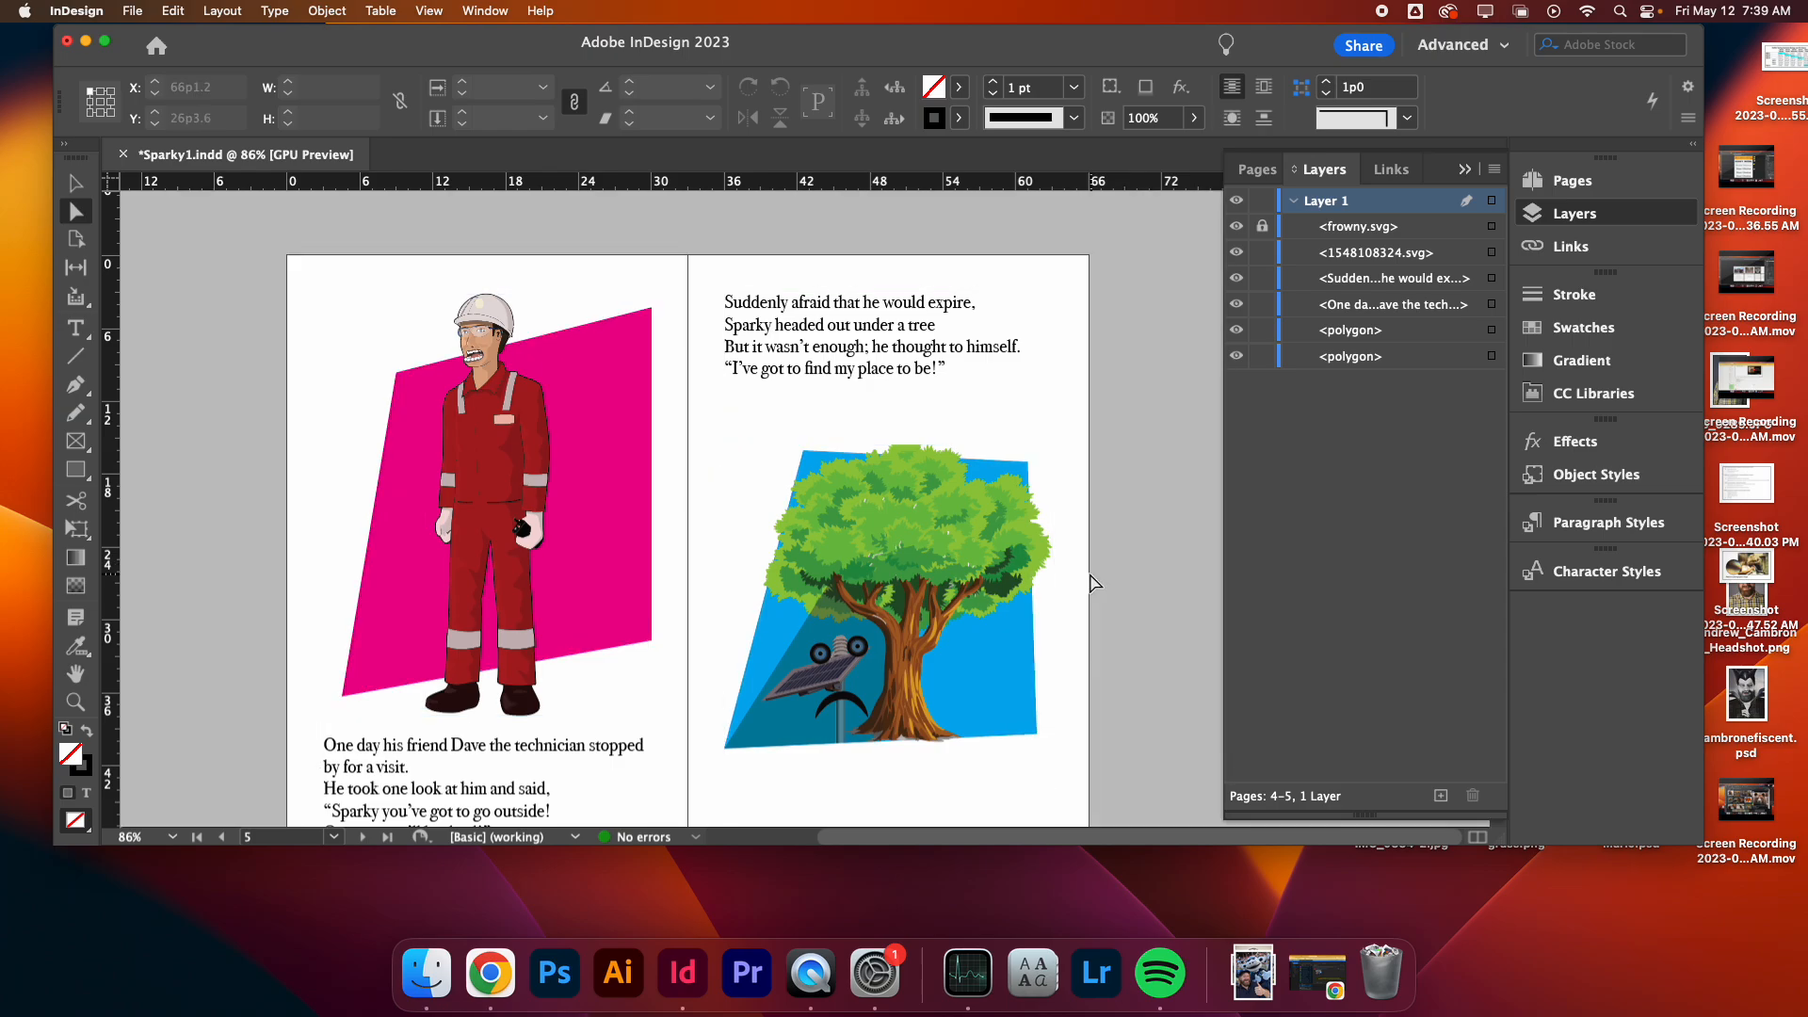
{"action": "scroll", "coordinate": [1093, 584], "scroll_direction": "down", "scroll_amount": 5}
{"action": "scroll", "coordinate": [1089, 586], "scroll_direction": "up", "scroll_amount": 5}
{"action": "scroll", "coordinate": [1089, 586], "scroll_direction": "down", "scroll_amount": 2}
{"action": "scroll", "coordinate": [1063, 591], "scroll_direction": "down", "scroll_amount": 8}
{"action": "scroll", "coordinate": [1030, 589], "scroll_direction": "up", "scroll_amount": 3}
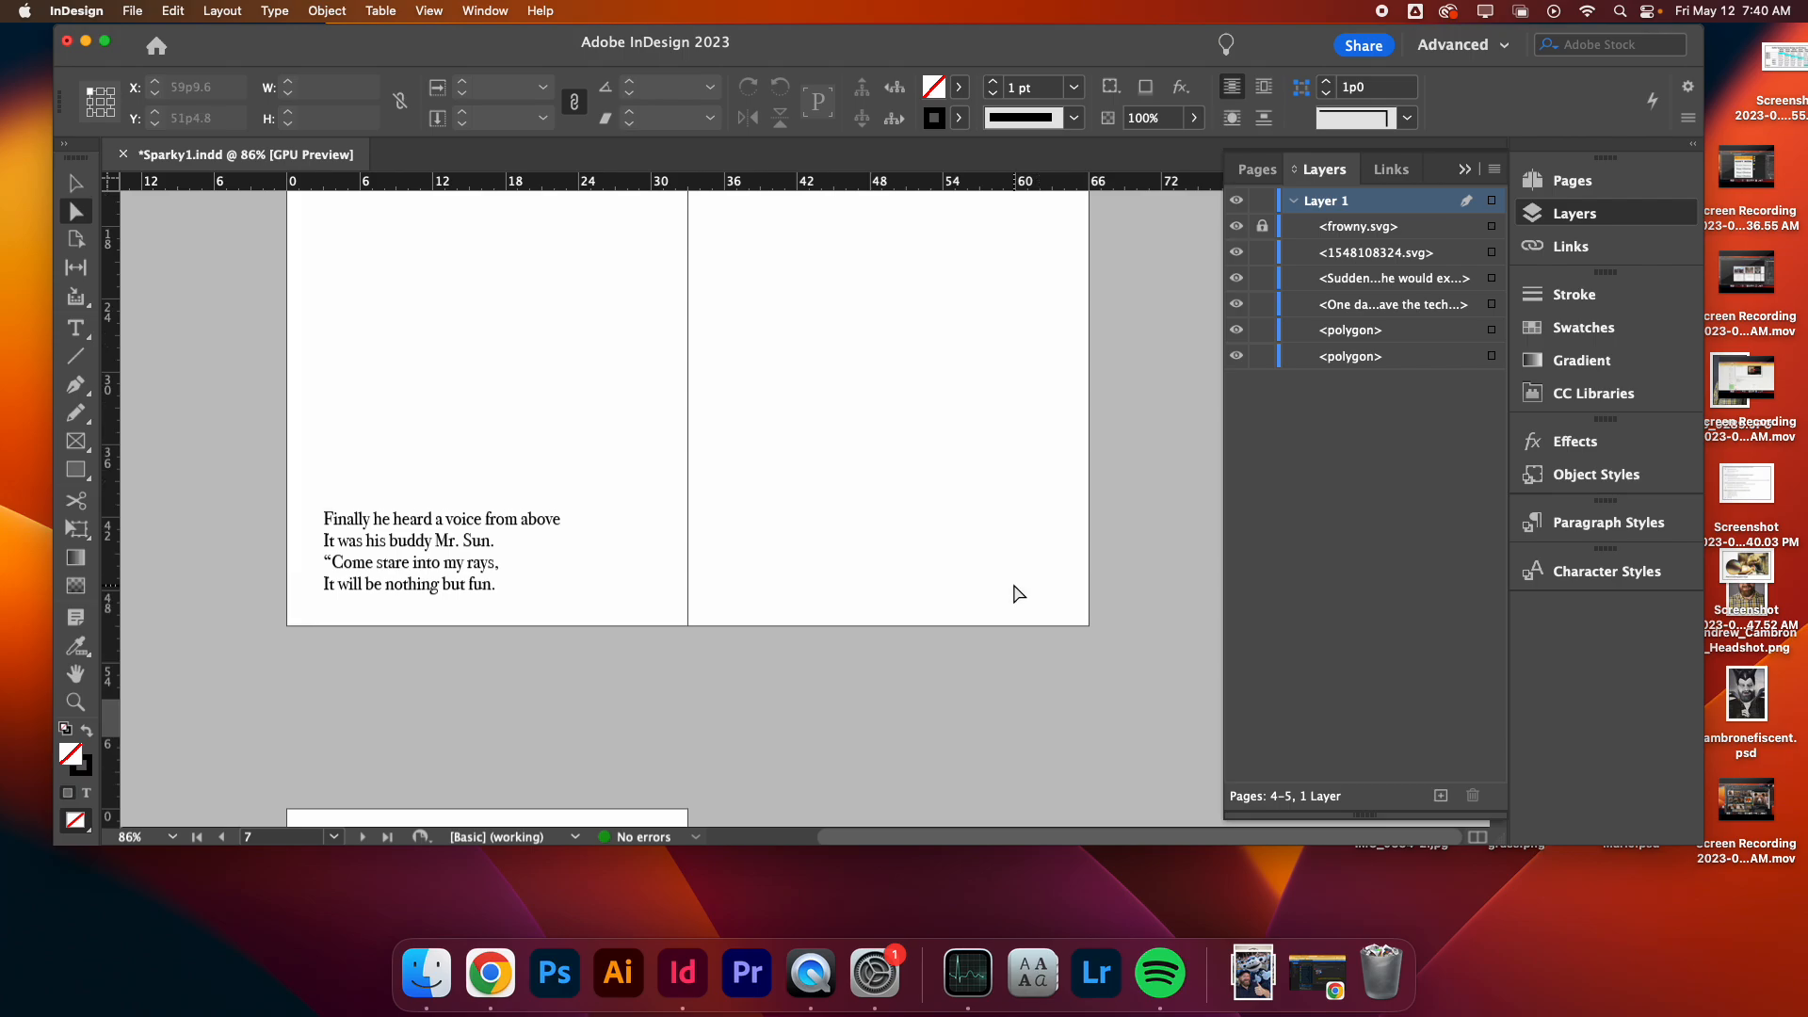
{"action": "scroll", "coordinate": [1008, 590], "scroll_direction": "up", "scroll_amount": 3}
{"action": "scroll", "coordinate": [1007, 590], "scroll_direction": "down", "scroll_amount": 3}
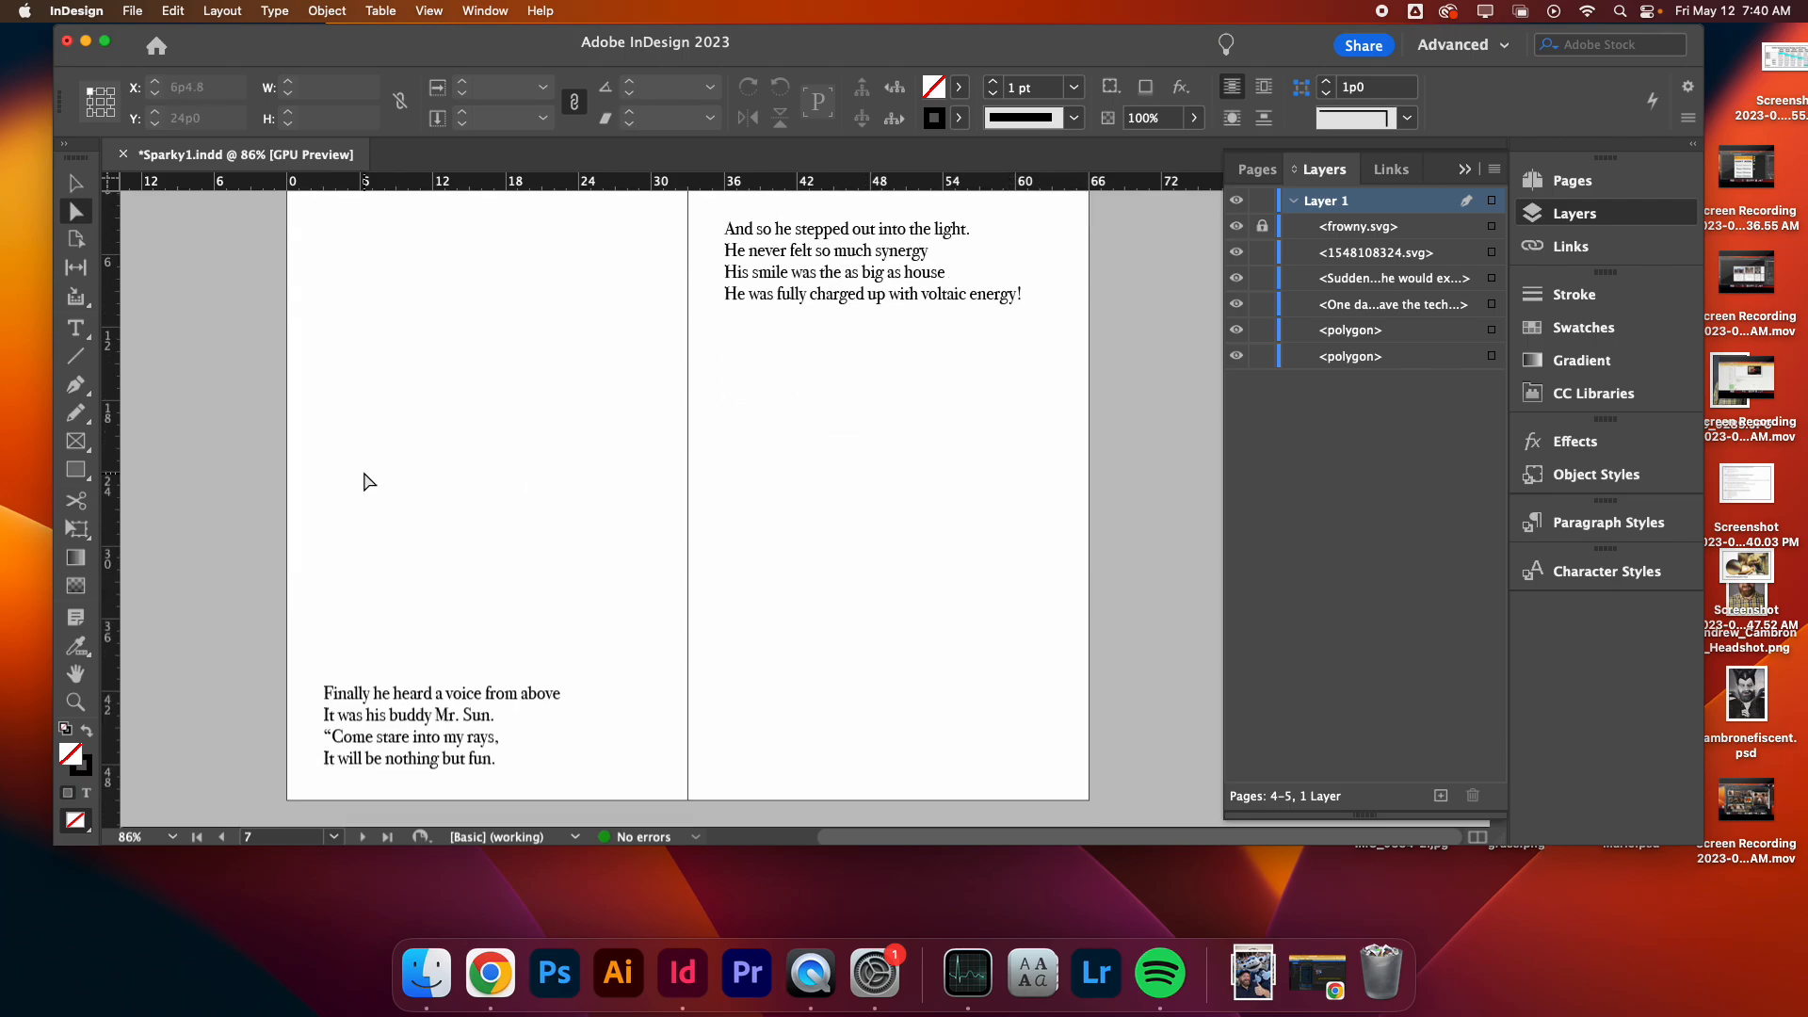
- Place carlitos-Mr.-Sun.svg at the top of page 6 in a frame about 21p6 square
{"action": "left_click", "coordinate": [143, 9]}
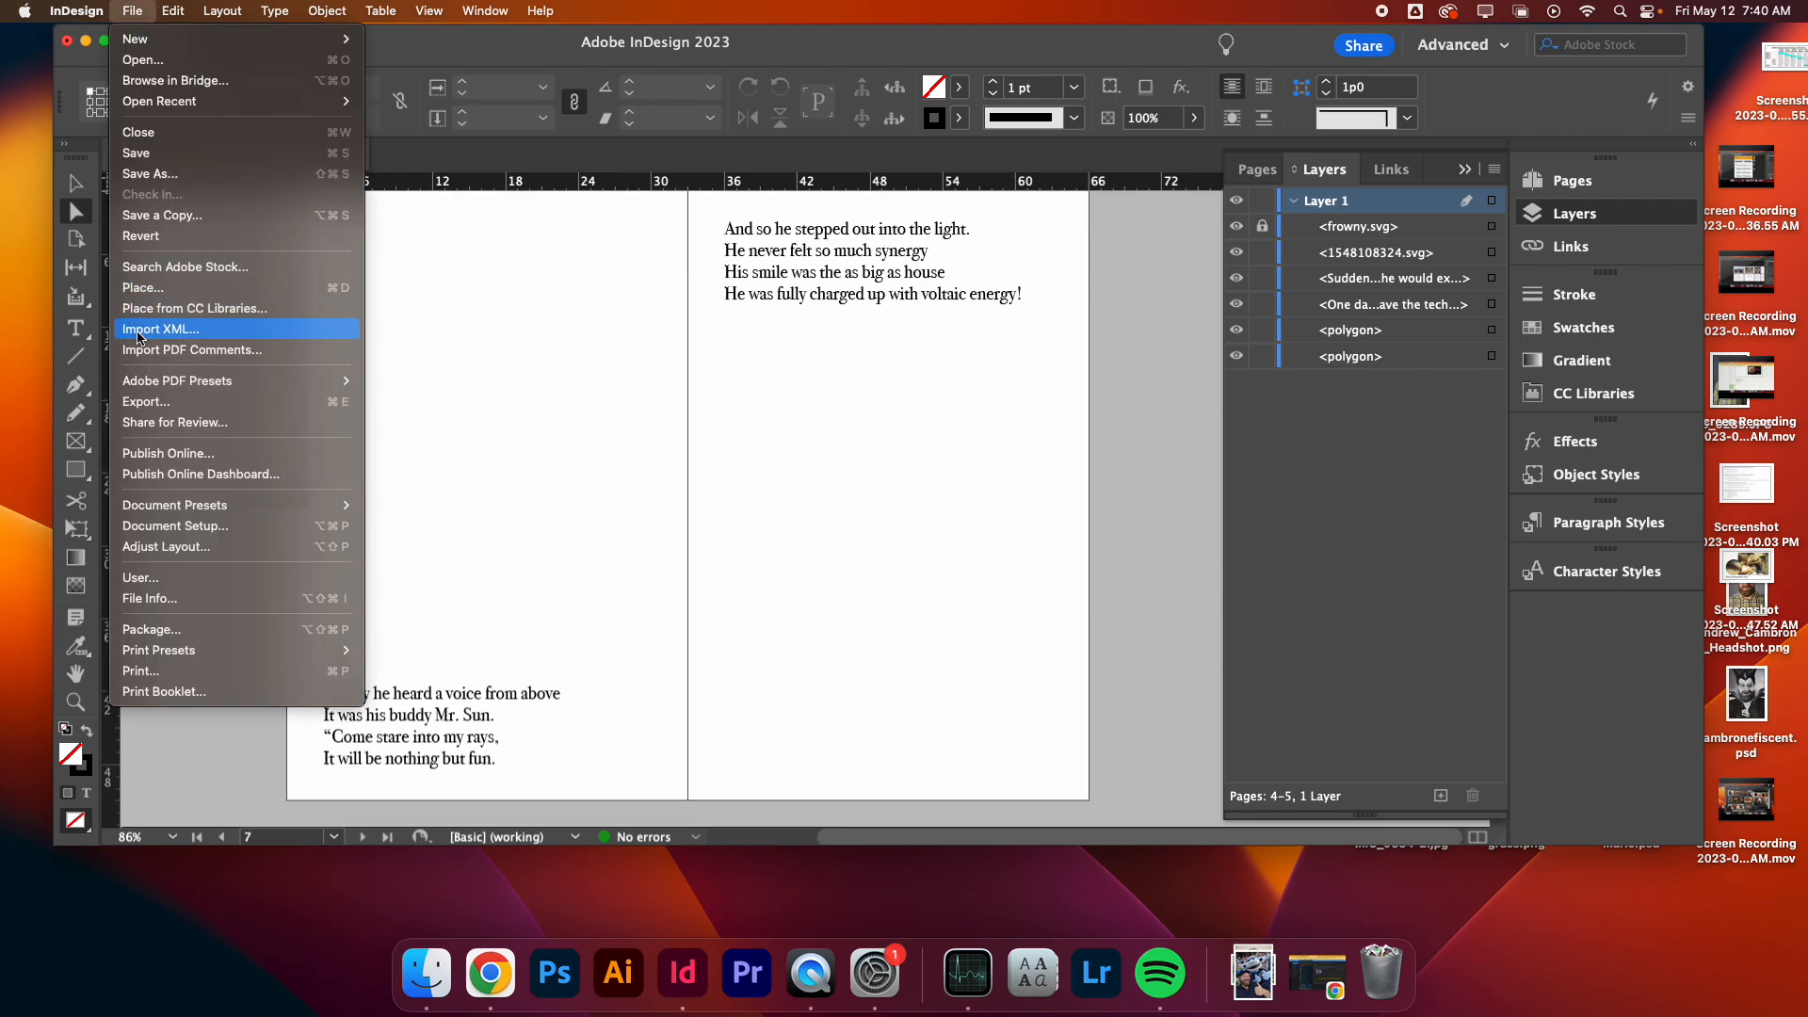
{"action": "left_click", "coordinate": [188, 289]}
{"action": "left_click", "coordinate": [744, 329]}
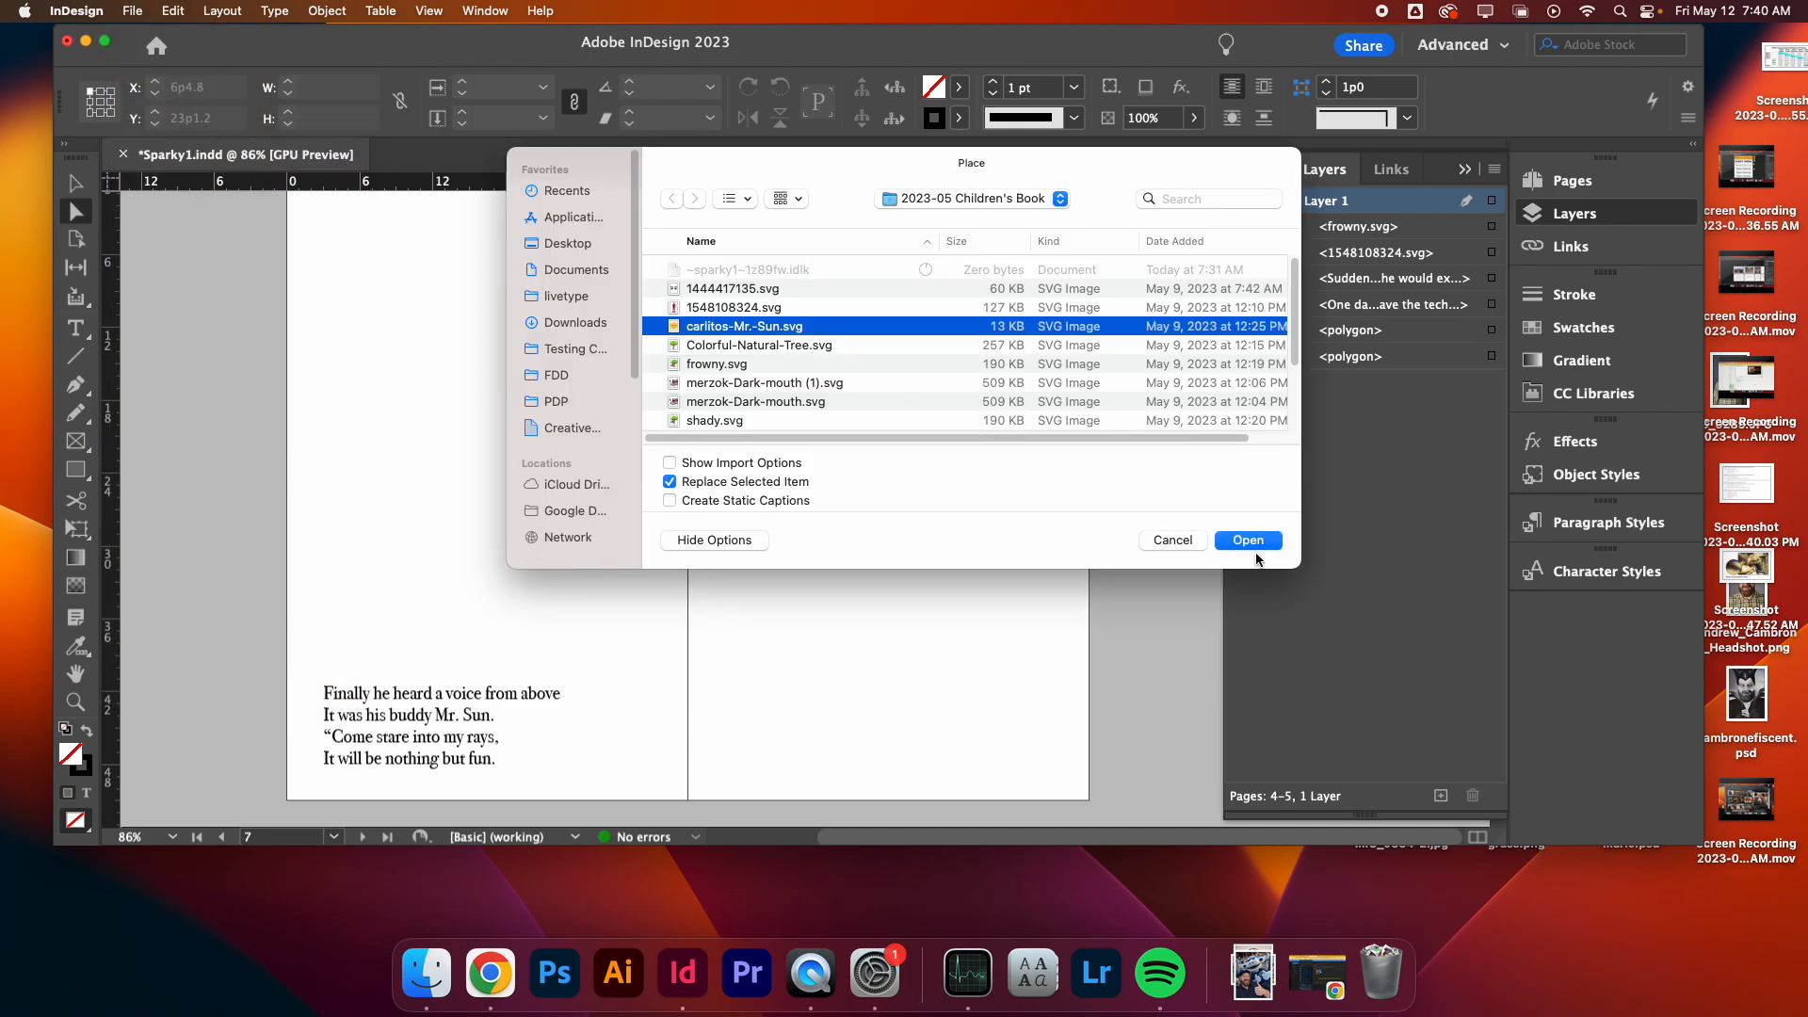
{"action": "left_click", "coordinate": [1267, 543]}
{"action": "left_click_drag", "start_coordinate": [366, 229], "coordinate": [626, 490]}
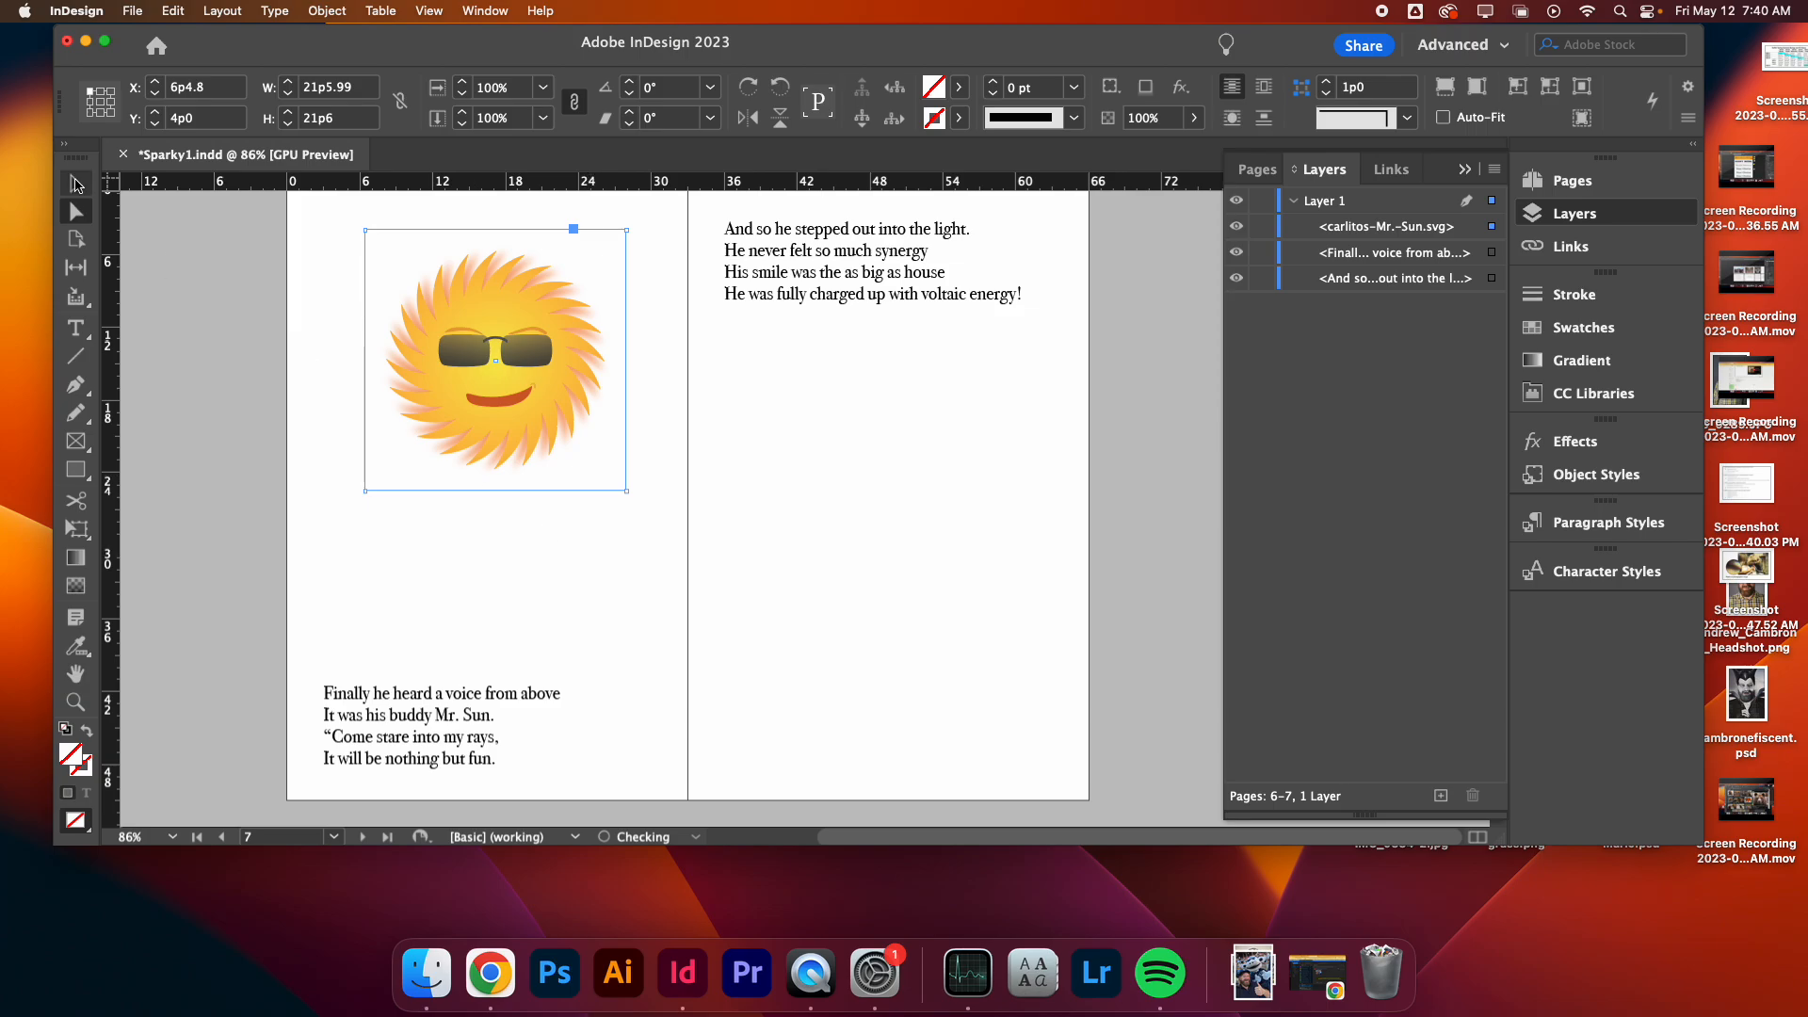
- Place solar-panel.svg on page 7 below the text in a frame about 23p8 by 22p1
{"action": "left_click", "coordinate": [241, 298]}
{"action": "left_click", "coordinate": [132, 10]}
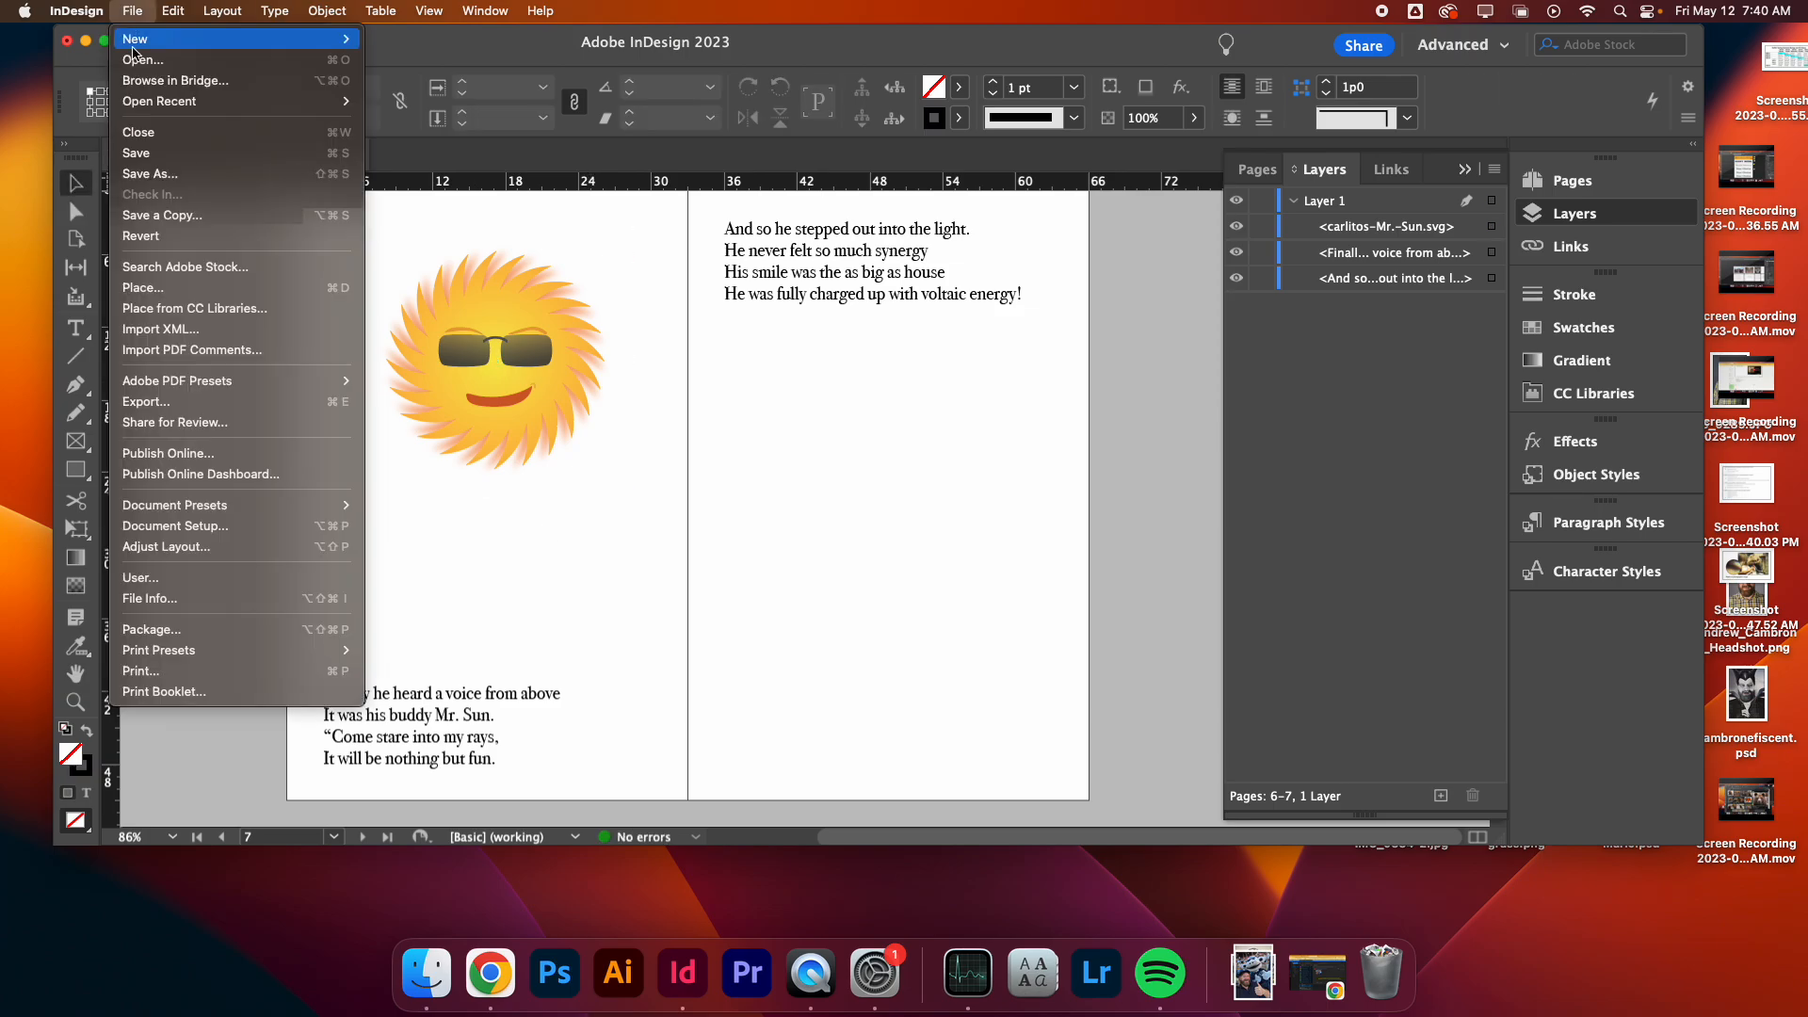
{"action": "left_click", "coordinate": [193, 287]}
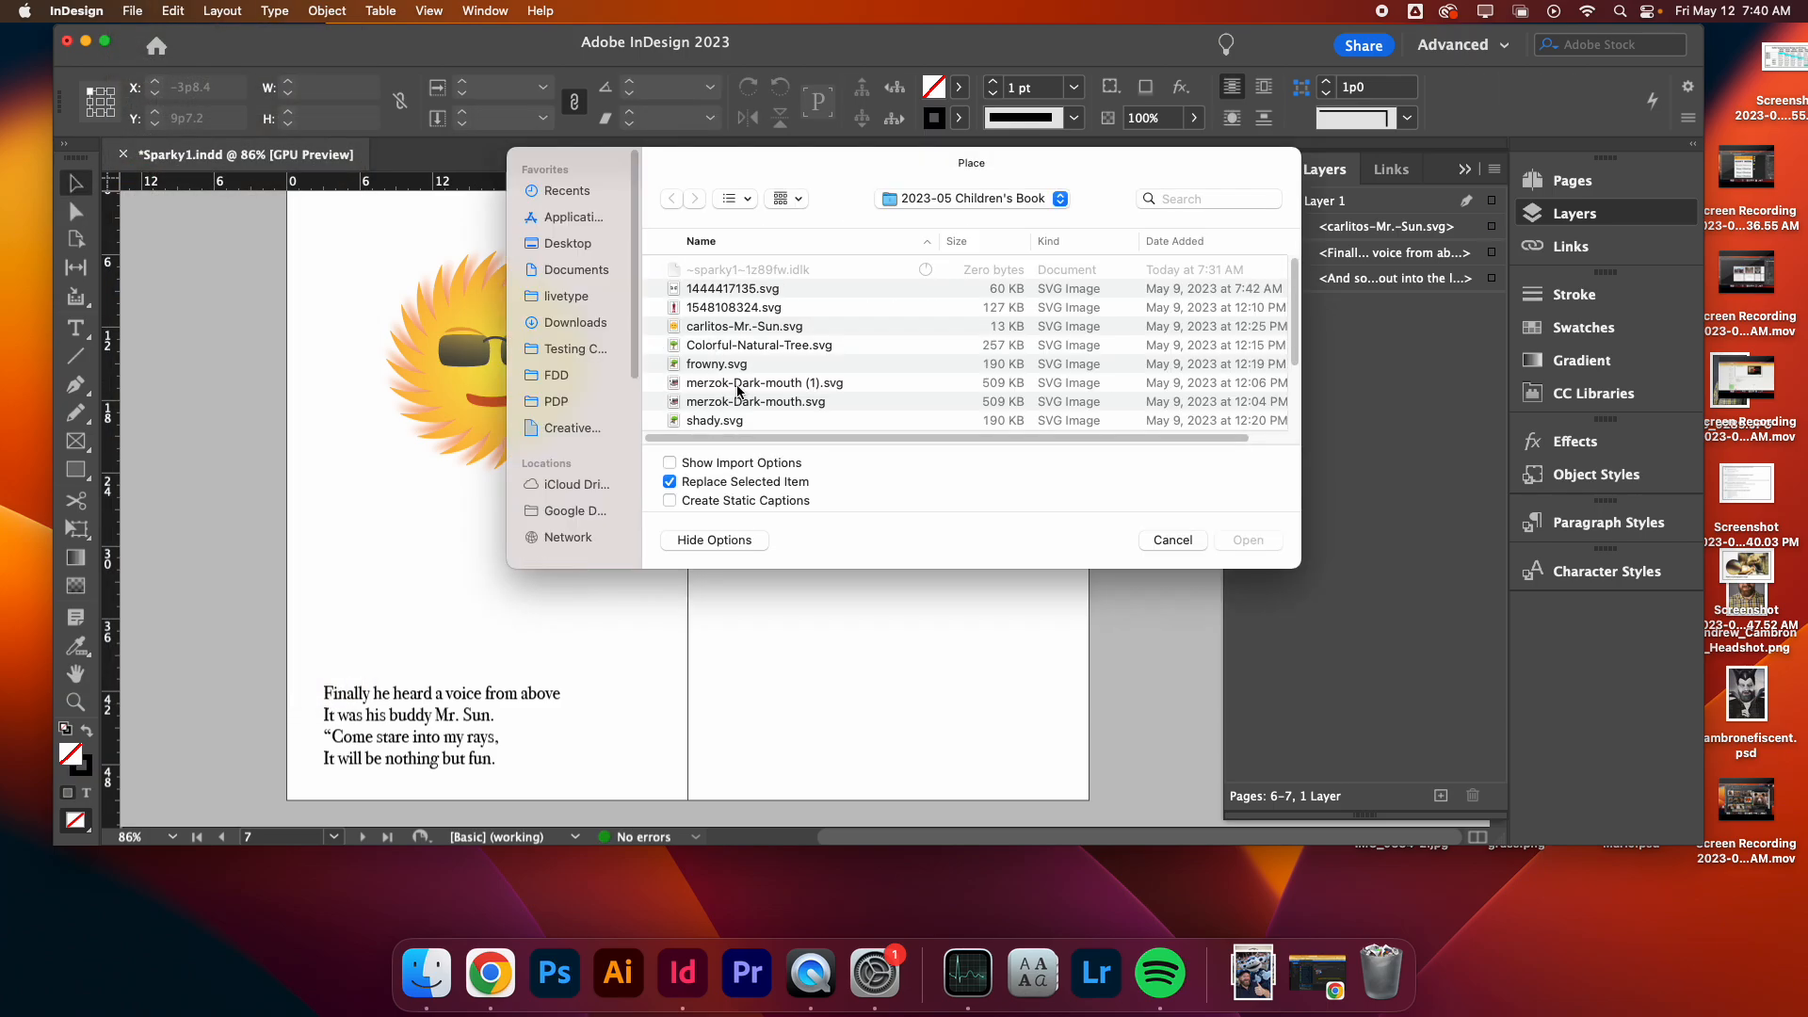
{"action": "scroll", "coordinate": [754, 397], "scroll_direction": "down", "scroll_amount": 3}
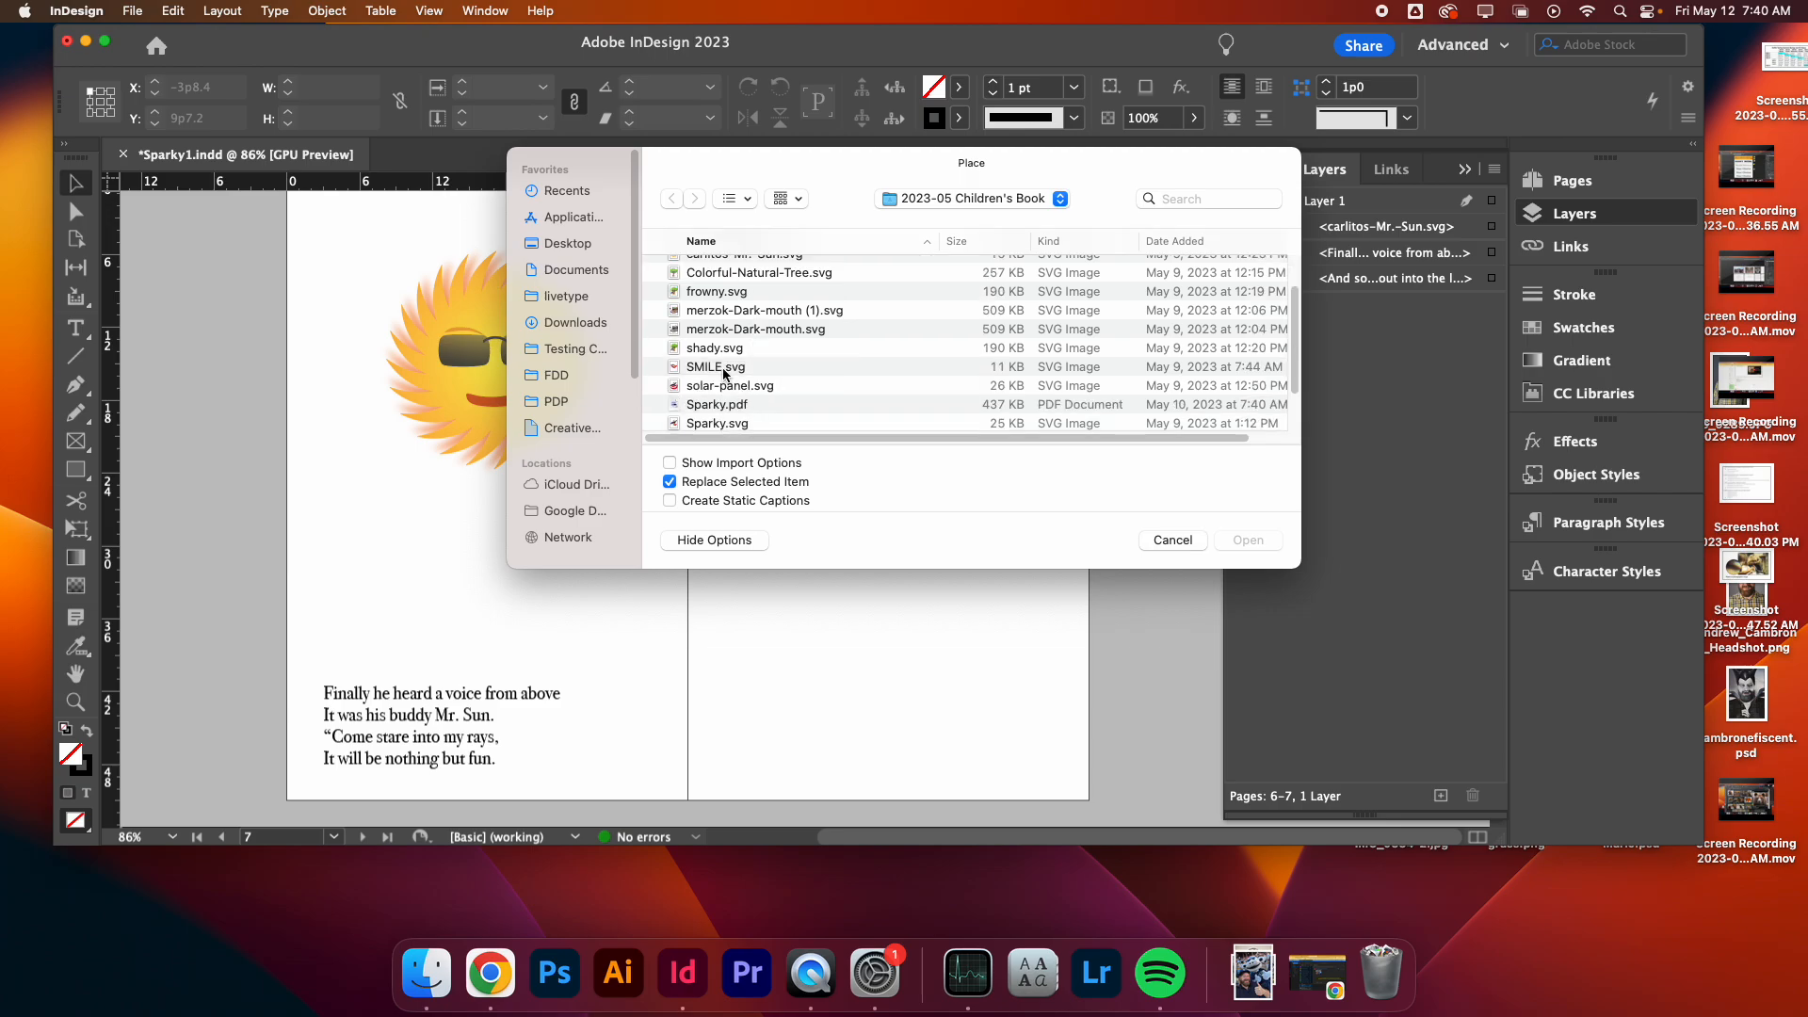
{"action": "left_click", "coordinate": [739, 385]}
{"action": "key", "text": "space"}
{"action": "key", "text": "space"}
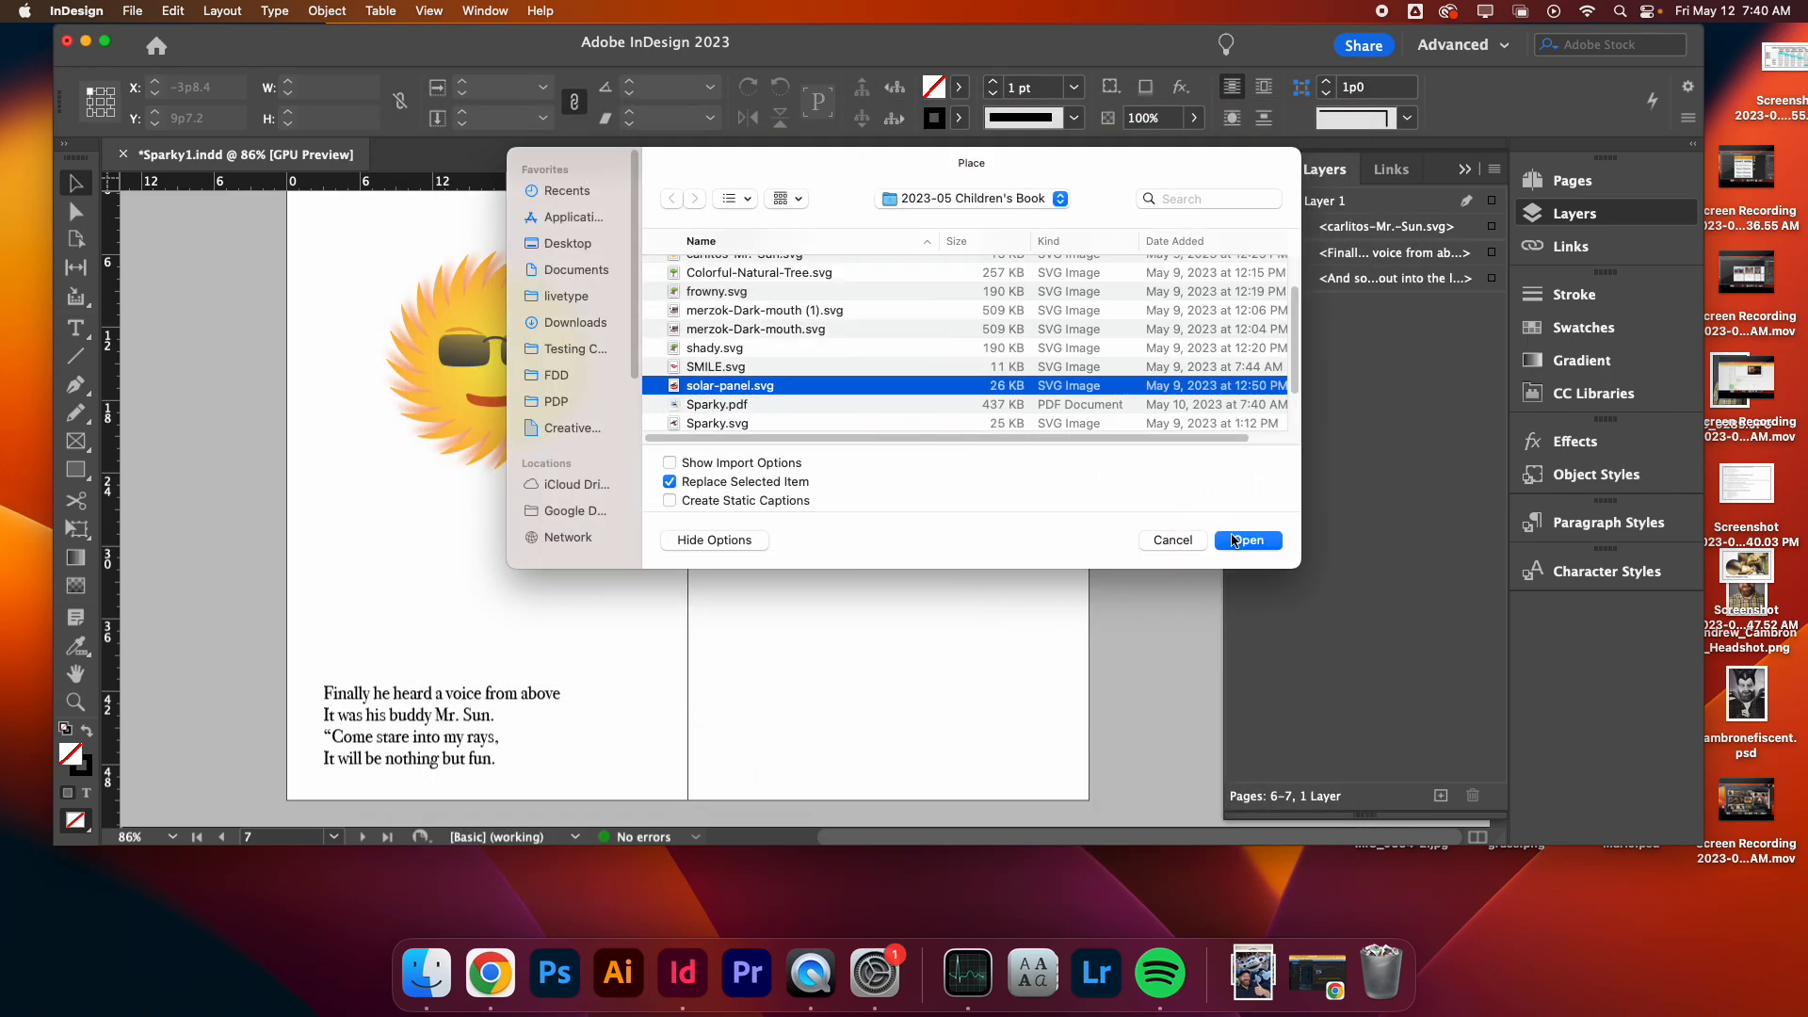
{"action": "left_click", "coordinate": [1248, 541]}
{"action": "left_click_drag", "start_coordinate": [743, 360], "coordinate": [973, 634]}
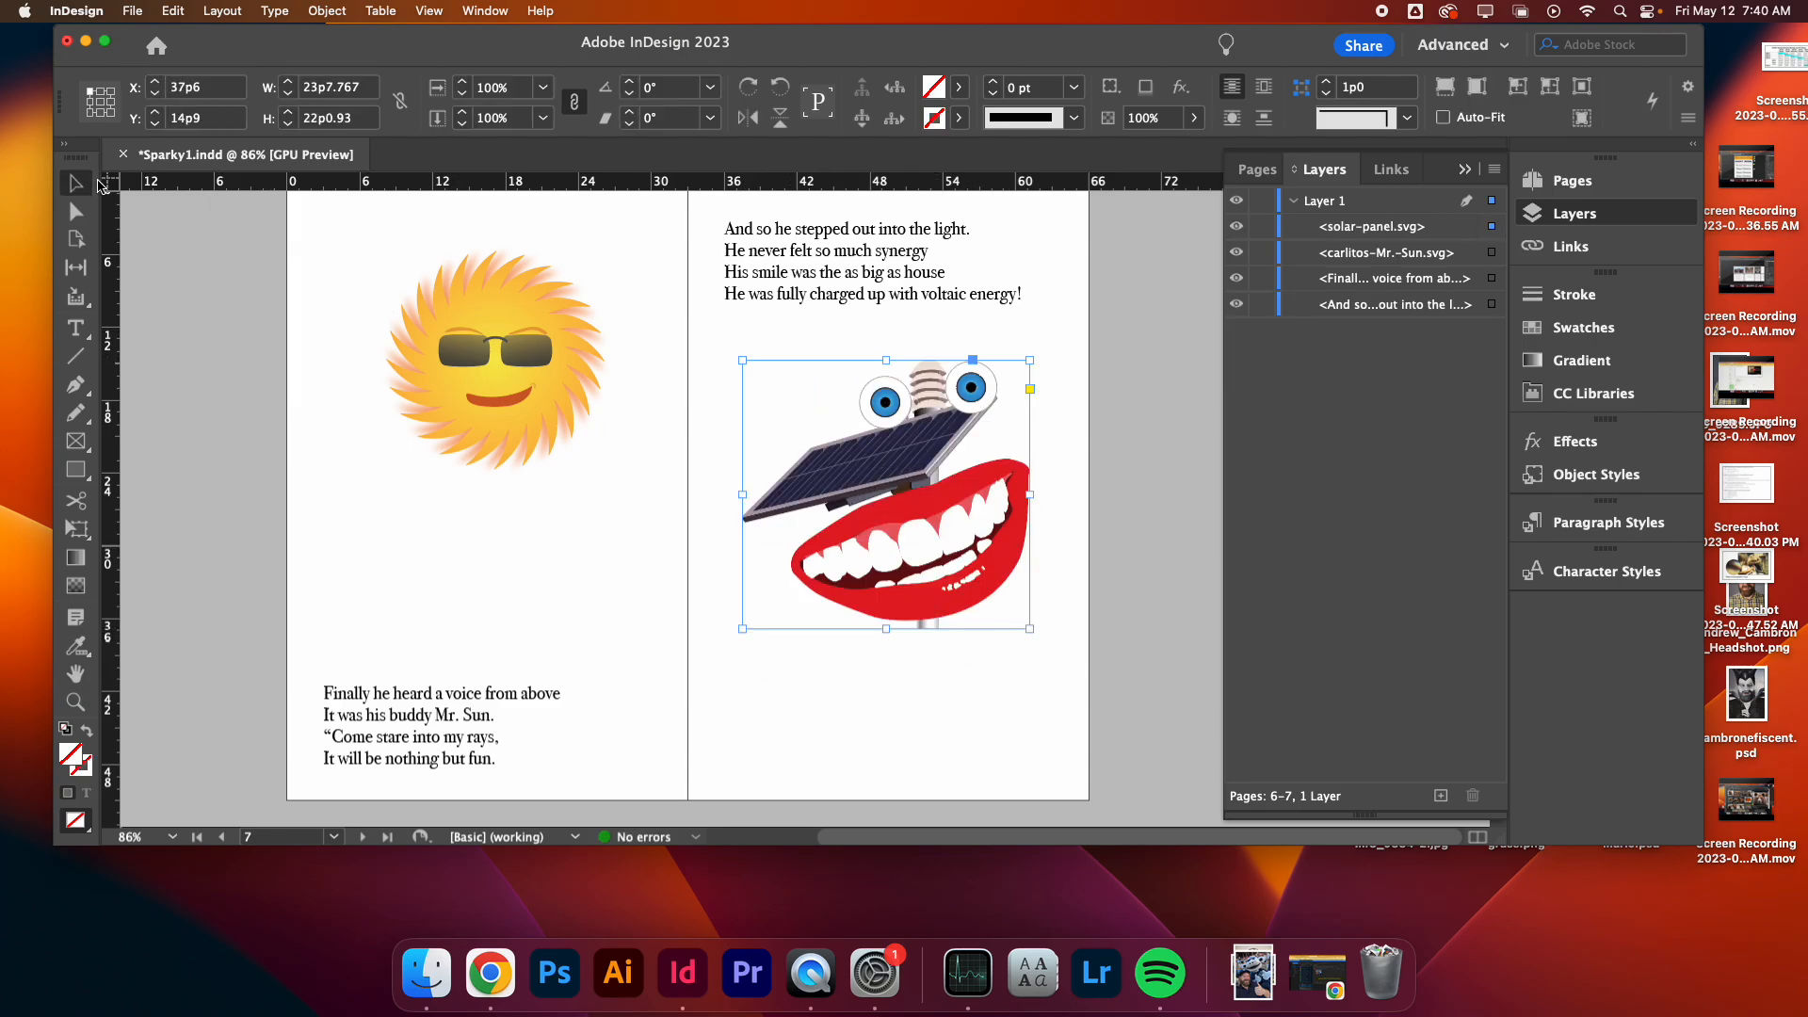
- Move the solar panel illustration down to the bottom of page 7
{"action": "left_click", "coordinate": [314, 388]}
{"action": "key", "text": "w"}
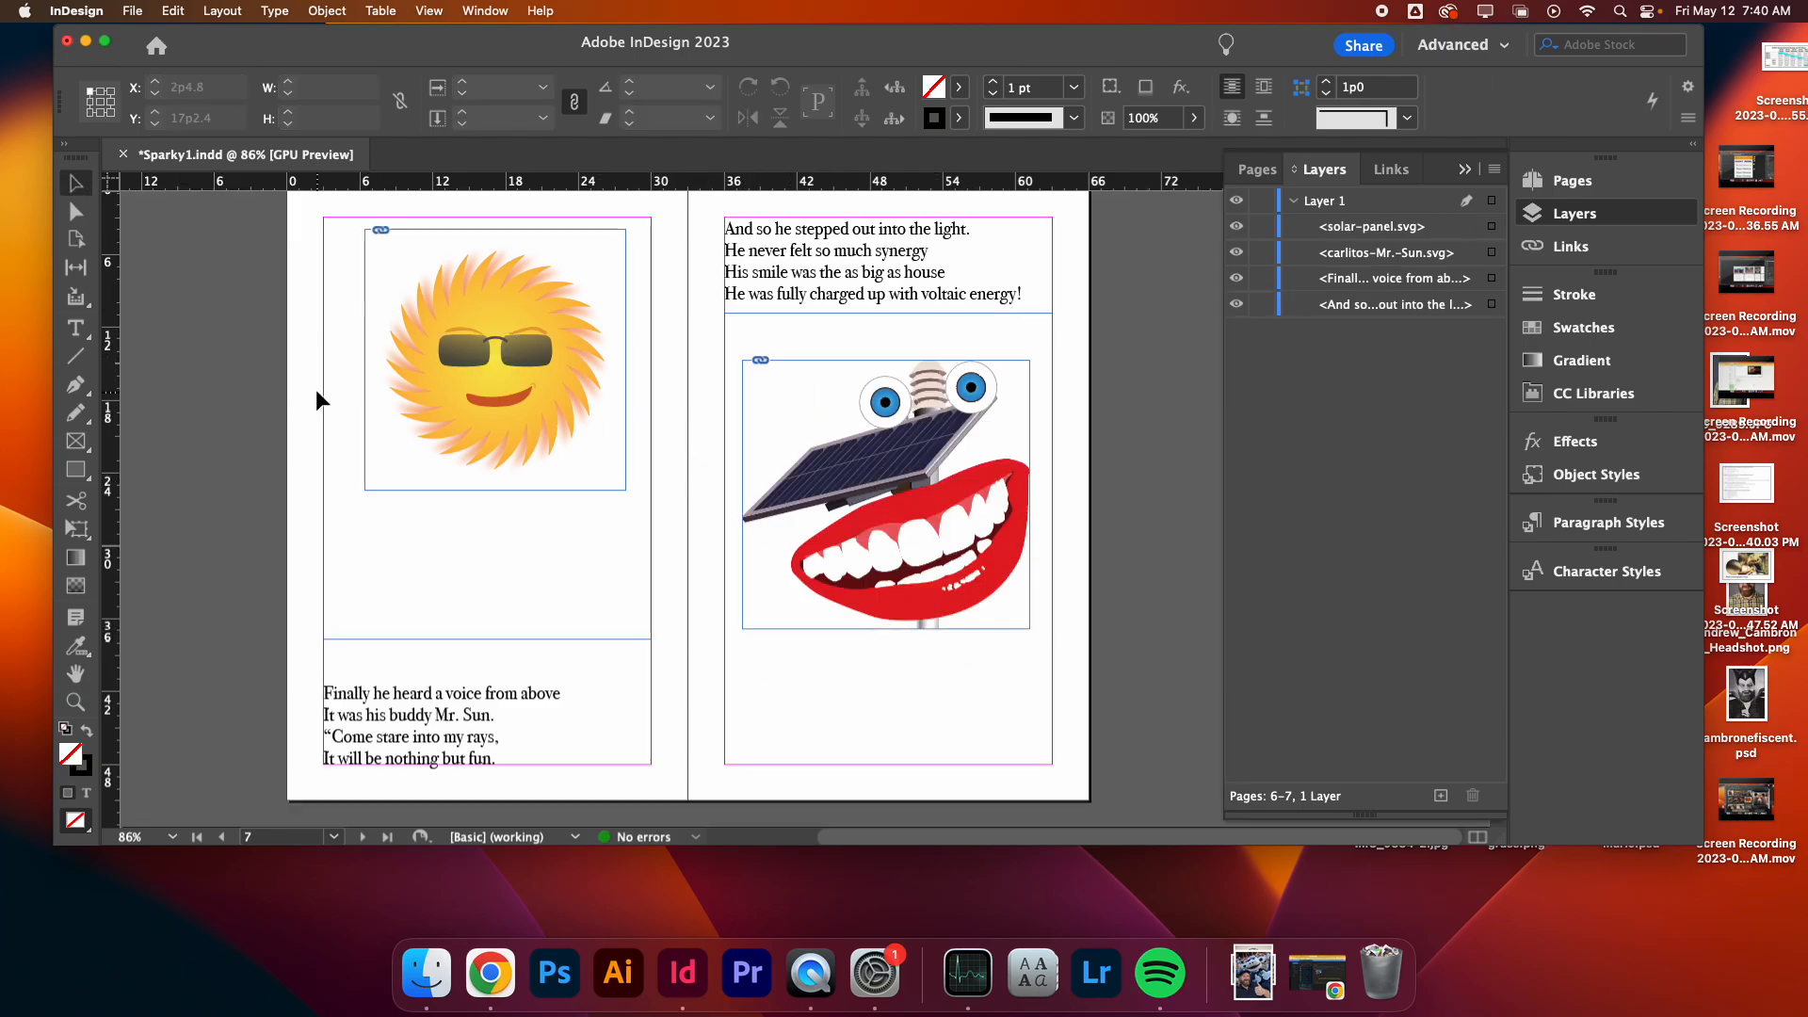
{"action": "left_click_drag", "start_coordinate": [934, 499], "coordinate": [957, 634]}
{"action": "left_click", "coordinate": [271, 531]}
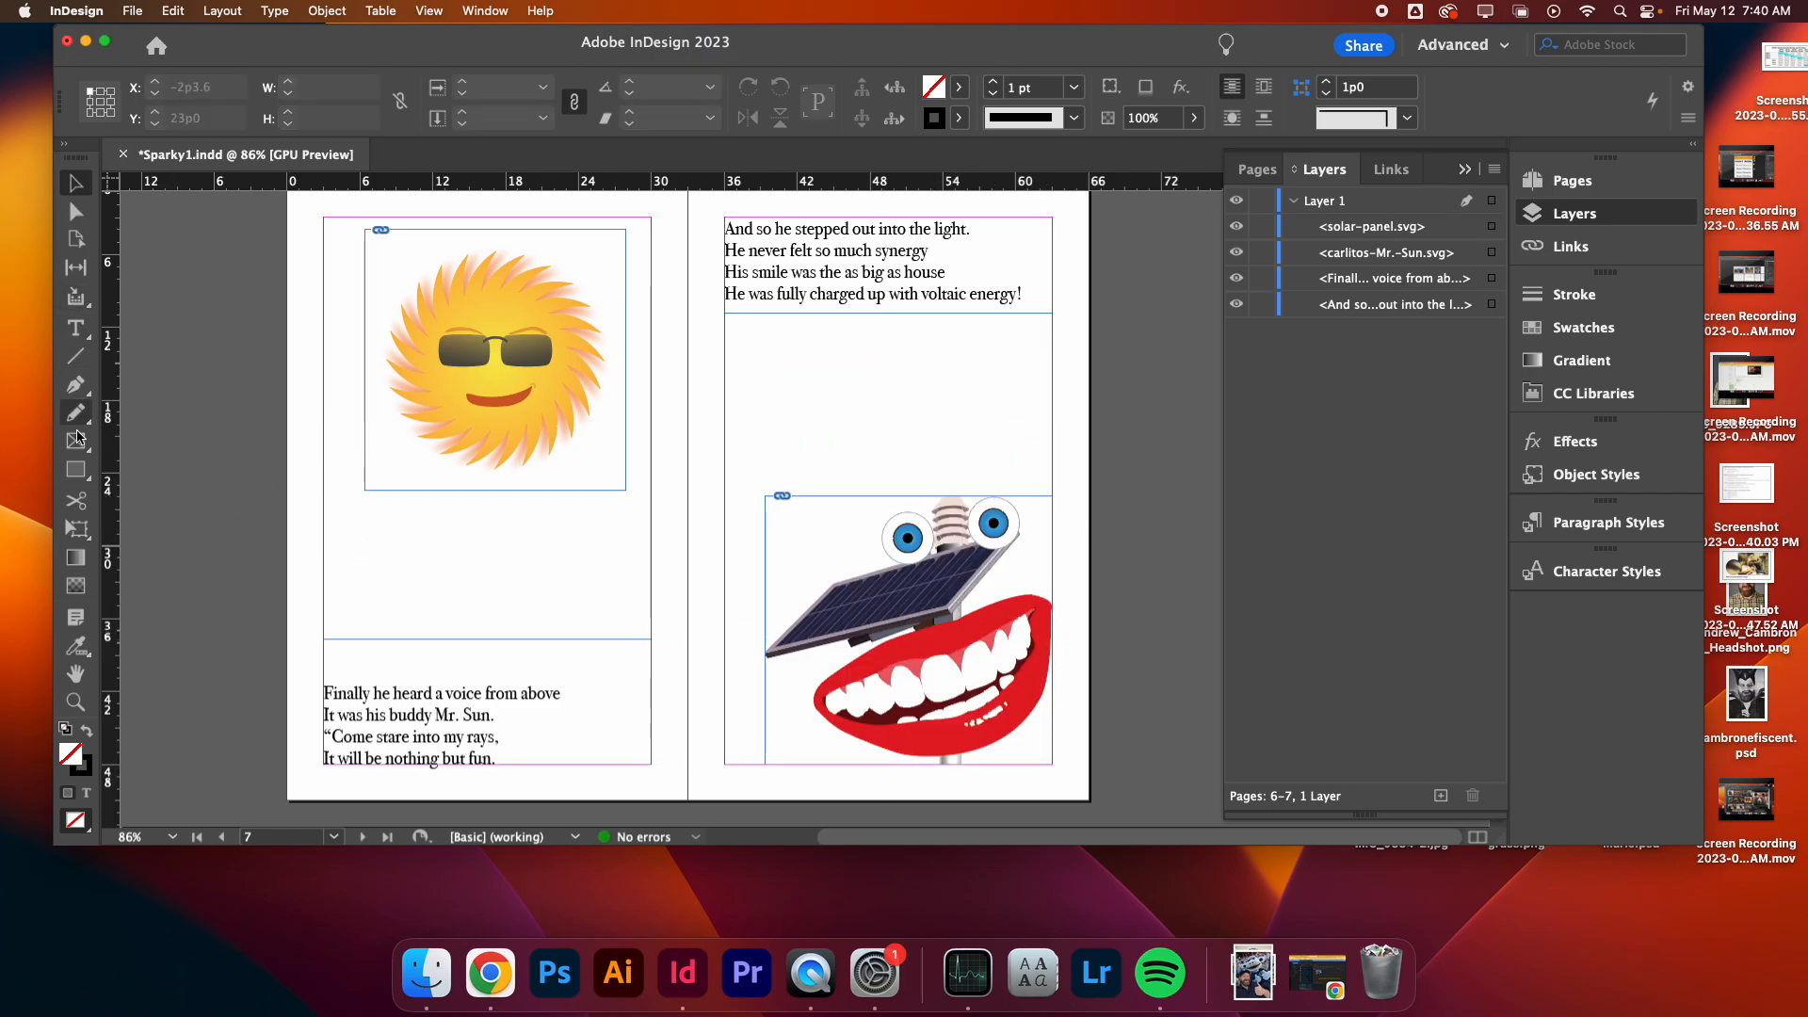
- Draw a rectangle about 35p1 by 25p1 over the sun with no stroke and a C=0 M=0 Y=100 K=0 yellow fill
{"action": "left_click", "coordinate": [75, 476]}
{"action": "left_click_drag", "start_coordinate": [323, 241], "coordinate": [750, 547]}
{"action": "left_click", "coordinate": [948, 131]}
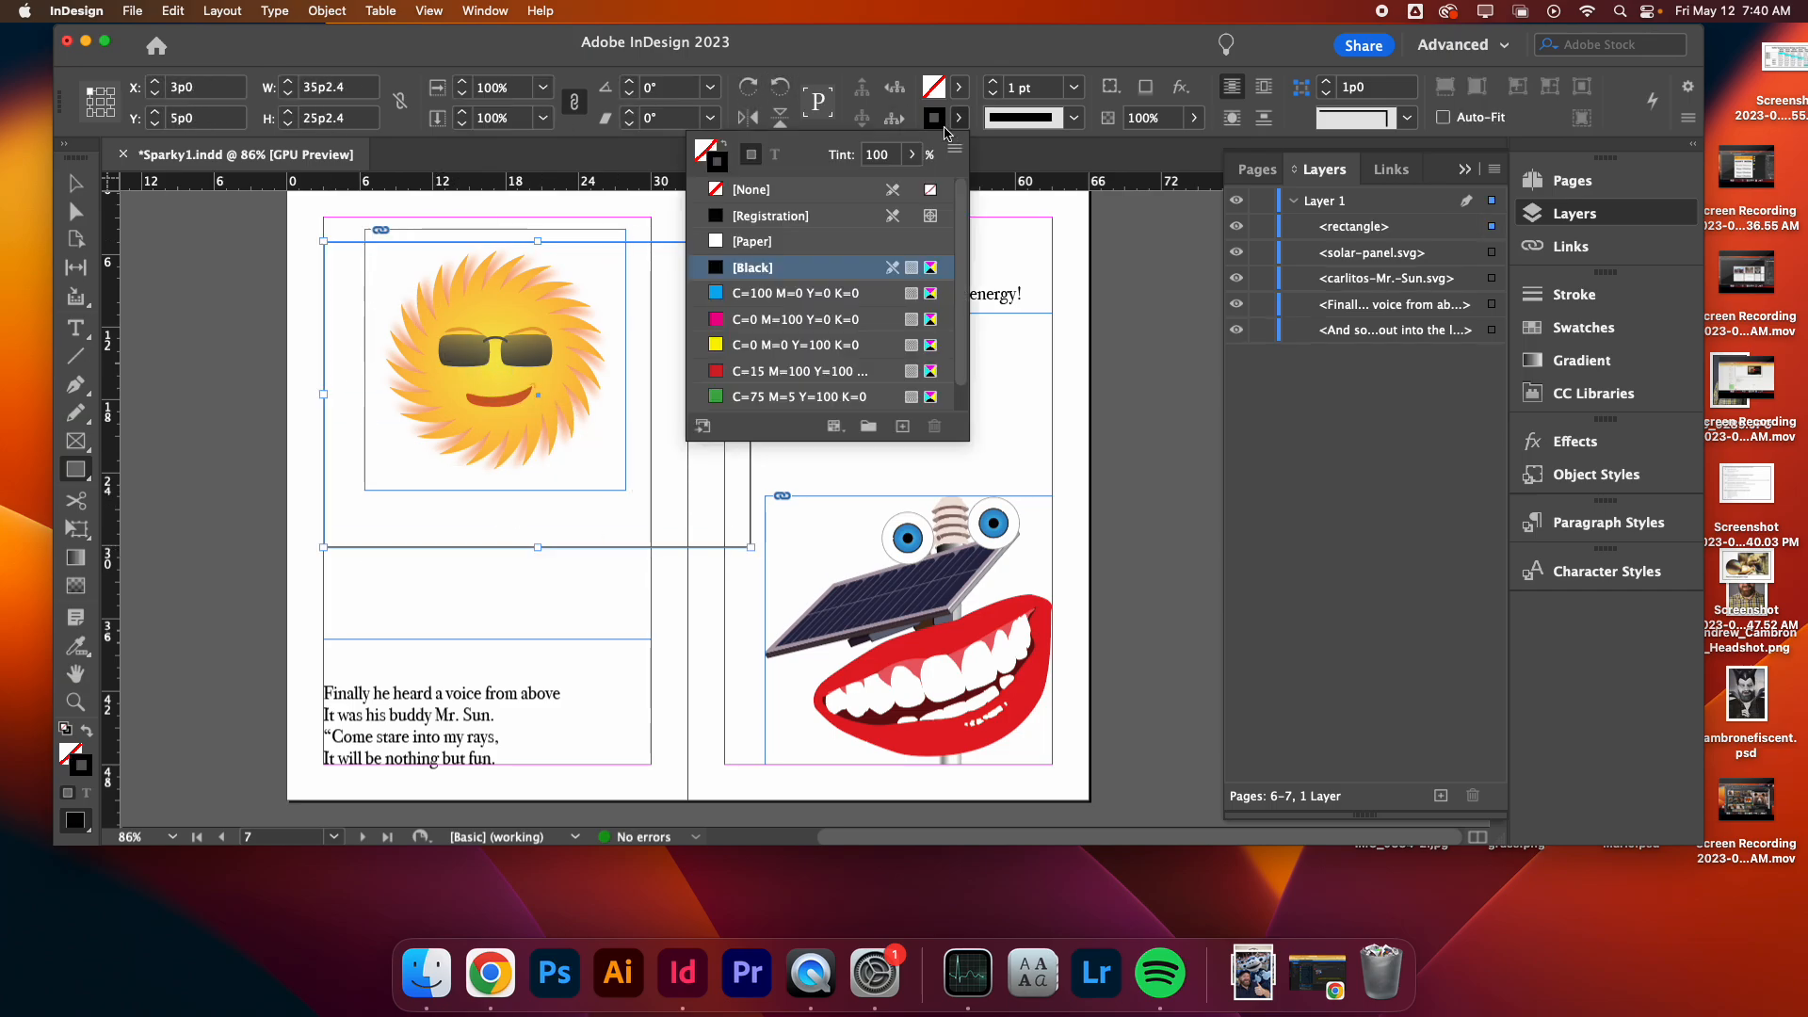
{"action": "left_click", "coordinate": [725, 189]}
{"action": "left_click", "coordinate": [959, 87]}
{"action": "left_click", "coordinate": [958, 87]}
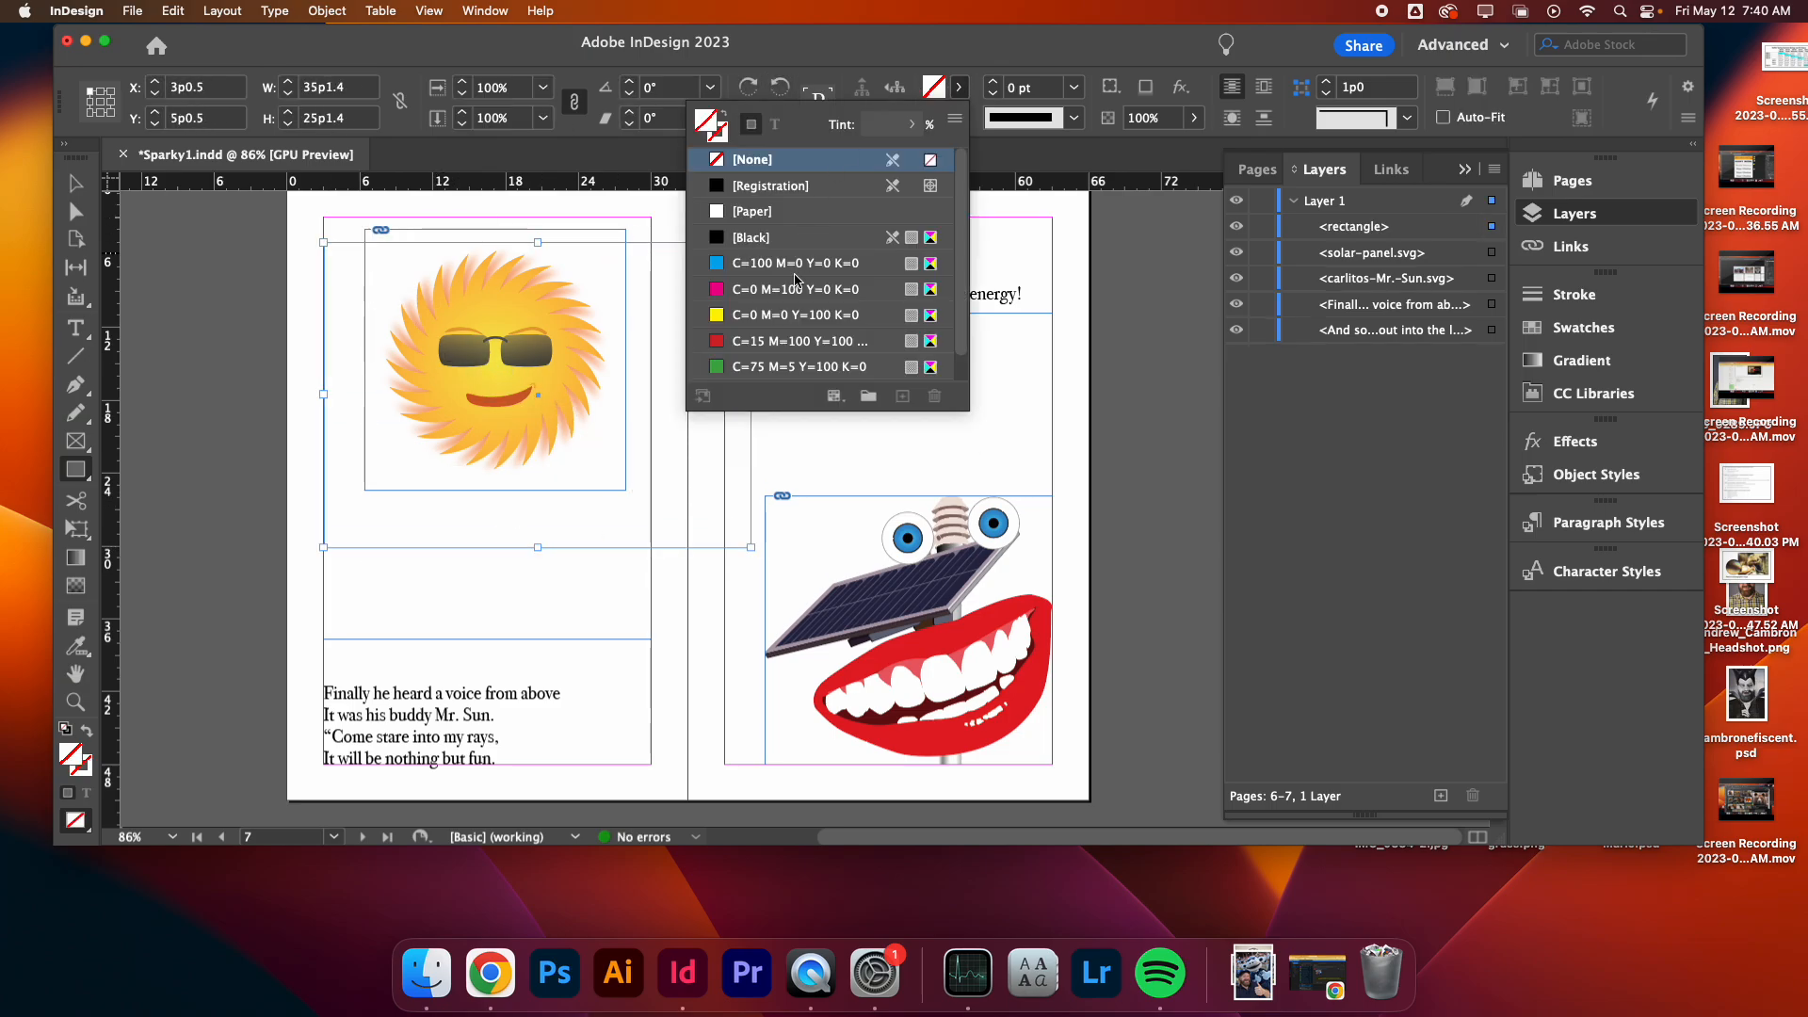
{"action": "left_click", "coordinate": [796, 315]}
{"action": "left_click", "coordinate": [90, 188]}
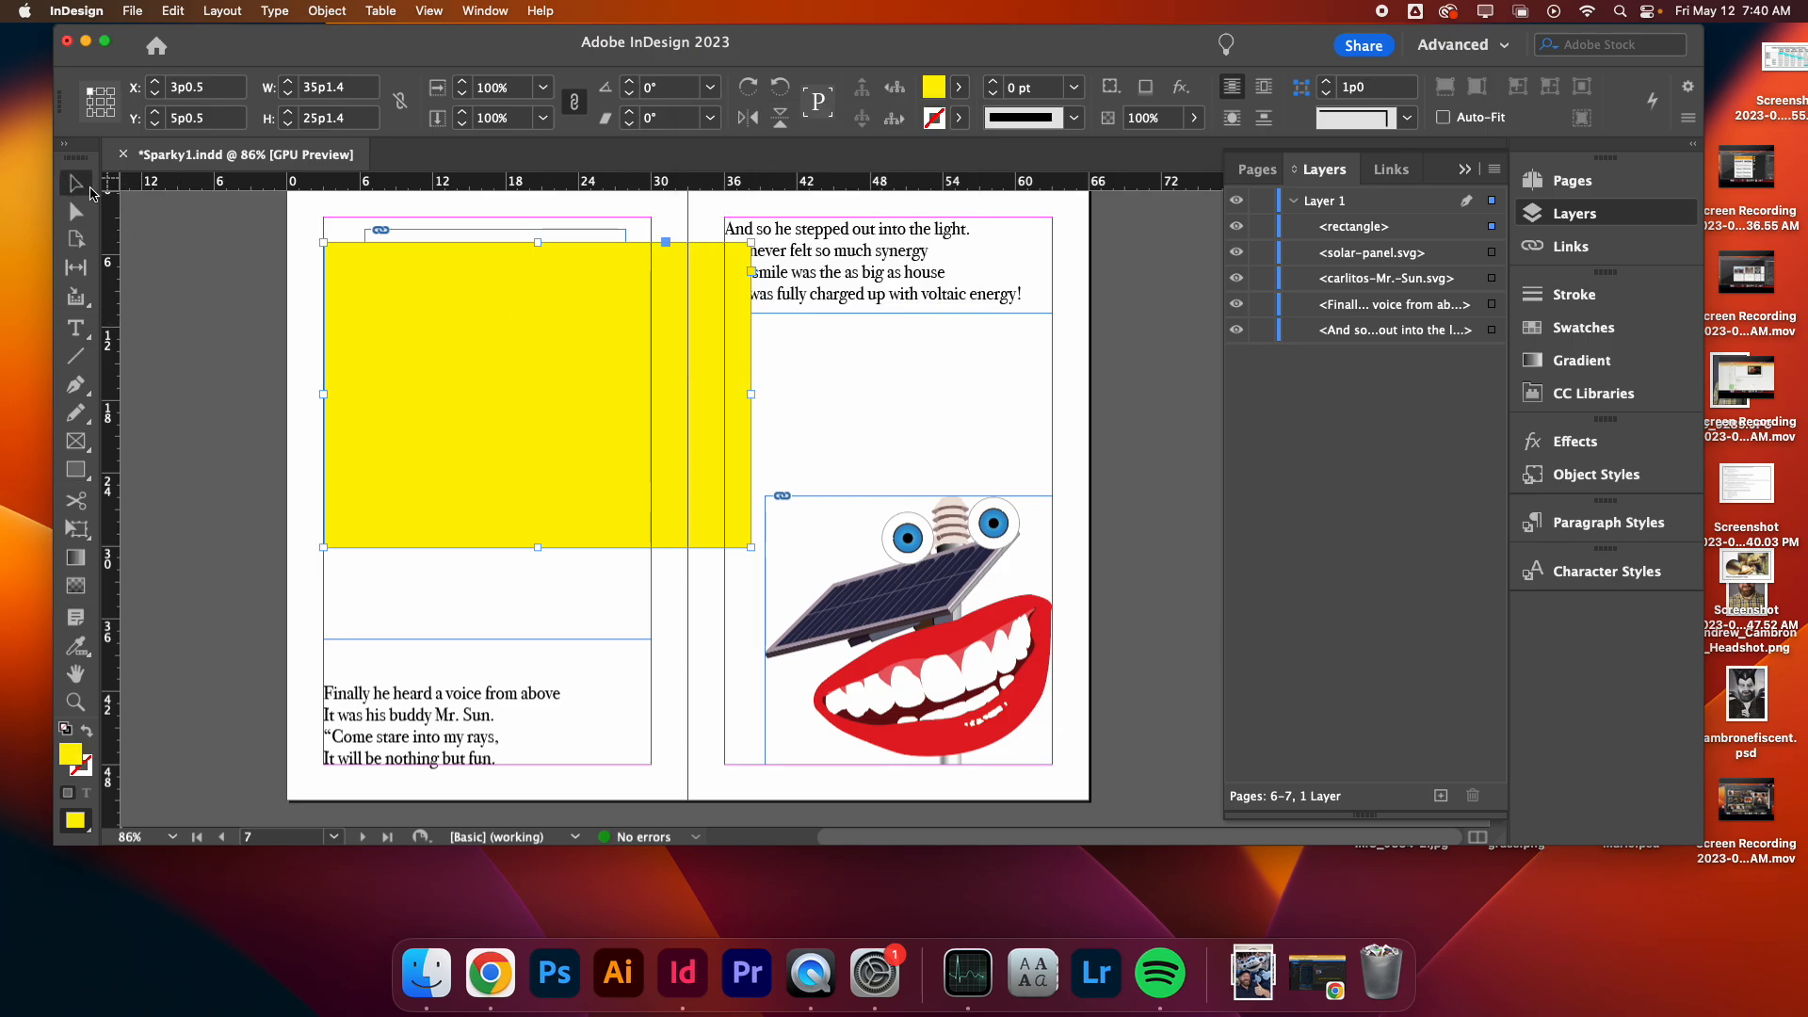
- Reshape the yellow rectangle by moving its left corner points together into a point over the sun
{"action": "left_click", "coordinate": [76, 212]}
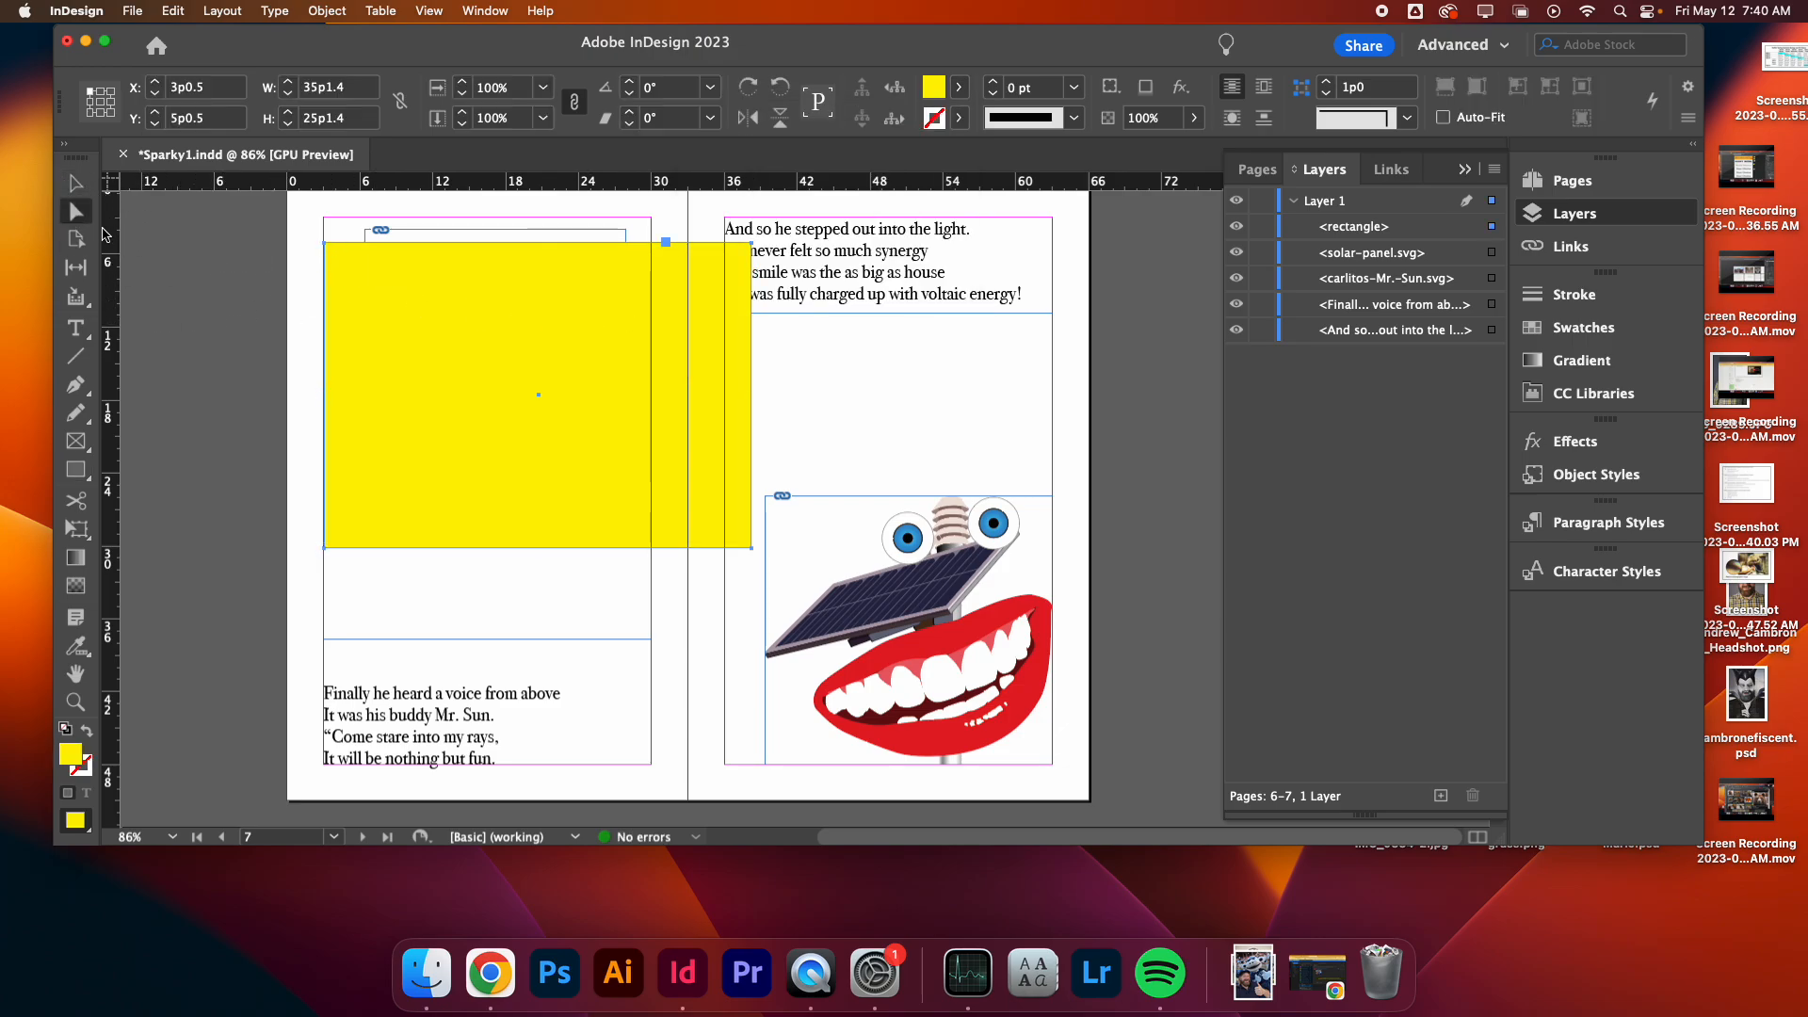
{"action": "left_click", "coordinate": [325, 245]}
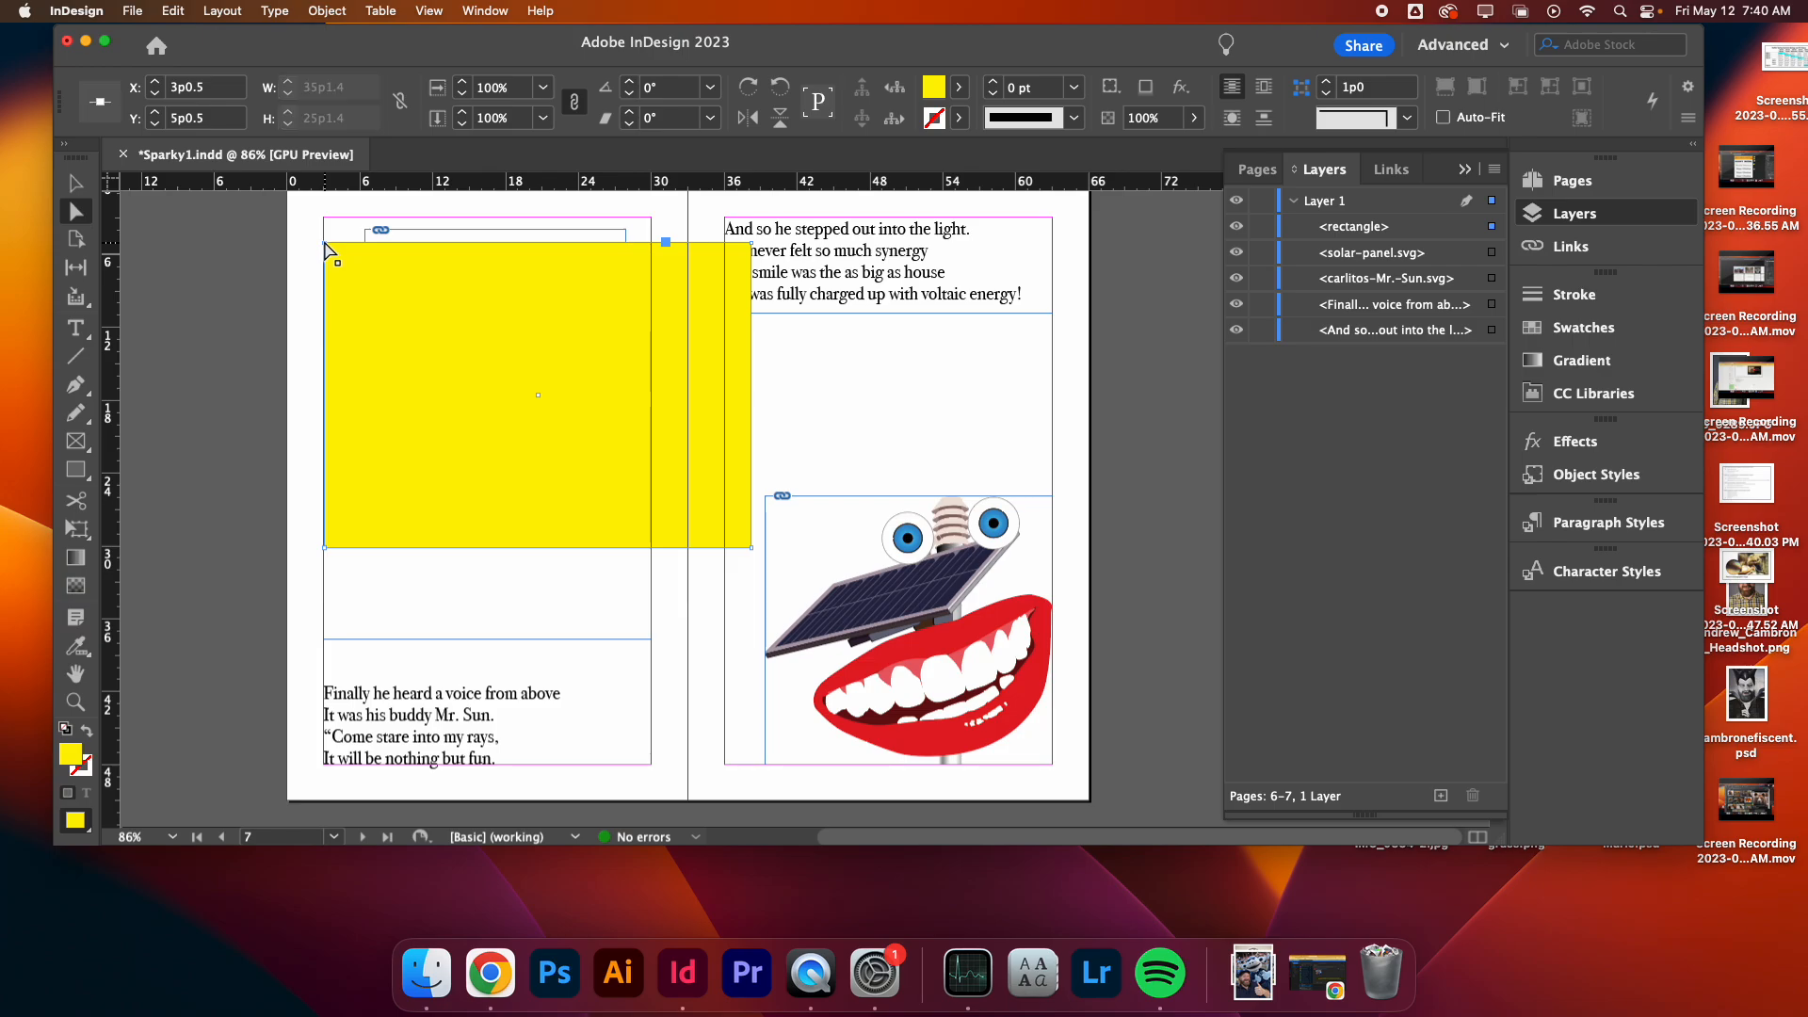
{"action": "left_click_drag", "start_coordinate": [327, 247], "coordinate": [462, 219]}
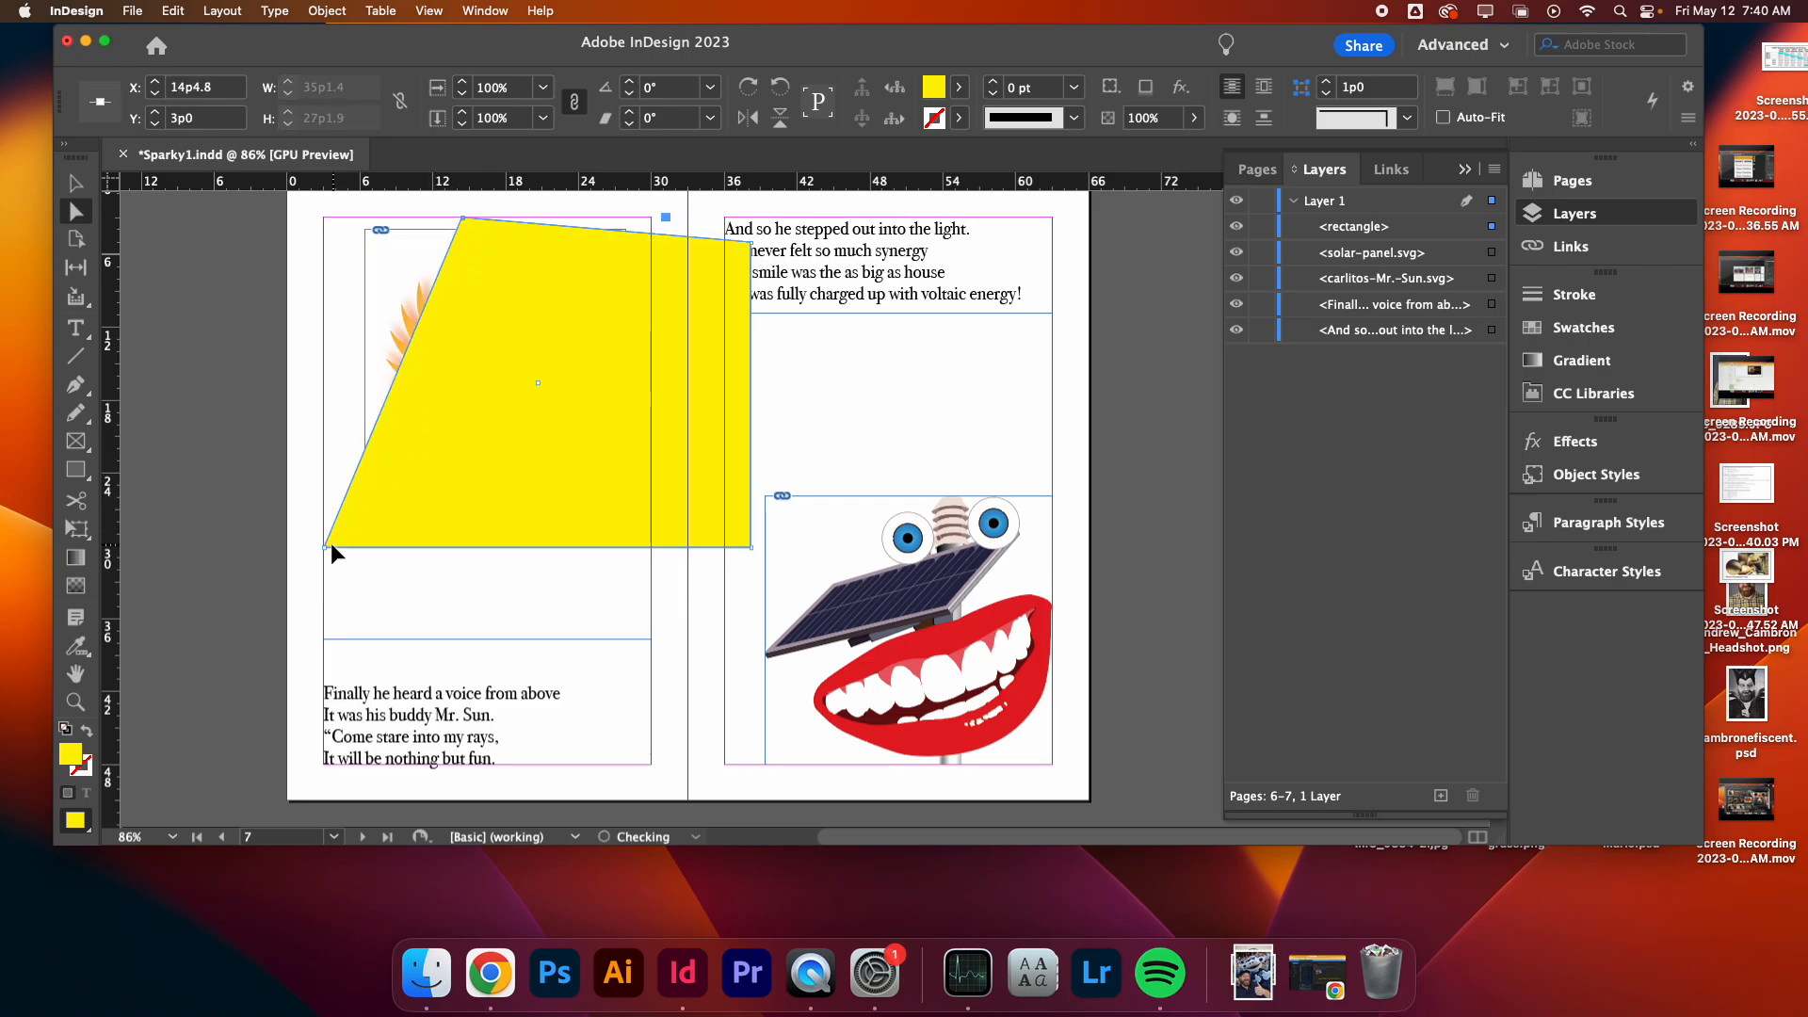
{"action": "left_click_drag", "start_coordinate": [325, 549], "coordinate": [399, 370]}
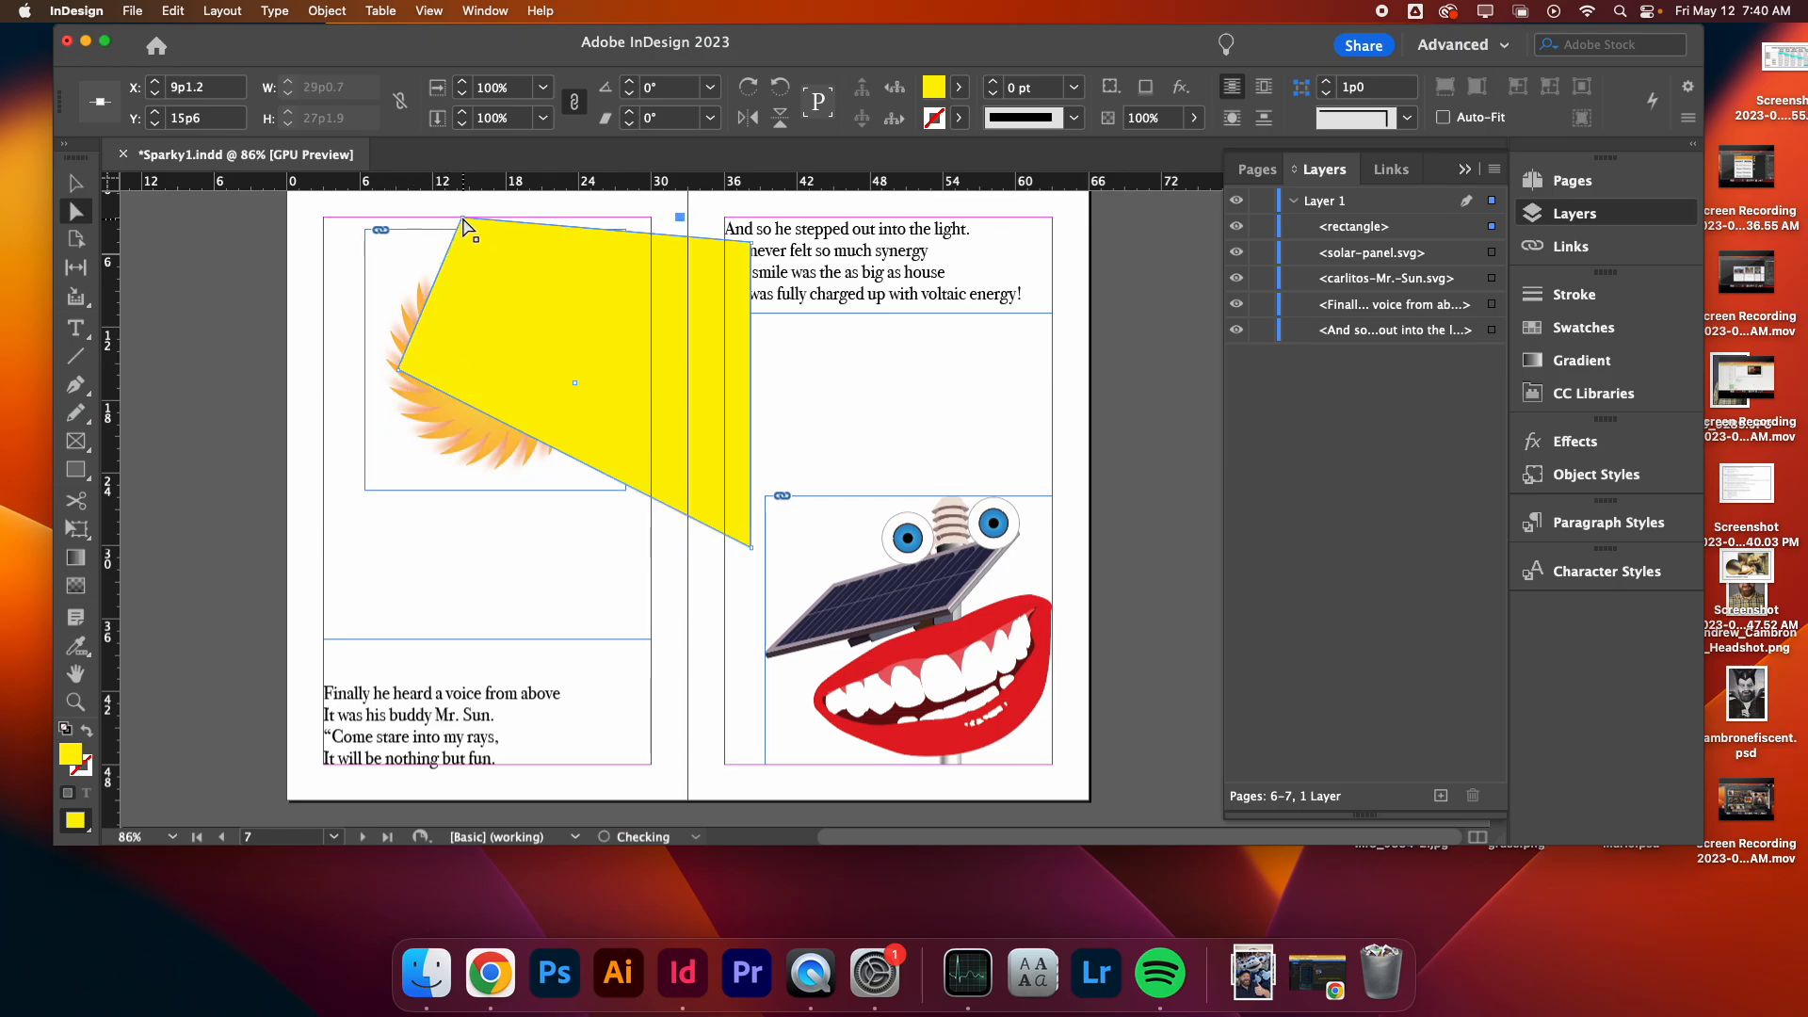
{"action": "left_click_drag", "start_coordinate": [461, 219], "coordinate": [477, 294]}
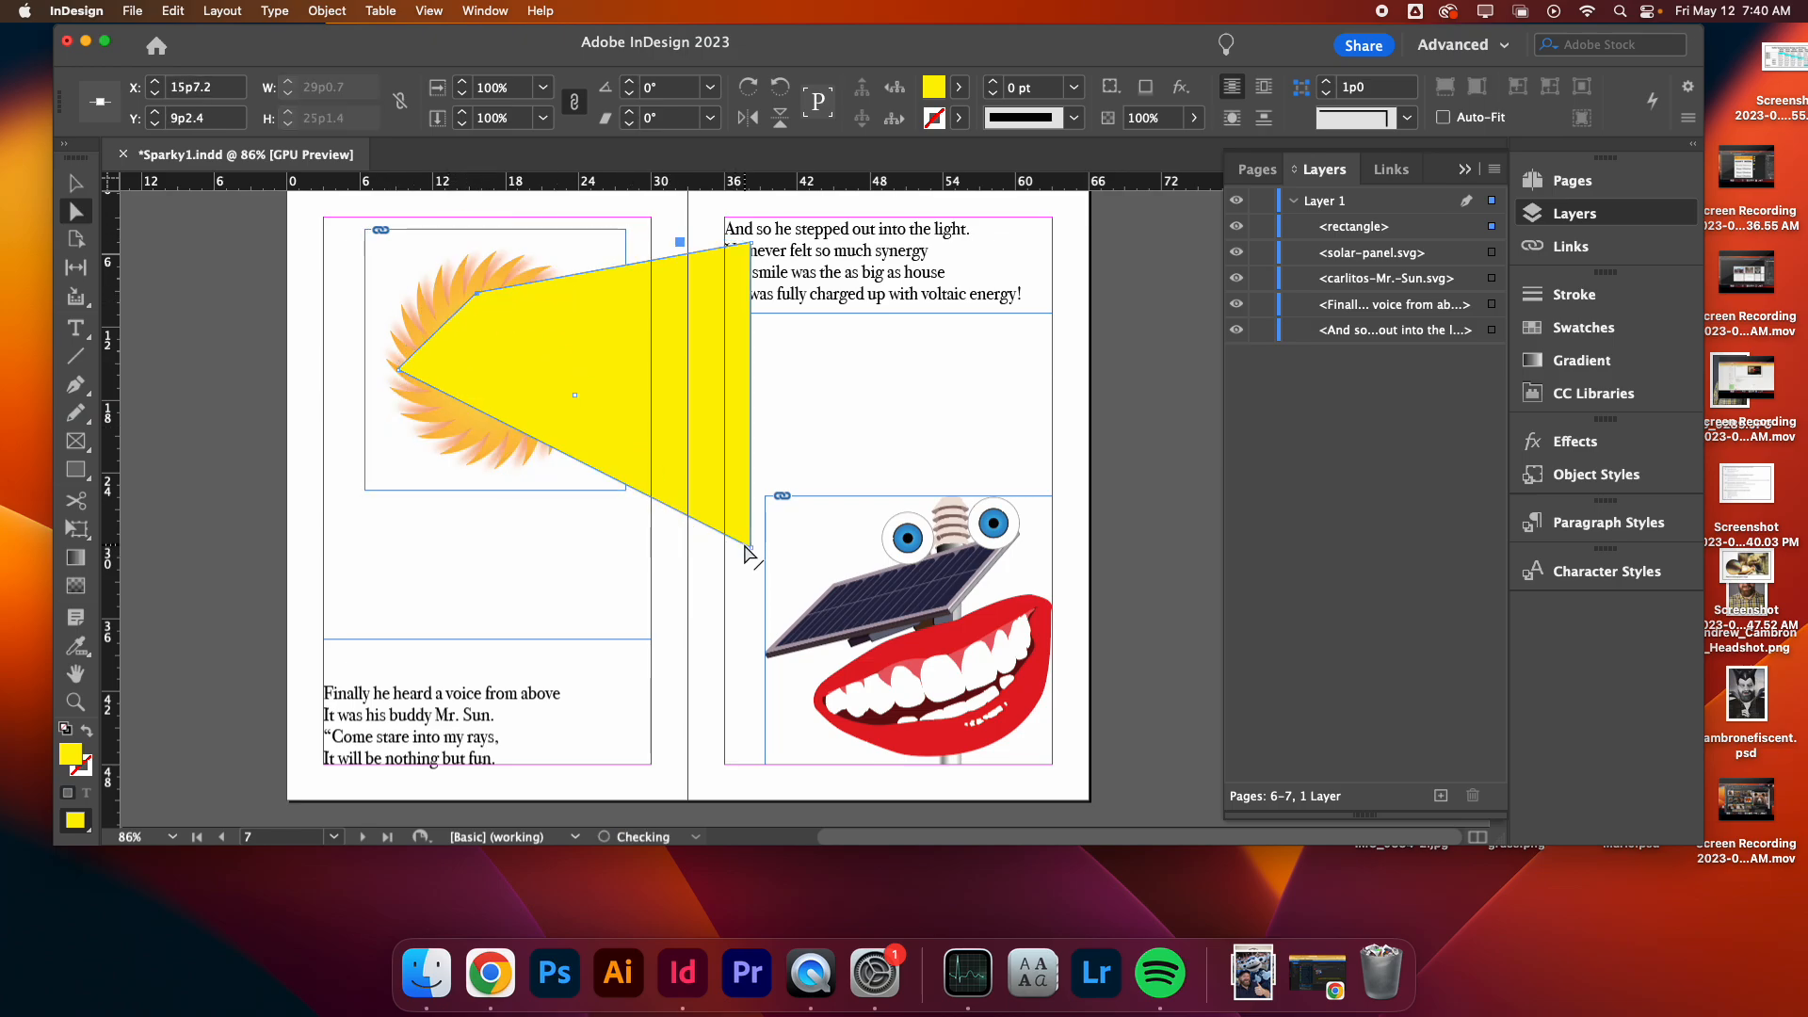
- Pull the rectangle's right corner points down and out past page 7 to widen it into a light beam
{"action": "left_click_drag", "start_coordinate": [751, 551], "coordinate": [983, 806]}
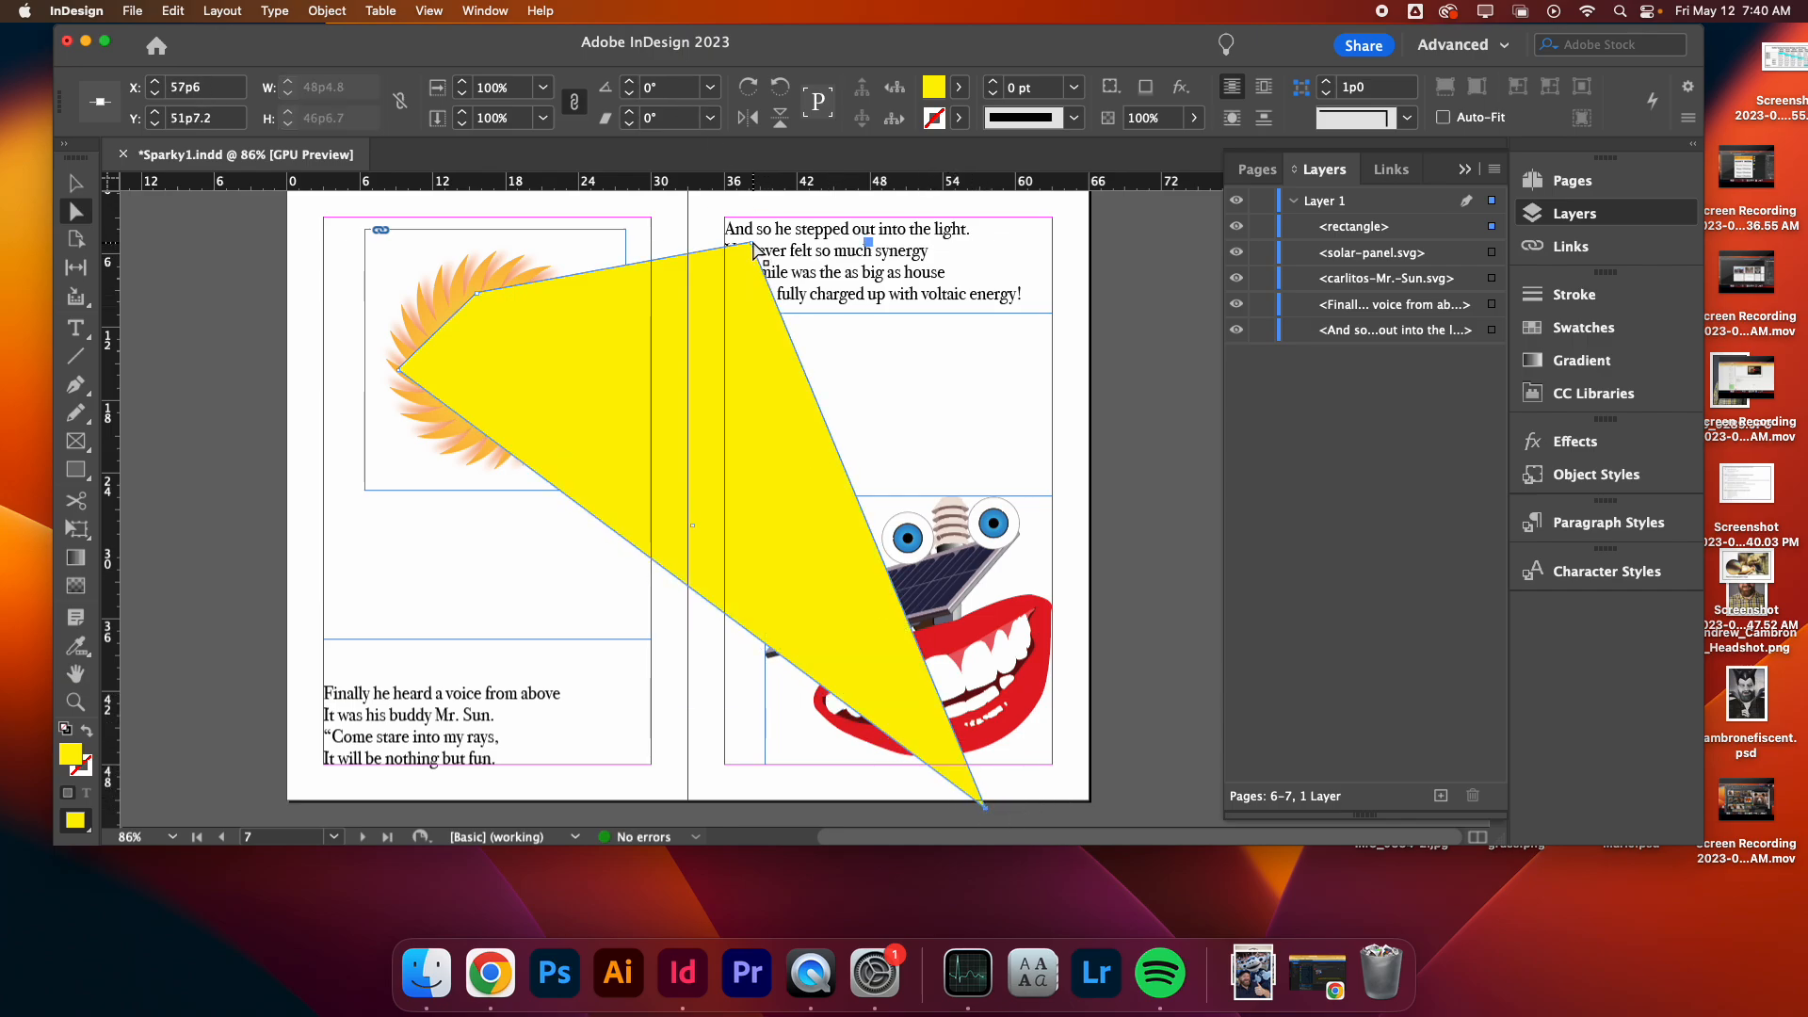
{"action": "left_click_drag", "start_coordinate": [750, 247], "coordinate": [1174, 462]}
{"action": "scroll", "coordinate": [1117, 461], "scroll_direction": "down", "scroll_amount": 5}
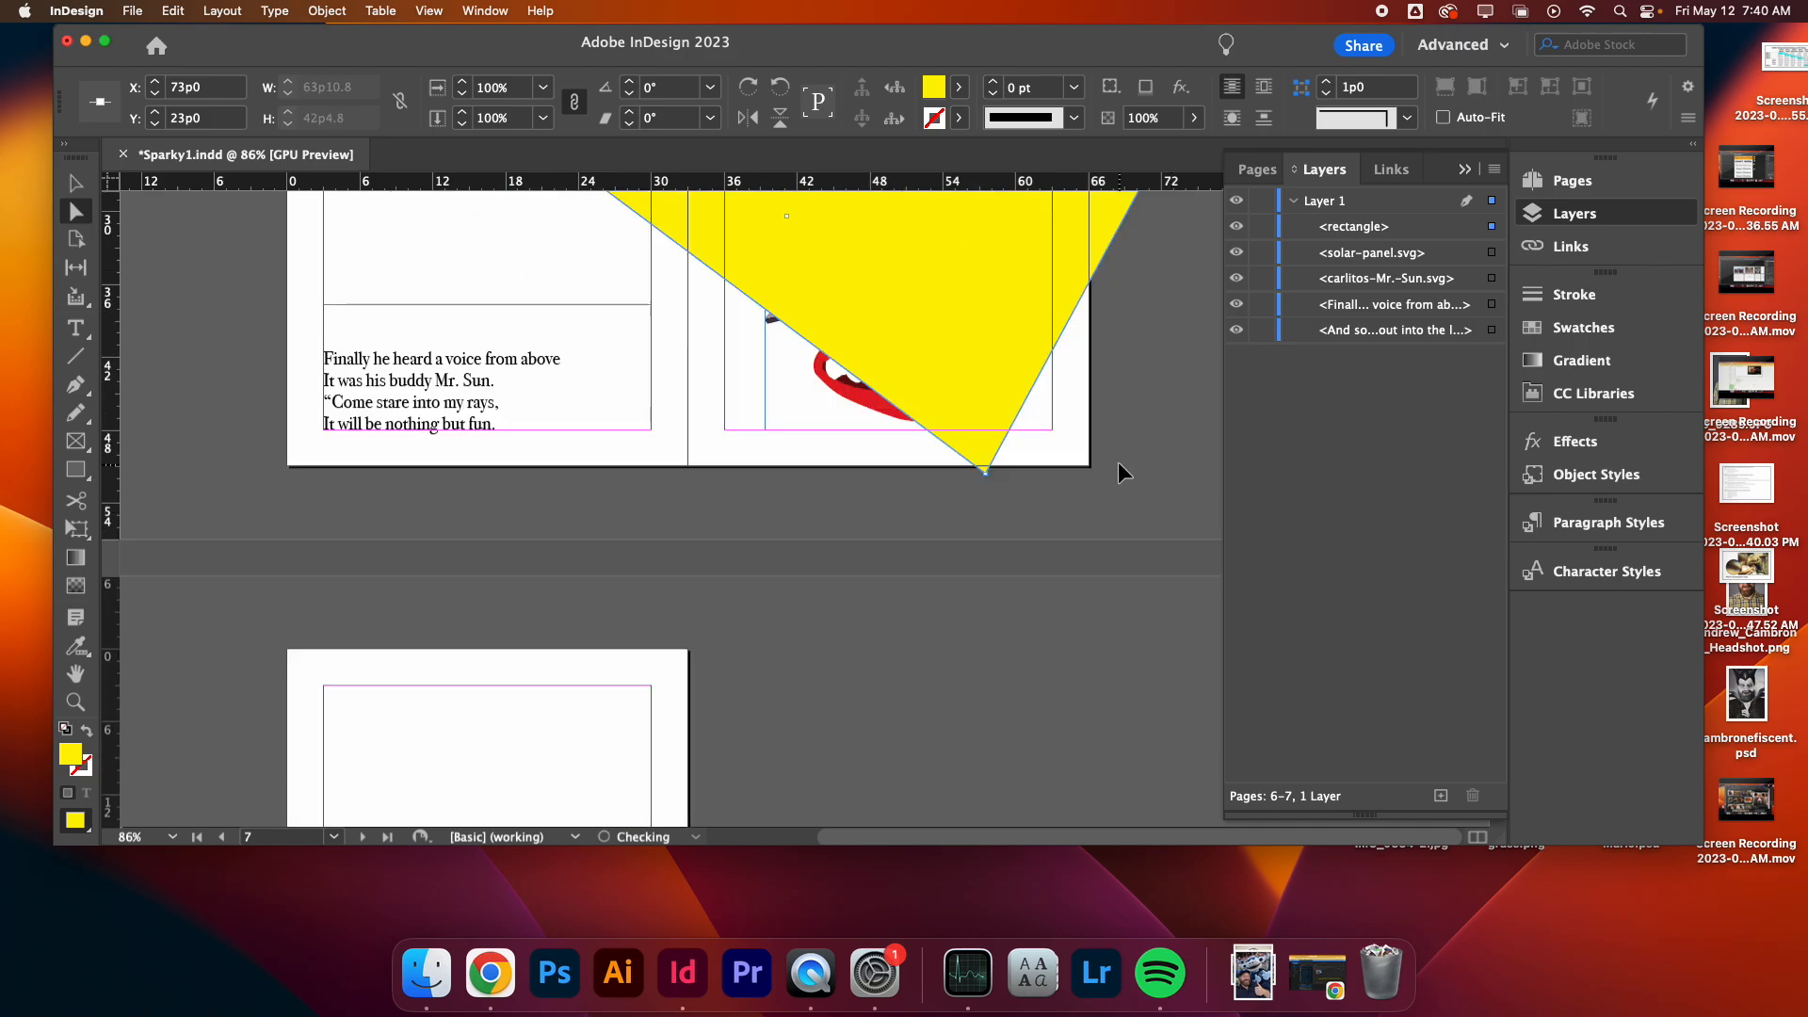
{"action": "left_click", "coordinate": [987, 486]}
{"action": "left_click_drag", "start_coordinate": [987, 475], "coordinate": [1092, 581]}
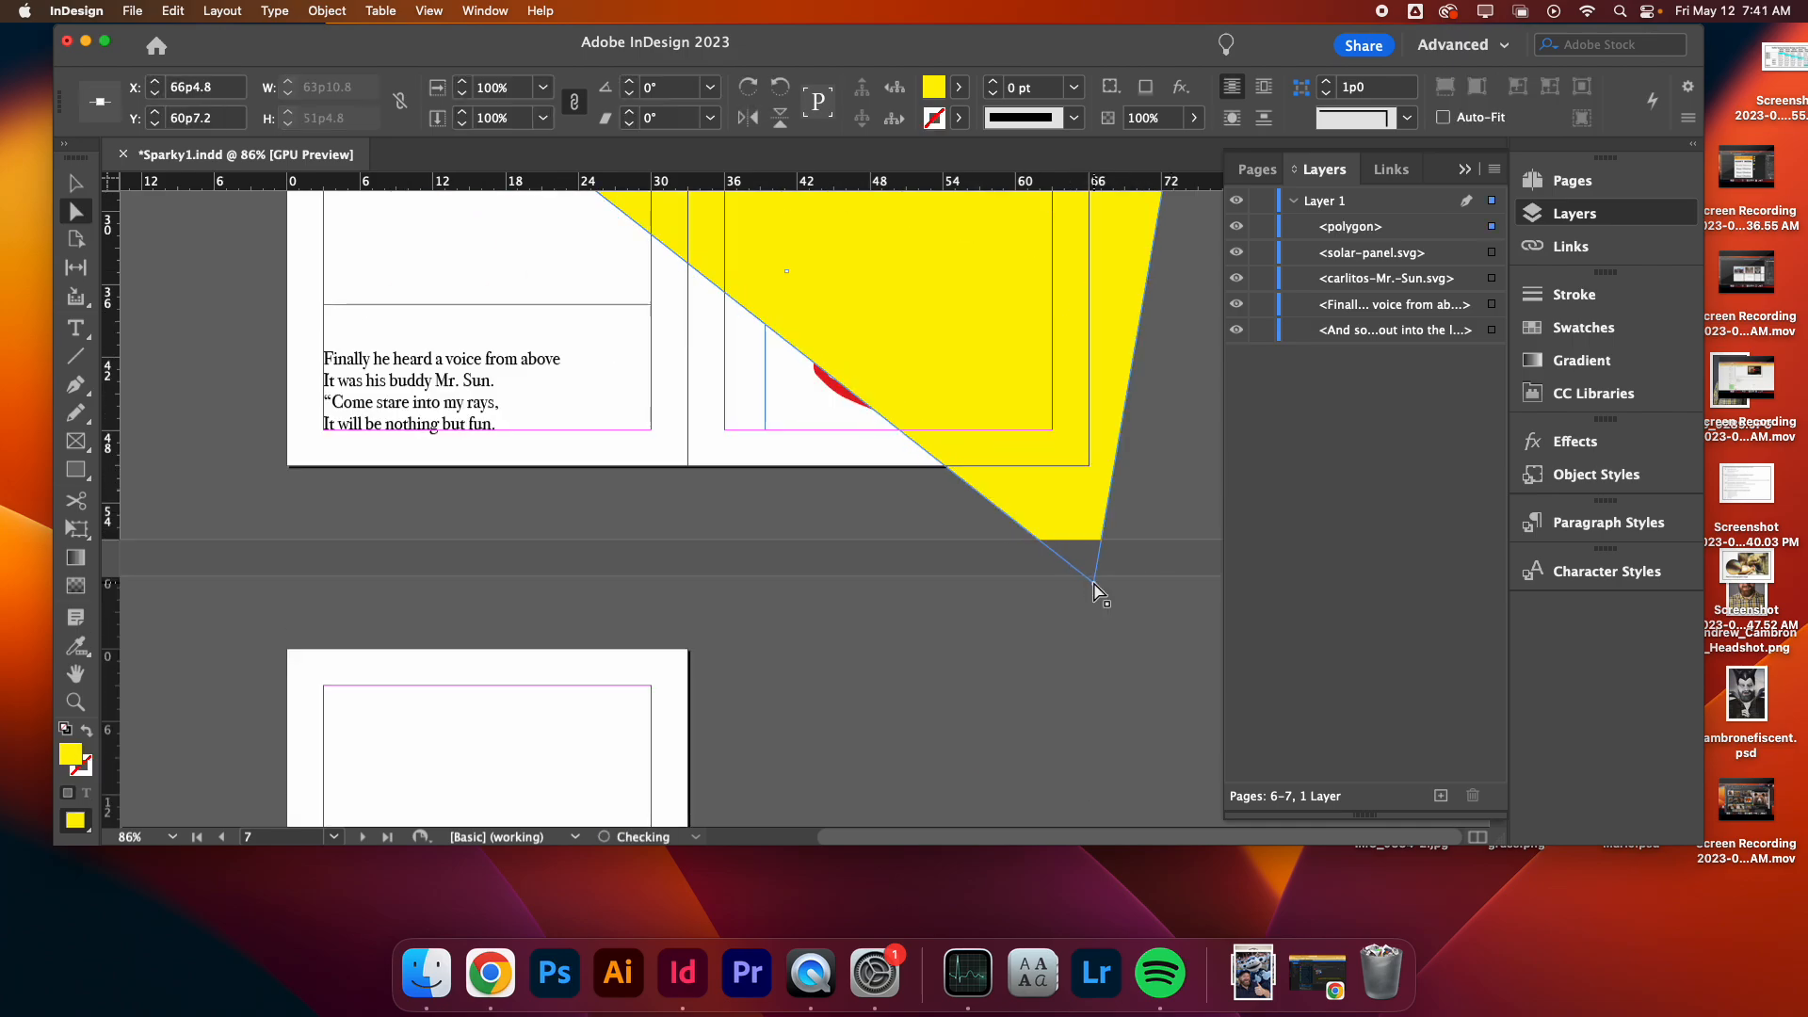
- Move the beam's upper right corner point further outward beyond the page edge
{"action": "scroll", "coordinate": [1027, 462], "scroll_direction": "up", "scroll_amount": 3}
{"action": "left_click", "coordinate": [1175, 330]}
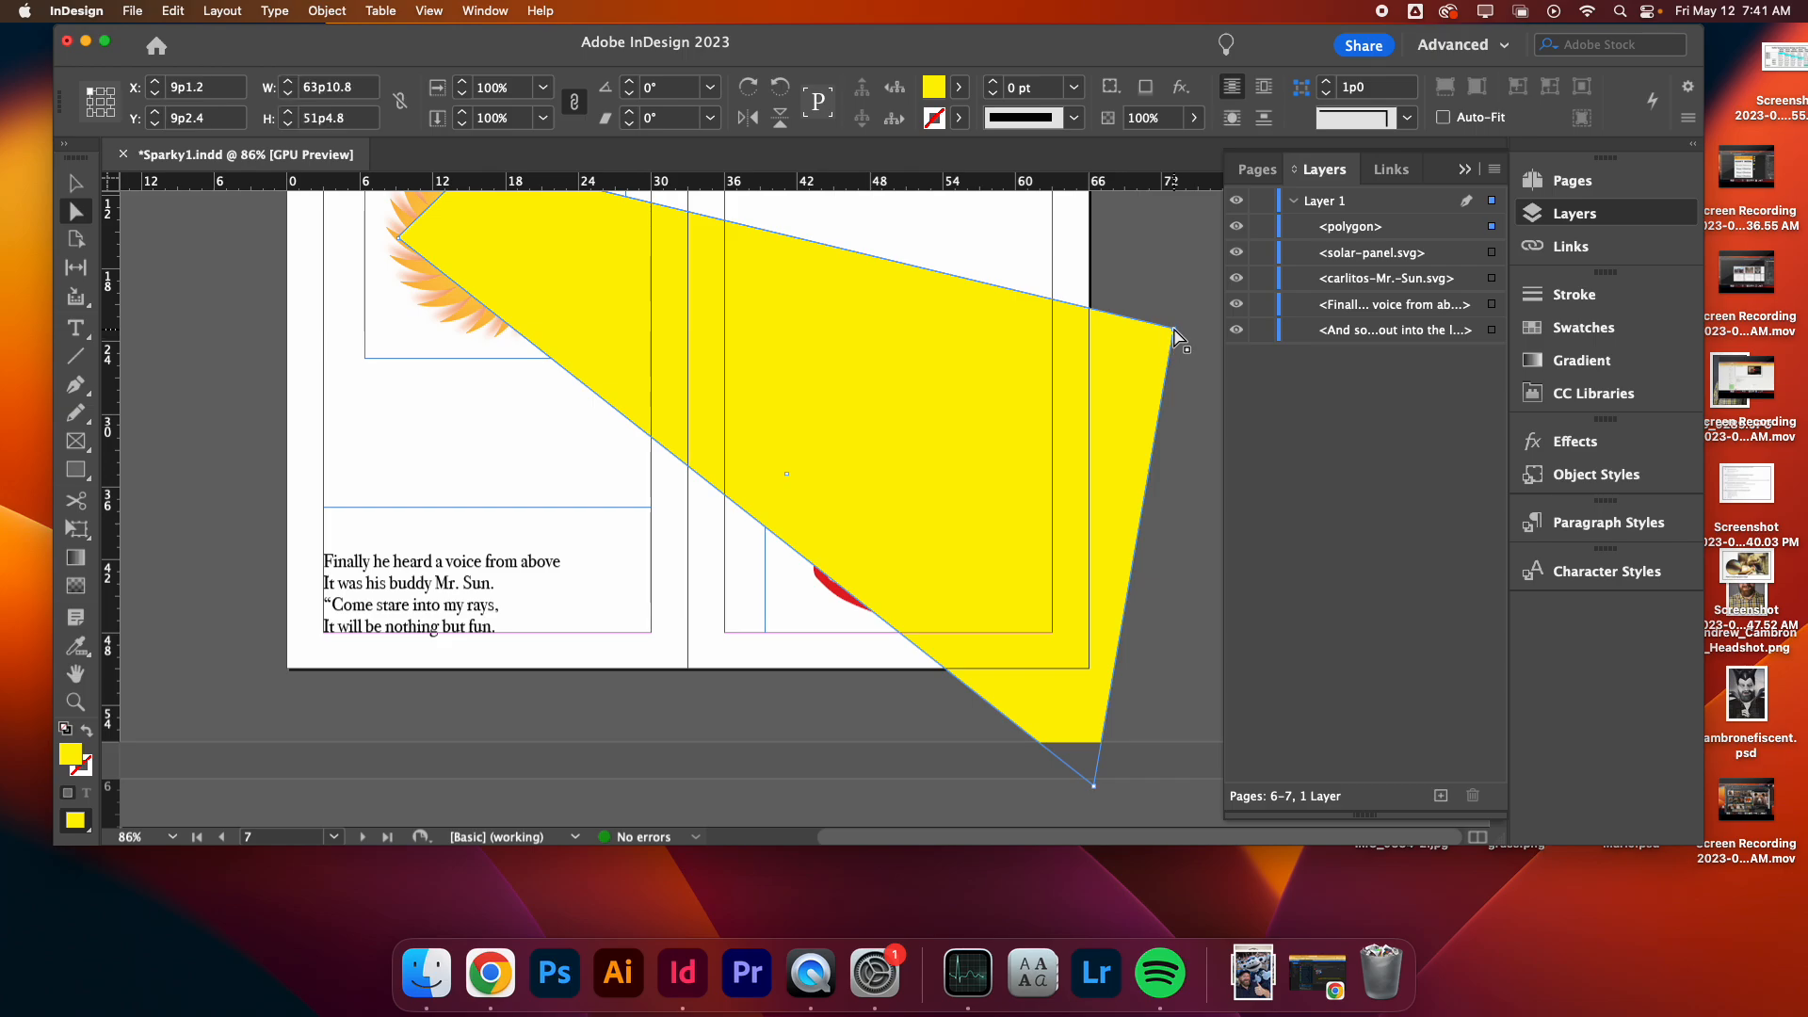
{"action": "left_click_drag", "start_coordinate": [1174, 331], "coordinate": [1202, 410]}
{"action": "scroll", "coordinate": [1041, 363], "scroll_direction": "down", "scroll_amount": 2}
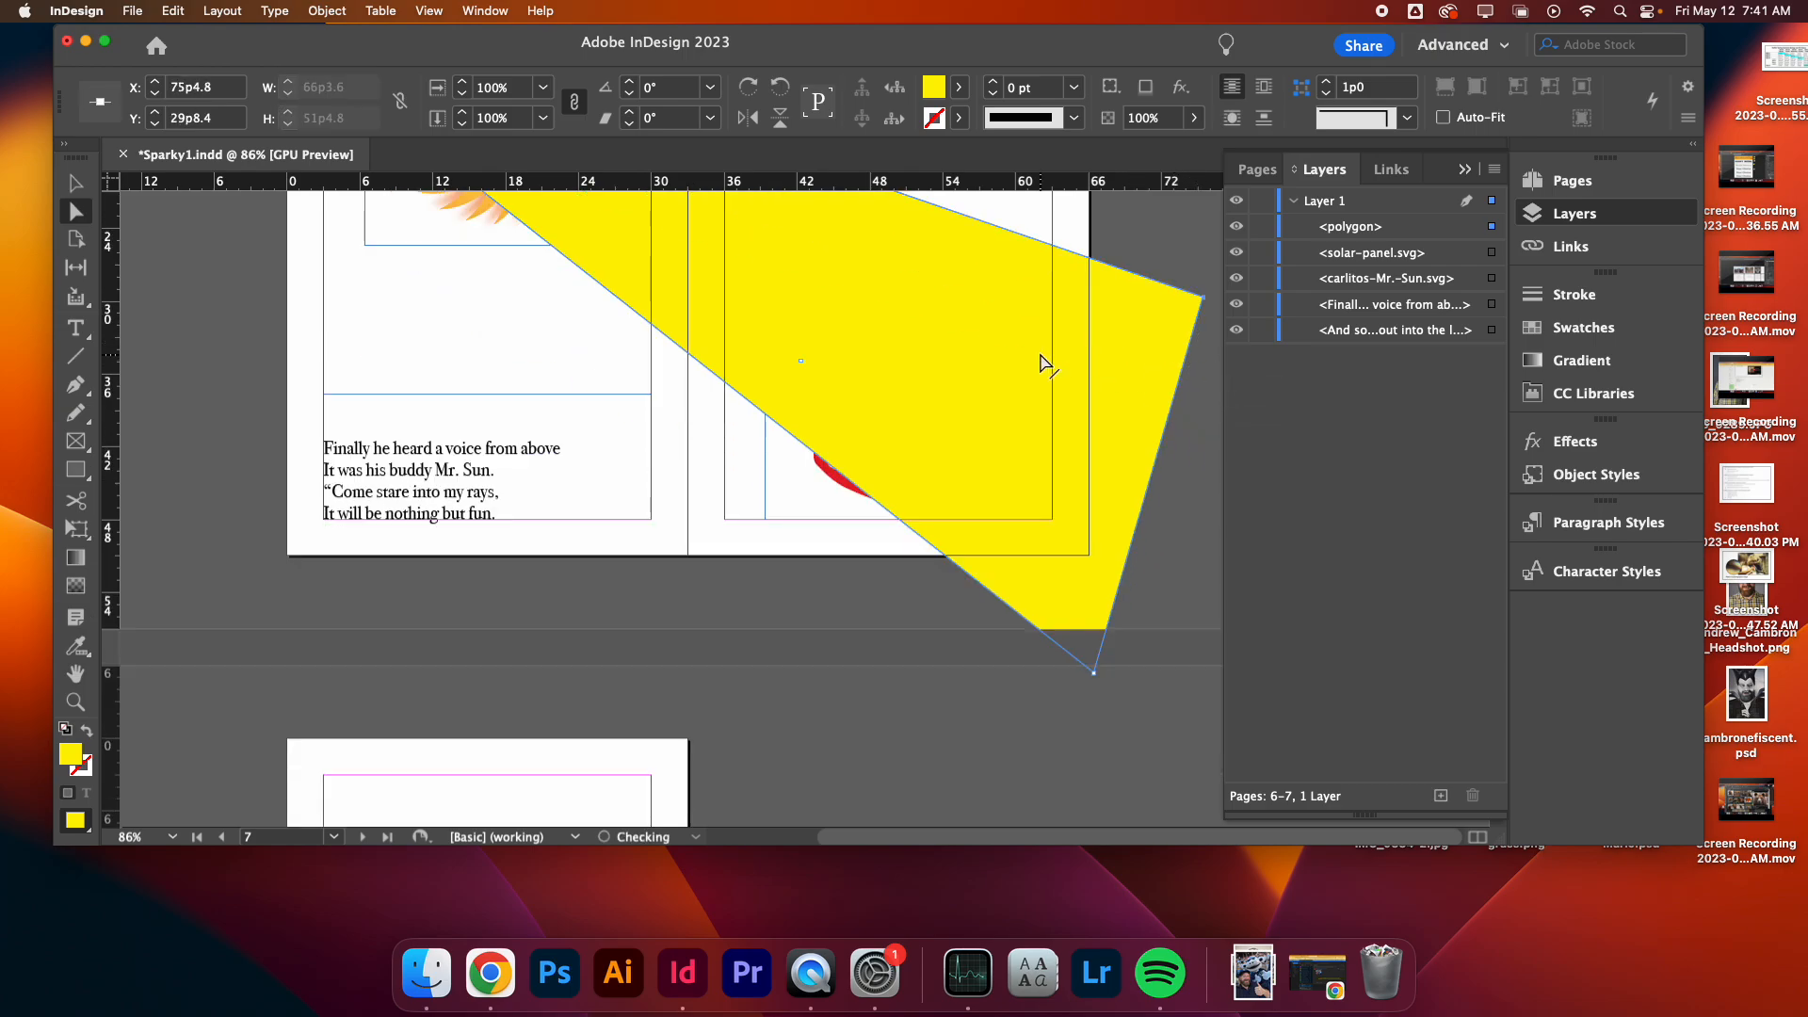
{"action": "scroll", "coordinate": [1042, 364], "scroll_direction": "up", "scroll_amount": 4}
- Send the yellow beam shape to the back behind the illustrations and text, and preview the spread
{"action": "left_click", "coordinate": [76, 184]}
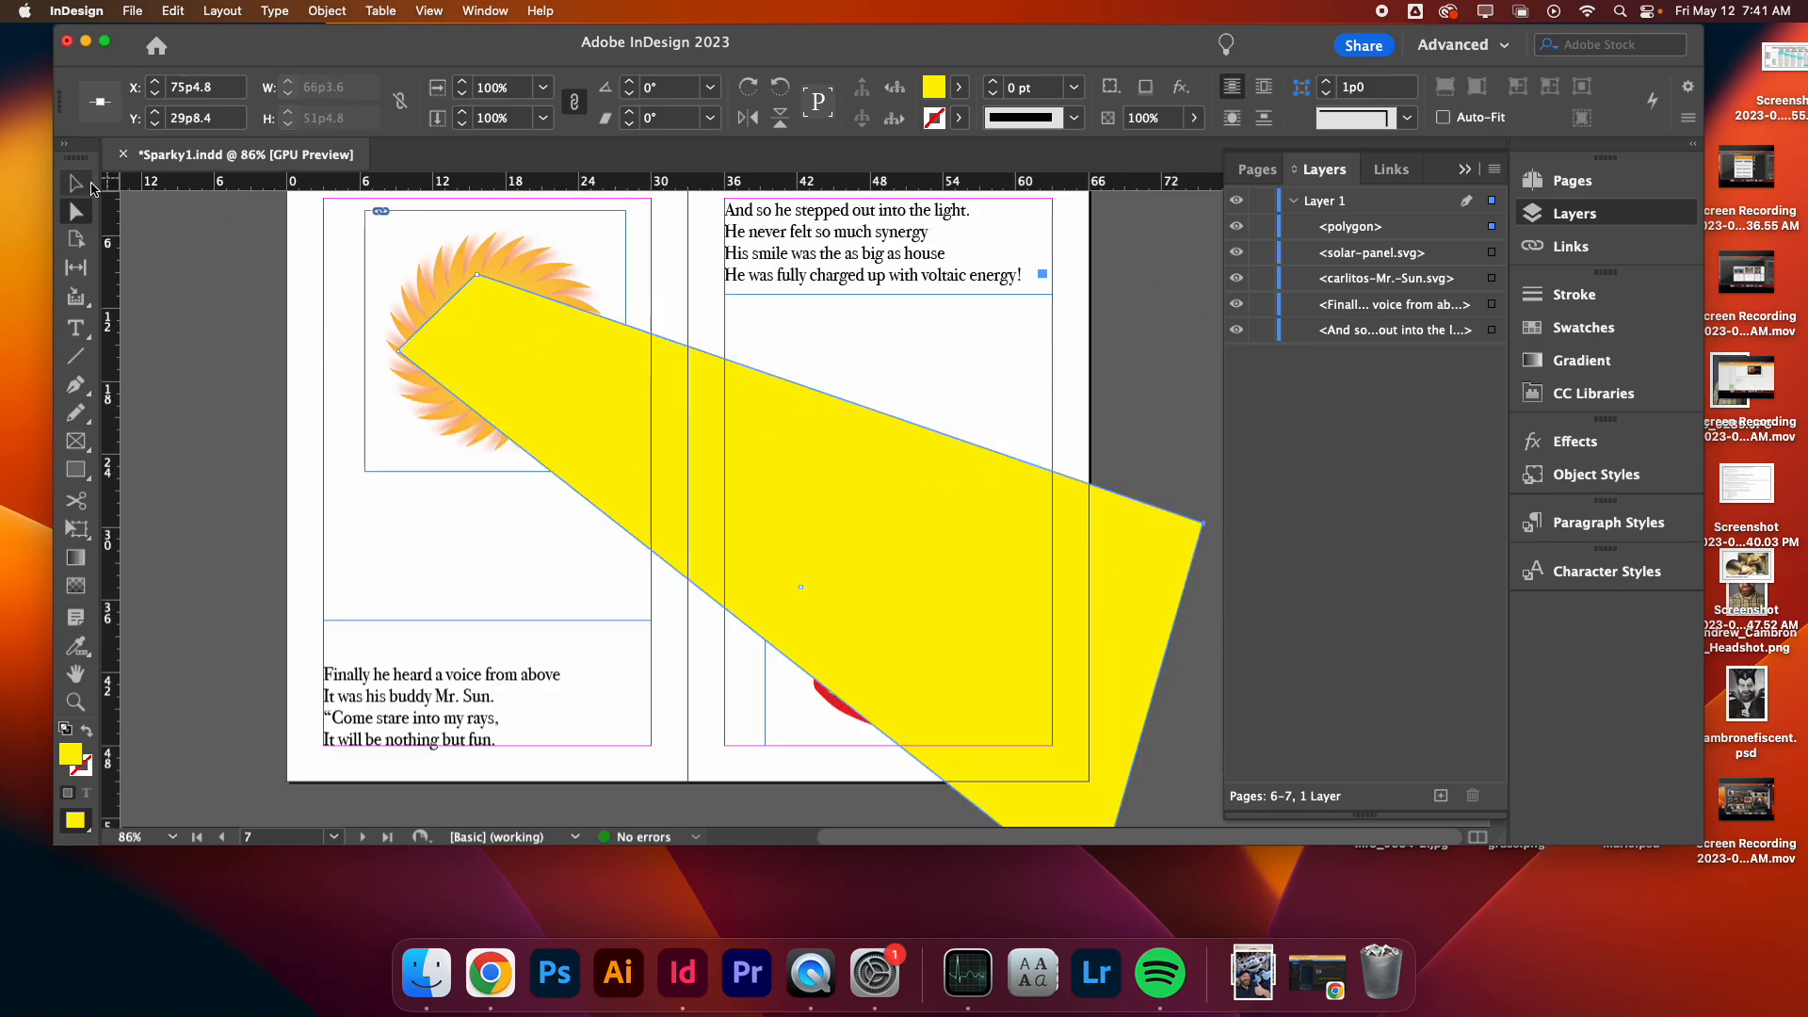
{"action": "right_click", "coordinate": [689, 469]}
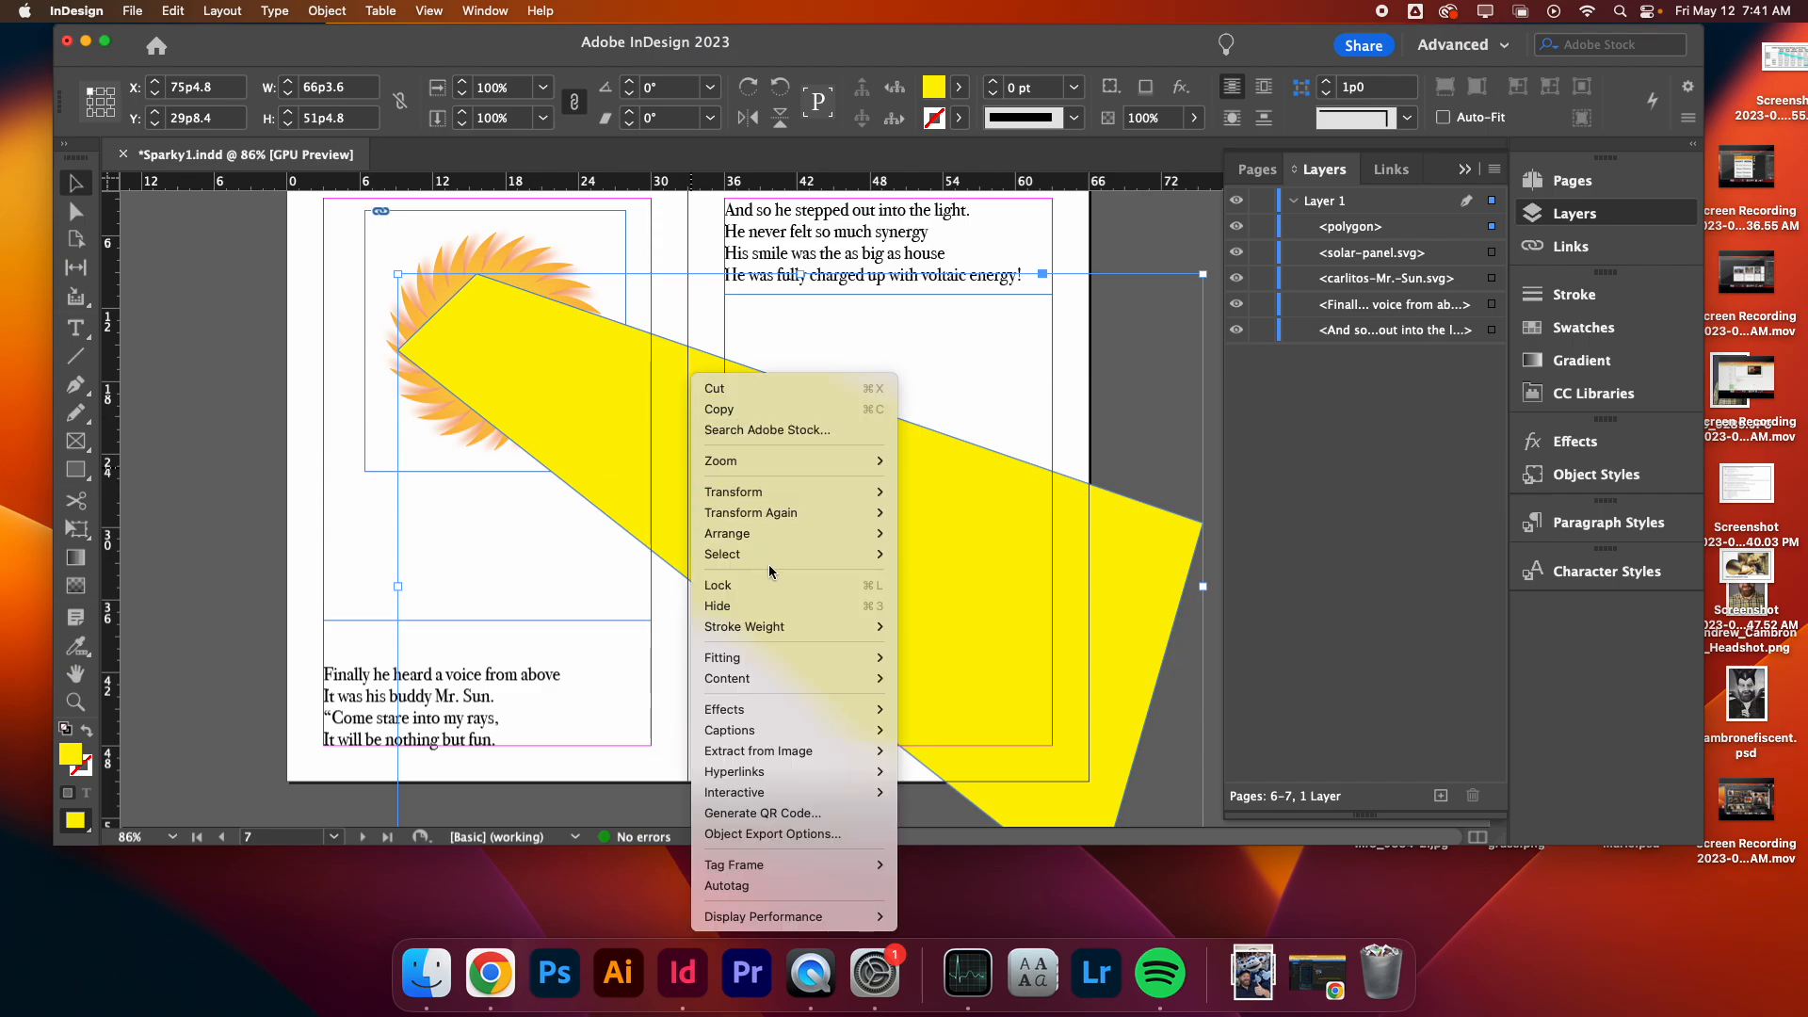
{"action": "mouse_move", "coordinate": [775, 535]}
{"action": "left_click", "coordinate": [944, 554]}
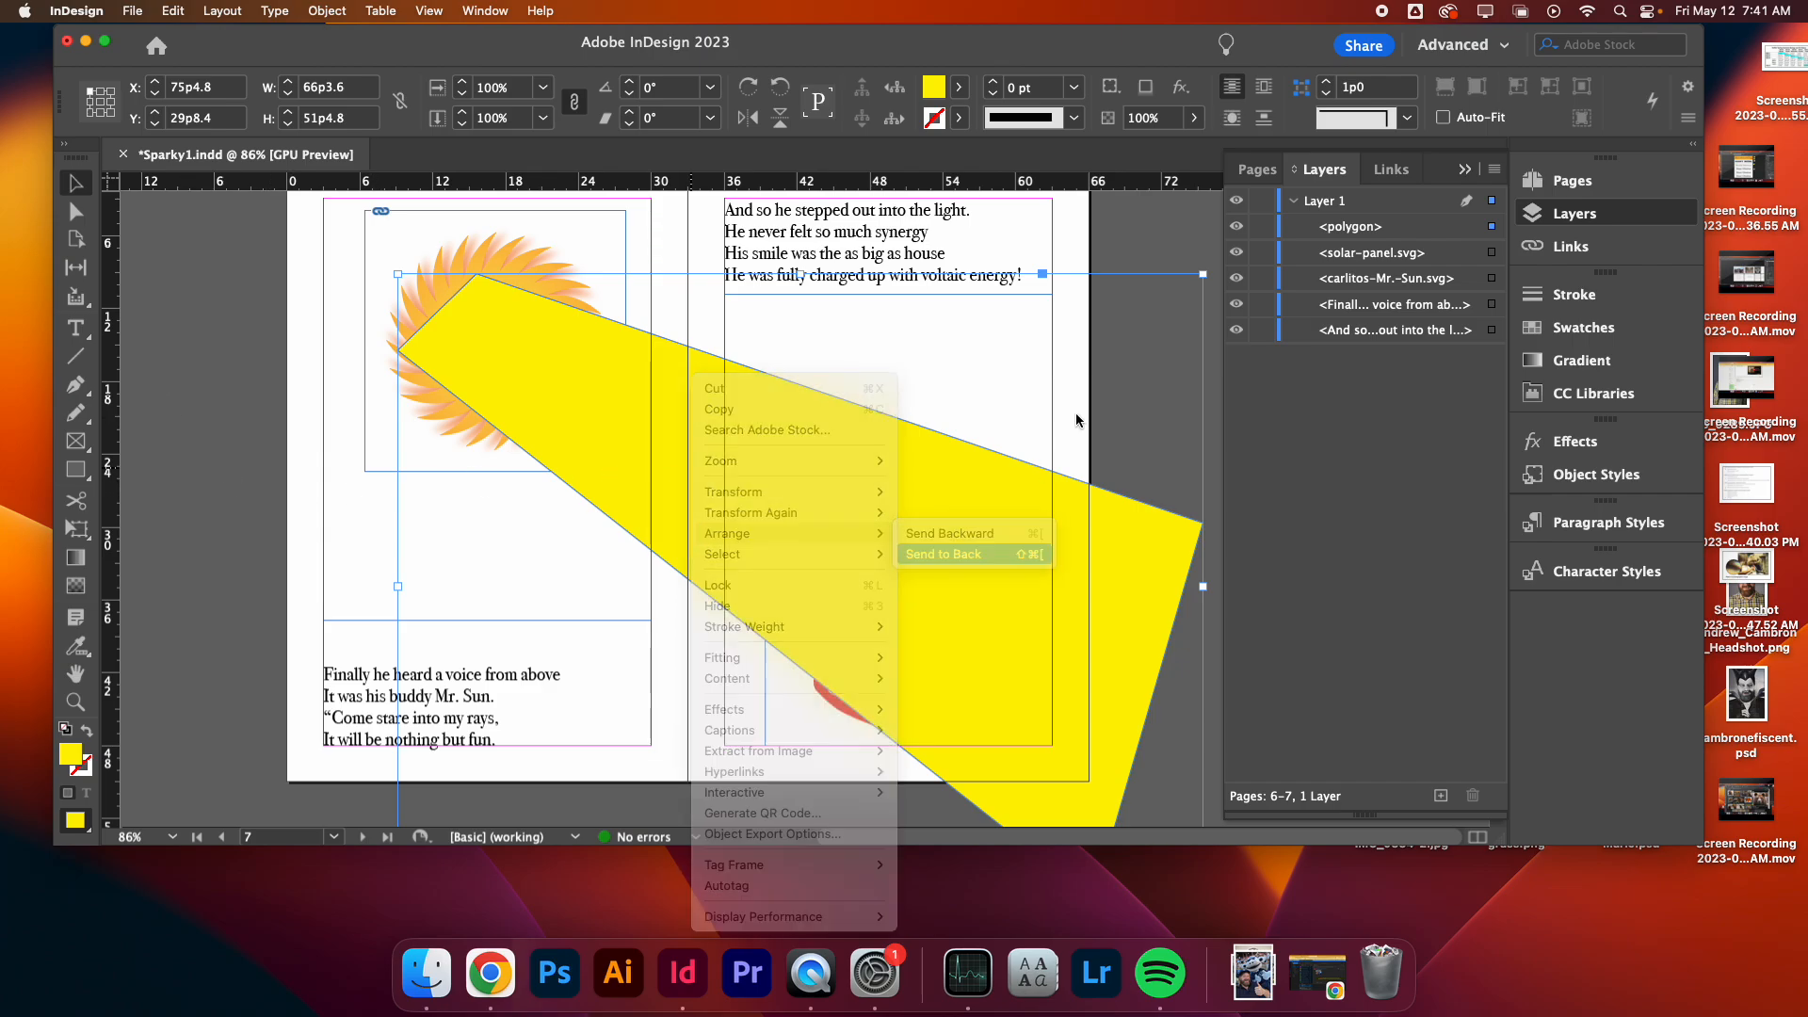
{"action": "key", "text": "w"}
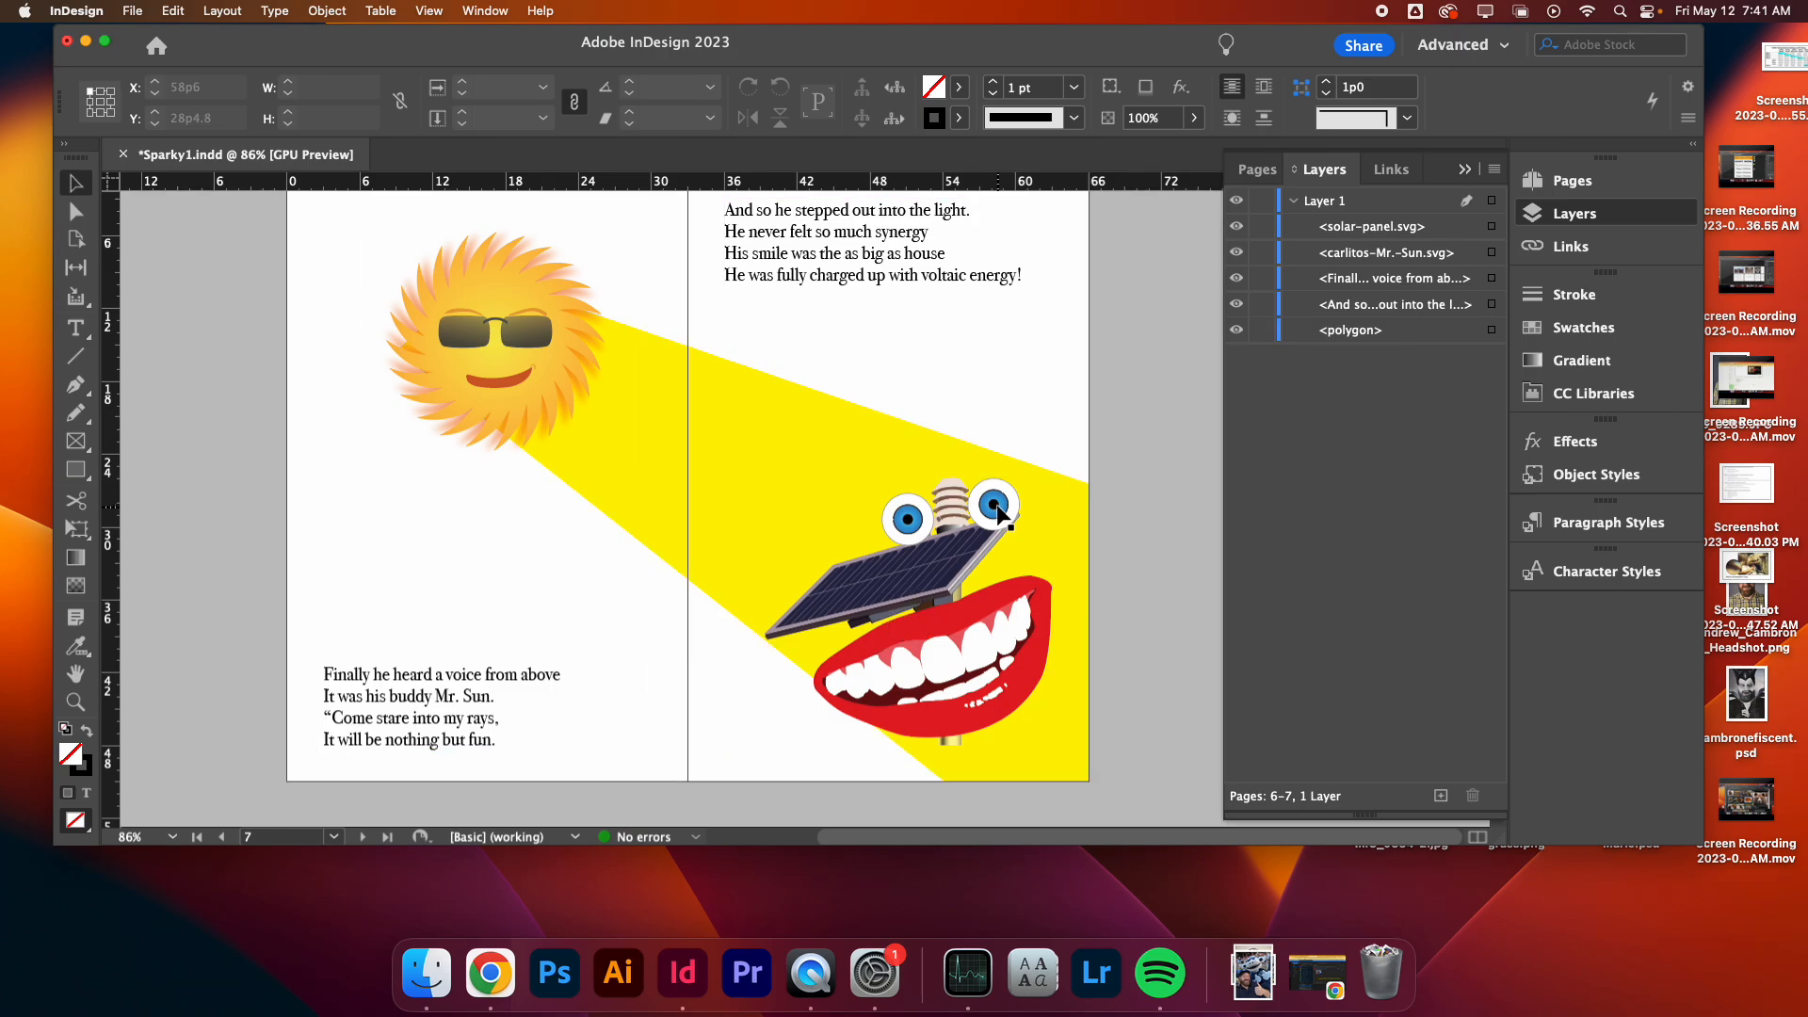
- Fit the solar panel illustration's content proportionally within its frame
{"action": "scroll", "coordinate": [594, 665], "scroll_direction": "down", "scroll_amount": 1}
{"action": "left_click", "coordinate": [1004, 606]}
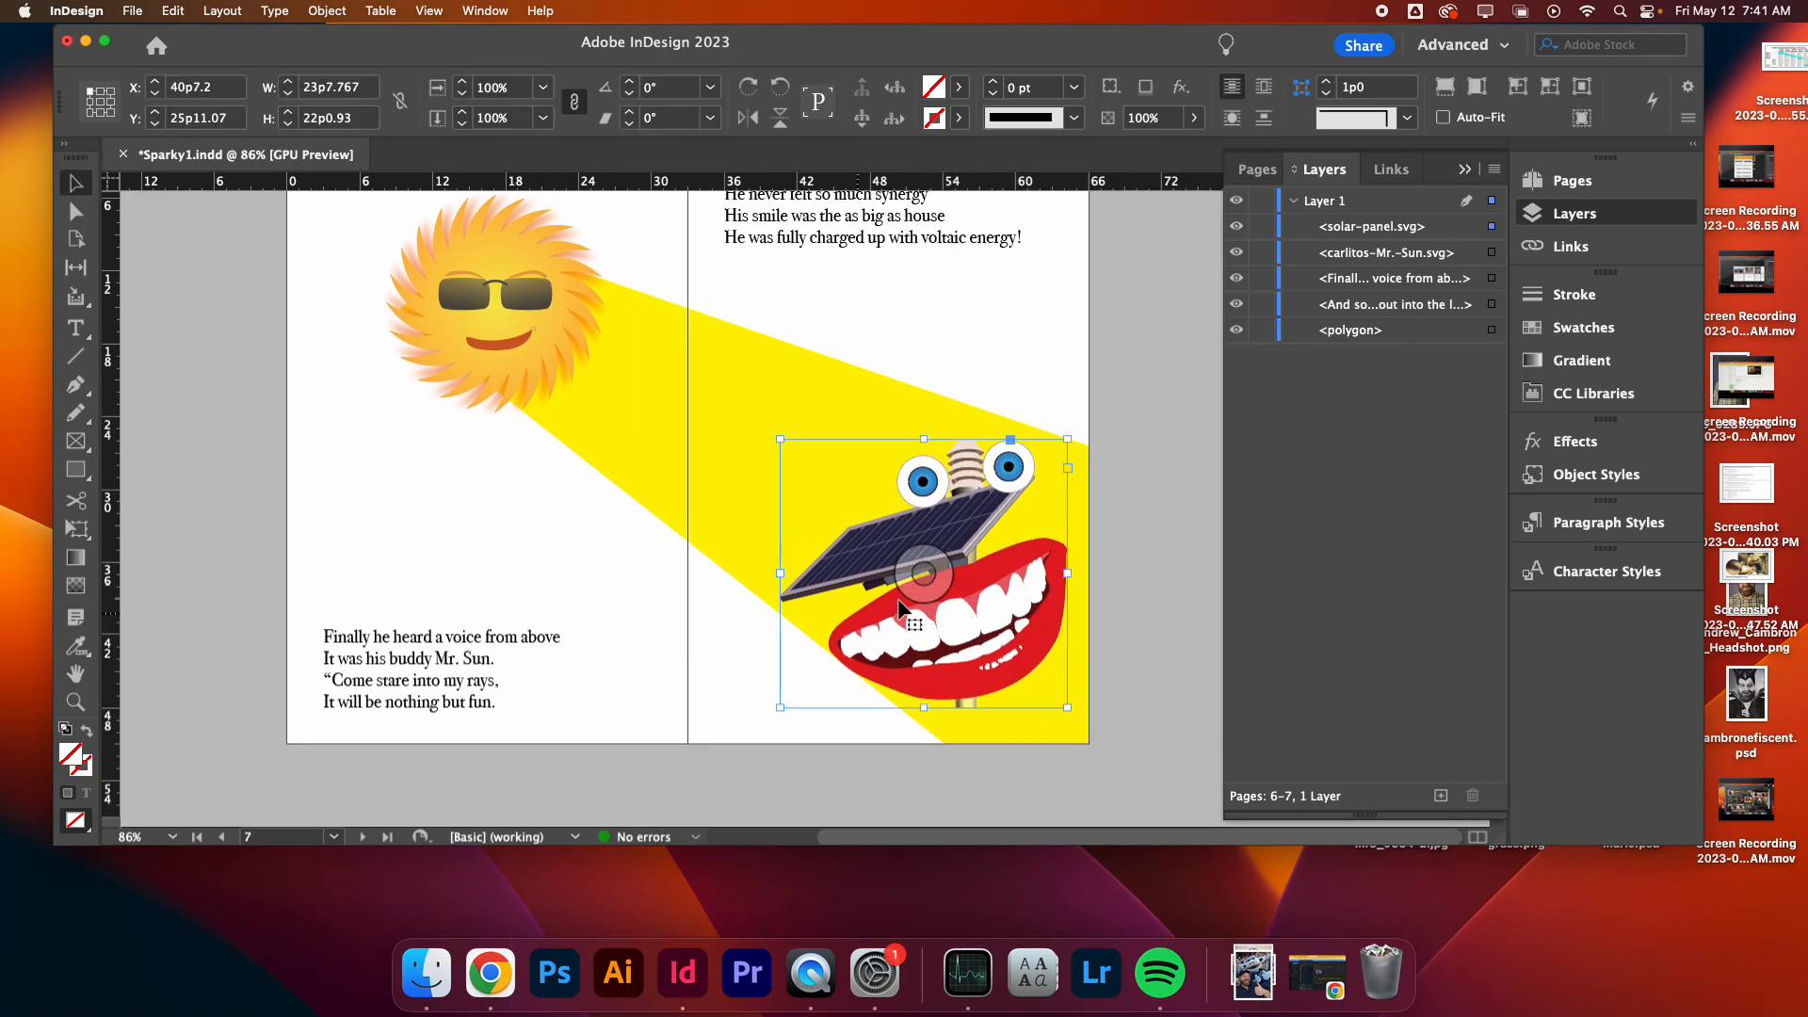
{"action": "right_click", "coordinate": [987, 600]}
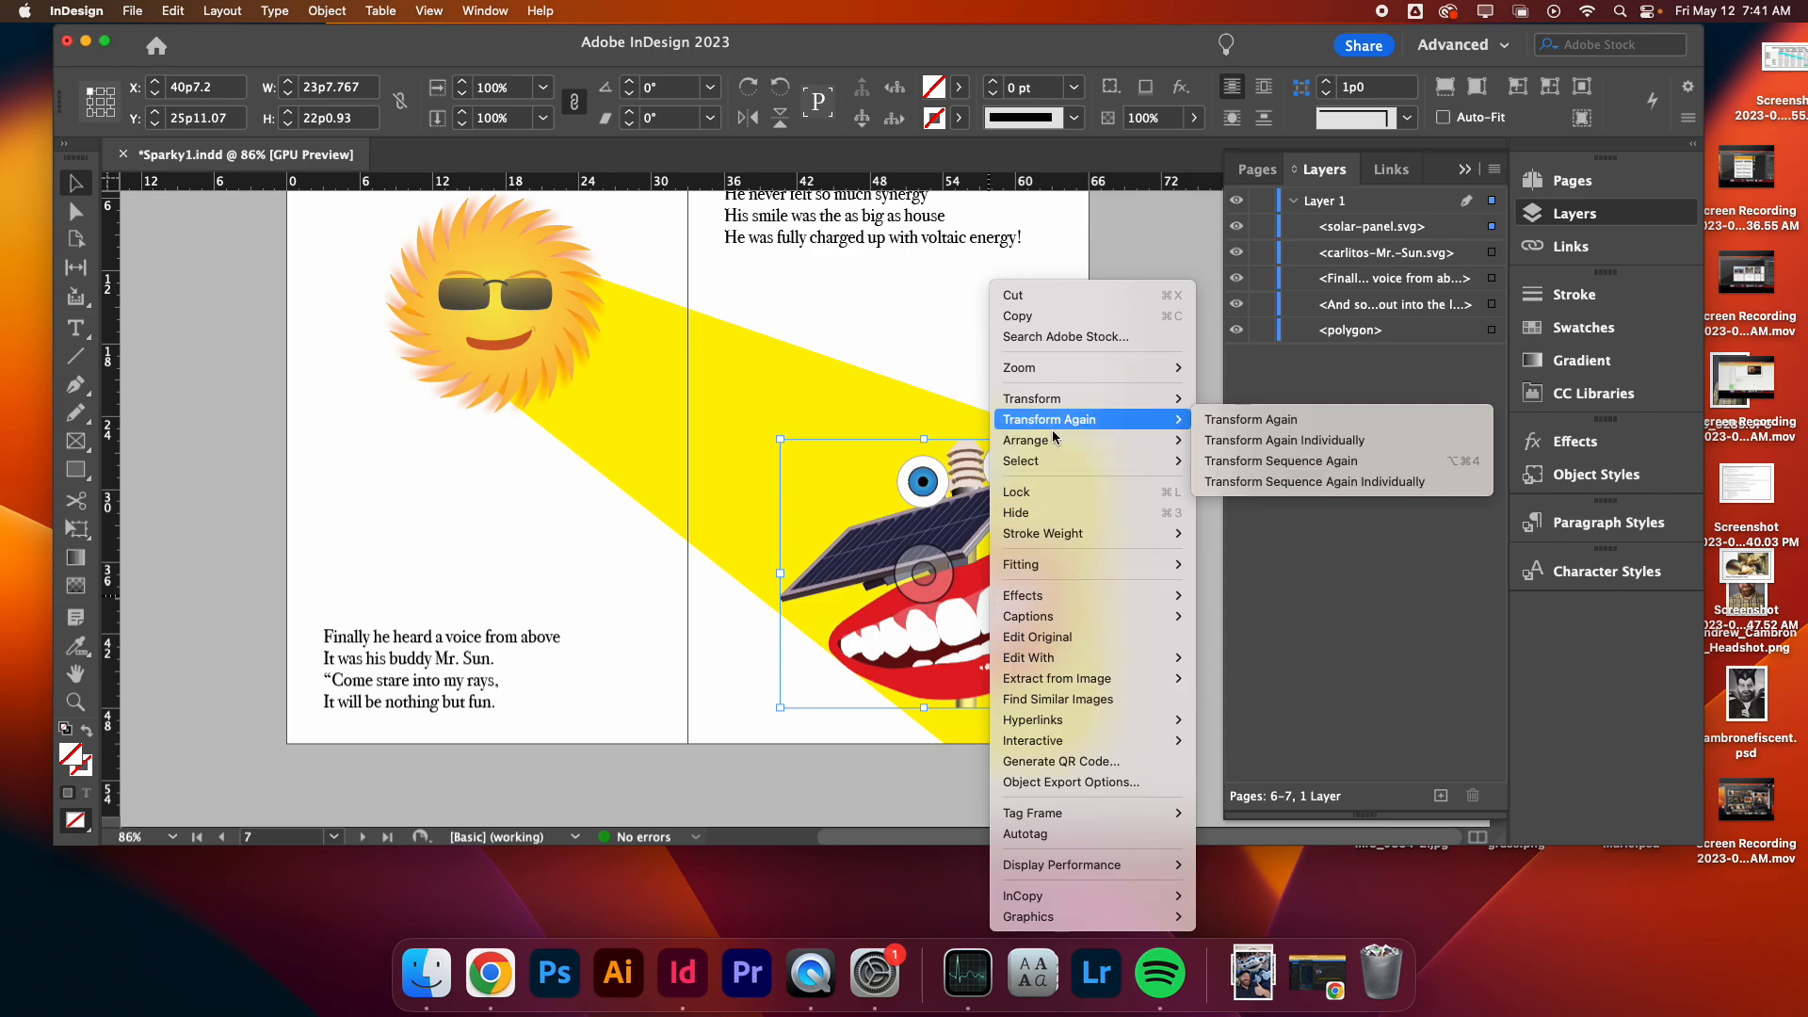
{"action": "mouse_move", "coordinate": [1047, 468]}
{"action": "mouse_move", "coordinate": [1084, 565]}
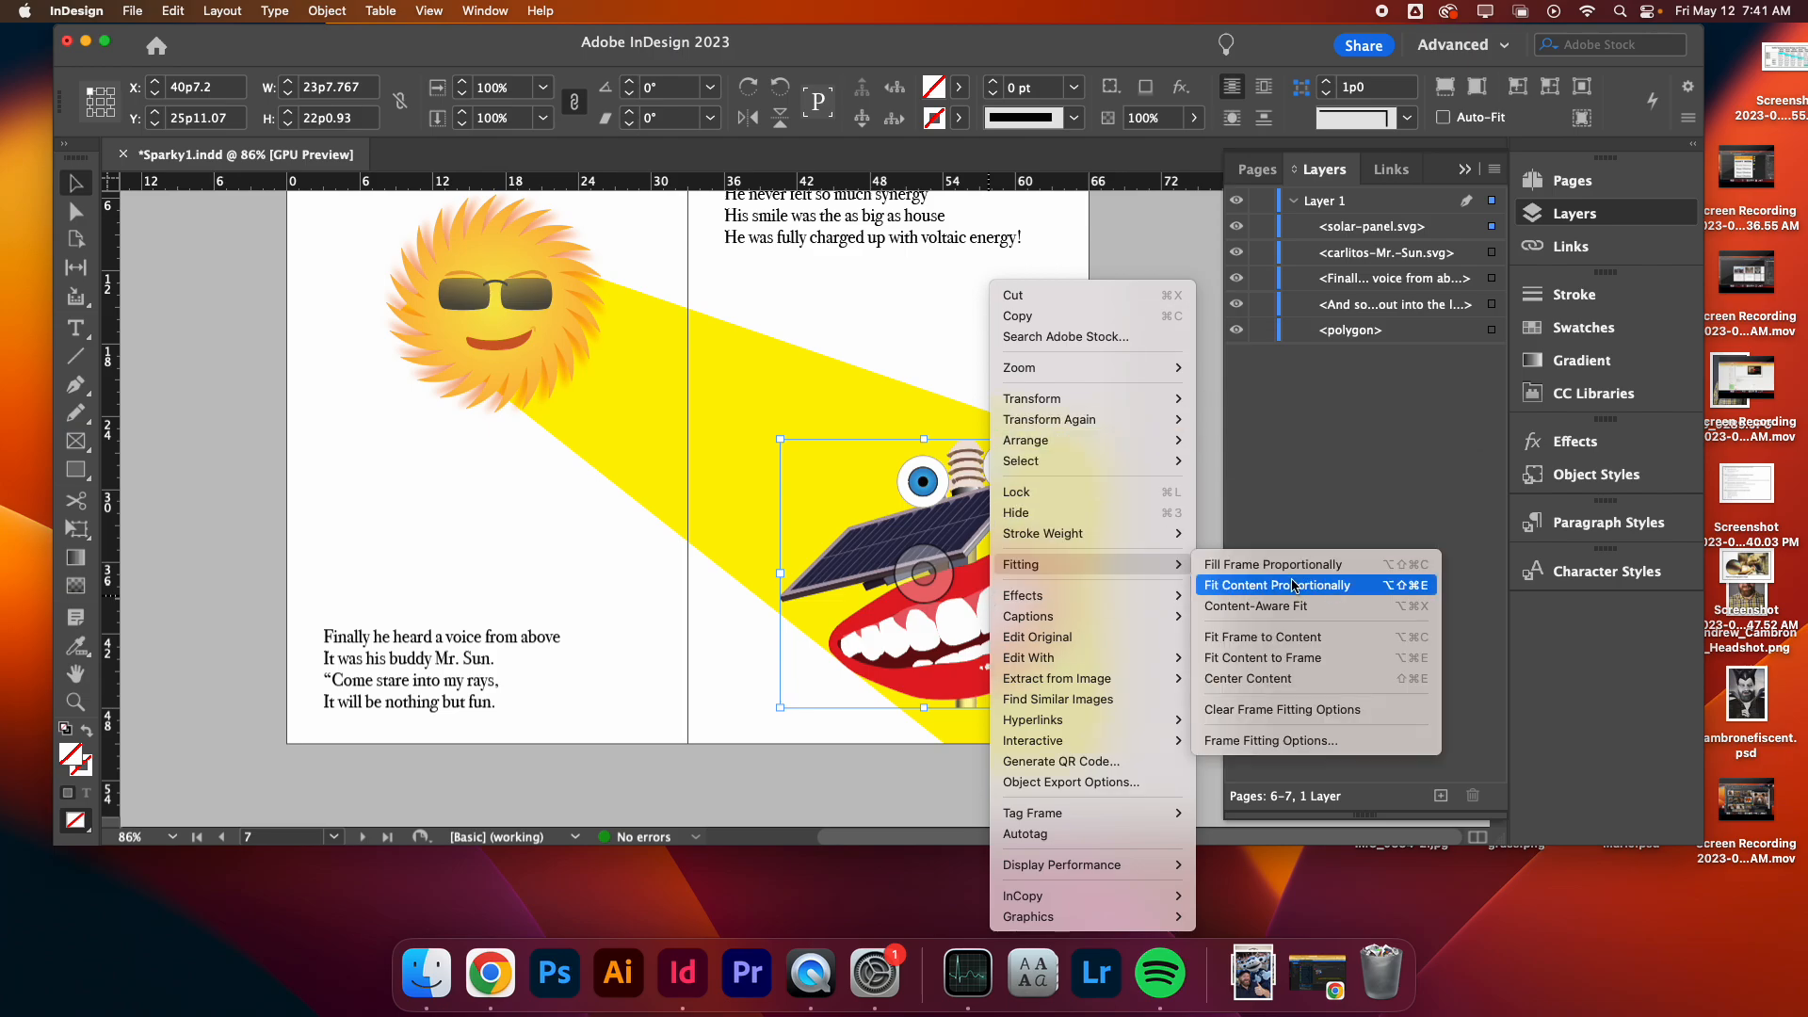
{"action": "left_click", "coordinate": [1224, 585]}
- Nudge the sun illustration slightly up and to the left on page 6
{"action": "scroll", "coordinate": [1189, 437], "scroll_direction": "up", "scroll_amount": 3}
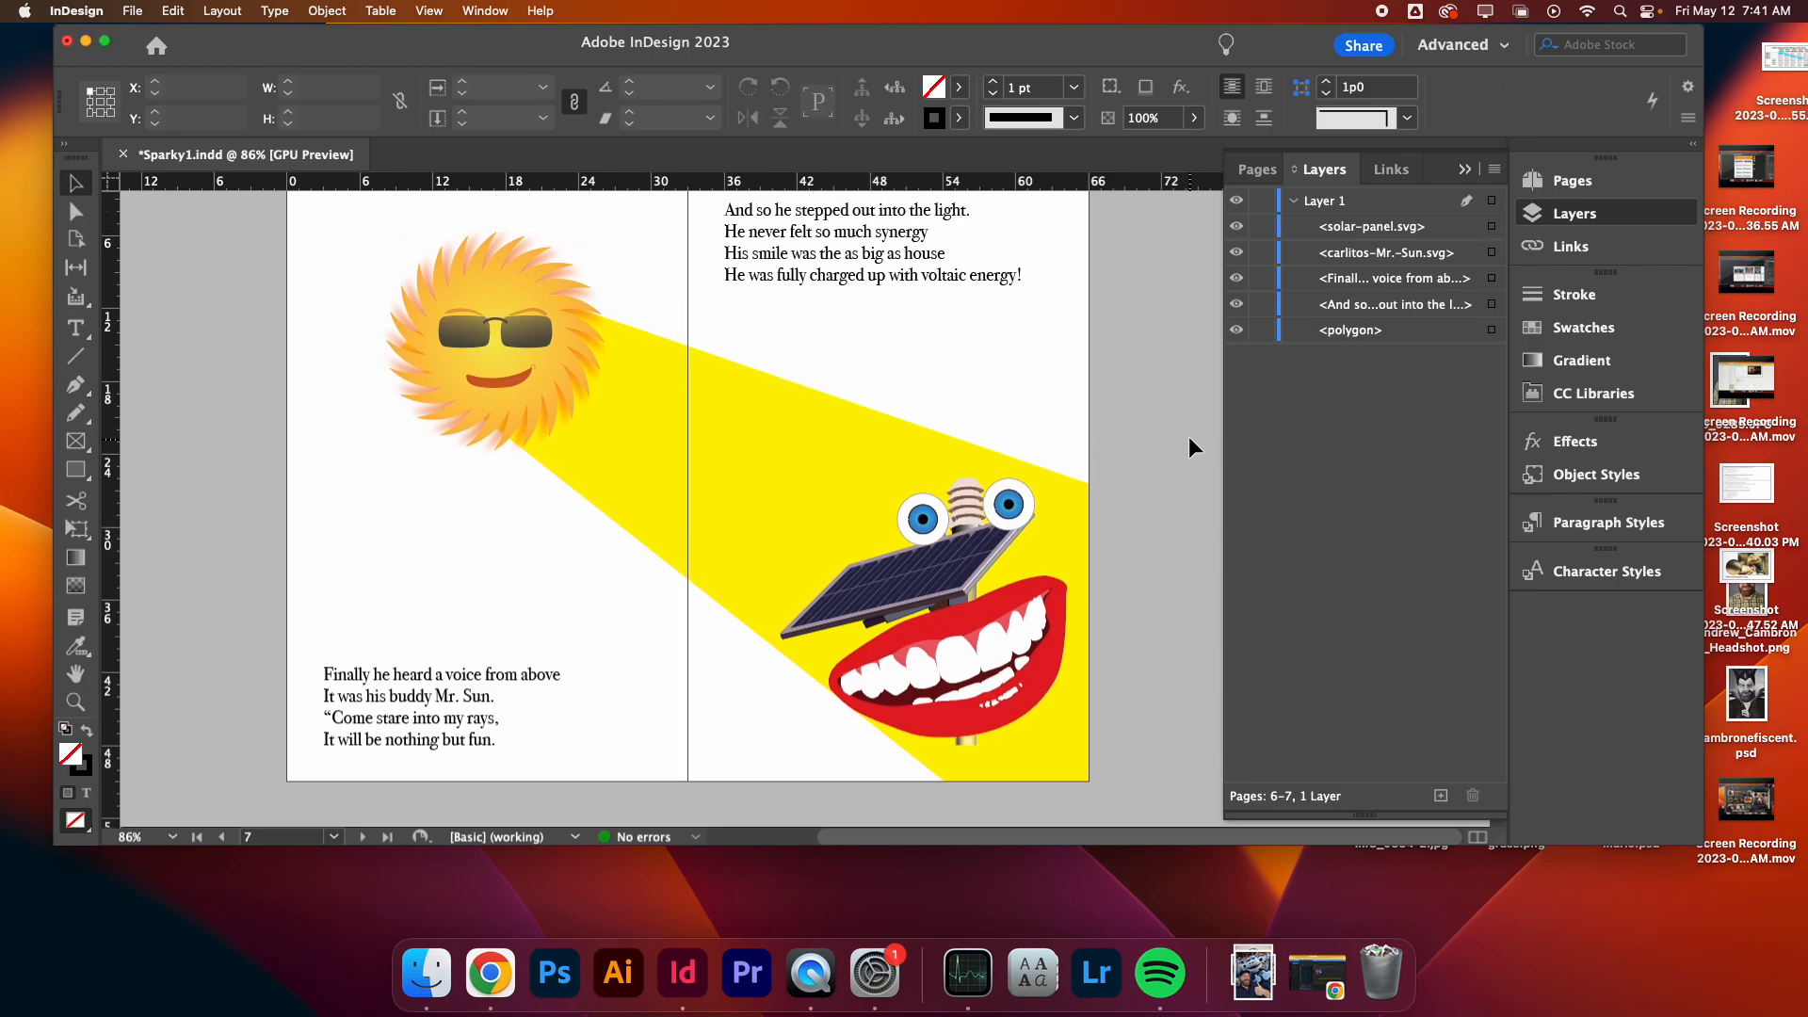
{"action": "left_click", "coordinate": [676, 403]}
{"action": "left_click", "coordinate": [489, 326]}
{"action": "mouse_move", "coordinate": [489, 326]}
{"action": "left_mouse_down"}
{"action": "mouse_move", "coordinate": [533, 330]}
{"action": "mouse_move", "coordinate": [455, 301]}
{"action": "mouse_move", "coordinate": [484, 301]}
{"action": "mouse_move", "coordinate": [476, 319]}
{"action": "left_mouse_up"}
{"action": "left_click", "coordinate": [1136, 443]}
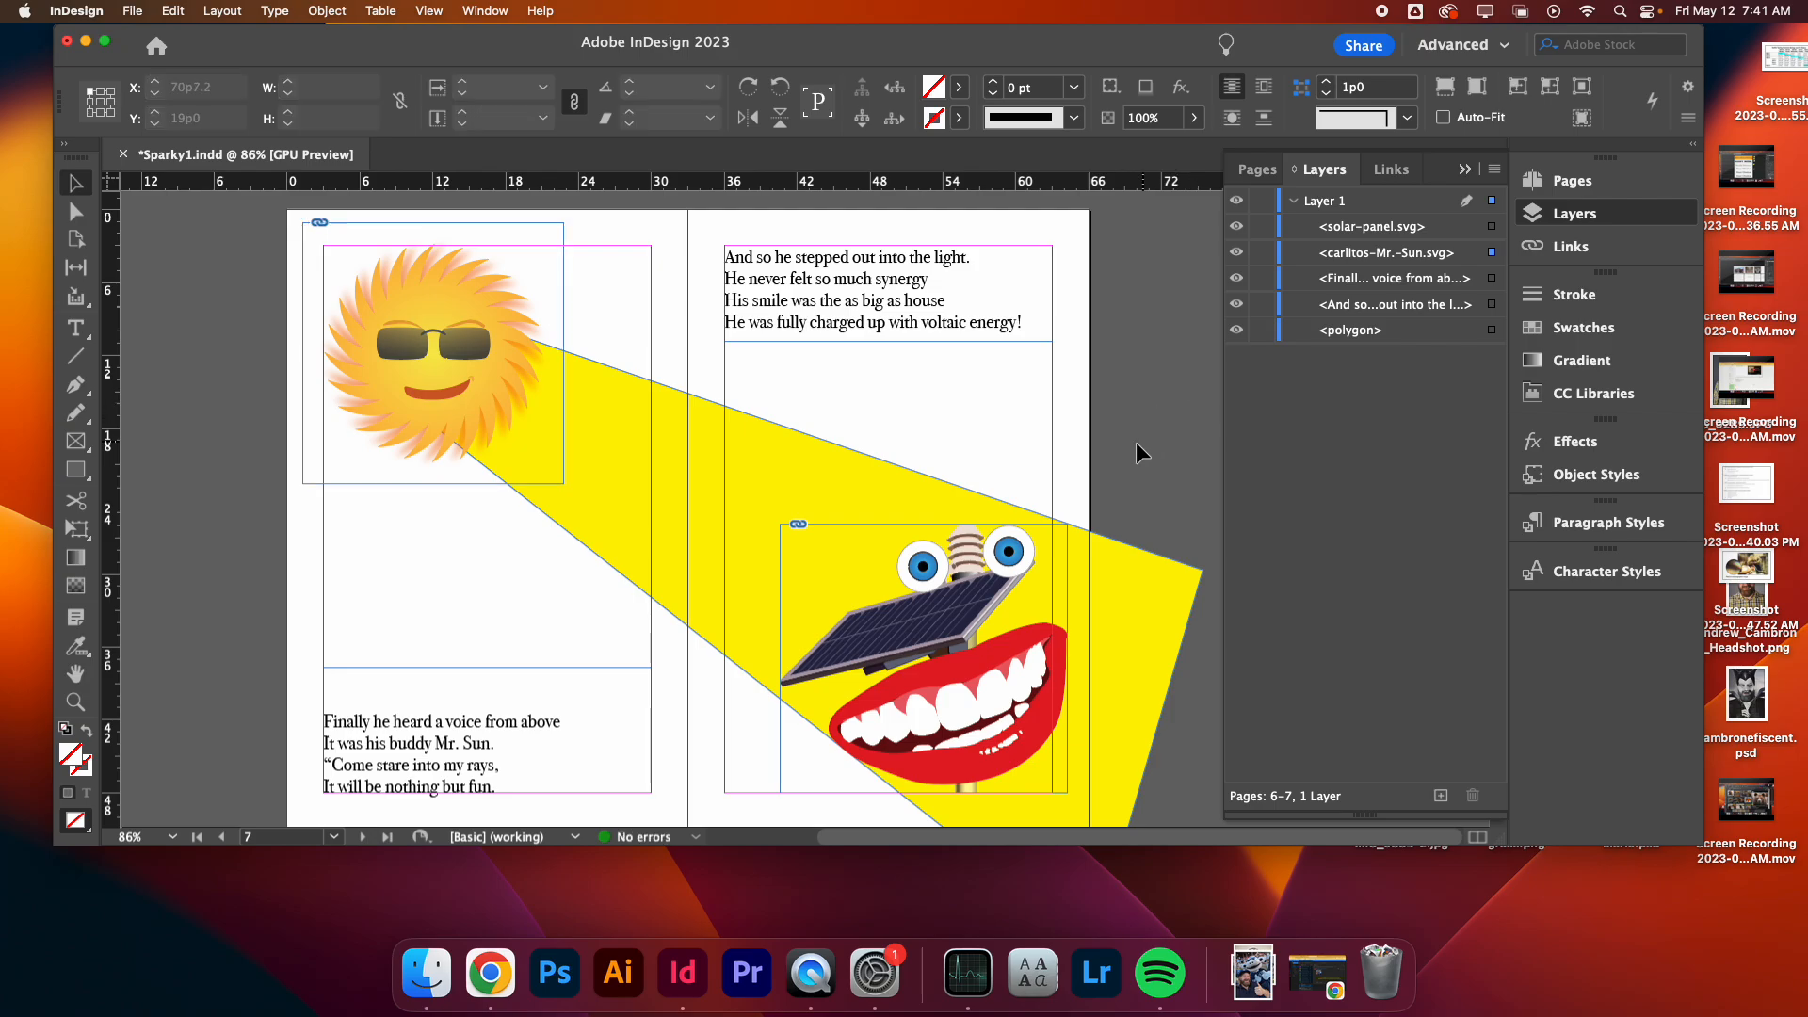
- Shift the solar panel illustration slightly to the left on page 7
{"action": "scroll", "coordinate": [1134, 443], "scroll_direction": "down", "scroll_amount": 3}
{"action": "key", "text": "w"}
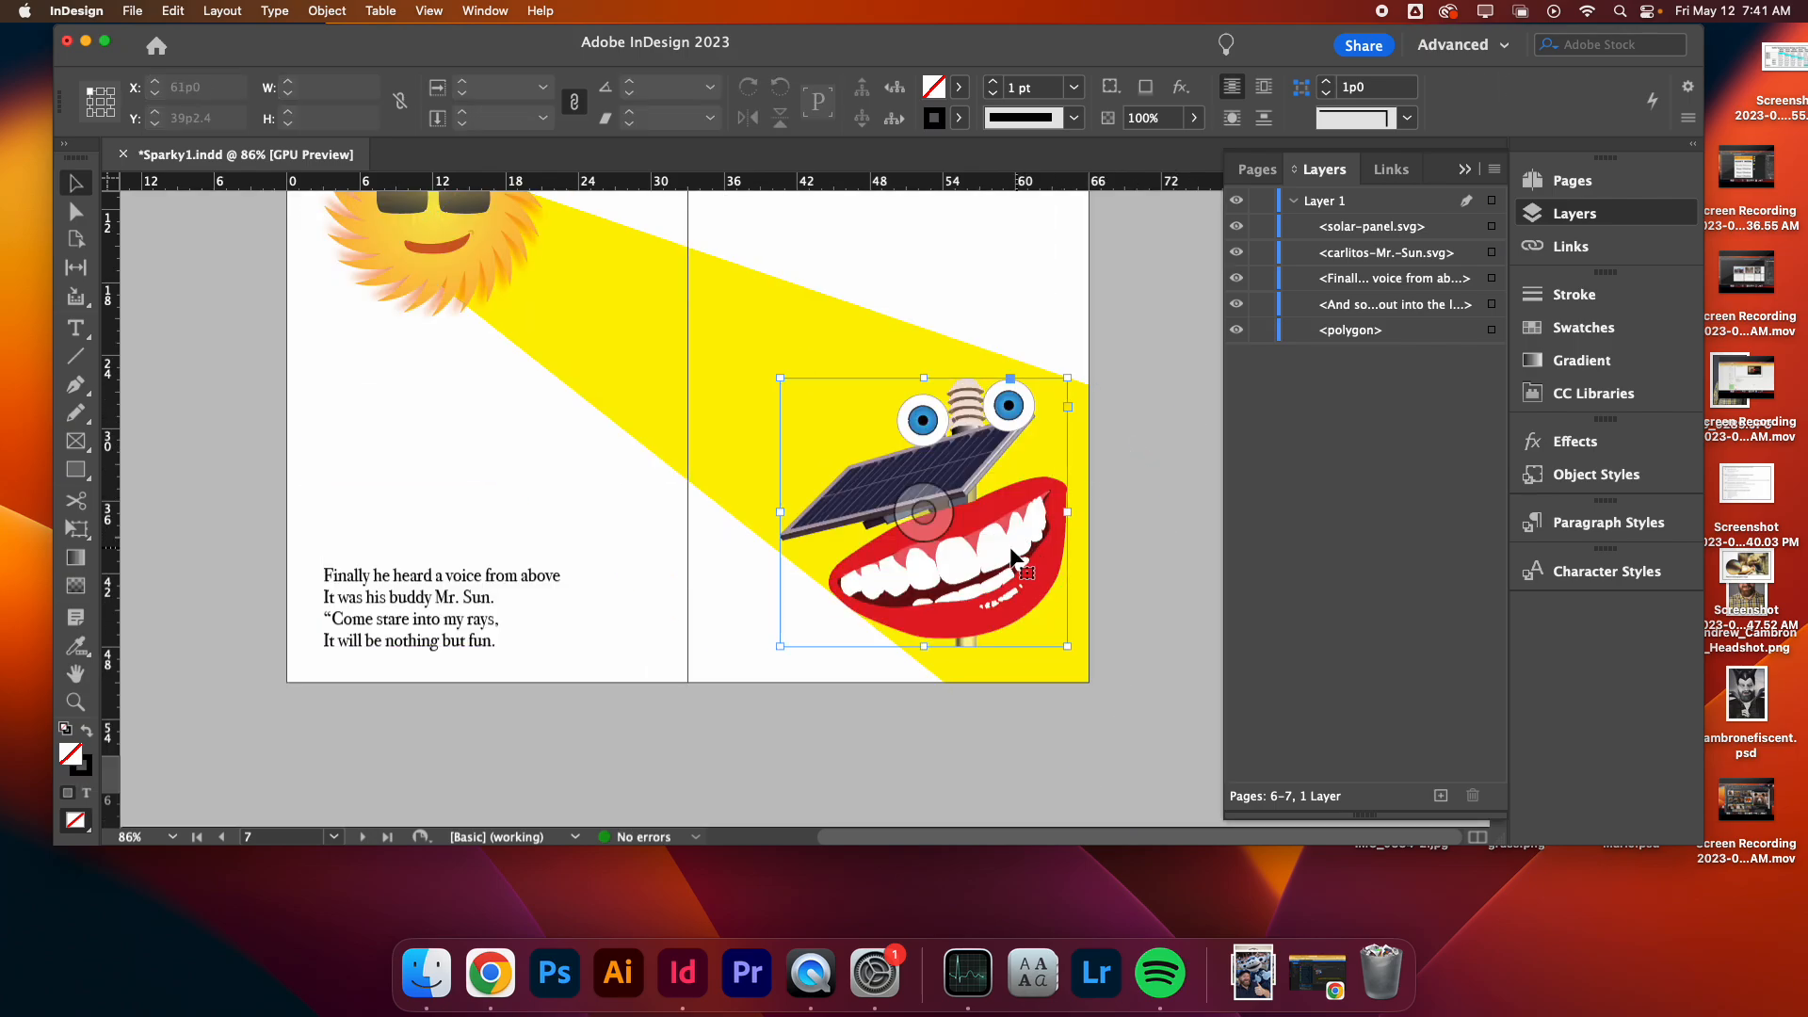
{"action": "left_click_drag", "start_coordinate": [1008, 550], "coordinate": [977, 554]}
{"action": "left_click", "coordinate": [1134, 528]}
{"action": "scroll", "coordinate": [1134, 528], "scroll_direction": "up", "scroll_amount": 1}
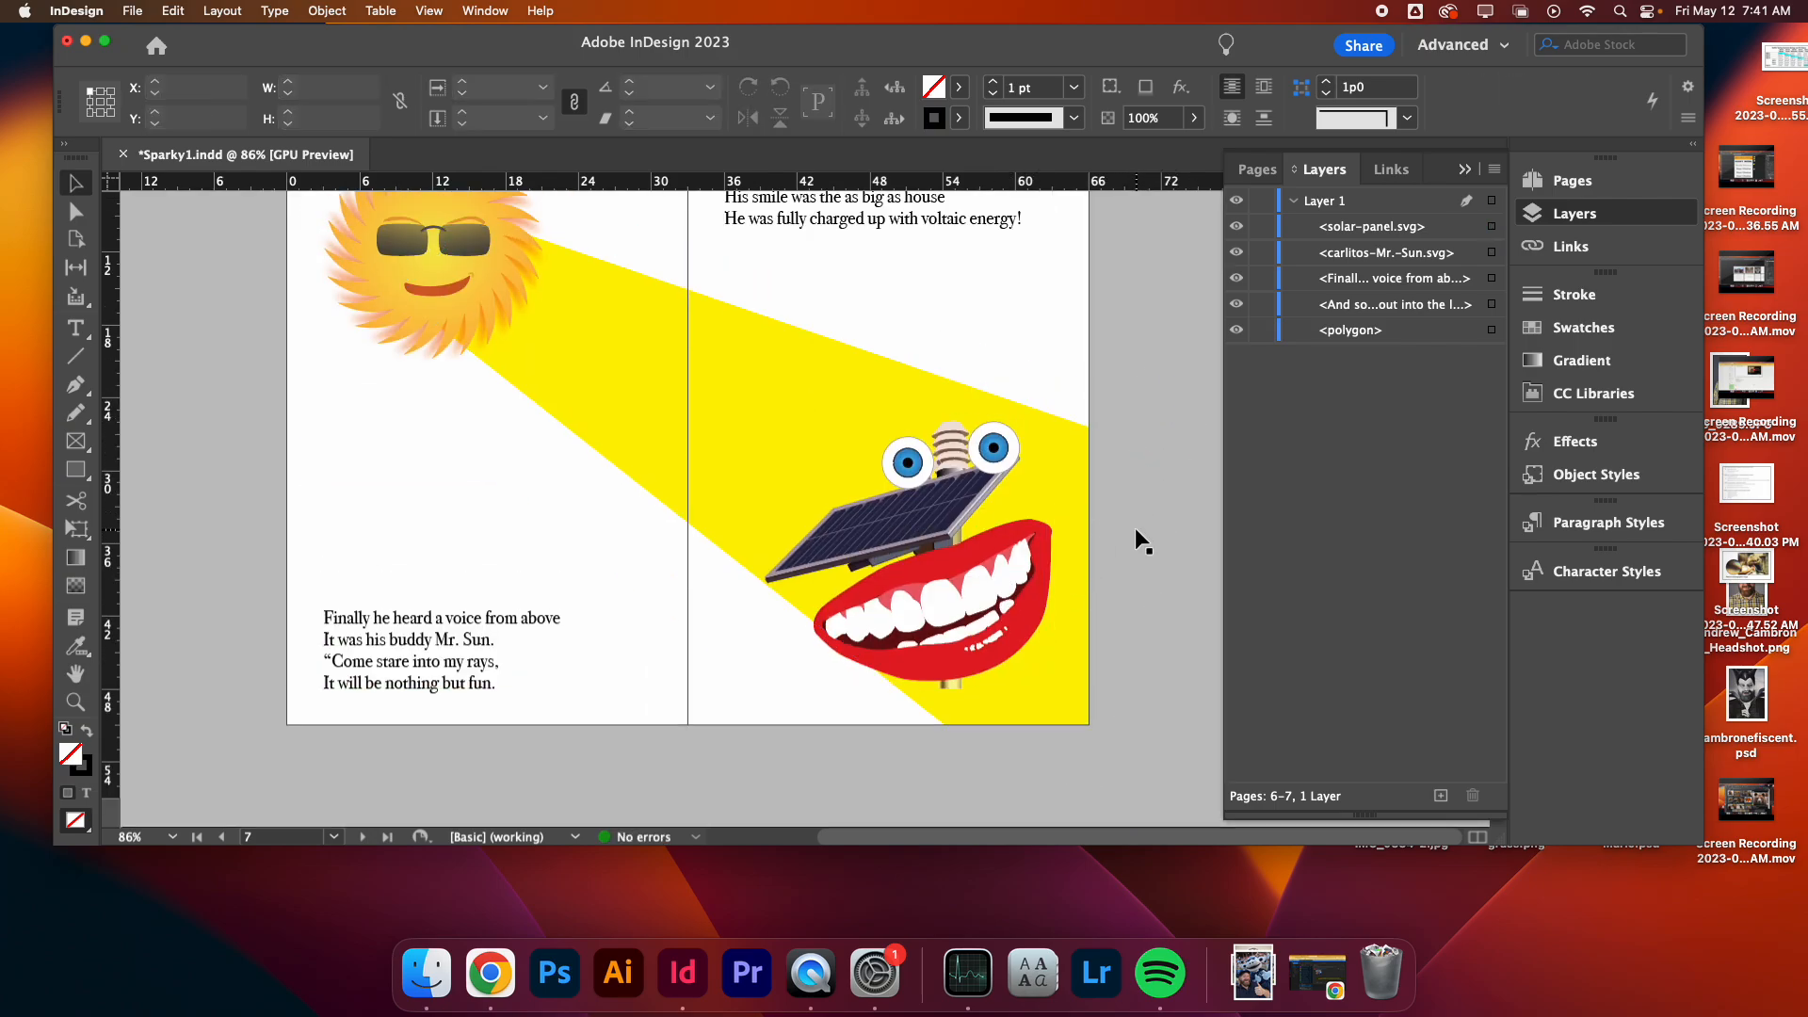
- Move the beam's bottom corner point inward to adjust the beam's lower edge
{"action": "left_click", "coordinate": [669, 409]}
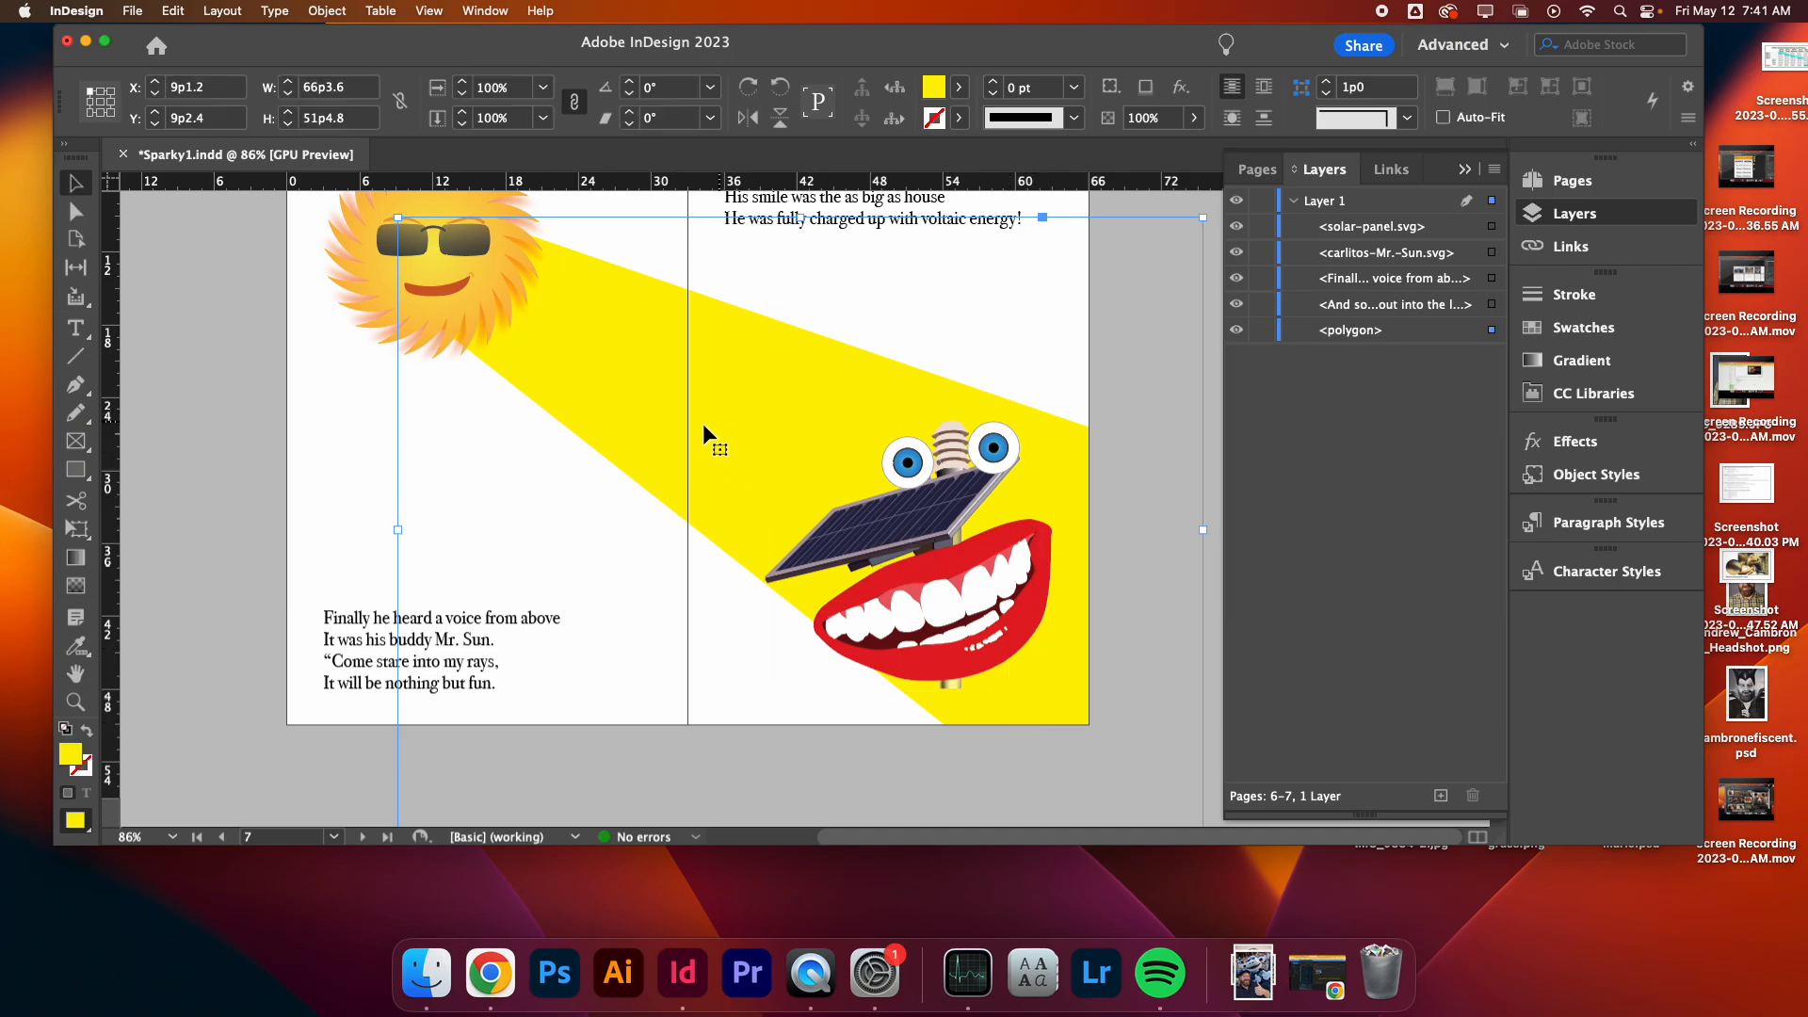
{"action": "key", "text": "a"}
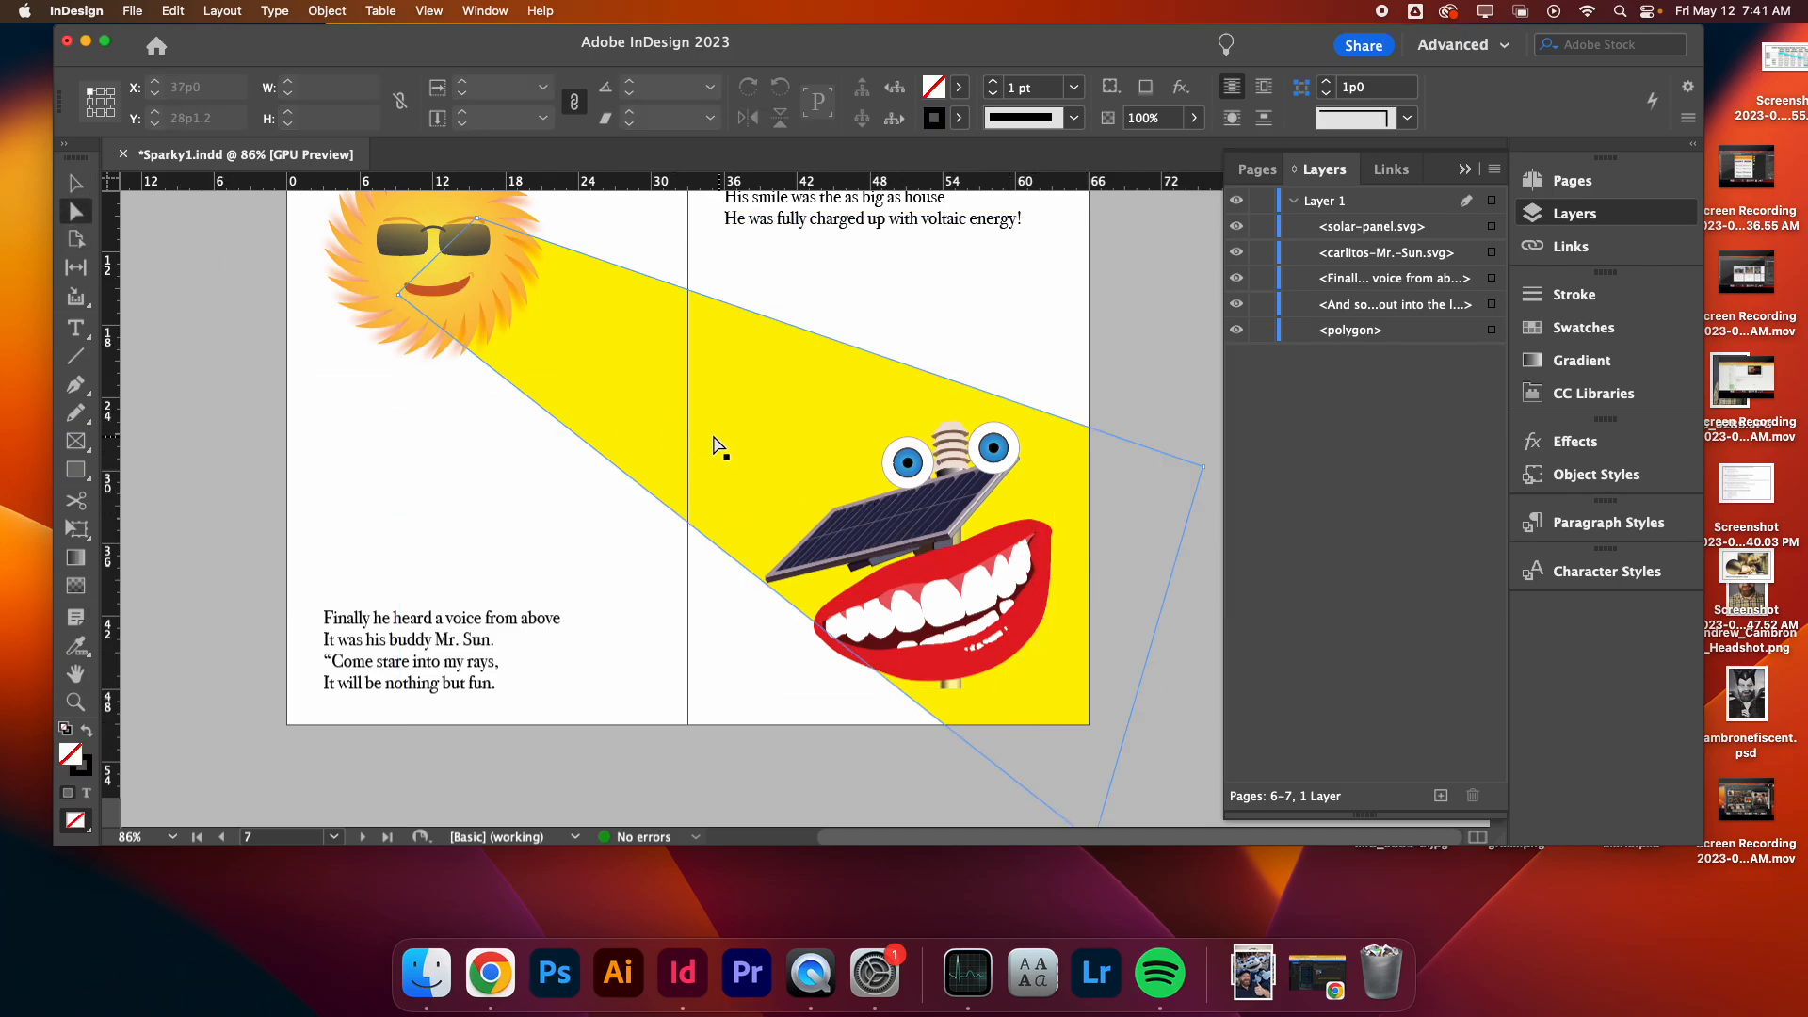
{"action": "left_click", "coordinate": [720, 446]}
{"action": "scroll", "coordinate": [728, 549], "scroll_direction": "down", "scroll_amount": 5}
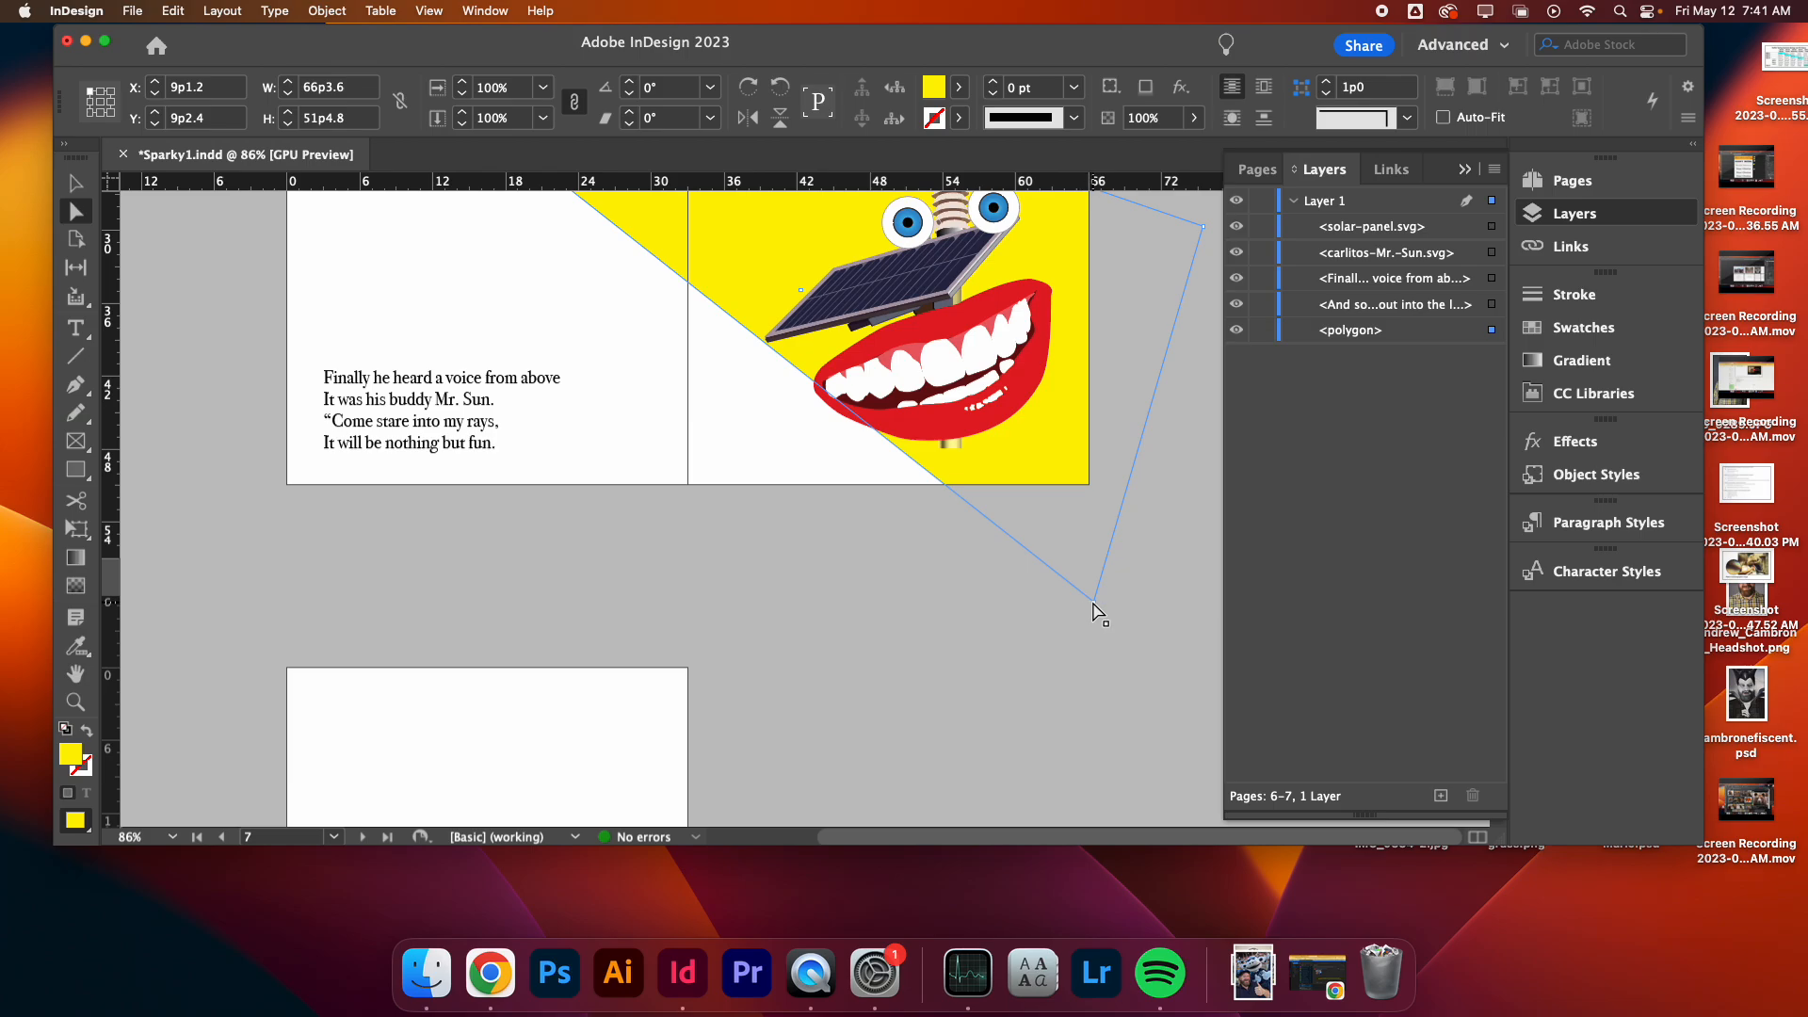
{"action": "left_click_drag", "start_coordinate": [1094, 607], "coordinate": [1052, 637]}
{"action": "left_click", "coordinate": [834, 568]}
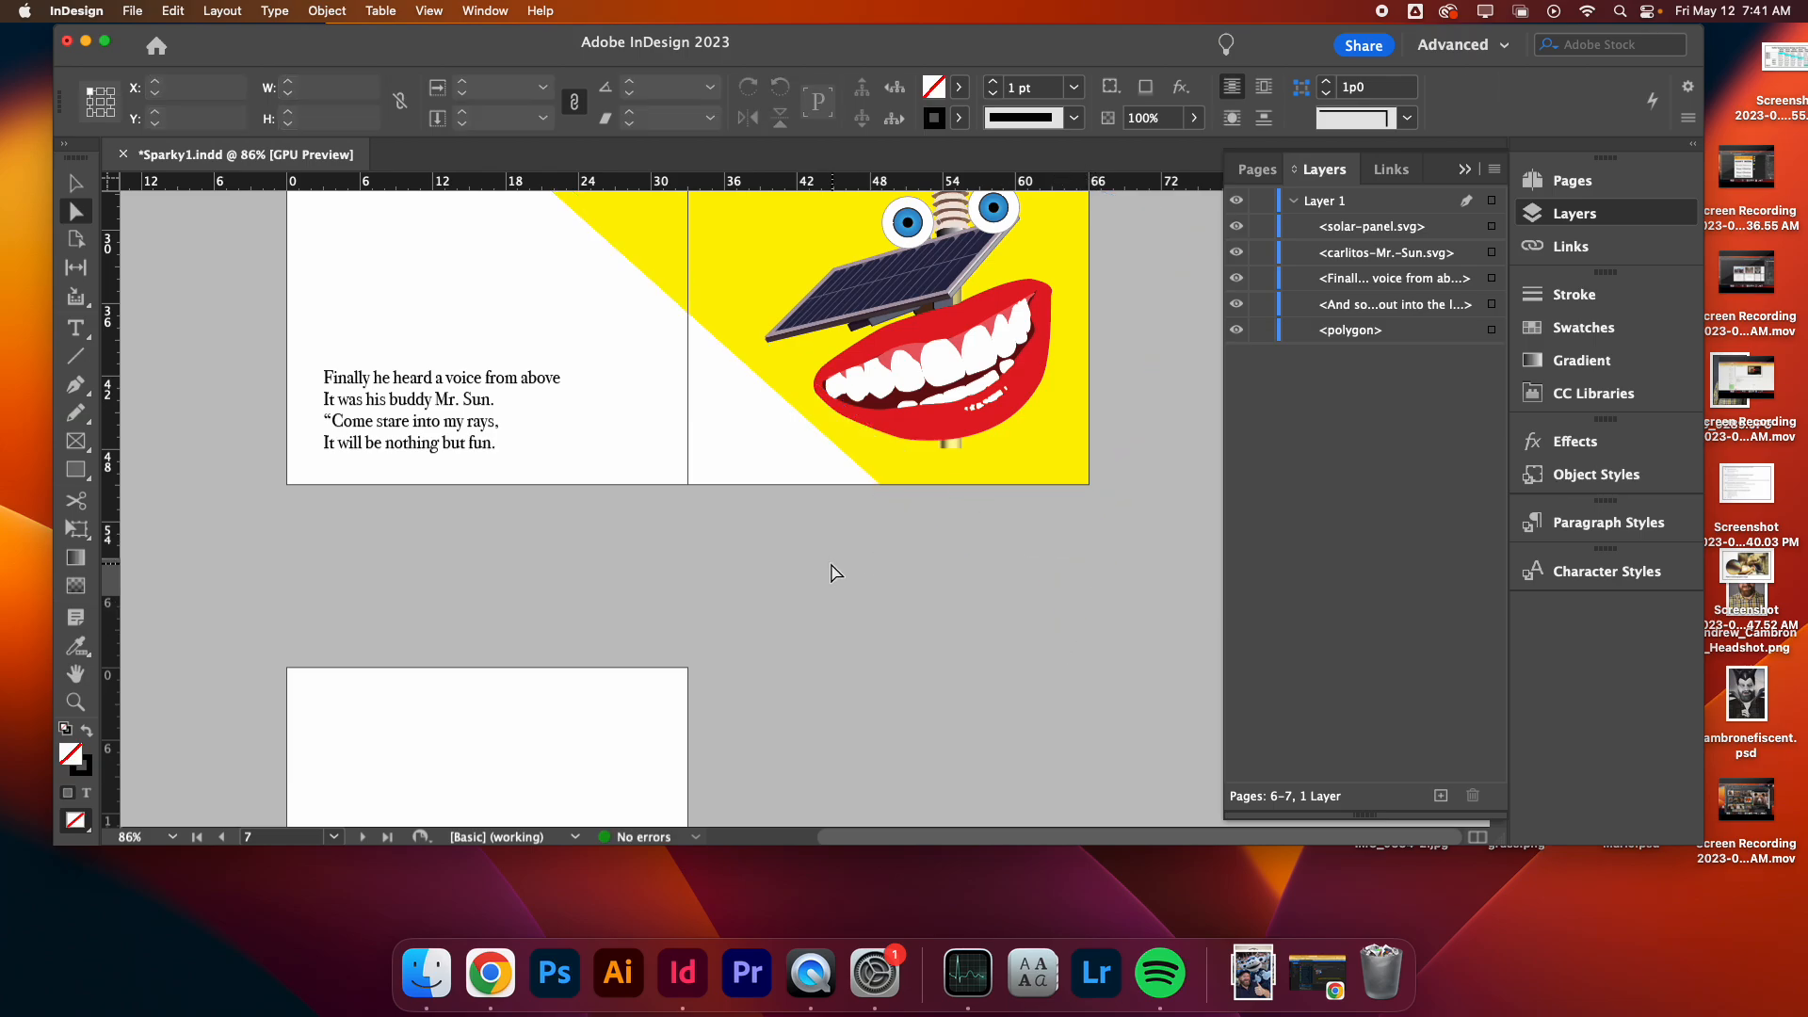
{"action": "scroll", "coordinate": [835, 572], "scroll_direction": "up", "scroll_amount": 6}
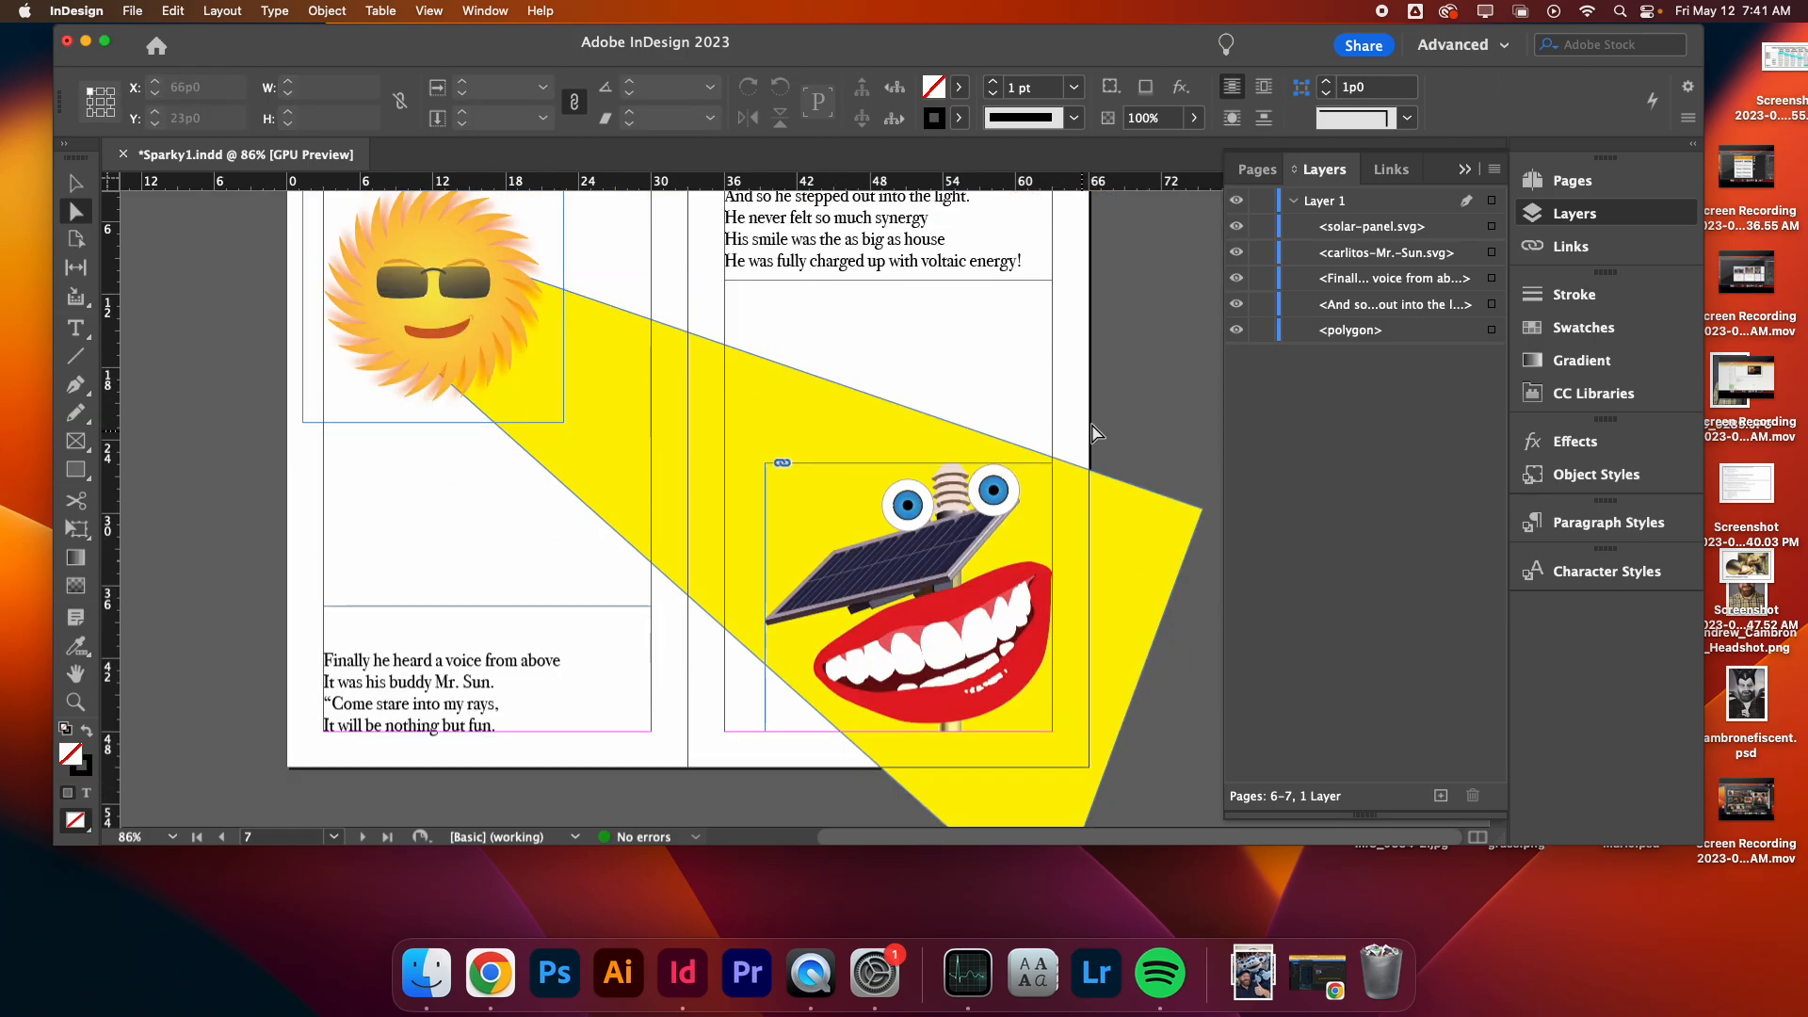
- Draw a text frame on page 8 and enter 'Find out more information about solar energy, head to: energy.gov/solar'
{"action": "key", "text": "w"}
{"action": "scroll", "coordinate": [1098, 438], "scroll_direction": "up", "scroll_amount": 2}
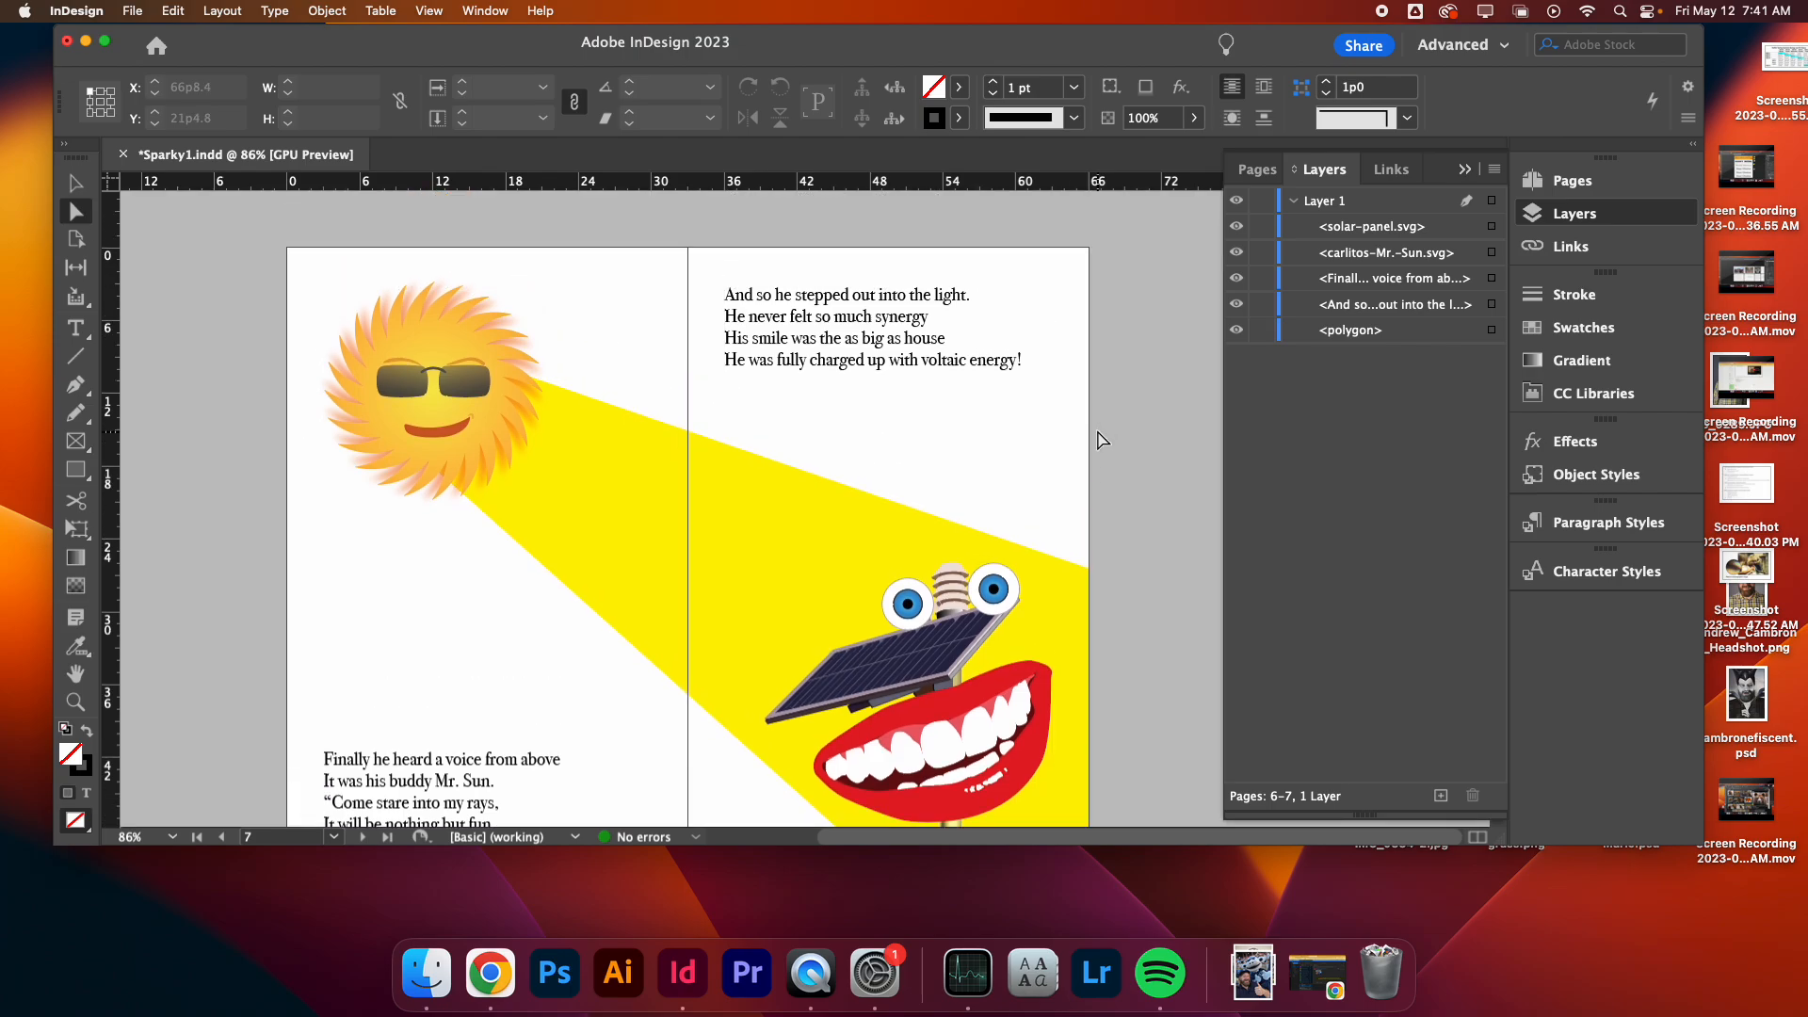
{"action": "scroll", "coordinate": [1097, 439], "scroll_direction": "down", "scroll_amount": 15}
{"action": "scroll", "coordinate": [1097, 439], "scroll_direction": "up", "scroll_amount": 15}
{"action": "scroll", "coordinate": [1097, 438], "scroll_direction": "down", "scroll_amount": 10}
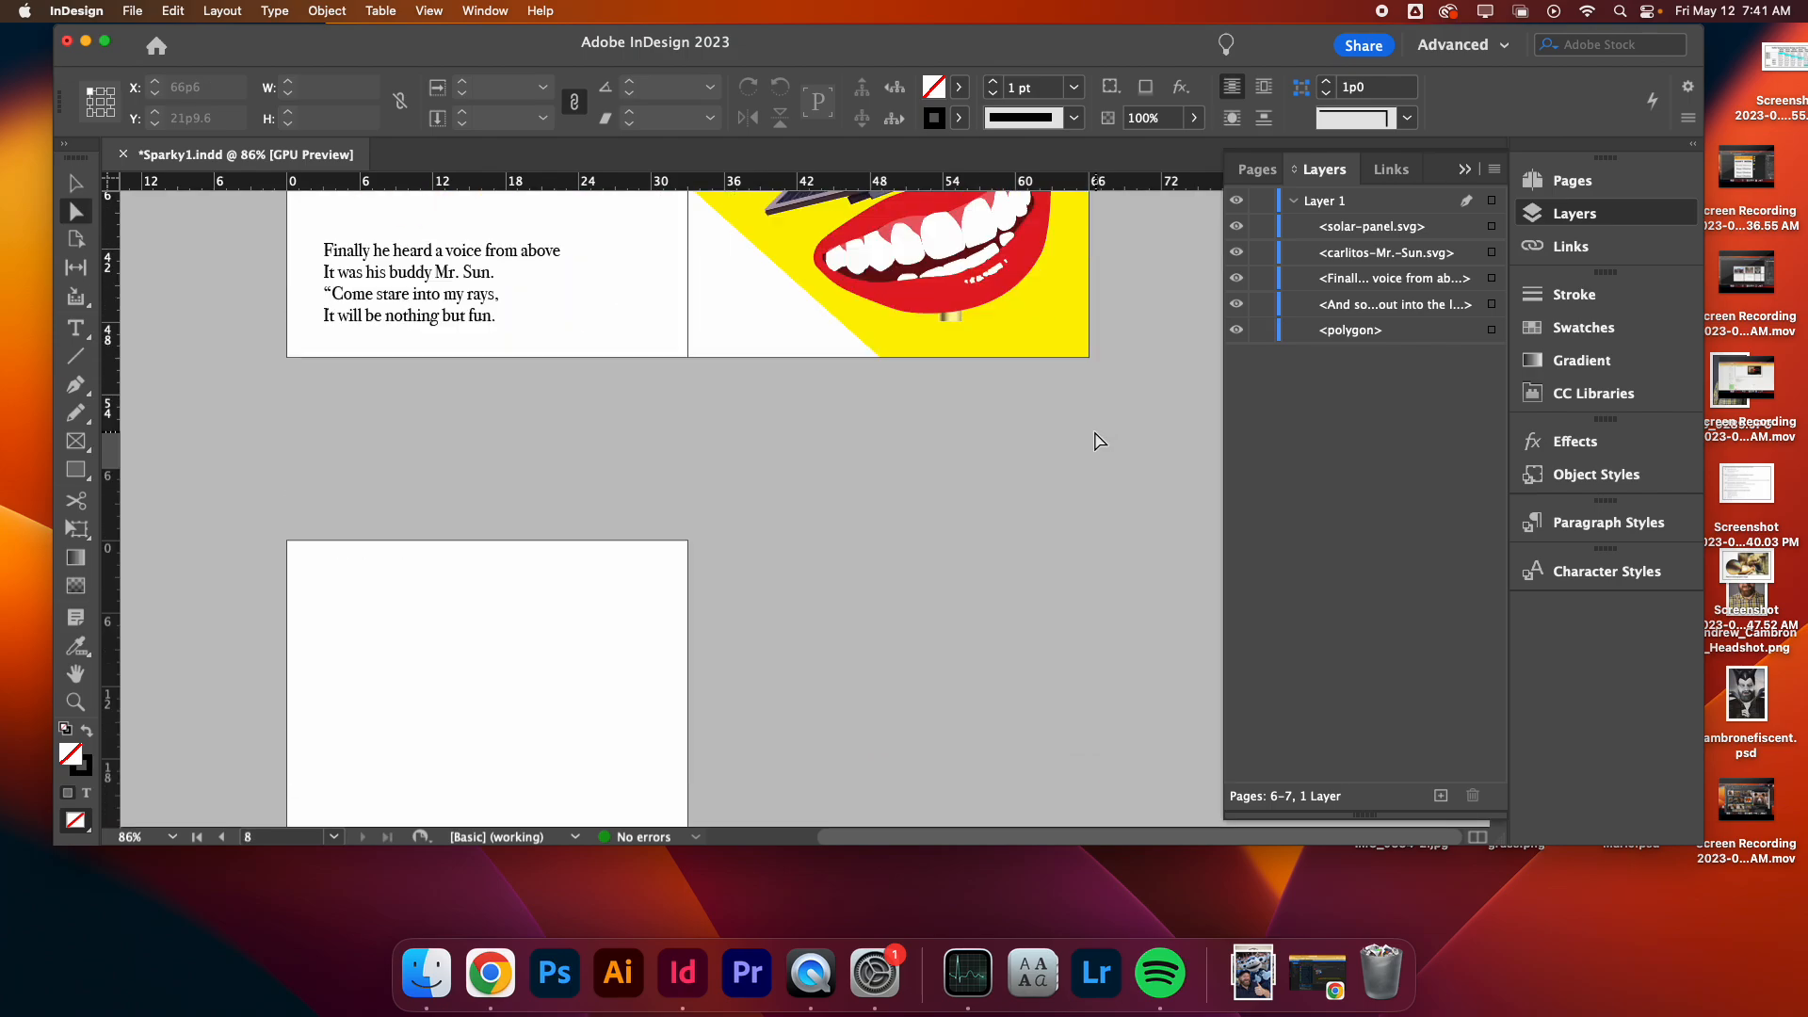
{"action": "scroll", "coordinate": [513, 481], "scroll_direction": "down", "scroll_amount": 7}
{"action": "key", "text": "t"}
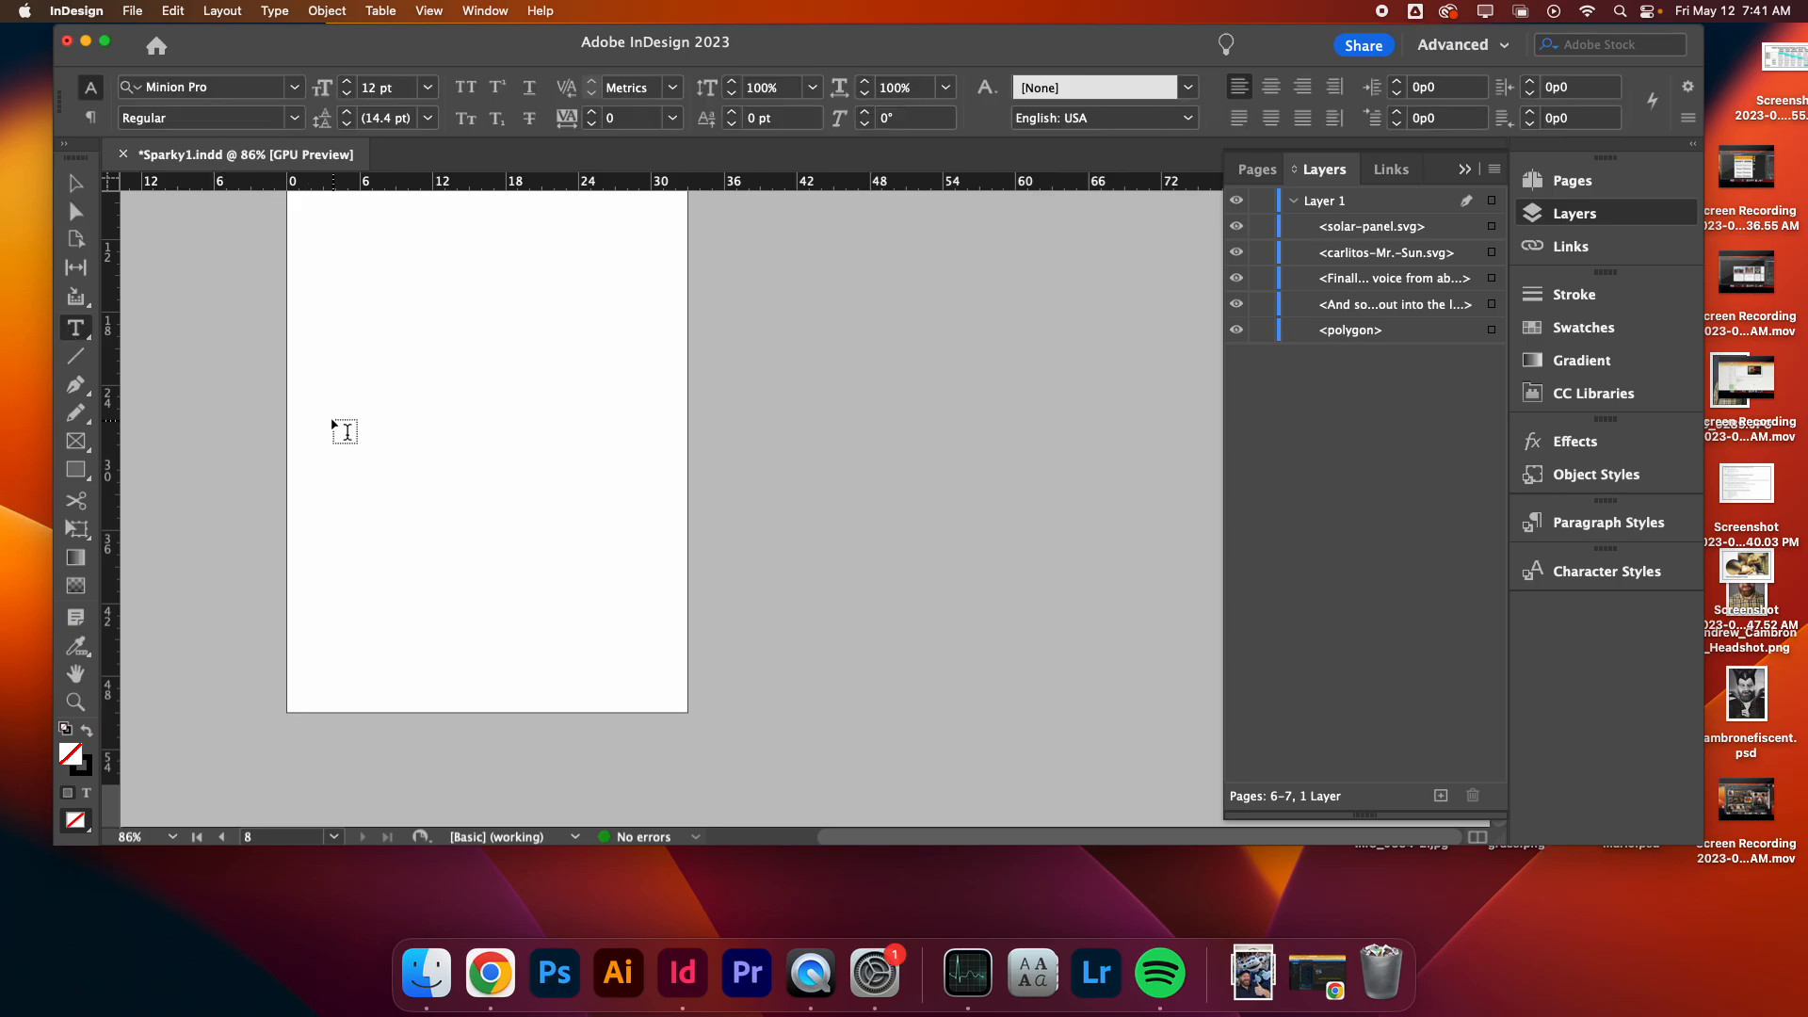
{"action": "key", "text": "w"}
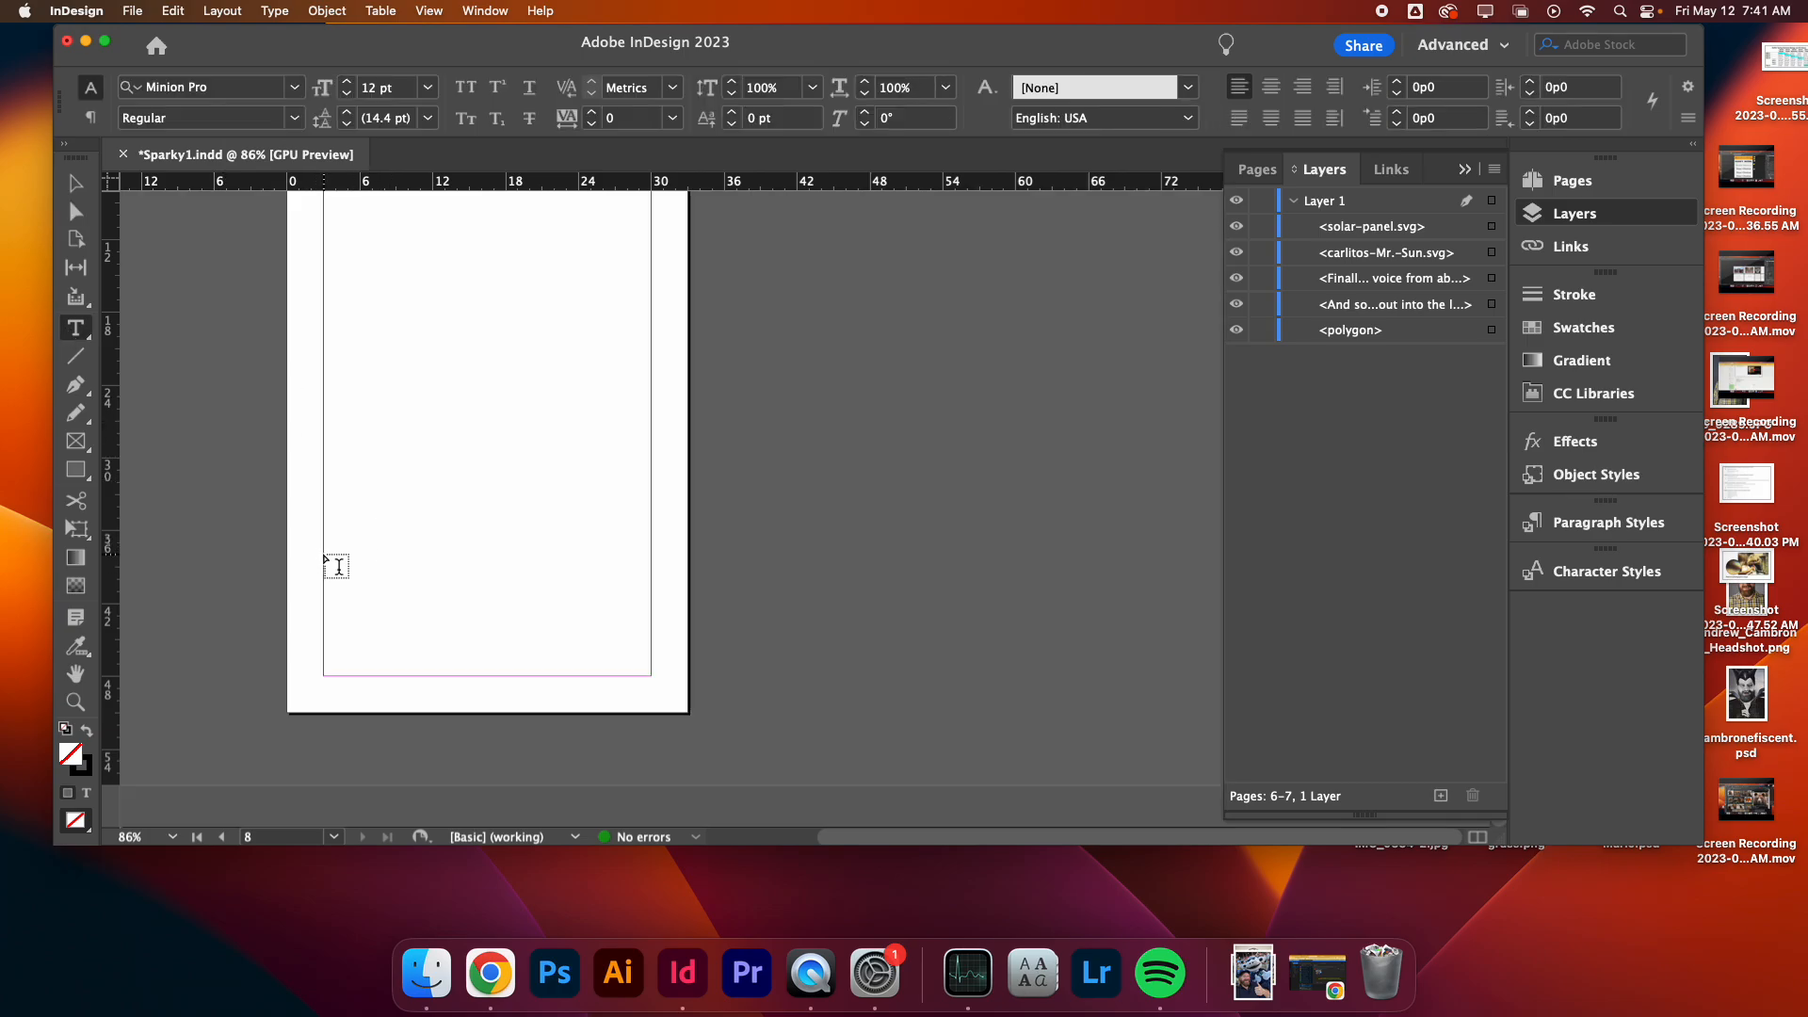
{"action": "left_click_drag", "start_coordinate": [325, 557], "coordinate": [656, 673]}
{"action": "type", "text": "F"}
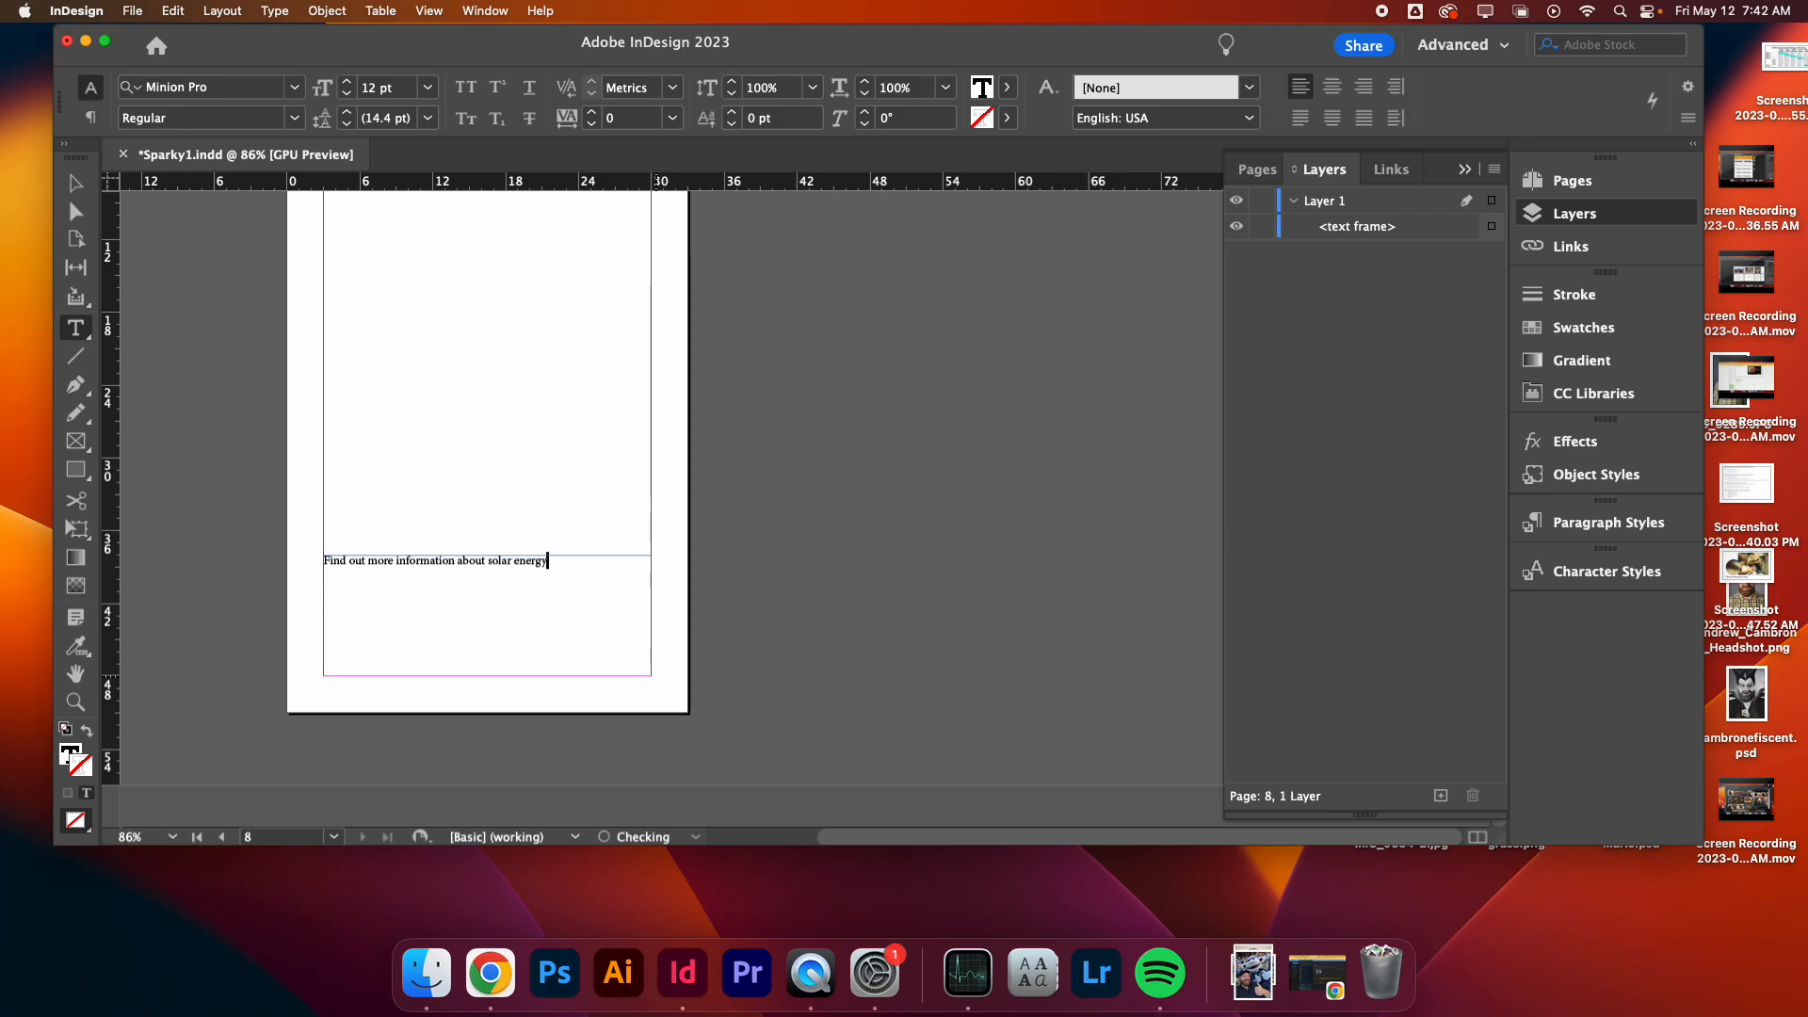
{"action": "type", "text": ", head to "}
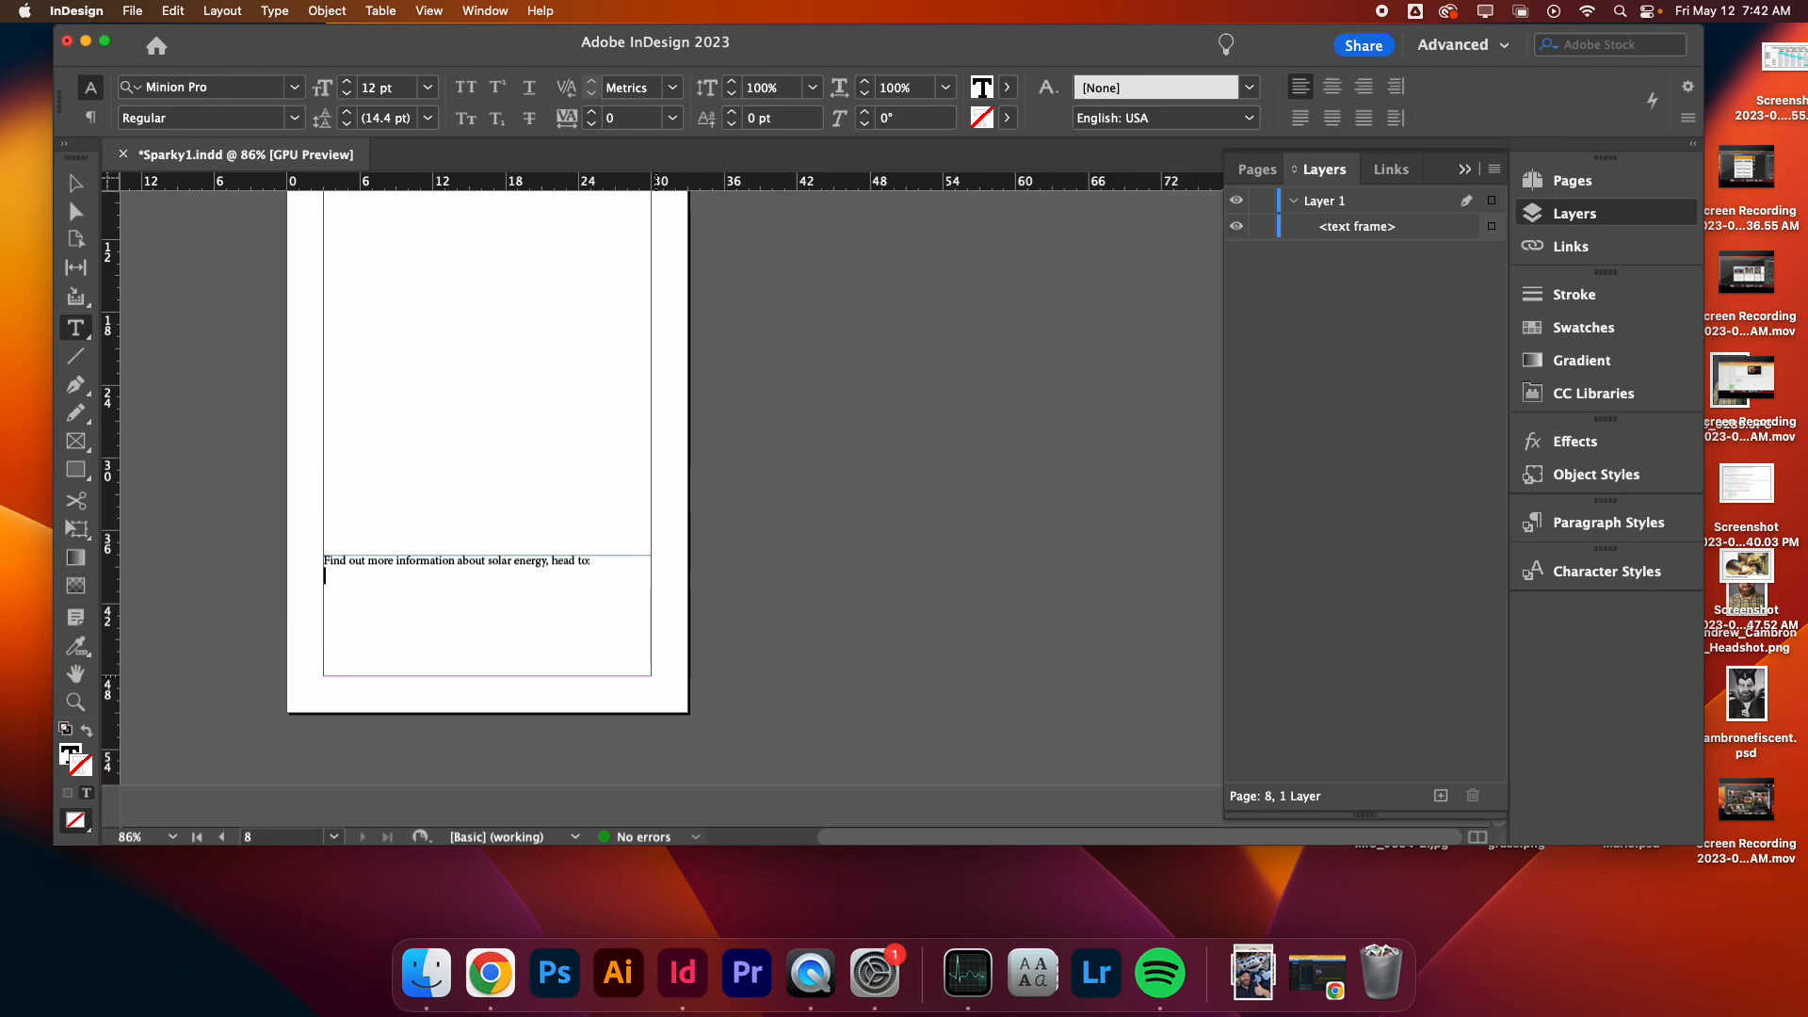
{"action": "type", "text": "energy.gov/solar"}
- Apply the Regular Text character style to all the text in the new frame
{"action": "key", "text": "super+a"}
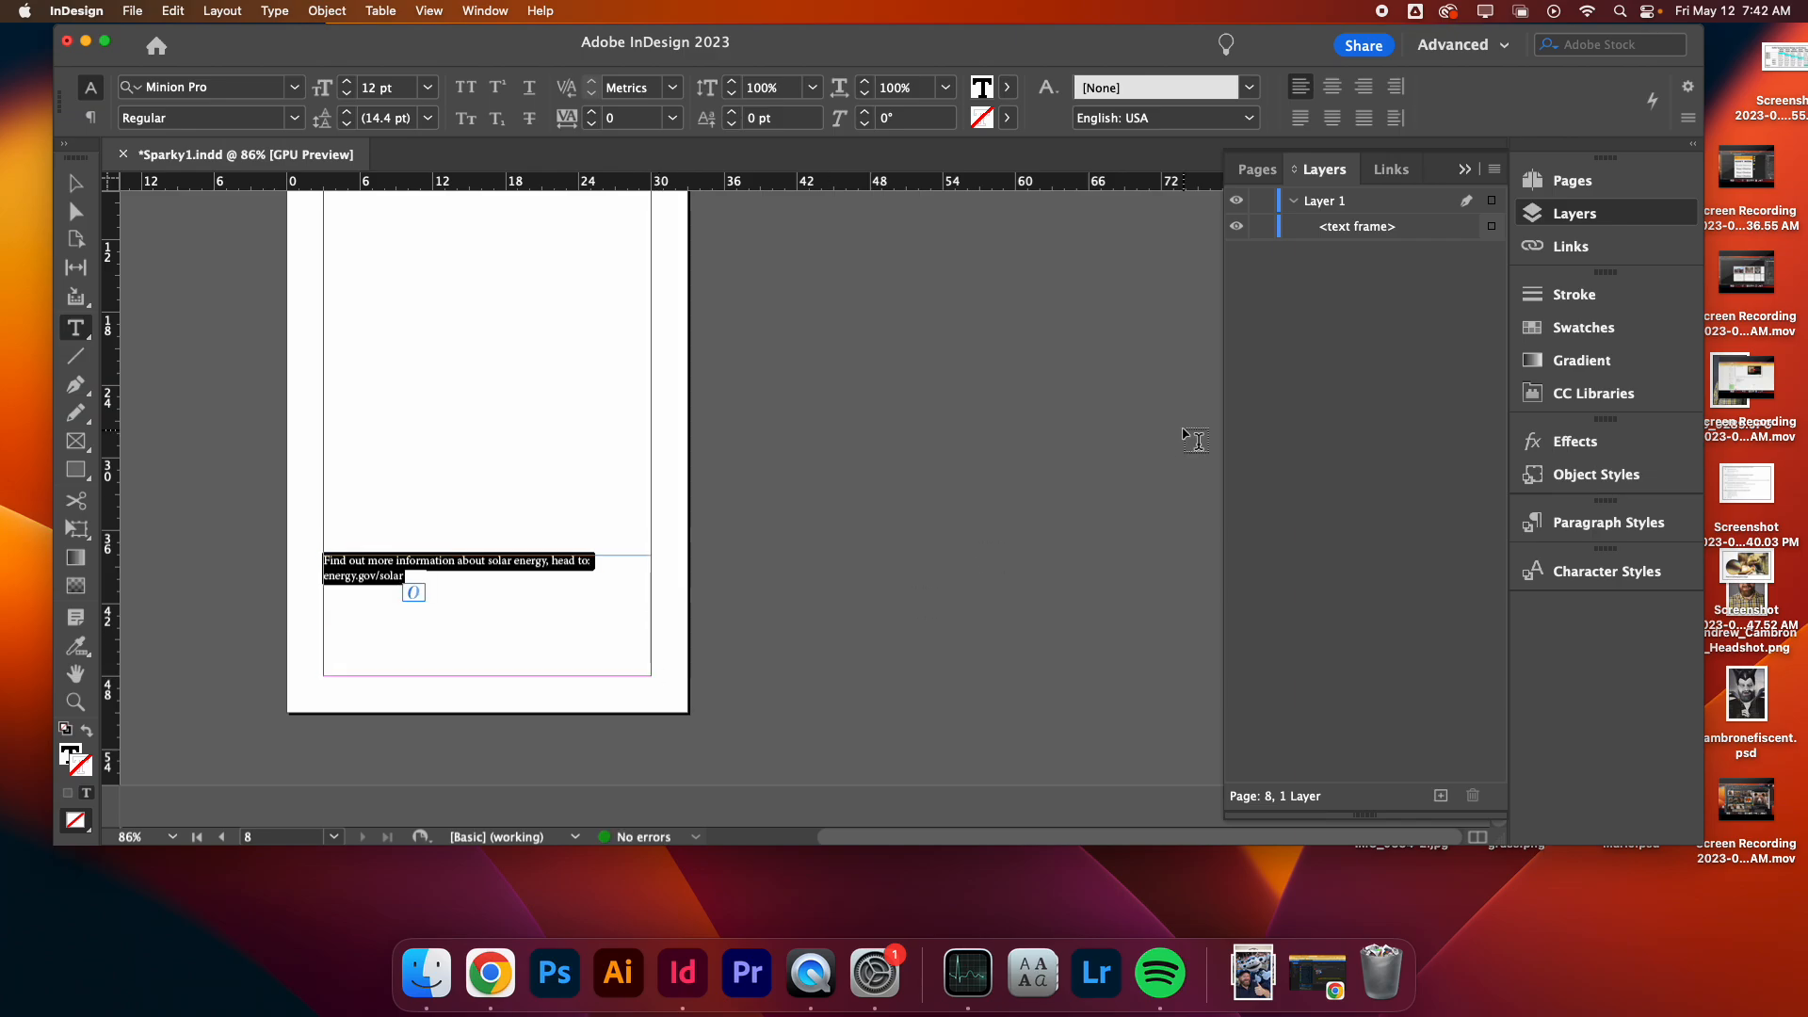
{"action": "left_click", "coordinate": [1610, 580]}
{"action": "left_click", "coordinate": [1304, 644]}
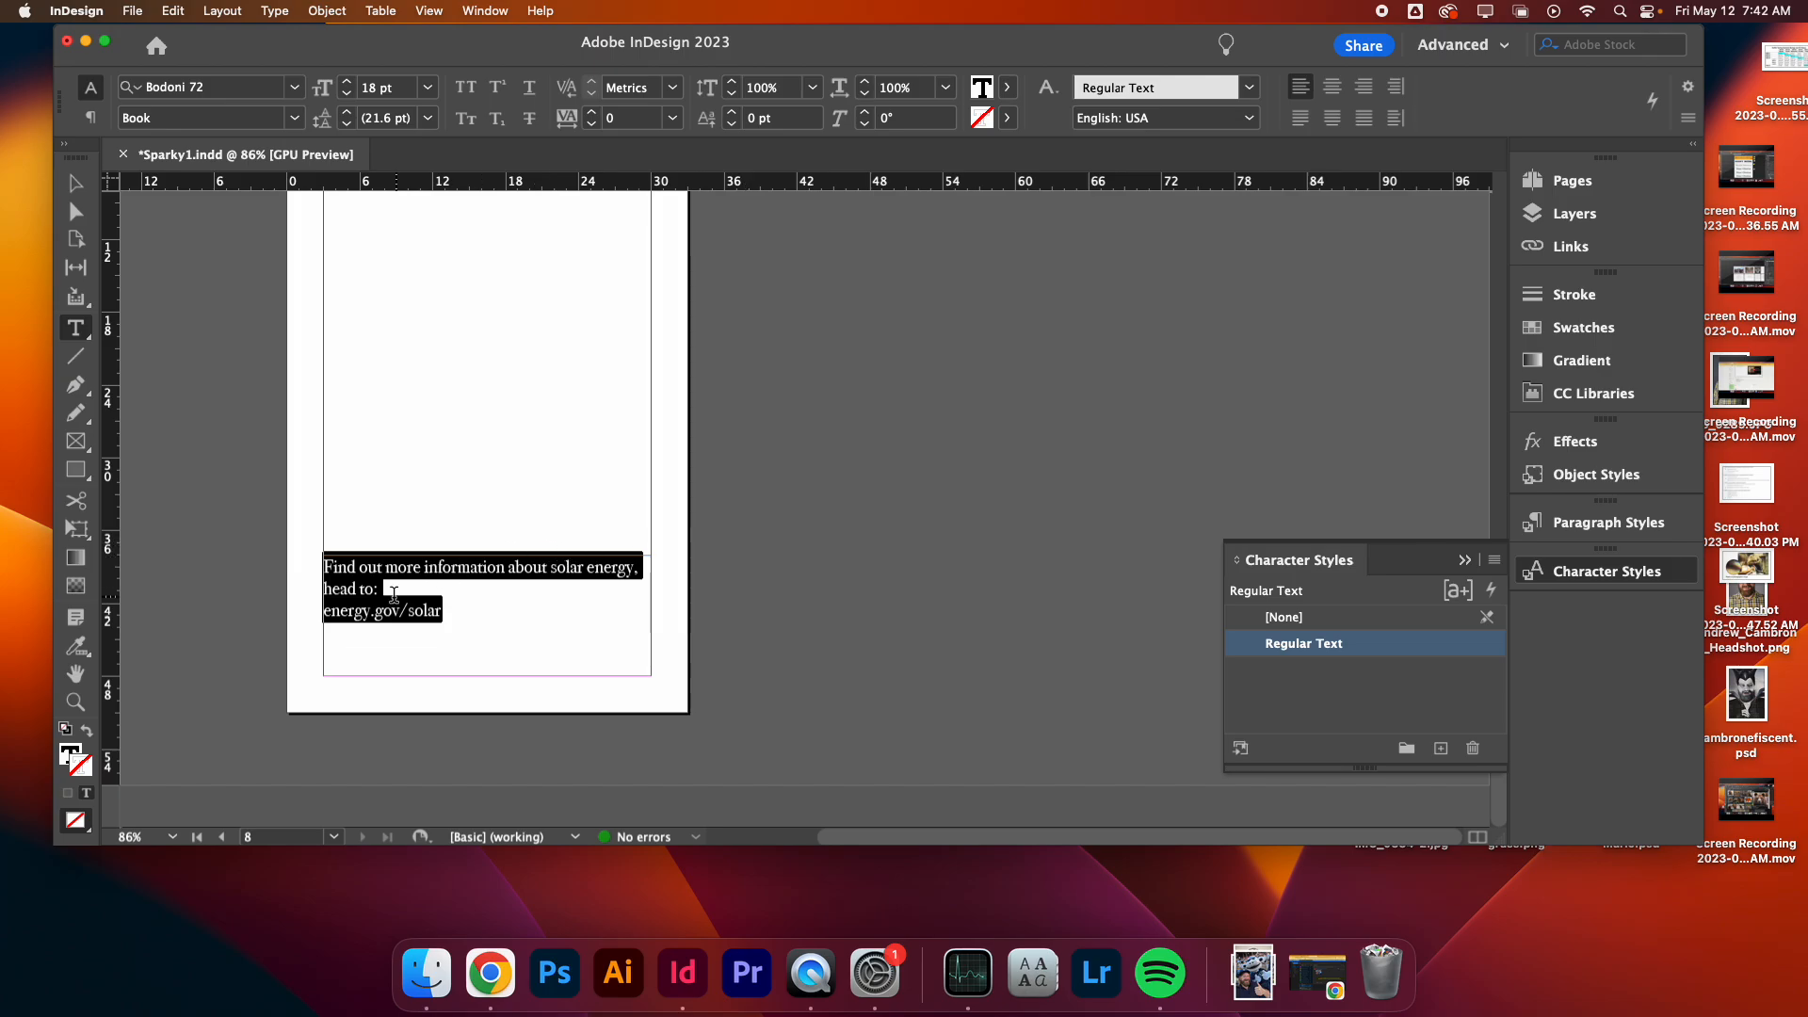
- Delete 'head to' from the closing text so it ends at 'solar energy:', and enlarge the energy.gov/solar line to 22 pt
{"action": "left_click_drag", "start_coordinate": [394, 595], "coordinate": [638, 565]}
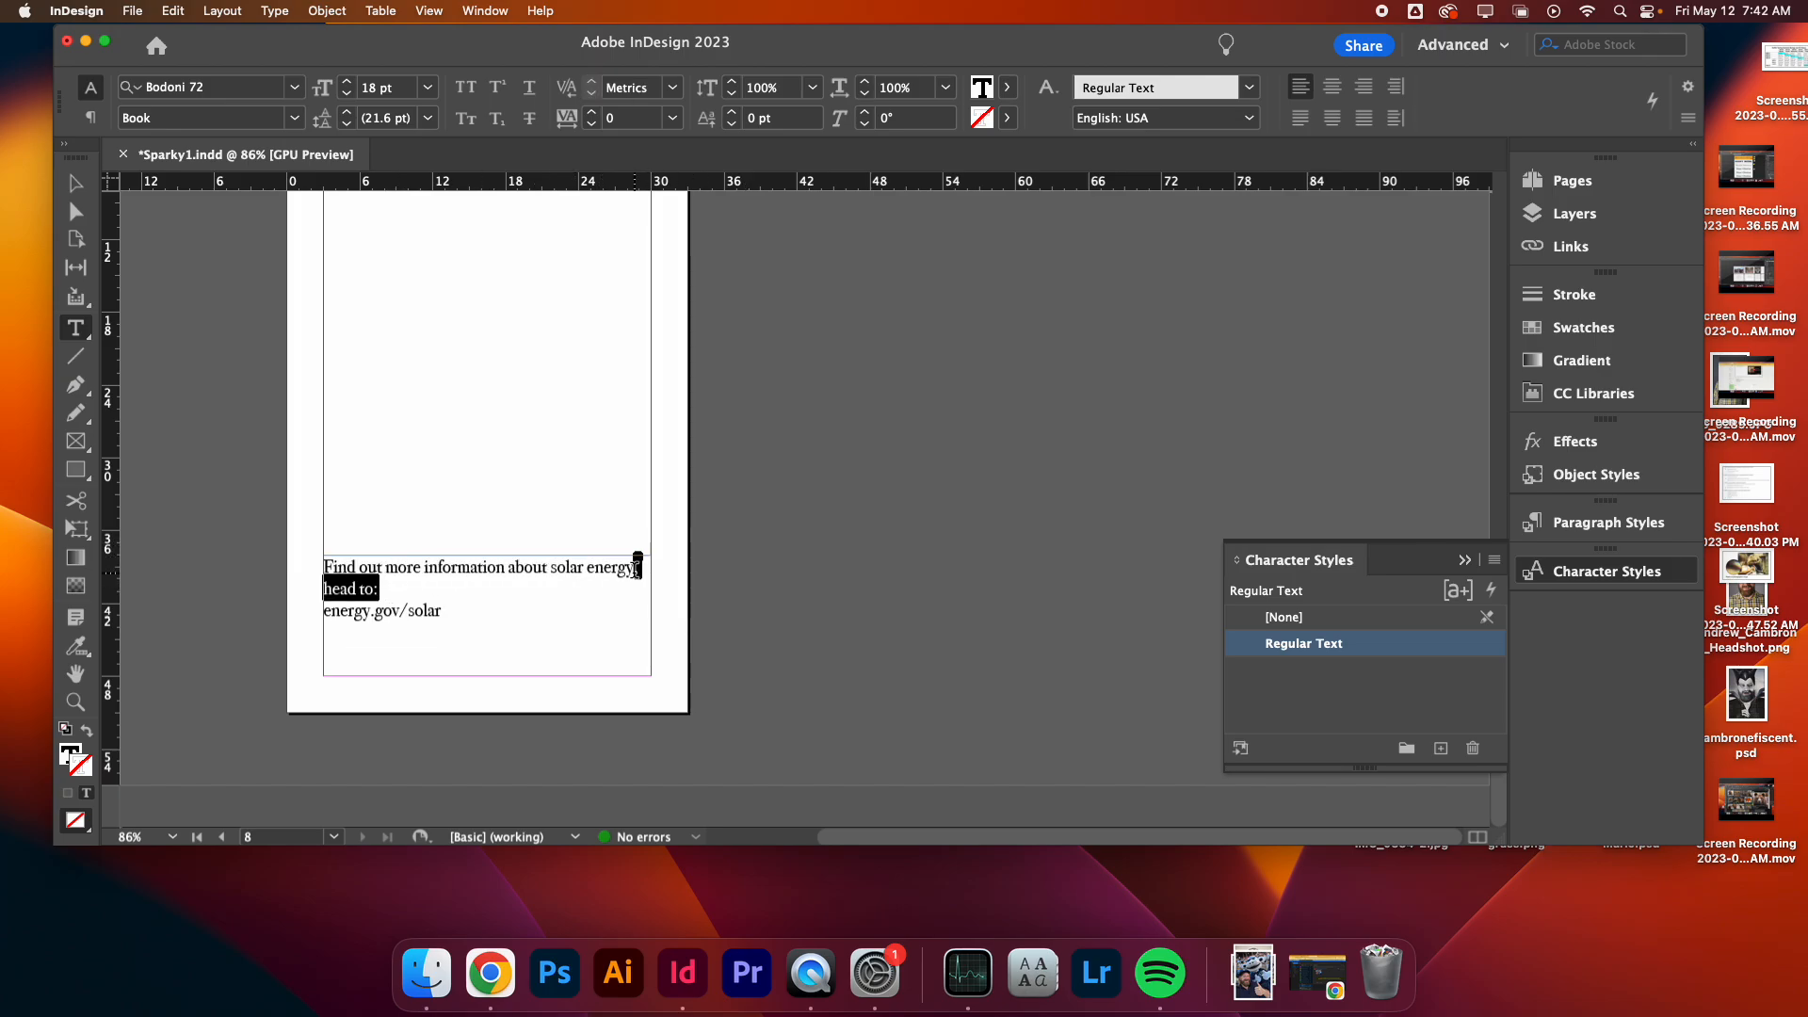
{"action": "key", "text": "BackSpace"}
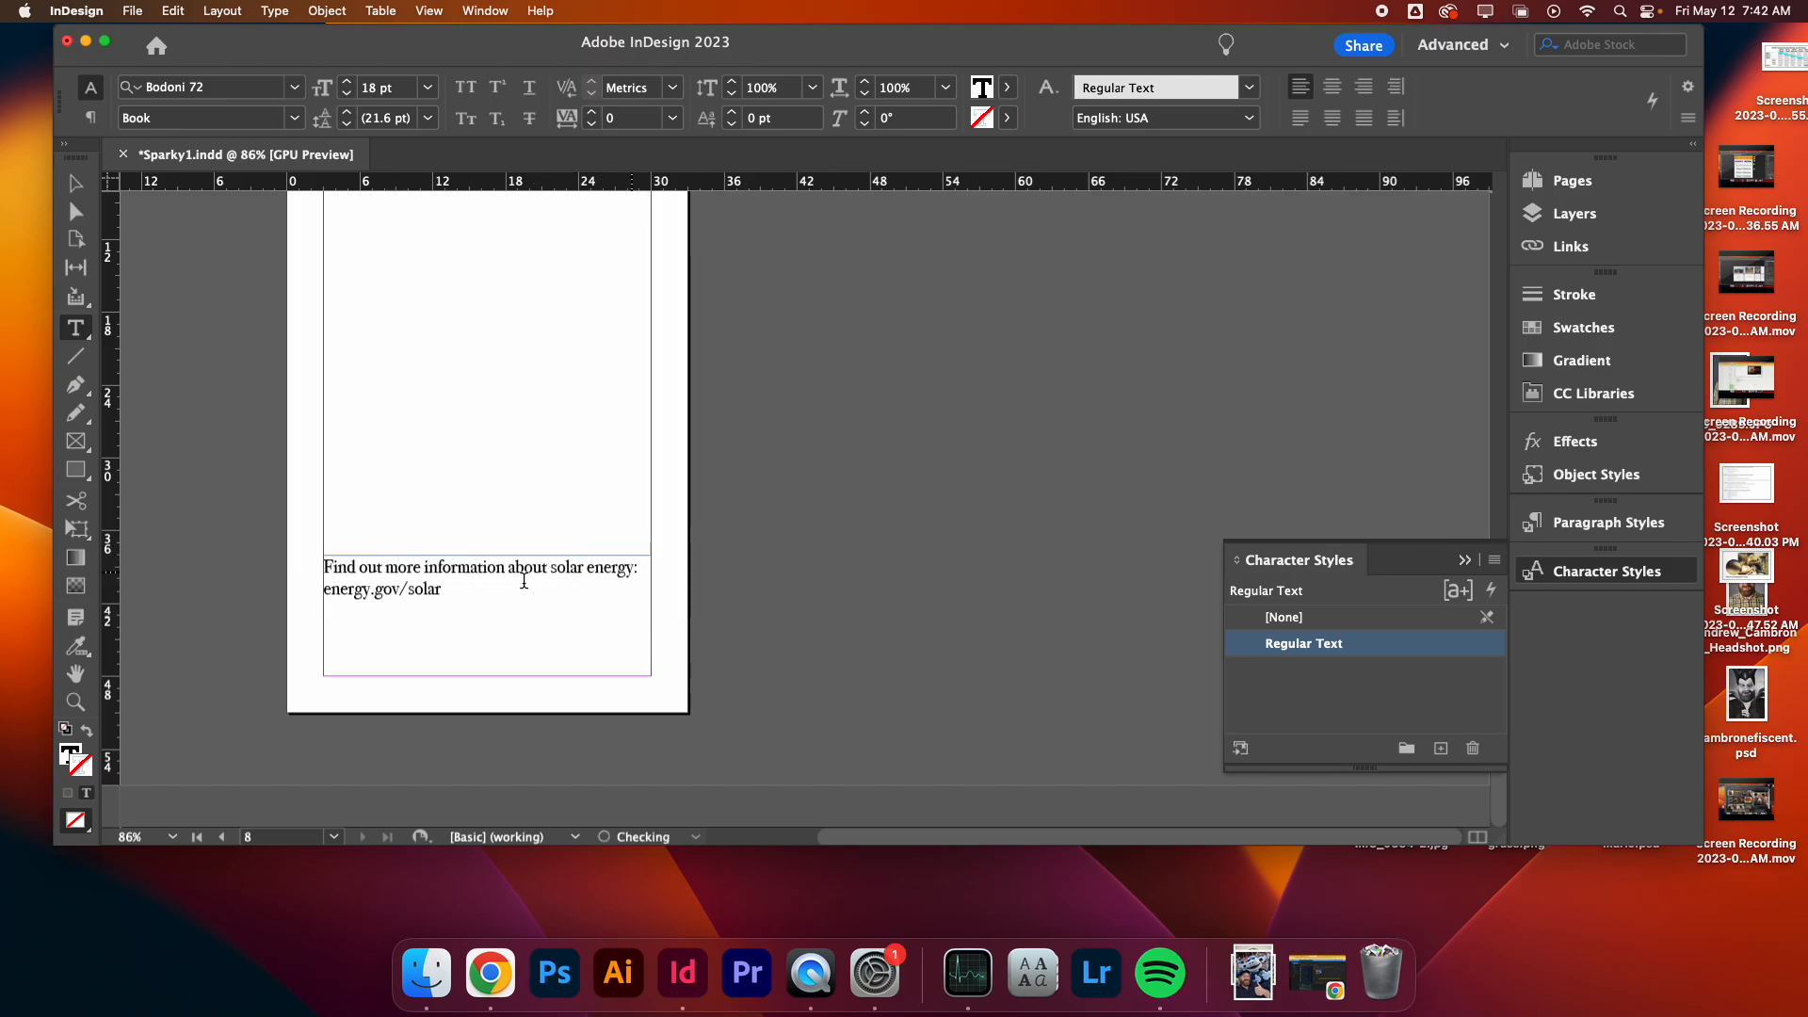
{"action": "triple_click", "coordinate": [363, 595]}
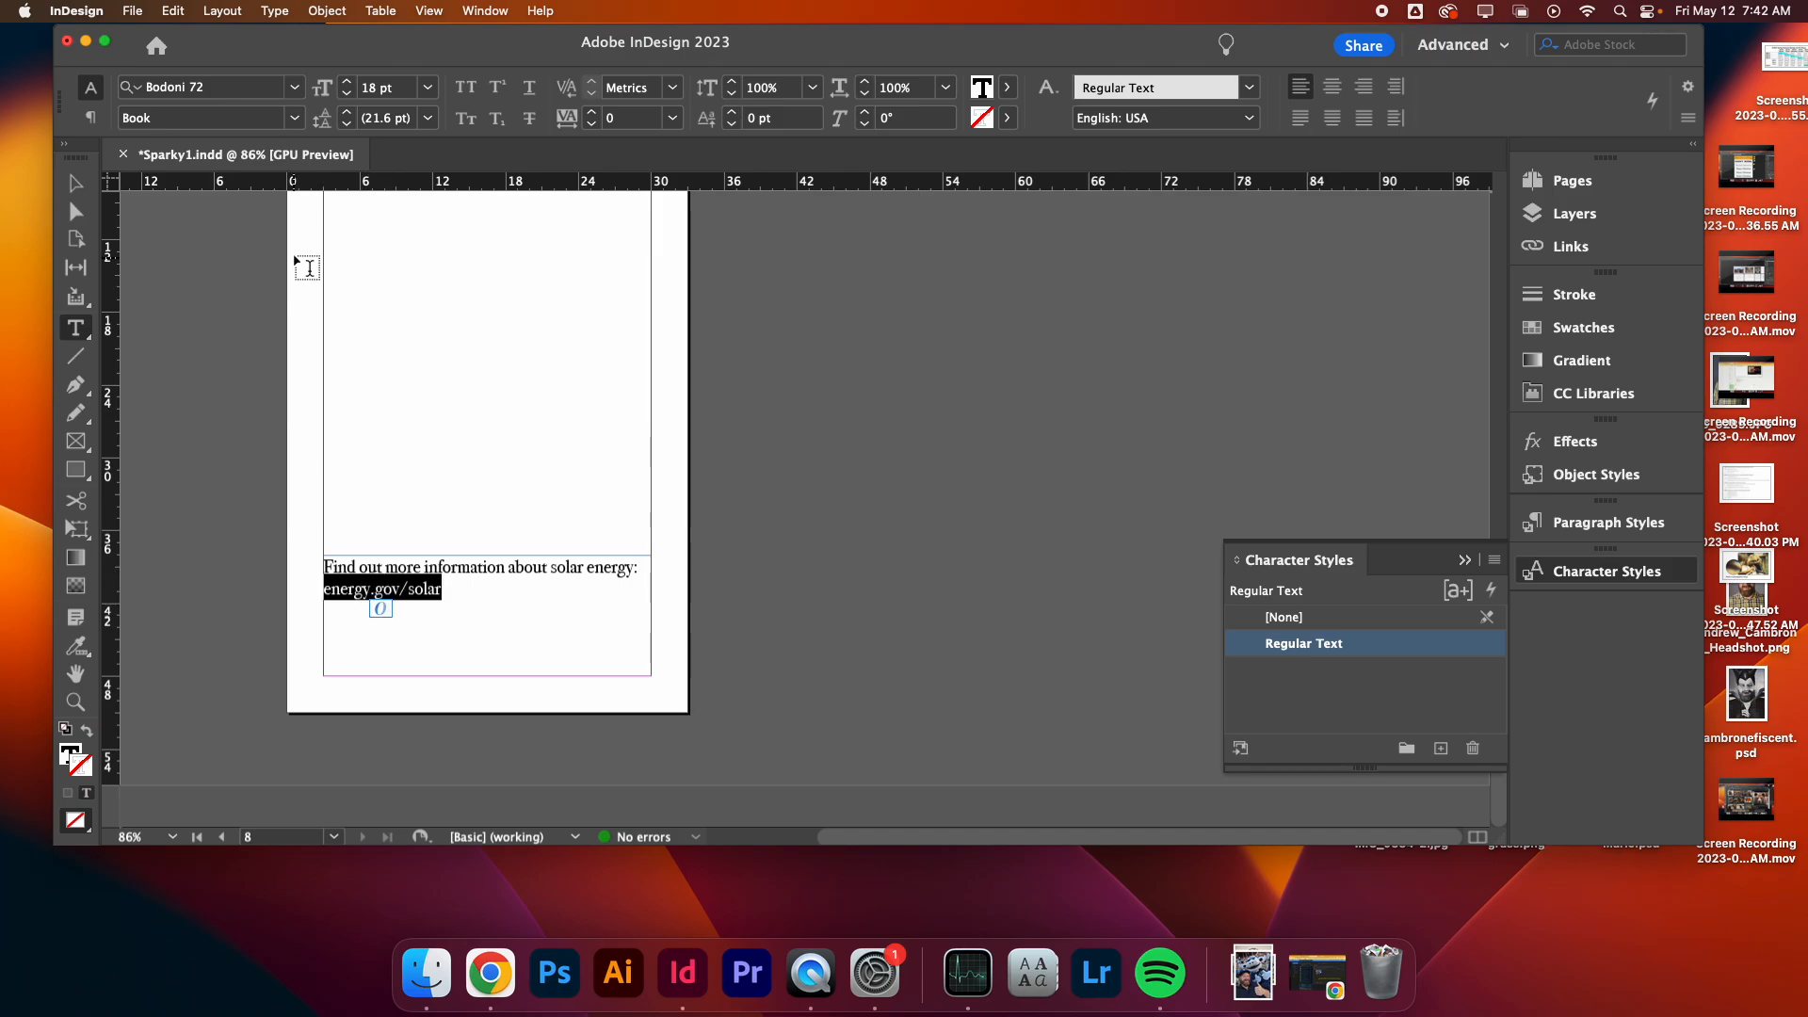
{"action": "left_click", "coordinate": [347, 81]}
{"action": "left_click", "coordinate": [346, 81]}
{"action": "left_click", "coordinate": [346, 81]}
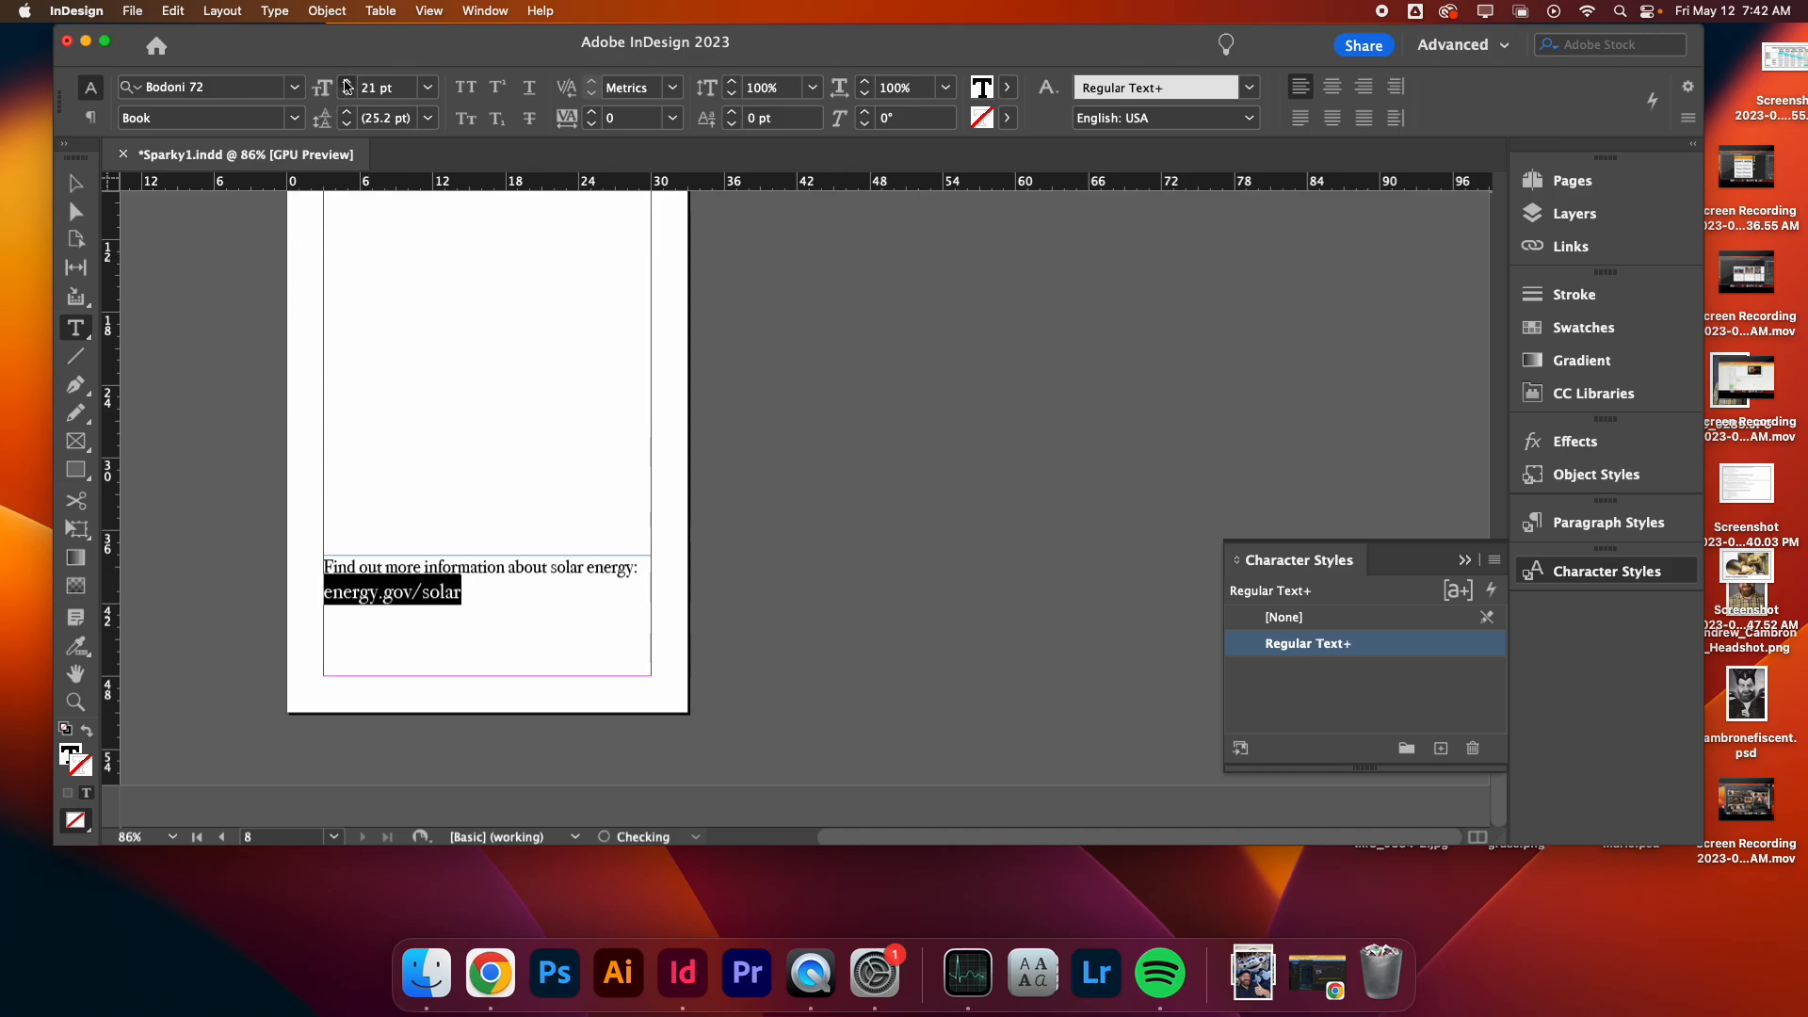
{"action": "left_click", "coordinate": [347, 81]}
- Centre-align both lines of the closing text on page 8
{"action": "left_click", "coordinate": [1332, 86]}
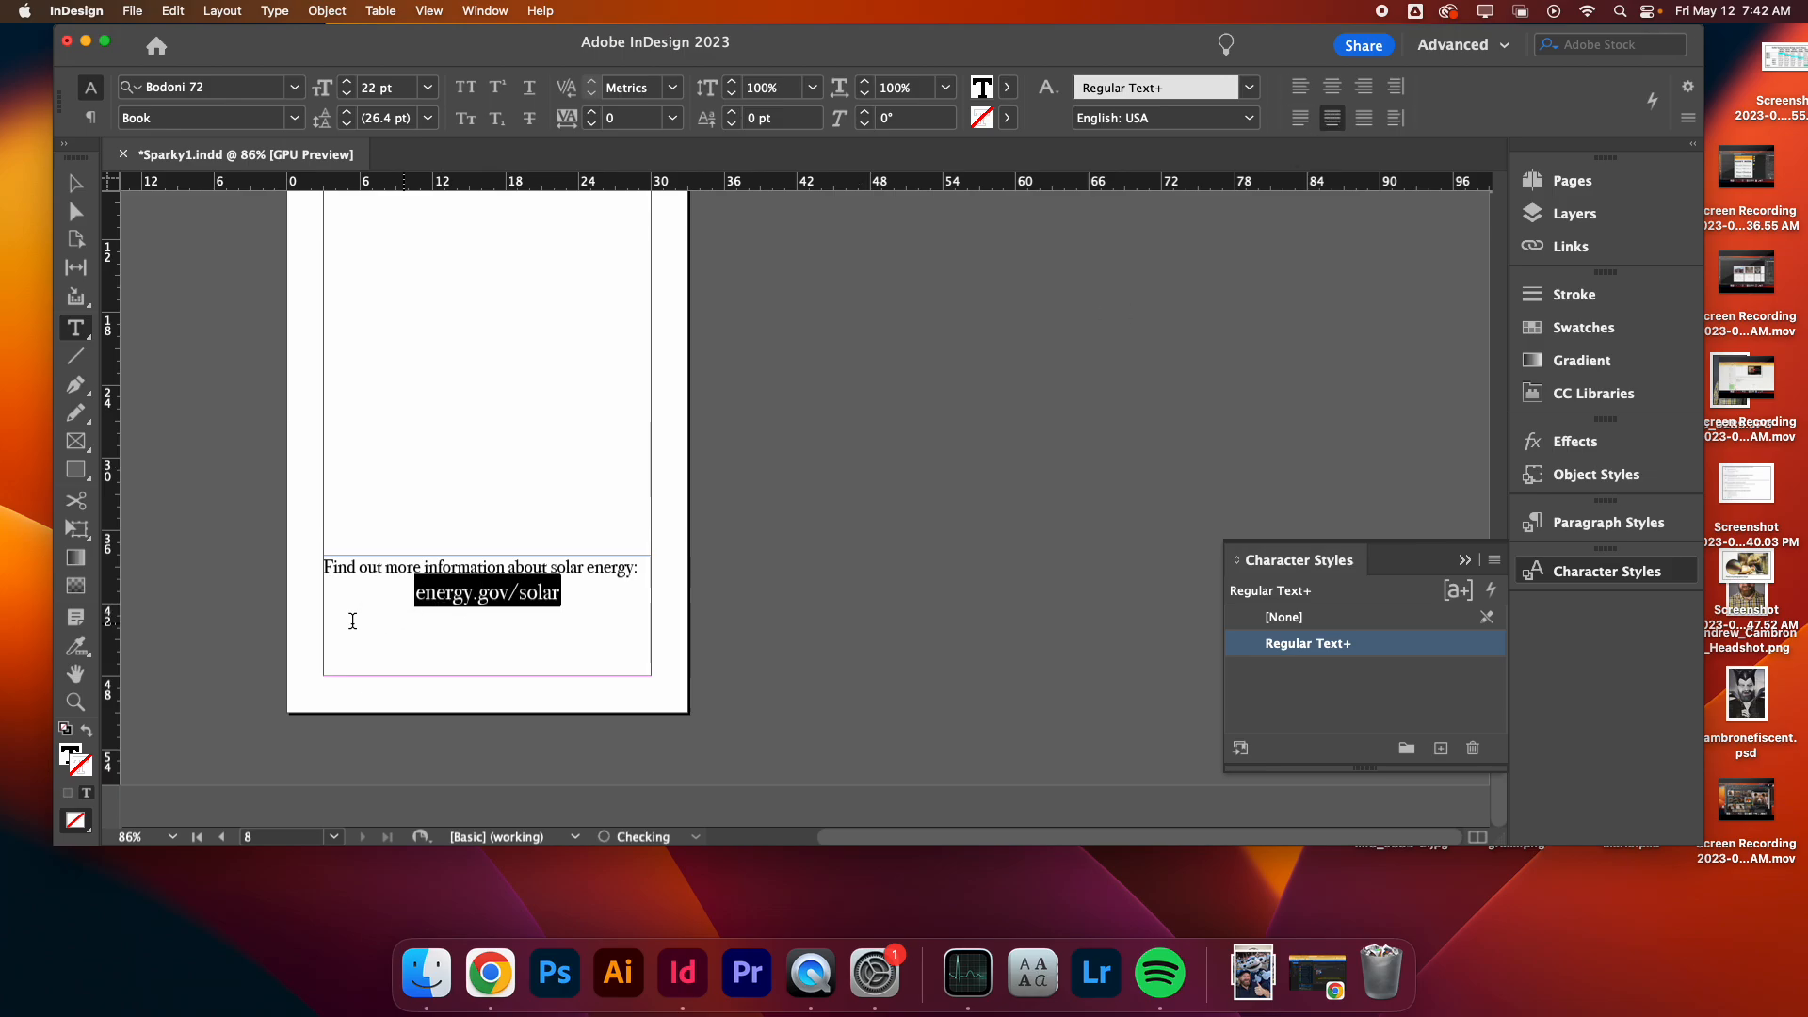
{"action": "triple_click", "coordinate": [413, 564]}
{"action": "left_click", "coordinate": [1342, 88]}
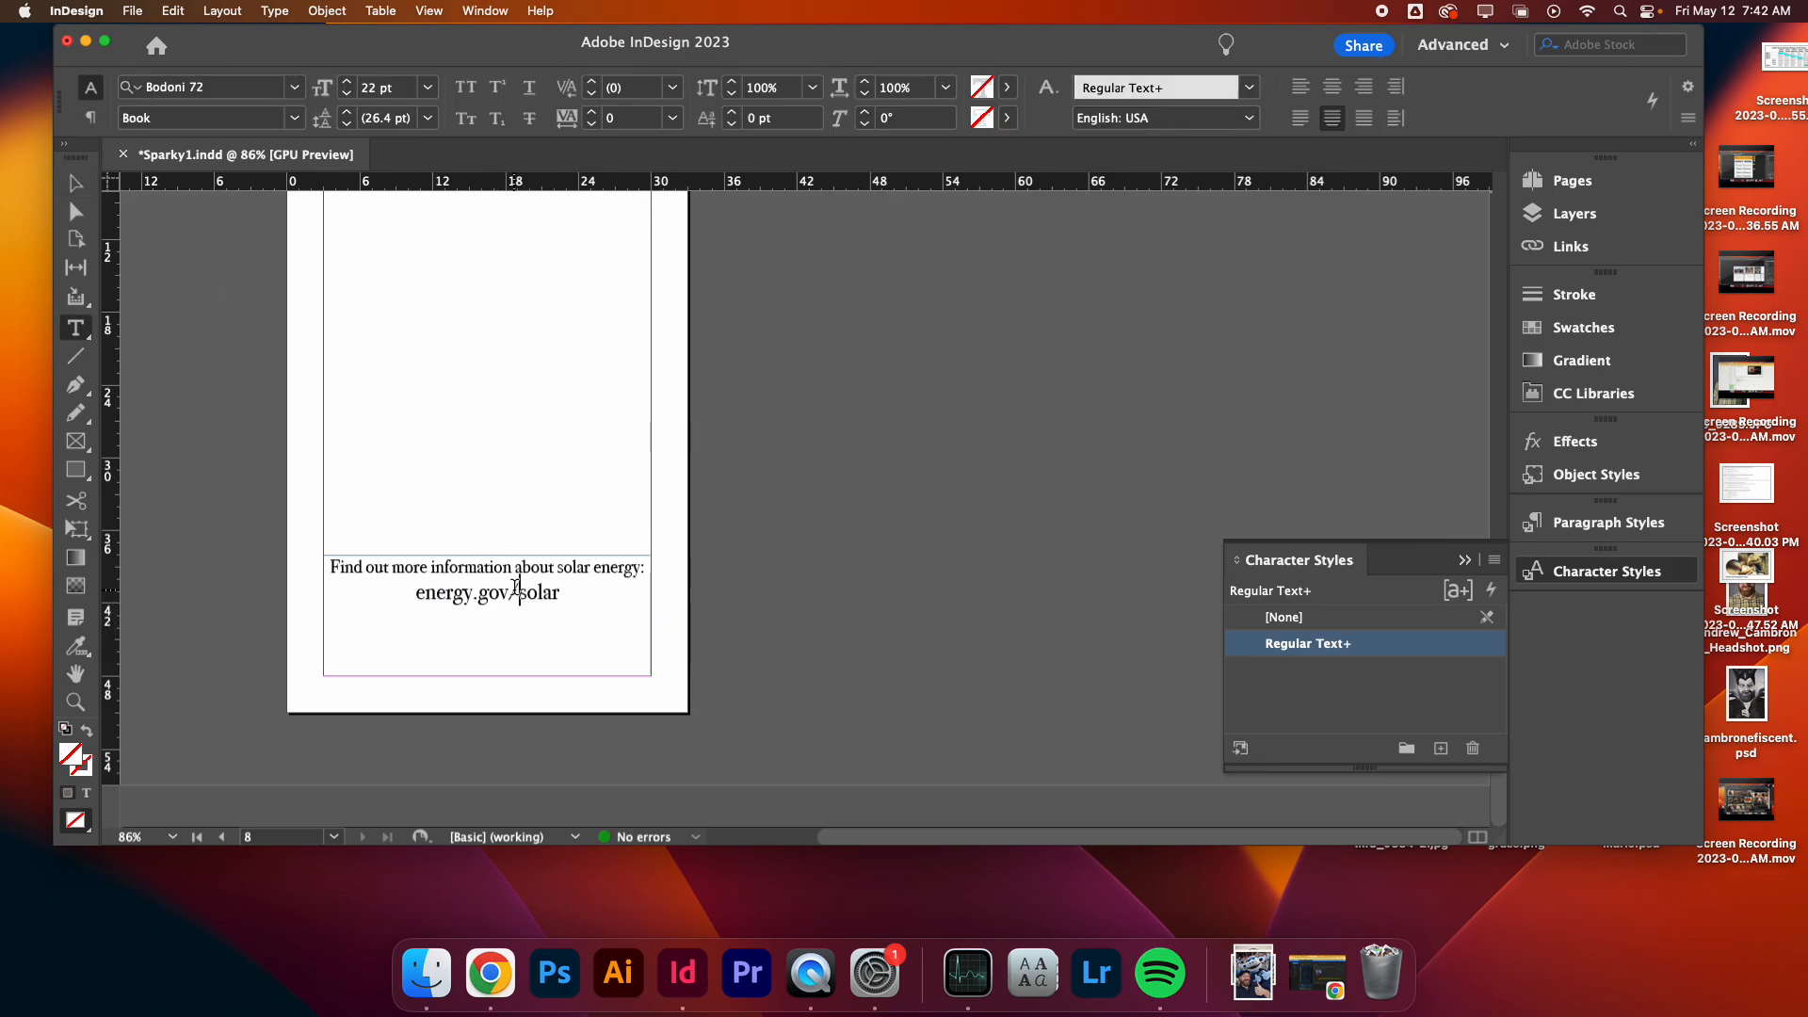
- Enlarge the energy.gov/solar line to 32 pt
{"action": "left_click_drag", "start_coordinate": [559, 595], "coordinate": [416, 595]}
{"action": "left_click", "coordinate": [345, 82]}
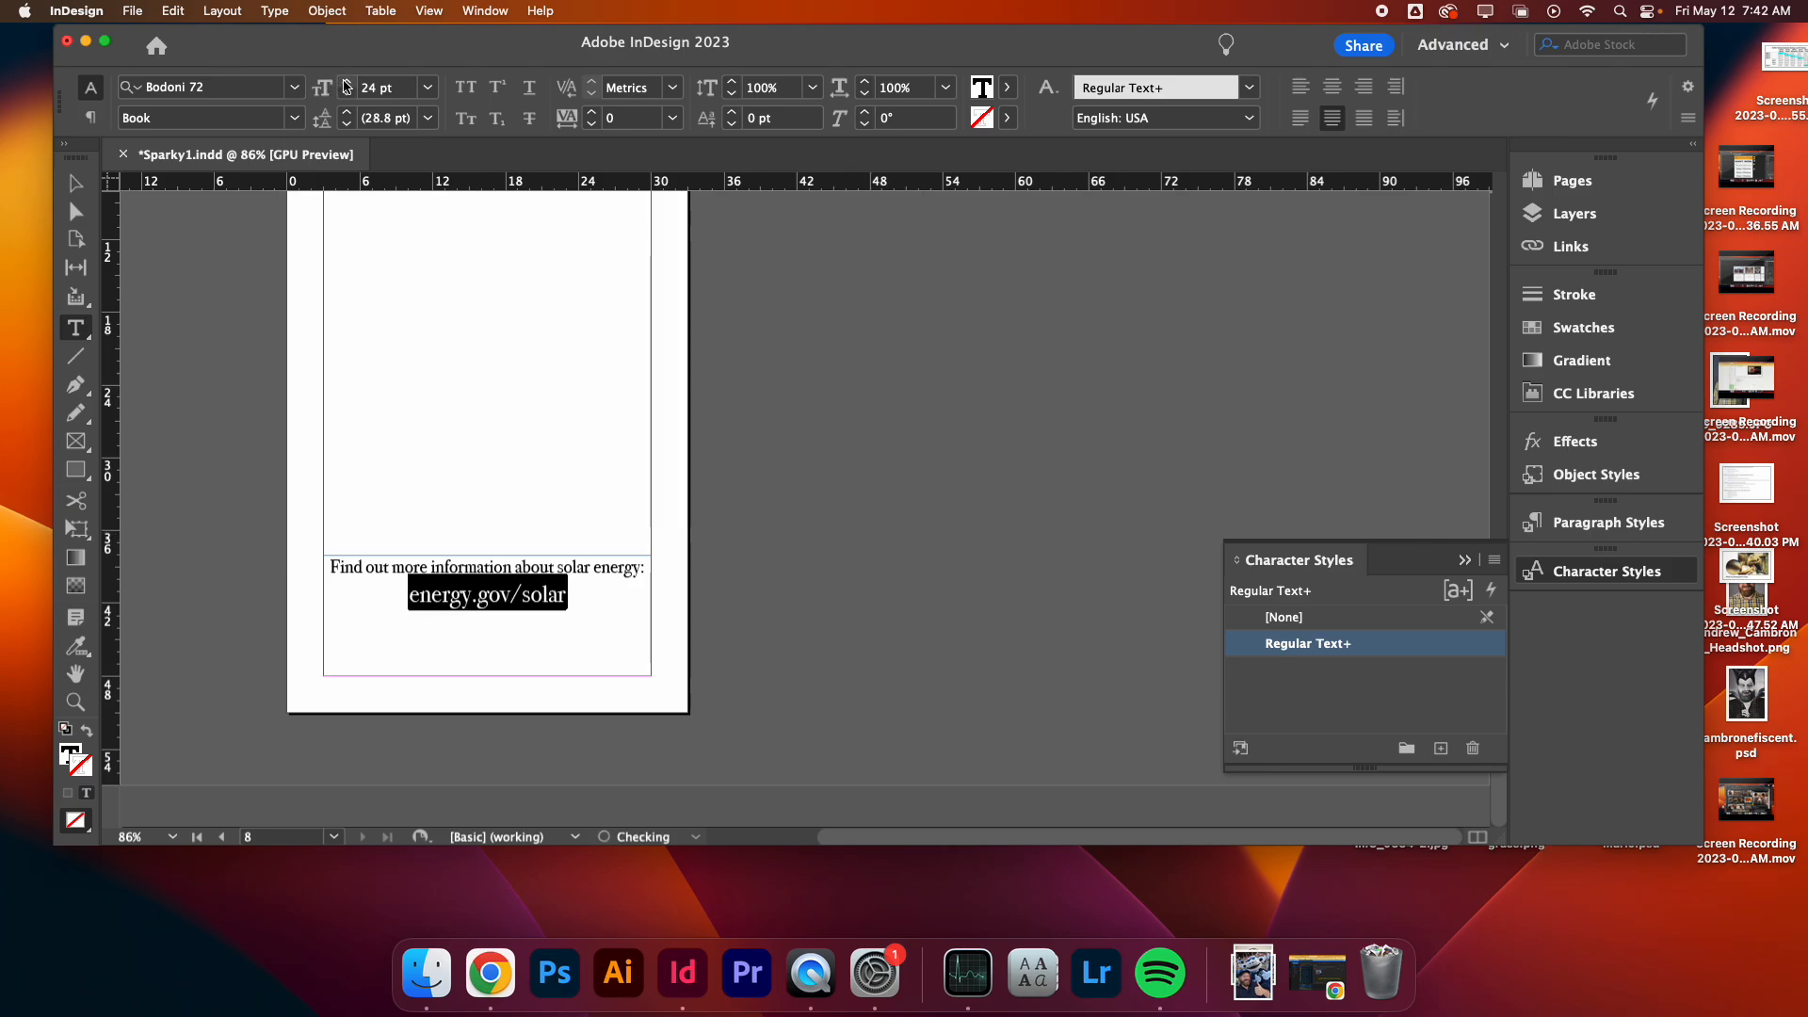
{"action": "left_click", "coordinate": [346, 81]}
{"action": "left_click", "coordinate": [346, 82]}
{"action": "left_click", "coordinate": [345, 82]}
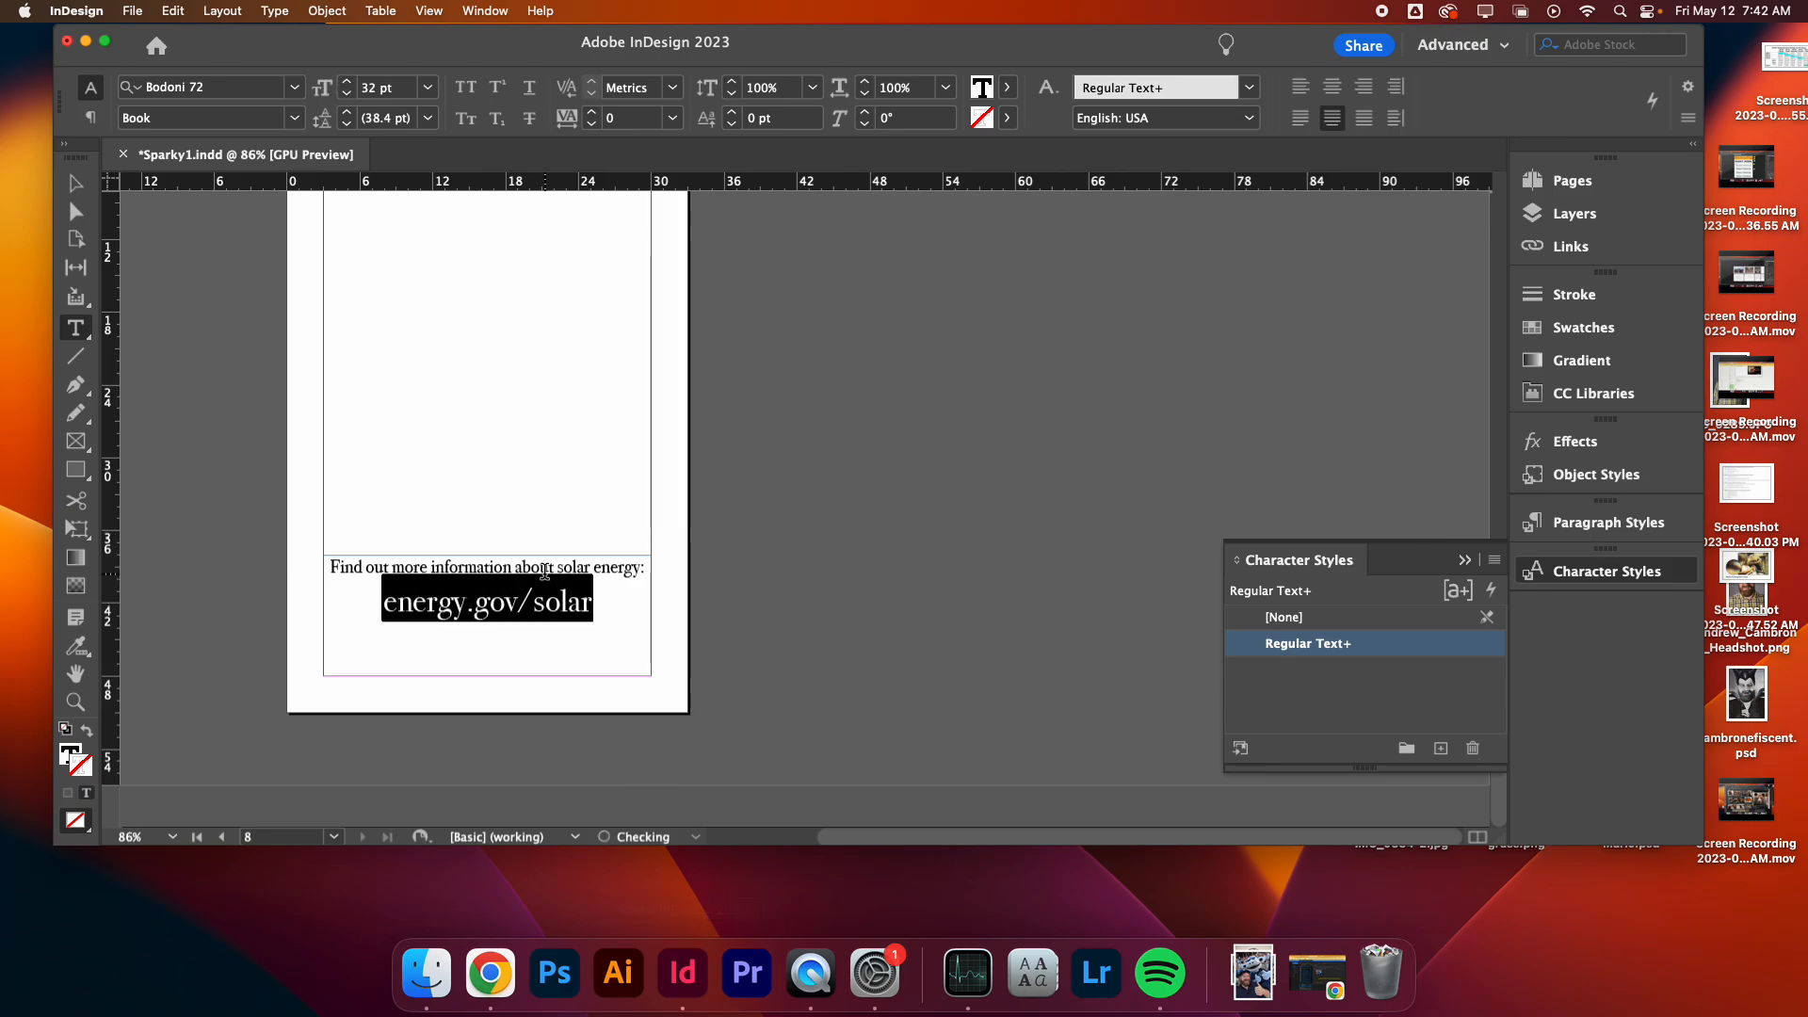
- Tighten the kerning between the slash and 'solar' in the web address to -140
{"action": "left_click", "coordinate": [543, 600]}
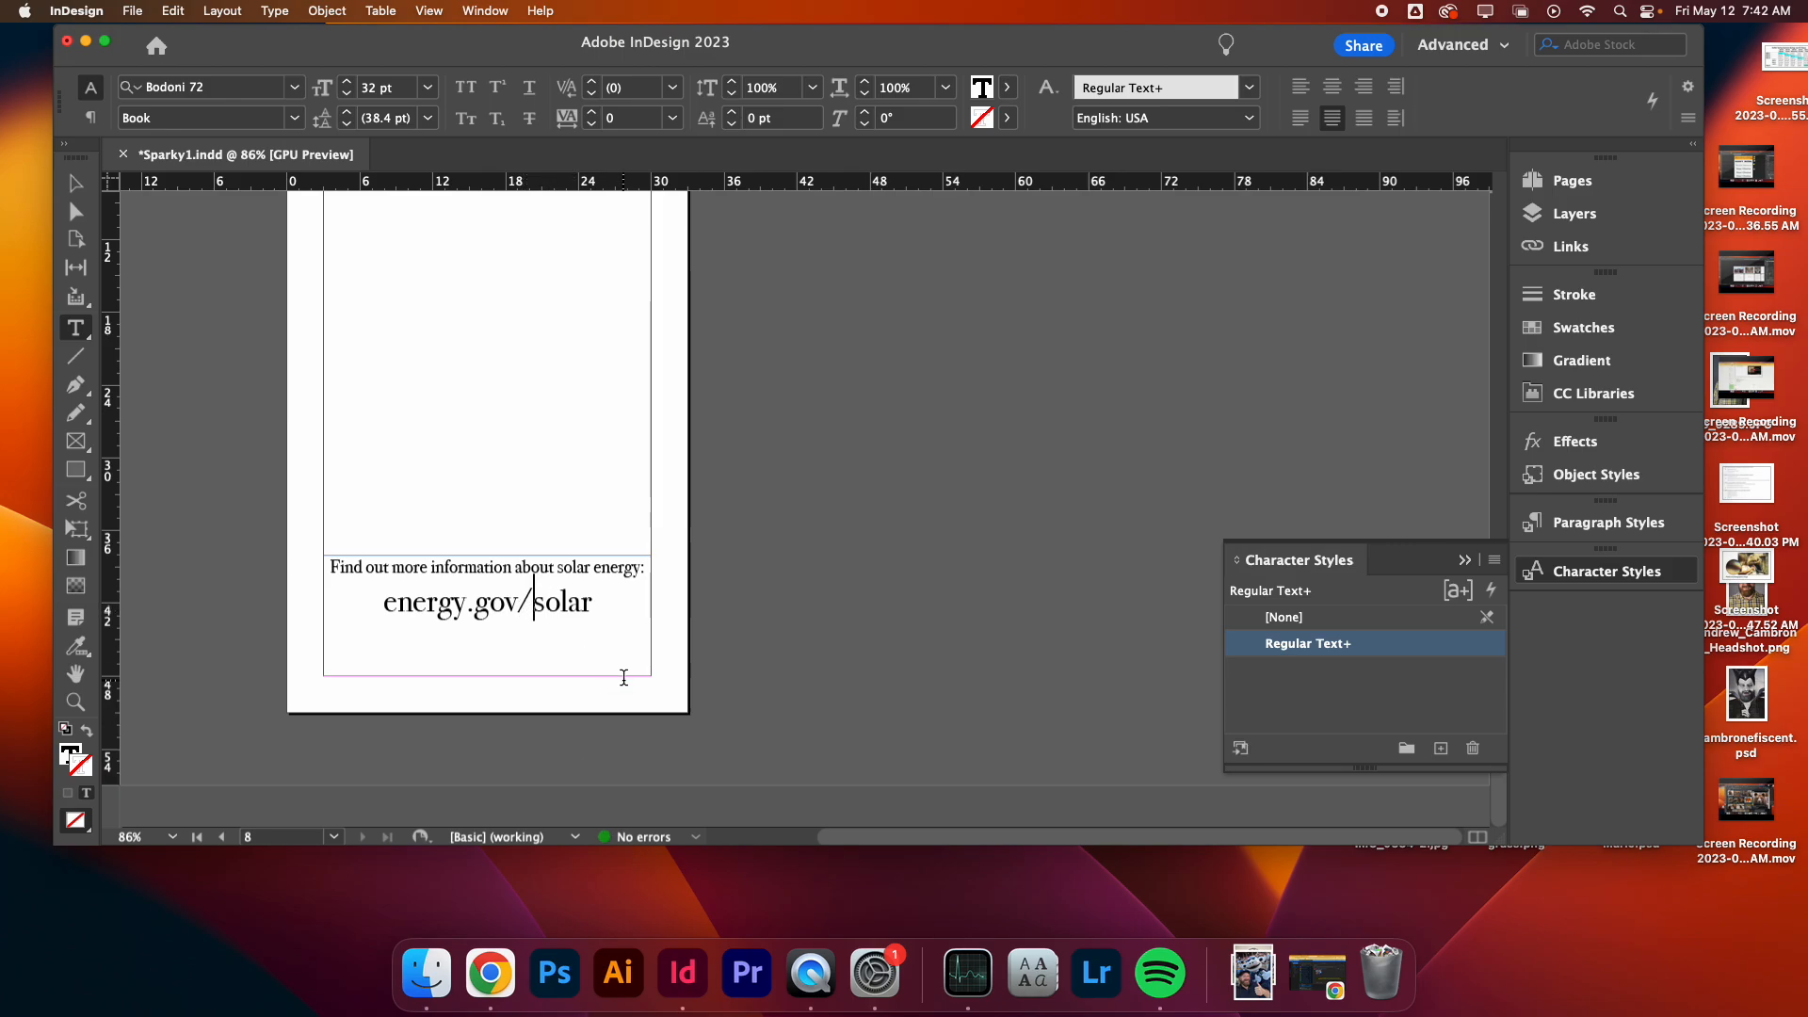
{"action": "key", "text": "alt+Left"}
{"action": "key", "text": "alt+Left"}
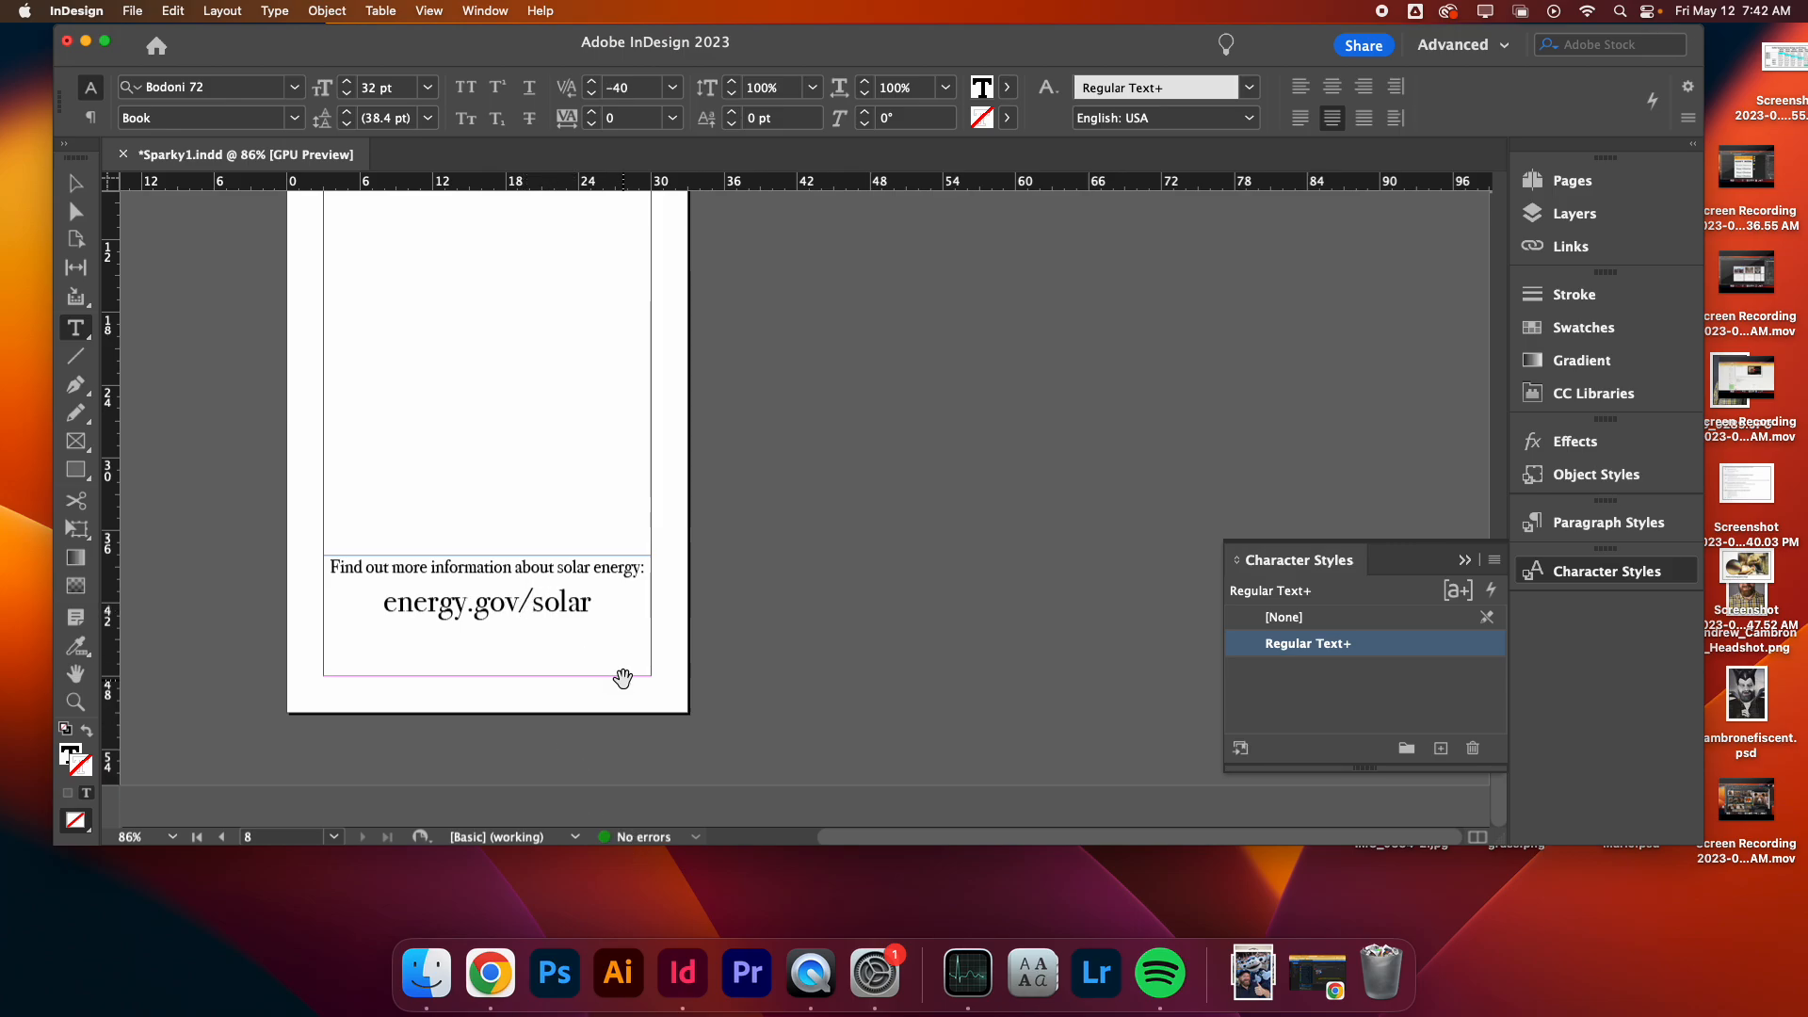
{"action": "key", "text": "alt+Left"}
{"action": "key", "text": "alt+Left"}
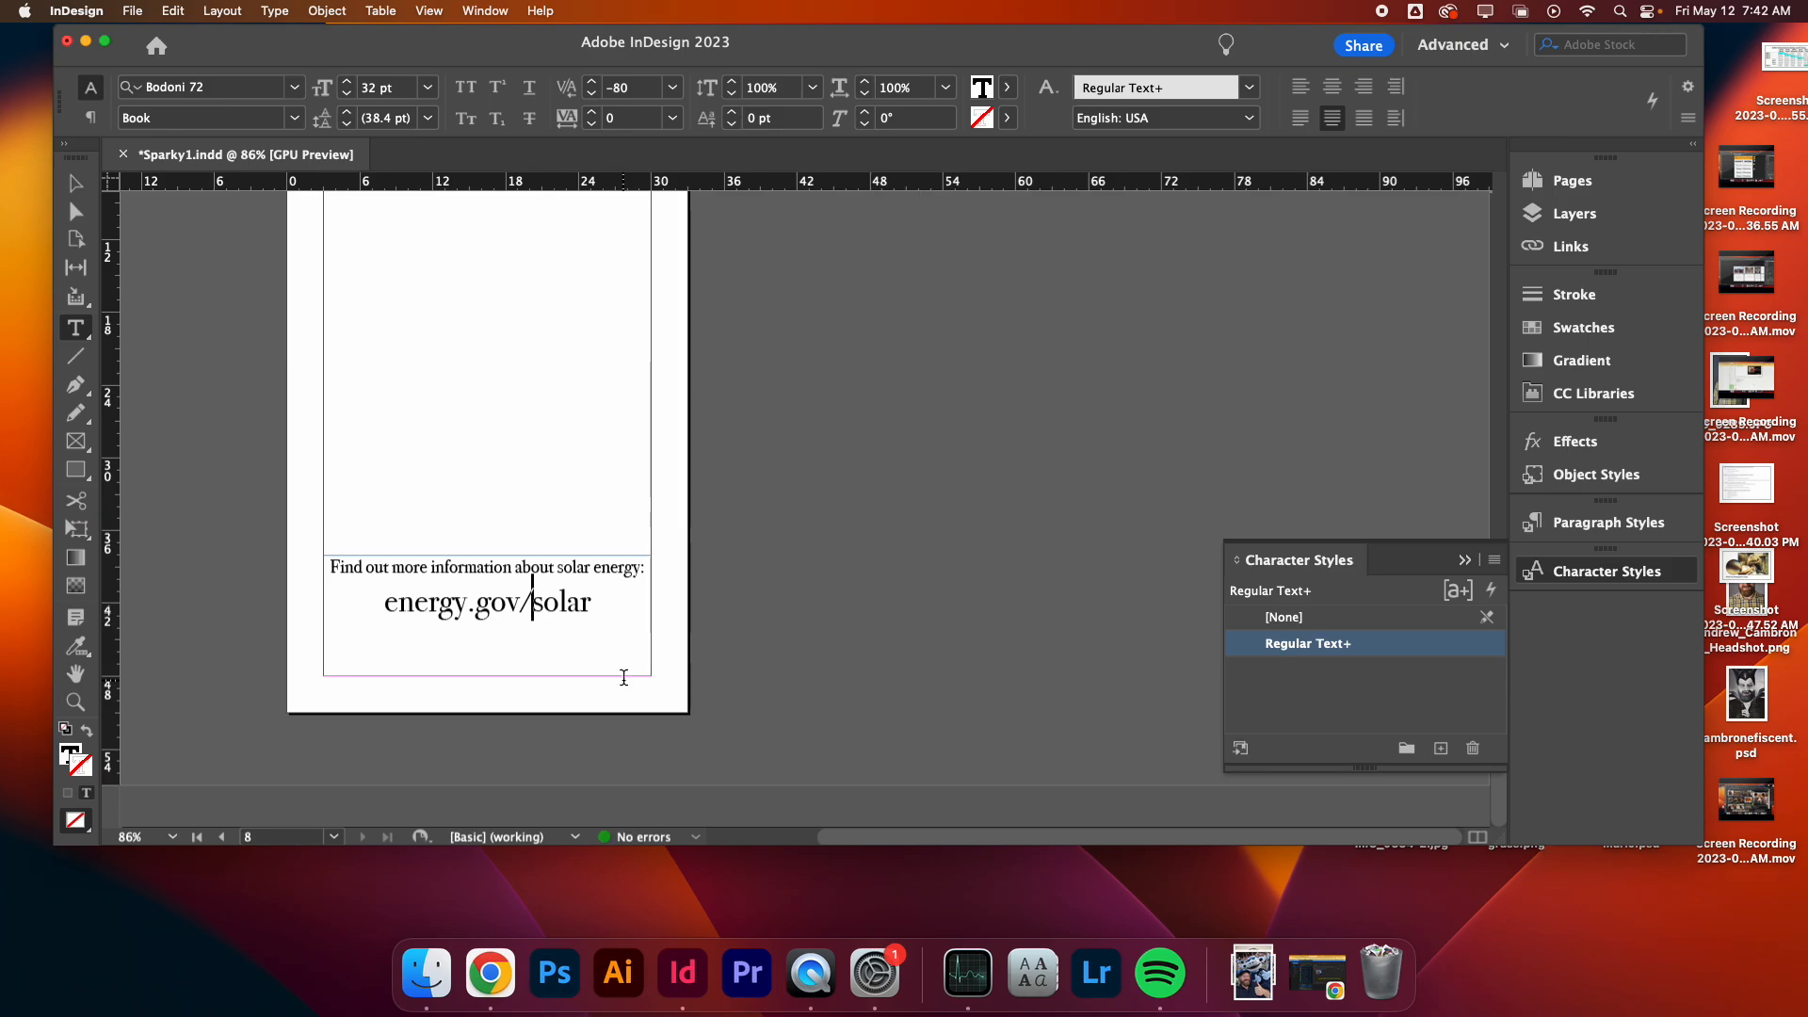
{"action": "key", "text": "alt+Left"}
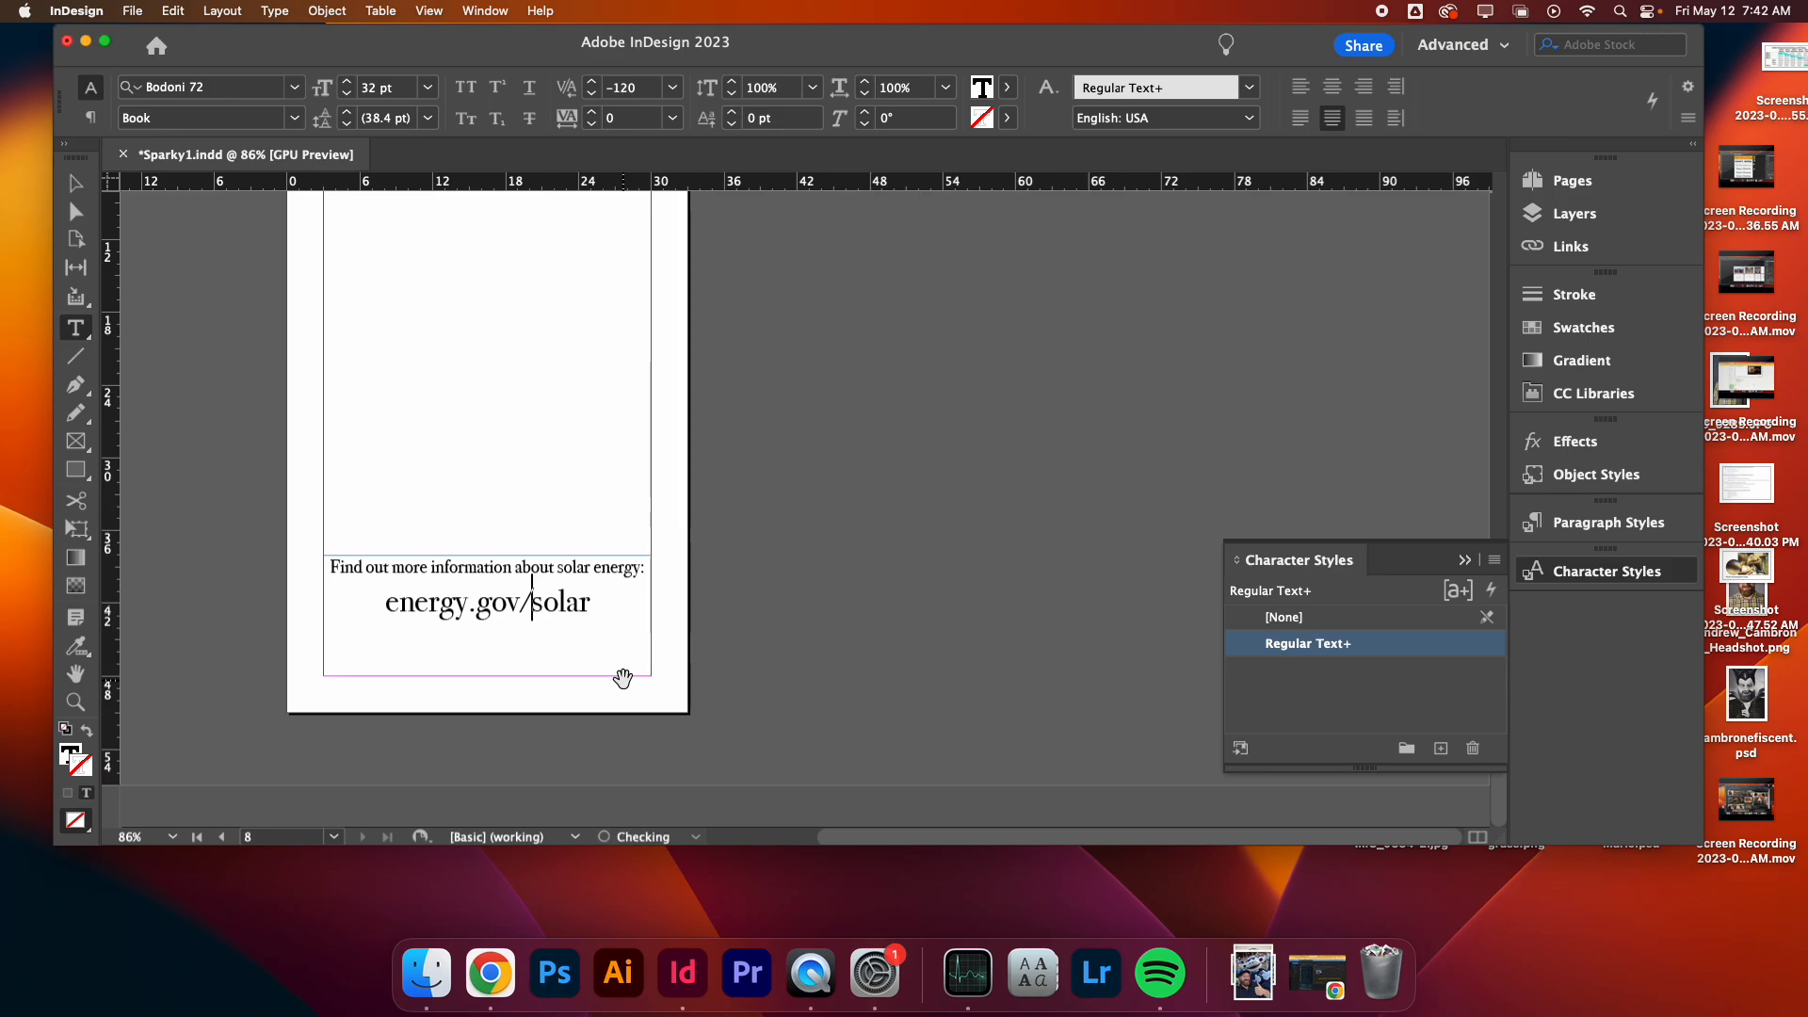
{"action": "key", "text": "Left"}
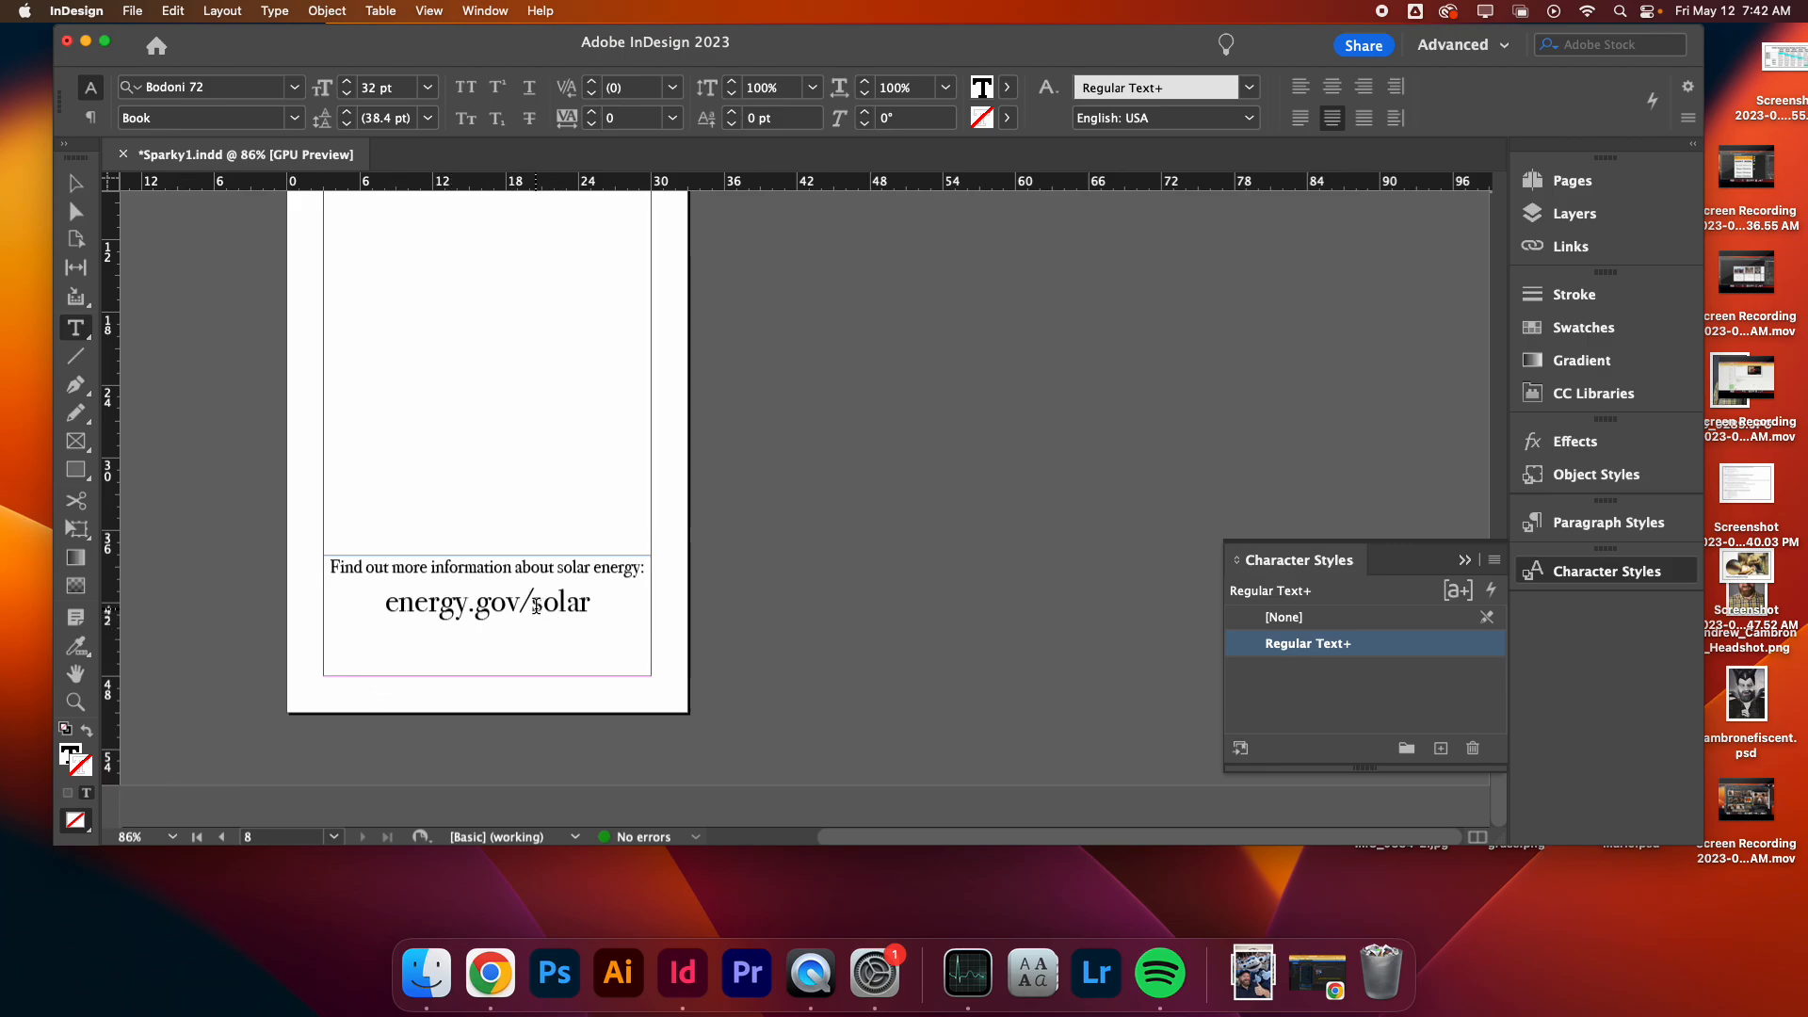
{"action": "key", "text": "Right"}
{"action": "key", "text": "alt+Left"}
{"action": "key", "text": "alt+Left"}
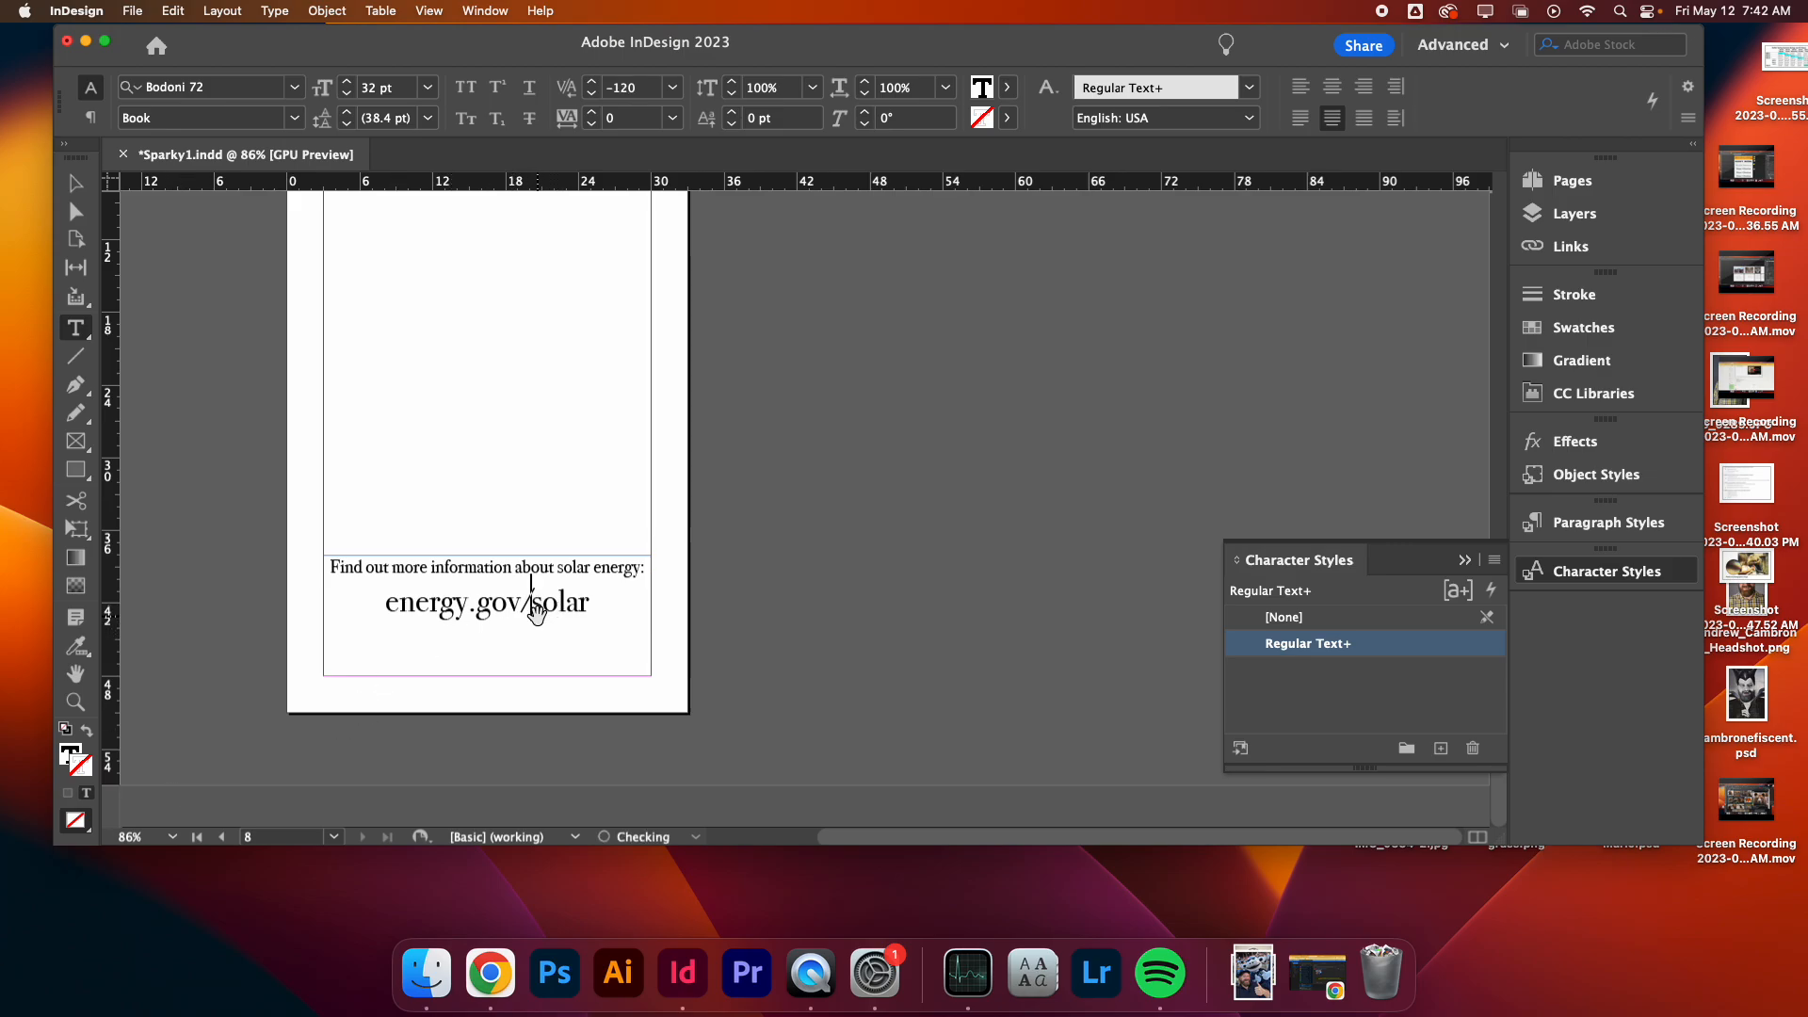
- Scroll through the document's spreads to review the page layouts
{"action": "scroll", "coordinate": [499, 530], "scroll_direction": "up", "scroll_amount": 10}
{"action": "scroll", "coordinate": [499, 529], "scroll_direction": "down", "scroll_amount": 5}
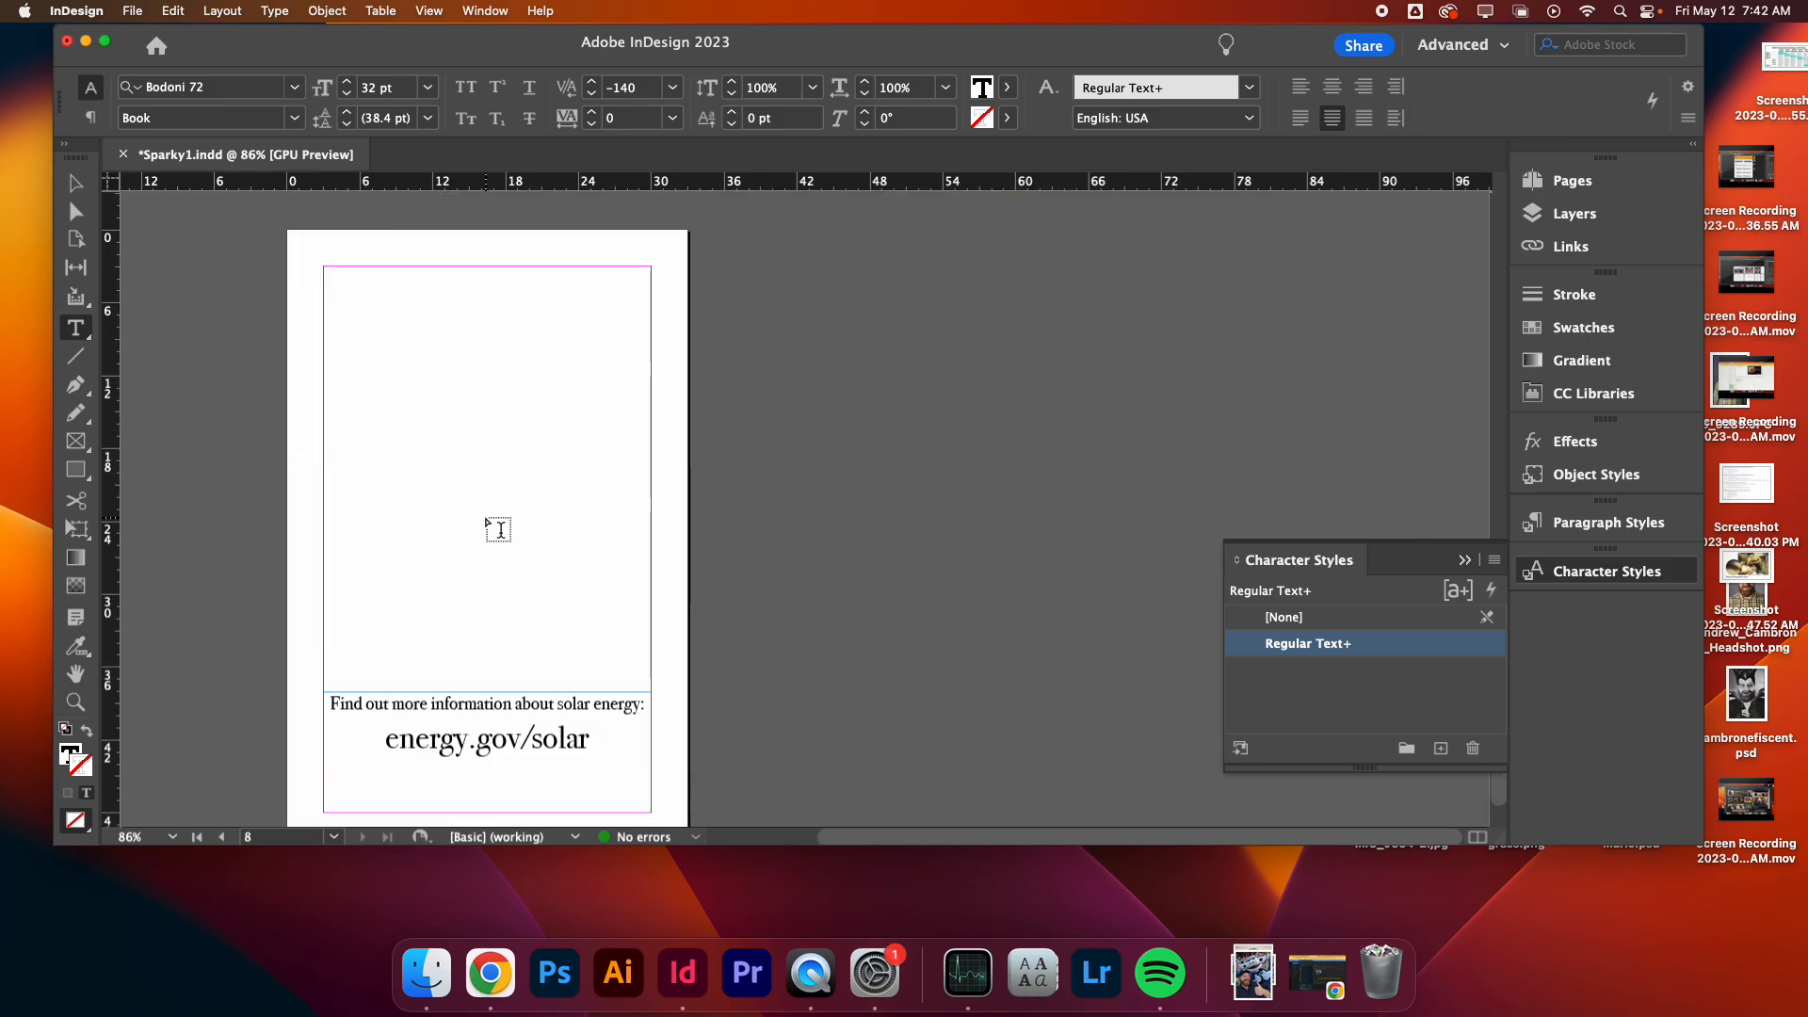
{"action": "scroll", "coordinate": [496, 528], "scroll_direction": "up", "scroll_amount": 12}
{"action": "scroll", "coordinate": [471, 484], "scroll_direction": "up", "scroll_amount": 10}
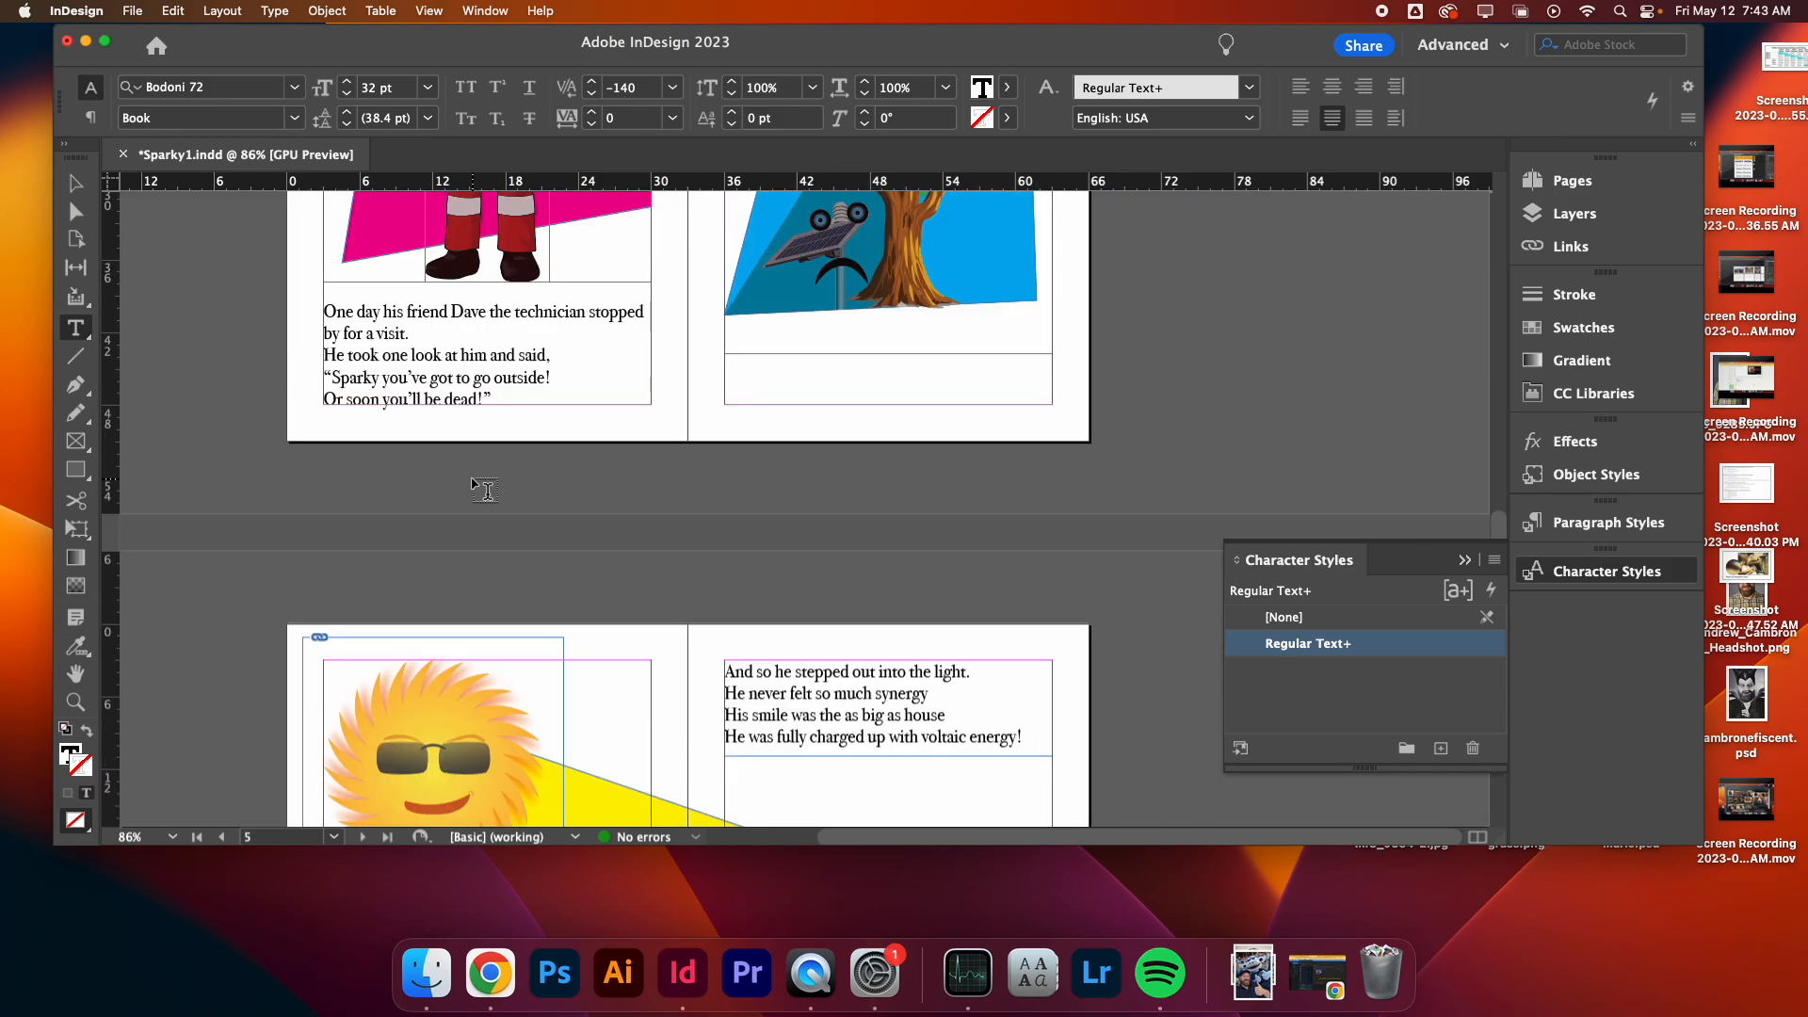
{"action": "scroll", "coordinate": [476, 487], "scroll_direction": "up", "scroll_amount": 12}
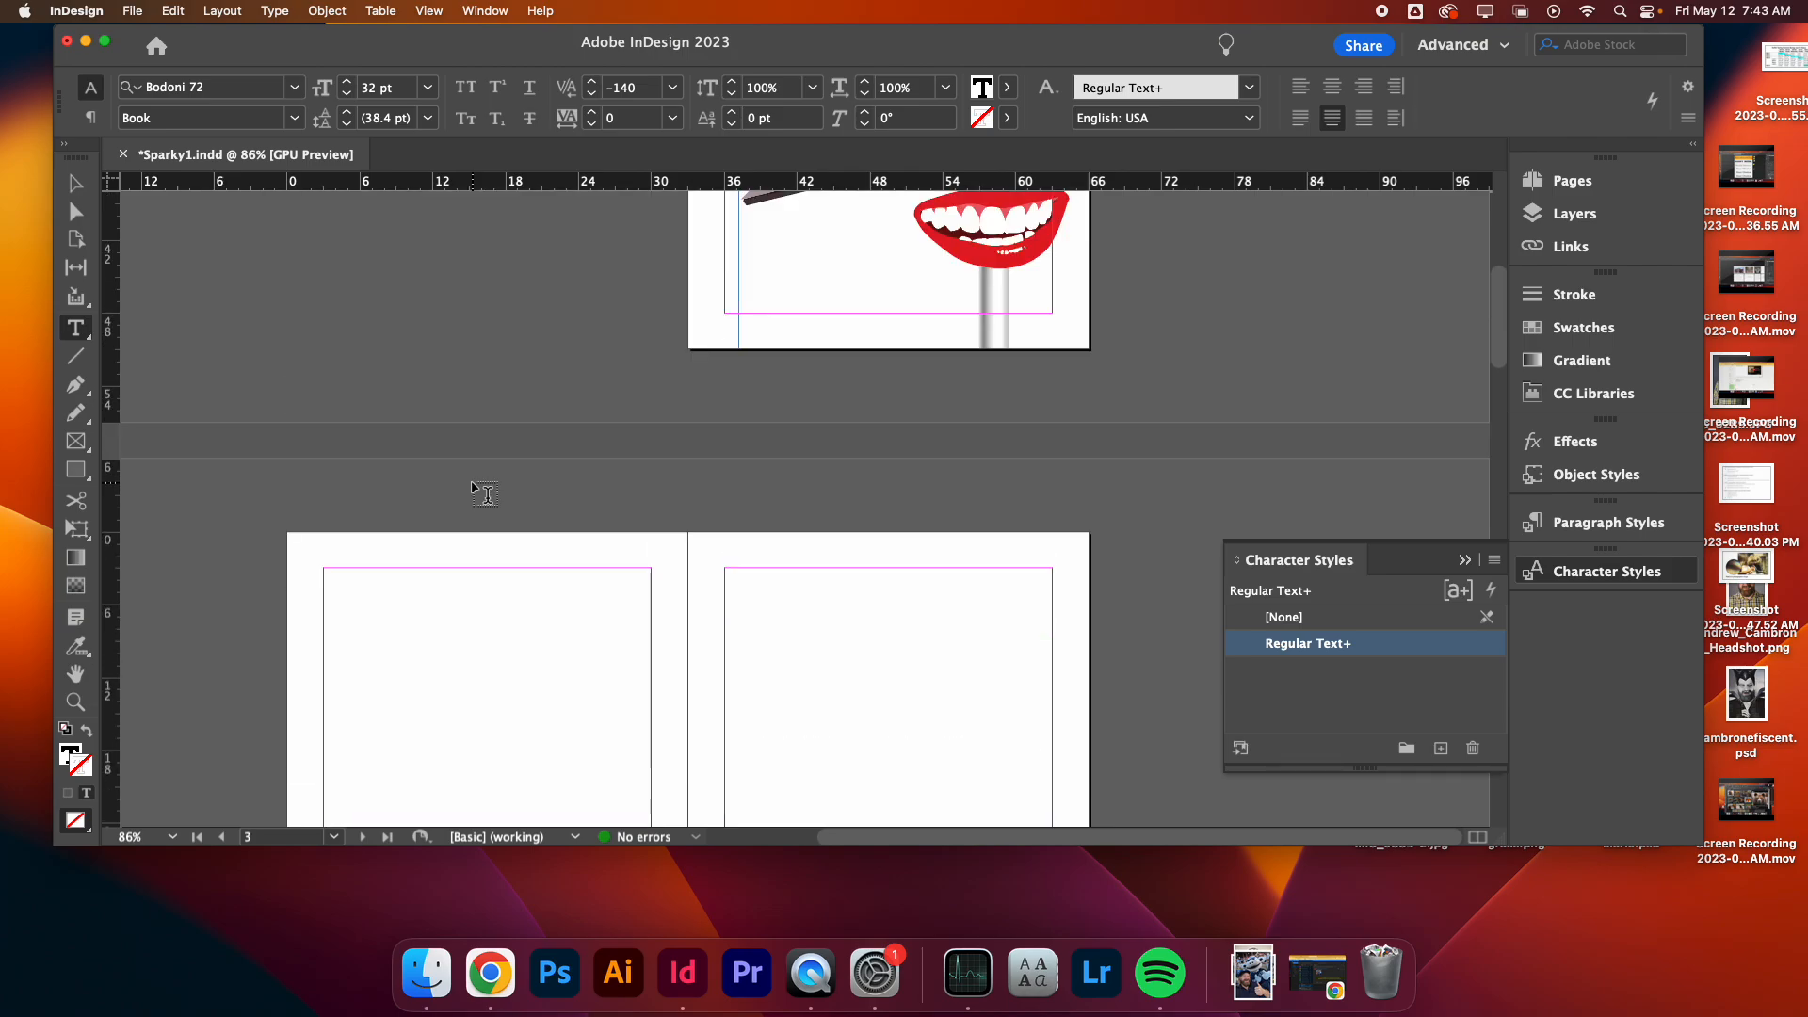
{"action": "scroll", "coordinate": [483, 493], "scroll_direction": "up", "scroll_amount": 3}
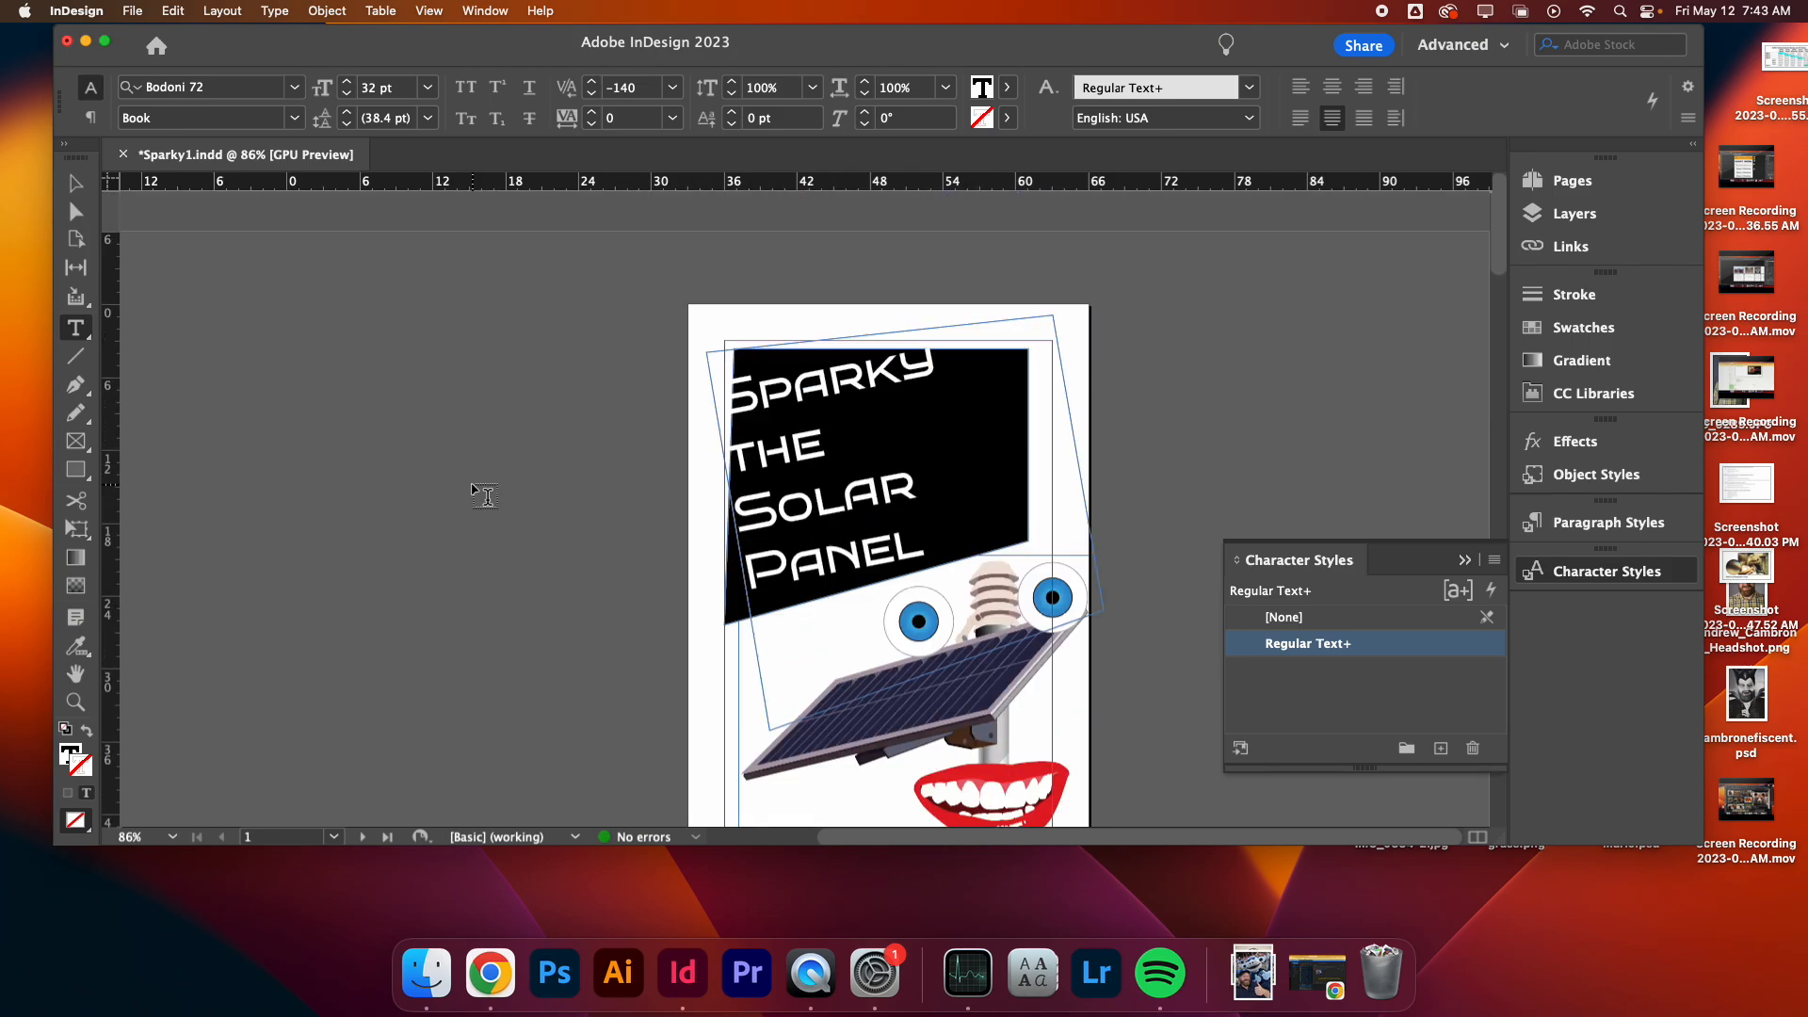
{"action": "scroll", "coordinate": [483, 496], "scroll_direction": "down", "scroll_amount": 15}
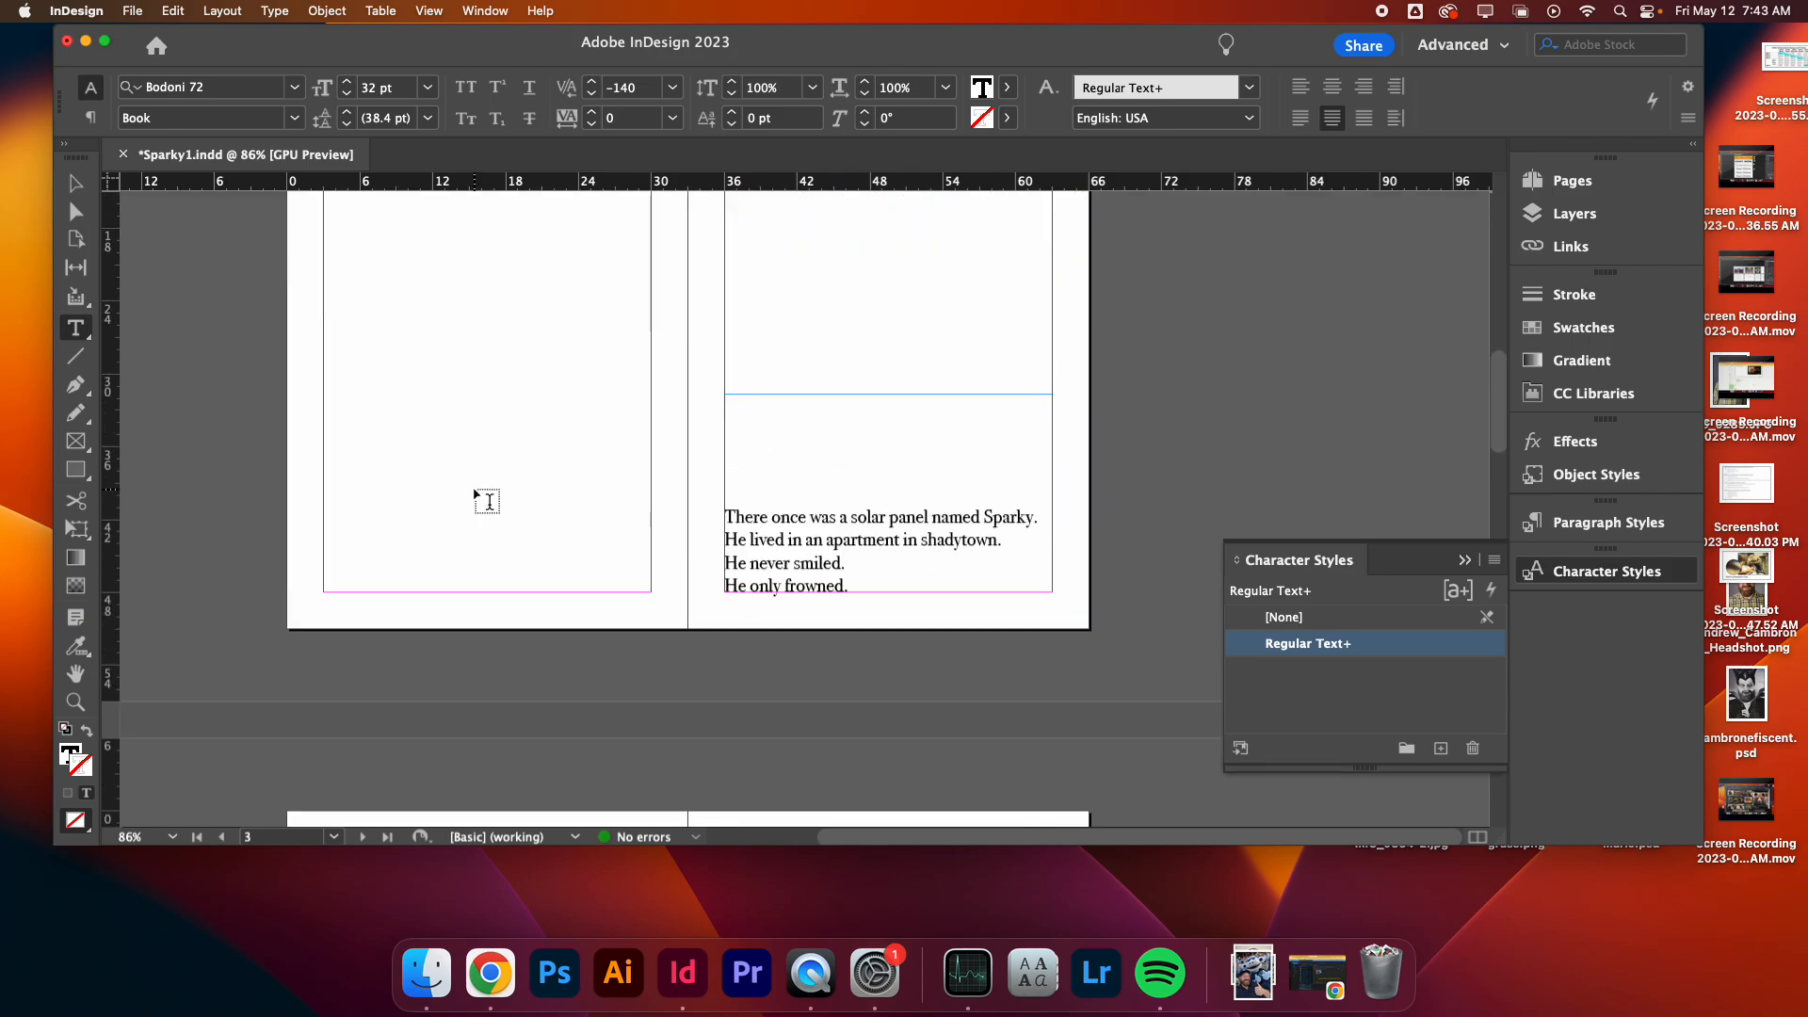
{"action": "scroll", "coordinate": [484, 509], "scroll_direction": "down", "scroll_amount": 10}
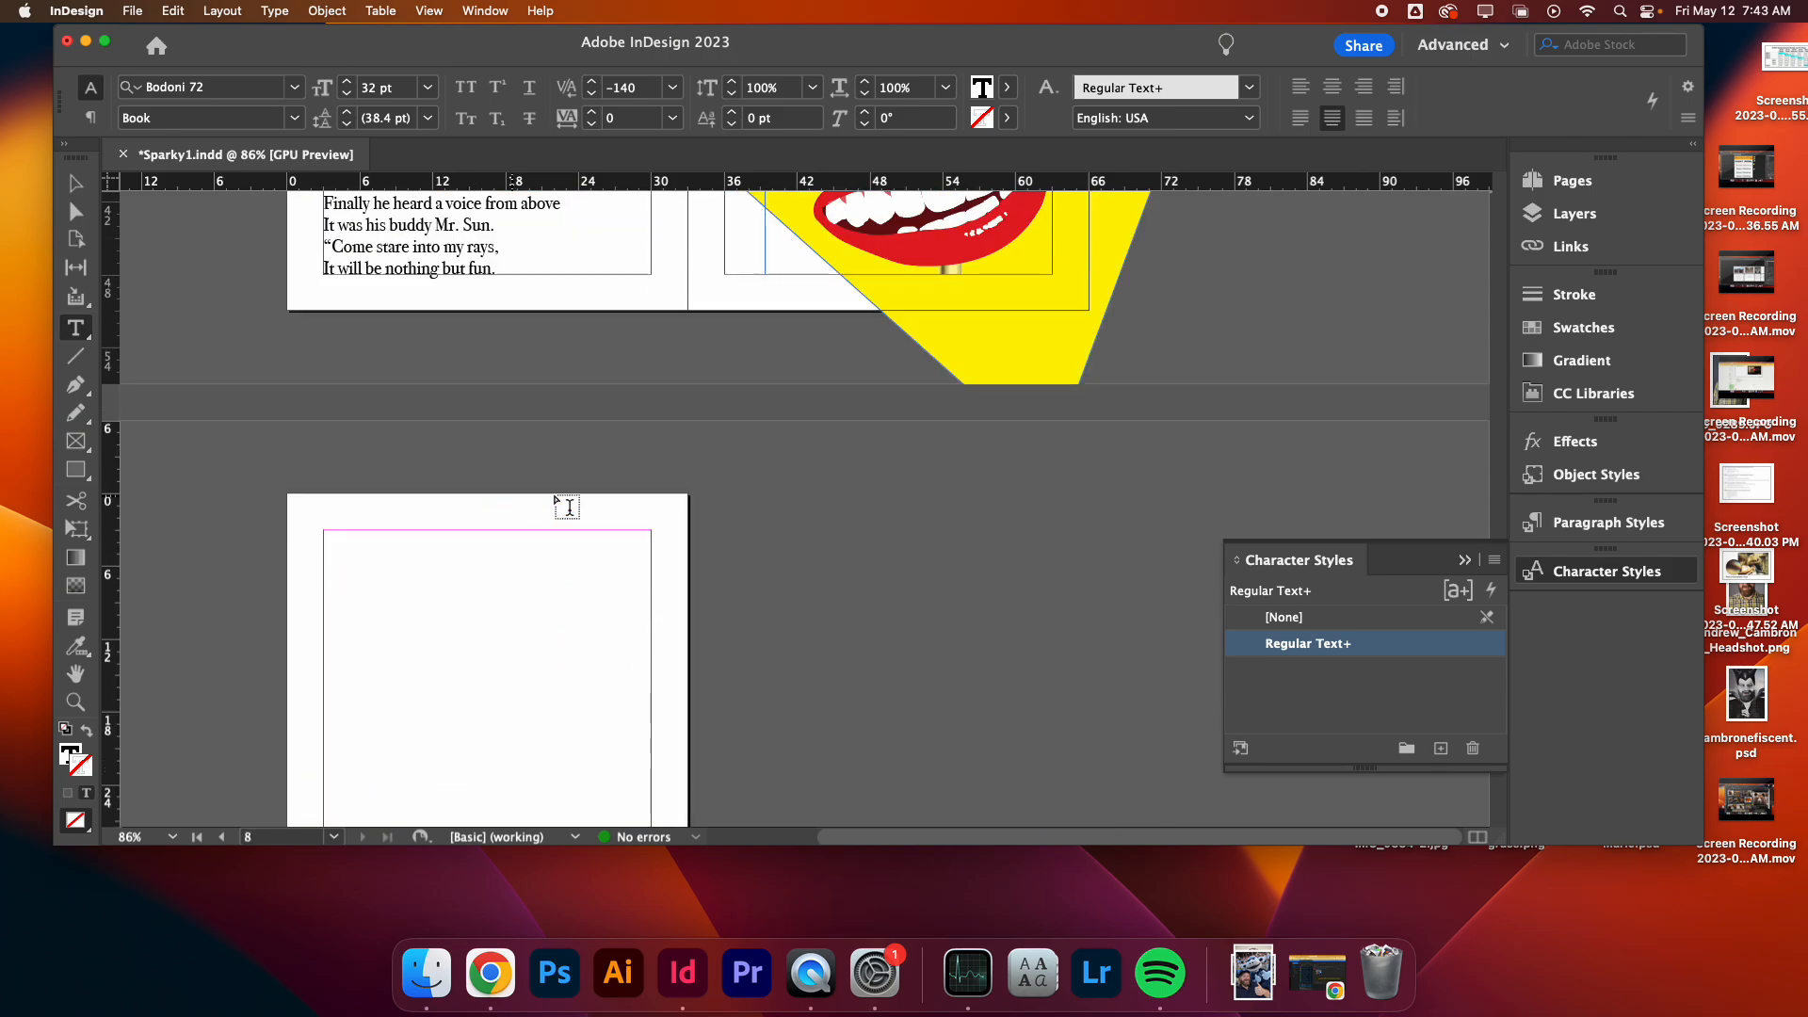